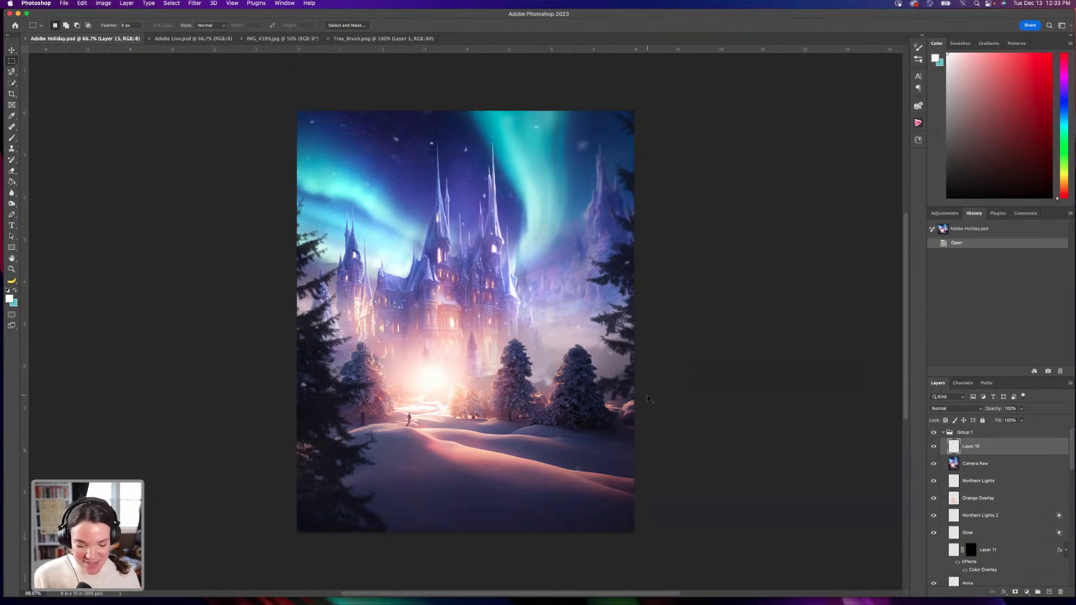
Examine the finished castle composition in Adobe Holiday.psd up close.
{"action": "key", "text": "super+1"}
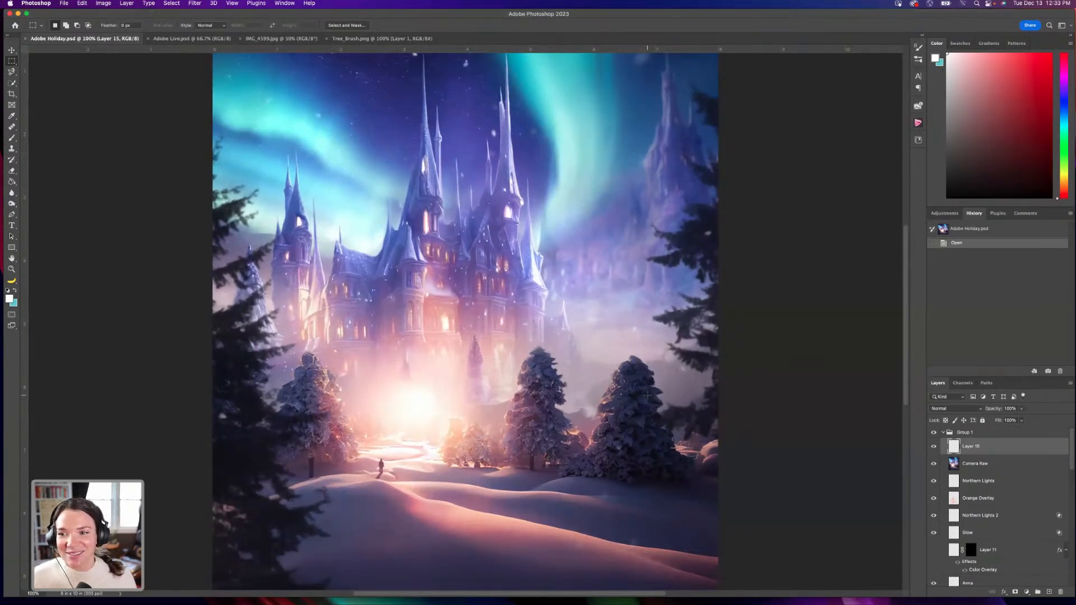
{"action": "scroll", "coordinate": [617, 316], "scroll_direction": "down", "scroll_amount": 1}
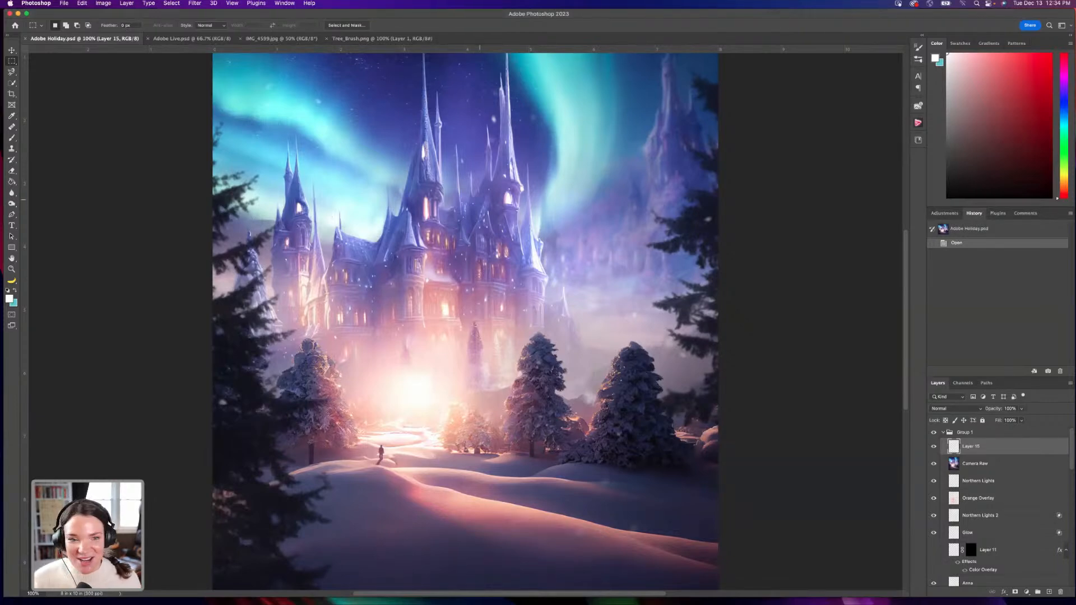
{"action": "key", "text": "super+equal"}
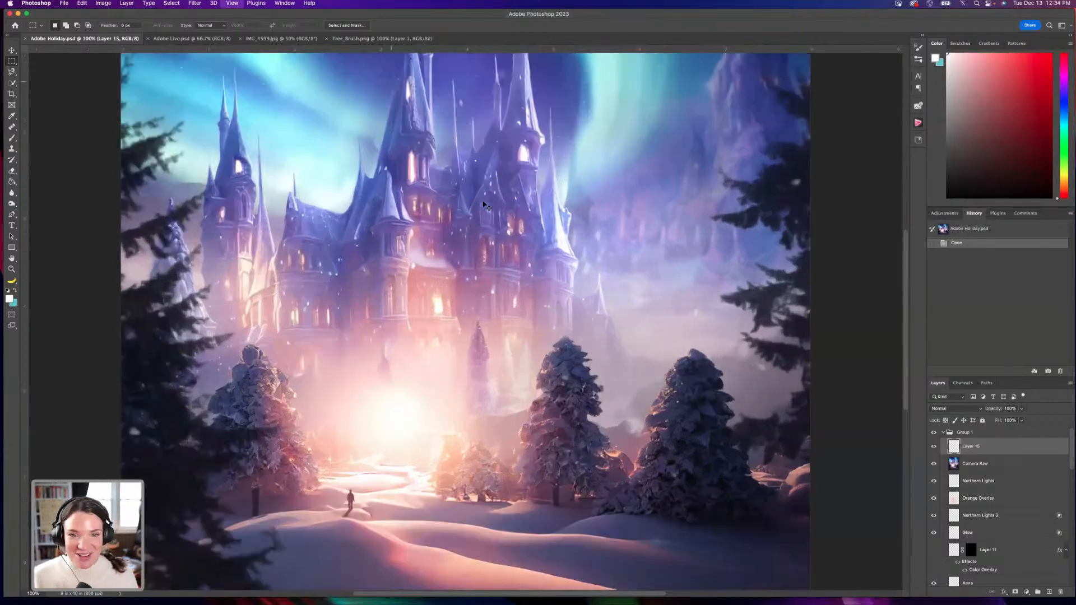
{"action": "key", "text": "super+minus"}
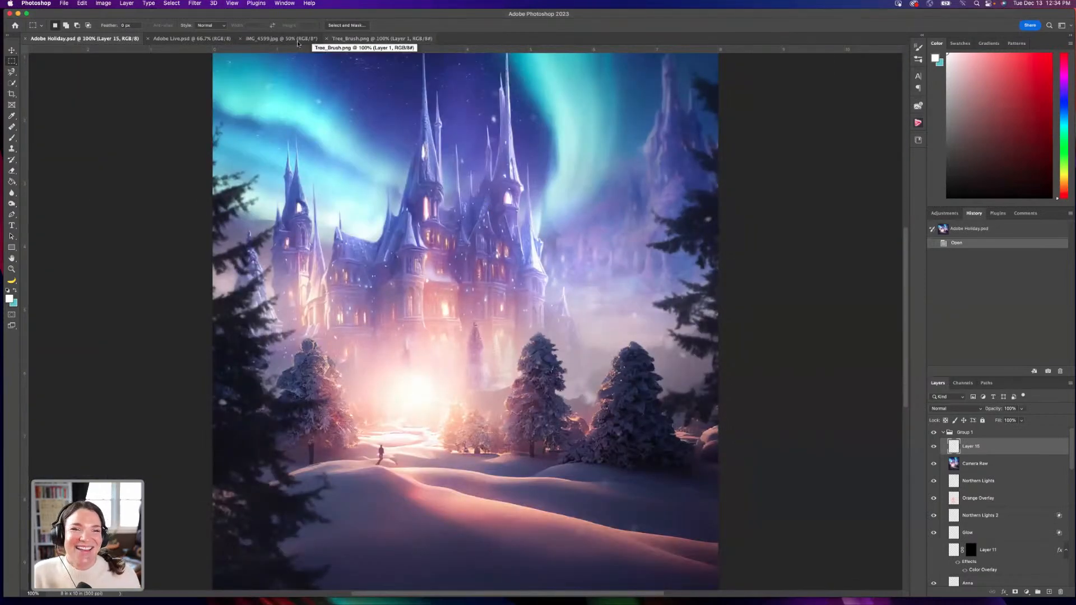
Switch to the blank Adobe Live.psd document and open the Adobe Holiday library as a floating panel beside the canvas.
{"action": "left_click", "coordinate": [203, 39]}
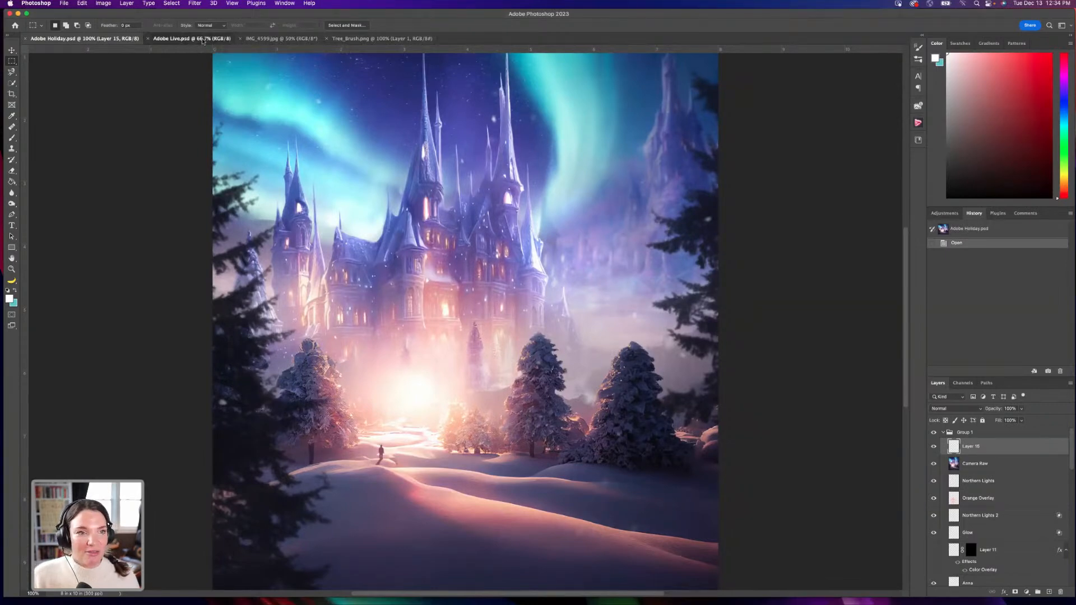
{"action": "left_click", "coordinate": [918, 140]}
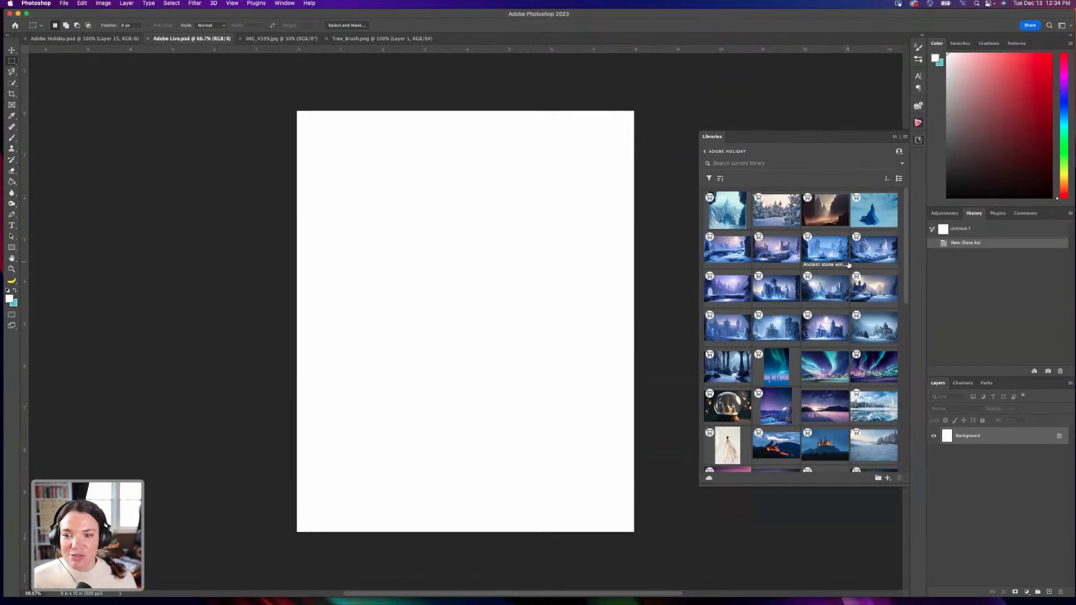
{"action": "left_click_drag", "start_coordinate": [809, 141], "coordinate": [775, 125]}
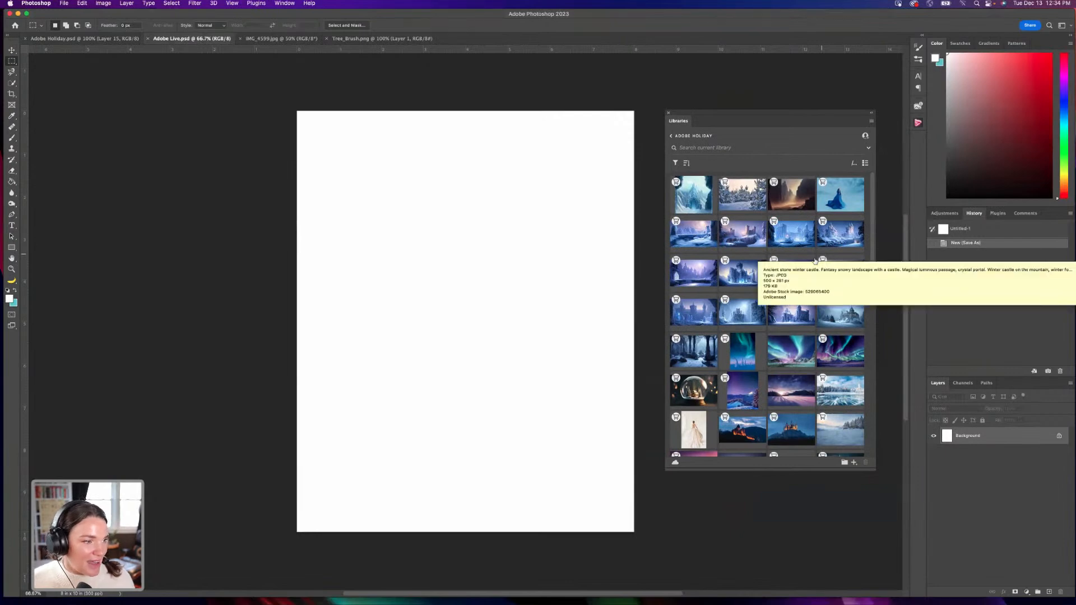
Place the library image "Beautiful vista of northern lights, starry sky view over snowy forest and mountains" on the canvas.
{"action": "scroll", "coordinate": [822, 317], "scroll_direction": "down", "scroll_amount": 1}
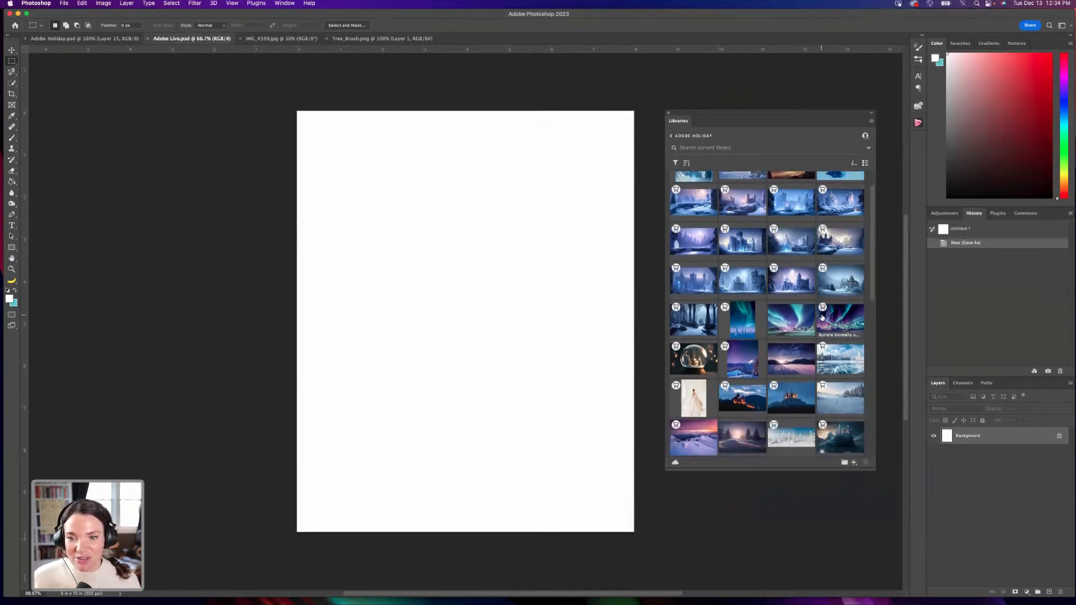
{"action": "scroll", "coordinate": [822, 318], "scroll_direction": "down", "scroll_amount": 1}
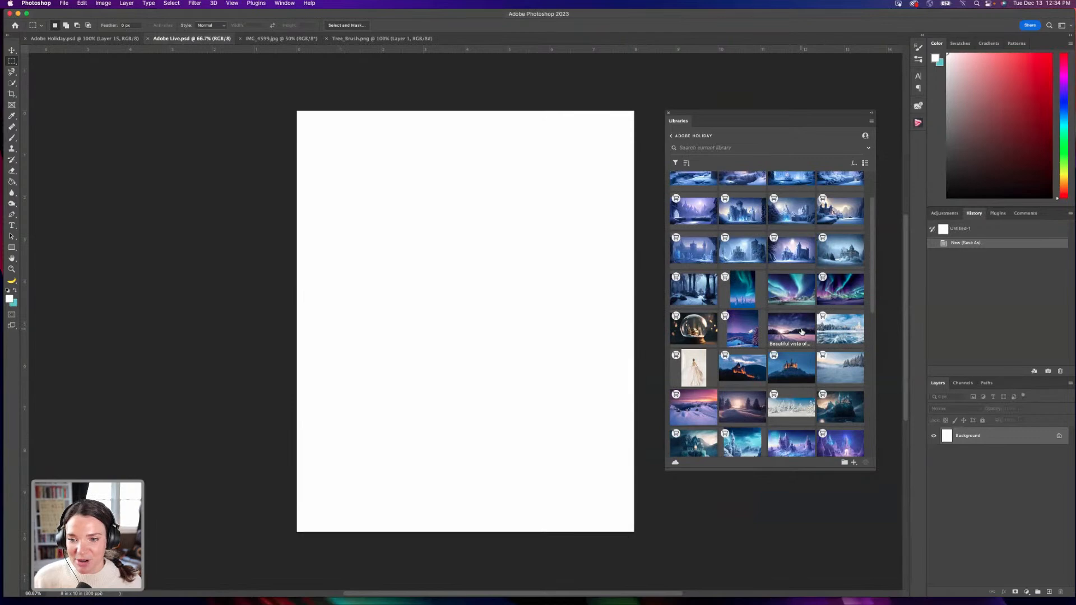
{"action": "scroll", "coordinate": [802, 332], "scroll_direction": "down", "scroll_amount": 1}
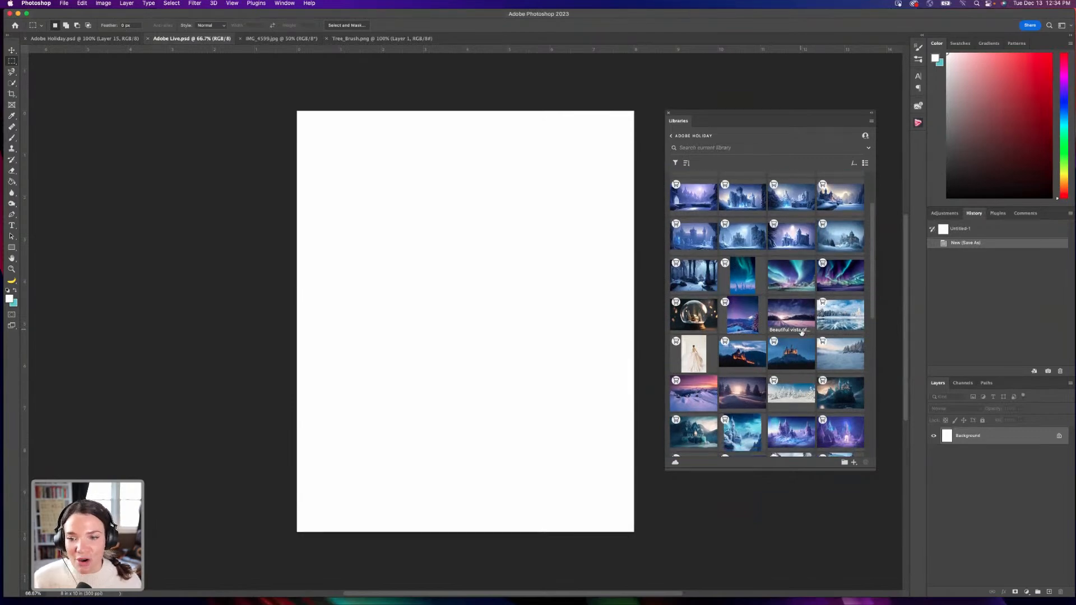
{"action": "mouse_move", "coordinate": [803, 332]}
{"action": "scroll", "coordinate": [812, 328], "scroll_direction": "down", "scroll_amount": 2}
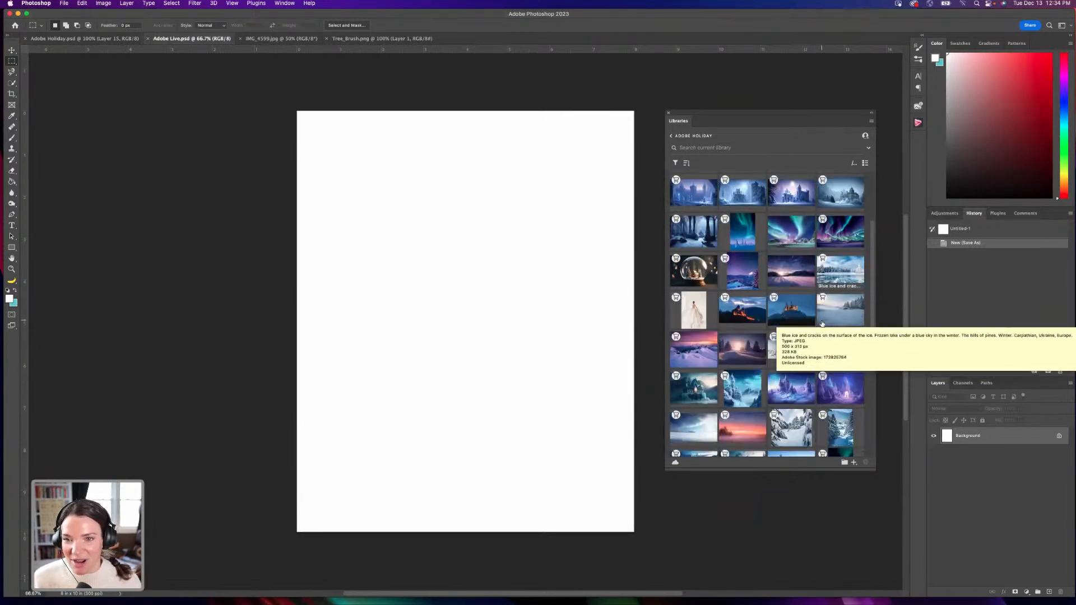
{"action": "mouse_move", "coordinate": [784, 279]}
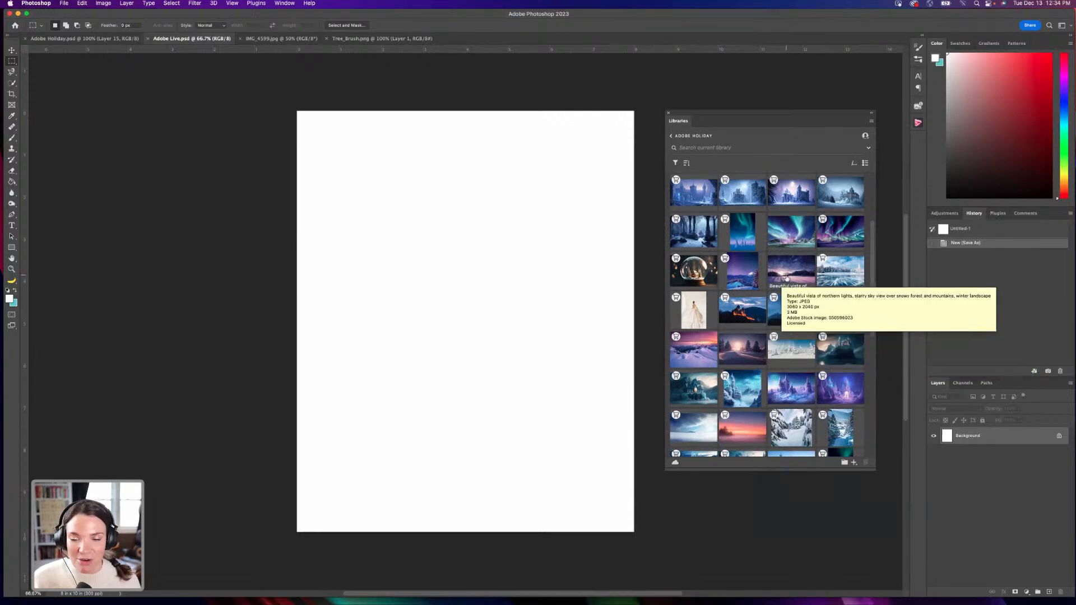
{"action": "left_click_drag", "start_coordinate": [787, 278], "coordinate": [498, 278]}
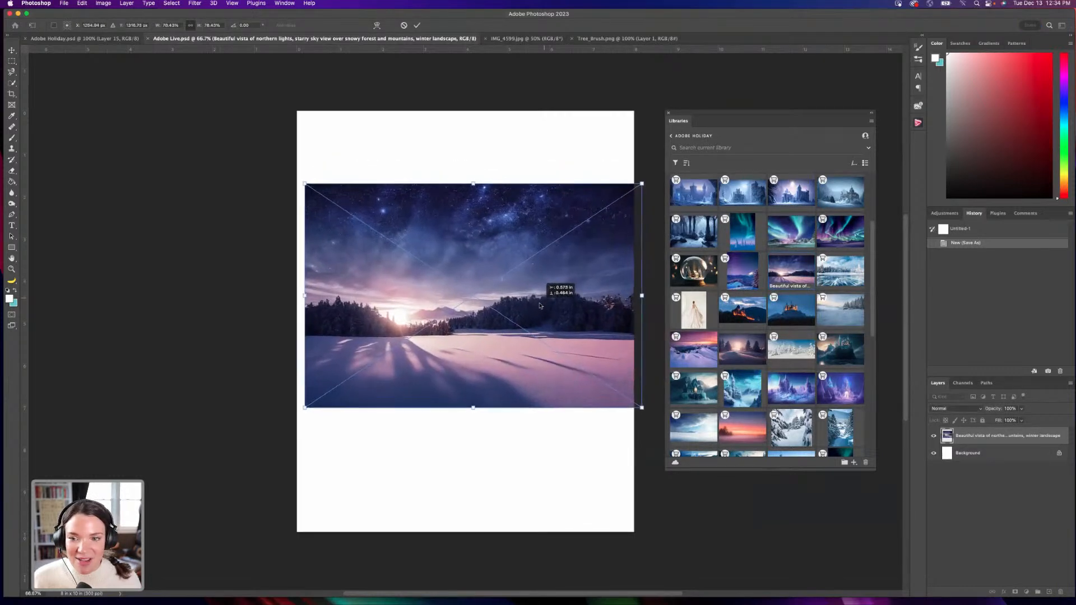
Enlarge the starry landscape to about 101% so it overlaps both canvas sides, commit the placement and shift it slightly sideways.
{"action": "scroll", "coordinate": [783, 315], "scroll_direction": "down", "scroll_amount": 3}
{"action": "scroll", "coordinate": [783, 315], "scroll_direction": "down", "scroll_amount": 6}
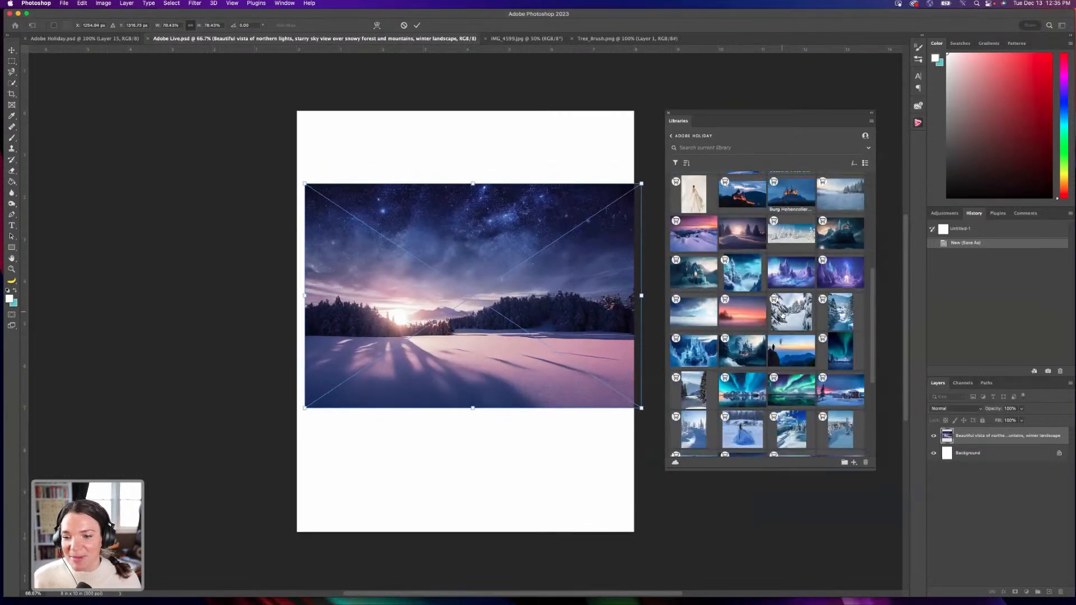
{"action": "scroll", "coordinate": [783, 314], "scroll_direction": "up", "scroll_amount": 4}
{"action": "scroll", "coordinate": [780, 286], "scroll_direction": "down", "scroll_amount": 2}
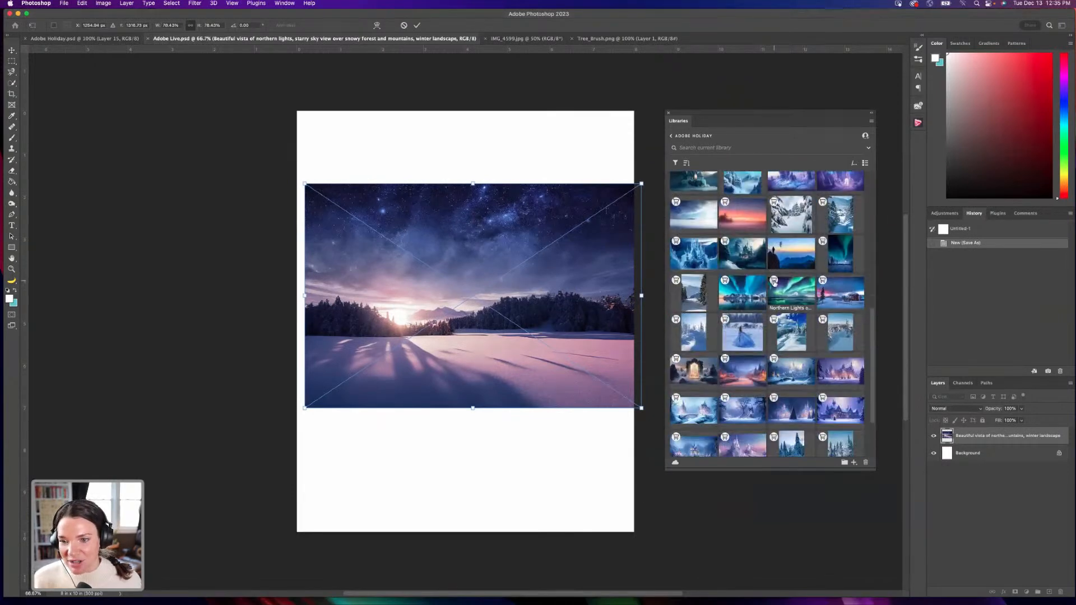
{"action": "mouse_move", "coordinate": [521, 348]}
{"action": "left_mouse_down"}
{"action": "mouse_move", "coordinate": [518, 432]}
{"action": "mouse_move", "coordinate": [506, 385]}
{"action": "mouse_move", "coordinate": [525, 349]}
{"action": "mouse_move", "coordinate": [501, 357]}
{"action": "mouse_move", "coordinate": [534, 340]}
{"action": "left_mouse_up"}
{"action": "left_click_drag", "start_coordinate": [634, 210], "coordinate": [704, 163]}
{"action": "left_click_drag", "start_coordinate": [545, 292], "coordinate": [532, 311]}
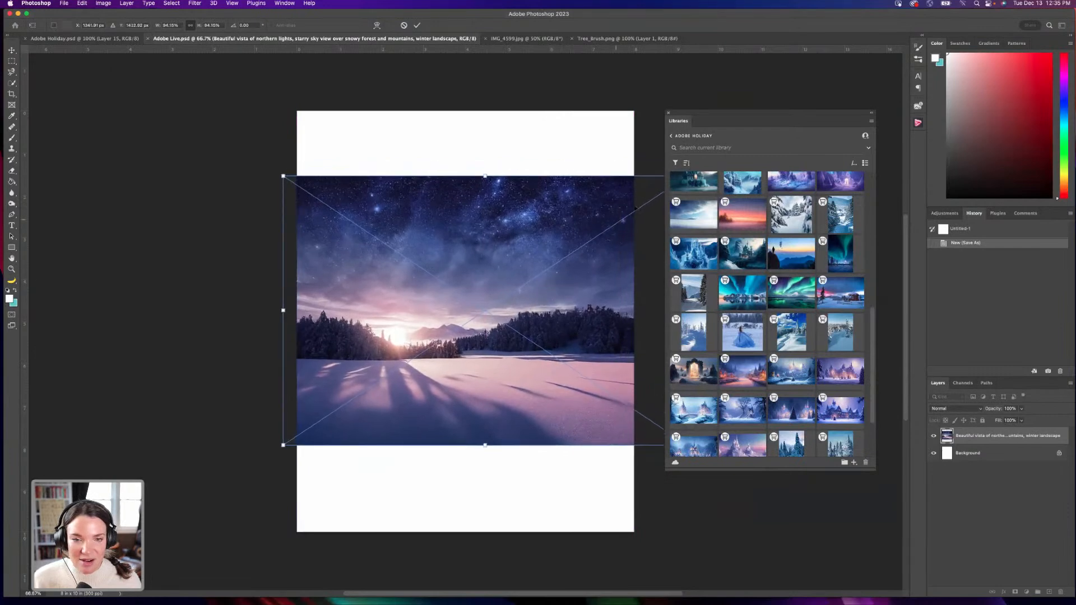
{"action": "left_click_drag", "start_coordinate": [283, 176], "coordinate": [255, 160]}
{"action": "left_click_drag", "start_coordinate": [396, 226], "coordinate": [410, 231]}
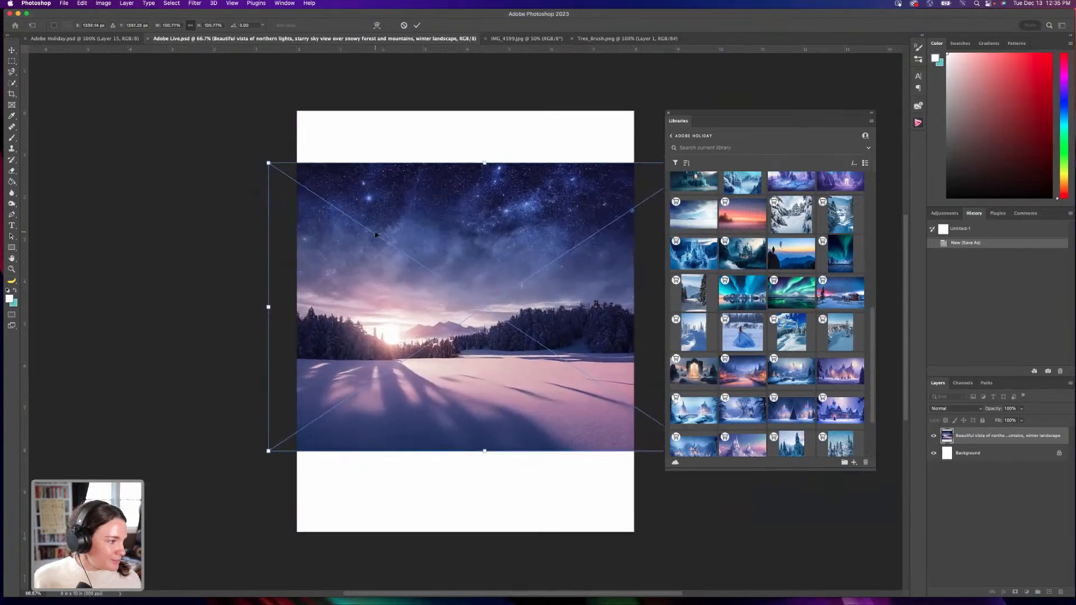
{"action": "key", "text": "Return"}
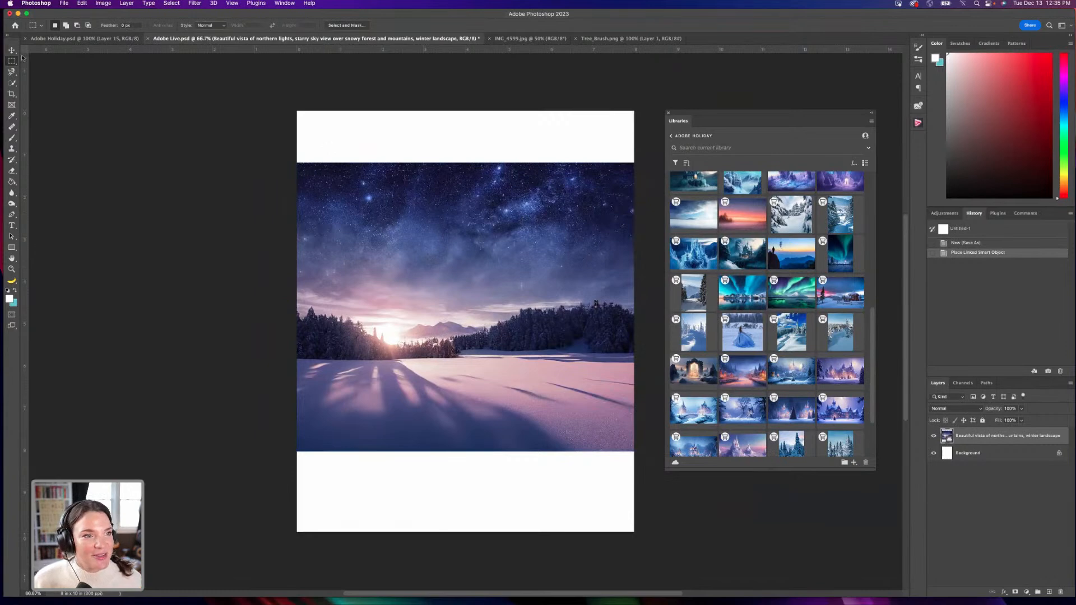
{"action": "key", "text": "v"}
{"action": "left_click_drag", "start_coordinate": [482, 242], "coordinate": [511, 243]}
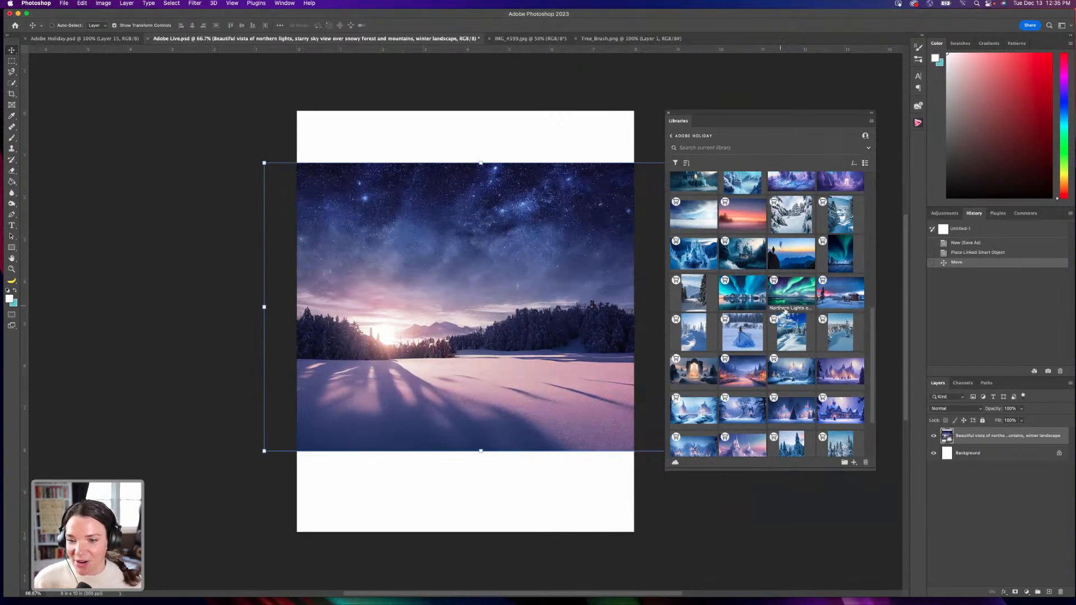
Place the "Digital oil painting of winter solstice" snowy forest image from the library above the starry landscape.
{"action": "scroll", "coordinate": [805, 384], "scroll_direction": "down", "scroll_amount": 1}
{"action": "scroll", "coordinate": [806, 385], "scroll_direction": "up", "scroll_amount": 4}
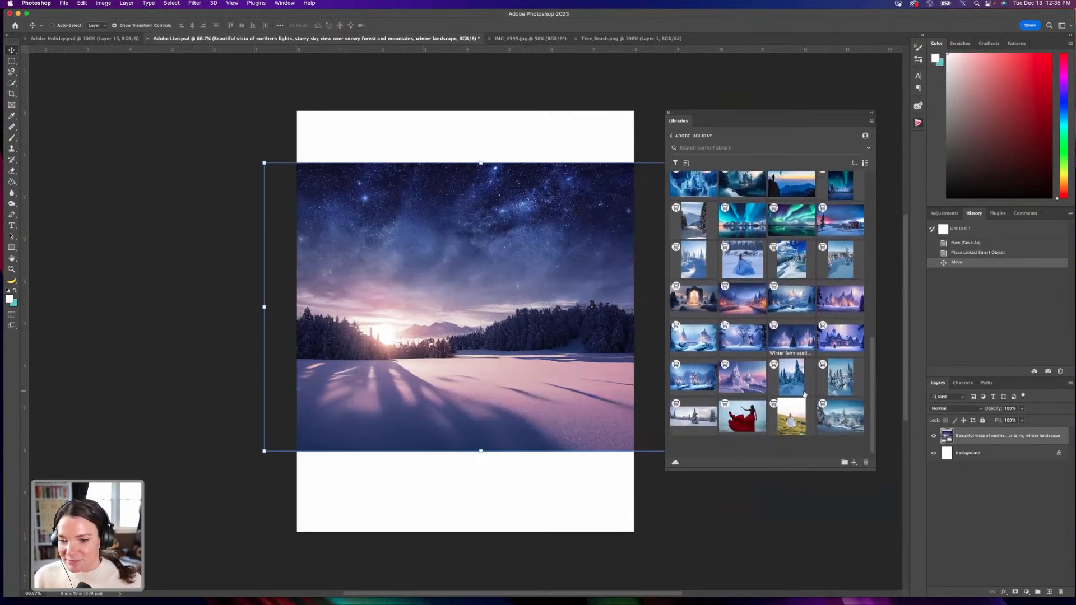
{"action": "left_click_drag", "start_coordinate": [736, 220], "coordinate": [492, 276]}
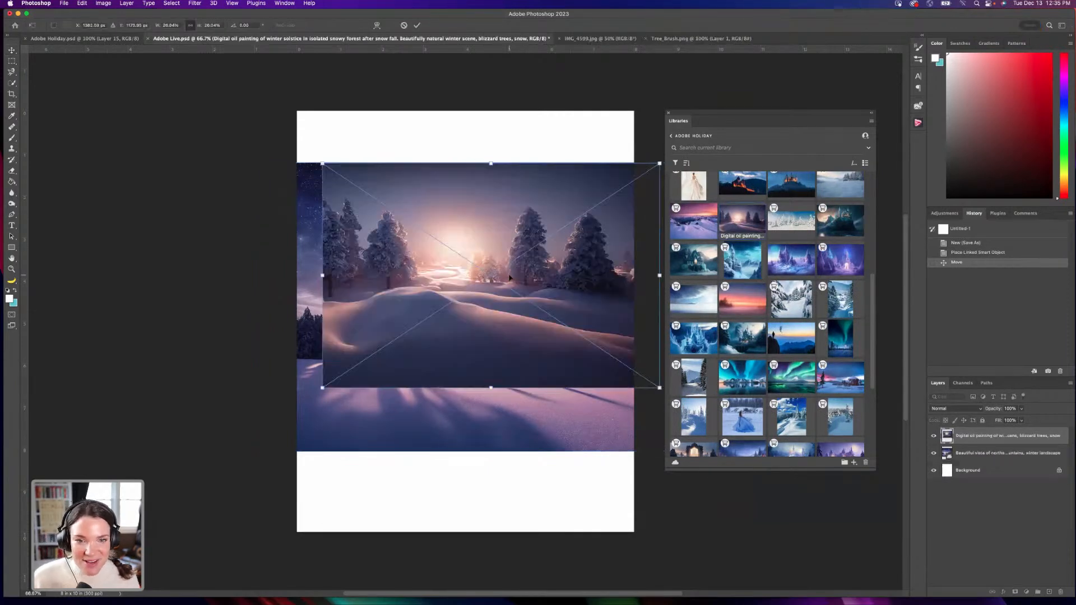
{"action": "key", "text": "Return"}
Enlarge the snowy forest painting beyond the canvas width and align it with the bottom edge of the canvas.
{"action": "left_click_drag", "start_coordinate": [519, 228], "coordinate": [494, 300]}
{"action": "left_click_drag", "start_coordinate": [634, 236], "coordinate": [729, 173]}
{"action": "left_click_drag", "start_coordinate": [563, 301], "coordinate": [532, 371]}
{"action": "key", "text": "Return"}
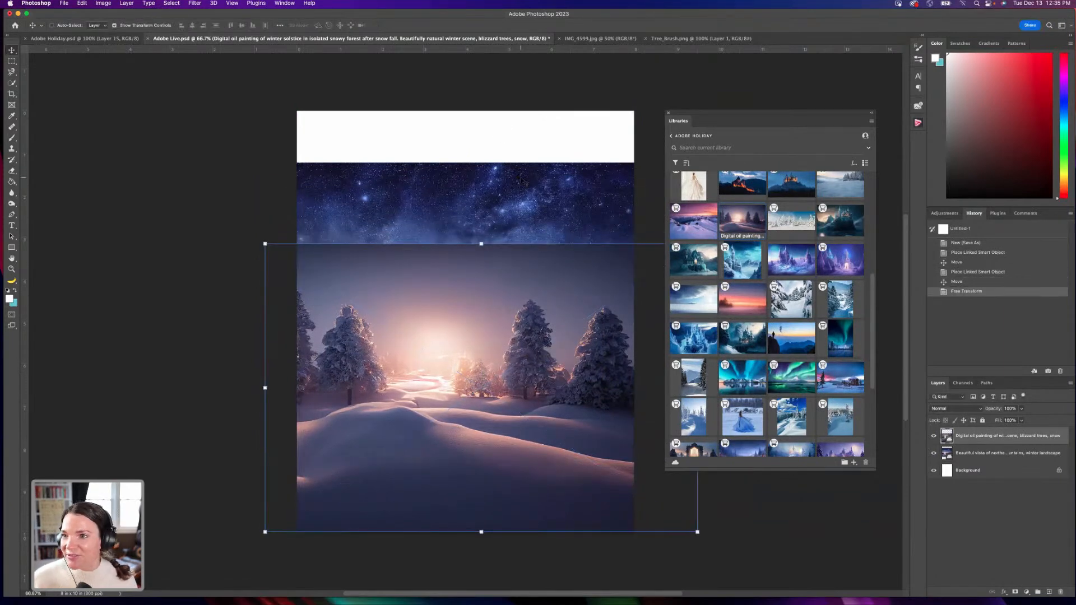
Enlarge the snowy forest painting further upward and shift it sideways to frame the glowing path and trees.
{"action": "left_click_drag", "start_coordinate": [524, 185], "coordinate": [523, 185]}
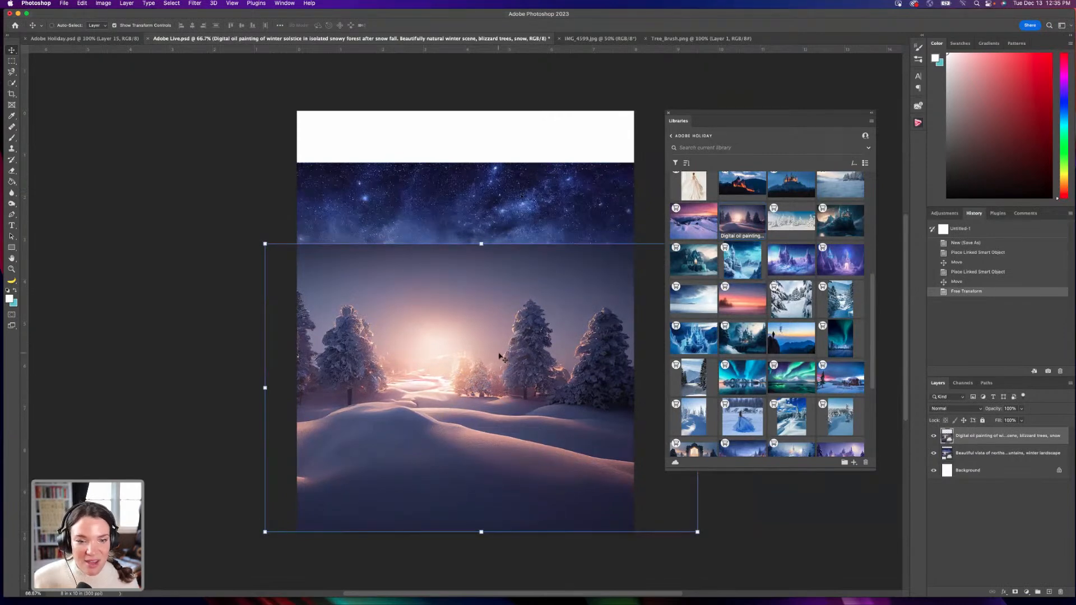
{"action": "left_click_drag", "start_coordinate": [265, 244], "coordinate": [216, 211]}
{"action": "key", "text": "Return"}
{"action": "left_click_drag", "start_coordinate": [423, 273], "coordinate": [440, 272]}
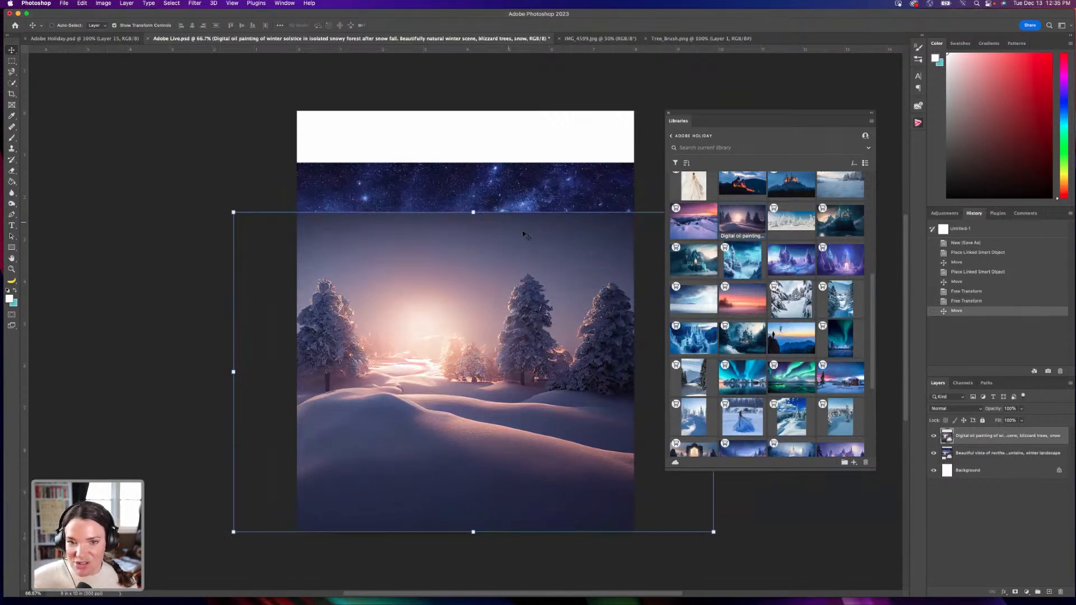
{"action": "mouse_move", "coordinate": [476, 244]}
{"action": "left_mouse_down"}
{"action": "mouse_move", "coordinate": [505, 233]}
{"action": "mouse_move", "coordinate": [492, 250]}
{"action": "left_mouse_up"}
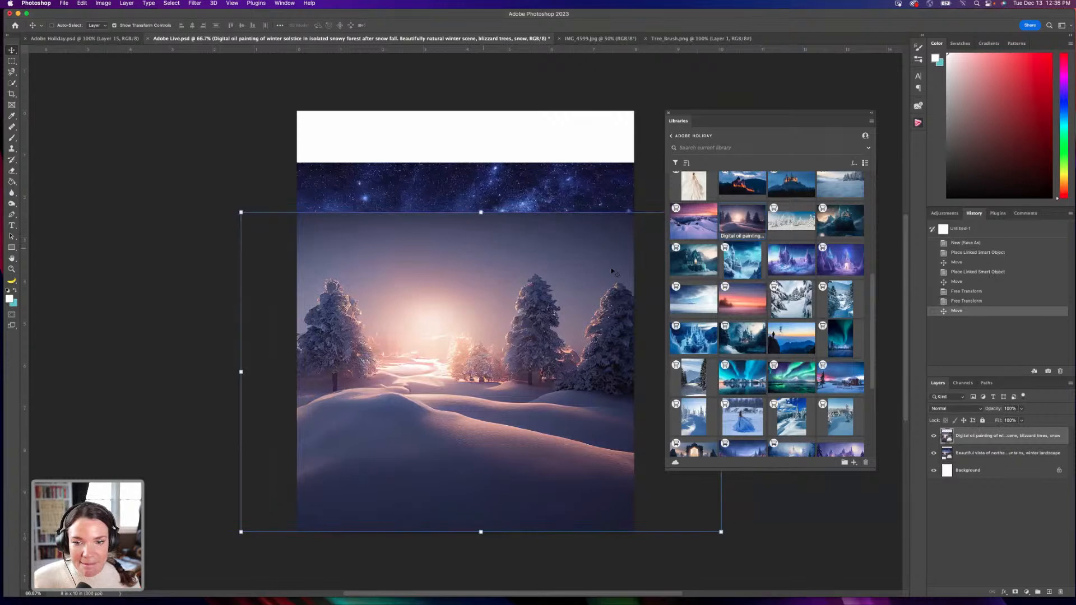
Place the purple "Winter fairy castle" image from the library over the middle of the scene and hide its layer.
{"action": "scroll", "coordinate": [831, 405], "scroll_direction": "down", "scroll_amount": 3}
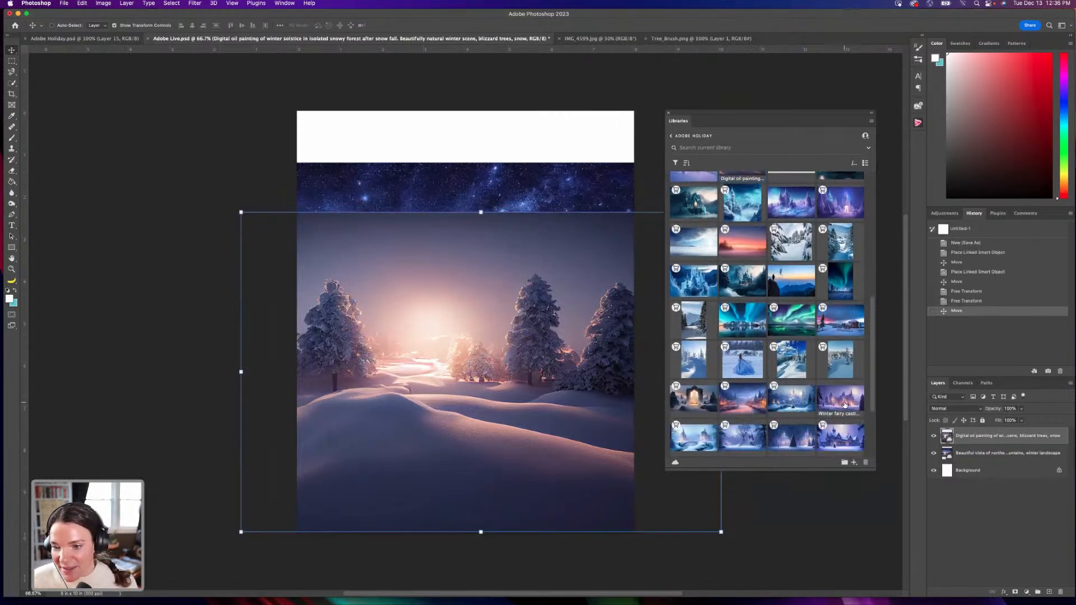
{"action": "left_click_drag", "start_coordinate": [846, 405], "coordinate": [462, 309]}
{"action": "left_click_drag", "start_coordinate": [582, 272], "coordinate": [605, 271]}
{"action": "key", "text": "Return"}
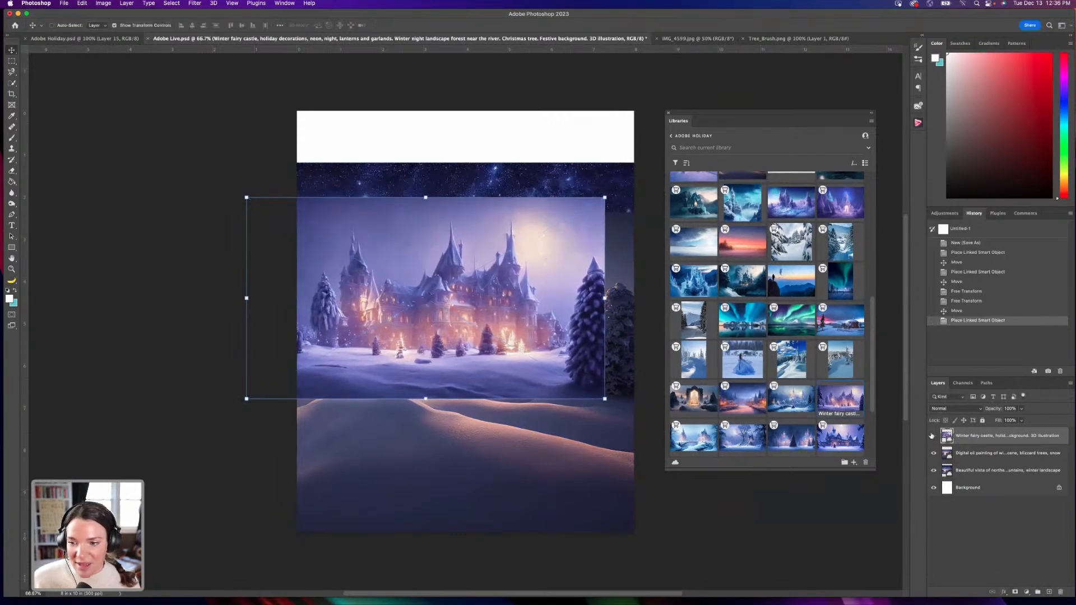
{"action": "left_click", "coordinate": [933, 436]}
Place the "Aurora borealis on the Lofoten Islands" library image across the top of the canvas, enlarged slightly past both sides.
{"action": "scroll", "coordinate": [796, 347], "scroll_direction": "down", "scroll_amount": 5}
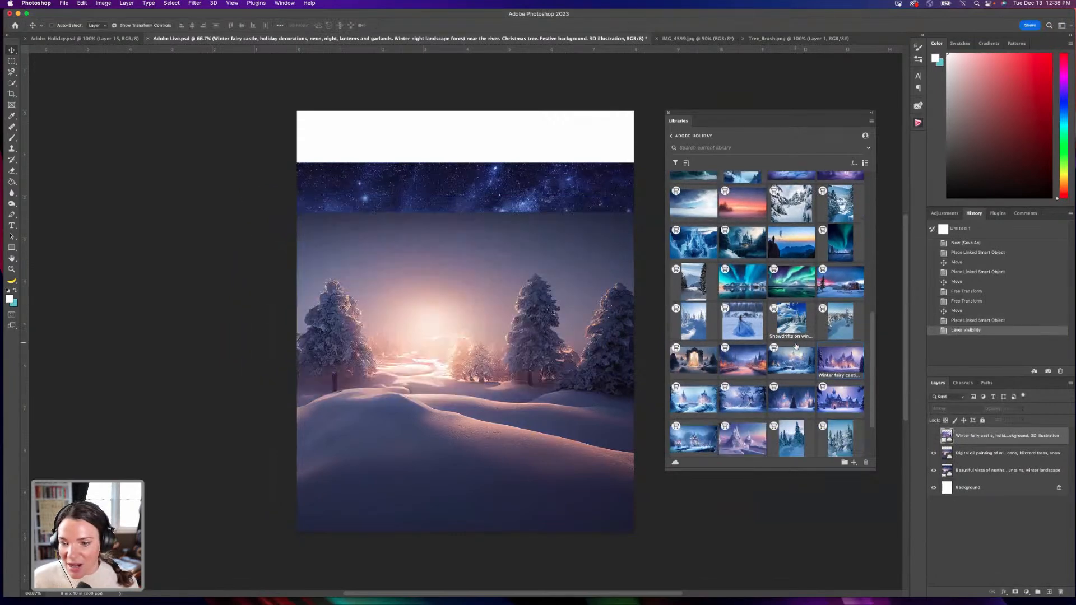
{"action": "scroll", "coordinate": [796, 347], "scroll_direction": "up", "scroll_amount": 10}
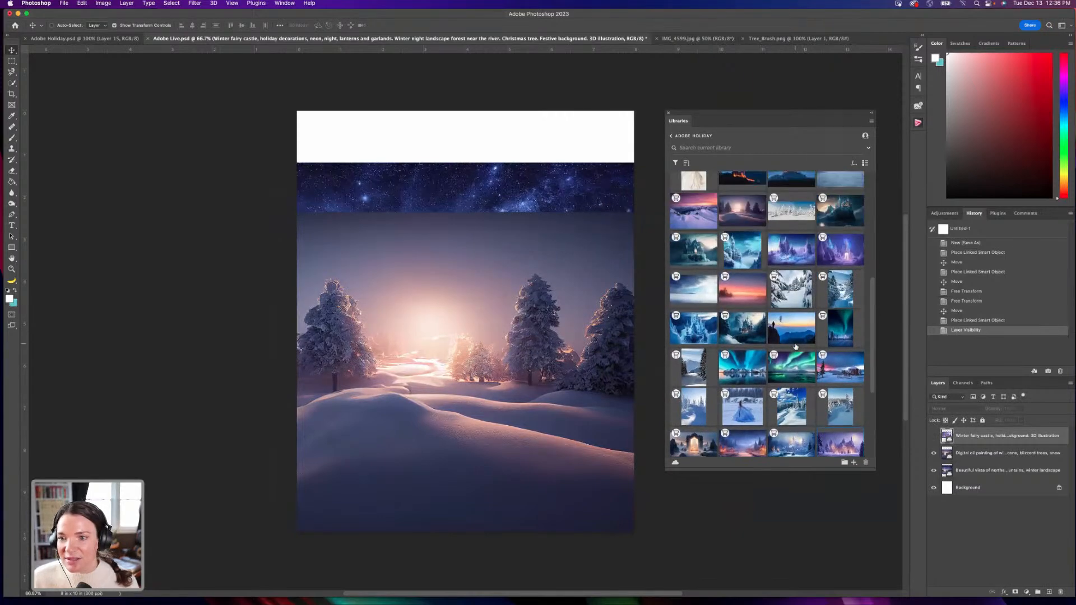
{"action": "scroll", "coordinate": [797, 347], "scroll_direction": "up", "scroll_amount": 3}
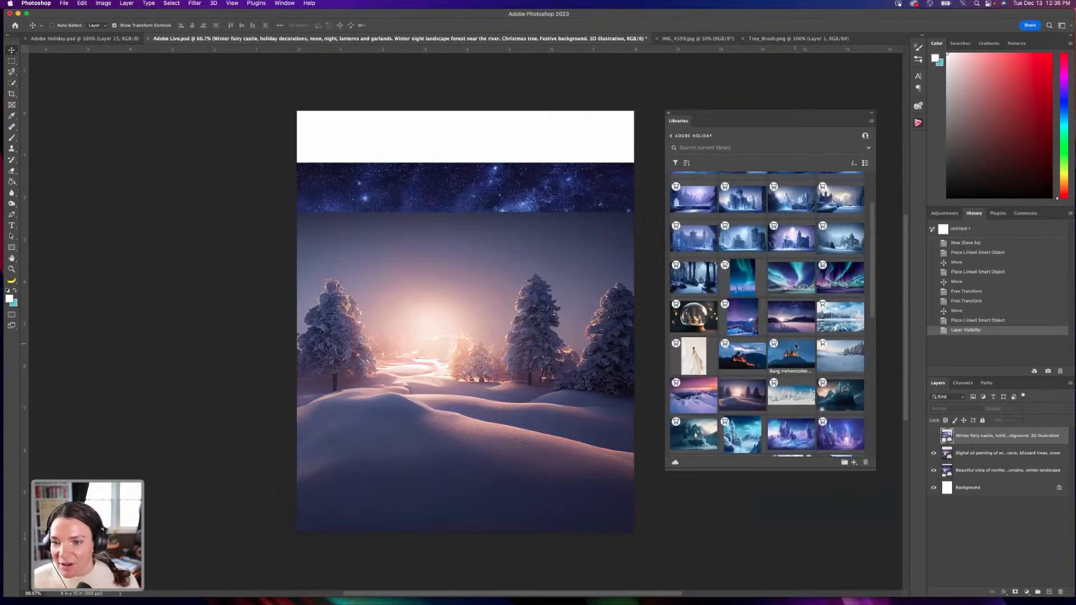
{"action": "left_click_drag", "start_coordinate": [793, 275], "coordinate": [466, 234]}
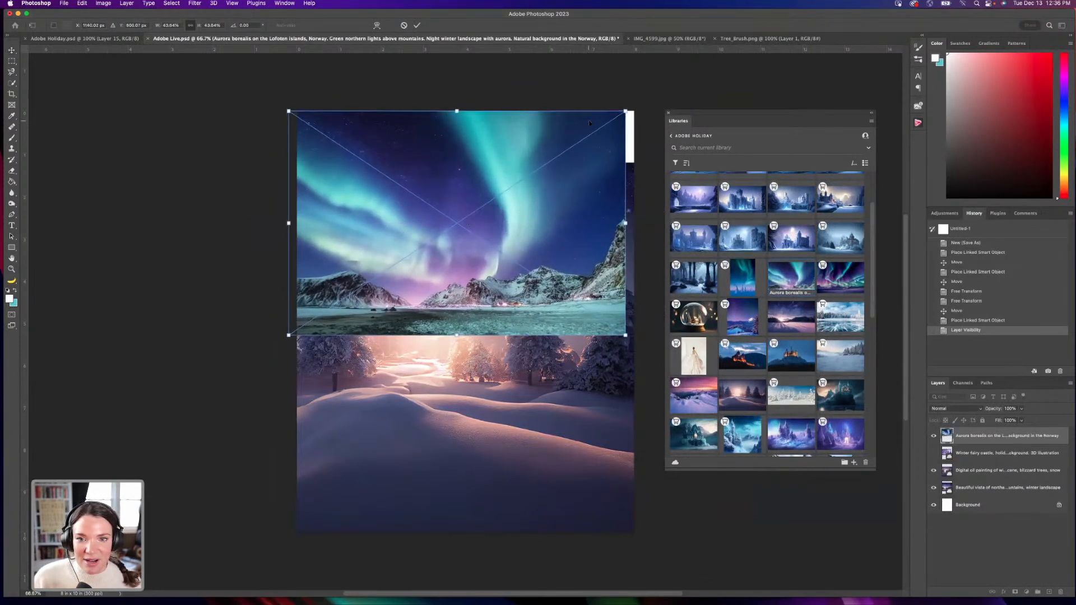
{"action": "left_click_drag", "start_coordinate": [626, 111], "coordinate": [649, 96]}
{"action": "mouse_move", "coordinate": [581, 183]}
{"action": "left_mouse_down"}
{"action": "mouse_move", "coordinate": [579, 204]}
{"action": "mouse_move", "coordinate": [578, 194]}
{"action": "left_mouse_up"}
{"action": "key", "text": "Return"}
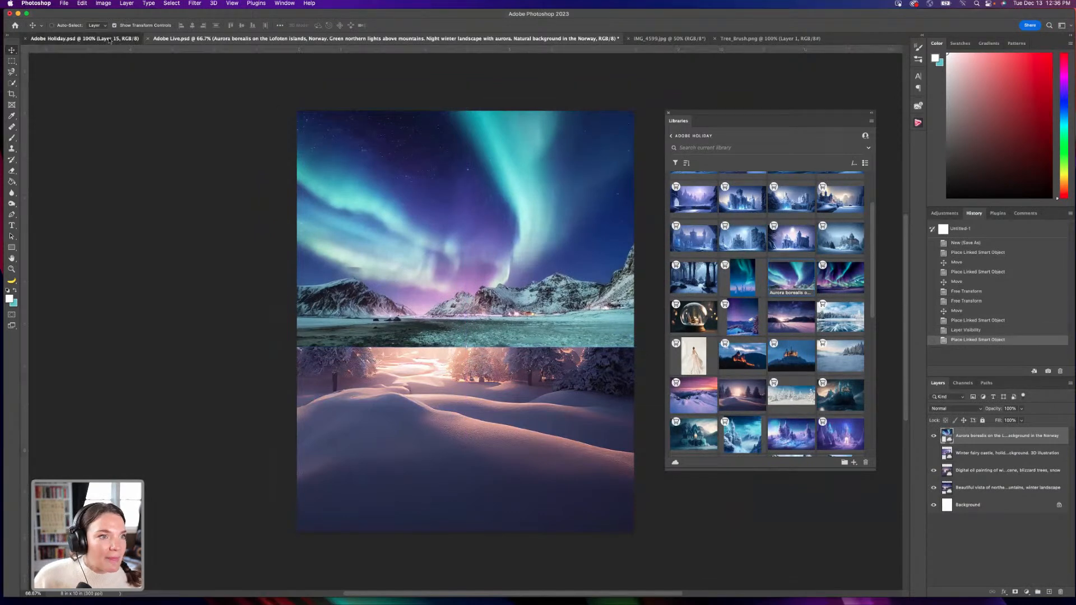
Check the finished Adobe Holiday.psd composition as a reference and return to Adobe Live.psd.
{"action": "left_click", "coordinate": [110, 39]}
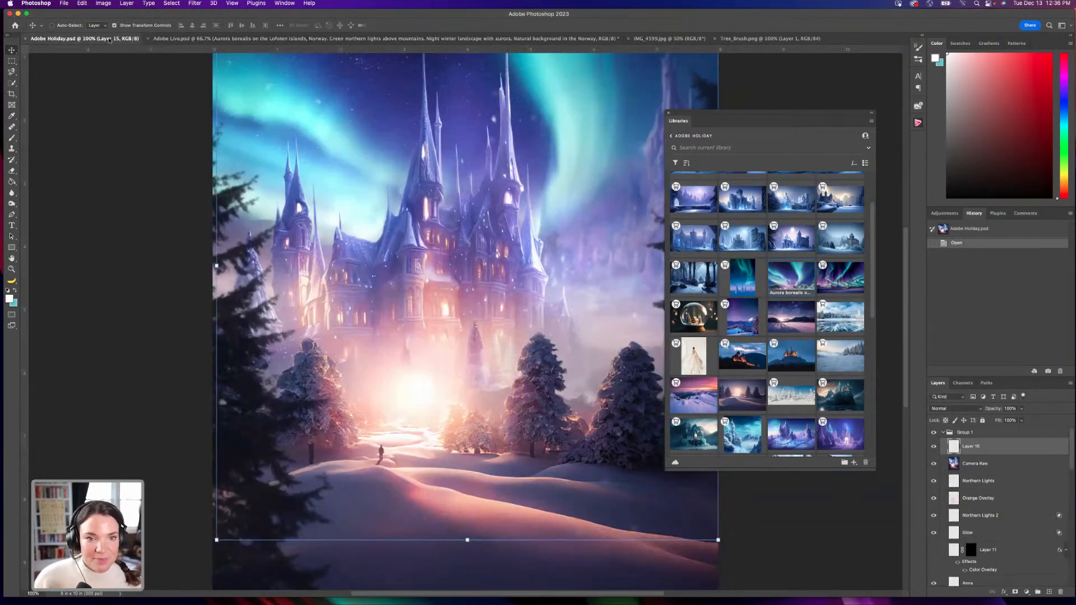
{"action": "key", "text": "super+minus"}
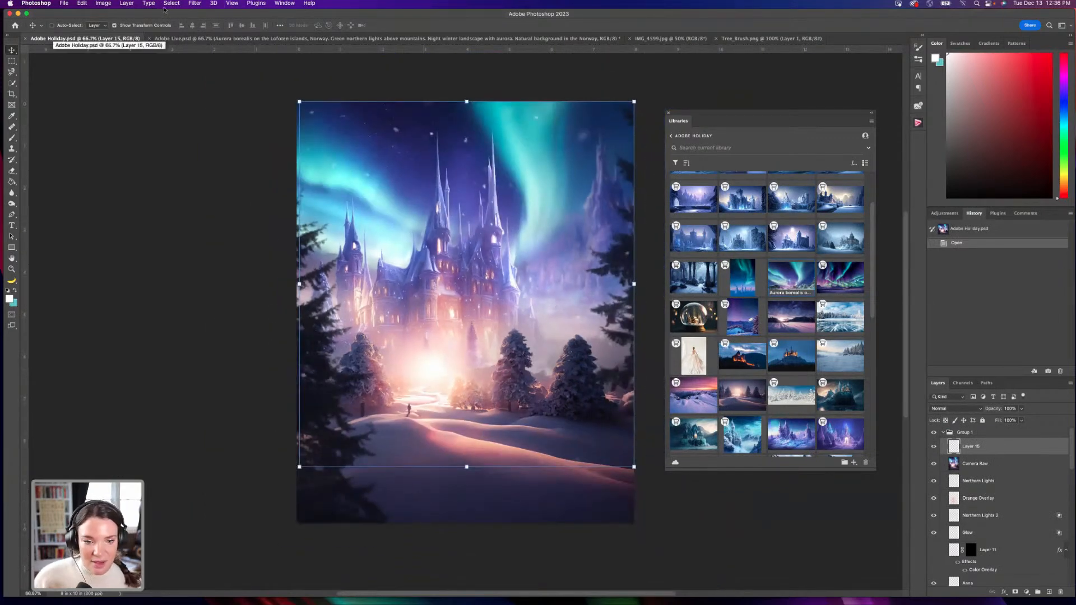
{"action": "left_click", "coordinate": [555, 39]}
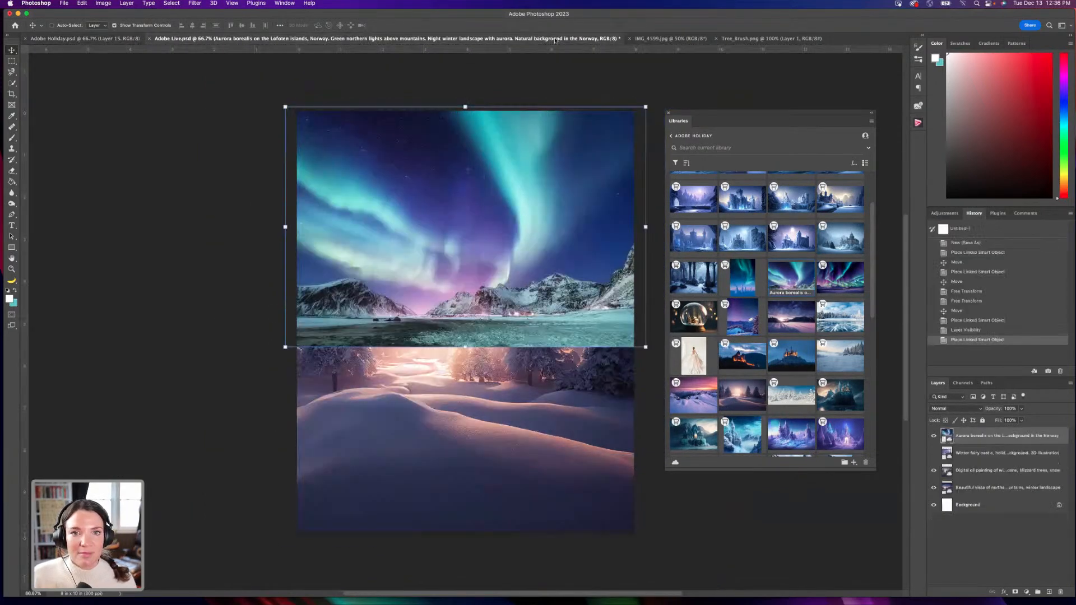
With Adobe Holiday.psd as the reference, move the aurora layer in Adobe Live.psd beneath the castle layer and make the castle visible.
{"action": "left_click", "coordinate": [123, 39]}
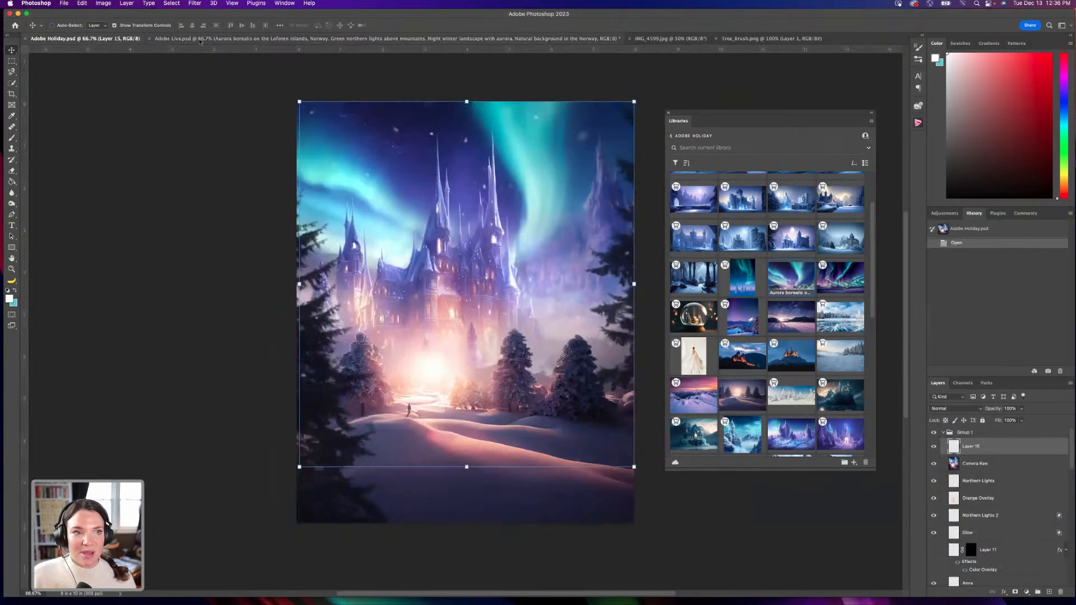
{"action": "left_click", "coordinate": [200, 40]}
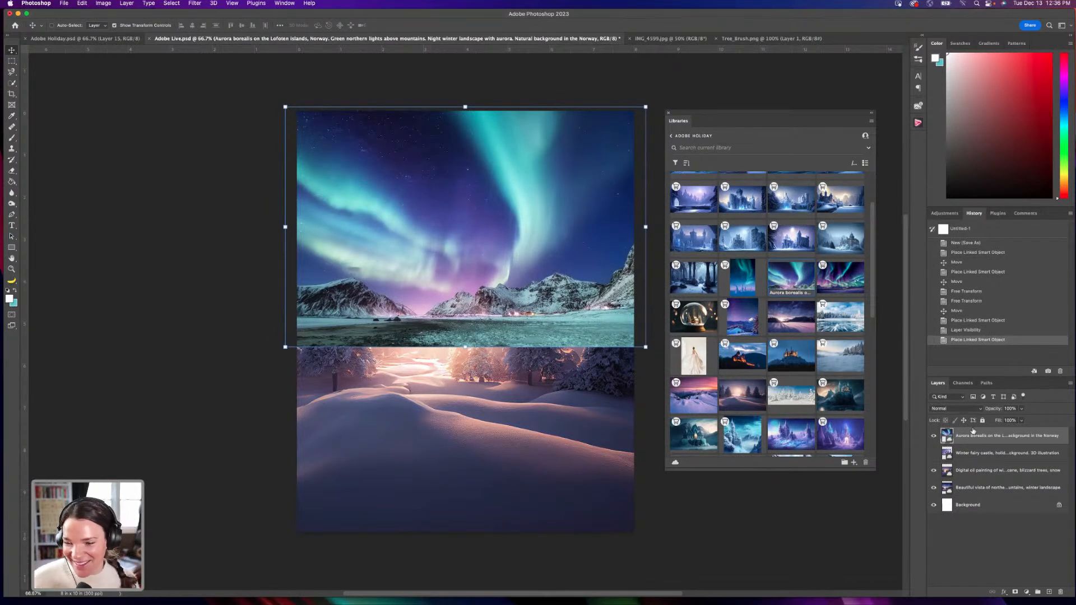
{"action": "left_click_drag", "start_coordinate": [975, 439], "coordinate": [977, 459]}
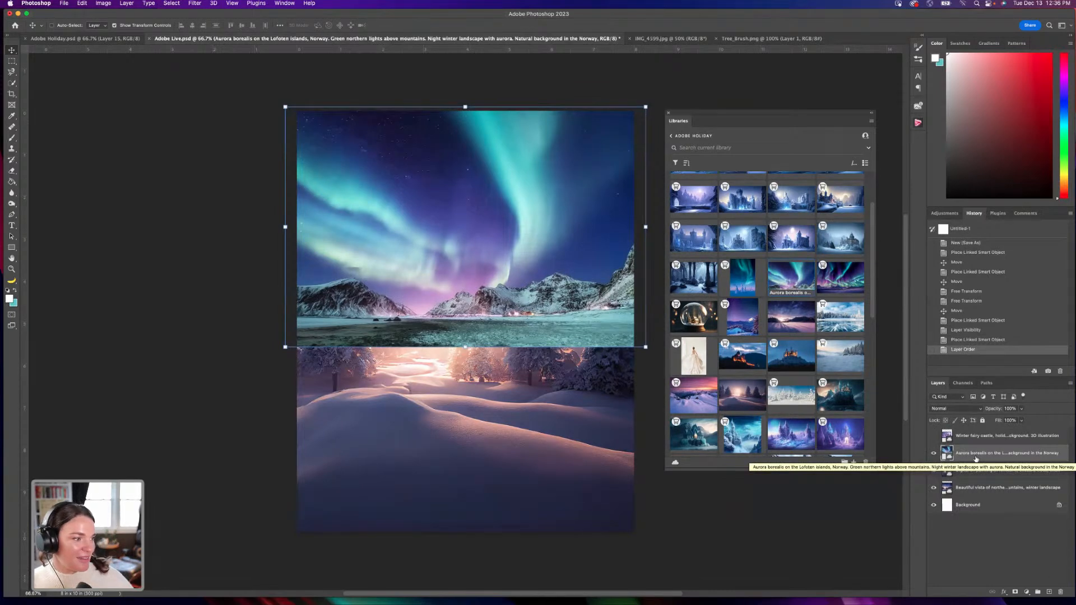
{"action": "left_click", "coordinate": [934, 436]}
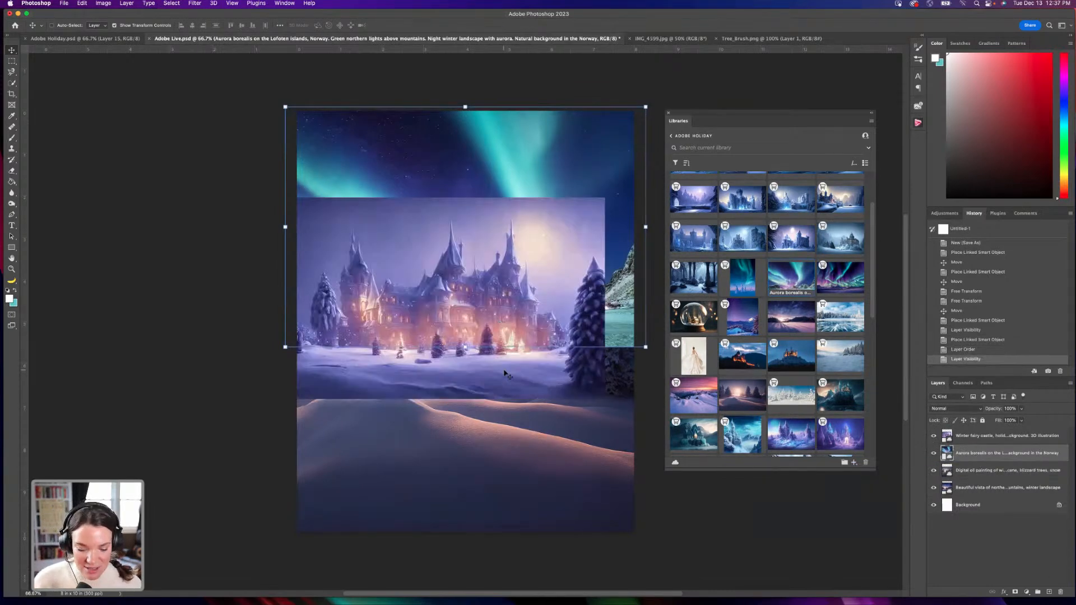
Align the castle image sideways over the glowing path while its opacity is reduced, and restore the layer's opacity to 100%.
{"action": "mouse_move", "coordinate": [506, 388]}
{"action": "left_mouse_down"}
{"action": "mouse_move", "coordinate": [521, 387]}
{"action": "mouse_move", "coordinate": [505, 388]}
{"action": "left_mouse_up"}
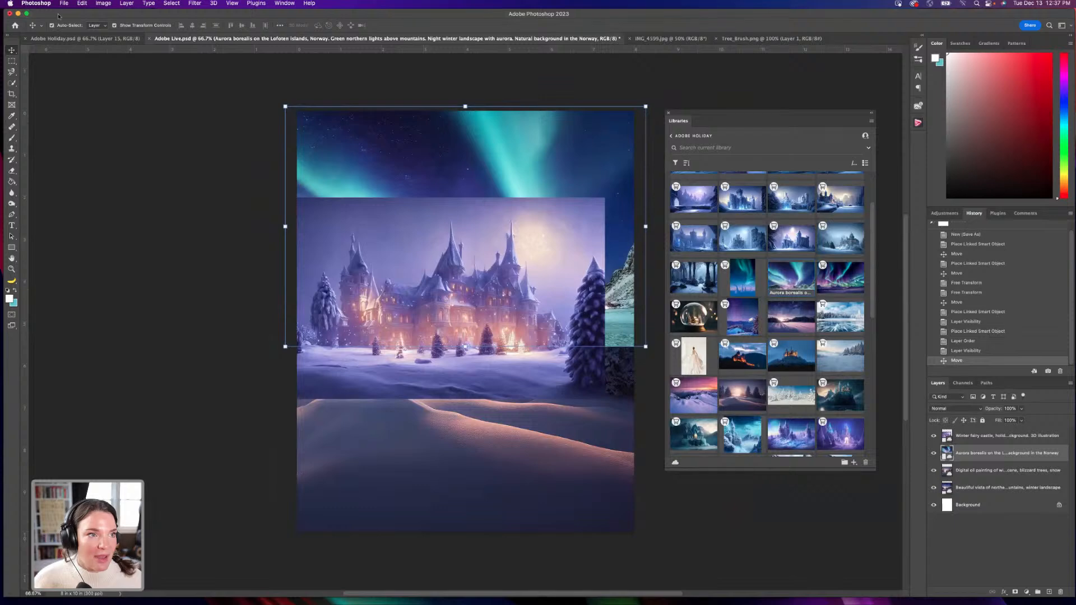
{"action": "left_click", "coordinate": [550, 375]}
{"action": "left_click_drag", "start_coordinate": [550, 375], "coordinate": [564, 373]}
{"action": "left_click", "coordinate": [1022, 409]}
{"action": "mouse_move", "coordinate": [1021, 419]}
{"action": "left_mouse_down"}
{"action": "mouse_move", "coordinate": [1002, 420]}
{"action": "mouse_move", "coordinate": [1050, 421]}
{"action": "mouse_move", "coordinate": [1001, 420]}
{"action": "left_mouse_up"}
{"action": "left_click", "coordinate": [538, 162]}
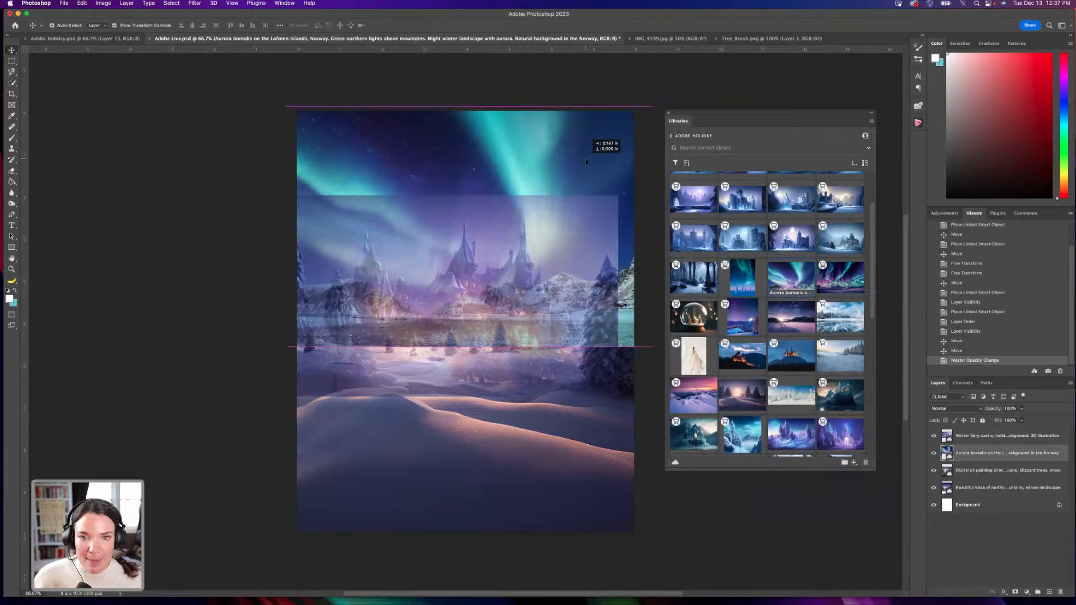
{"action": "left_click", "coordinate": [507, 364]}
{"action": "left_click_drag", "start_coordinate": [507, 364], "coordinate": [483, 370]}
{"action": "left_click", "coordinate": [1021, 409]}
{"action": "left_click_drag", "start_coordinate": [1021, 417], "coordinate": [1046, 419]}
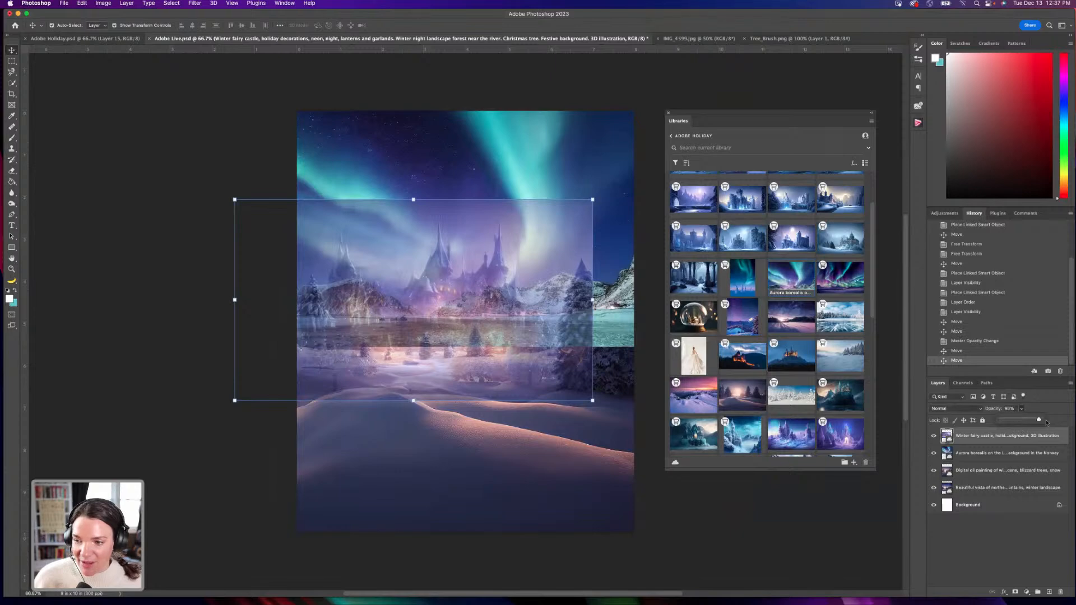
Examine the snowy forest painting with the castle and aurora layers hidden, and show both layers again.
{"action": "left_click", "coordinate": [619, 457]}
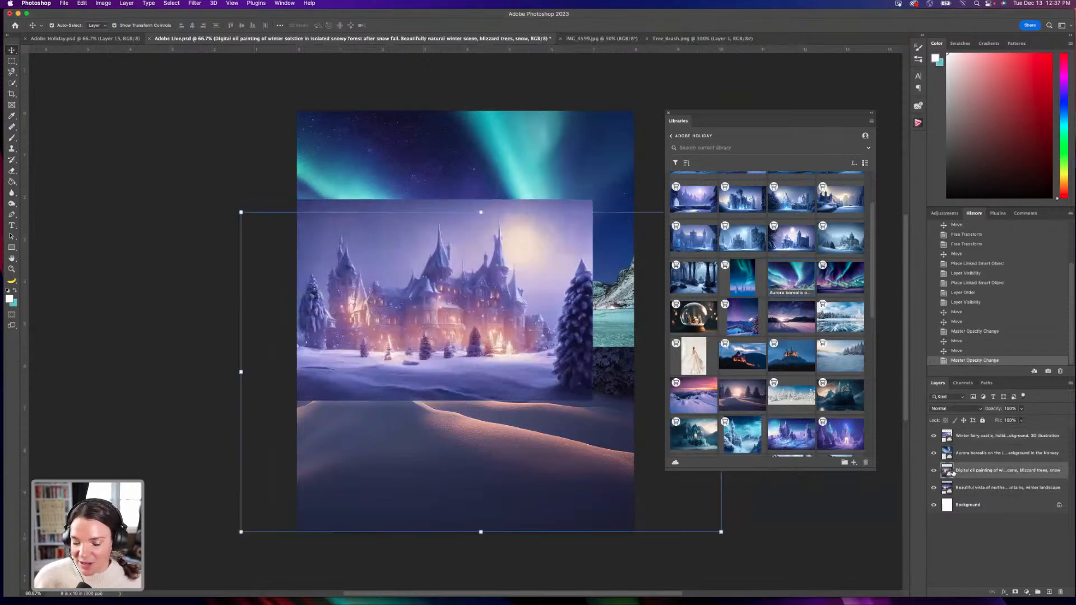
{"action": "left_click", "coordinate": [934, 435]}
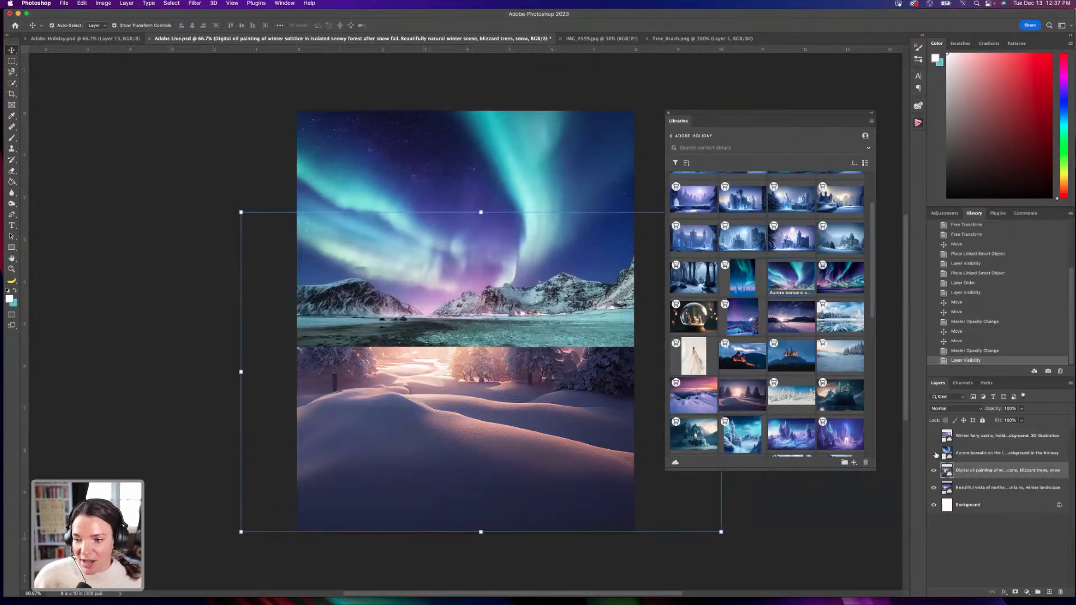
{"action": "left_click", "coordinate": [934, 453]}
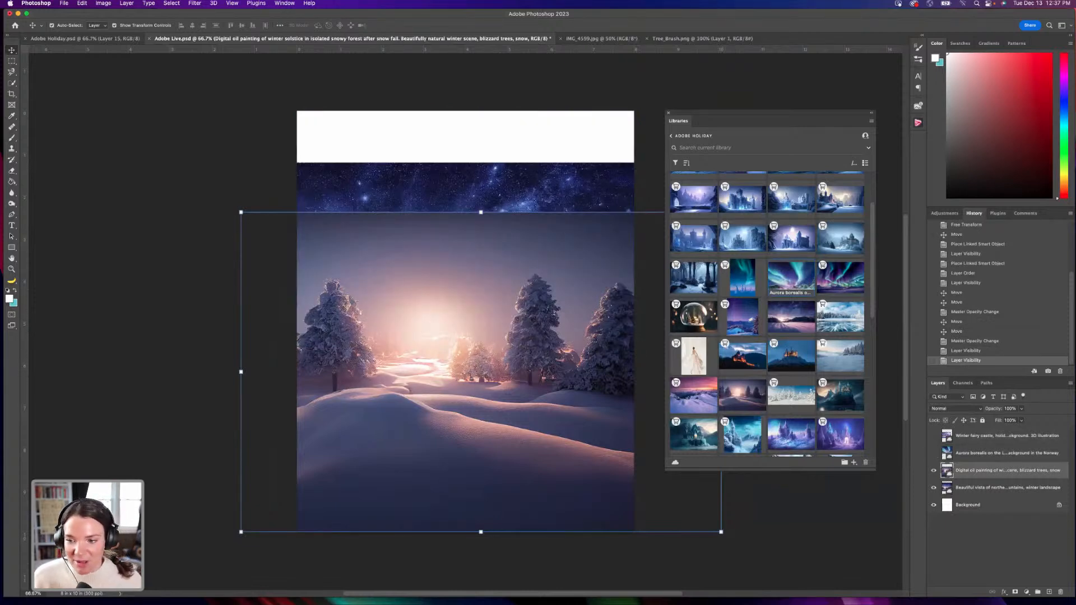
{"action": "left_click", "coordinate": [934, 453]}
{"action": "left_click", "coordinate": [934, 435]}
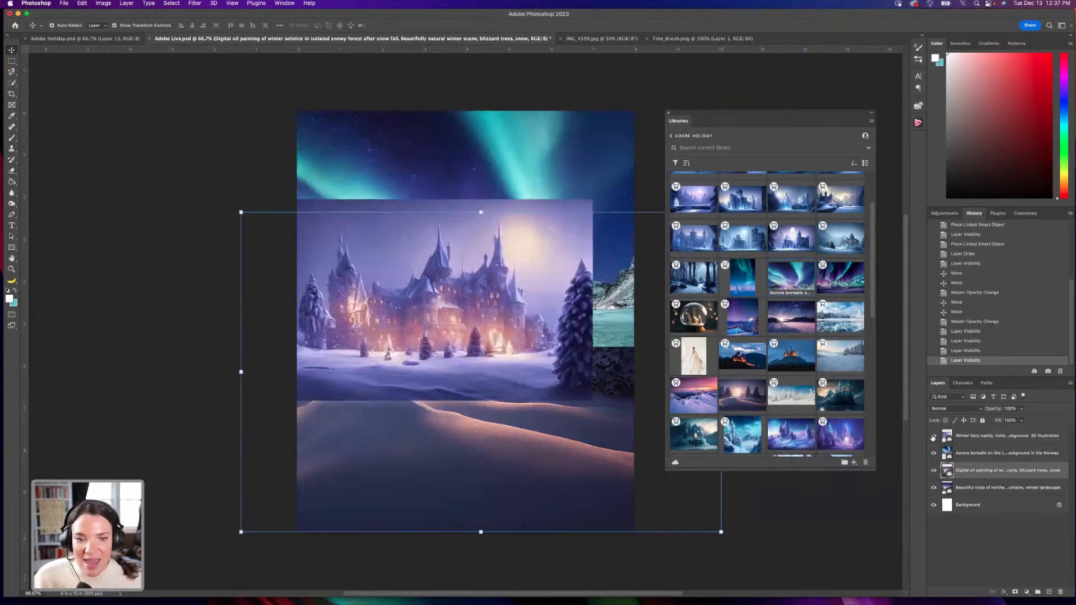
{"action": "key", "text": "super+t"}
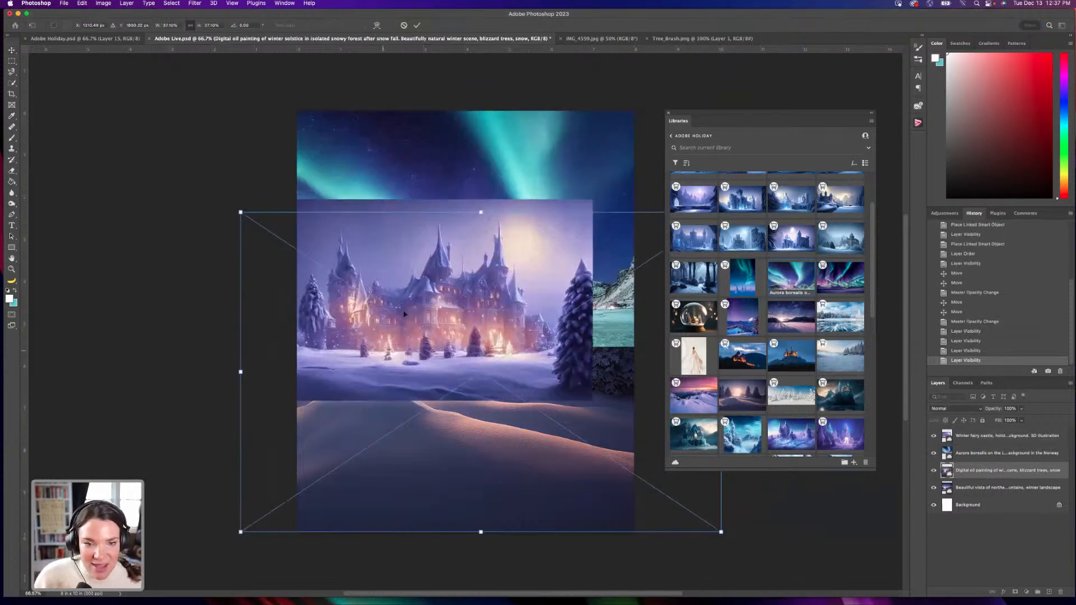
{"action": "key", "text": "Return"}
Warp the castle image by pulling its upper edge up into an arch to stretch the towers and adjusting two corners.
{"action": "left_click", "coordinate": [442, 245]}
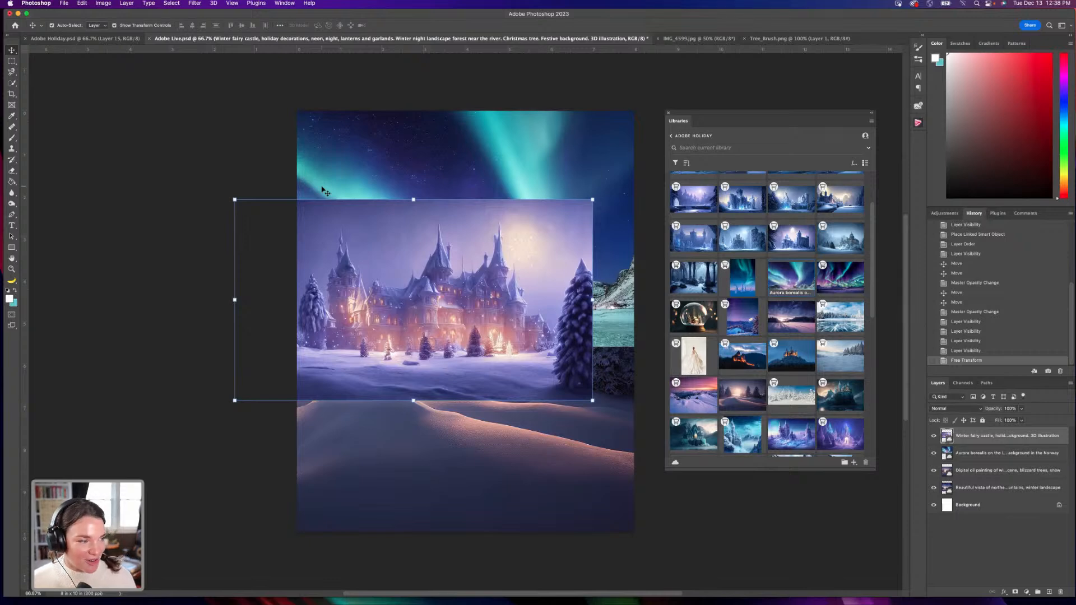
{"action": "left_click", "coordinate": [83, 4]}
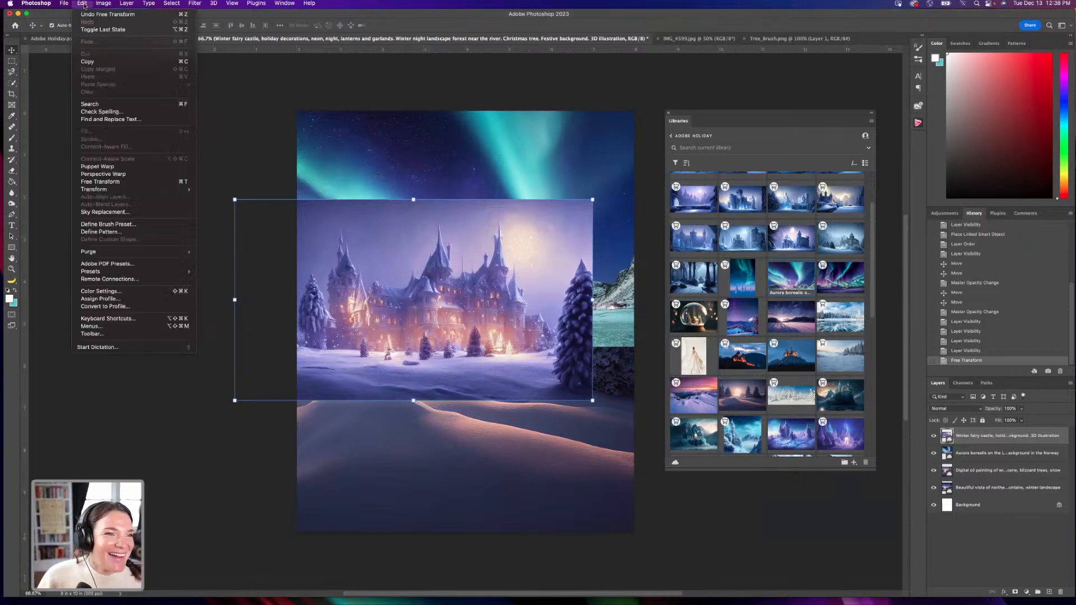
{"action": "mouse_move", "coordinate": [140, 189]}
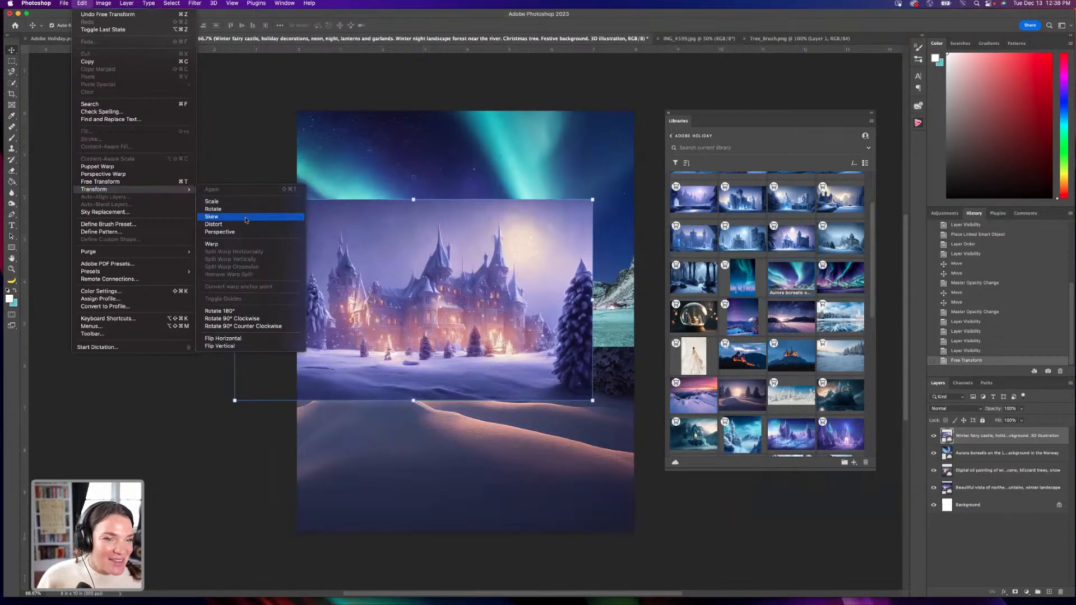
{"action": "left_click", "coordinate": [240, 247]}
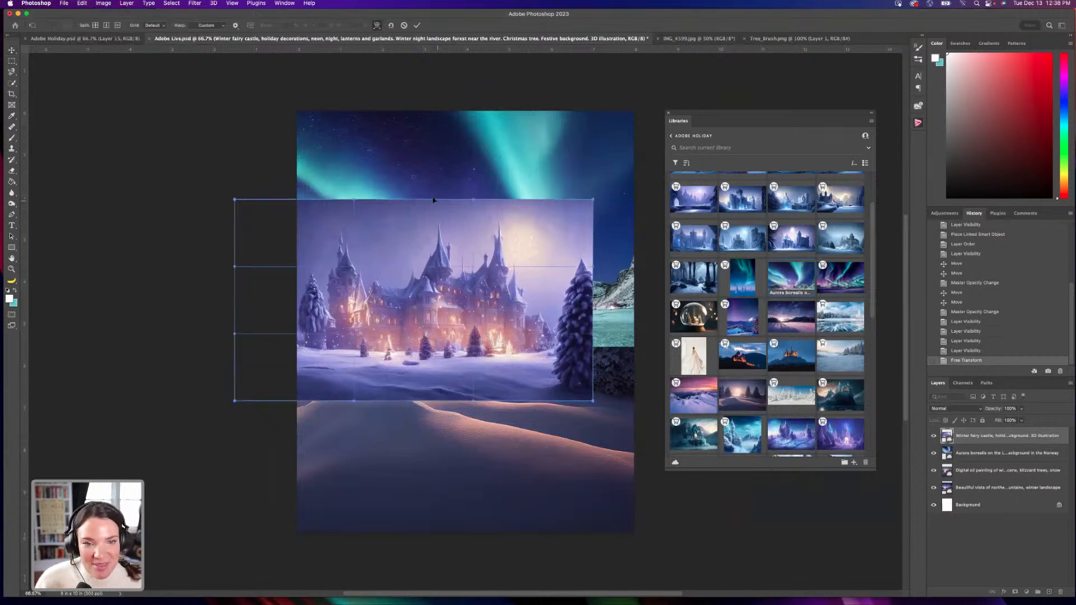
{"action": "left_click_drag", "start_coordinate": [475, 196], "coordinate": [475, 132]}
{"action": "left_click_drag", "start_coordinate": [346, 192], "coordinate": [356, 166]}
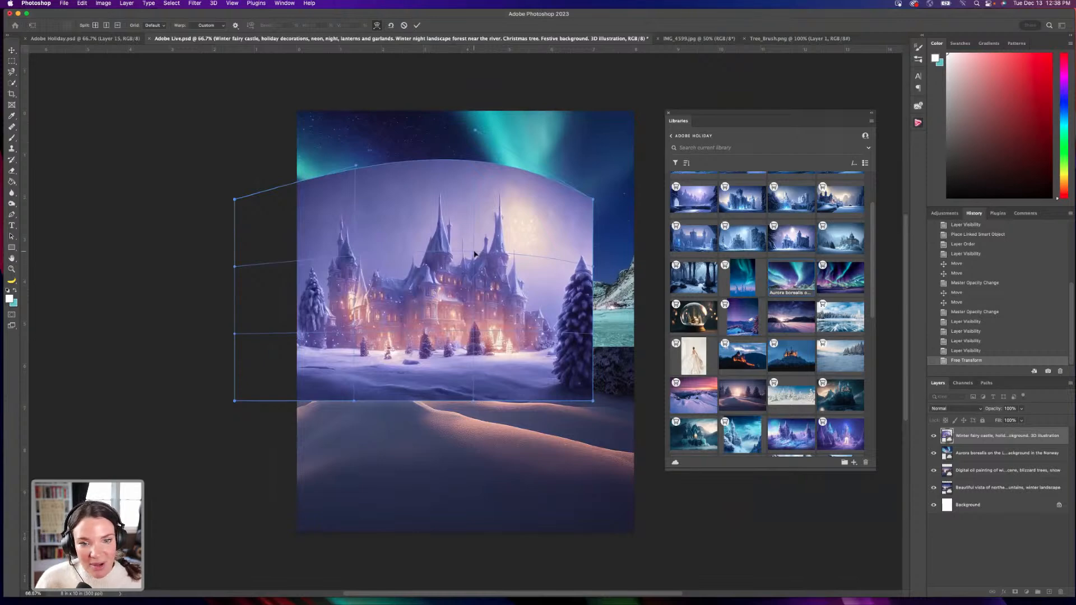
{"action": "left_click_drag", "start_coordinate": [593, 198], "coordinate": [593, 192]}
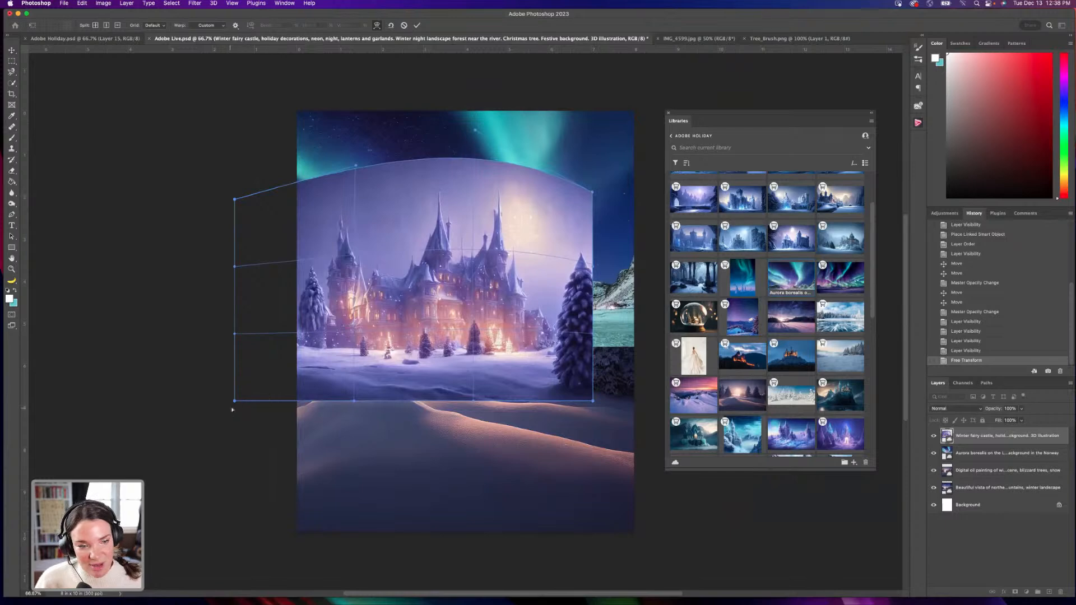
{"action": "left_click_drag", "start_coordinate": [234, 402], "coordinate": [254, 412]}
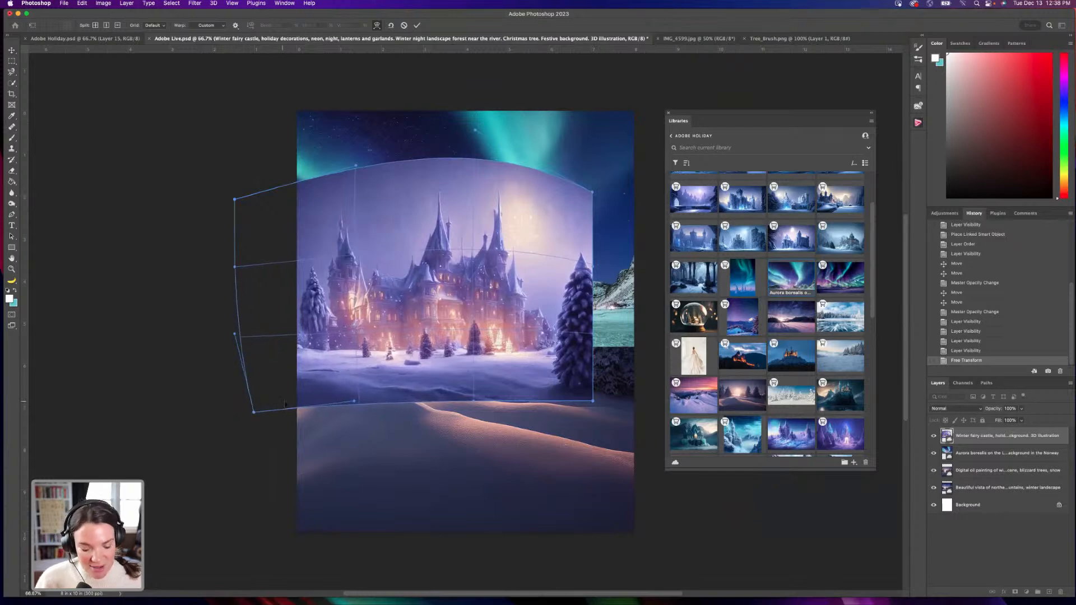
{"action": "key", "text": "Return"}
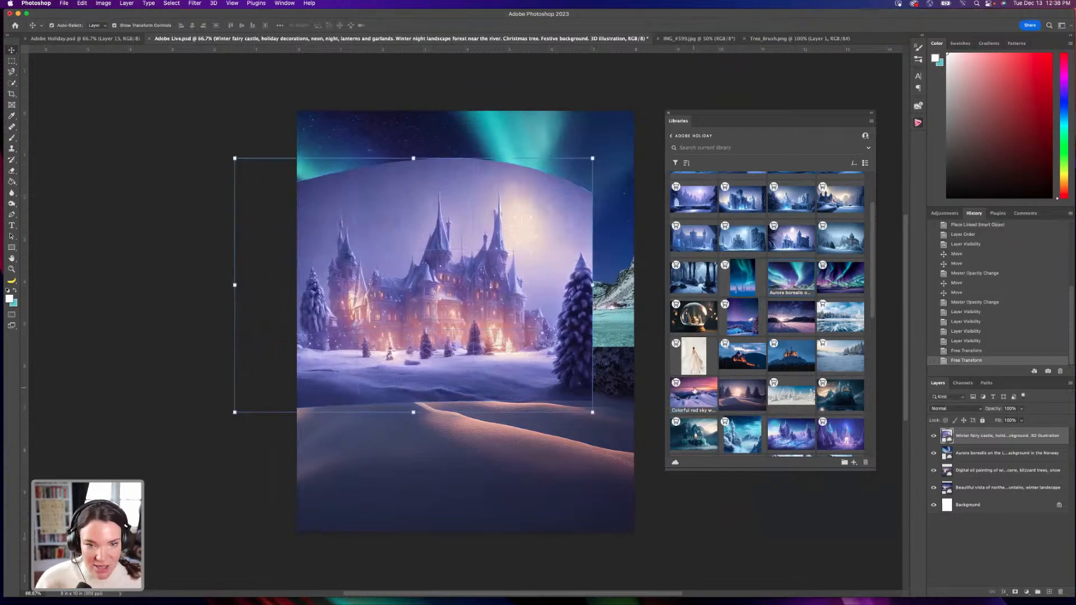
Select the castle layer's subject and subtract the surrounding sky from the selection with the Quick Selection tool.
{"action": "left_click", "coordinate": [171, 3]}
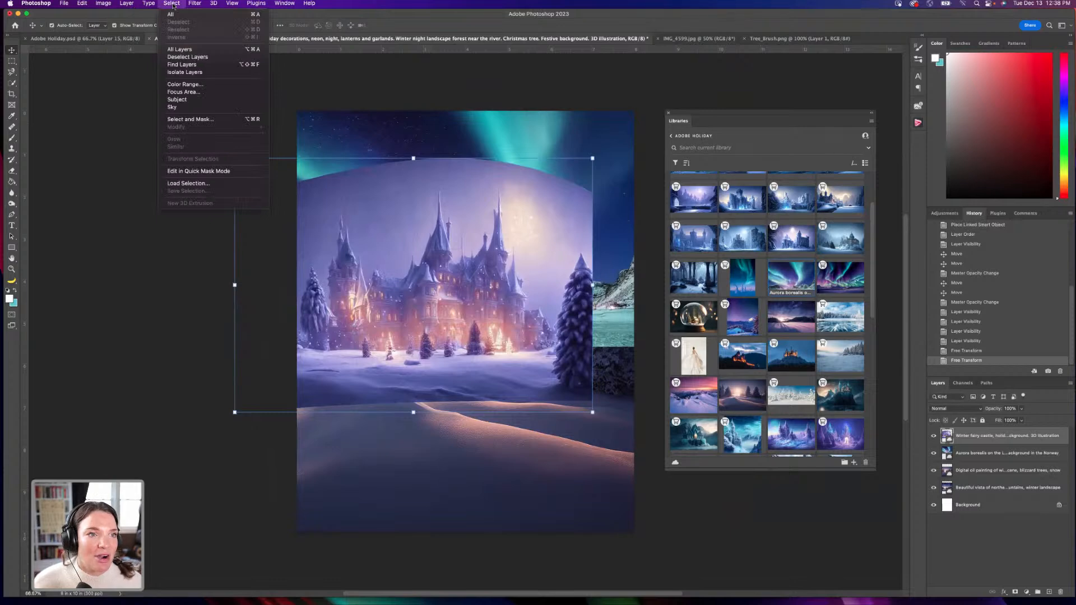
{"action": "left_click", "coordinate": [192, 100]}
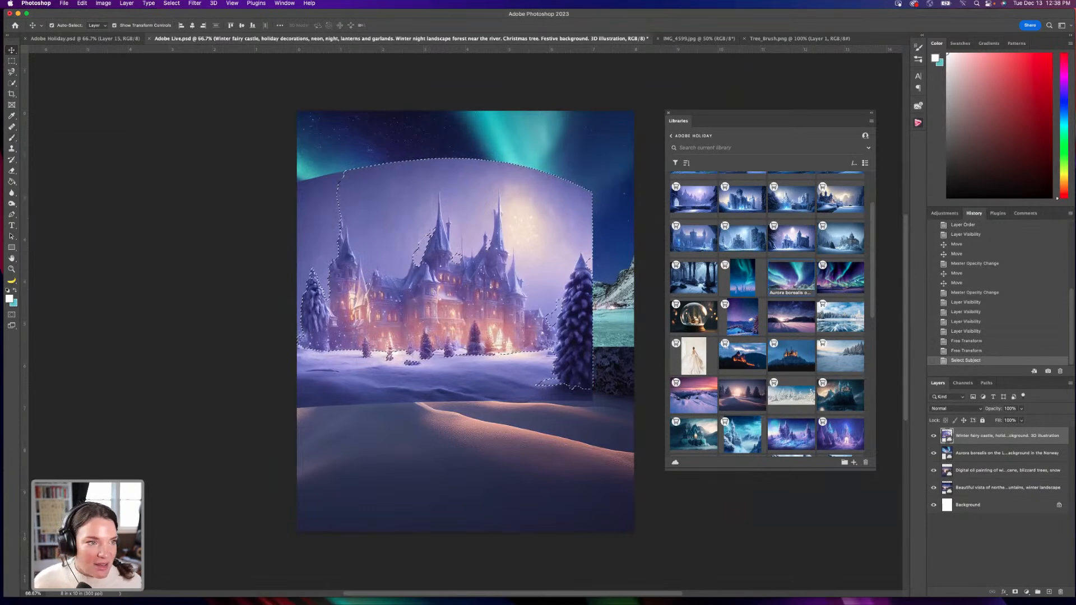
{"action": "left_click", "coordinate": [11, 83]}
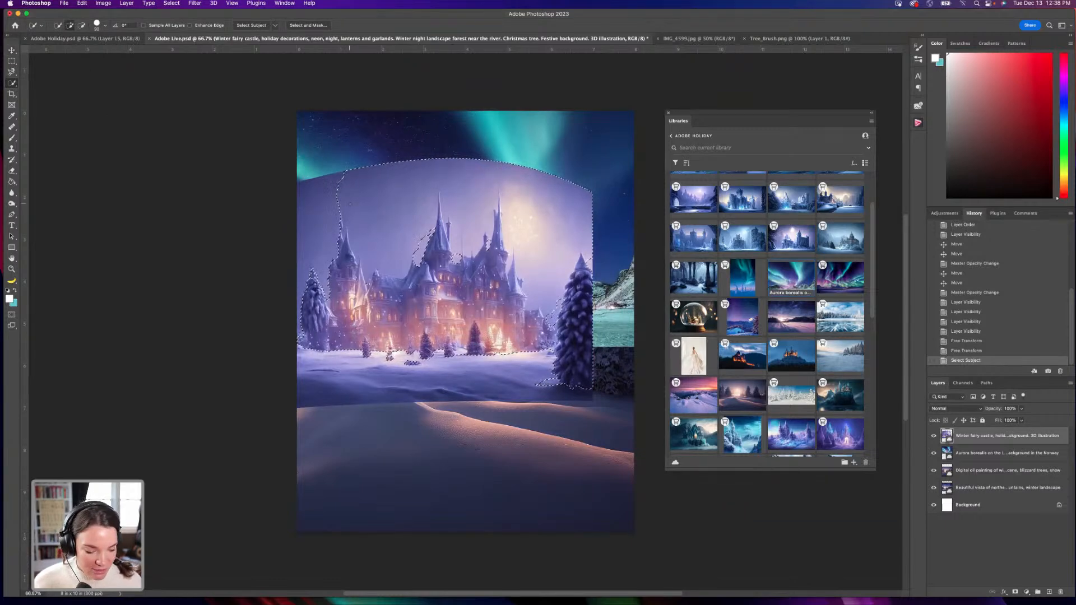
{"action": "left_click", "coordinate": [356, 202], "text": "alt"}
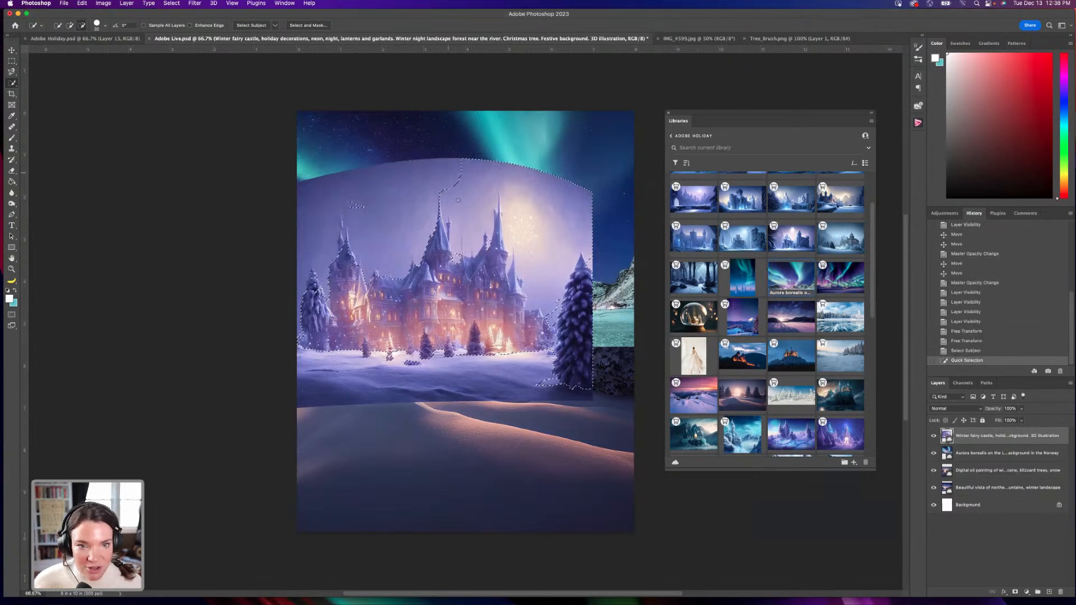
{"action": "left_click", "coordinate": [544, 232], "text": "alt"}
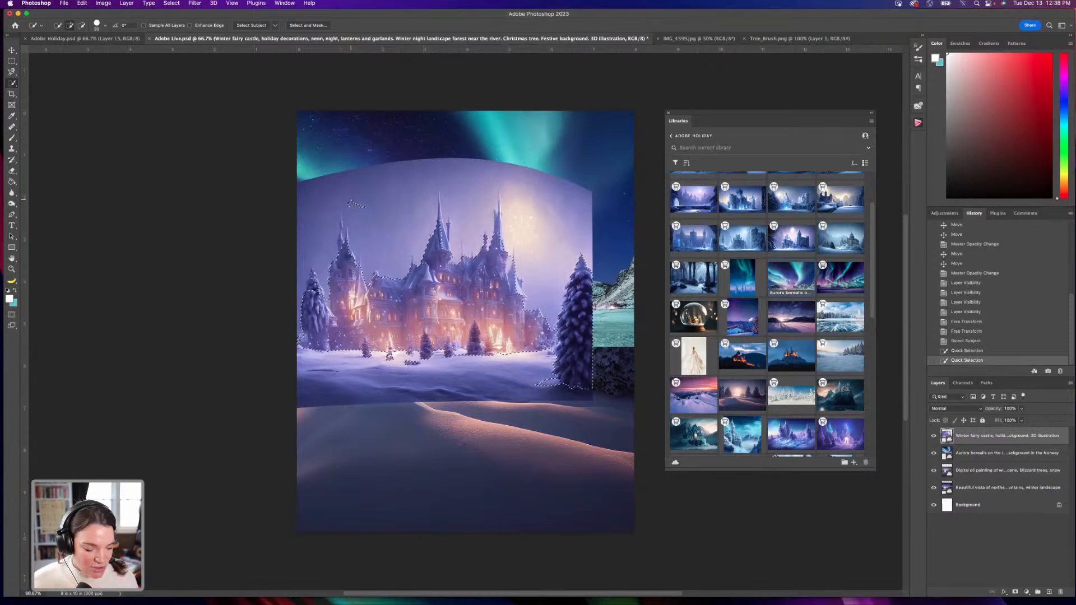
{"action": "left_click", "coordinate": [354, 204], "text": "alt"}
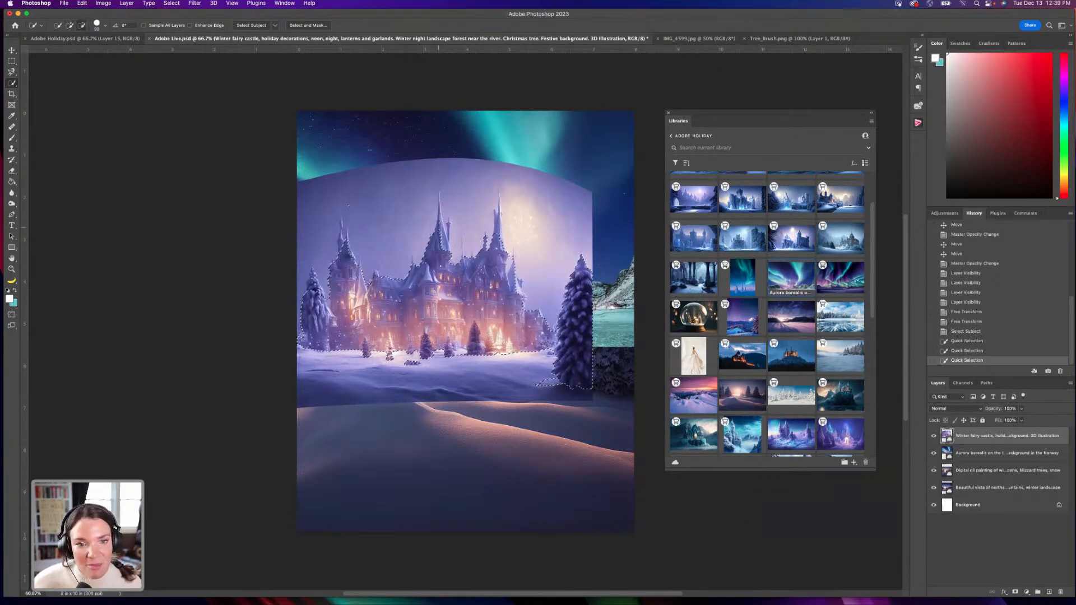
Refine the castle selection around the tall spires and right-hand towers, and deselect it.
{"action": "left_click", "coordinate": [434, 210], "text": "alt"}
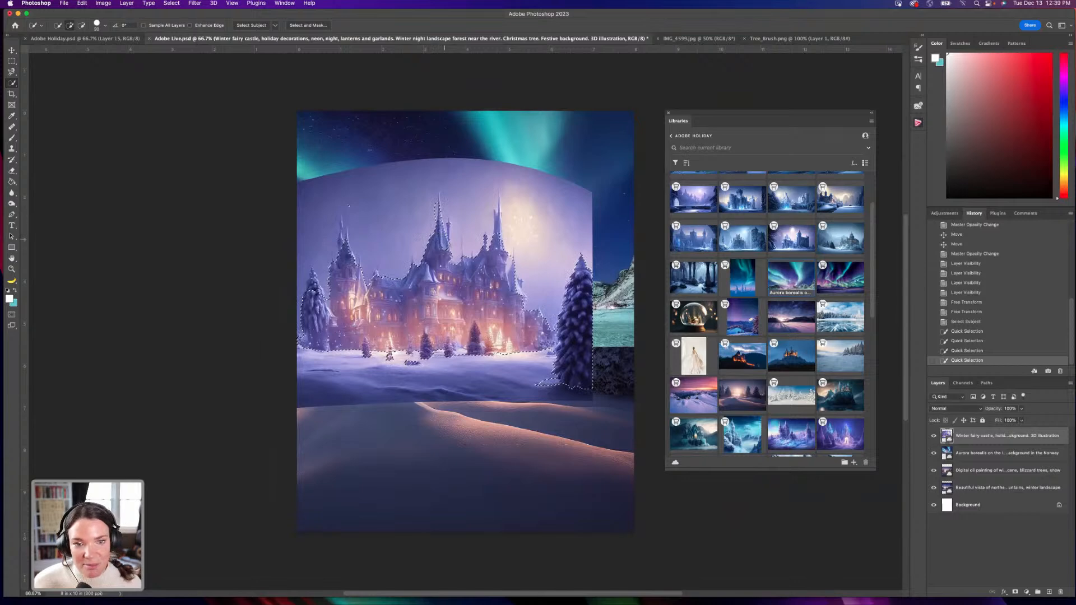
{"action": "left_click", "coordinate": [490, 219]}
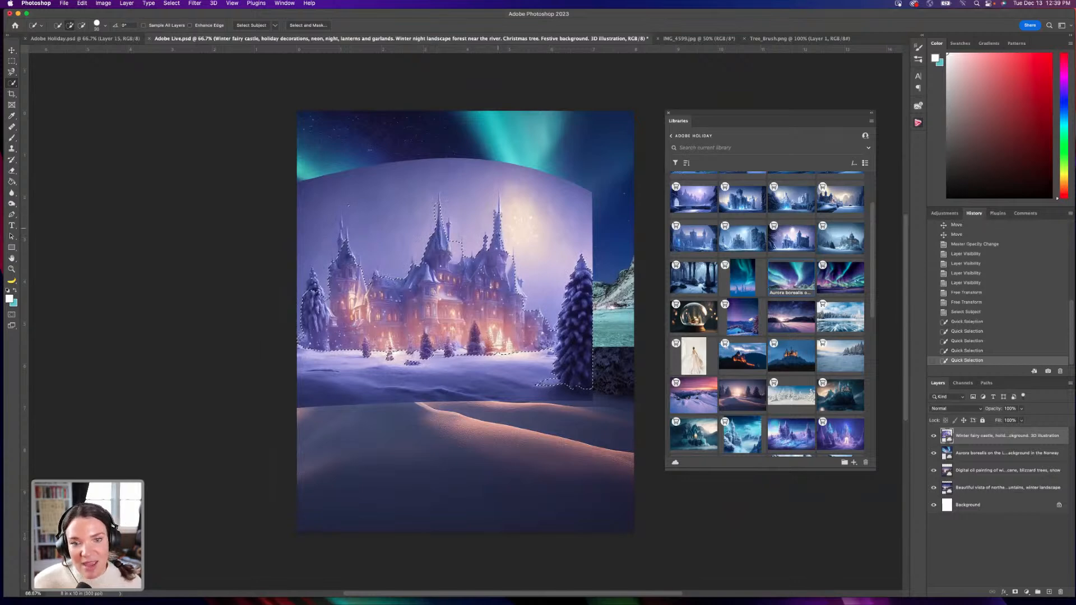
{"action": "left_click", "coordinate": [501, 245]}
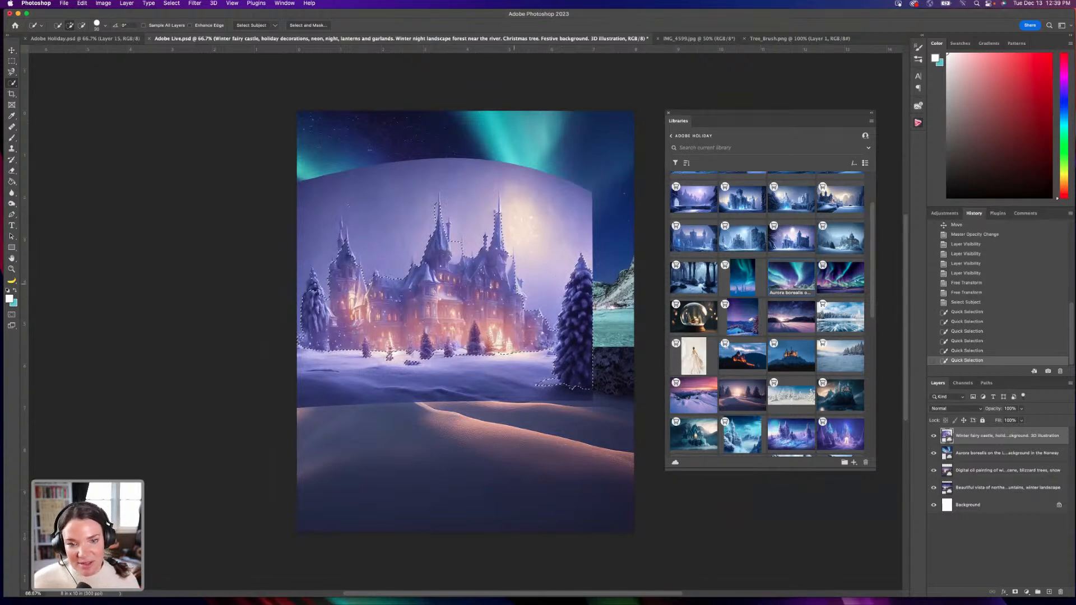
{"action": "left_click", "coordinate": [530, 306]}
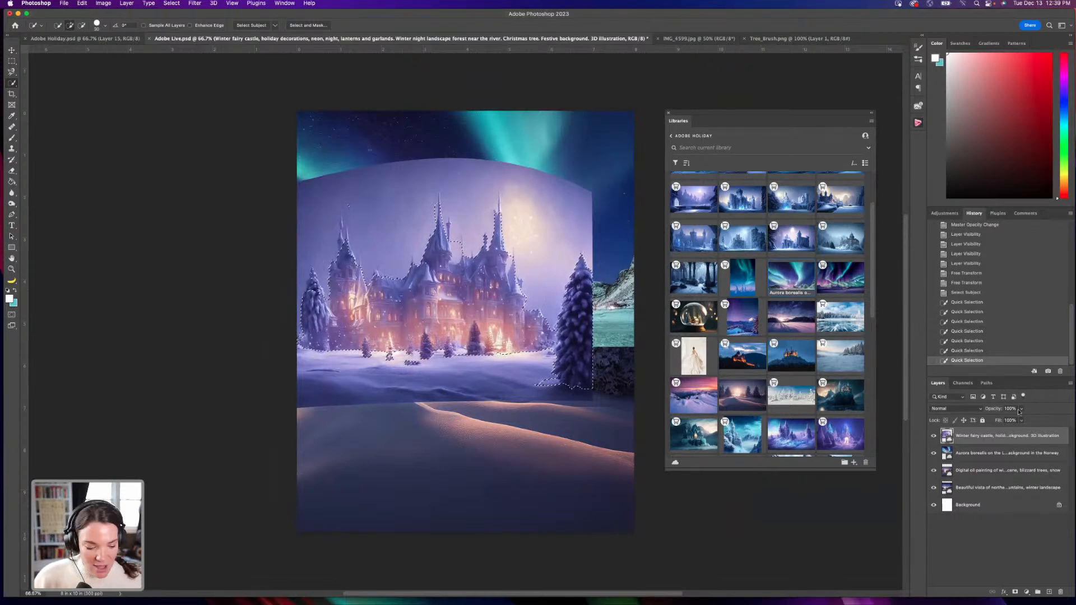
{"action": "mouse_move", "coordinate": [1009, 604]}
{"action": "key", "text": "super+d"}
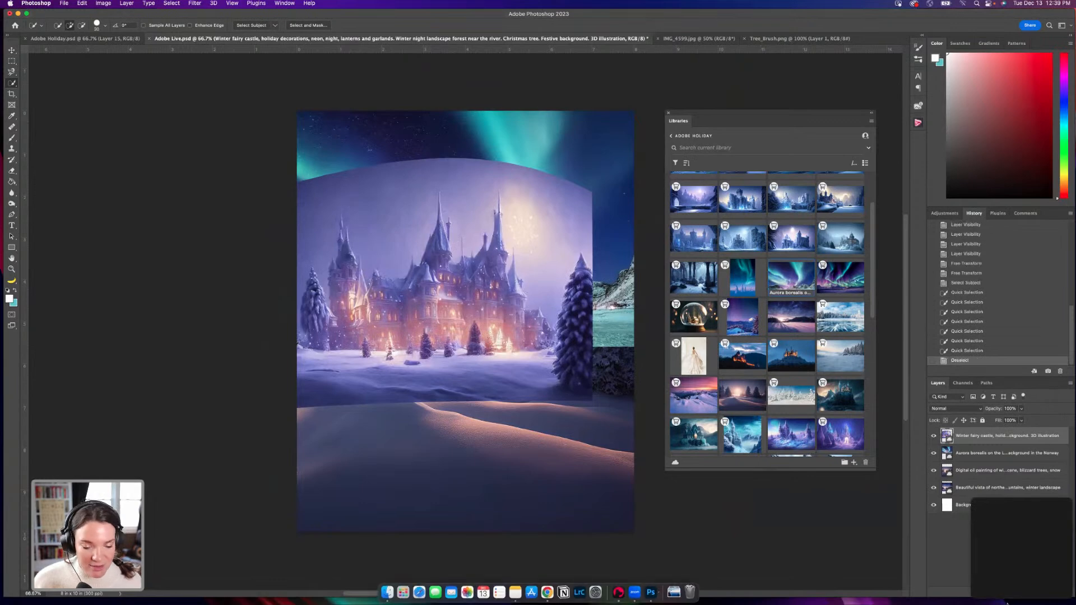
Add a layer mask to the castle layer and pick a basic round brush preset for painting on it.
{"action": "left_click", "coordinate": [1016, 593]}
{"action": "left_click", "coordinate": [11, 138]}
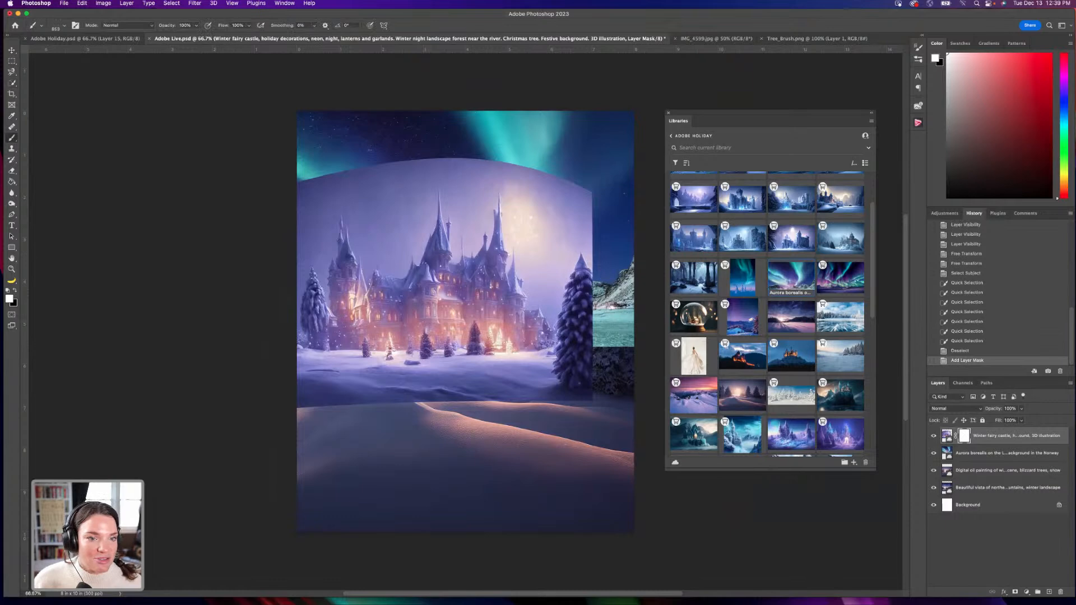
{"action": "left_click", "coordinate": [64, 27]}
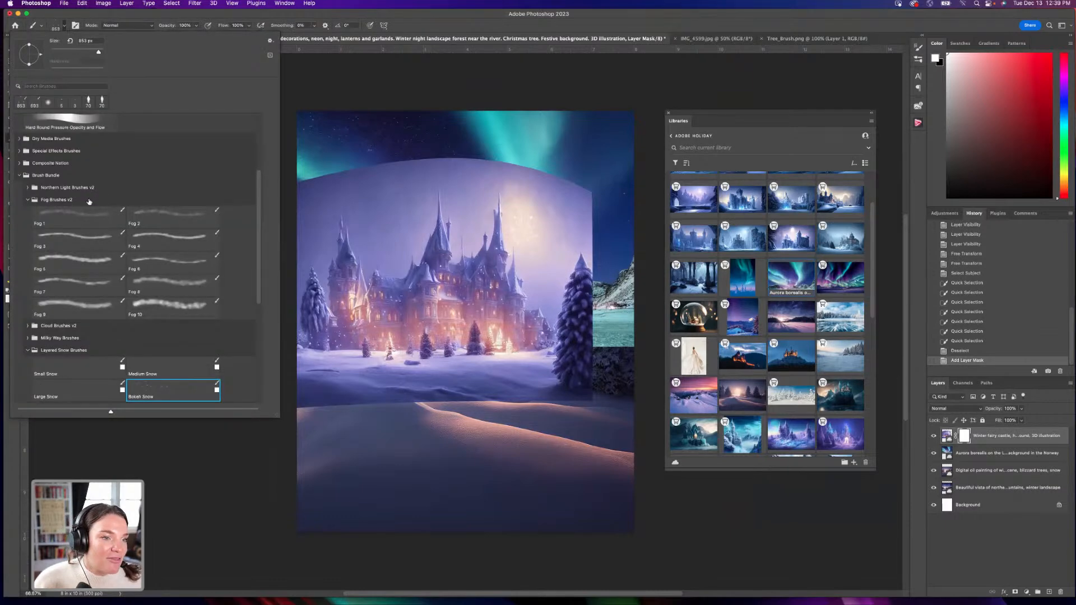
{"action": "scroll", "coordinate": [89, 193], "scroll_direction": "up", "scroll_amount": 3}
{"action": "scroll", "coordinate": [90, 201], "scroll_direction": "up", "scroll_amount": 2}
{"action": "left_click", "coordinate": [74, 181]}
{"action": "left_click", "coordinate": [395, 158]}
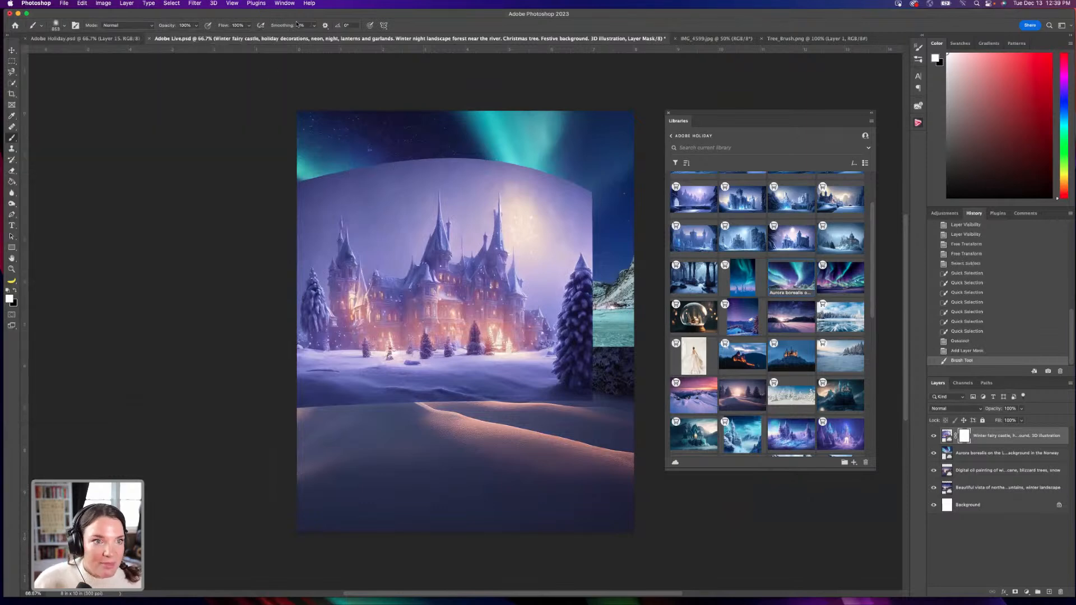
Reduce the brush size several increments and lower the brush flow to 41%.
{"action": "key", "text": "bracketleft"}
{"action": "key", "text": "bracketleft"}
{"action": "key", "text": "bracketleft"}
{"action": "key", "text": "bracketleft"}
{"action": "key", "text": "bracketleft"}
{"action": "left_click_drag", "start_coordinate": [251, 27], "coordinate": [226, 35]}
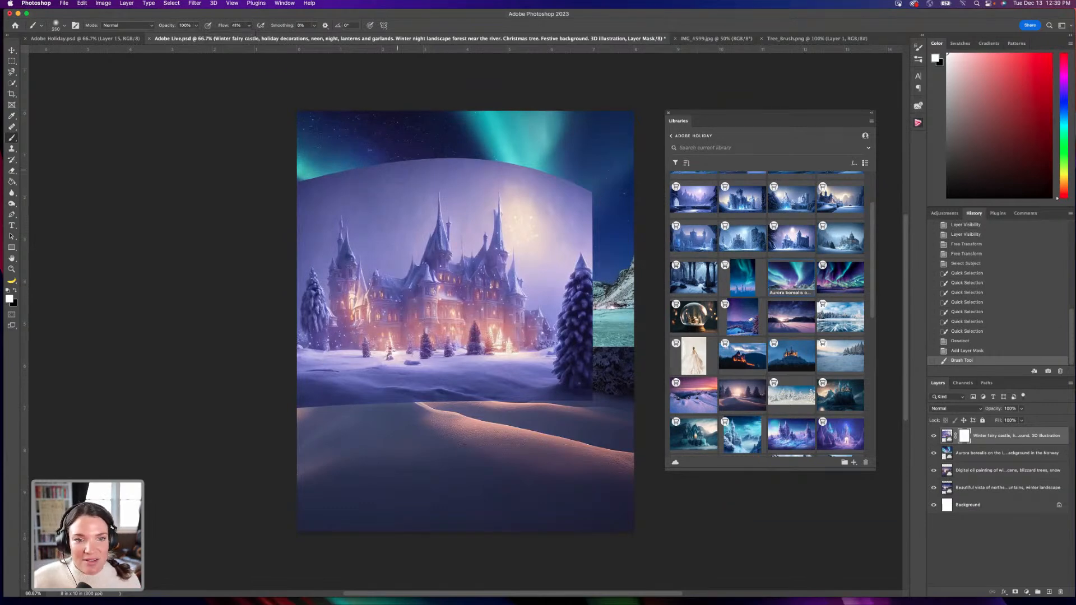
Paint black on the castle layer's mask to hide its sky and the area beside the castle, revealing the aurora.
{"action": "left_click_drag", "start_coordinate": [380, 168], "coordinate": [427, 168]}
{"action": "key", "text": "x"}
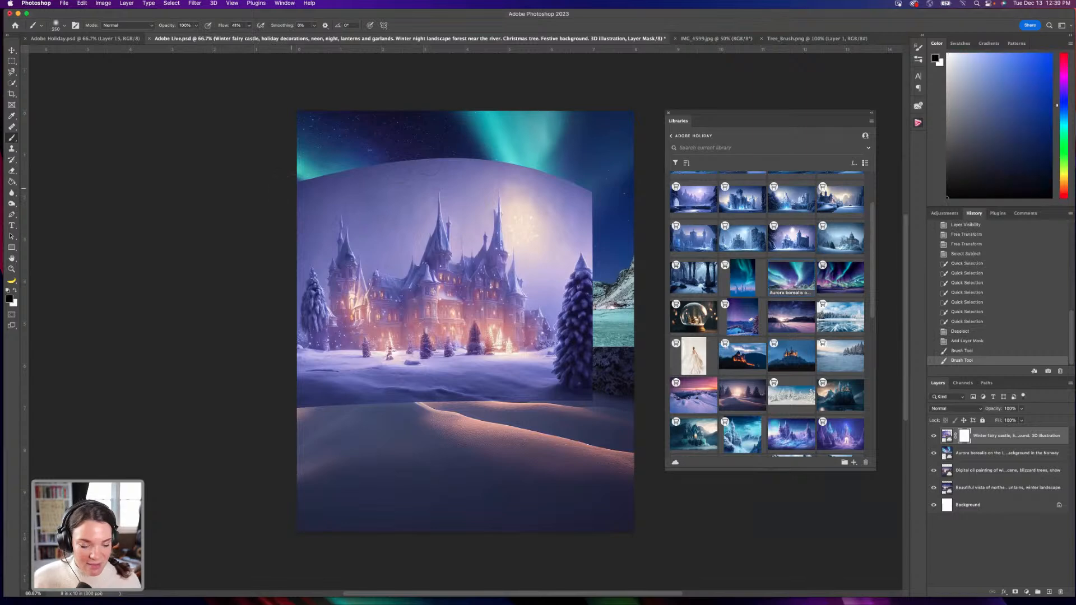
{"action": "mouse_move", "coordinate": [325, 186]}
{"action": "left_mouse_down"}
{"action": "mouse_move", "coordinate": [350, 183]}
{"action": "mouse_move", "coordinate": [401, 212]}
{"action": "mouse_move", "coordinate": [518, 165]}
{"action": "mouse_move", "coordinate": [534, 174]}
{"action": "mouse_move", "coordinate": [580, 269]}
{"action": "mouse_move", "coordinate": [572, 389]}
{"action": "mouse_move", "coordinate": [565, 281]}
{"action": "mouse_move", "coordinate": [516, 171]}
{"action": "left_mouse_up"}
{"action": "mouse_move", "coordinate": [326, 180]}
{"action": "left_mouse_down"}
{"action": "mouse_move", "coordinate": [309, 208]}
{"action": "mouse_move", "coordinate": [337, 185]}
{"action": "left_mouse_up"}
{"action": "mouse_move", "coordinate": [394, 222]}
{"action": "left_mouse_down"}
{"action": "mouse_move", "coordinate": [558, 186]}
{"action": "mouse_move", "coordinate": [543, 176]}
{"action": "mouse_move", "coordinate": [309, 236]}
{"action": "mouse_move", "coordinate": [395, 201]}
{"action": "mouse_move", "coordinate": [405, 243]}
{"action": "mouse_move", "coordinate": [501, 179]}
{"action": "mouse_move", "coordinate": [536, 189]}
{"action": "left_mouse_up"}
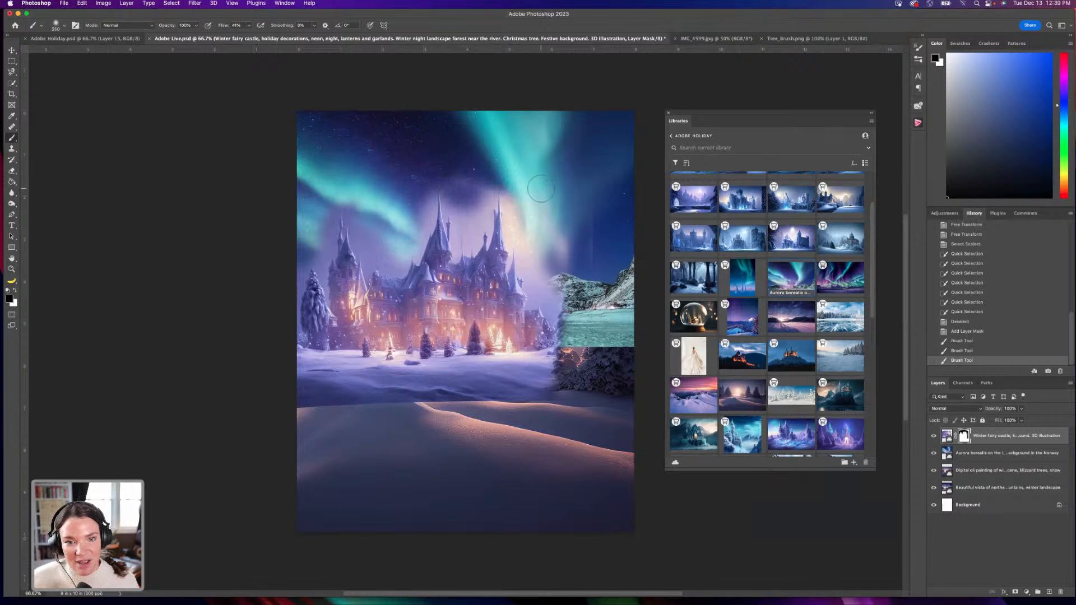
Switch to Adobe Holiday.psd and hide the Camera Raw layer and Layer 15 above it.
{"action": "left_click", "coordinate": [84, 39]}
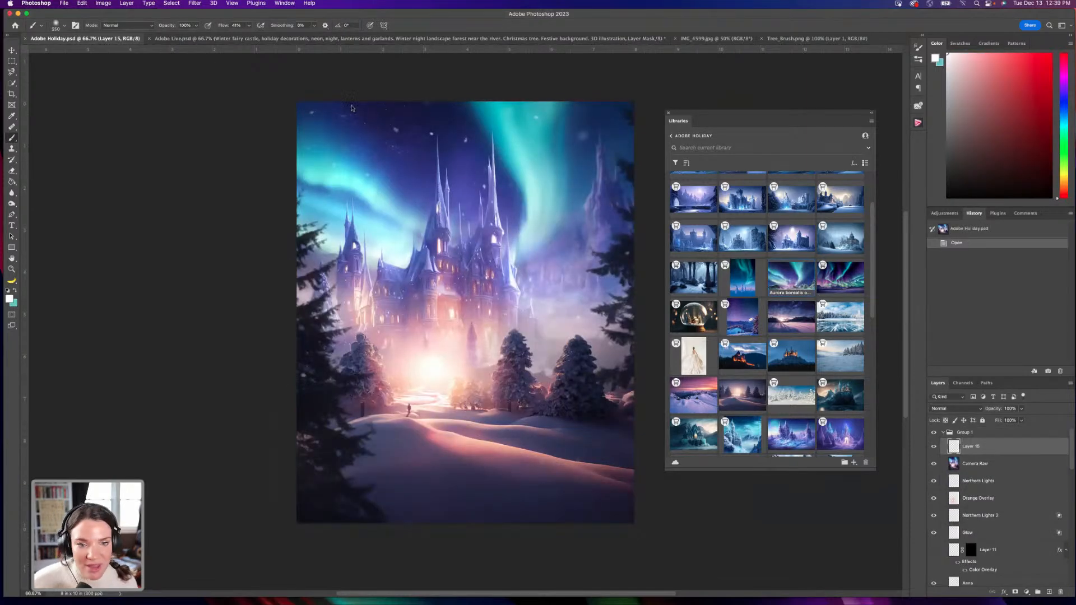
{"action": "left_click", "coordinate": [934, 462]}
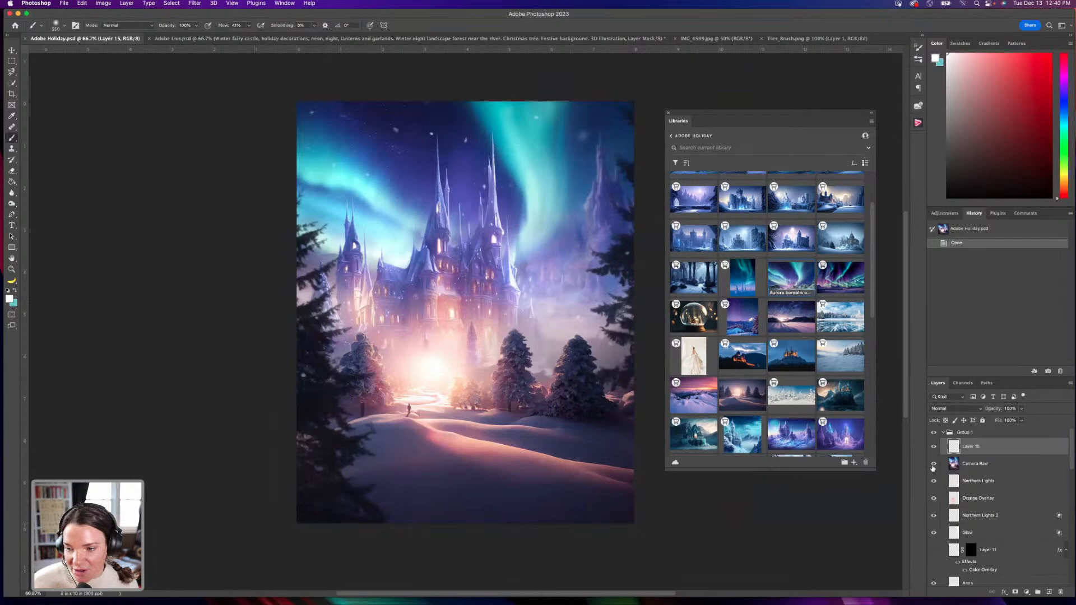
{"action": "left_click", "coordinate": [934, 448]}
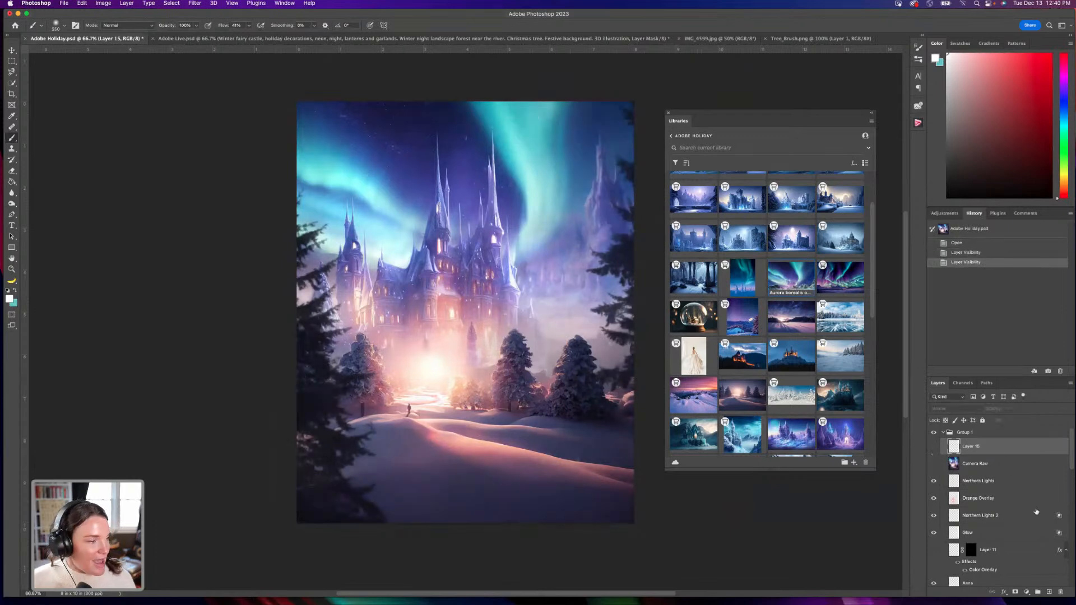
Copy the masked winter fairy castle layer, together with the Overlay layer clipped to it, from Adobe Holiday.psd into Adobe Live.psd.
{"action": "scroll", "coordinate": [1030, 523], "scroll_direction": "down", "scroll_amount": 3}
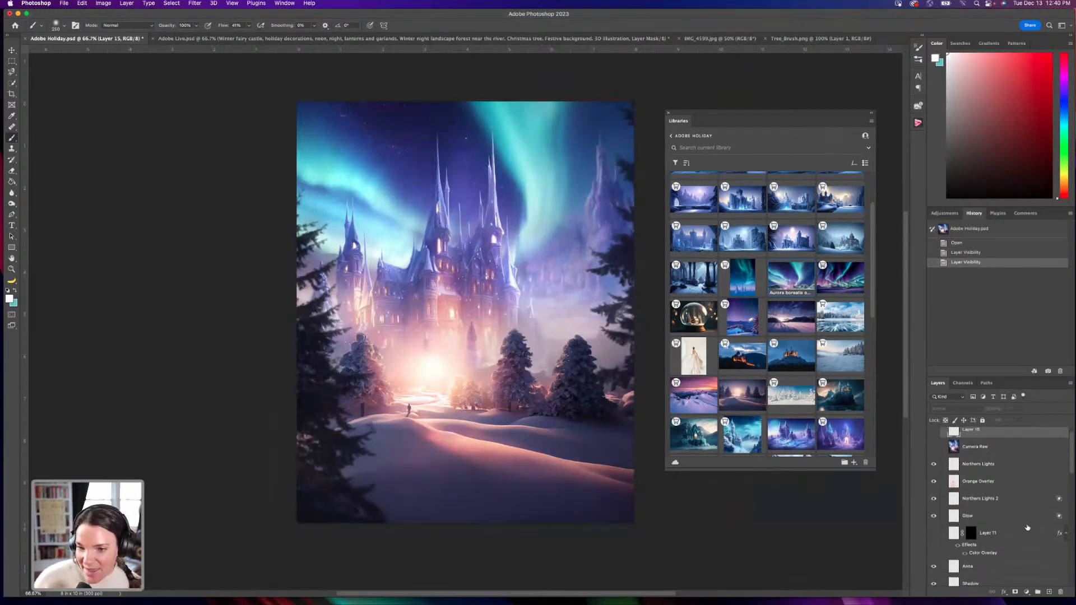
{"action": "scroll", "coordinate": [1024, 529], "scroll_direction": "down", "scroll_amount": 3}
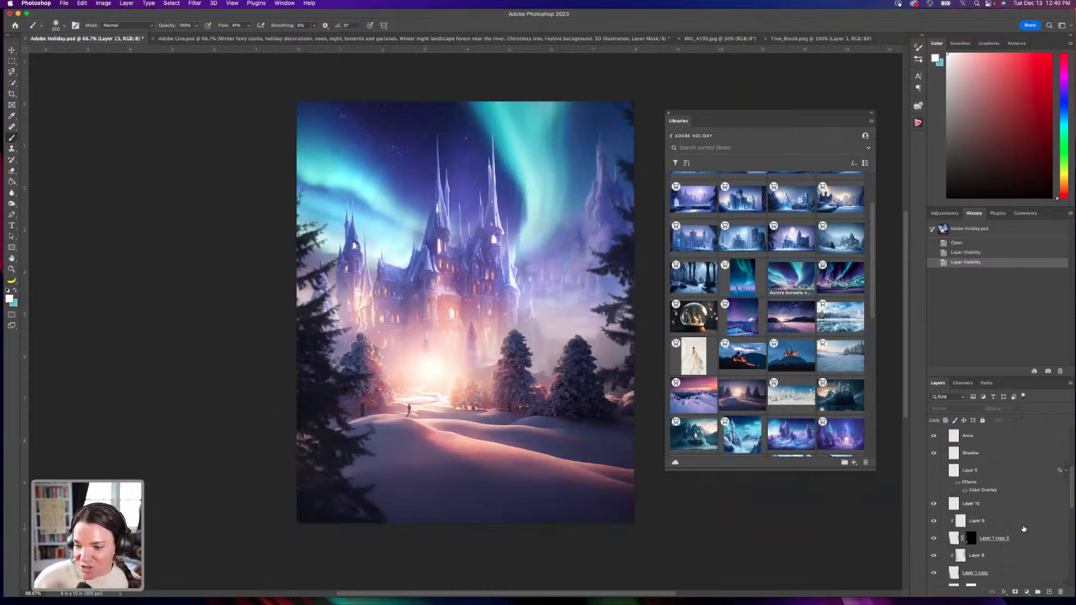
{"action": "scroll", "coordinate": [1024, 529], "scroll_direction": "down", "scroll_amount": 3}
{"action": "scroll", "coordinate": [1024, 529], "scroll_direction": "down", "scroll_amount": 5}
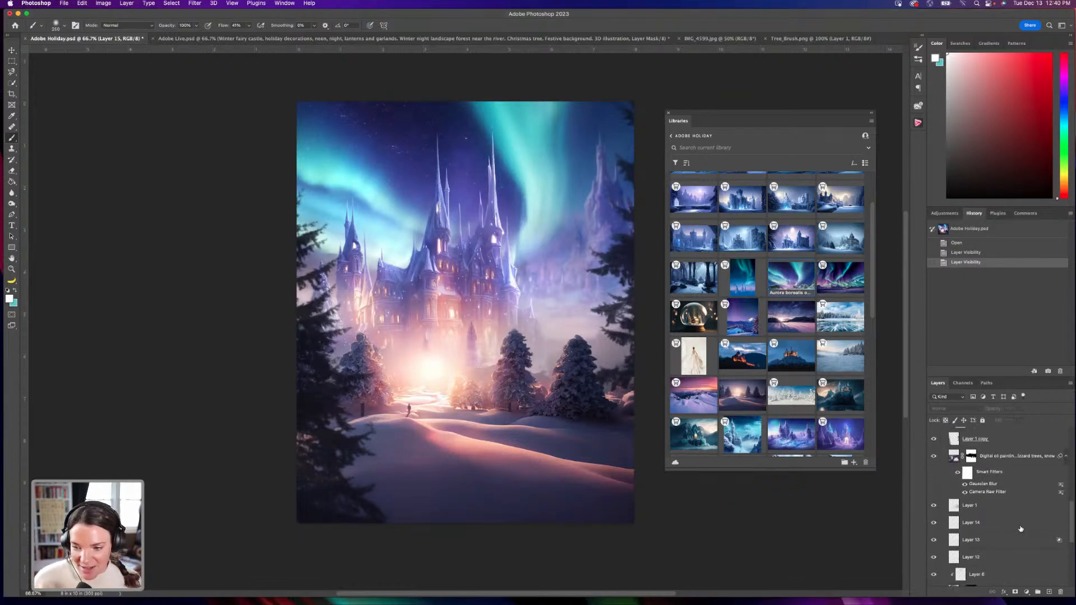
{"action": "left_click", "coordinate": [934, 529]}
{"action": "left_click", "coordinate": [934, 529]}
{"action": "scroll", "coordinate": [953, 529], "scroll_direction": "down", "scroll_amount": 1}
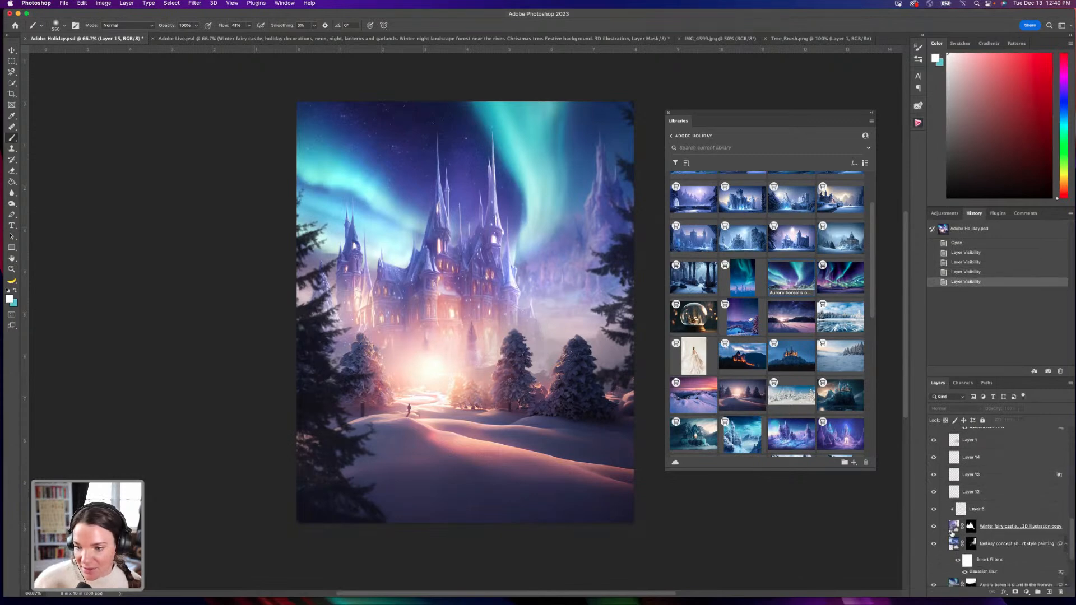
{"action": "left_click", "coordinate": [969, 509]}
{"action": "left_click", "coordinate": [990, 527]}
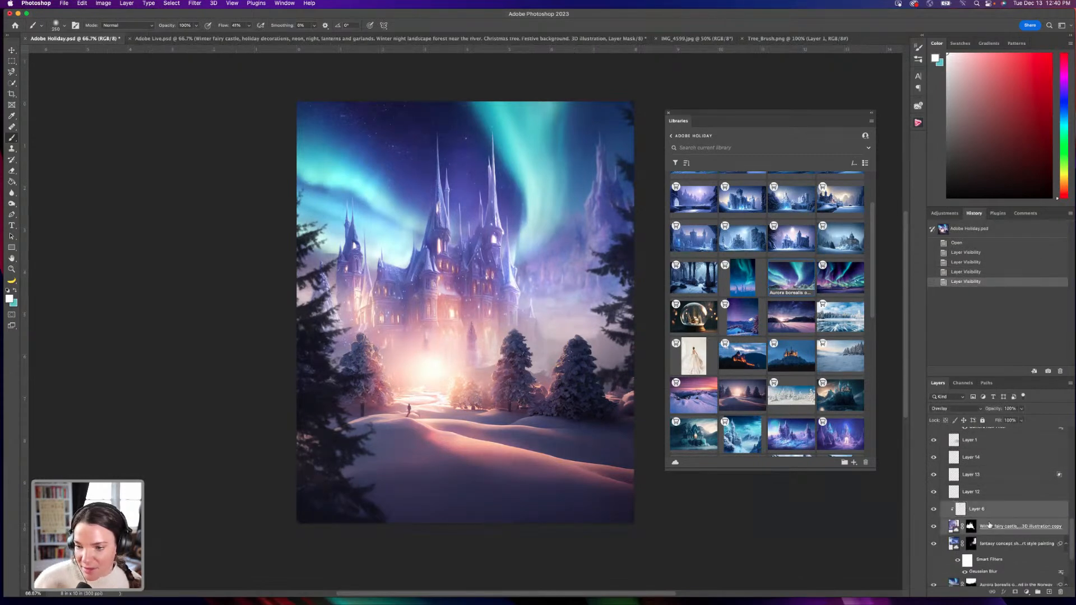
{"action": "left_click_drag", "start_coordinate": [980, 527], "coordinate": [420, 313]}
Move the copied castle and its overlay layer up so the building lines up with the old castle.
{"action": "left_click", "coordinate": [12, 51]}
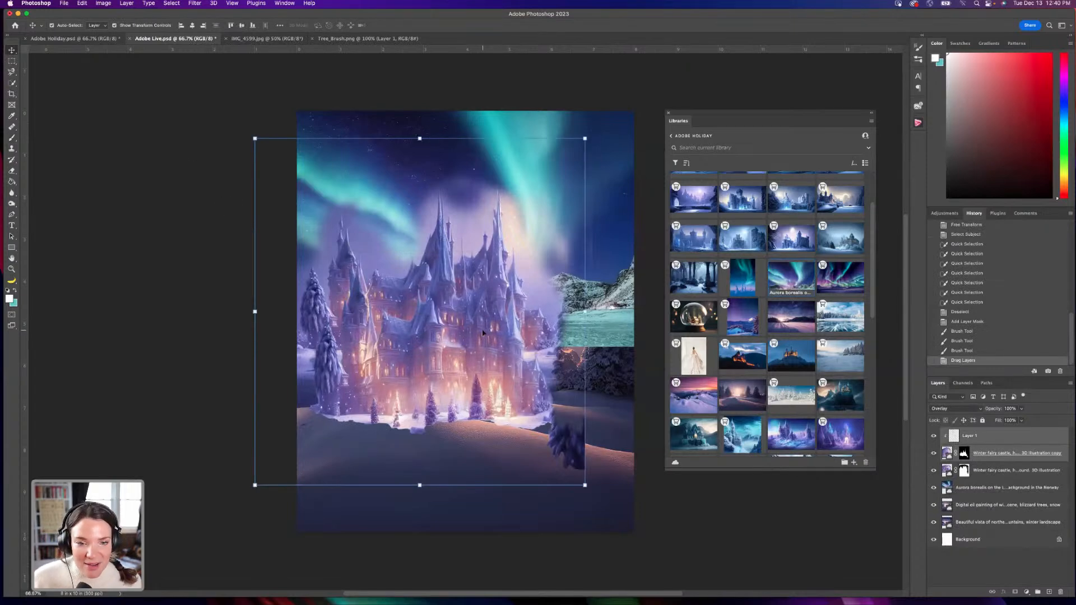
{"action": "left_click_drag", "start_coordinate": [483, 332], "coordinate": [491, 294]}
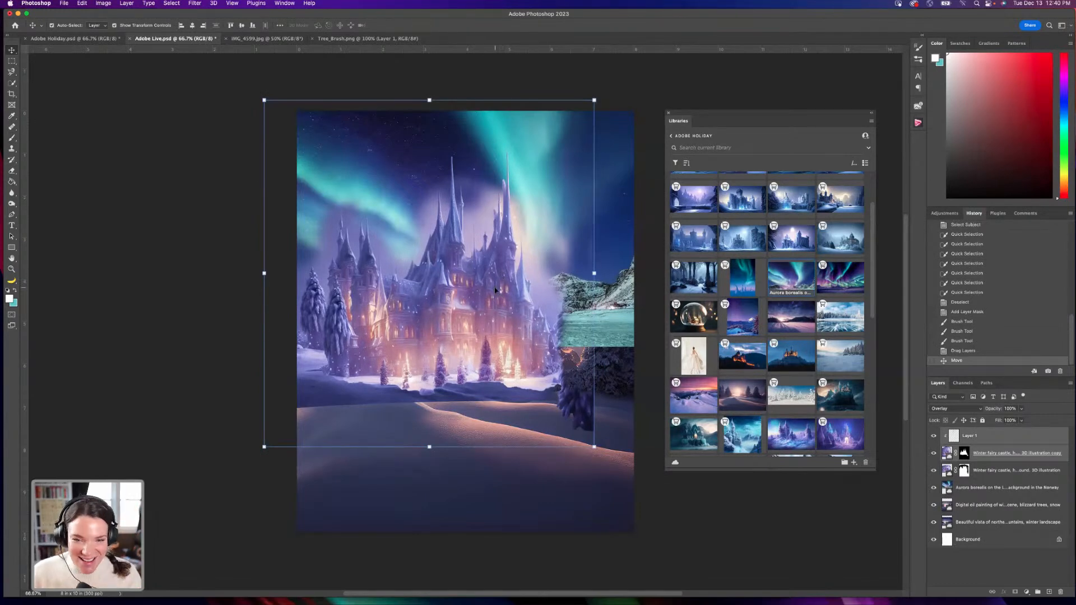
{"action": "mouse_move", "coordinate": [496, 296]}
{"action": "left_mouse_down"}
{"action": "mouse_move", "coordinate": [486, 282]}
{"action": "mouse_move", "coordinate": [481, 309]}
{"action": "mouse_move", "coordinate": [487, 296]}
{"action": "left_mouse_up"}
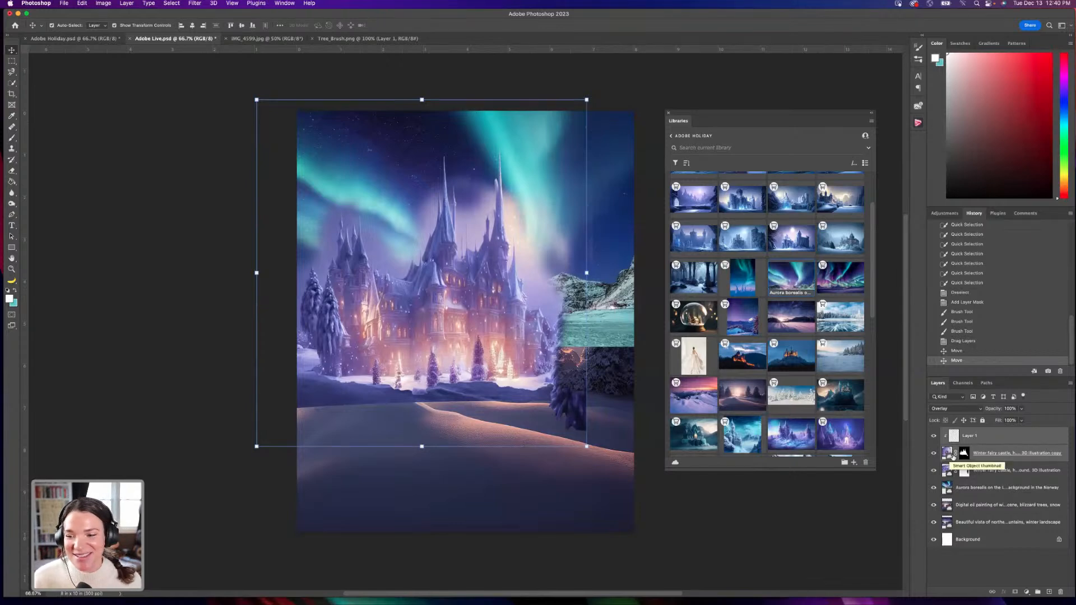
Delete the original castle layer and hide the copied castle layer.
{"action": "left_click", "coordinate": [934, 471]}
{"action": "left_click_drag", "start_coordinate": [997, 473], "coordinate": [1061, 593]}
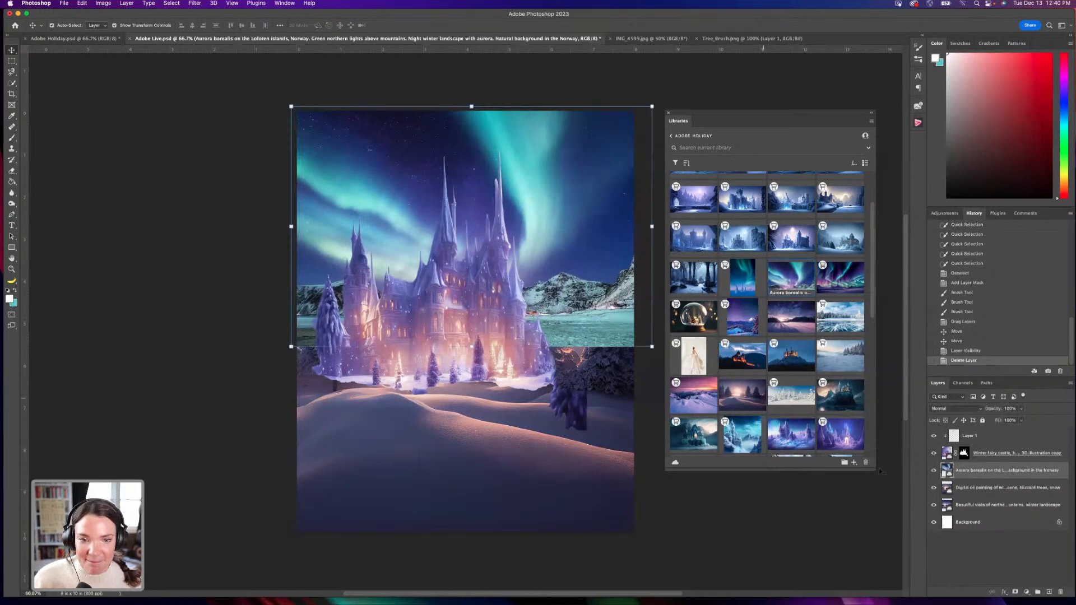
{"action": "left_click", "coordinate": [491, 309]}
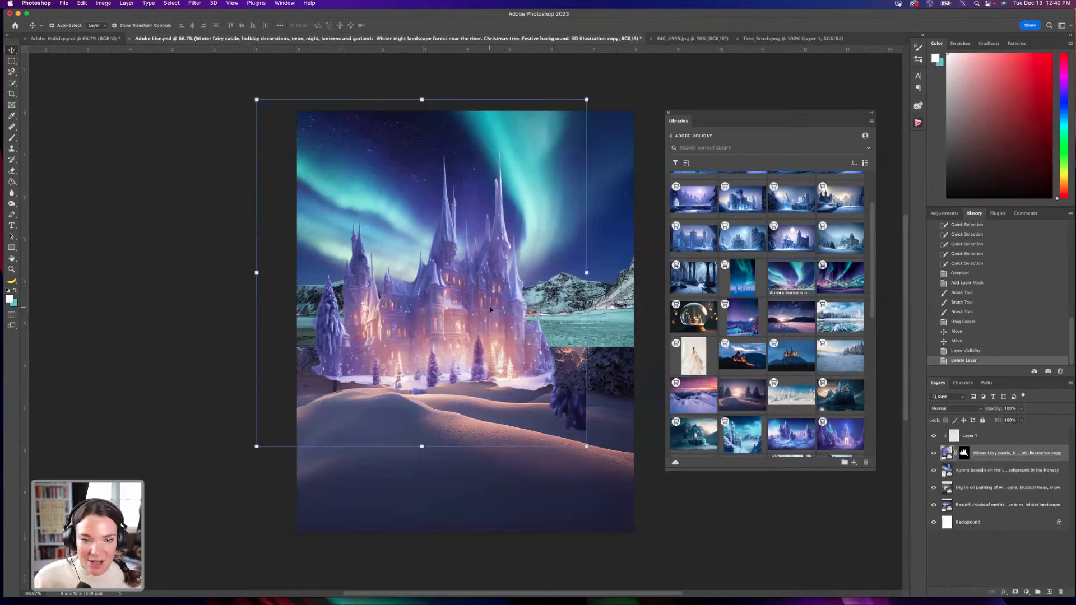
{"action": "left_click", "coordinate": [934, 453]}
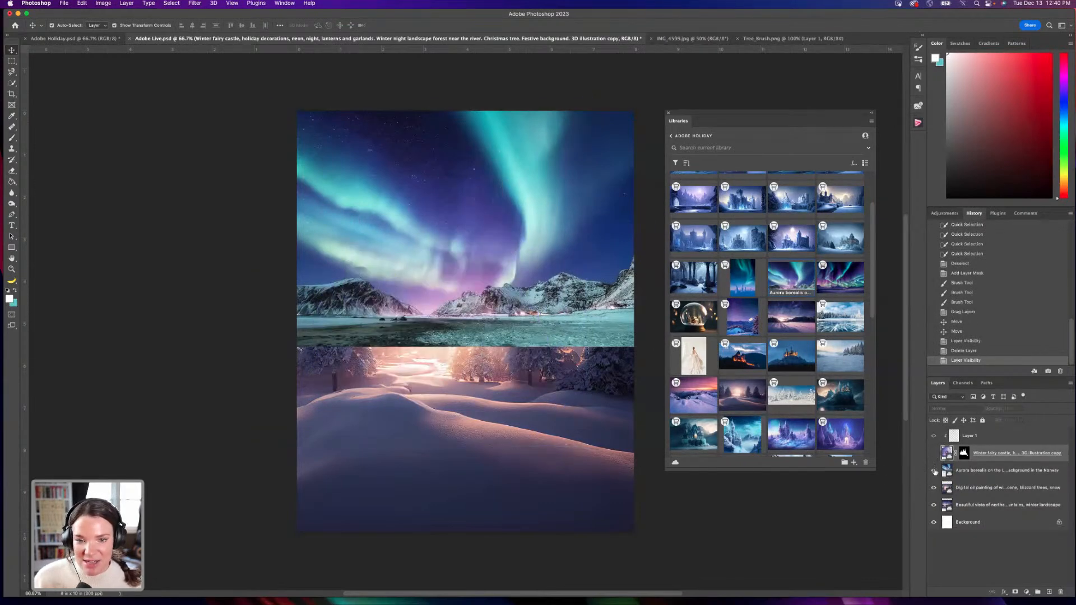
Add a layer mask to the aurora borealis layer and enlarge the brush by several increments for painting on it.
{"action": "left_click", "coordinate": [968, 475]}
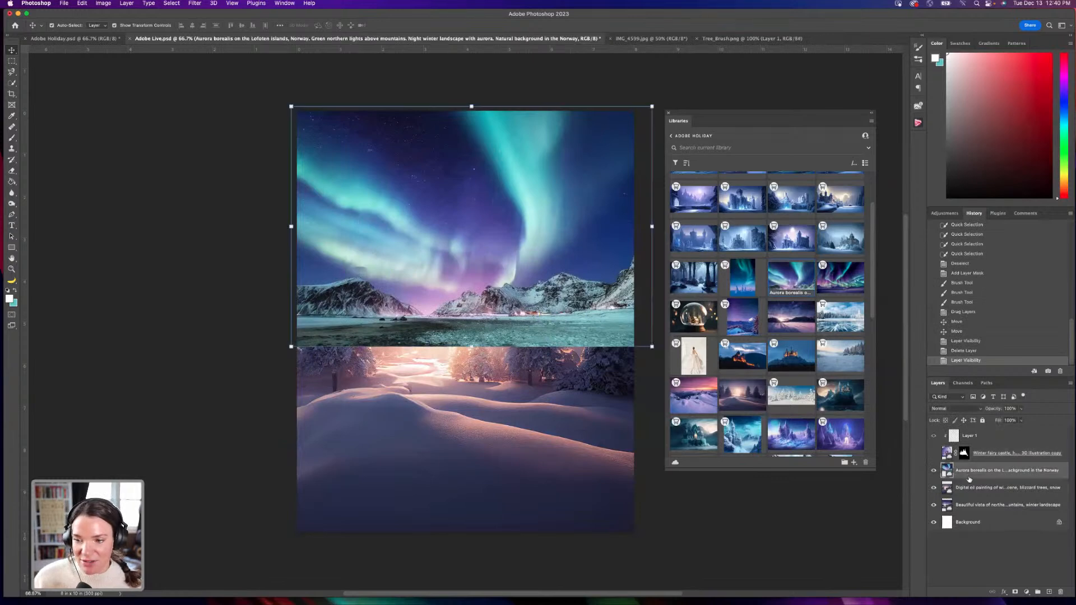
{"action": "left_click", "coordinate": [1015, 592]}
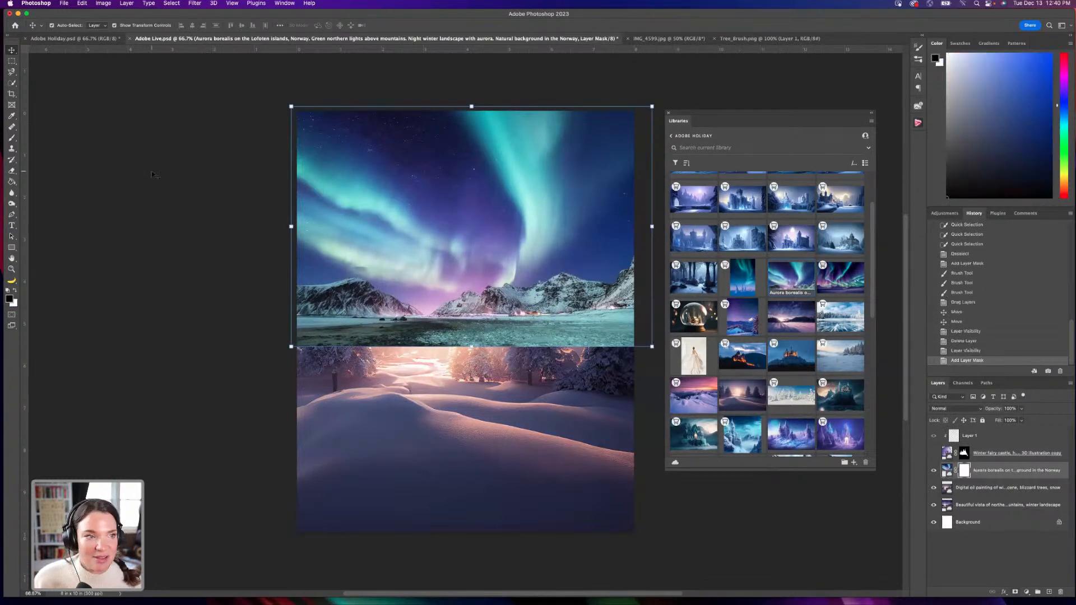
{"action": "left_click", "coordinate": [11, 138]}
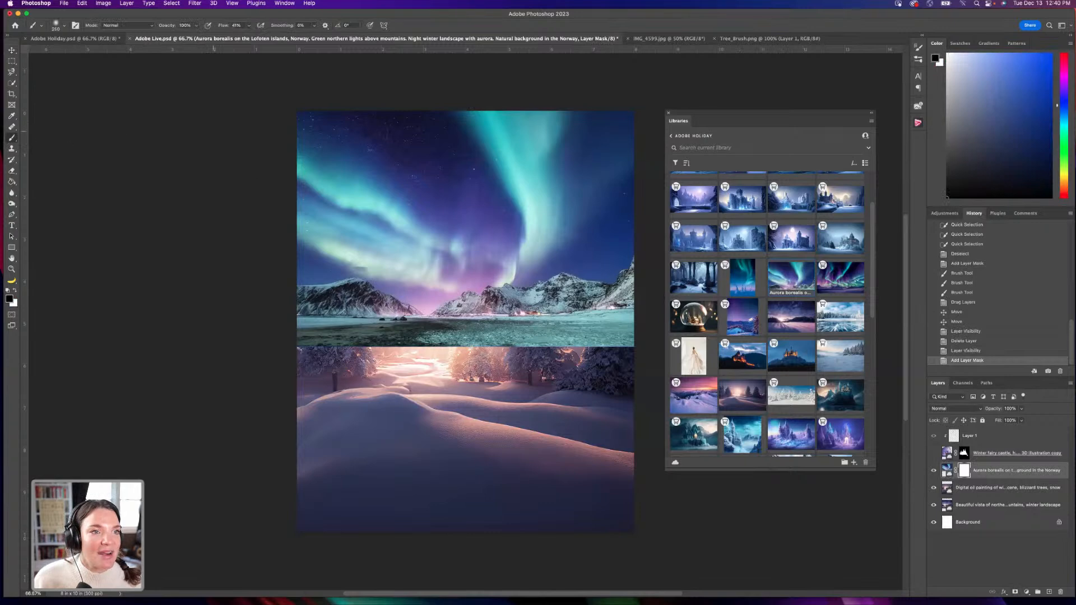
{"action": "key", "text": "bracketright"}
{"action": "key", "text": "bracketright"}
{"action": "key", "text": "bracketright"}
{"action": "key", "text": "bracketright"}
{"action": "key", "text": "bracketright"}
{"action": "key", "text": "bracketright"}
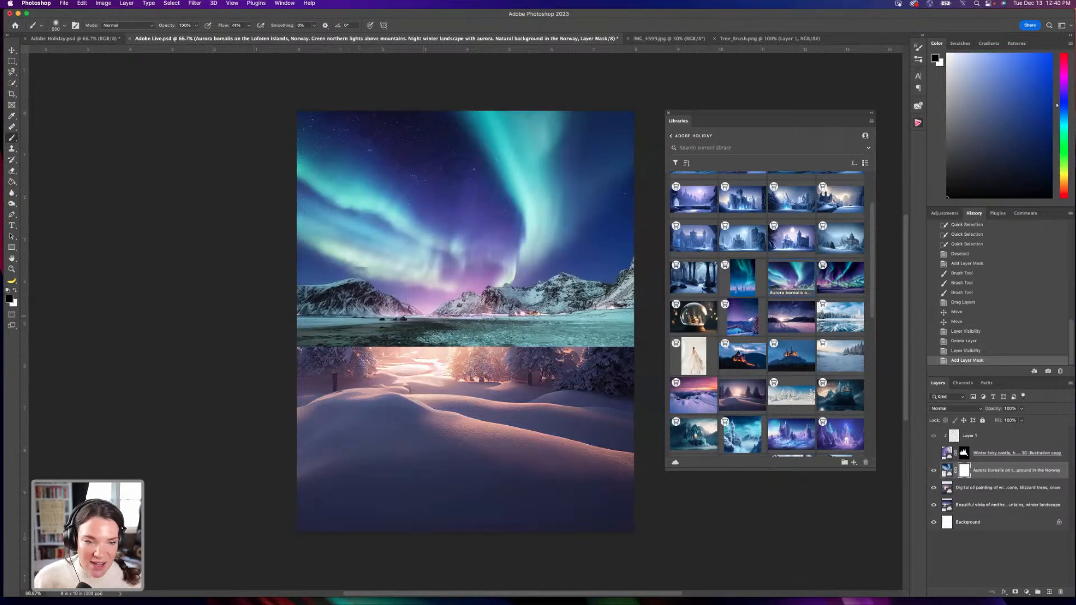
{"action": "key", "text": "bracketleft"}
{"action": "key", "text": "bracketleft"}
Paint black on the aurora layer's mask to hide its mountains and ground and blend its lower sky into the snowy forest.
{"action": "mouse_move", "coordinate": [397, 325]}
{"action": "left_mouse_down"}
{"action": "mouse_move", "coordinate": [341, 316]}
{"action": "mouse_move", "coordinate": [394, 303]}
{"action": "mouse_move", "coordinate": [329, 303]}
{"action": "mouse_move", "coordinate": [482, 314]}
{"action": "mouse_move", "coordinate": [549, 303]}
{"action": "mouse_move", "coordinate": [517, 305]}
{"action": "mouse_move", "coordinate": [628, 264]}
{"action": "mouse_move", "coordinate": [639, 224]}
{"action": "mouse_move", "coordinate": [594, 336]}
{"action": "mouse_move", "coordinate": [611, 331]}
{"action": "mouse_move", "coordinate": [622, 303]}
{"action": "mouse_move", "coordinate": [603, 246]}
{"action": "mouse_move", "coordinate": [624, 245]}
{"action": "mouse_move", "coordinate": [617, 347]}
{"action": "mouse_move", "coordinate": [554, 395]}
{"action": "left_mouse_up"}
{"action": "left_click_drag", "start_coordinate": [533, 347], "coordinate": [553, 269]}
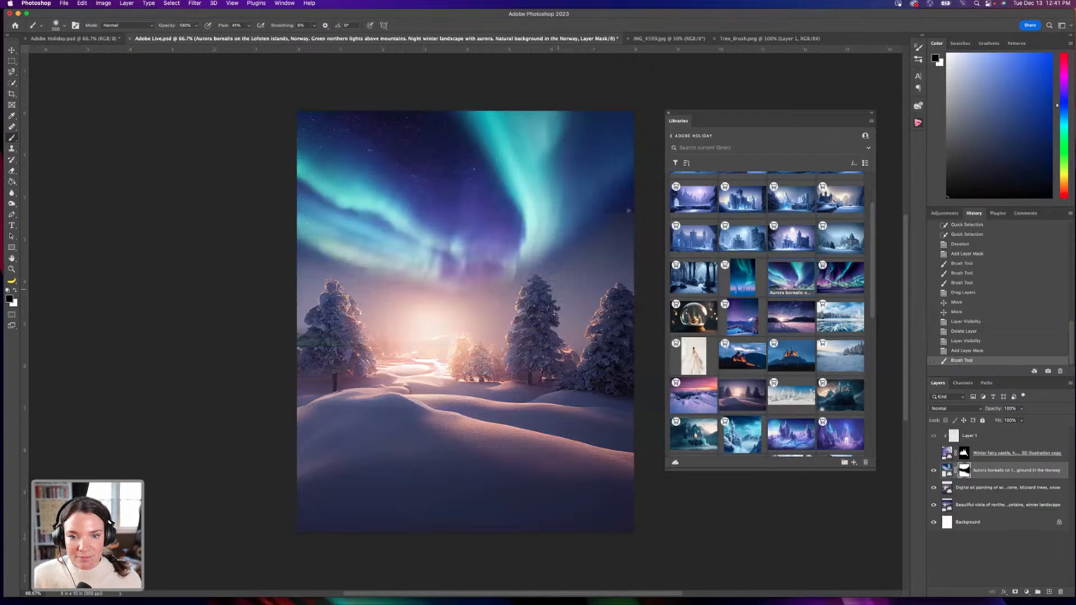
{"action": "left_click", "coordinate": [332, 272]}
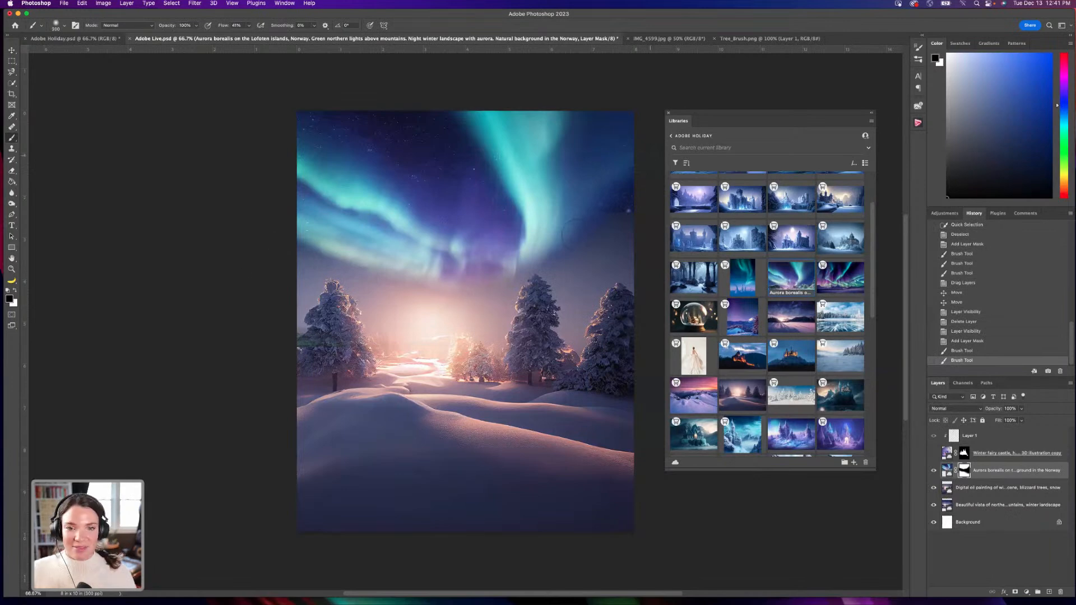
{"action": "left_click", "coordinate": [627, 154]}
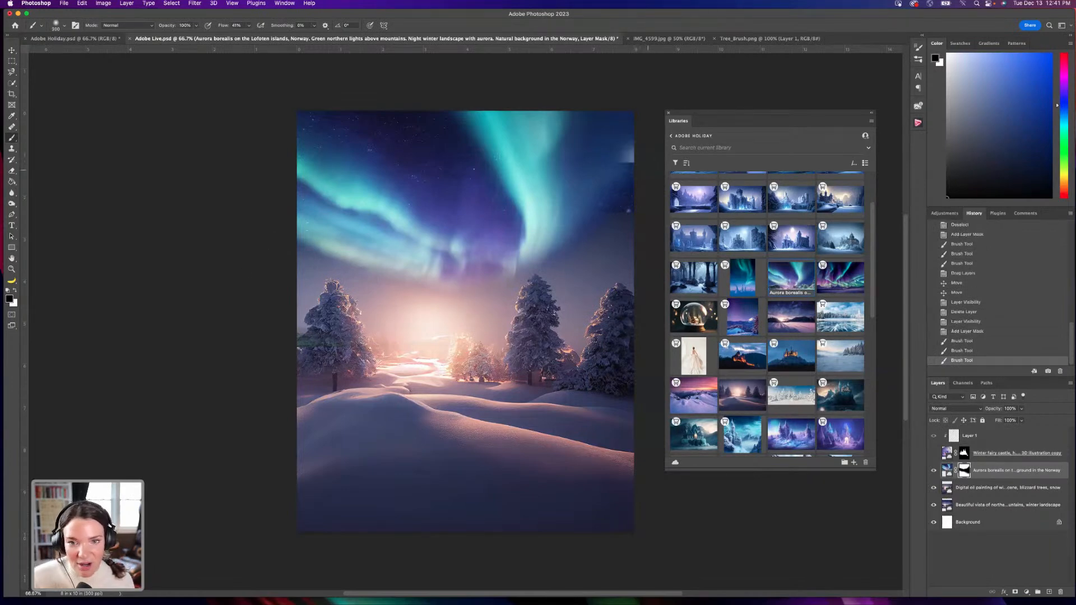
{"action": "key", "text": "super+z"}
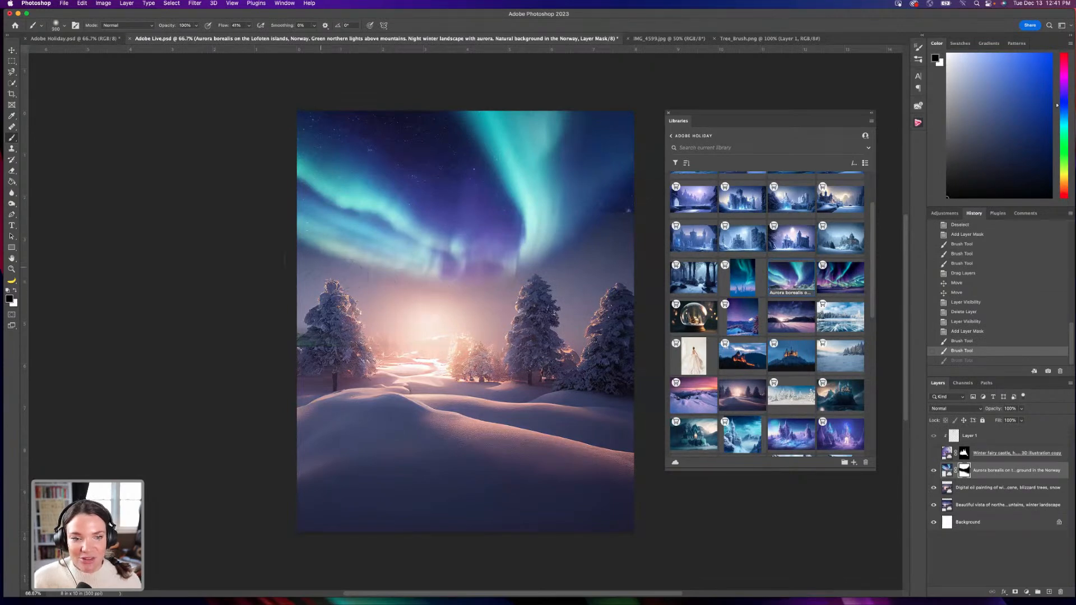
{"action": "key", "text": "super+shift+z"}
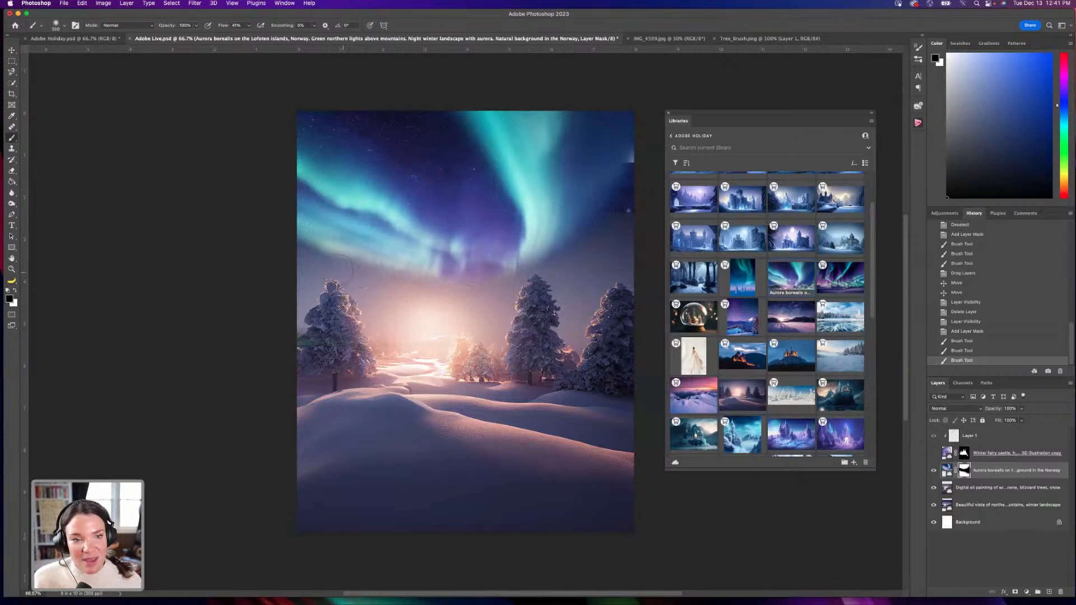
{"action": "left_click_drag", "start_coordinate": [285, 264], "coordinate": [303, 268]}
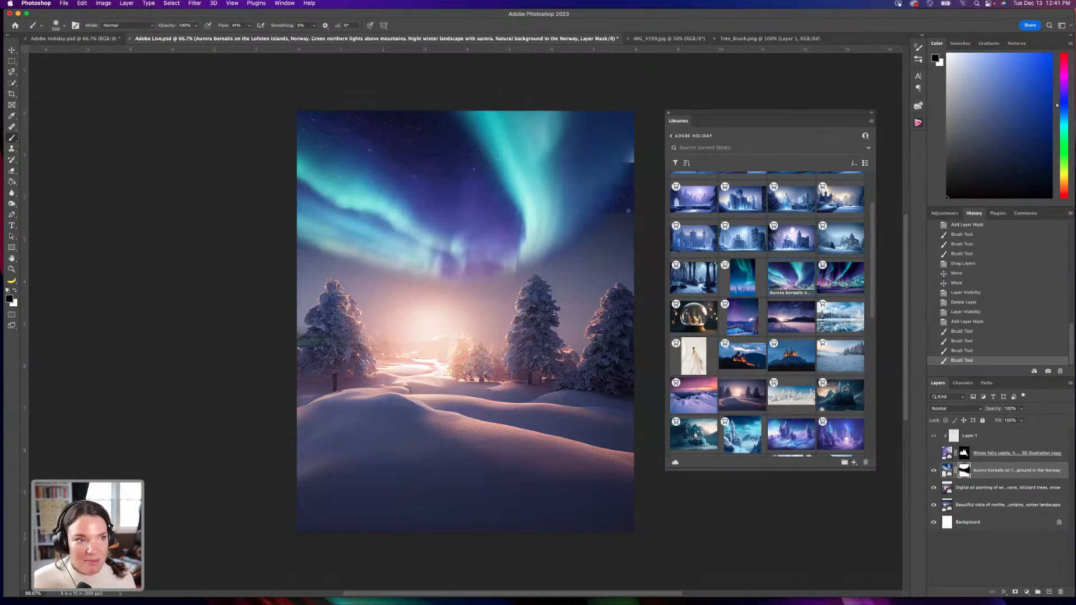
Hide the digital oil painting forest layer and select the northern lights landscape layer beneath it.
{"action": "key", "text": "v"}
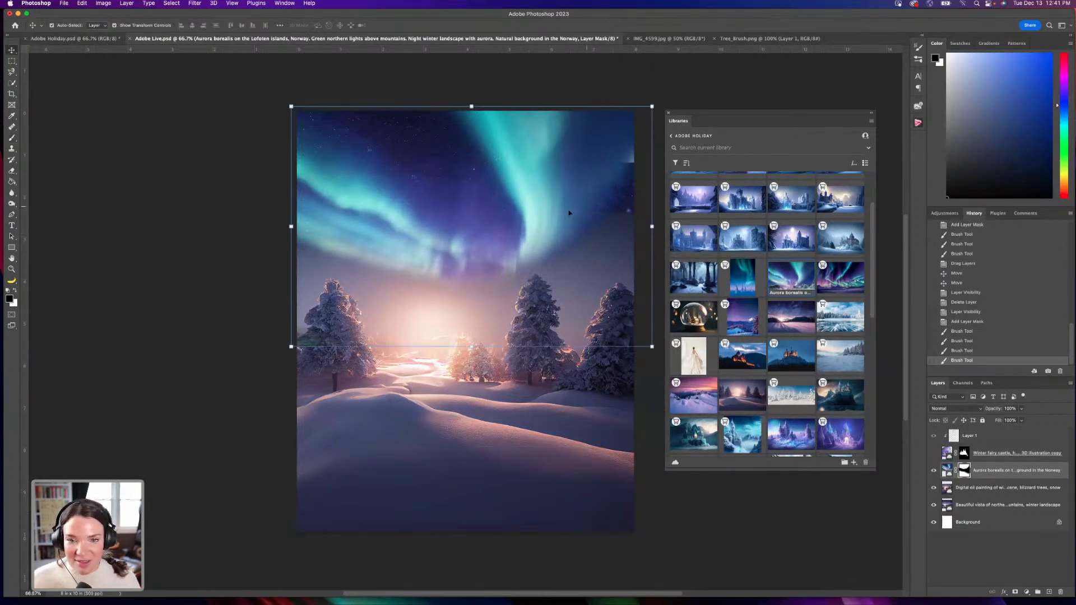
{"action": "left_click_drag", "start_coordinate": [557, 211], "coordinate": [528, 226]}
{"action": "left_click", "coordinate": [934, 489]}
{"action": "left_click", "coordinate": [540, 419]}
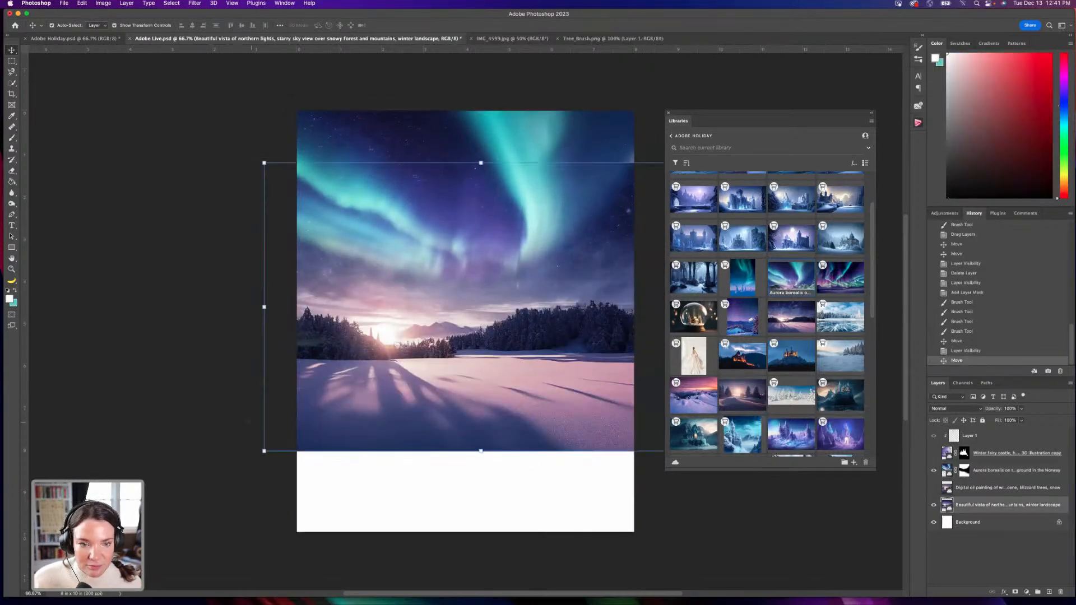
Scale the northern lights landscape layer up to about 123.58% and reposition it so its sunrise and treeline sit beneath the aurora.
{"action": "left_click_drag", "start_coordinate": [264, 450], "coordinate": [191, 501]}
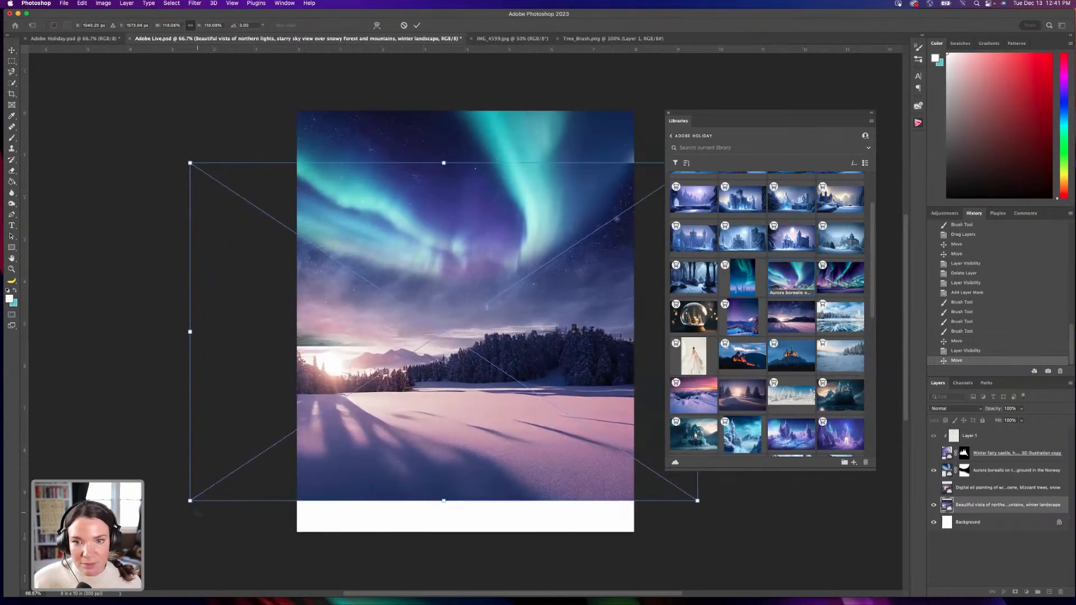
{"action": "left_click_drag", "start_coordinate": [405, 420], "coordinate": [418, 406]}
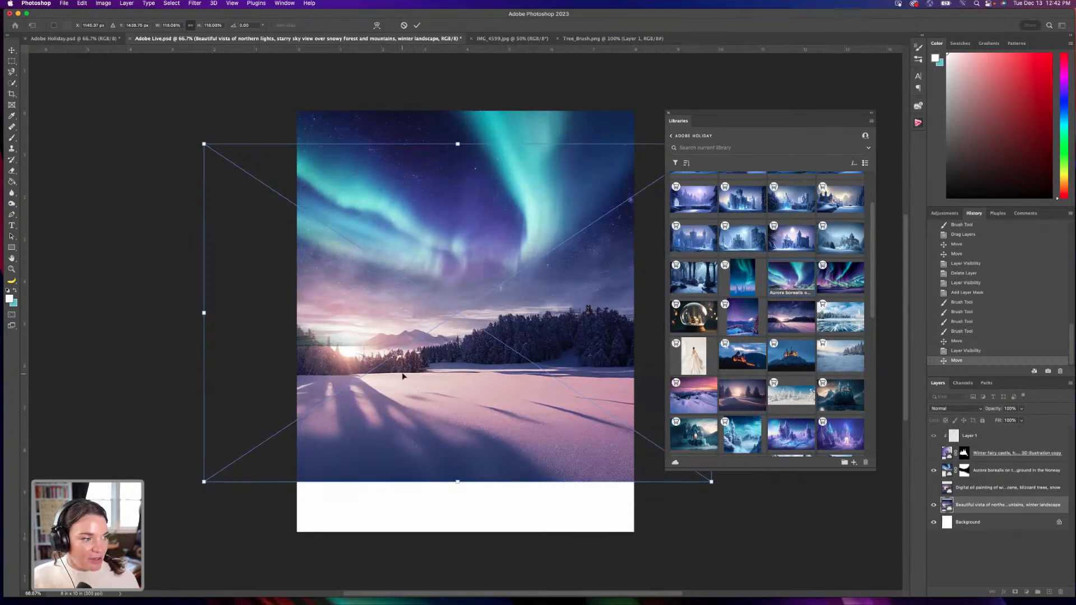
{"action": "left_click_drag", "start_coordinate": [458, 482], "coordinate": [458, 499]}
{"action": "left_click_drag", "start_coordinate": [524, 368], "coordinate": [541, 361]}
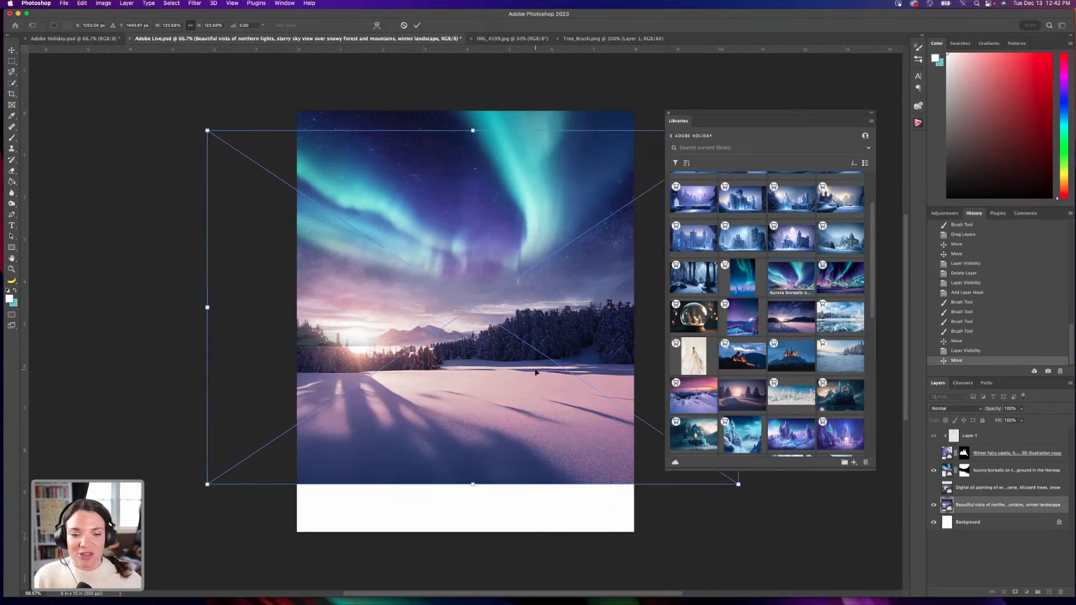
{"action": "left_click_drag", "start_coordinate": [536, 372], "coordinate": [548, 382]}
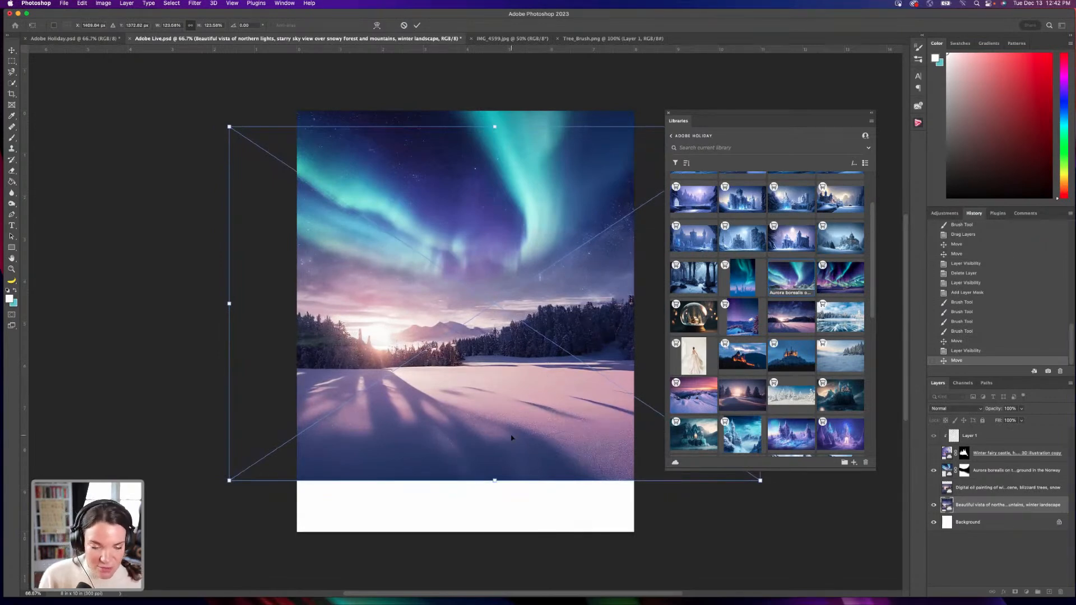
{"action": "key", "text": "super+equal"}
{"action": "key", "text": "super+equal"}
{"action": "left_click_drag", "start_coordinate": [388, 409], "coordinate": [231, 386]}
{"action": "left_click_drag", "start_coordinate": [566, 261], "coordinate": [484, 259]}
{"action": "left_click_drag", "start_coordinate": [287, 315], "coordinate": [439, 310]}
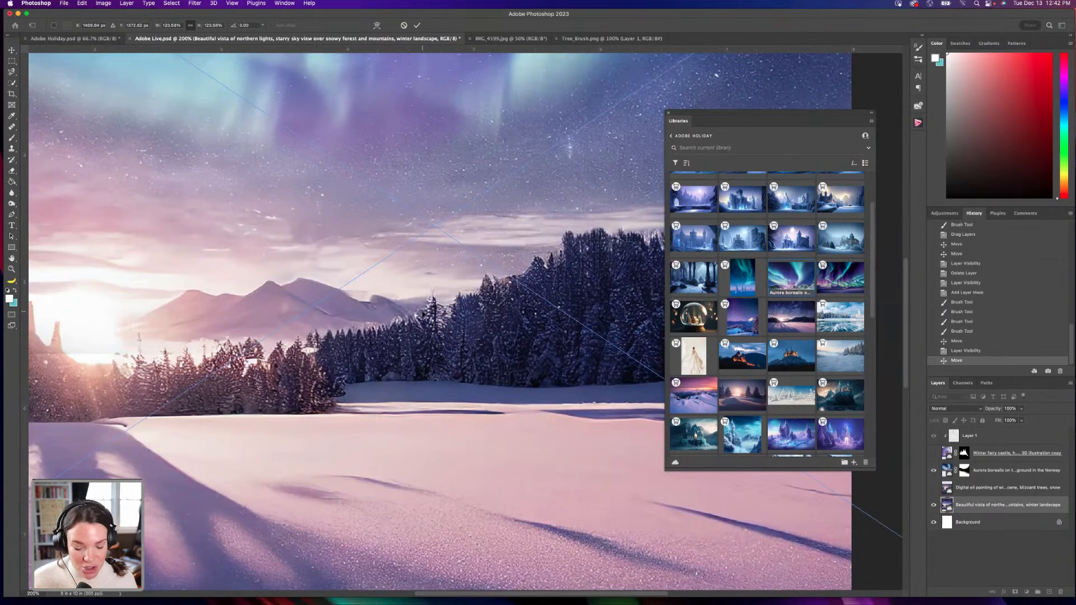
{"action": "key", "text": "super+minus"}
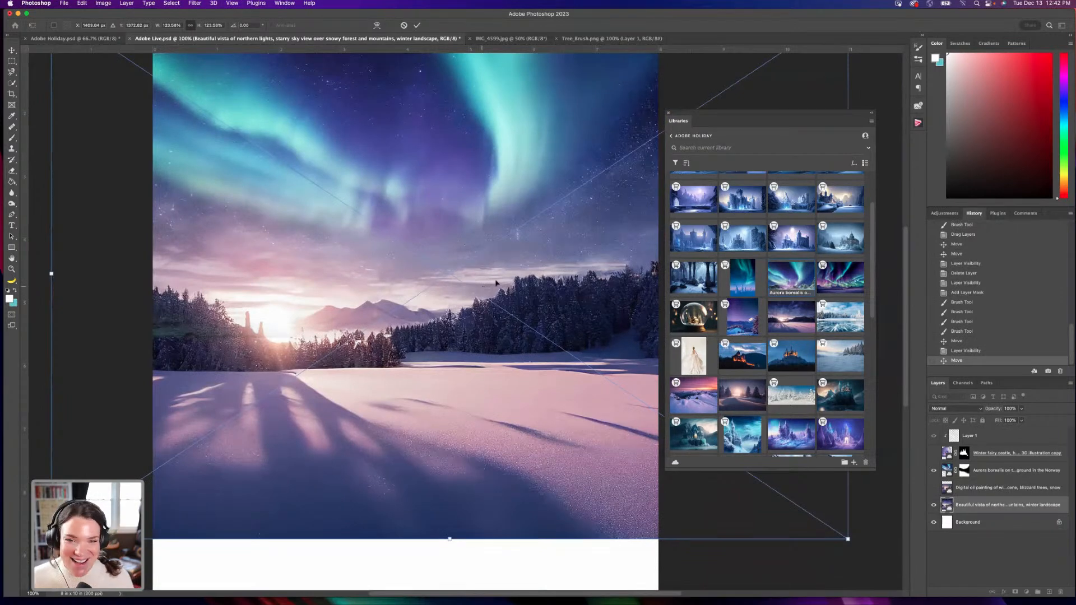
{"action": "key", "text": "Return"}
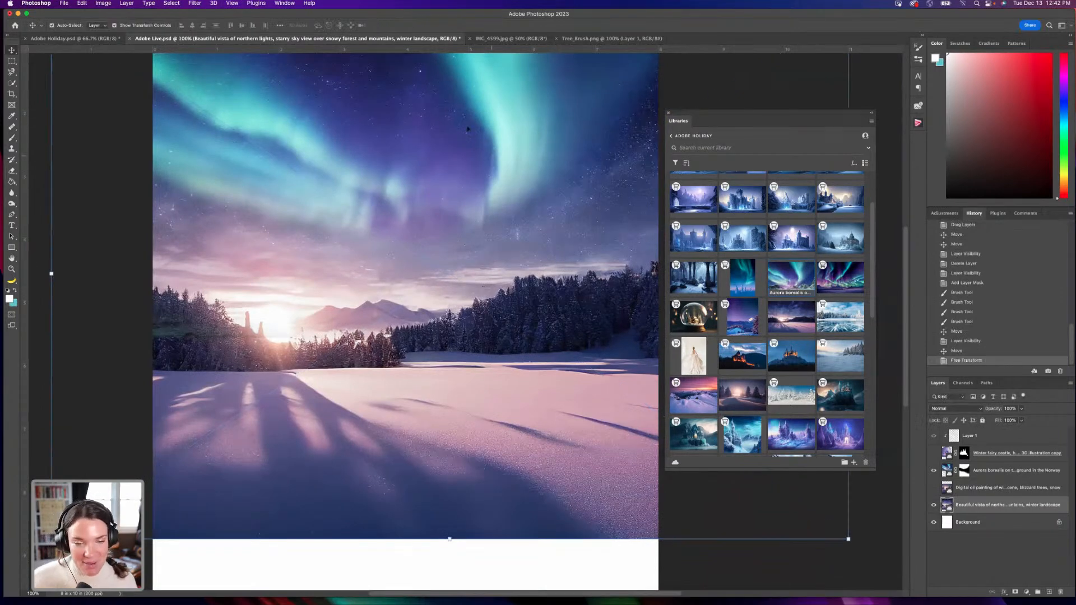
Move the aurora layer down slightly so its upper edge lines up with the top of the canvas.
{"action": "left_click", "coordinate": [475, 219]}
{"action": "scroll", "coordinate": [500, 276], "scroll_direction": "up", "scroll_amount": 1}
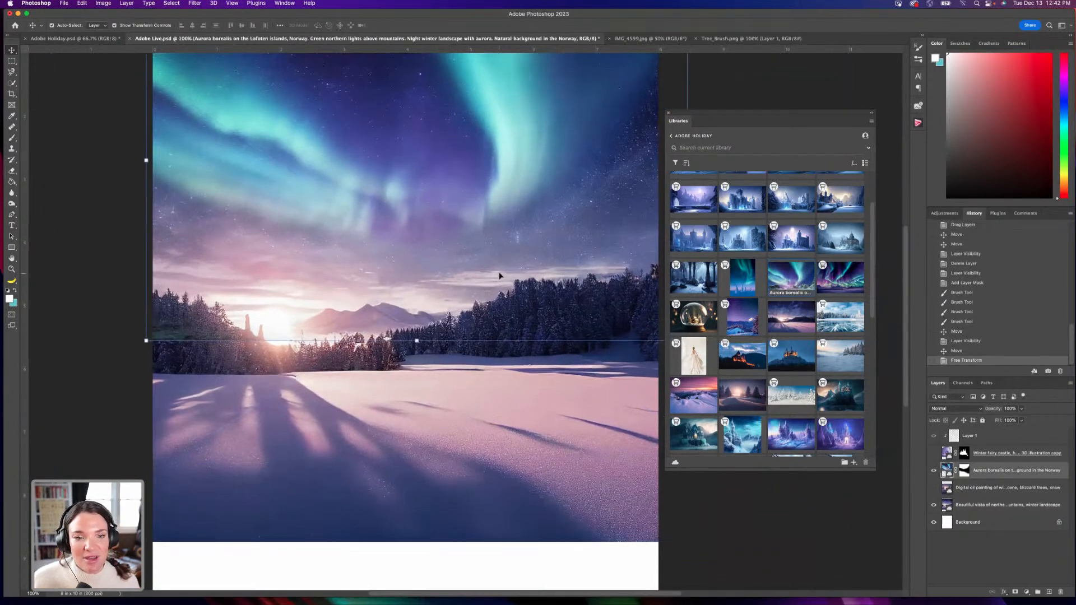
{"action": "scroll", "coordinate": [502, 280], "scroll_direction": "up", "scroll_amount": 2}
{"action": "scroll", "coordinate": [403, 219], "scroll_direction": "up", "scroll_amount": 3}
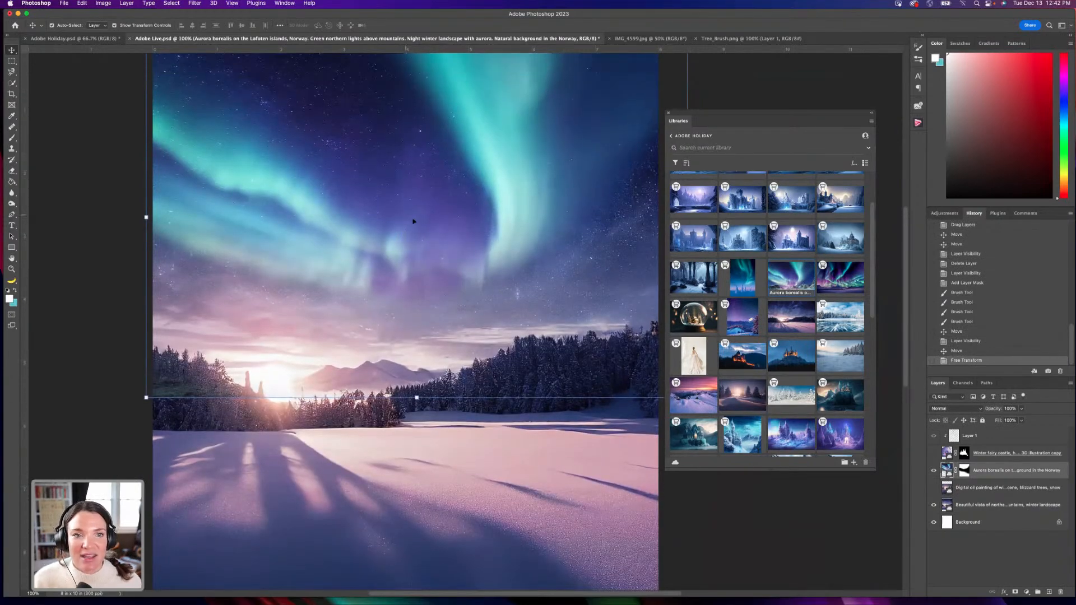
{"action": "left_click_drag", "start_coordinate": [427, 284], "coordinate": [427, 292]}
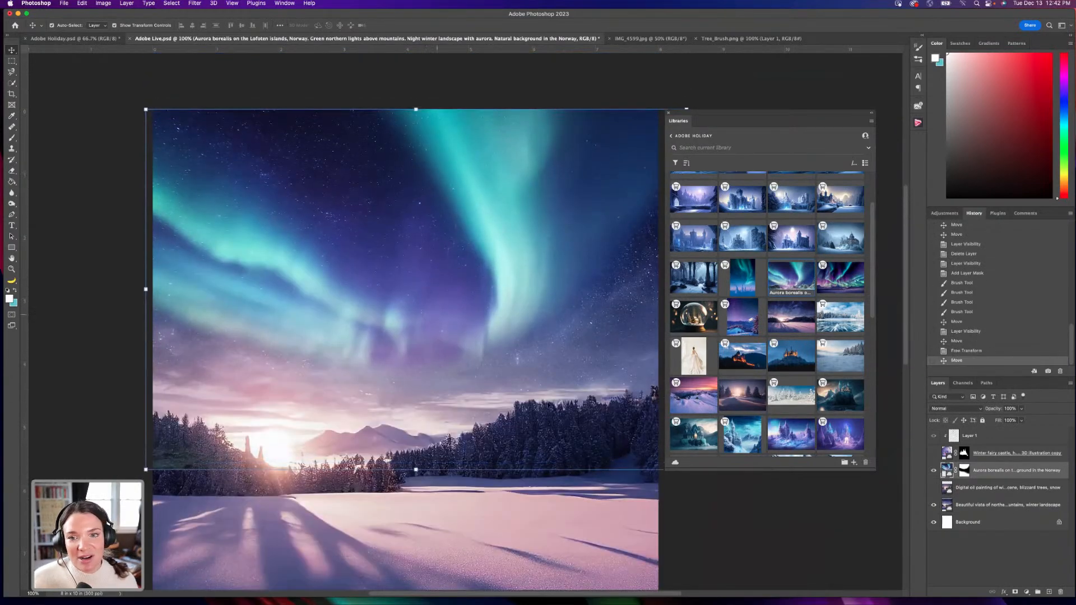
Paint black with the Brush on the aurora layer's mask to hide its leftover land over the left treeline.
{"action": "left_click", "coordinate": [480, 531]}
{"action": "left_click_drag", "start_coordinate": [477, 530], "coordinate": [518, 483]}
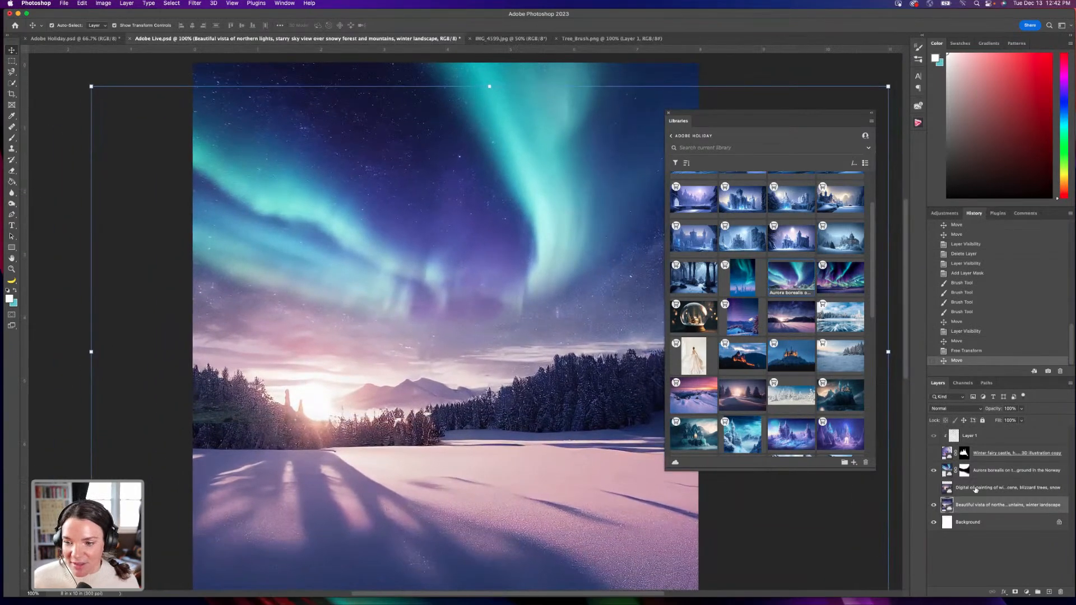
{"action": "left_click", "coordinate": [965, 473]}
{"action": "left_click", "coordinate": [12, 138]}
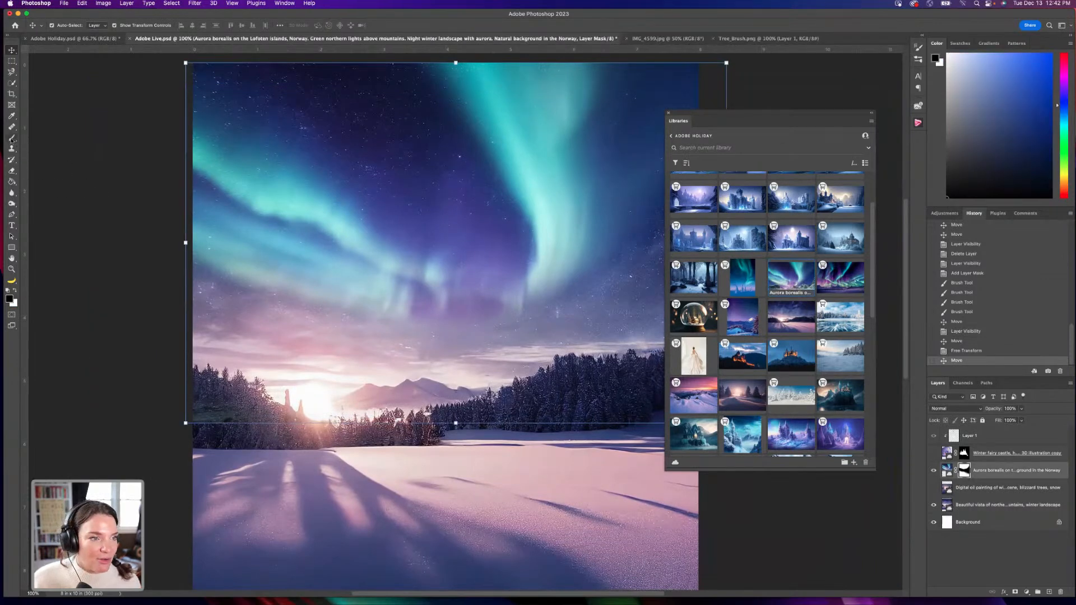
{"action": "mouse_move", "coordinate": [257, 414]}
{"action": "left_mouse_down"}
{"action": "mouse_move", "coordinate": [225, 417]}
{"action": "mouse_move", "coordinate": [260, 434]}
{"action": "left_mouse_up"}
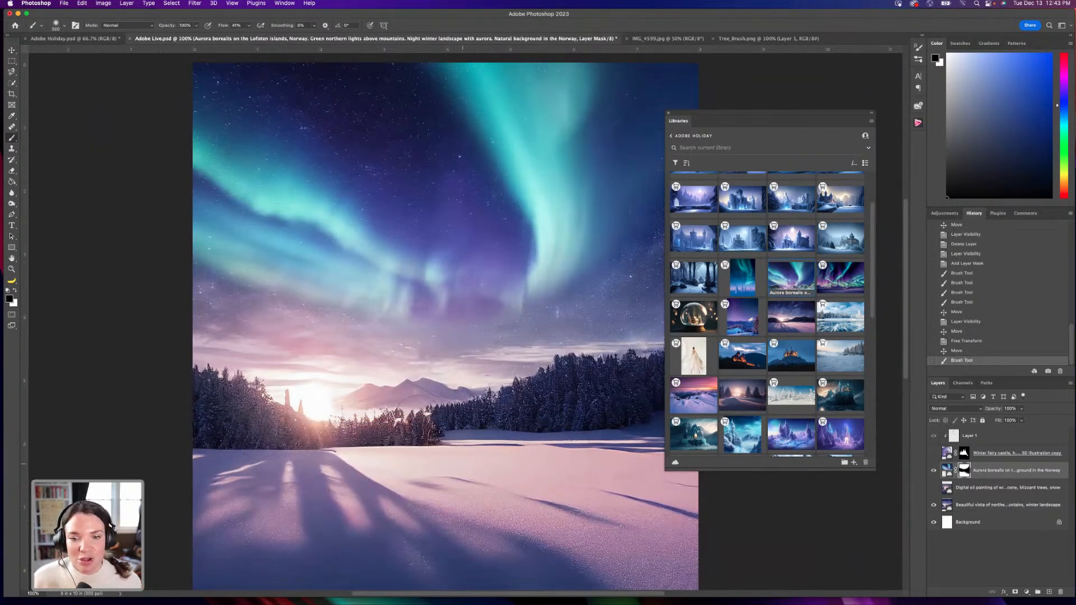
Preview and hide the castle layer, unhide the digital oil painting forest layer, and add a layer mask to it.
{"action": "key", "text": "v"}
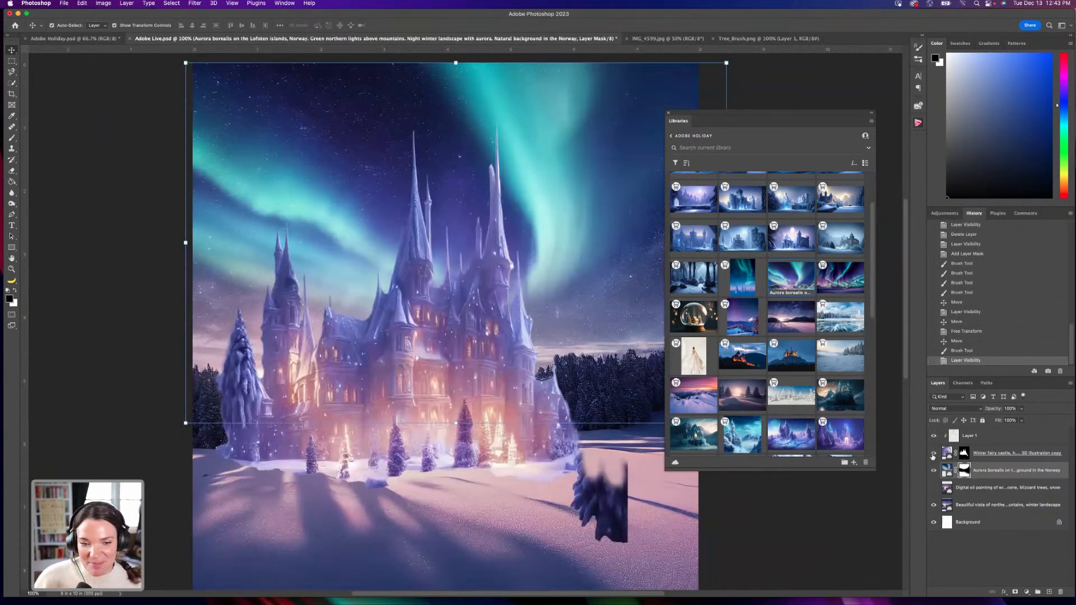
{"action": "left_click", "coordinate": [933, 454]}
{"action": "left_click", "coordinate": [934, 489]}
{"action": "left_click", "coordinate": [962, 493]}
{"action": "left_click", "coordinate": [12, 140]}
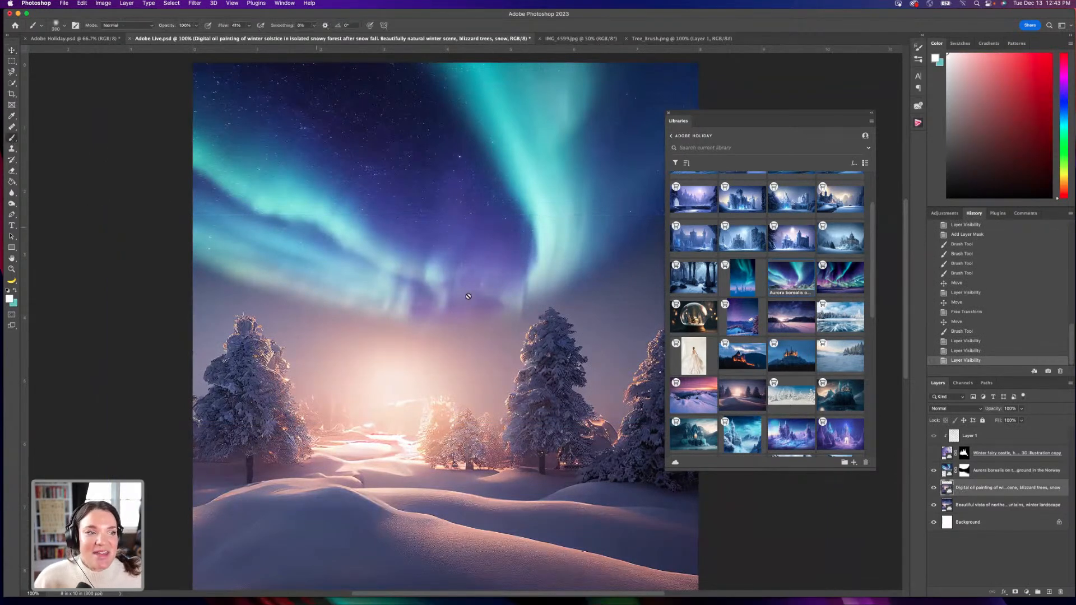
{"action": "left_click", "coordinate": [1014, 592]}
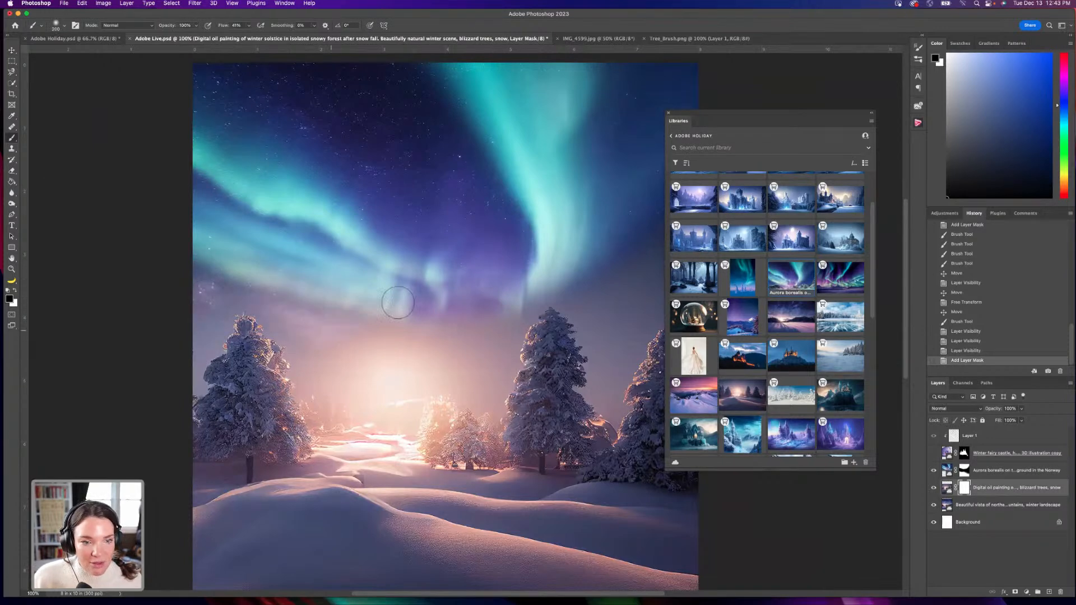
Paint black on the forest layer's mask to fade its sky around the treetops into the northern lights.
{"action": "mouse_move", "coordinate": [512, 298]}
{"action": "left_mouse_down"}
{"action": "mouse_move", "coordinate": [461, 299]}
{"action": "mouse_move", "coordinate": [514, 291]}
{"action": "mouse_move", "coordinate": [448, 207]}
{"action": "left_mouse_up"}
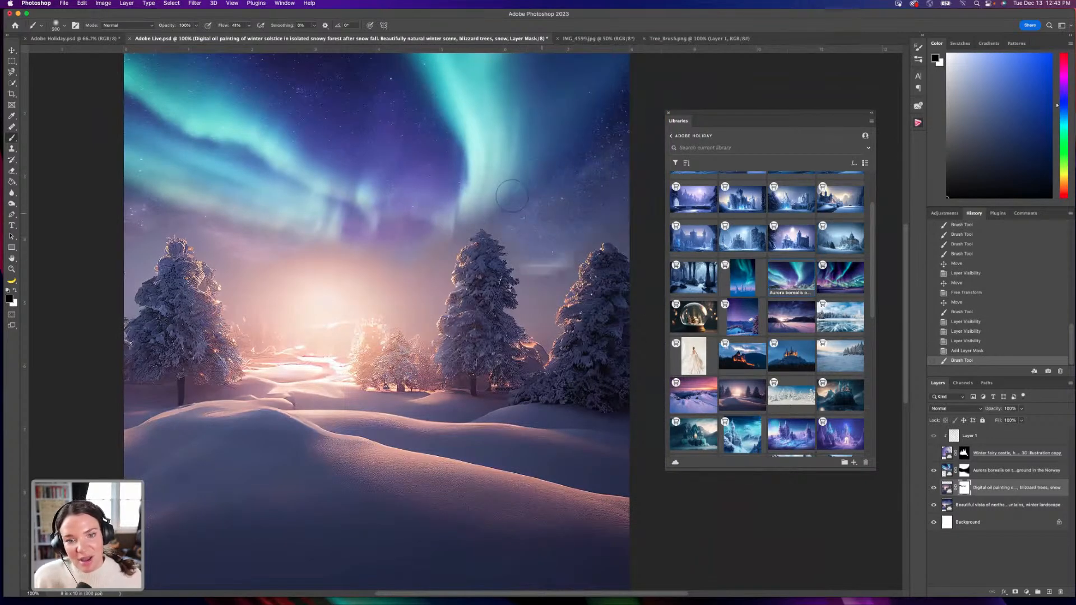
{"action": "left_click_drag", "start_coordinate": [509, 203], "coordinate": [536, 234]}
{"action": "left_click_drag", "start_coordinate": [182, 229], "coordinate": [147, 239]}
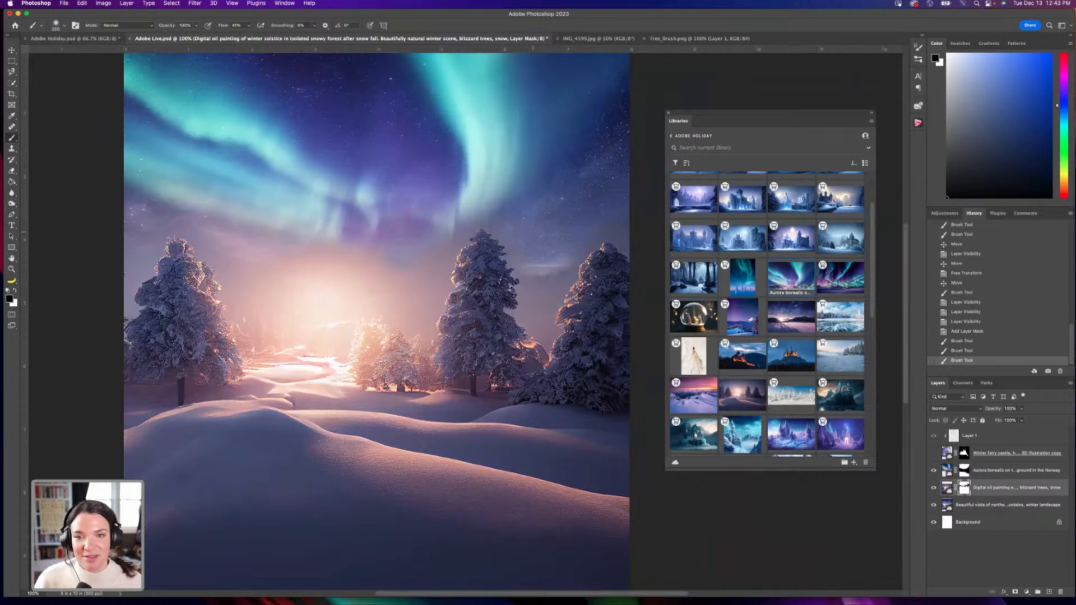
{"action": "left_click_drag", "start_coordinate": [594, 229], "coordinate": [620, 231]}
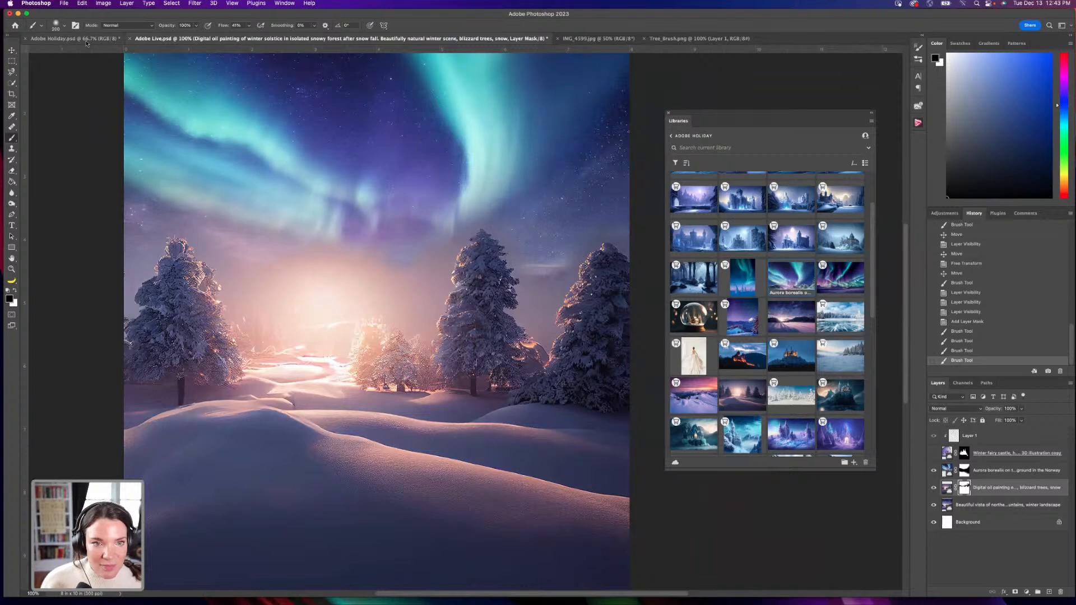
Switch to Adobe Holiday.psd, find its masked digital oil painting forest layer, and copy it into Adobe Live.psd.
{"action": "left_click", "coordinate": [67, 39]}
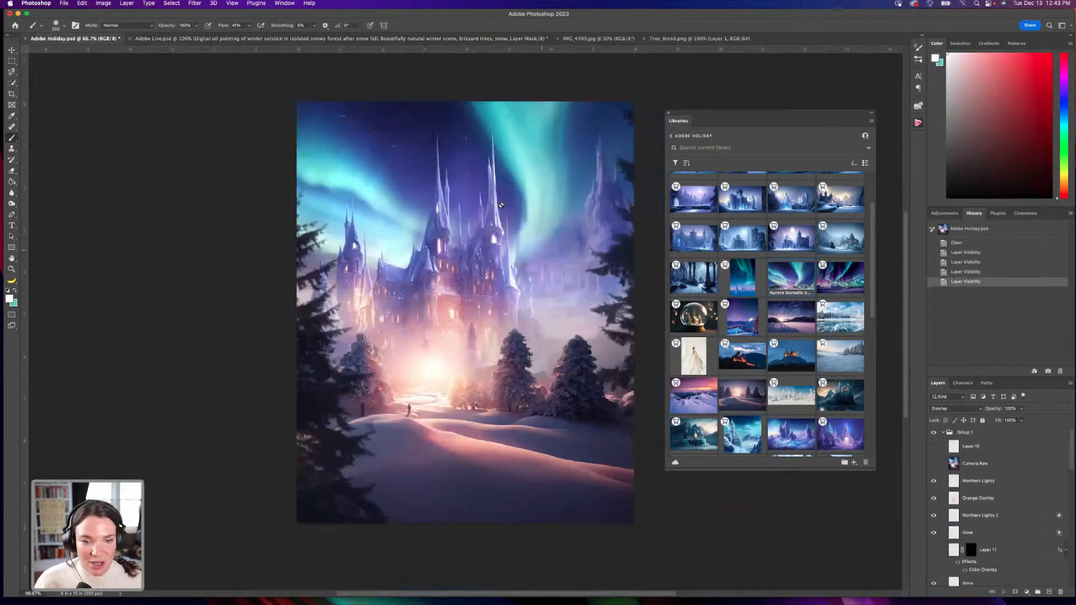
{"action": "left_click", "coordinate": [12, 51]}
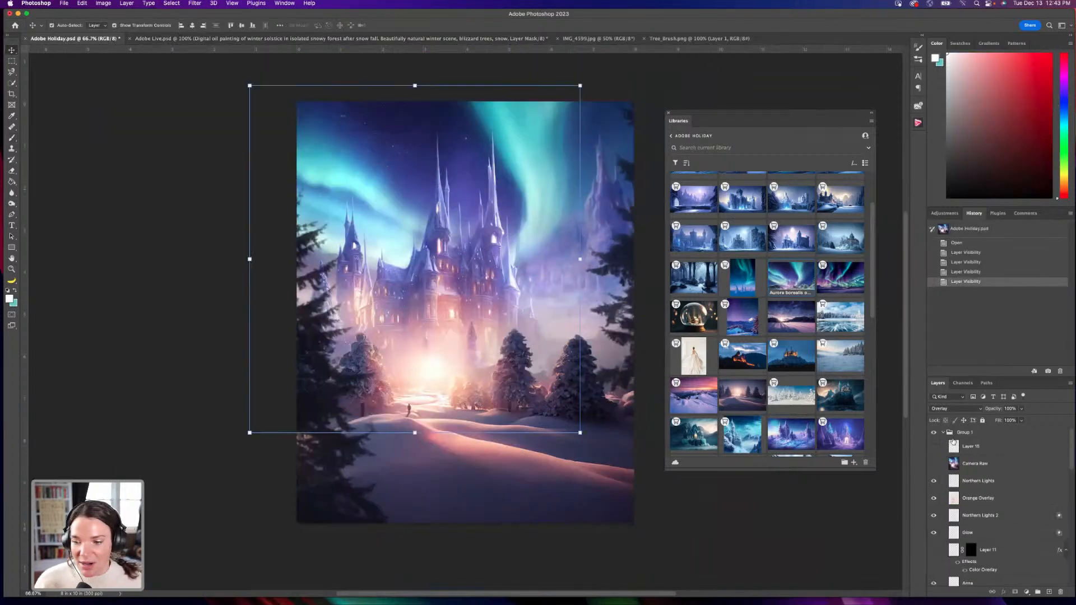
{"action": "scroll", "coordinate": [995, 524], "scroll_direction": "down", "scroll_amount": 10}
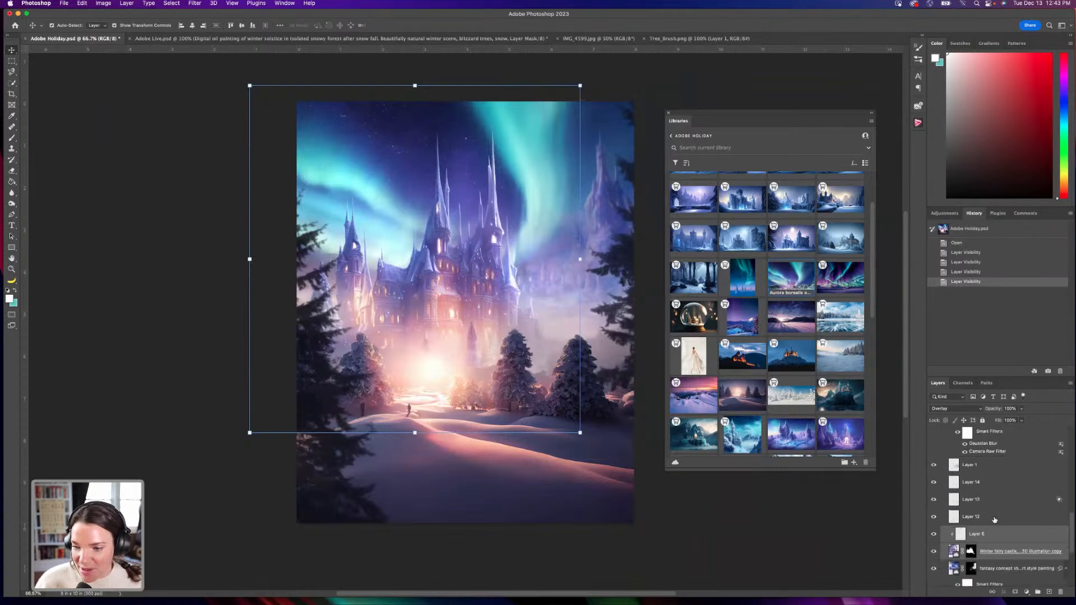
{"action": "scroll", "coordinate": [995, 520], "scroll_direction": "down", "scroll_amount": 5}
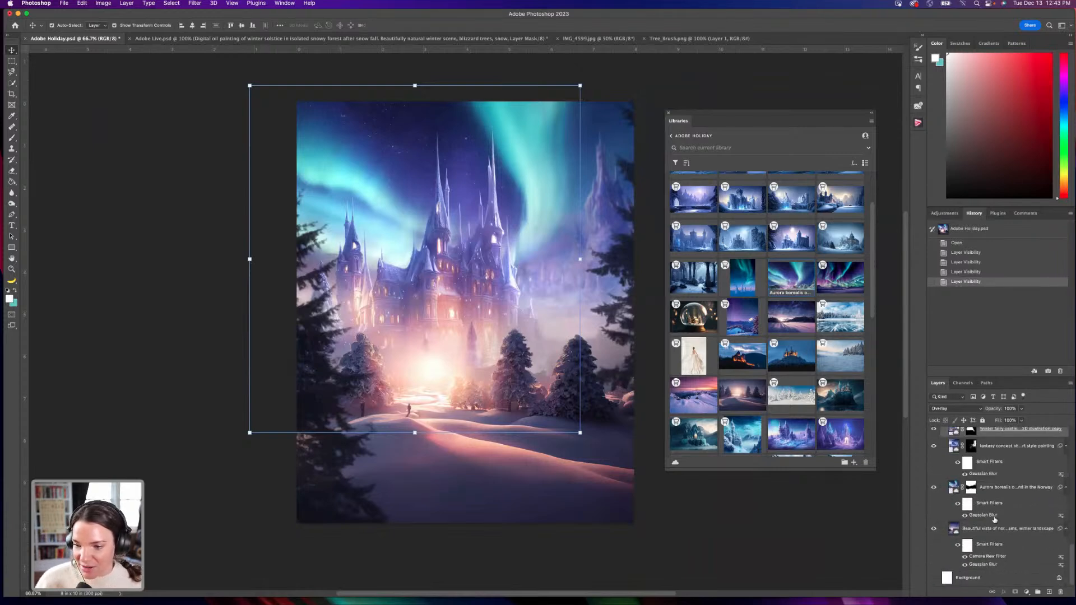
{"action": "scroll", "coordinate": [995, 517], "scroll_direction": "up", "scroll_amount": 2}
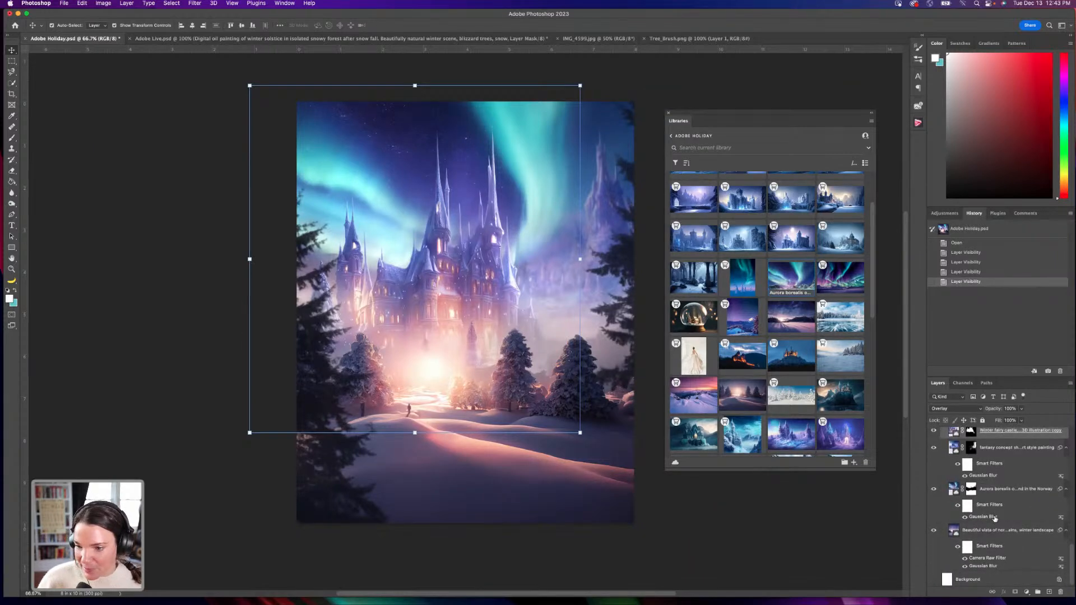
{"action": "scroll", "coordinate": [993, 519], "scroll_direction": "up", "scroll_amount": 5}
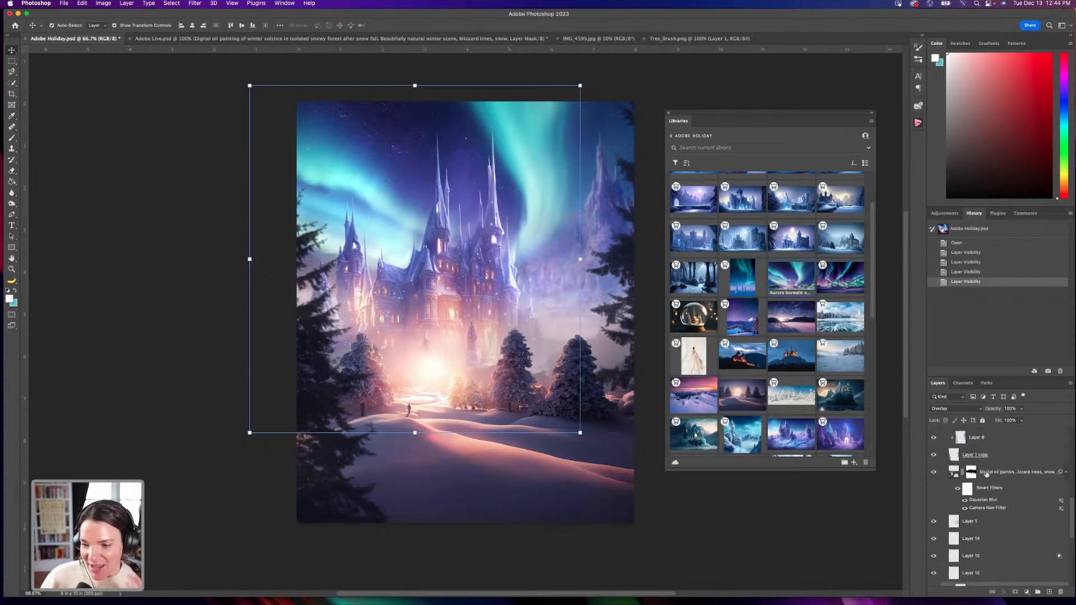
{"action": "left_click", "coordinate": [986, 473]}
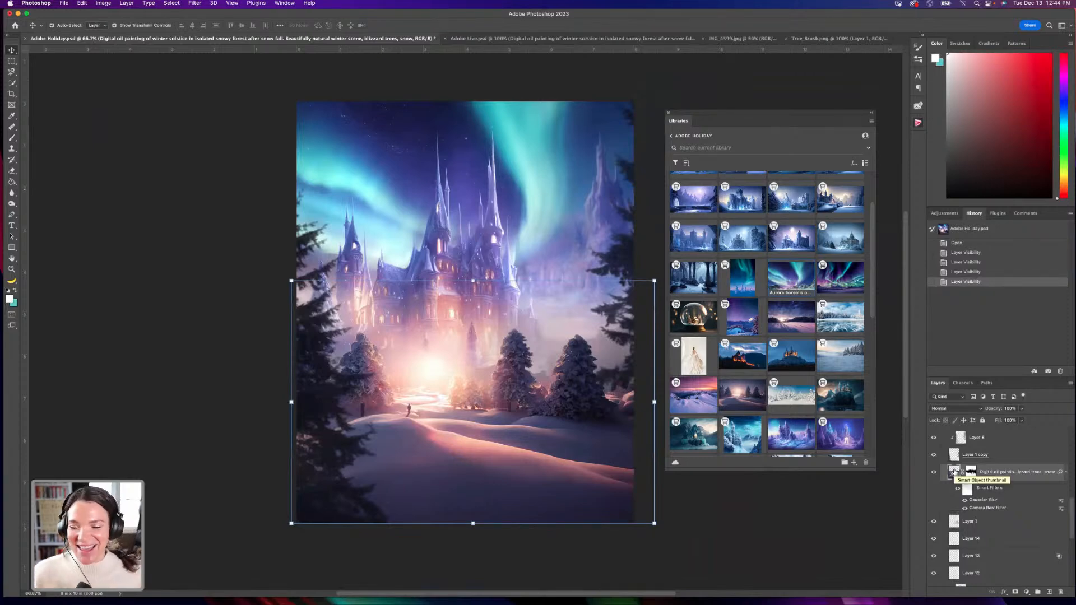
{"action": "left_click_drag", "start_coordinate": [957, 474], "coordinate": [334, 441]}
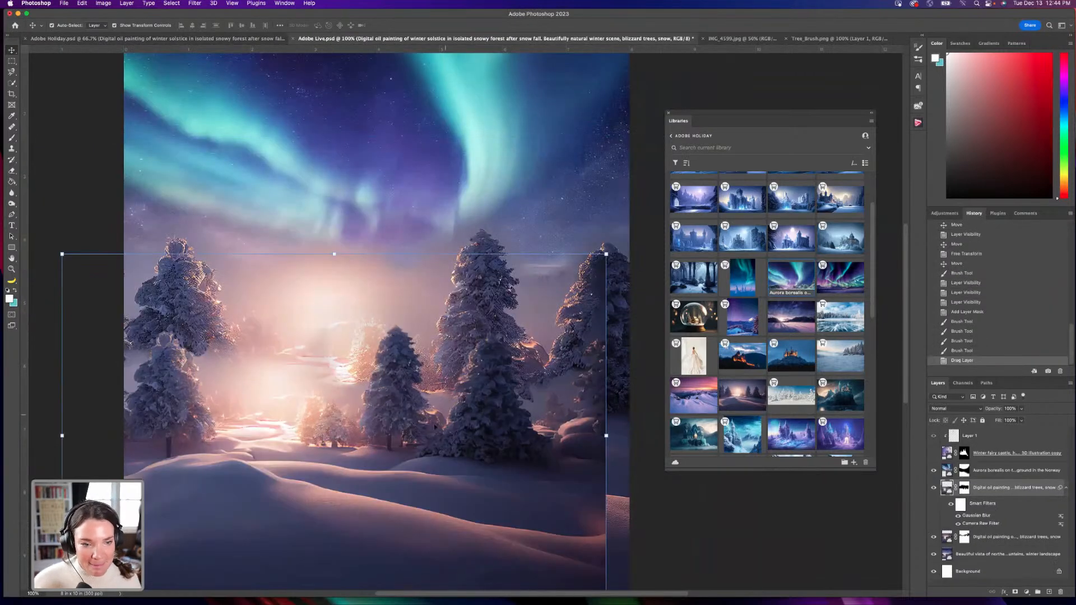
Position the copied forest layer across the bottom of the canvas and delete the older forest layer beneath it.
{"action": "left_click_drag", "start_coordinate": [418, 415], "coordinate": [450, 394]}
{"action": "key", "text": "super+minus"}
{"action": "key", "text": "super+t"}
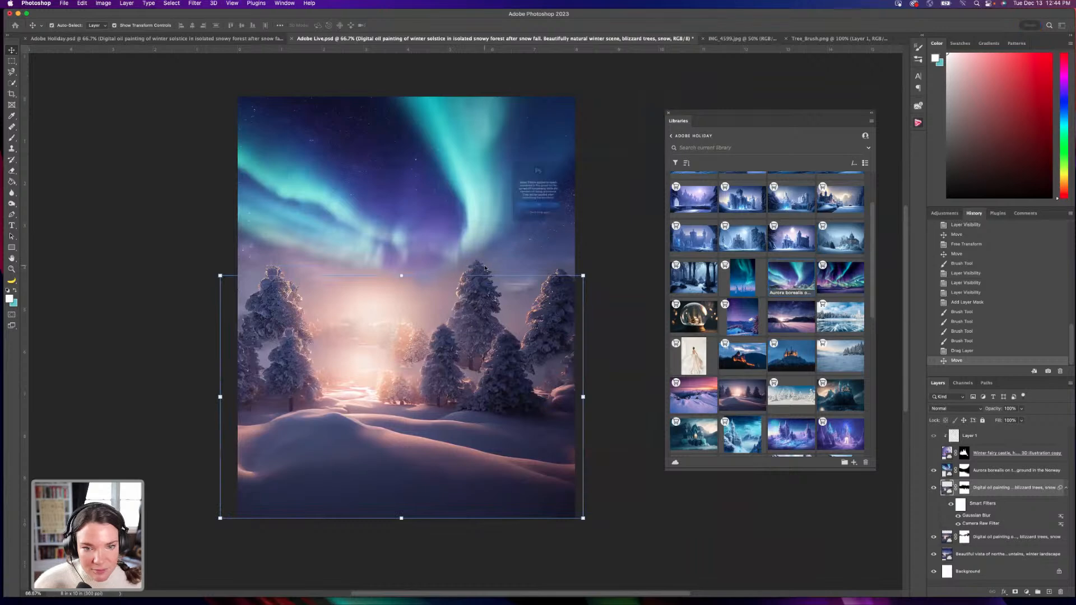
{"action": "left_click", "coordinate": [549, 221]}
{"action": "key", "text": "Return"}
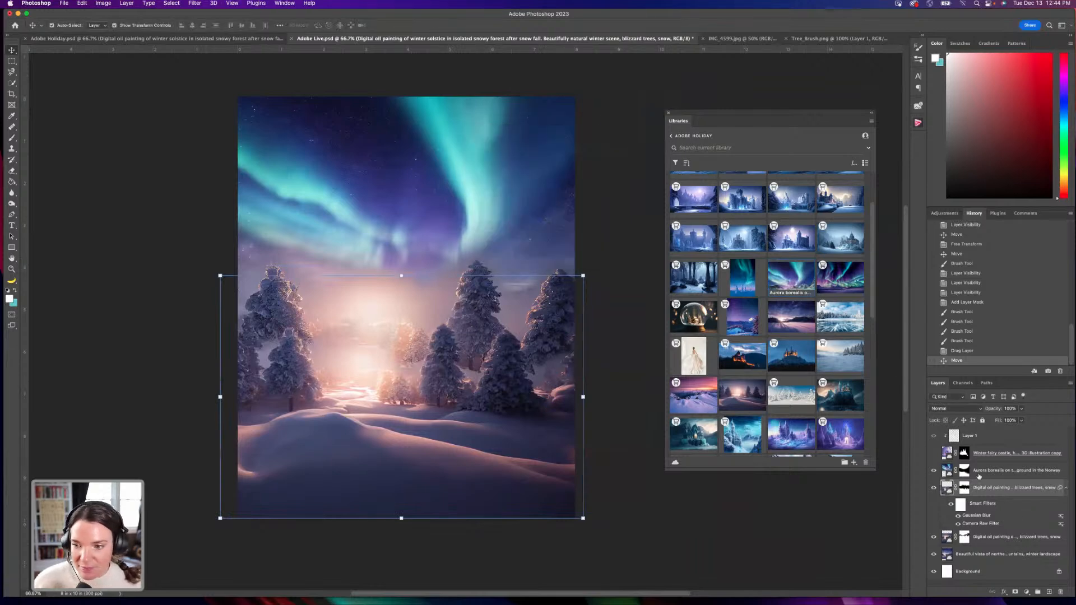
{"action": "left_click_drag", "start_coordinate": [955, 536], "coordinate": [1060, 592]}
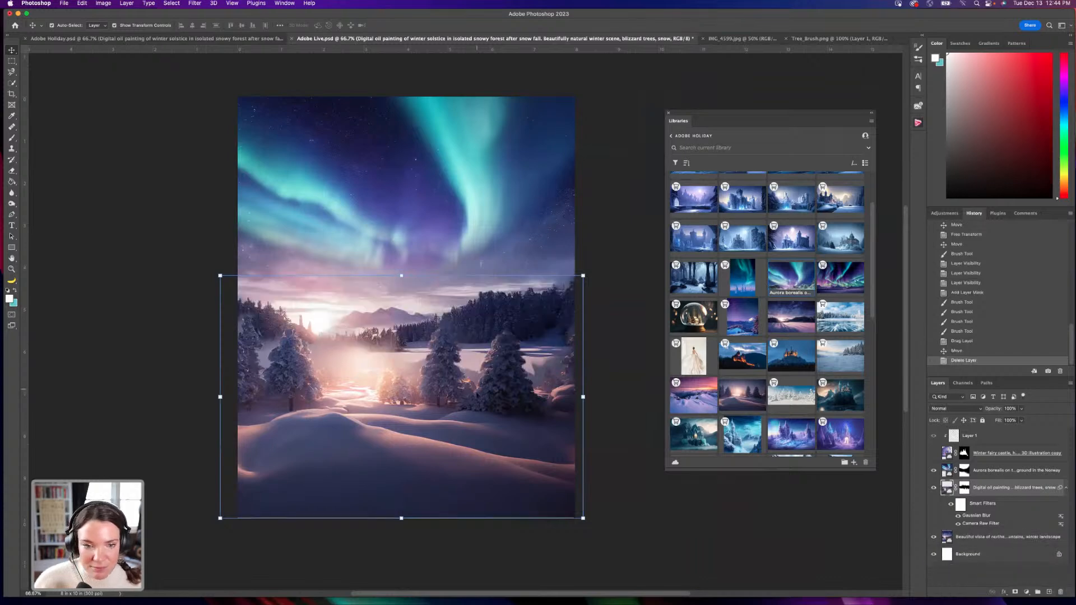
Lower the northern lights landscape behind the forest trees, and scale the aurora layer to about 113% so it fills the sky.
{"action": "left_click_drag", "start_coordinate": [499, 398], "coordinate": [505, 390]}
{"action": "left_click_drag", "start_coordinate": [543, 233], "coordinate": [559, 278]}
{"action": "left_click_drag", "start_coordinate": [486, 113], "coordinate": [513, 115]}
{"action": "left_click_drag", "start_coordinate": [591, 101], "coordinate": [639, 69]}
{"action": "left_click_drag", "start_coordinate": [475, 215], "coordinate": [456, 242]}
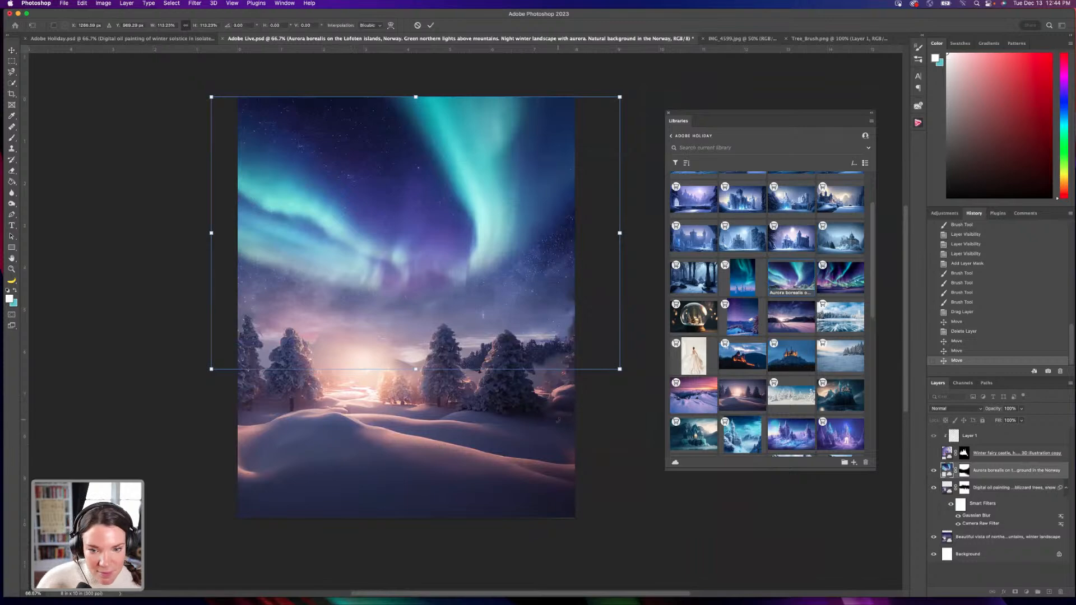
{"action": "key", "text": "Return"}
{"action": "left_click_drag", "start_coordinate": [545, 440], "coordinate": [545, 440]}
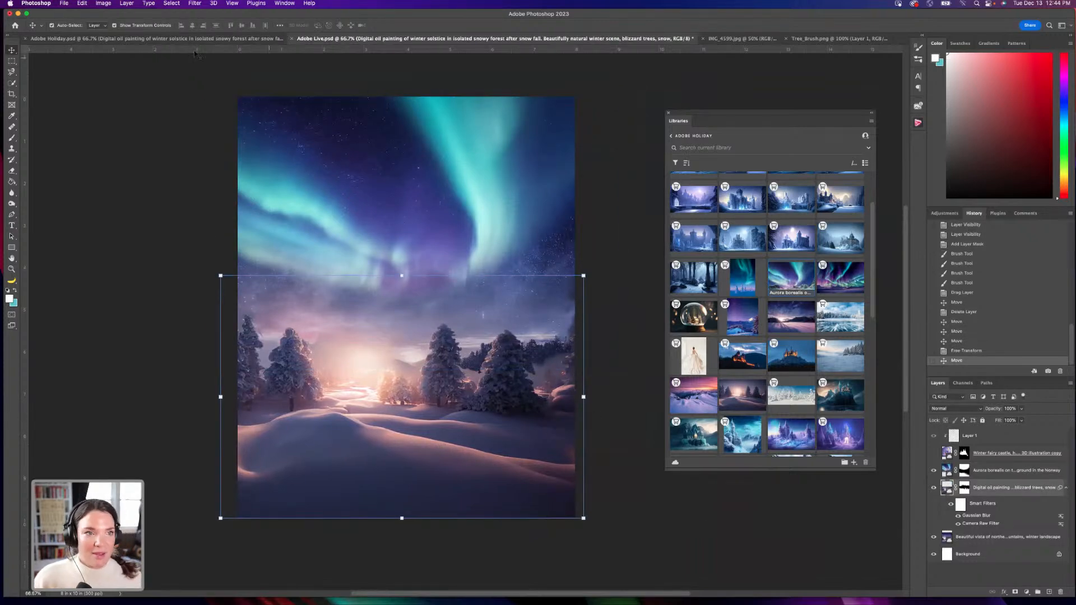
Show the castle layer, stack it behind the forest and in front of the aurora, and raise it above the glowing trees.
{"action": "left_click", "coordinate": [934, 454]}
{"action": "left_click_drag", "start_coordinate": [946, 454], "coordinate": [950, 532]}
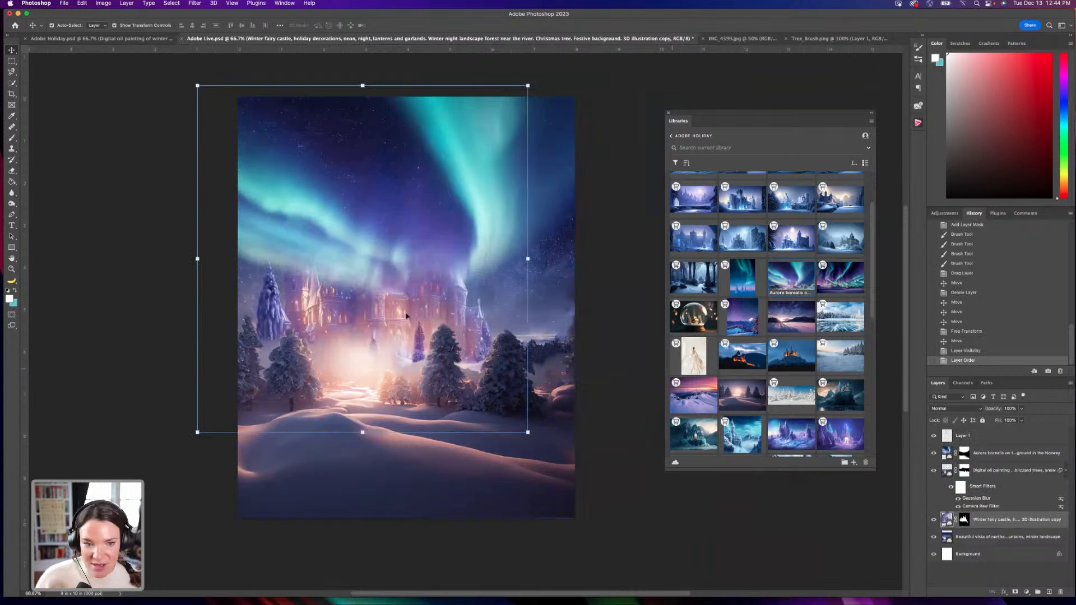
{"action": "left_click_drag", "start_coordinate": [953, 453], "coordinate": [950, 539]}
{"action": "left_click_drag", "start_coordinate": [426, 306], "coordinate": [437, 285]}
{"action": "left_click_drag", "start_coordinate": [552, 415], "coordinate": [554, 419]}
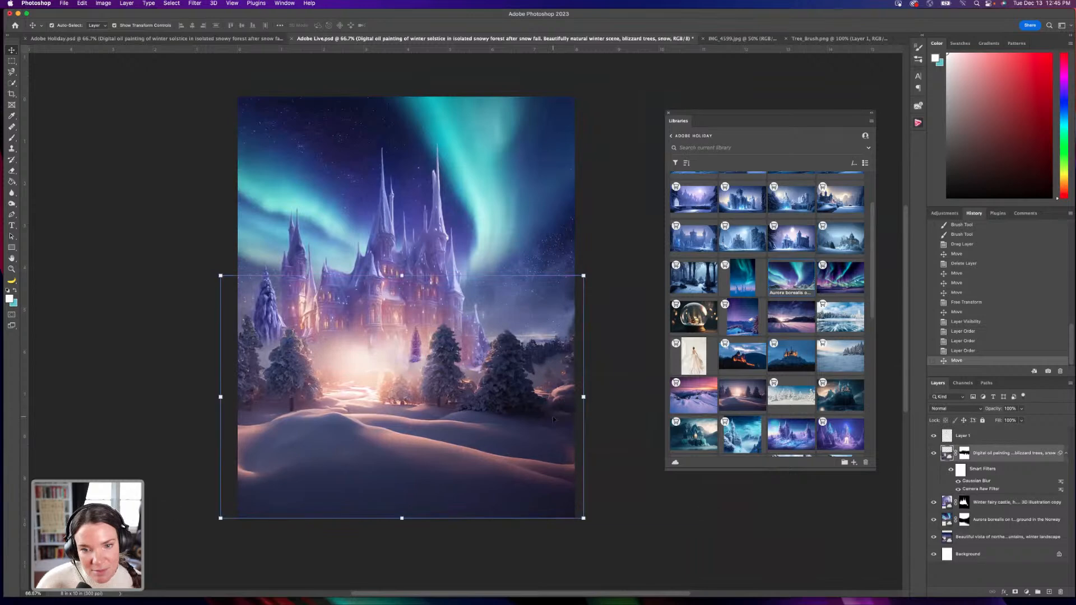
Scale the forest layer up with Free Transform and reposition it so its trees and snow frame the castle's base.
{"action": "left_click", "coordinate": [498, 175]}
{"action": "left_click", "coordinate": [486, 407]}
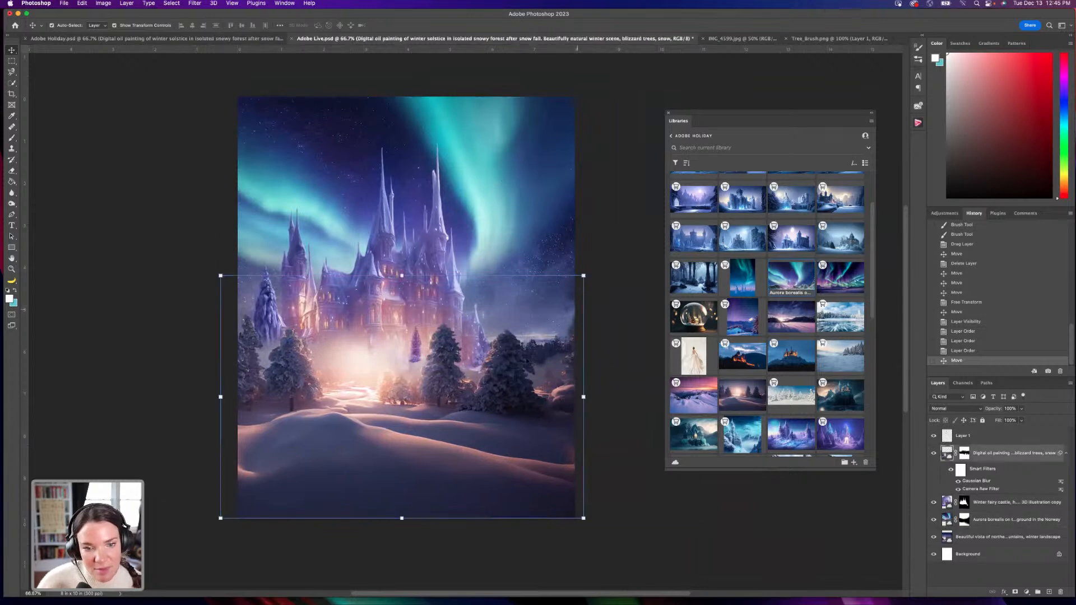
{"action": "left_click", "coordinate": [584, 275]}
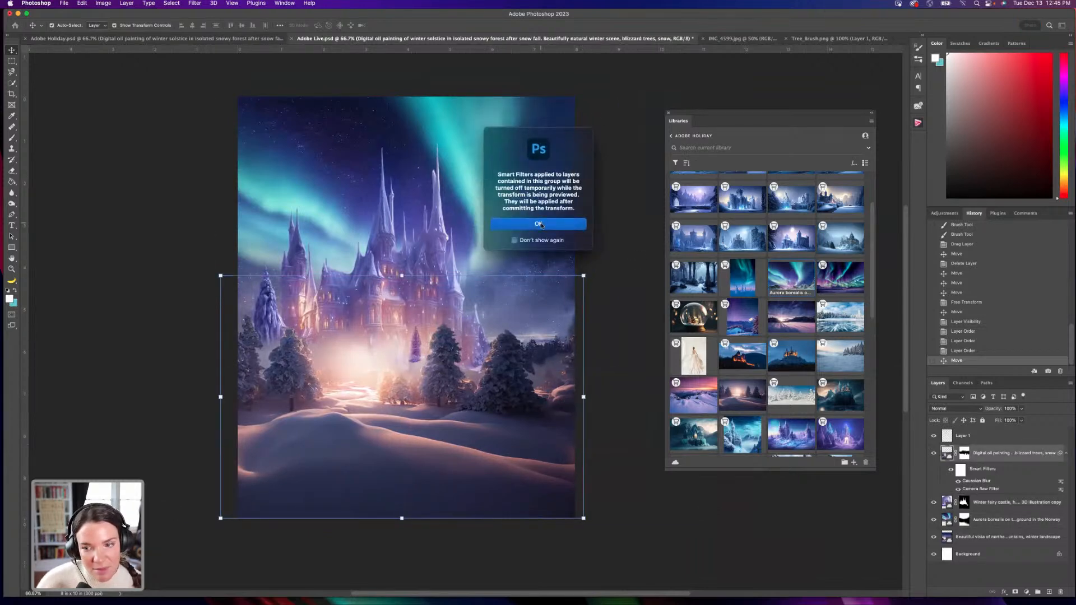
{"action": "left_click", "coordinate": [539, 224]}
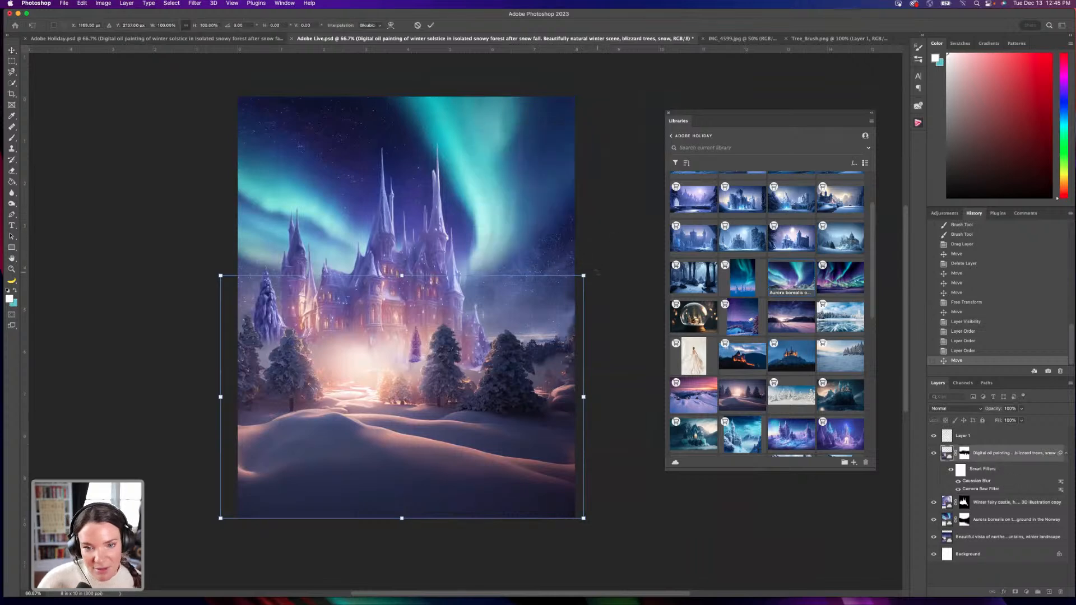
{"action": "left_click_drag", "start_coordinate": [584, 275], "coordinate": [627, 245]}
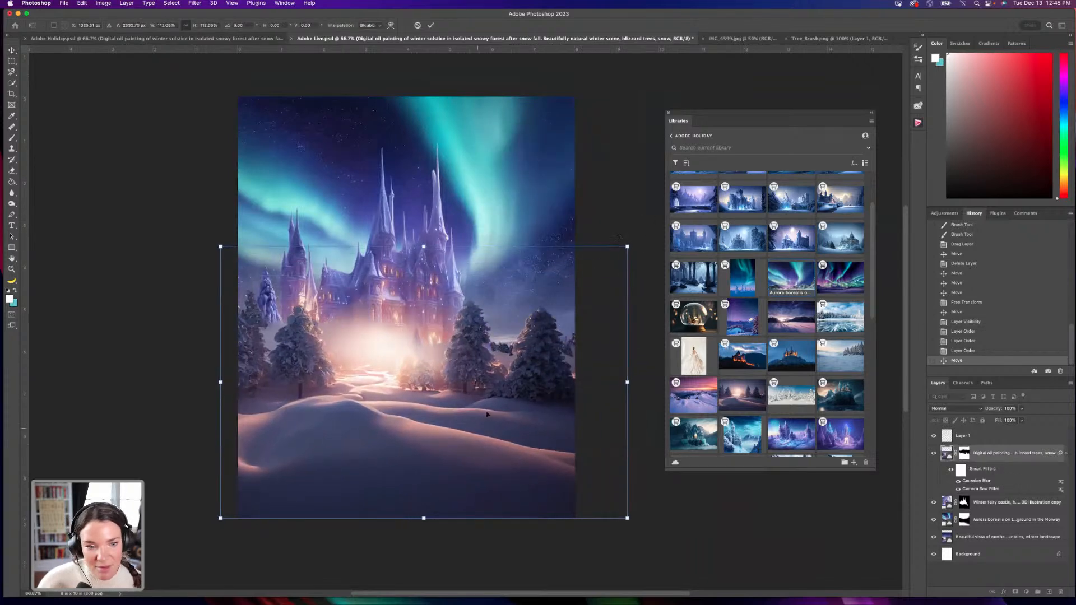
{"action": "left_click_drag", "start_coordinate": [466, 449], "coordinate": [459, 457]}
{"action": "left_click_drag", "start_coordinate": [620, 253], "coordinate": [629, 247]}
{"action": "left_click_drag", "start_coordinate": [457, 405], "coordinate": [458, 410]}
{"action": "key", "text": "Return"}
Nudge the castle layer slightly to the left and compare the composition with Adobe Holiday.psd.
{"action": "left_click", "coordinate": [386, 234]}
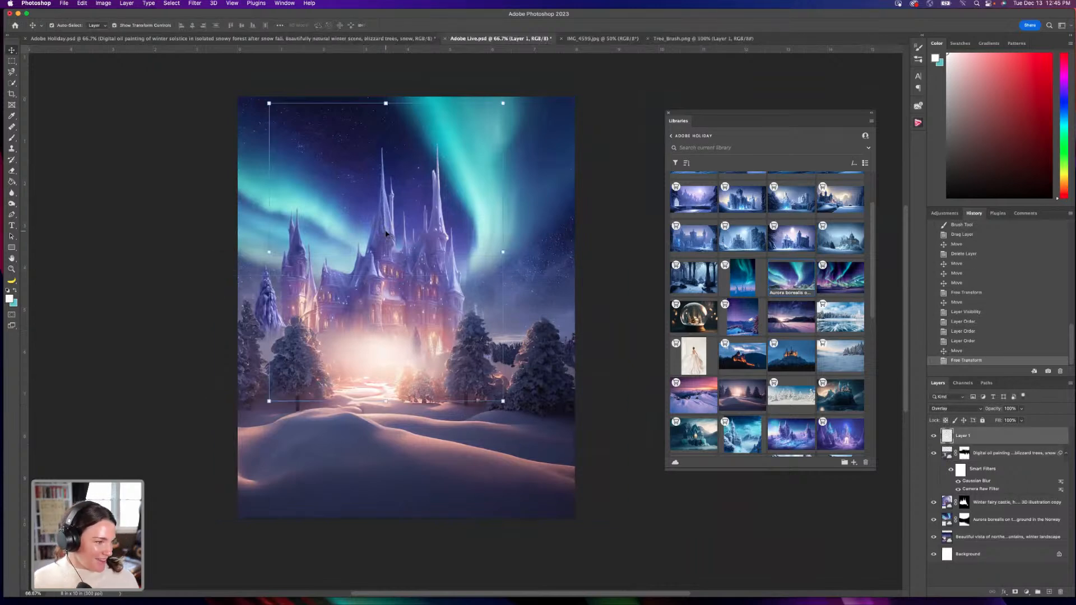
{"action": "left_click_drag", "start_coordinate": [385, 237], "coordinate": [381, 236]}
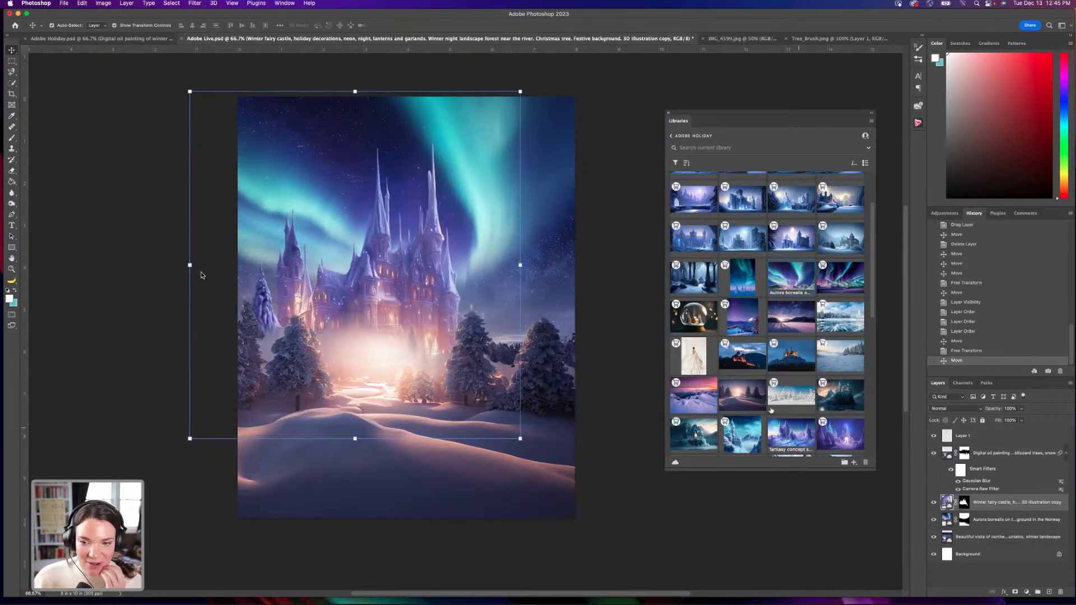
{"action": "left_click", "coordinate": [160, 41]}
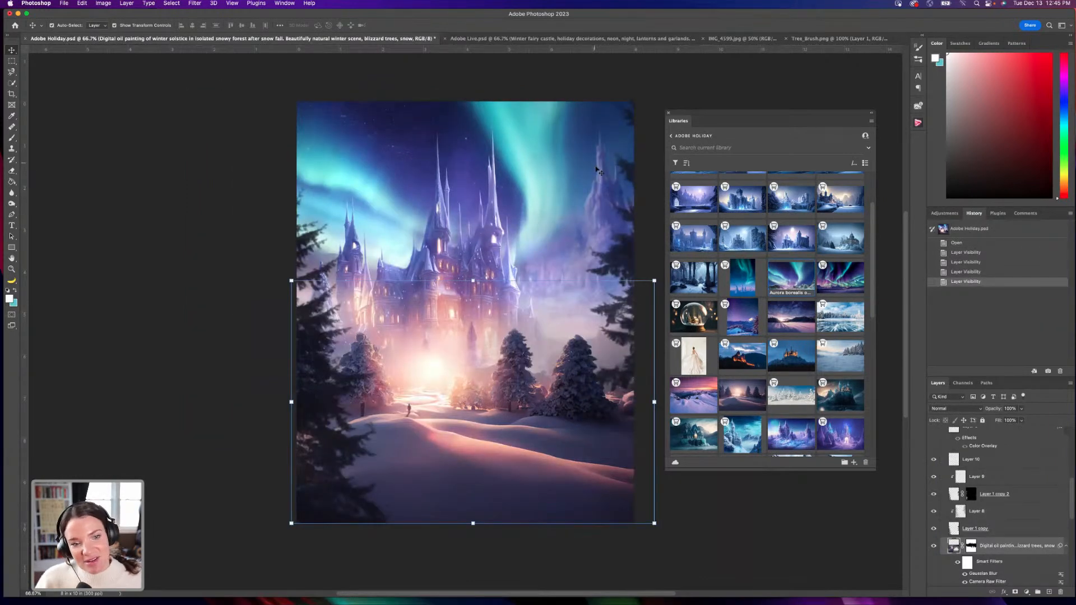
{"action": "left_click", "coordinate": [524, 39]}
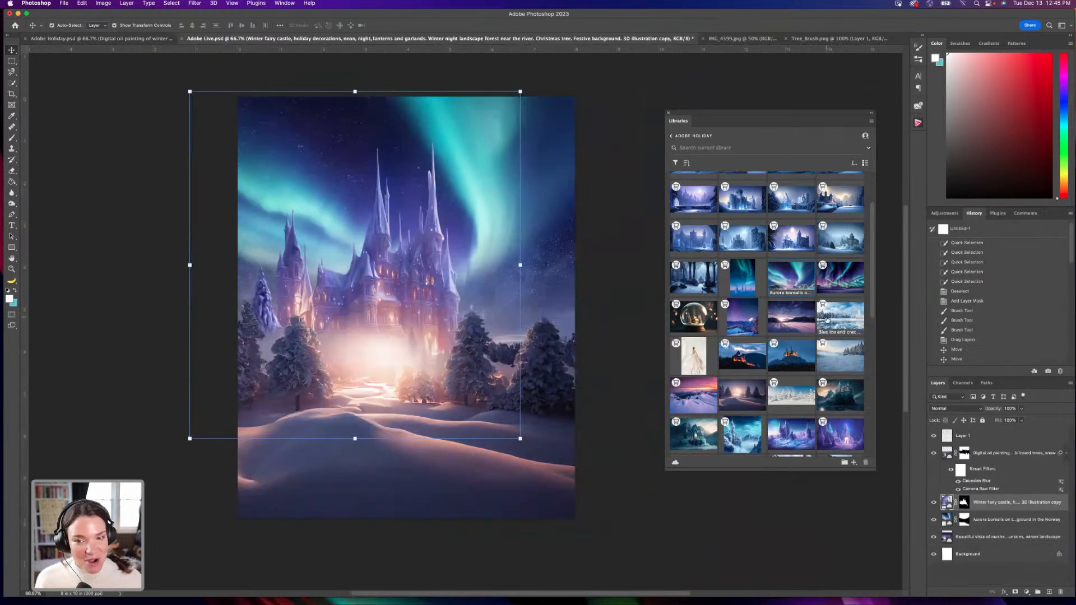
{"action": "mouse_move", "coordinate": [827, 320]}
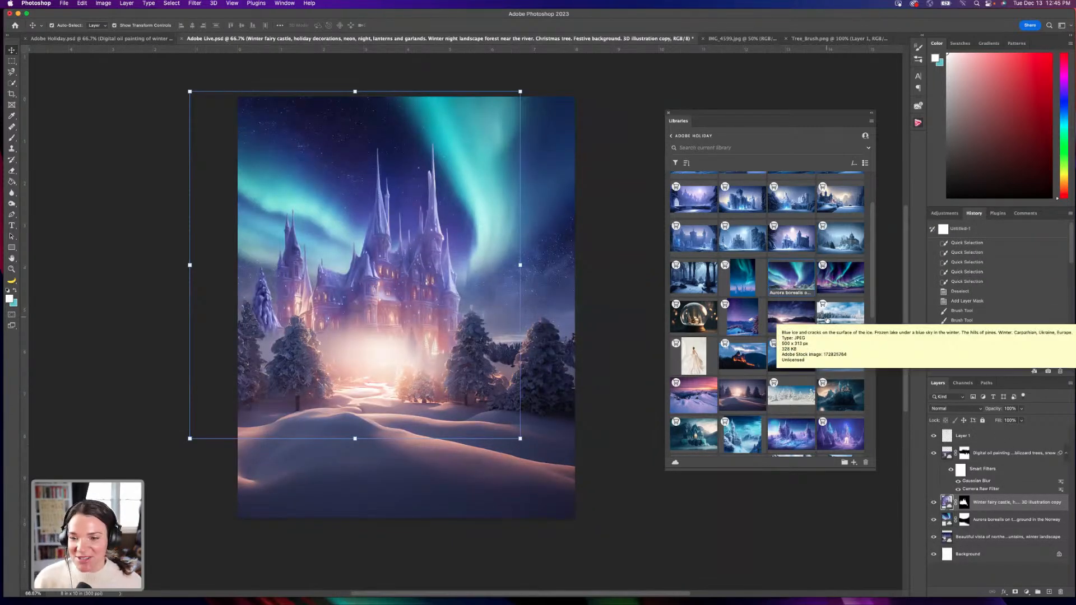
{"action": "mouse_move", "coordinate": [784, 434]}
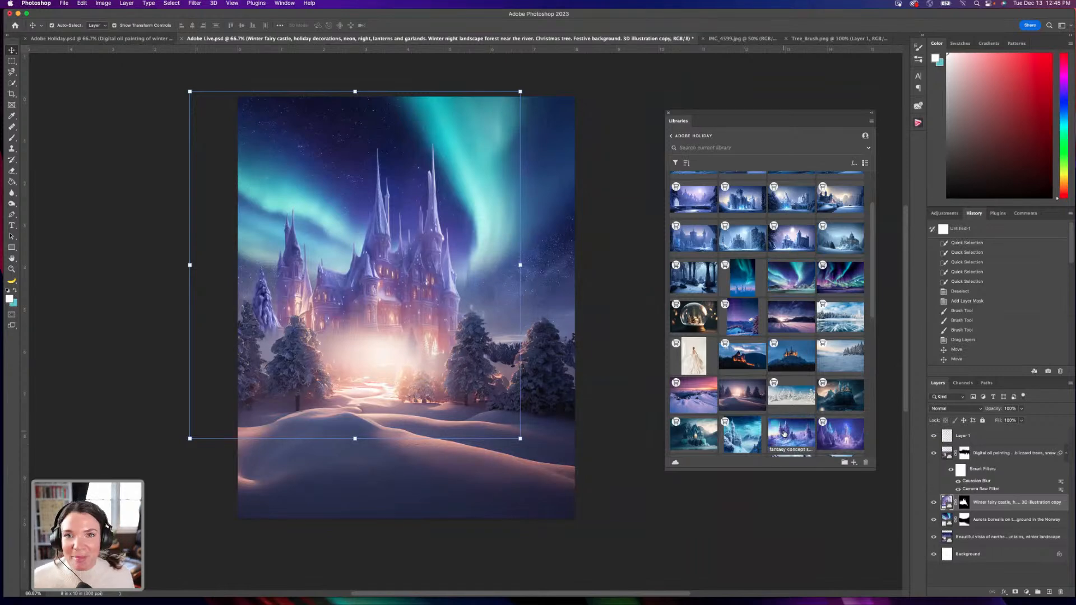
{"action": "left_click_drag", "start_coordinate": [772, 424], "coordinate": [489, 237]}
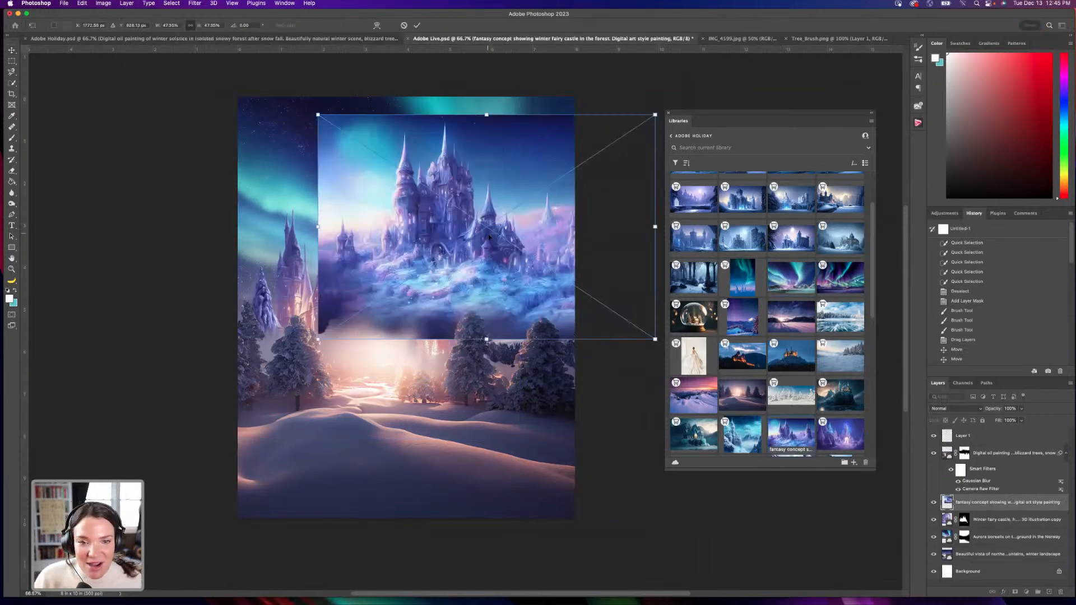
{"action": "left_click_drag", "start_coordinate": [562, 253], "coordinate": [499, 285]}
{"action": "left_click", "coordinate": [154, 39]}
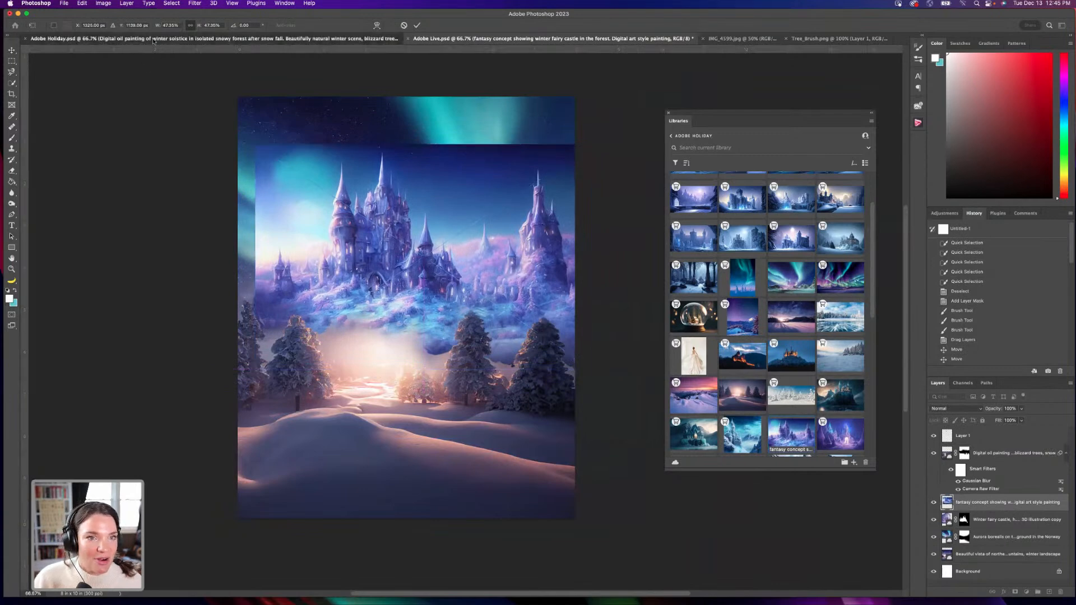
{"action": "left_click", "coordinate": [505, 39]}
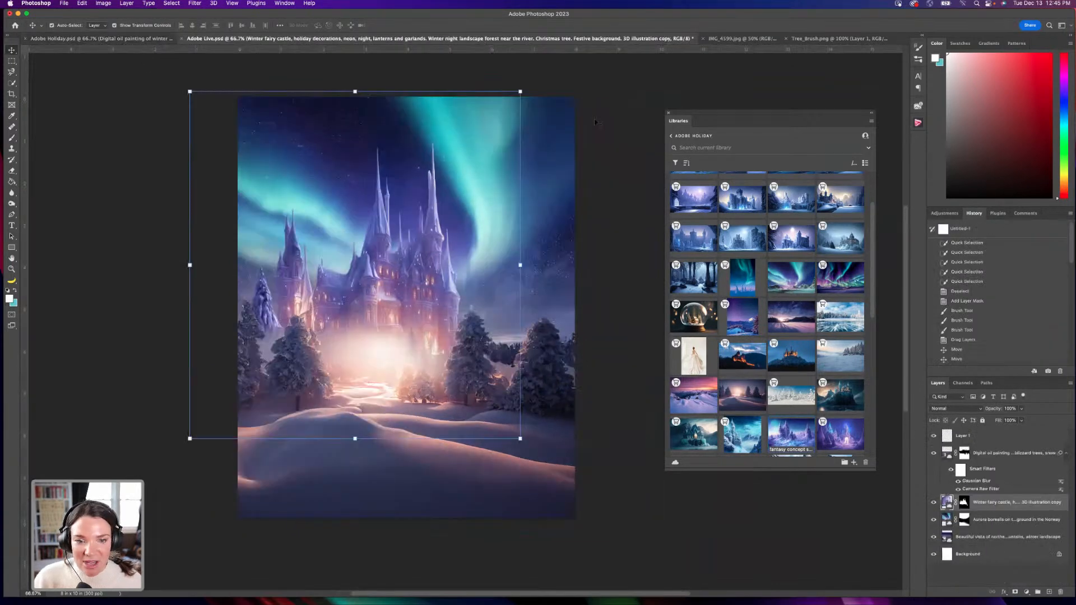
Place the fantasy winter castle painting from the Adobe Holiday library above the main castle and shift it slightly up and left.
{"action": "left_click_drag", "start_coordinate": [790, 435], "coordinate": [455, 284]}
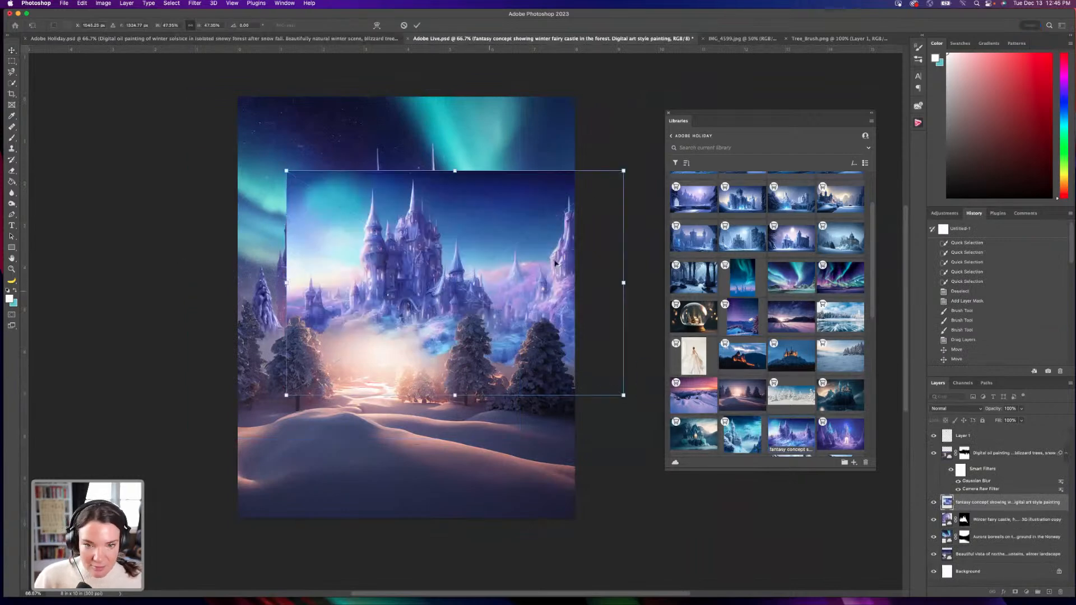
{"action": "key", "text": "Return"}
{"action": "left_click_drag", "start_coordinate": [566, 255], "coordinate": [550, 231]}
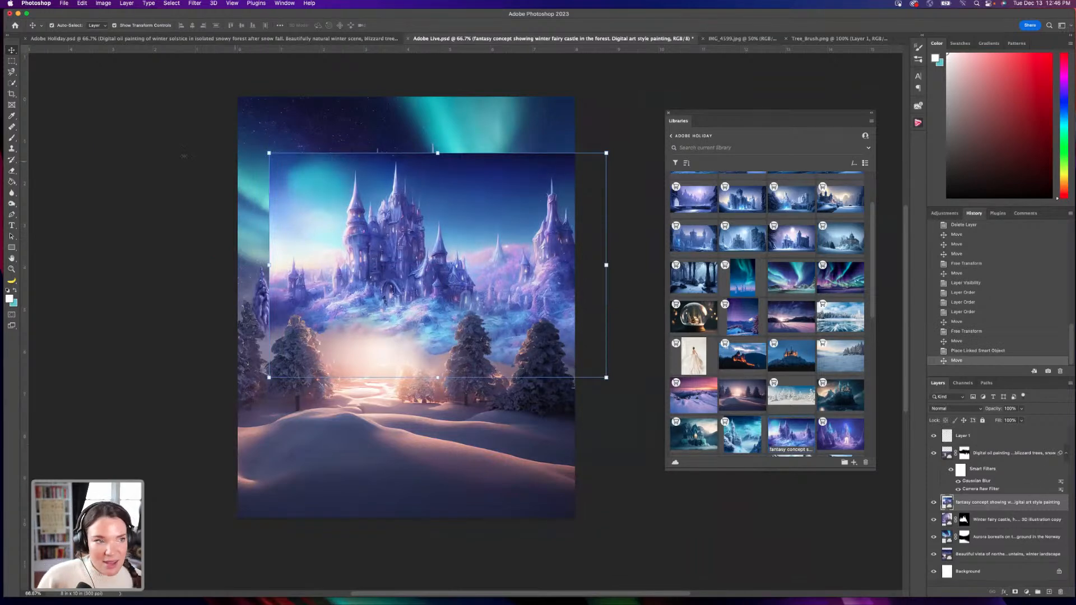
Mask the fantasy castle layer with a rectangular marquee selection so only its right part with the distant tower shows.
{"action": "left_click", "coordinate": [11, 60]}
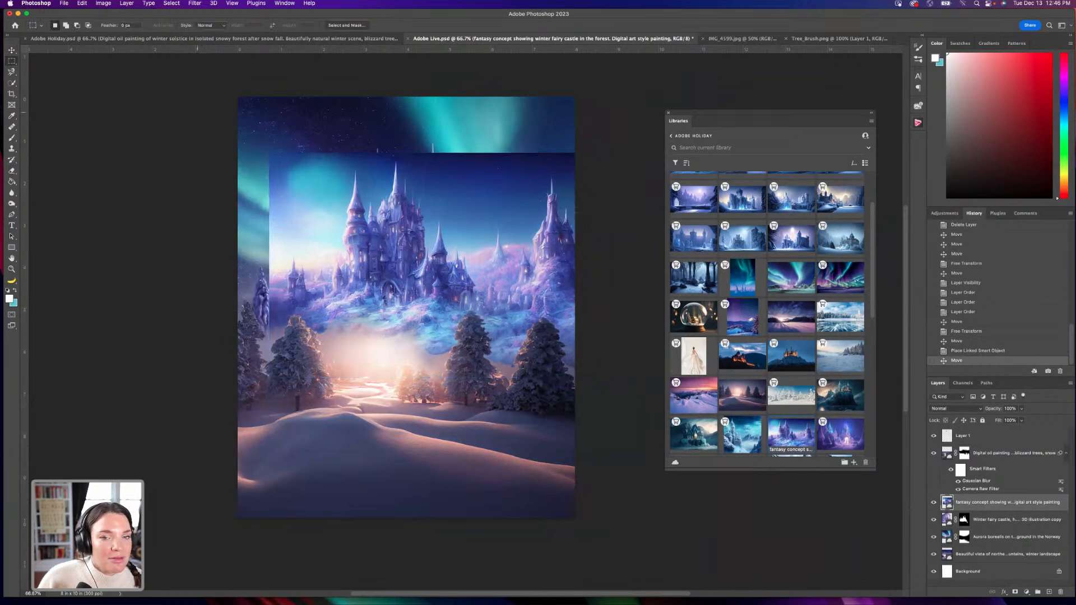
{"action": "left_click_drag", "start_coordinate": [470, 137], "coordinate": [620, 386]}
{"action": "left_click", "coordinate": [461, 133]}
{"action": "left_click_drag", "start_coordinate": [440, 146], "coordinate": [673, 413]}
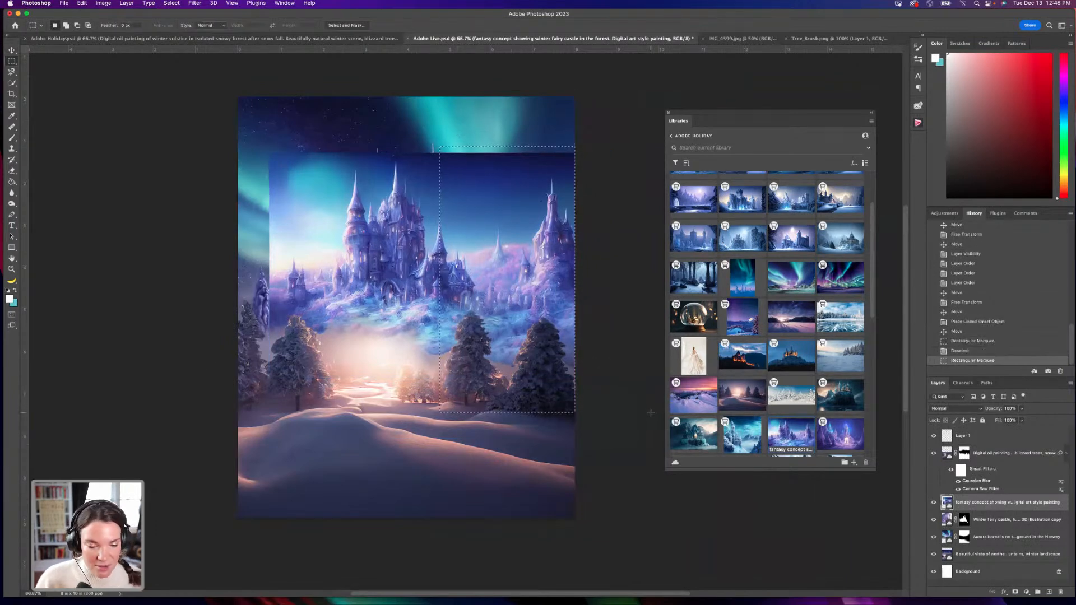
{"action": "left_click", "coordinate": [1015, 592]}
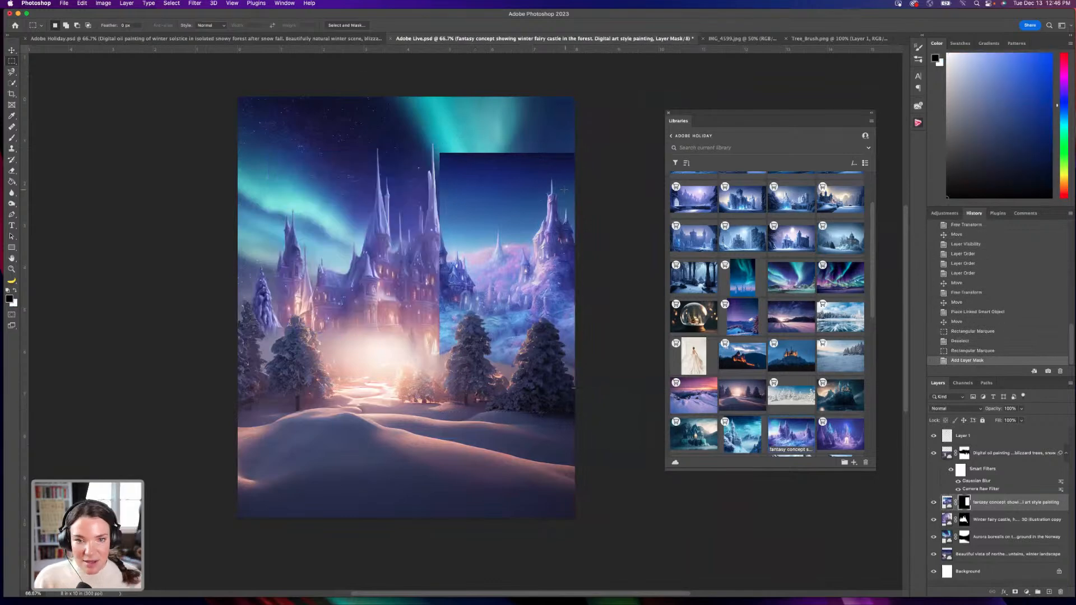
Paint black with a large brush on the fantasy castle's mask to soften its hard top, left and lower edges.
{"action": "left_click", "coordinate": [13, 138]}
{"action": "mouse_move", "coordinate": [448, 163]}
{"action": "left_mouse_down"}
{"action": "mouse_move", "coordinate": [496, 137]}
{"action": "mouse_move", "coordinate": [459, 173]}
{"action": "left_mouse_up"}
{"action": "key", "text": "bracketright"}
{"action": "key", "text": "bracketright"}
{"action": "left_click", "coordinate": [249, 25]}
{"action": "mouse_move", "coordinate": [499, 171]}
{"action": "left_mouse_down"}
{"action": "mouse_move", "coordinate": [477, 177]}
{"action": "mouse_move", "coordinate": [534, 149]}
{"action": "mouse_move", "coordinate": [468, 246]}
{"action": "mouse_move", "coordinate": [429, 343]}
{"action": "left_mouse_up"}
{"action": "left_click_drag", "start_coordinate": [470, 359], "coordinate": [572, 350]}
Scale the fantasy castle layer to about 111% and raise it so its tower stands at the canvas's right edge.
{"action": "key", "text": "v"}
{"action": "left_click_drag", "start_coordinate": [605, 152], "coordinate": [634, 125]}
{"action": "left_click_drag", "start_coordinate": [495, 263], "coordinate": [476, 229]}
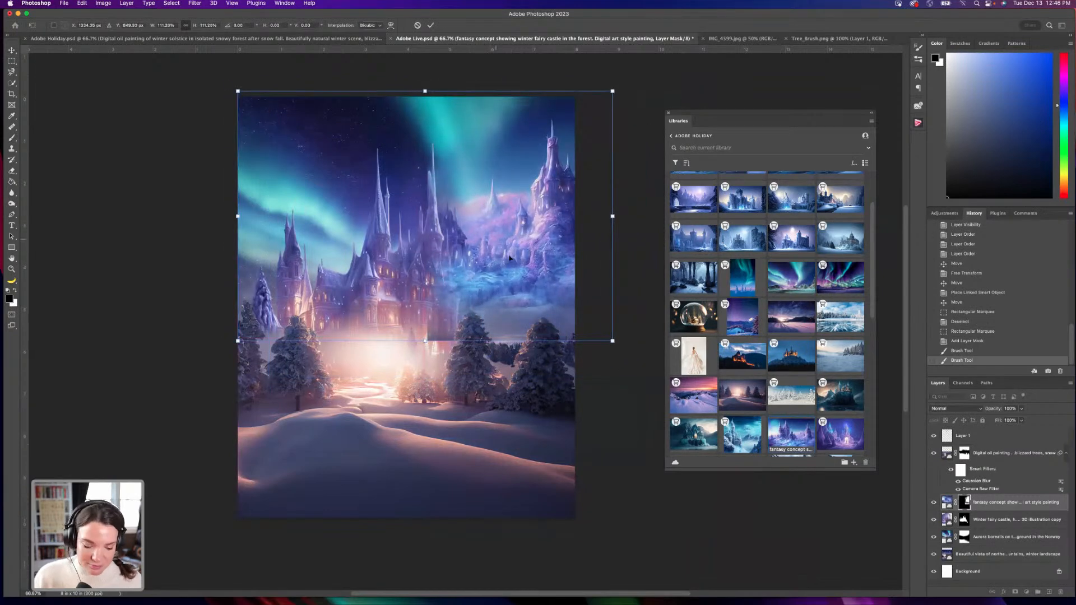
{"action": "key", "text": "Return"}
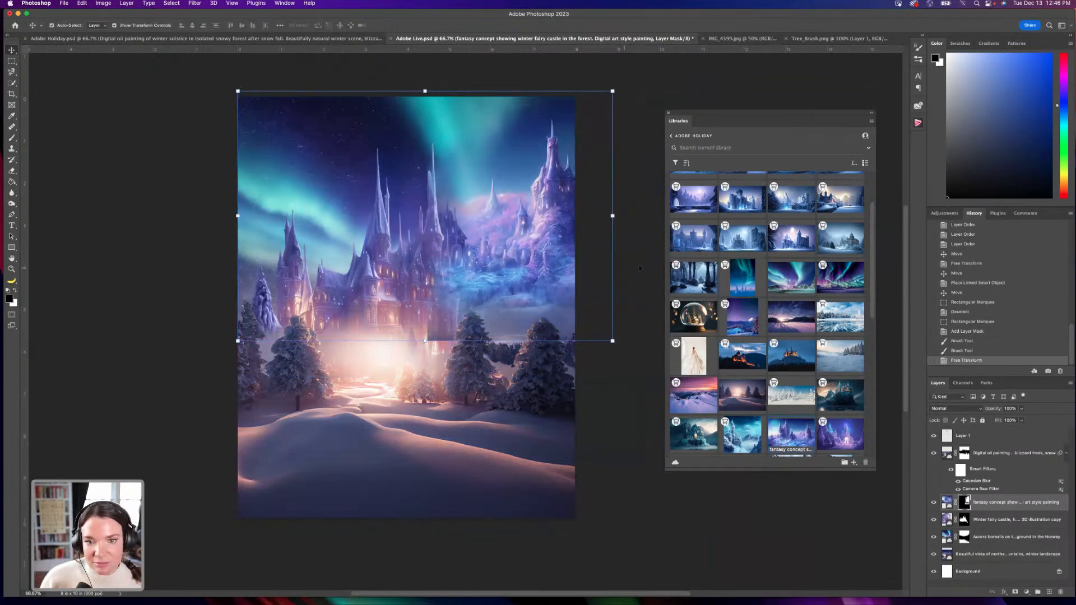
{"action": "left_click", "coordinate": [196, 4]}
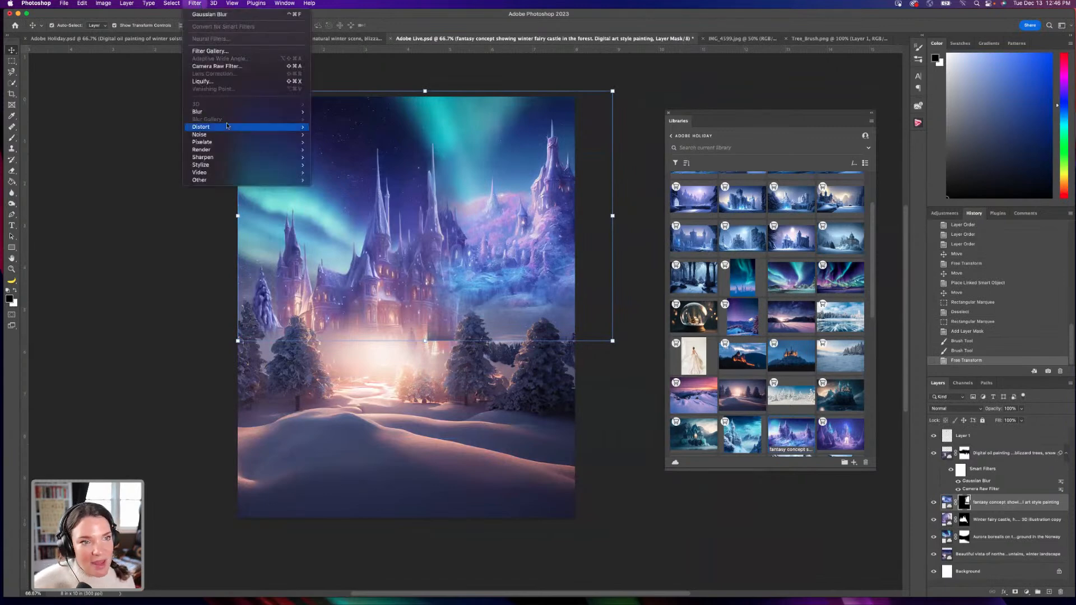
{"action": "mouse_move", "coordinate": [224, 111]}
{"action": "left_click", "coordinate": [372, 143]}
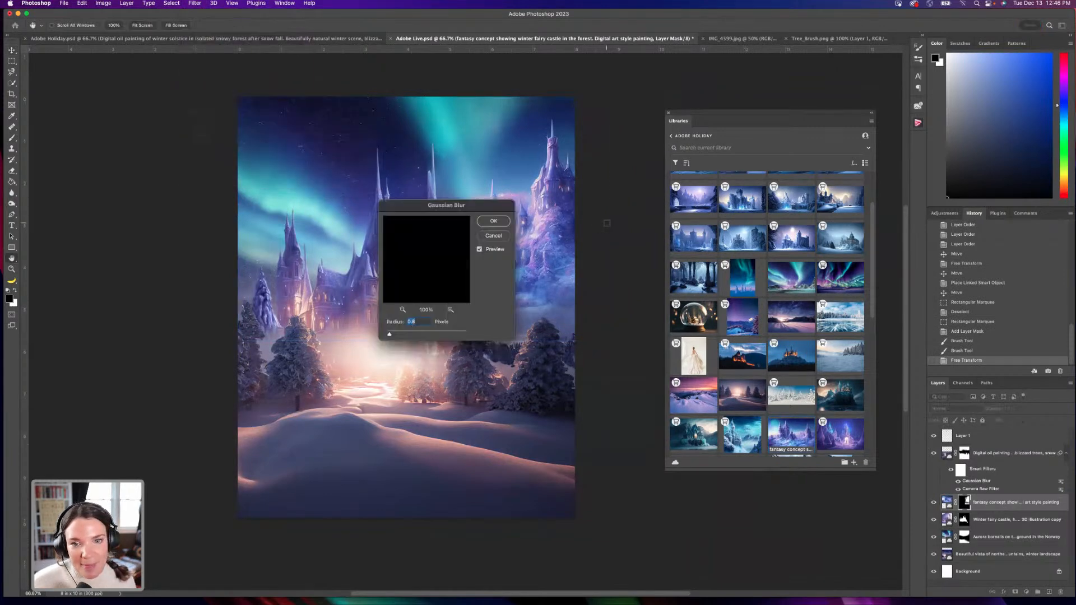
{"action": "left_click_drag", "start_coordinate": [396, 334], "coordinate": [401, 337]}
{"action": "left_click", "coordinate": [493, 235]}
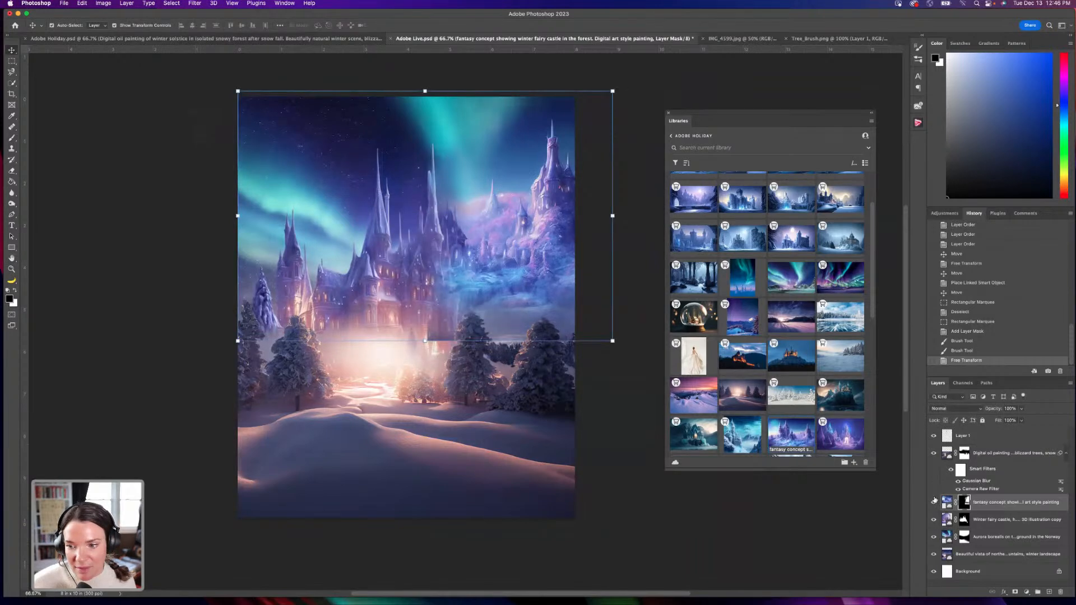
Apply a Gaussian Blur of about 3.6 pixels to the fantasy castle image instead of its mask, and lower the layer's opacity to 75%.
{"action": "left_click", "coordinate": [946, 500]}
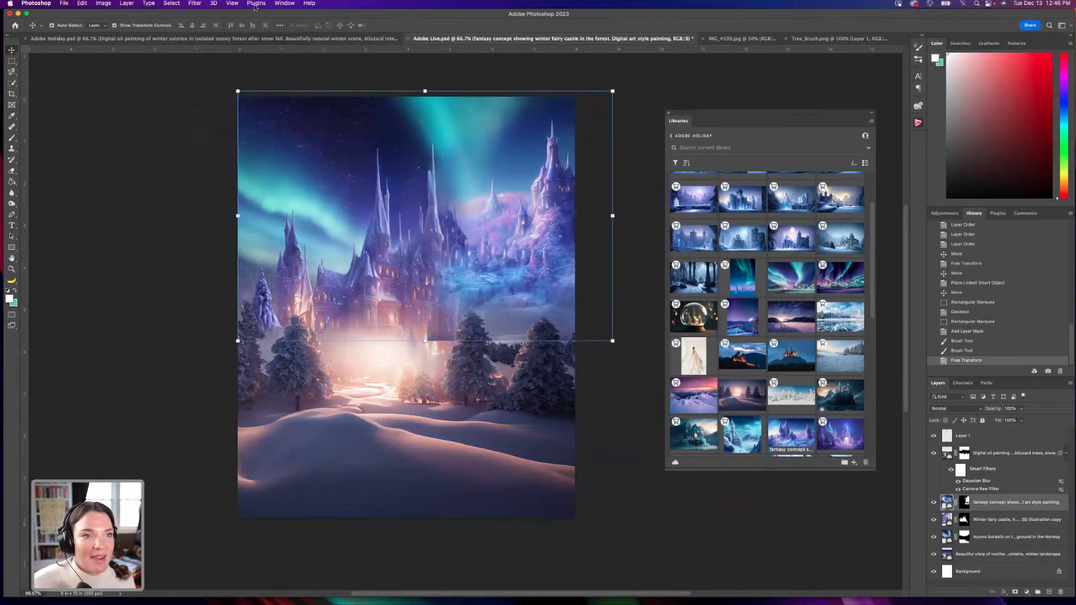
{"action": "left_click", "coordinate": [202, 3]}
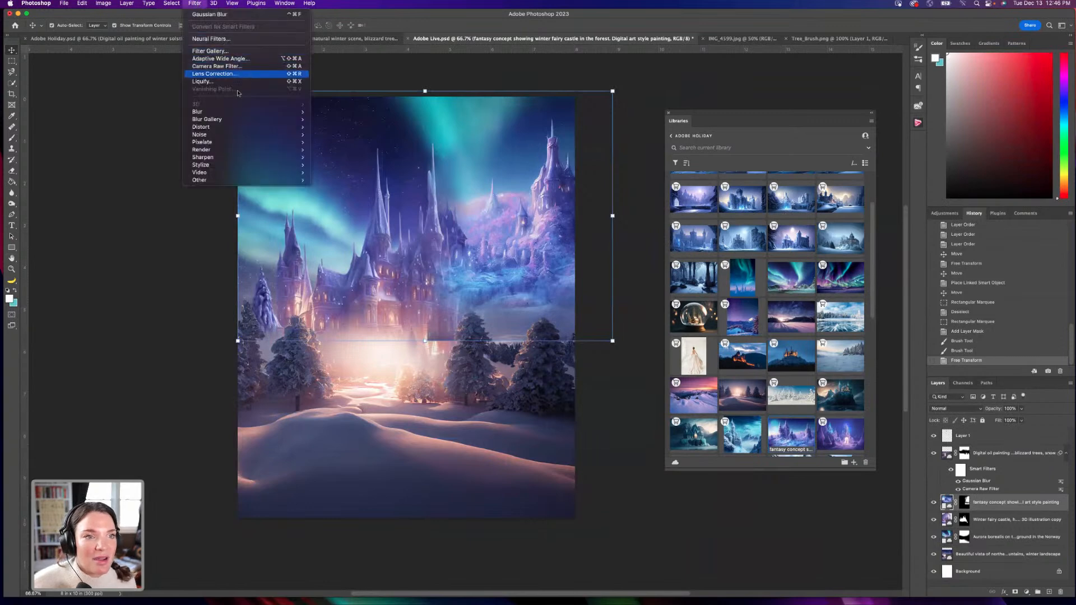
{"action": "mouse_move", "coordinate": [277, 115]}
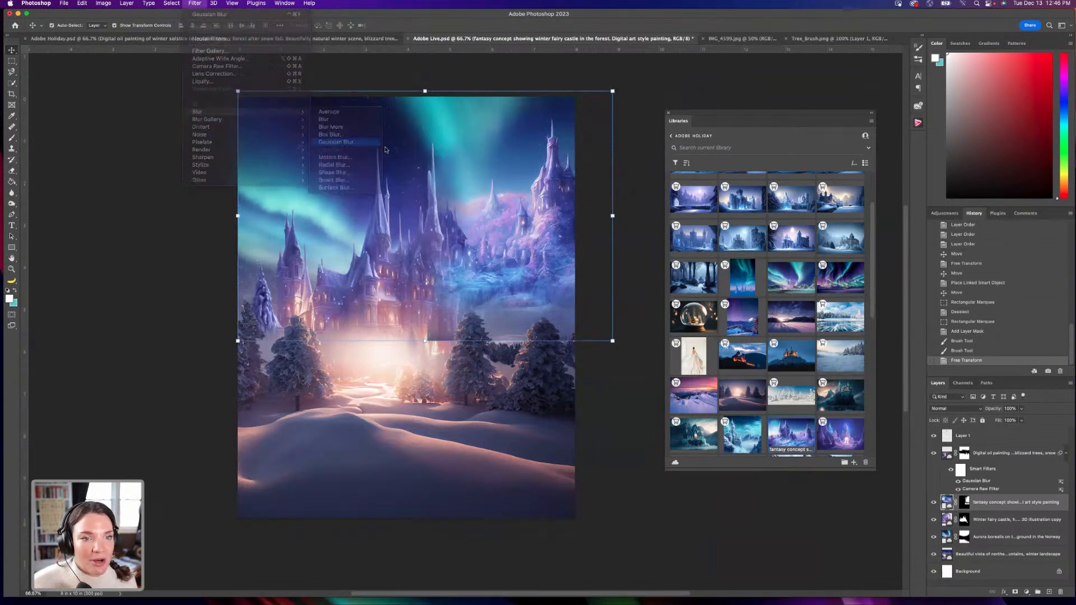
{"action": "left_click", "coordinate": [336, 142]}
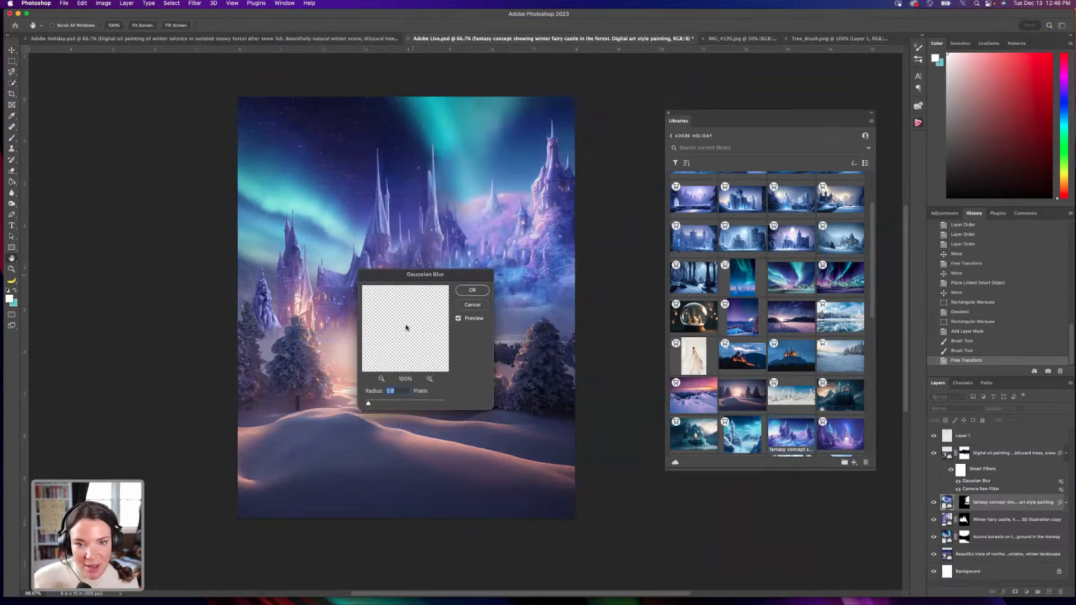
{"action": "left_click_drag", "start_coordinate": [367, 406], "coordinate": [380, 405]}
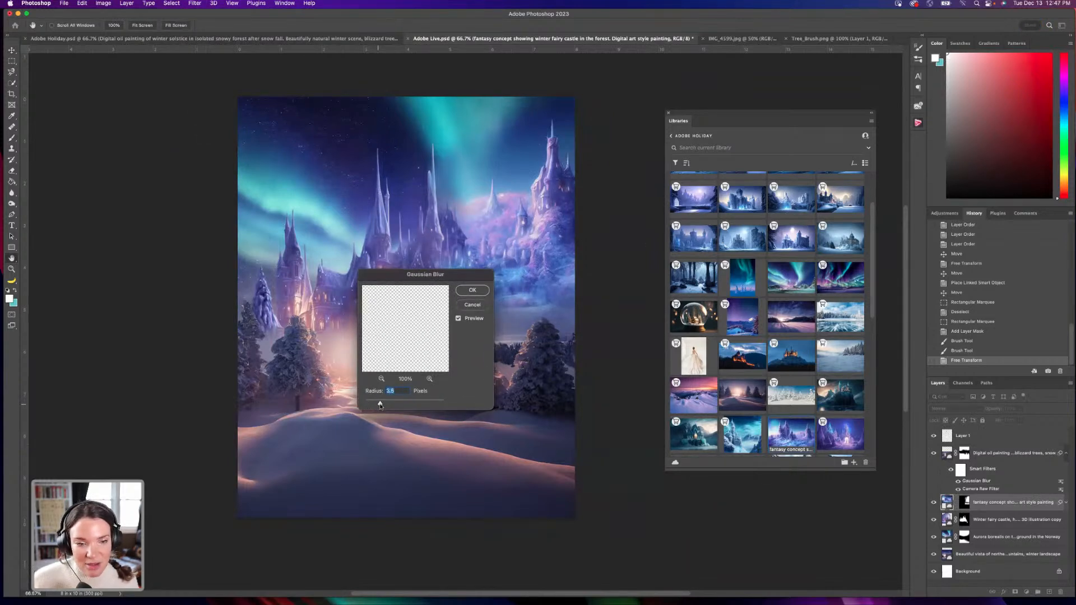
{"action": "left_click", "coordinate": [473, 291]}
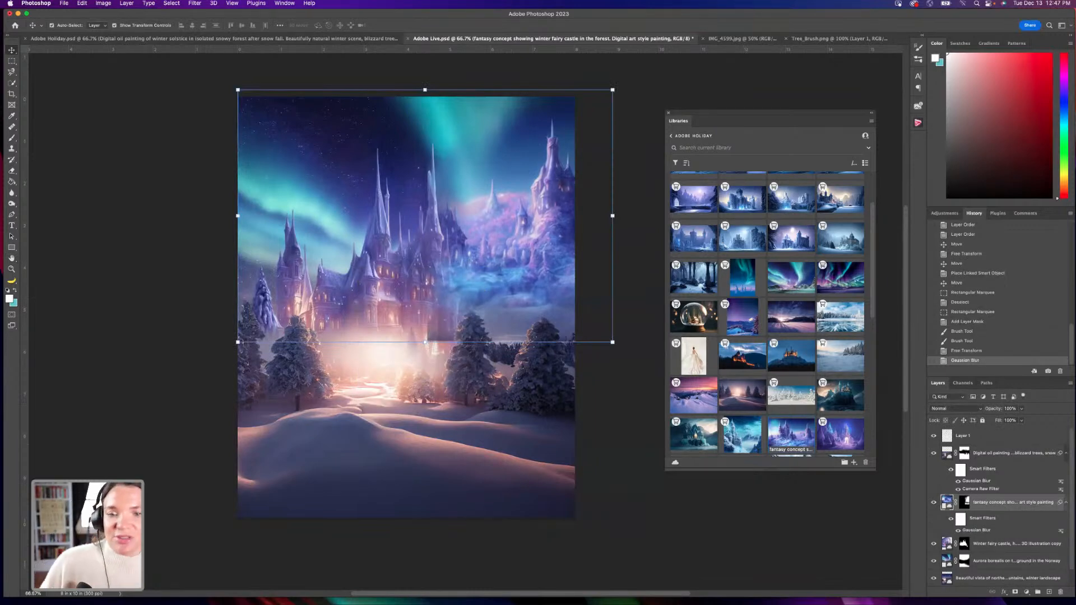
{"action": "left_click", "coordinate": [1022, 408]}
{"action": "left_click_drag", "start_coordinate": [1022, 420], "coordinate": [1012, 420]}
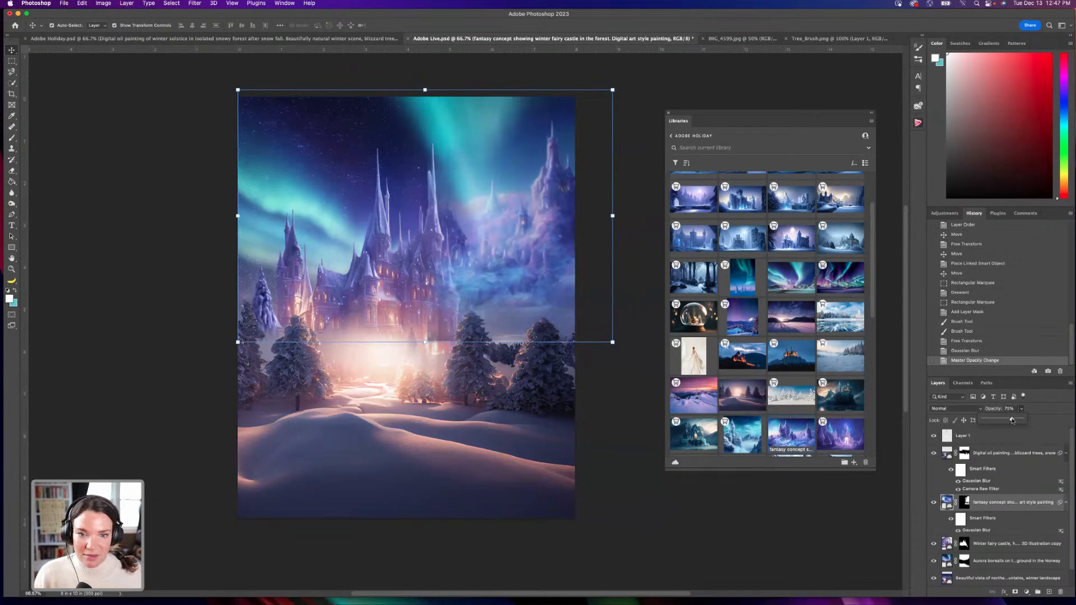
Paint black on the fantasy castle's mask to hide the haze beside the main castle, keeping only the distant right tower.
{"action": "left_click", "coordinate": [966, 502]}
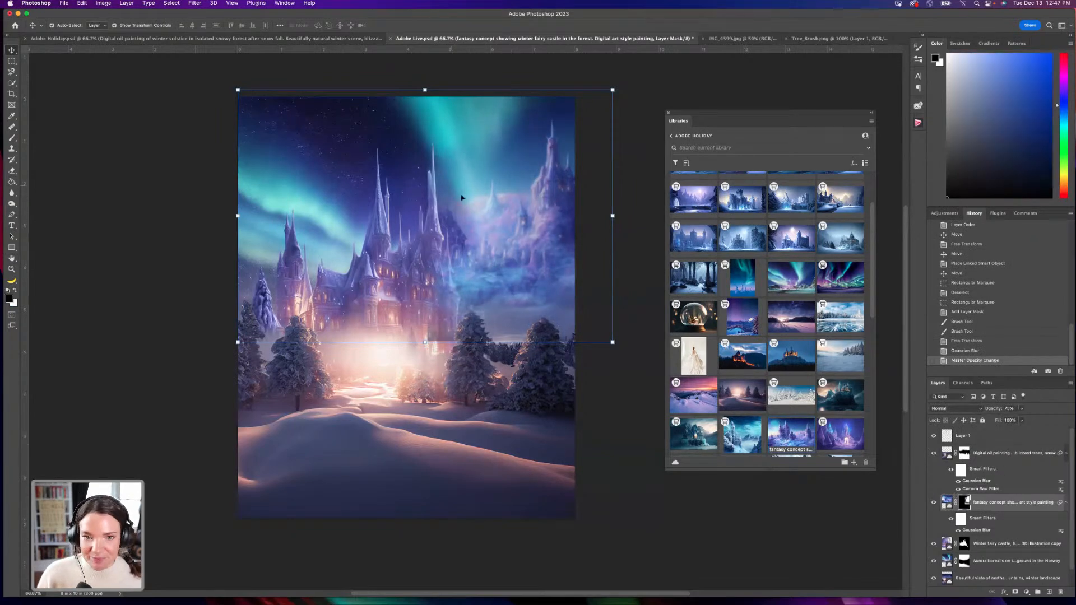
{"action": "left_click", "coordinate": [12, 138]}
{"action": "mouse_move", "coordinate": [466, 229]}
{"action": "left_mouse_down"}
{"action": "mouse_move", "coordinate": [432, 300]}
{"action": "mouse_move", "coordinate": [475, 232]}
{"action": "left_mouse_up"}
{"action": "mouse_move", "coordinate": [488, 167]}
{"action": "left_mouse_down"}
{"action": "mouse_move", "coordinate": [461, 200]}
{"action": "mouse_move", "coordinate": [469, 272]}
{"action": "mouse_move", "coordinate": [485, 247]}
{"action": "mouse_move", "coordinate": [482, 269]}
{"action": "mouse_move", "coordinate": [479, 203]}
{"action": "mouse_move", "coordinate": [481, 242]}
{"action": "left_mouse_up"}
{"action": "mouse_move", "coordinate": [477, 196]}
{"action": "left_mouse_down"}
{"action": "mouse_move", "coordinate": [504, 187]}
{"action": "mouse_move", "coordinate": [497, 193]}
{"action": "mouse_move", "coordinate": [488, 148]}
{"action": "mouse_move", "coordinate": [502, 218]}
{"action": "mouse_move", "coordinate": [430, 315]}
{"action": "mouse_move", "coordinate": [428, 253]}
{"action": "mouse_move", "coordinate": [521, 206]}
{"action": "mouse_move", "coordinate": [499, 266]}
{"action": "mouse_move", "coordinate": [421, 292]}
{"action": "mouse_move", "coordinate": [416, 281]}
{"action": "mouse_move", "coordinate": [462, 320]}
{"action": "mouse_move", "coordinate": [533, 330]}
{"action": "left_mouse_up"}
{"action": "left_click", "coordinate": [546, 306]}
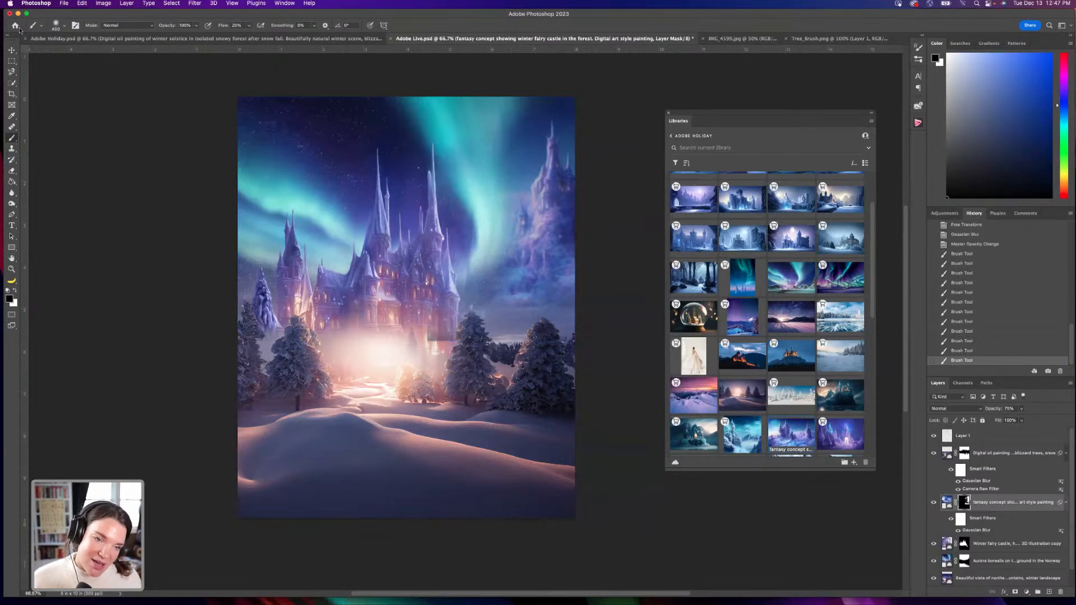
Compare the composition with Adobe Holiday.psd and nudge the distant fantasy castle slightly upward.
{"action": "left_click", "coordinate": [168, 39]}
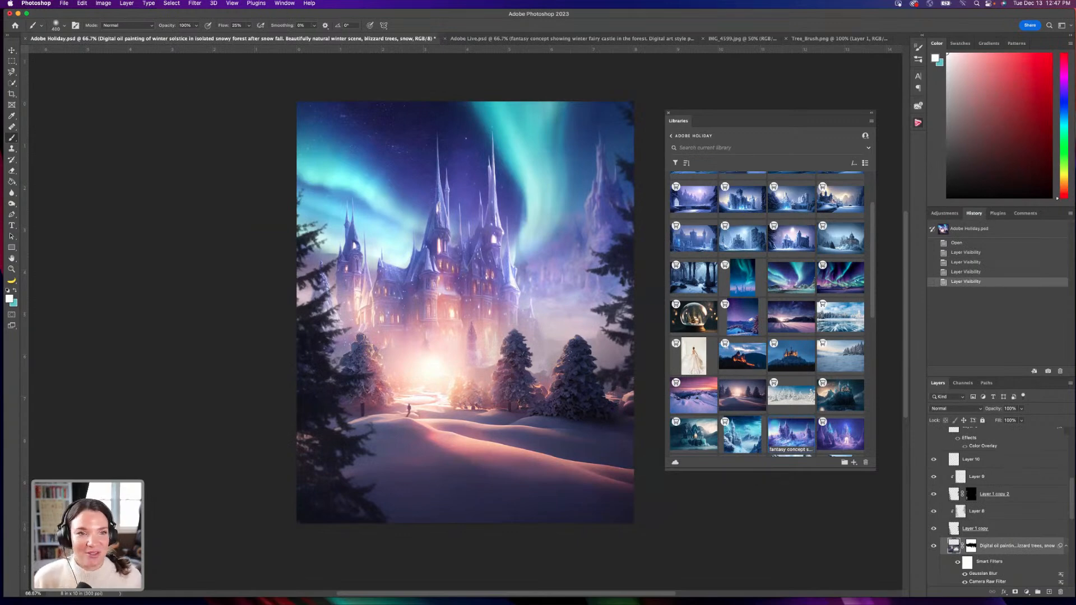
{"action": "left_click", "coordinate": [545, 40]}
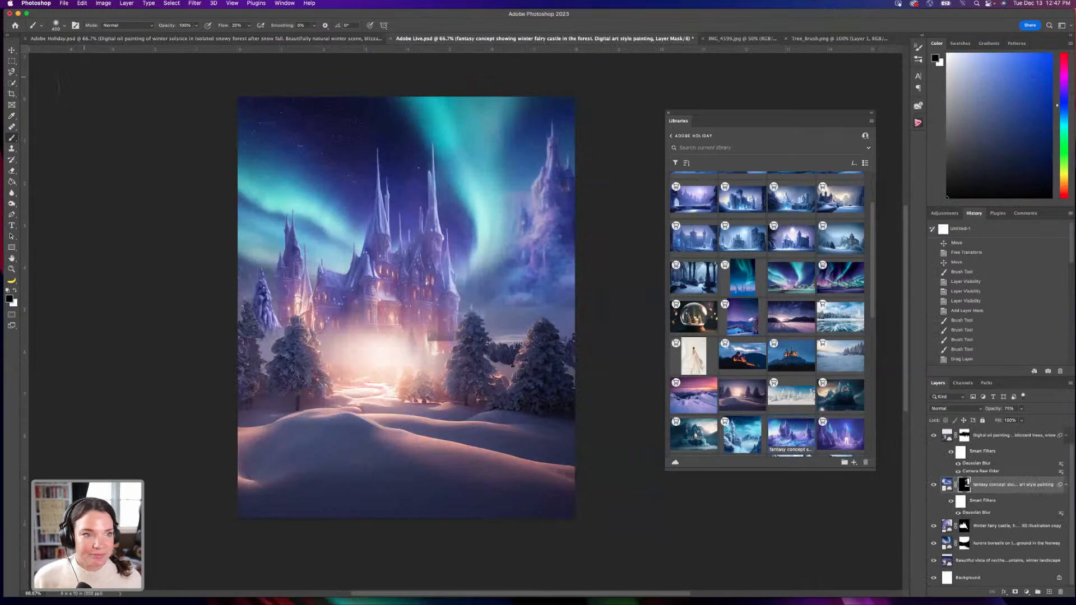
{"action": "key", "text": "v"}
{"action": "left_click_drag", "start_coordinate": [554, 243], "coordinate": [554, 239]}
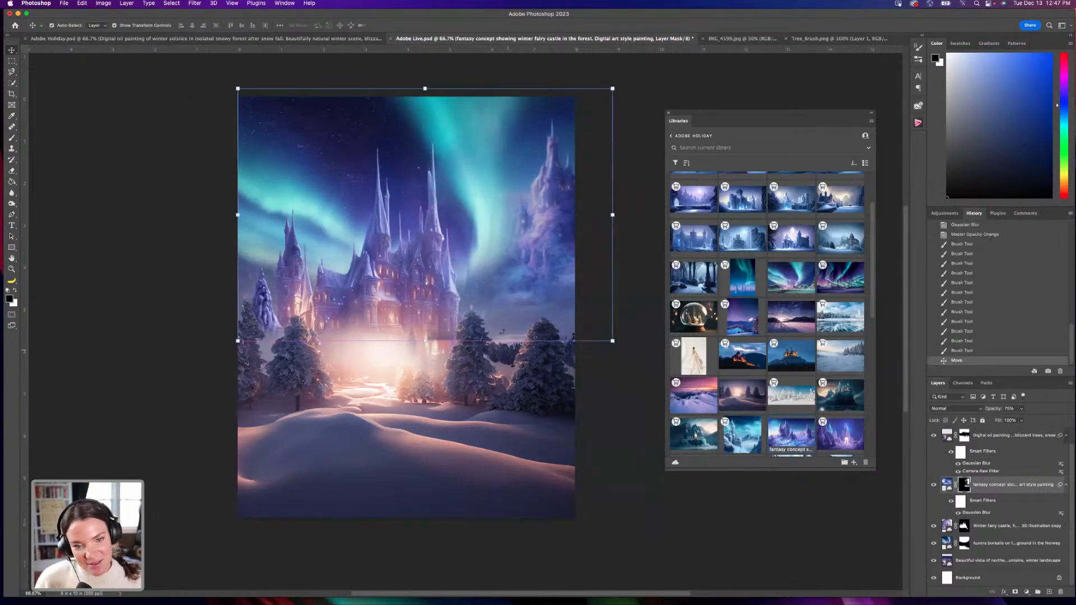
{"action": "left_click", "coordinate": [513, 363]}
{"action": "left_click", "coordinate": [524, 293]}
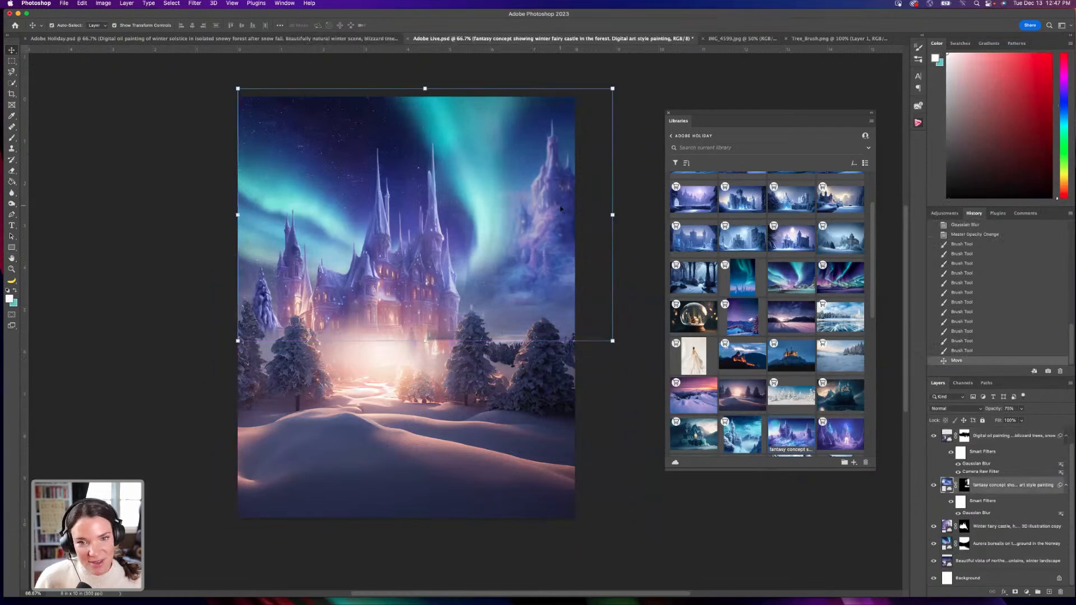
Paint black on the fantasy castle's mask to remove its leftover edge at the base of the main castle's right side.
{"action": "left_click", "coordinate": [11, 138]}
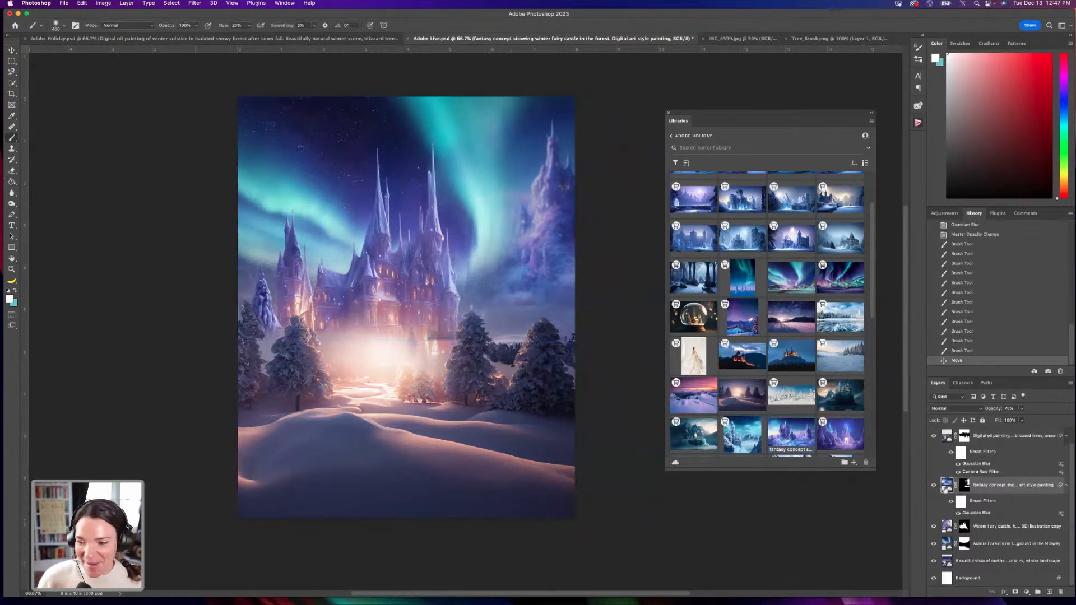
{"action": "left_click", "coordinate": [965, 485]}
{"action": "left_click_drag", "start_coordinate": [443, 336], "coordinate": [420, 342]}
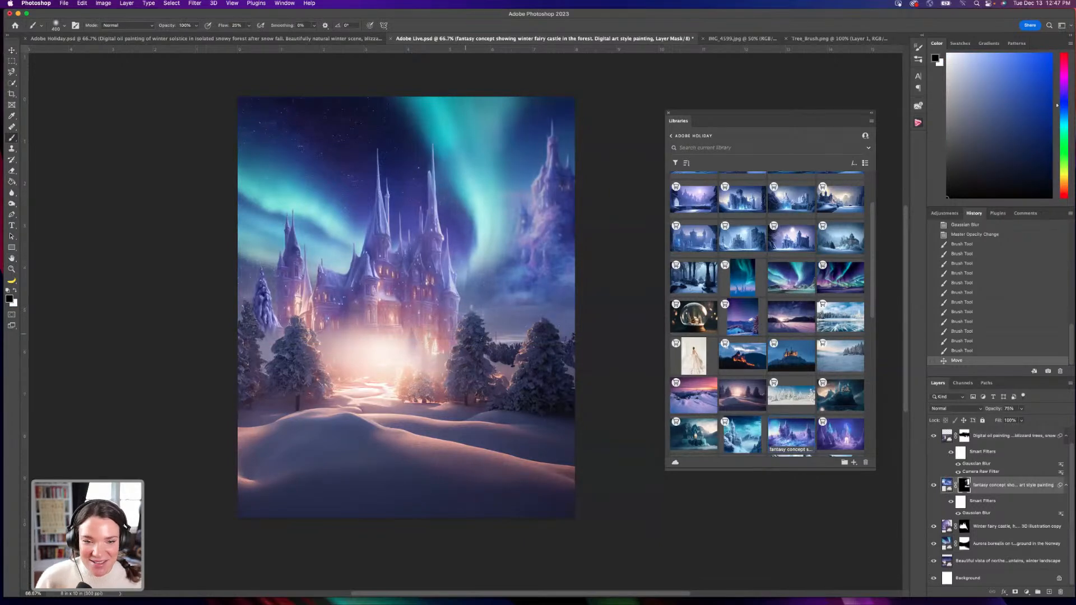
{"action": "left_click_drag", "start_coordinate": [454, 303], "coordinate": [448, 291]}
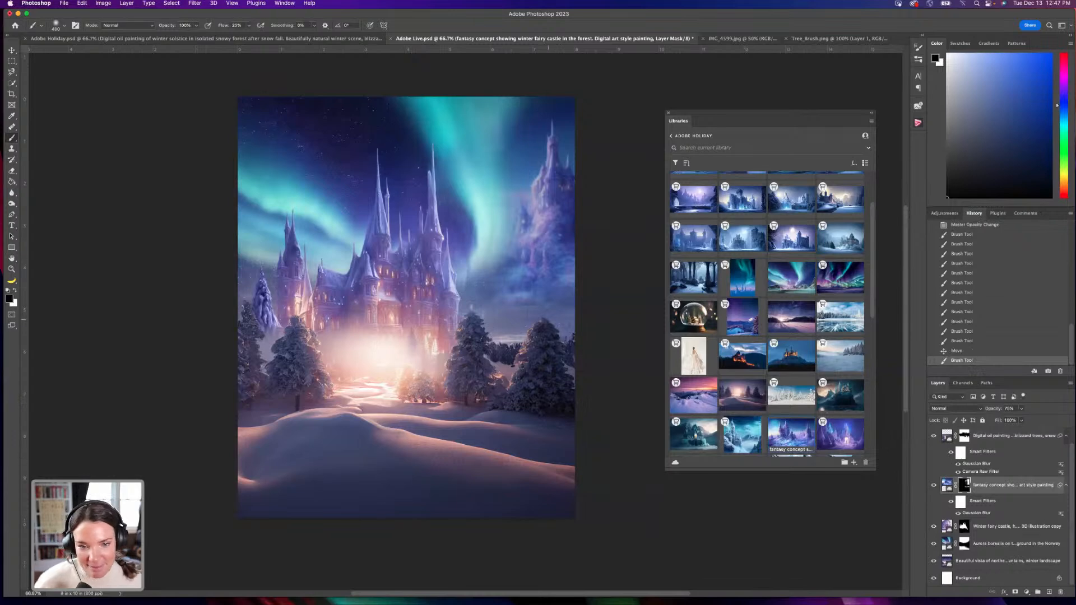
Scale the distant fantasy castle up slightly, reposition it near the canvas's right edge, and select its mask for brush touch-ups.
{"action": "left_click", "coordinate": [12, 50]}
{"action": "left_click_drag", "start_coordinate": [566, 231], "coordinate": [584, 229]}
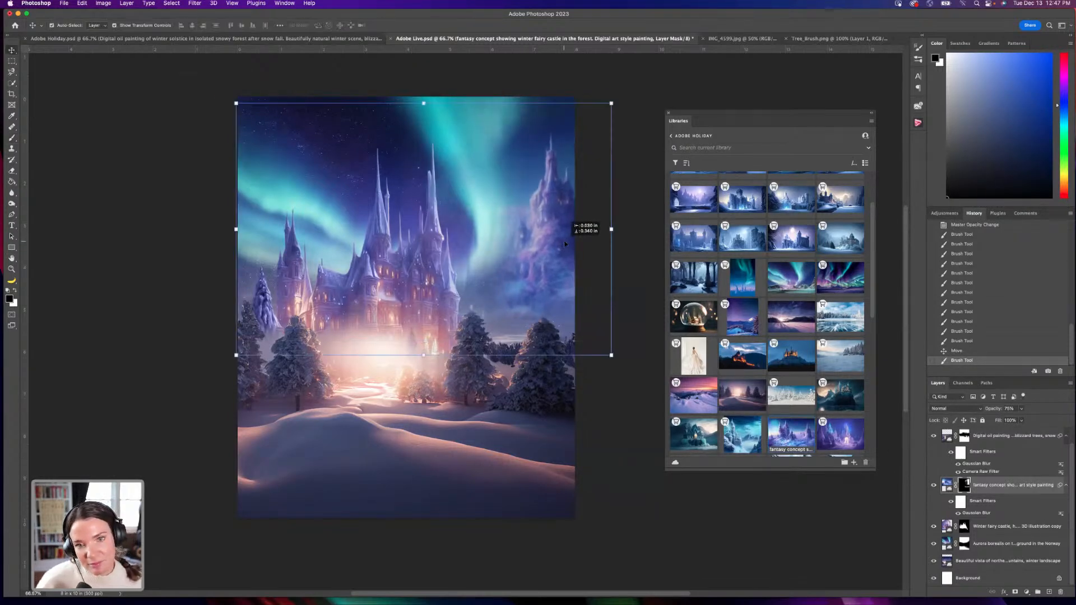
{"action": "left_click", "coordinate": [612, 103]}
{"action": "left_click_drag", "start_coordinate": [612, 103], "coordinate": [651, 75]}
{"action": "left_click_drag", "start_coordinate": [556, 234], "coordinate": [533, 245]}
{"action": "left_click", "coordinate": [12, 139]}
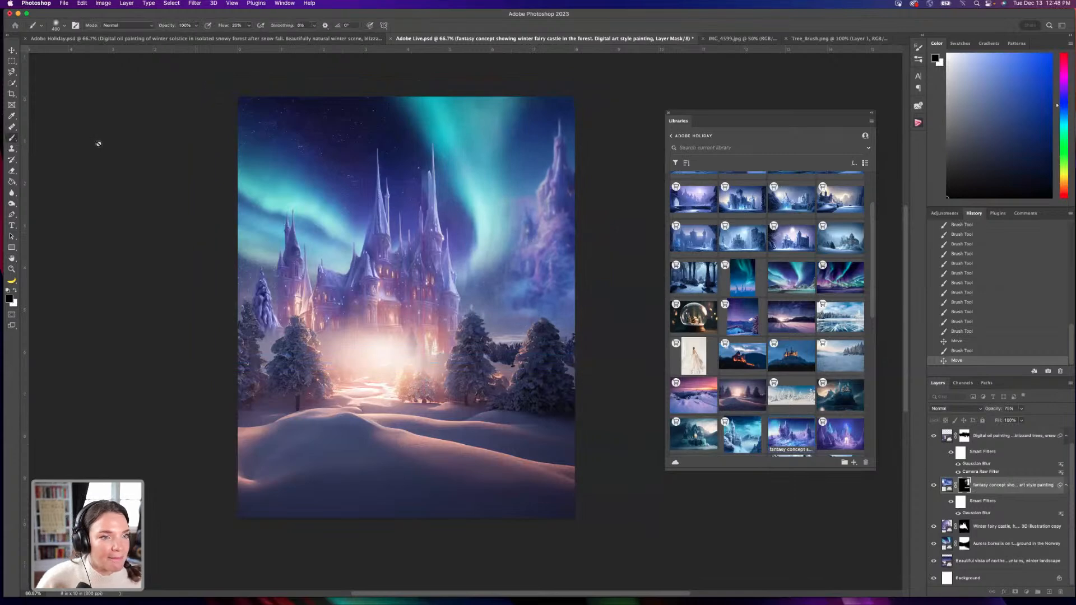
{"action": "left_click", "coordinate": [964, 485]}
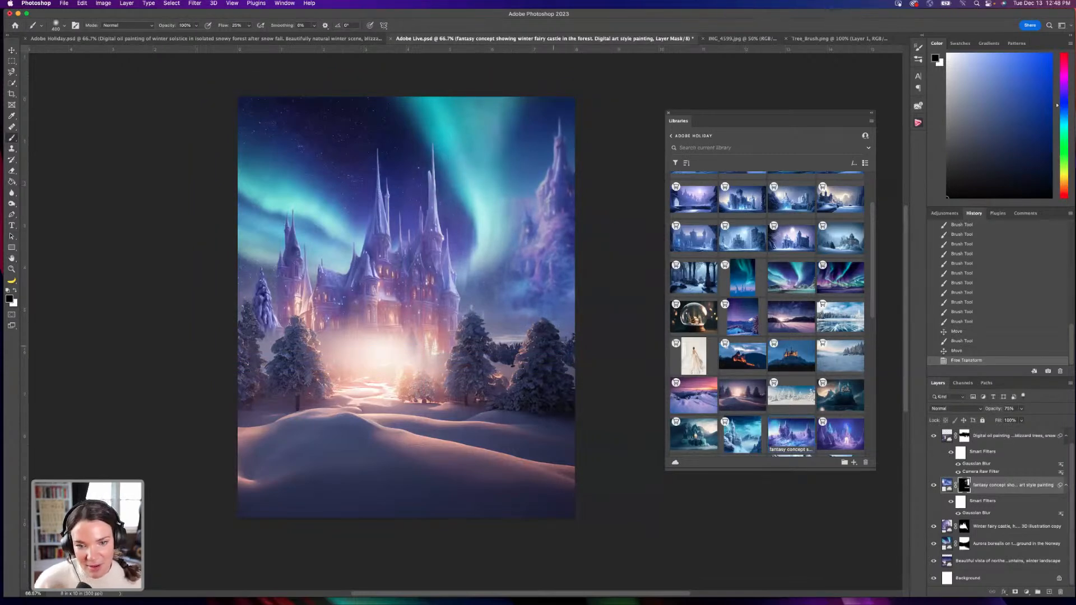
Scale the snowy forest foreground layer up to about 110% and shift it slightly so its trees frame the castle.
{"action": "left_click", "coordinate": [11, 50]}
{"action": "left_click", "coordinate": [537, 427]}
{"action": "left_click", "coordinate": [627, 259]}
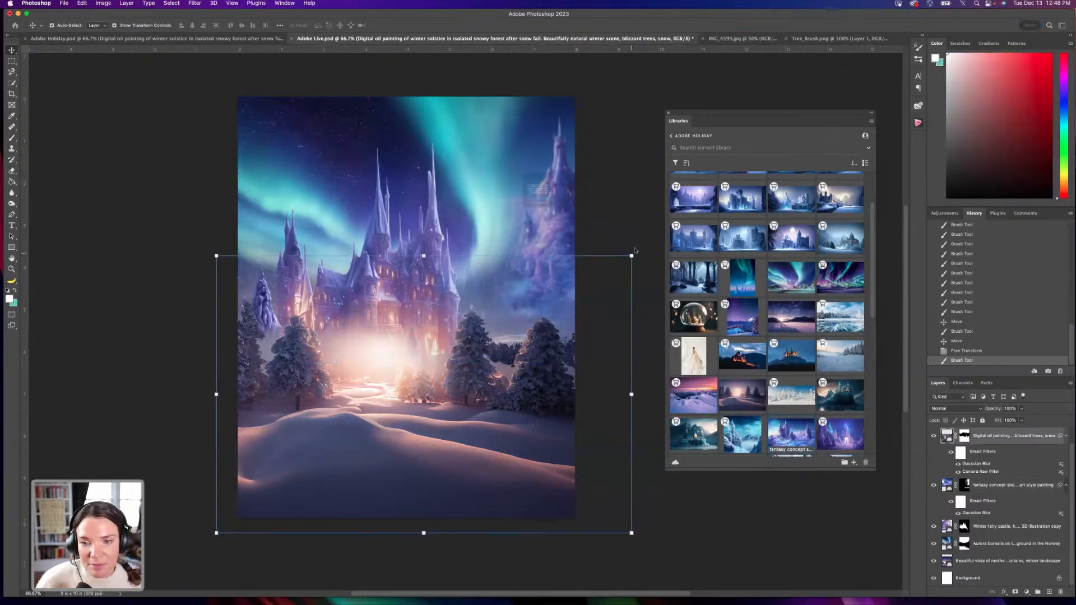
{"action": "left_click", "coordinate": [568, 225]}
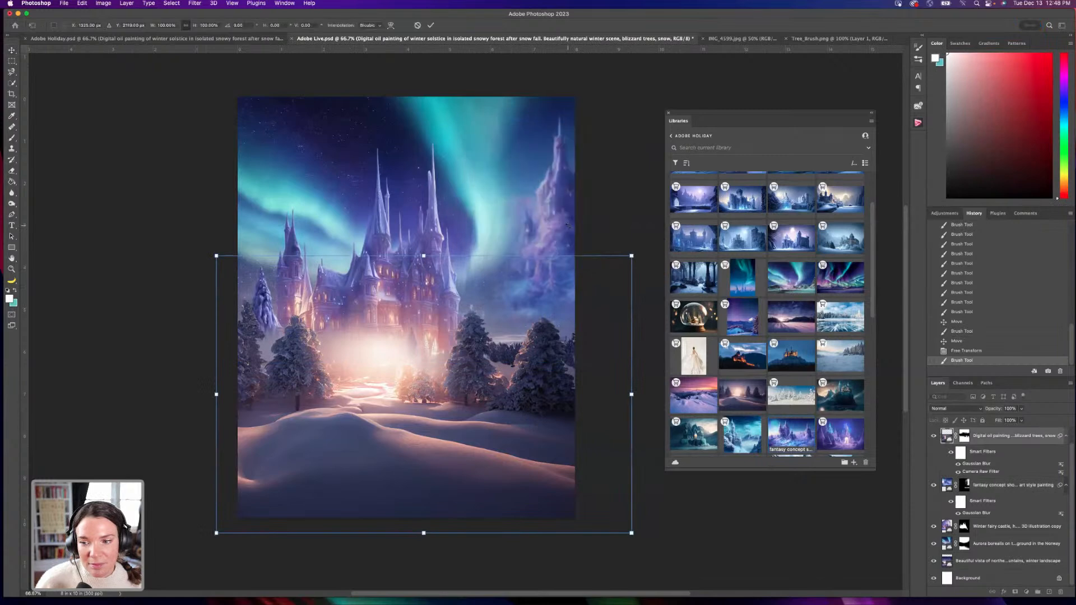
{"action": "left_click_drag", "start_coordinate": [629, 269], "coordinate": [663, 217]}
{"action": "left_click_drag", "start_coordinate": [468, 460], "coordinate": [457, 472]}
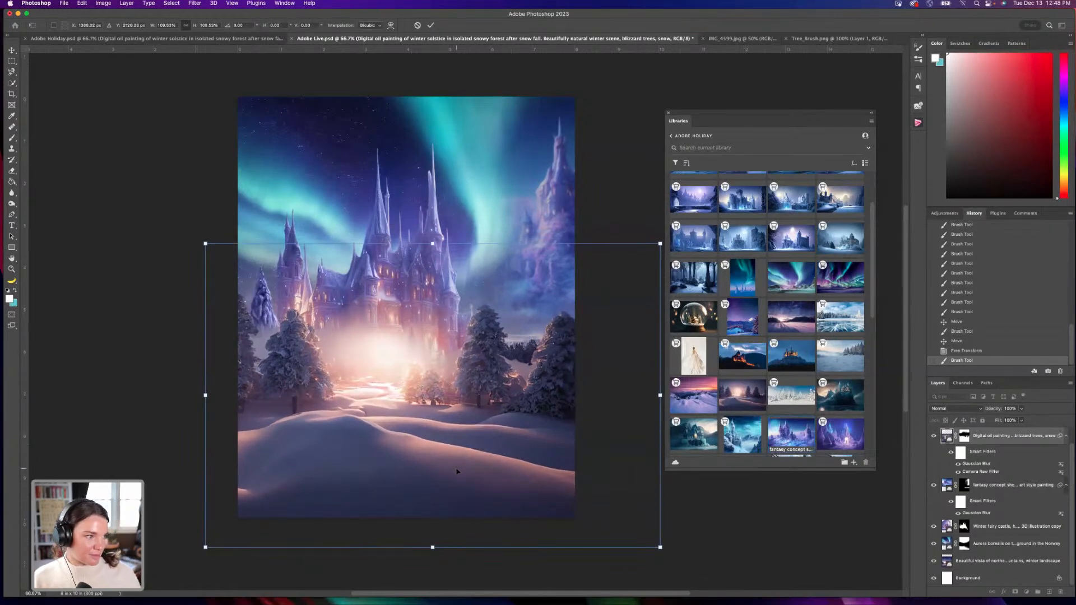
{"action": "key", "text": "Return"}
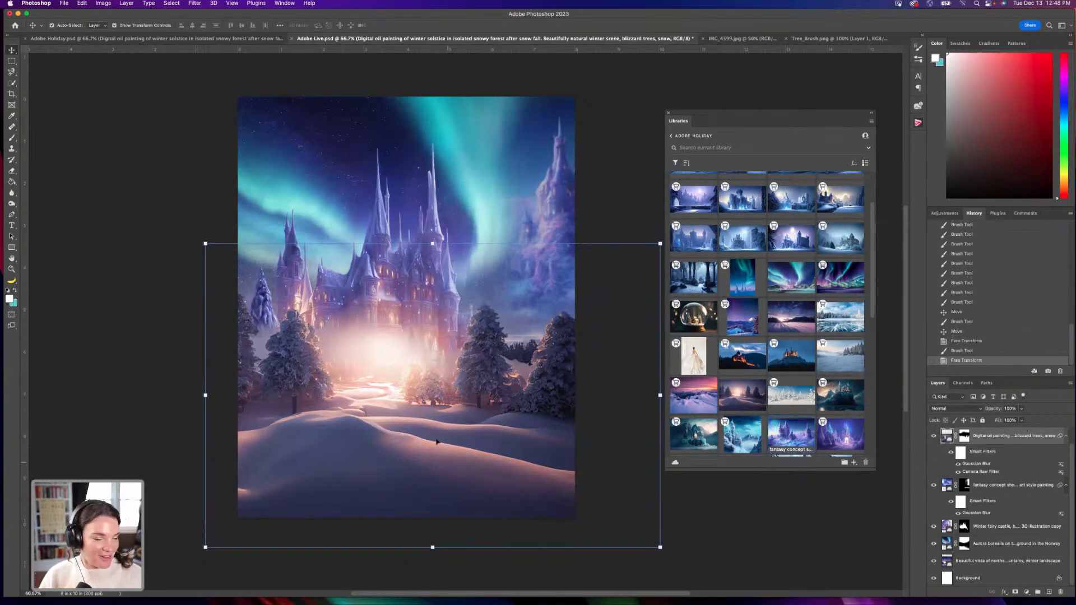
Nudge the snowy forest foreground and fine-tune the main castle's position in the middle of the scene.
{"action": "left_click_drag", "start_coordinate": [414, 457], "coordinate": [428, 453]}
{"action": "left_click", "coordinate": [404, 211]}
{"action": "left_click_drag", "start_coordinate": [382, 214], "coordinate": [376, 213]}
{"action": "left_click_drag", "start_coordinate": [385, 257], "coordinate": [392, 259]}
Compare the composition with the finished Adobe Holiday.psd and return to Adobe Live.psd.
{"action": "left_click", "coordinate": [101, 39]}
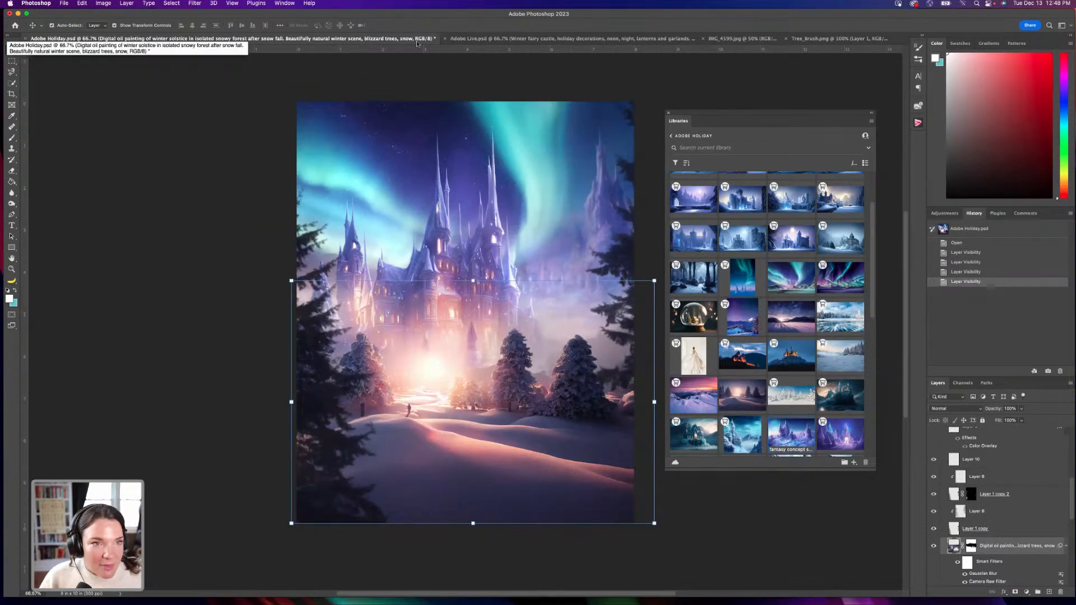
{"action": "left_click", "coordinate": [510, 39]}
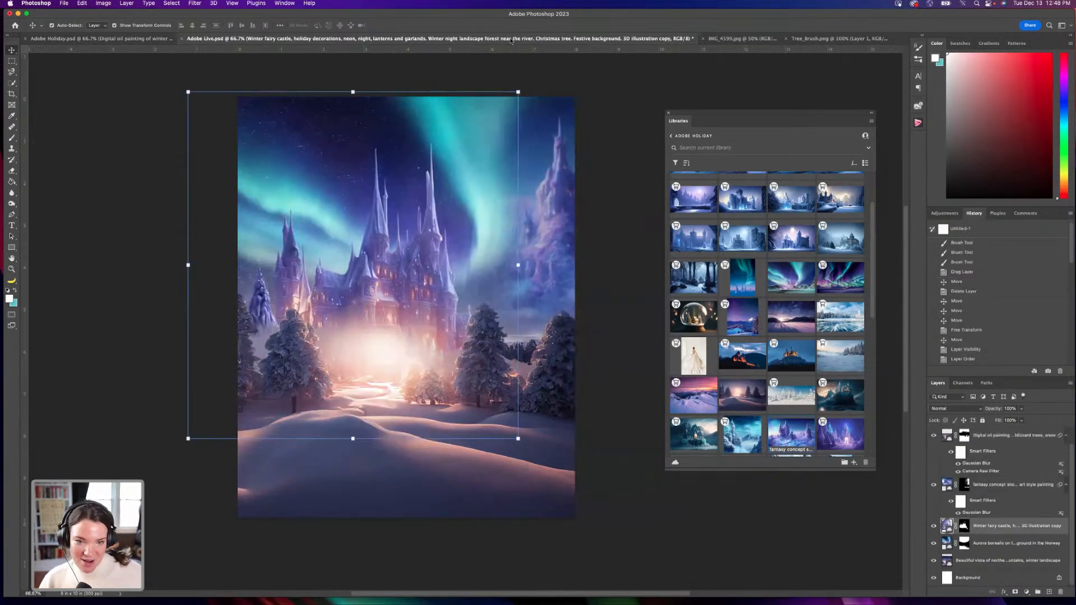
{"action": "left_click", "coordinate": [111, 40]}
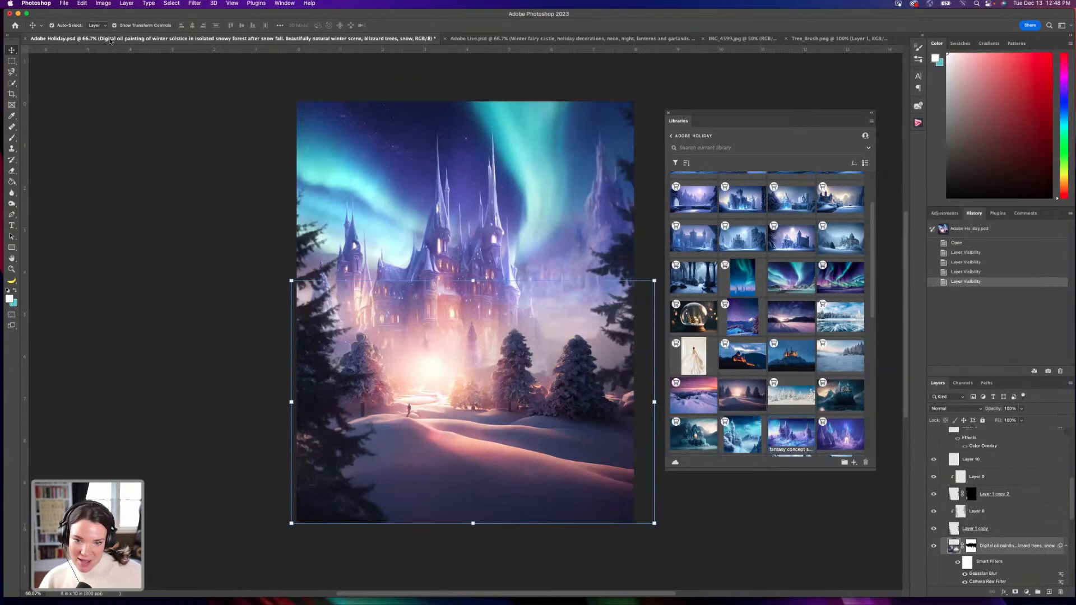
{"action": "left_click", "coordinate": [561, 39]}
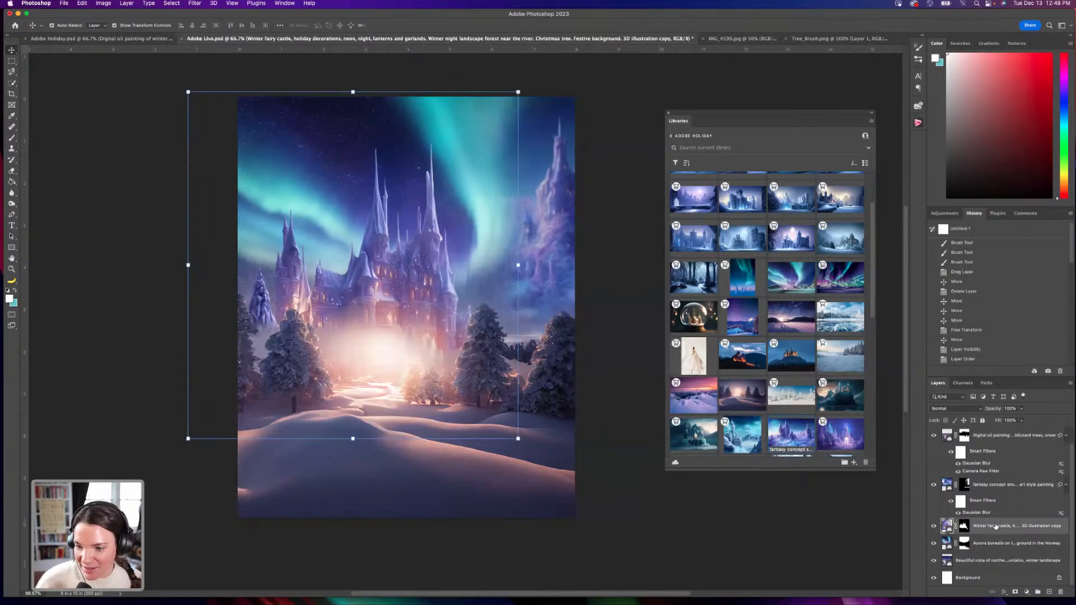
Rename the "Beautiful vista of northern lights" layer as Background.
{"action": "double_click", "coordinate": [981, 564]}
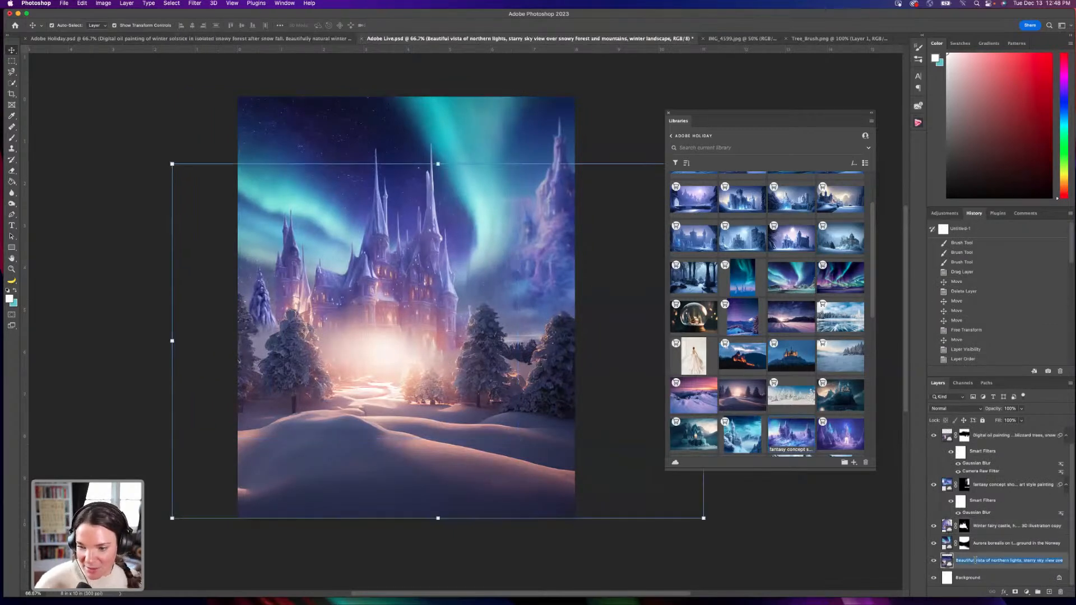
{"action": "type", "text": "Backgrou"}
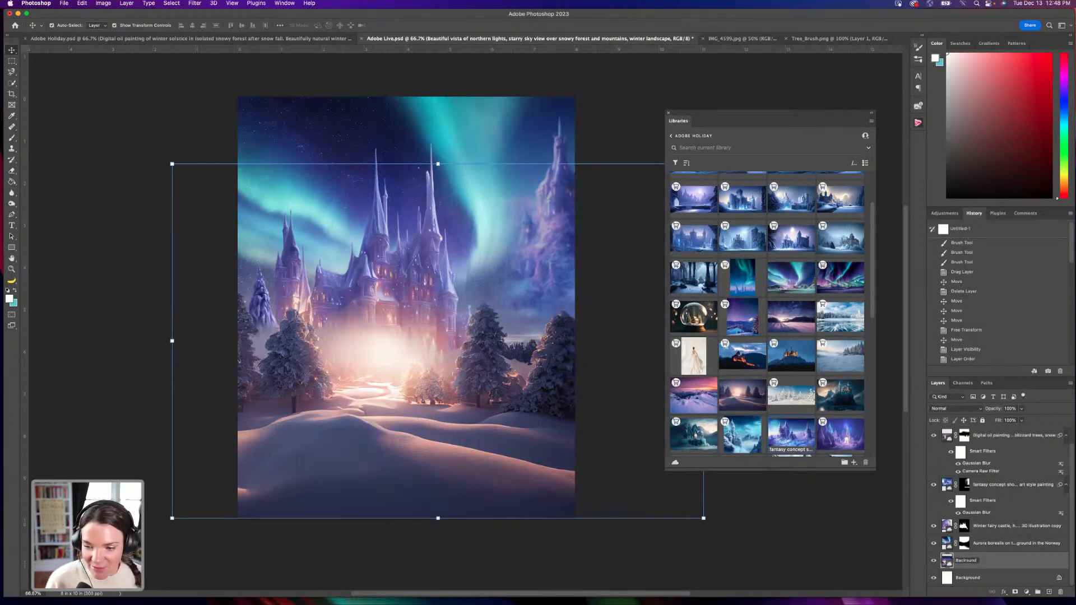
{"action": "key", "text": "BackSpace"}
{"action": "key", "text": "BackSpace"}
{"action": "key", "text": "BackSpace"}
{"action": "key", "text": "BackSpace"}
{"action": "key", "text": "BackSpace"}
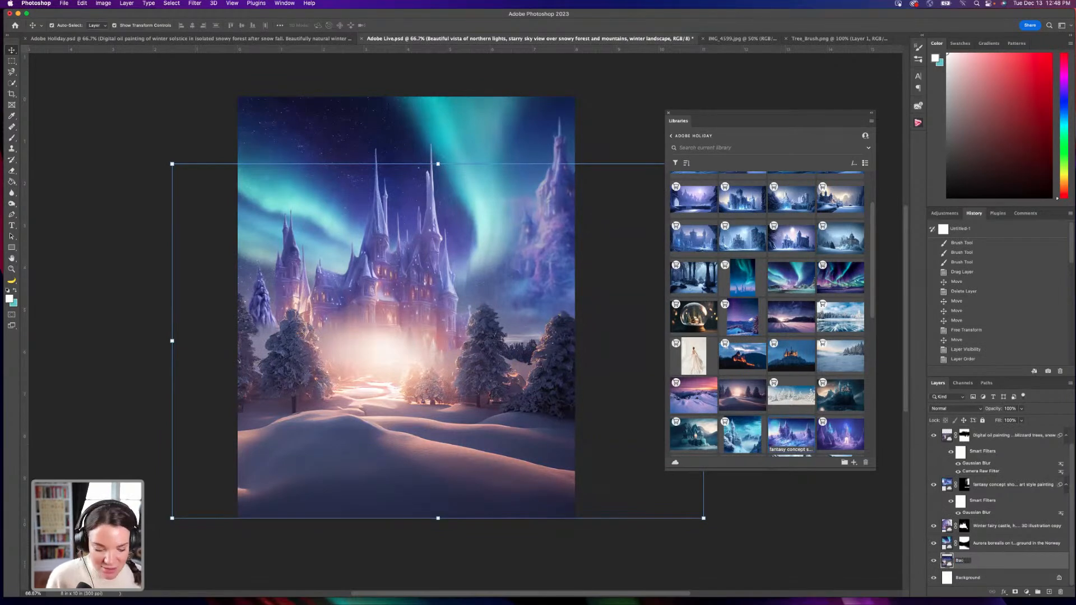
{"action": "type", "text": "ground"}
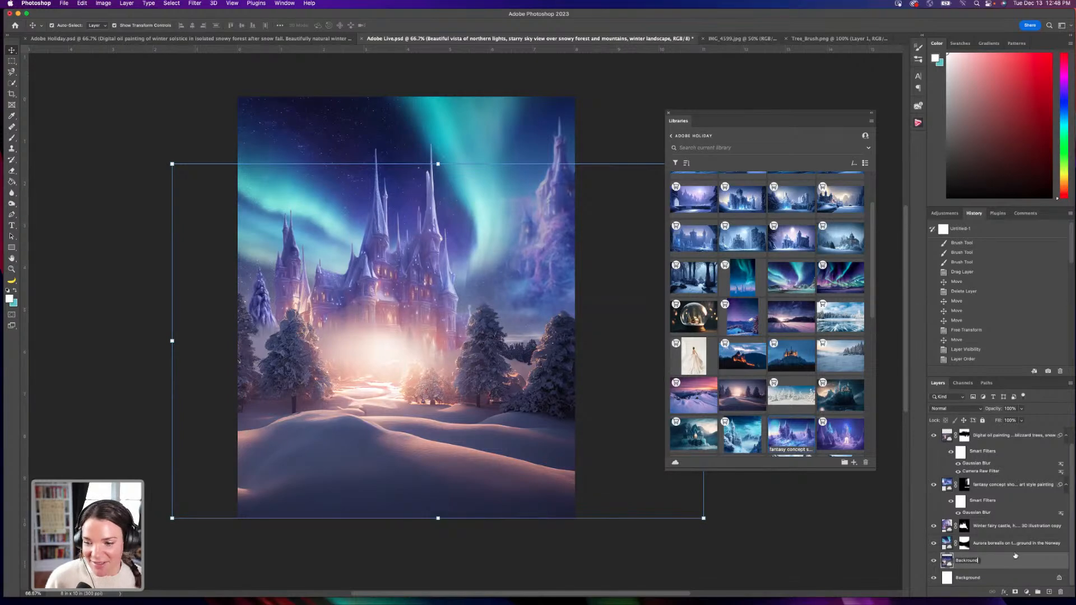
{"action": "key", "text": "Return"}
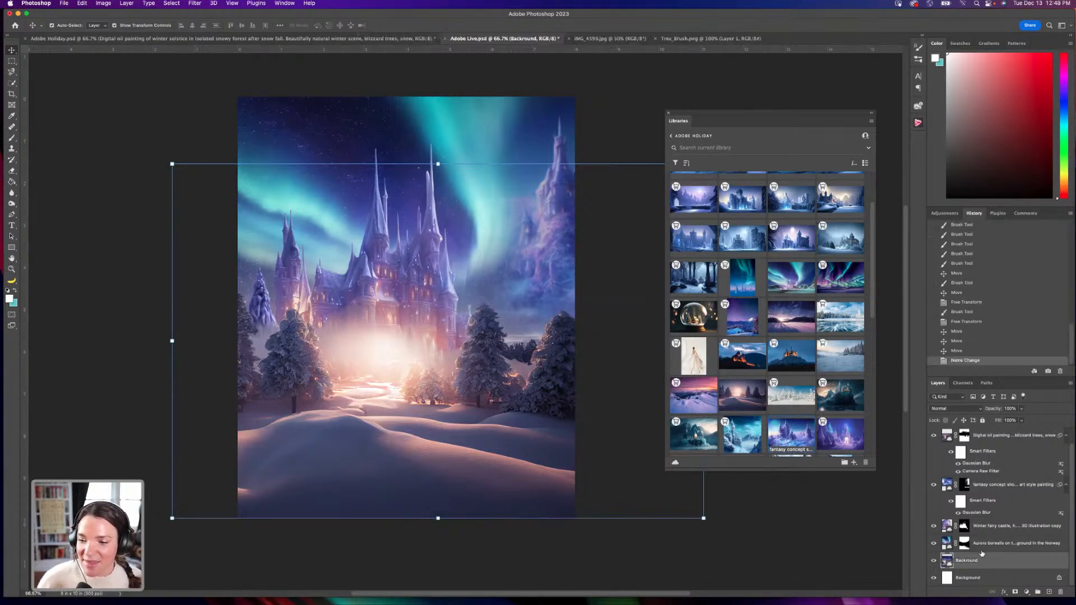
Rename the "Winter fairy castle" layer as Castle.
{"action": "left_click", "coordinate": [993, 551]}
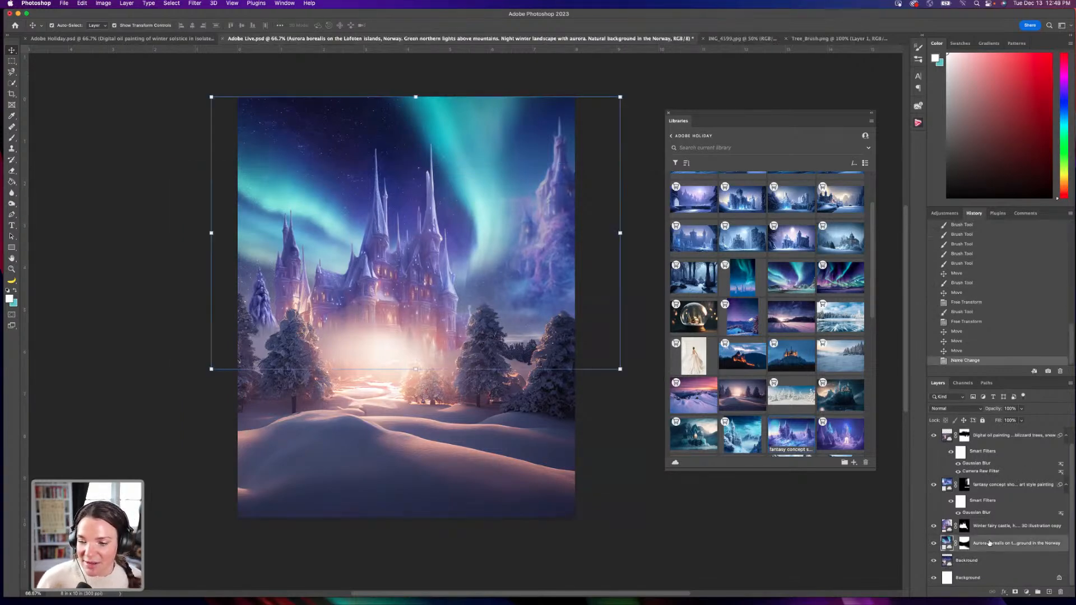
{"action": "double_click", "coordinate": [996, 527]}
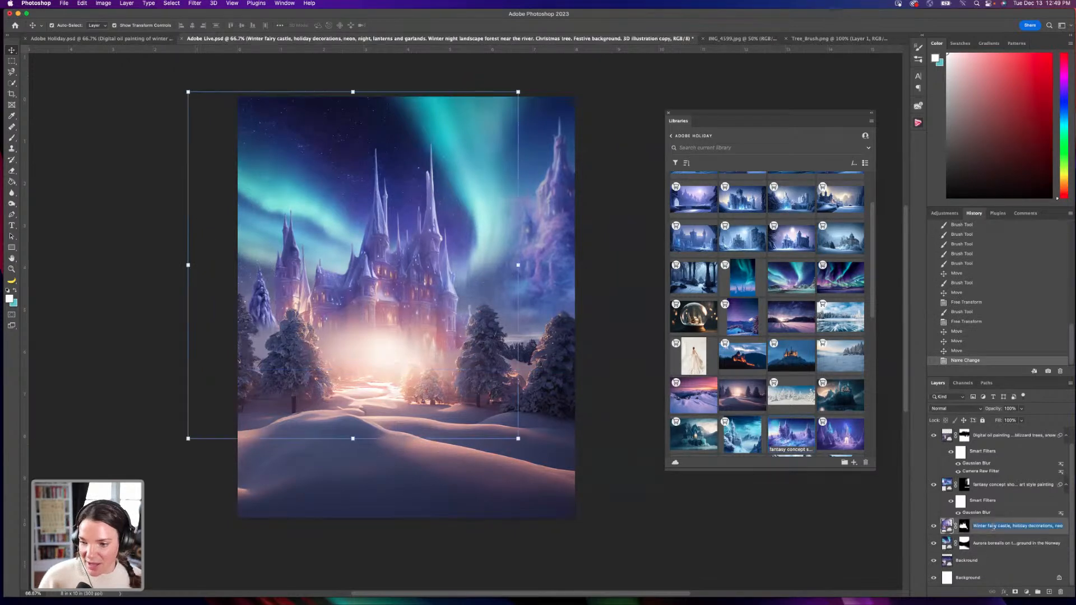
{"action": "type", "text": "Cas"}
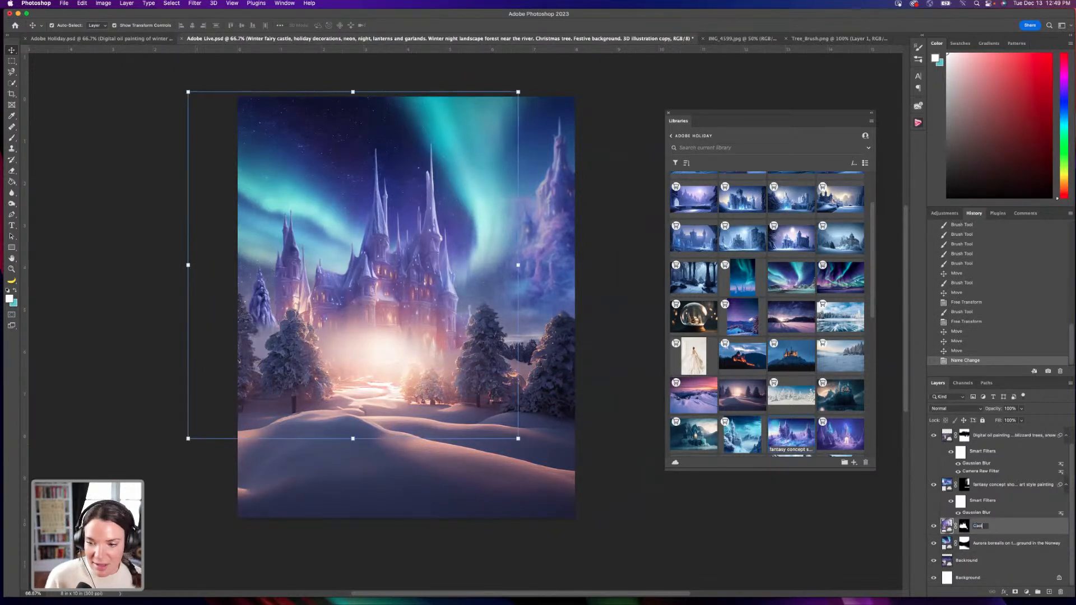
{"action": "type", "text": "tle"}
{"action": "key", "text": "Return"}
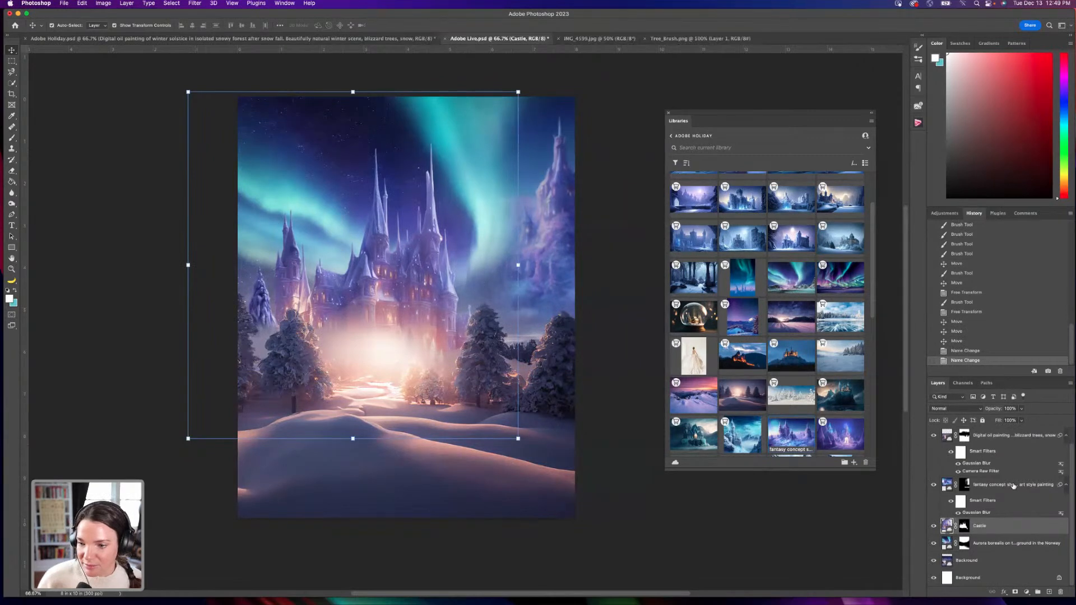
Rename the fantasy concept layer as Background castle and the digital oil painting layer as Trees.
{"action": "double_click", "coordinate": [1013, 485]}
{"action": "type", "text": "Background c"}
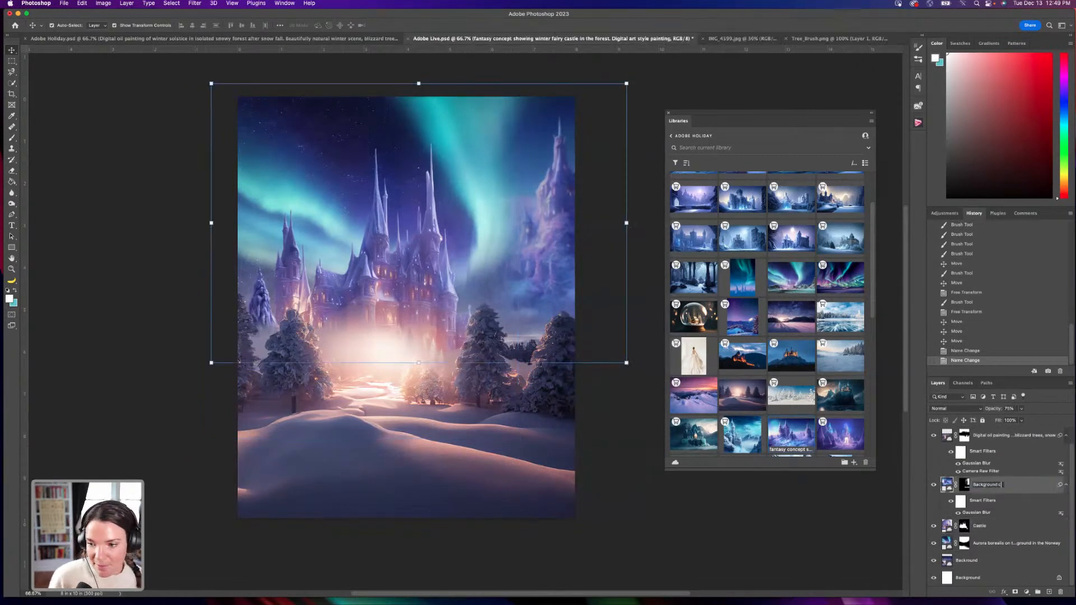
{"action": "type", "text": "astle"}
{"action": "double_click", "coordinate": [1016, 436]}
{"action": "type", "text": "Tre"}
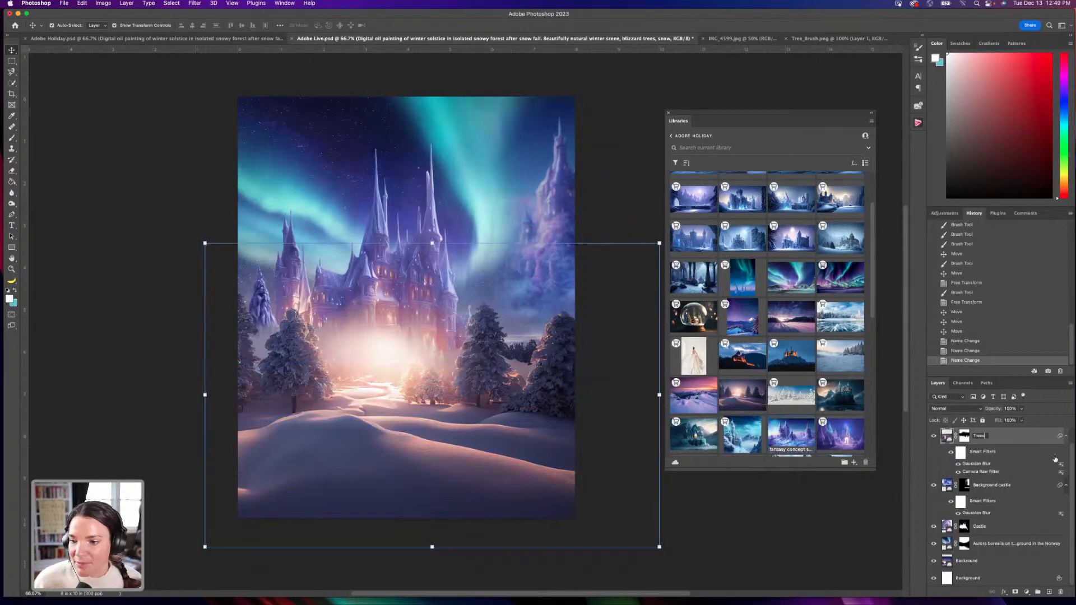
{"action": "type", "text": "es"}
{"action": "key", "text": "Return"}
Check Layer 1 by toggling its visibility, move it below Trees, and clip it to the Background castle layer.
{"action": "key", "text": "super+shift+alt+n"}
{"action": "left_click", "coordinate": [934, 436]}
{"action": "left_click", "coordinate": [934, 436]}
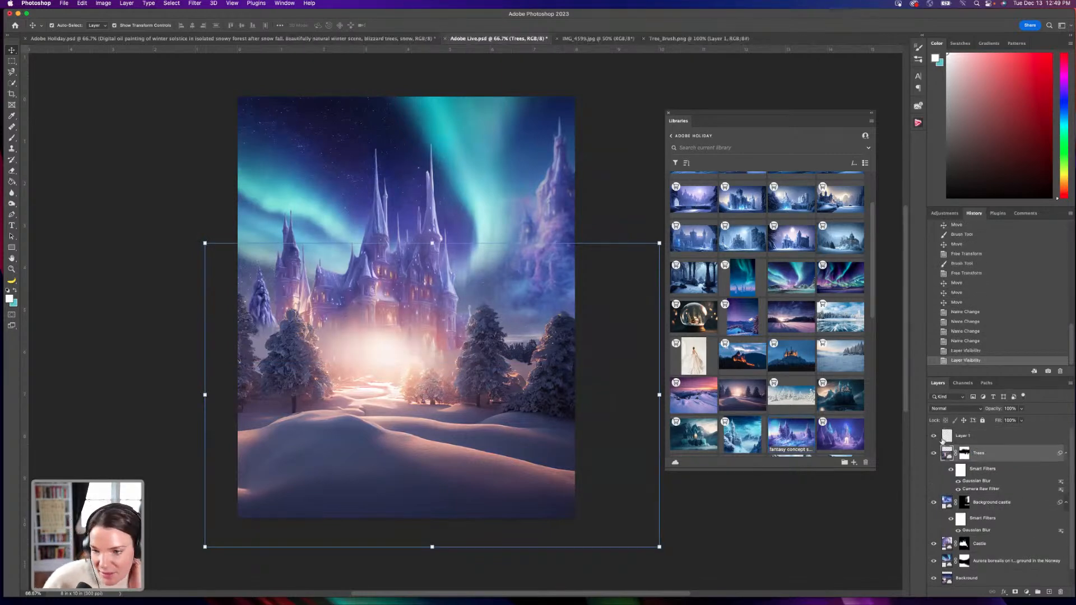
{"action": "mouse_move", "coordinate": [984, 518]}
{"action": "left_mouse_down"}
{"action": "mouse_move", "coordinate": [994, 519]}
{"action": "mouse_move", "coordinate": [989, 500]}
{"action": "left_mouse_up"}
{"action": "right_click", "coordinate": [963, 486]}
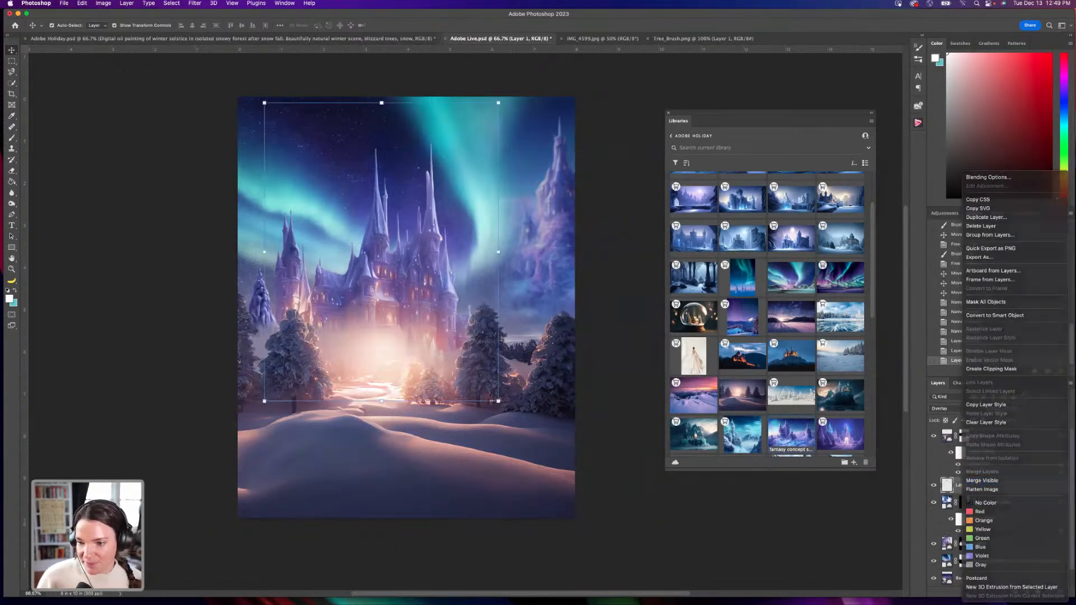
{"action": "left_click", "coordinate": [945, 495]}
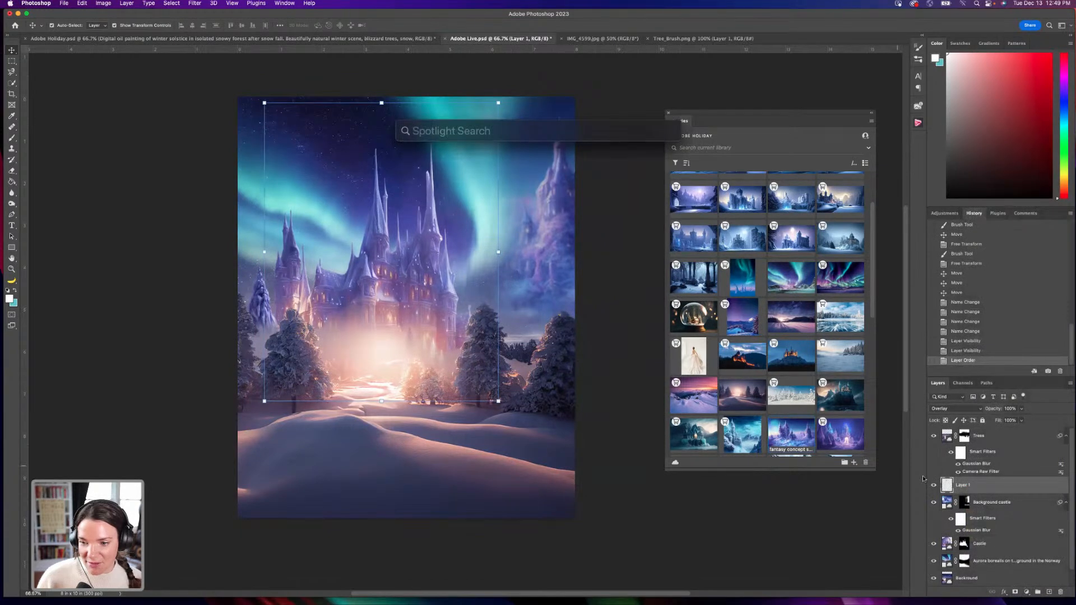
{"action": "left_click", "coordinate": [607, 332], "text": "super"}
{"action": "left_click", "coordinate": [955, 496], "text": "alt"}
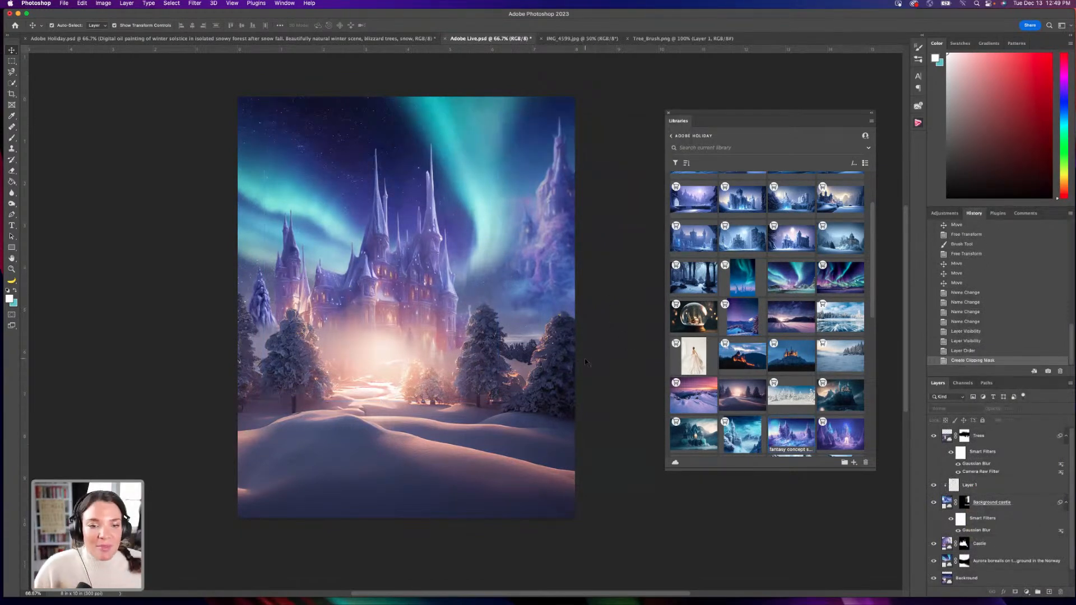
Add a new empty layer directly above the renamed northern lights background, beneath the Aurora borealis layer.
{"action": "left_click", "coordinate": [984, 544]}
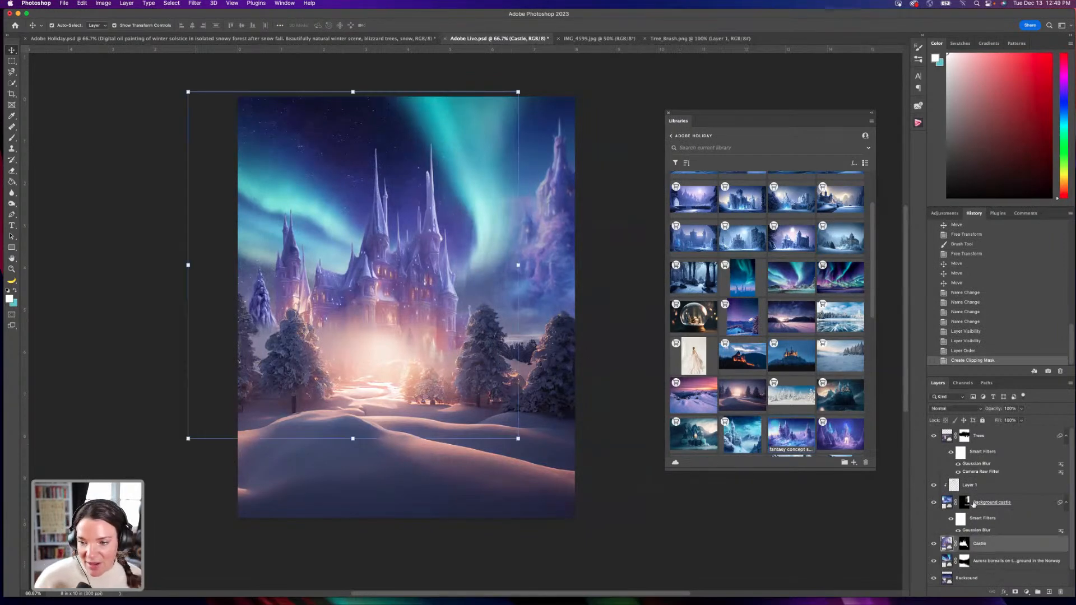
{"action": "left_click", "coordinate": [989, 575]}
{"action": "left_click", "coordinate": [1050, 592]}
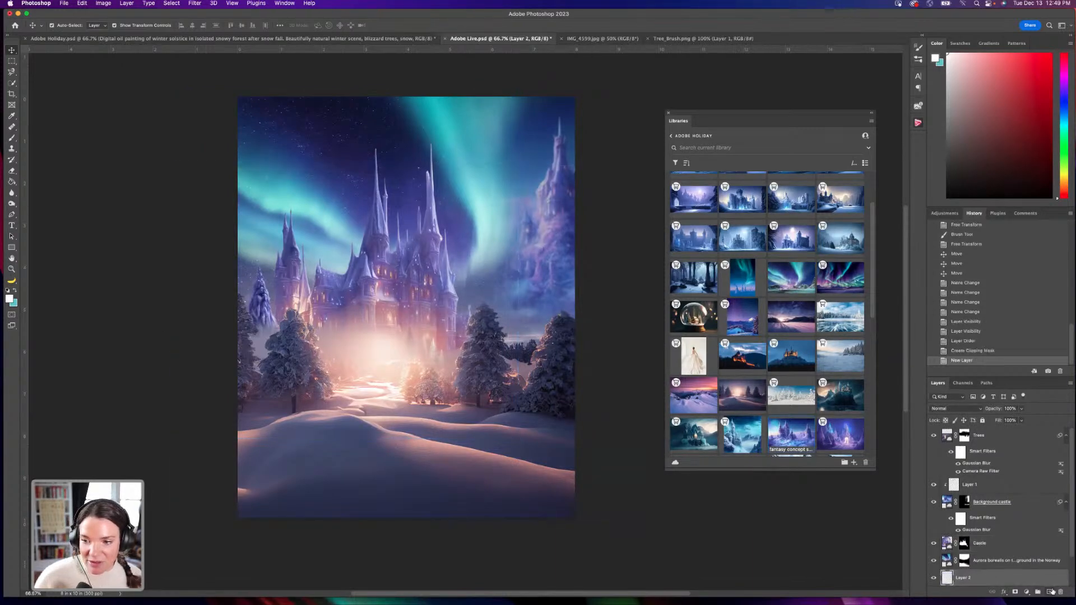
Choose the Fog 6 brush from the Fog Brushes v2 set for painting on the new layer.
{"action": "left_click", "coordinate": [12, 138]}
{"action": "left_click", "coordinate": [64, 26]}
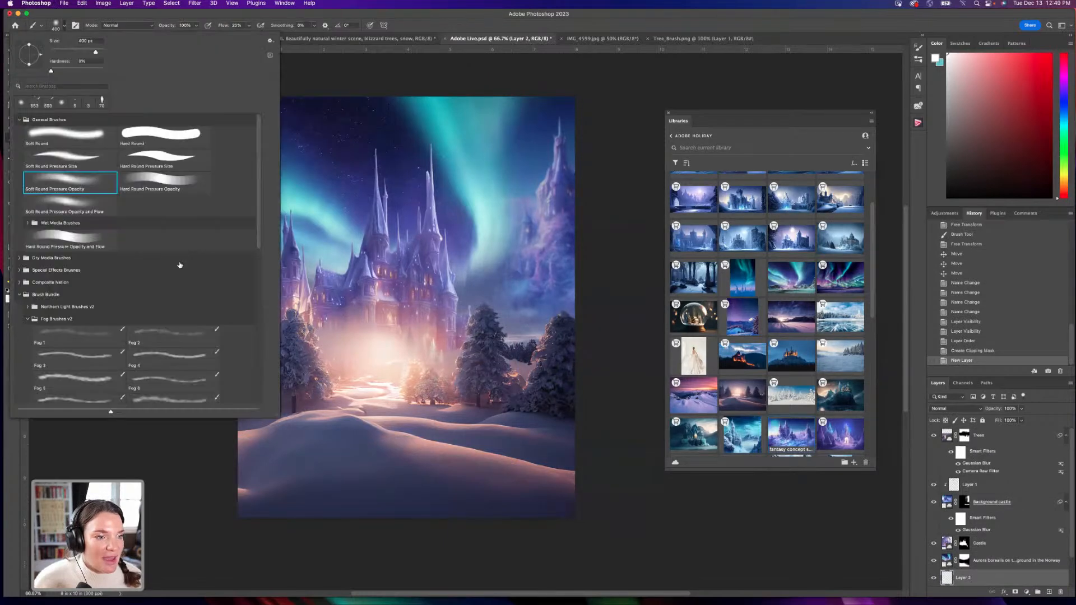
{"action": "scroll", "coordinate": [180, 265], "scroll_direction": "down", "scroll_amount": 3}
{"action": "left_click", "coordinate": [98, 274]}
{"action": "left_click", "coordinate": [92, 261]}
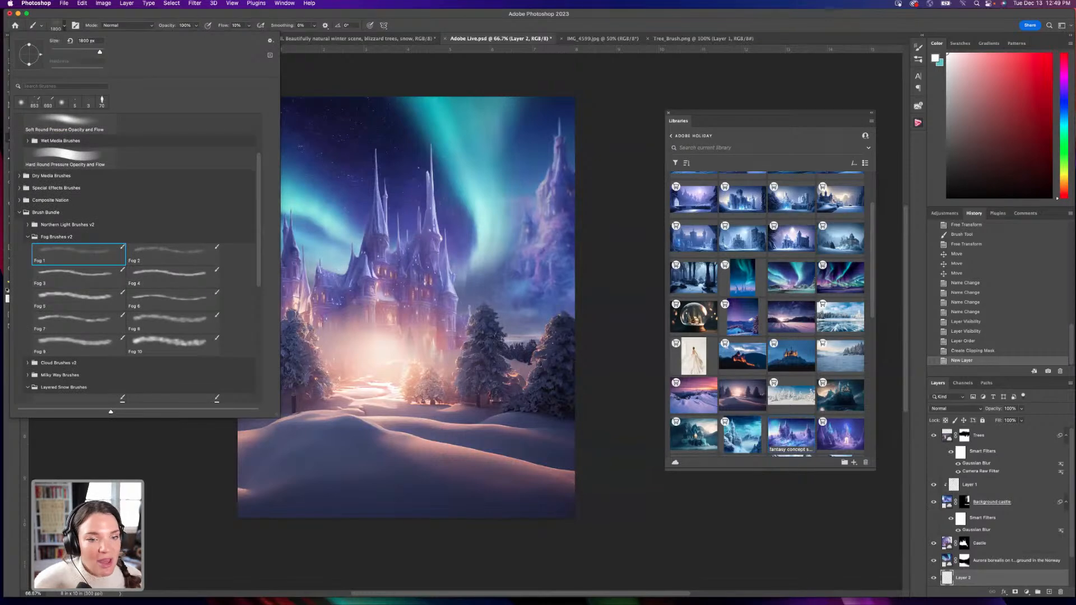
{"action": "left_click", "coordinate": [101, 296]}
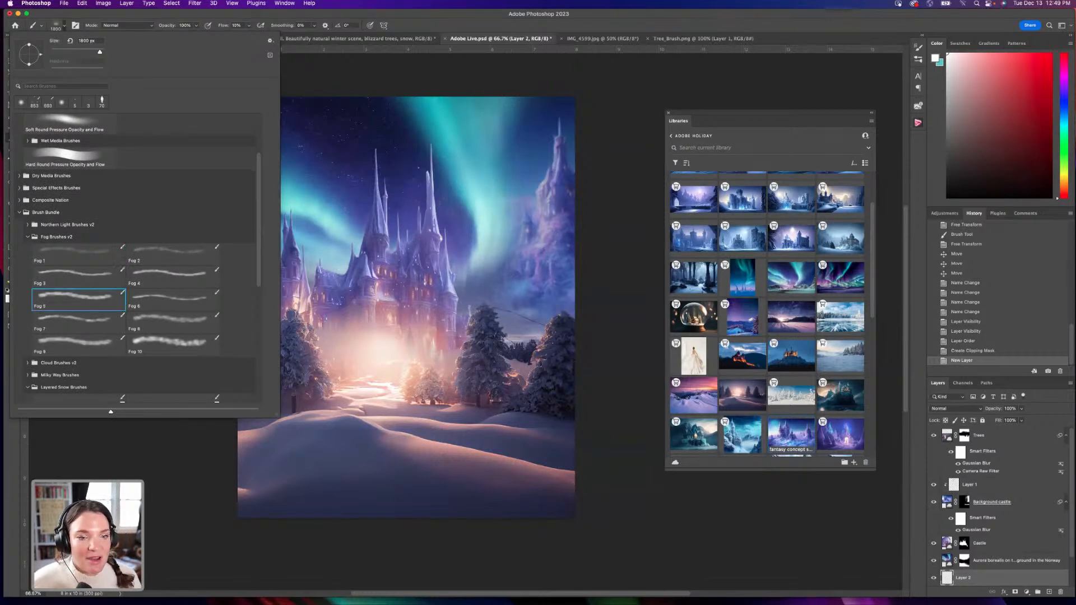
{"action": "left_click", "coordinate": [170, 305]}
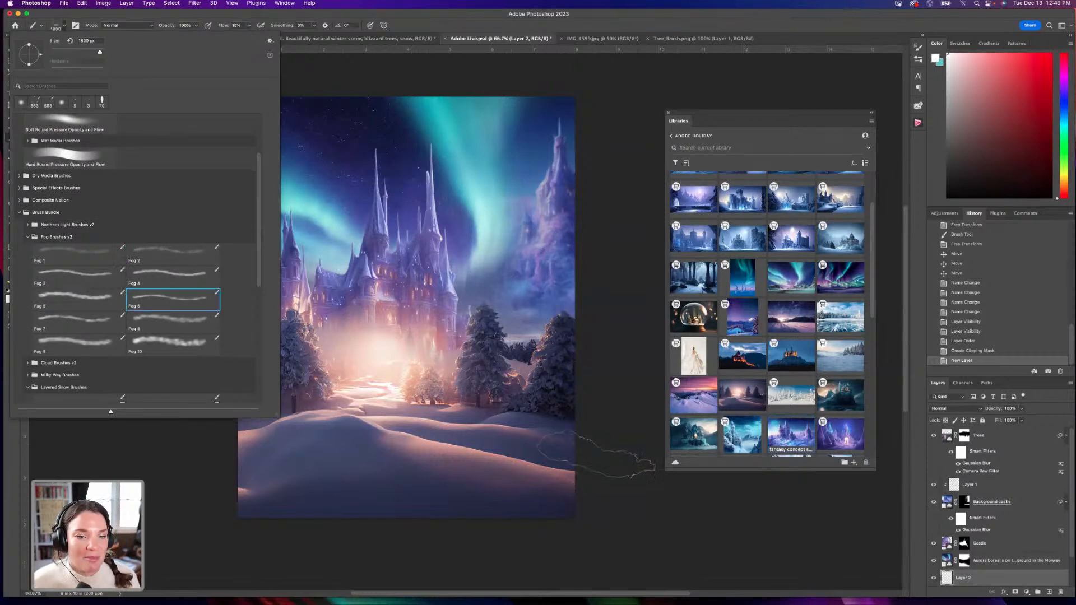
Paint soft fog on Layer 2 between the trees beneath the distant castle, first in white, then in a mauve sampled from the scene.
{"action": "left_click", "coordinate": [540, 303]}
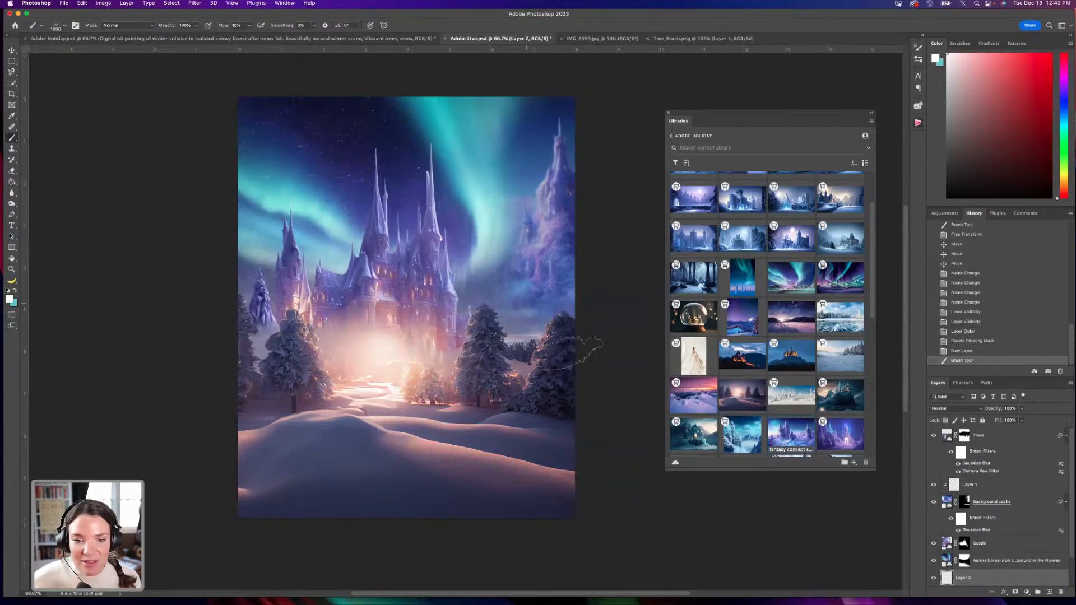
{"action": "left_click", "coordinate": [580, 351]}
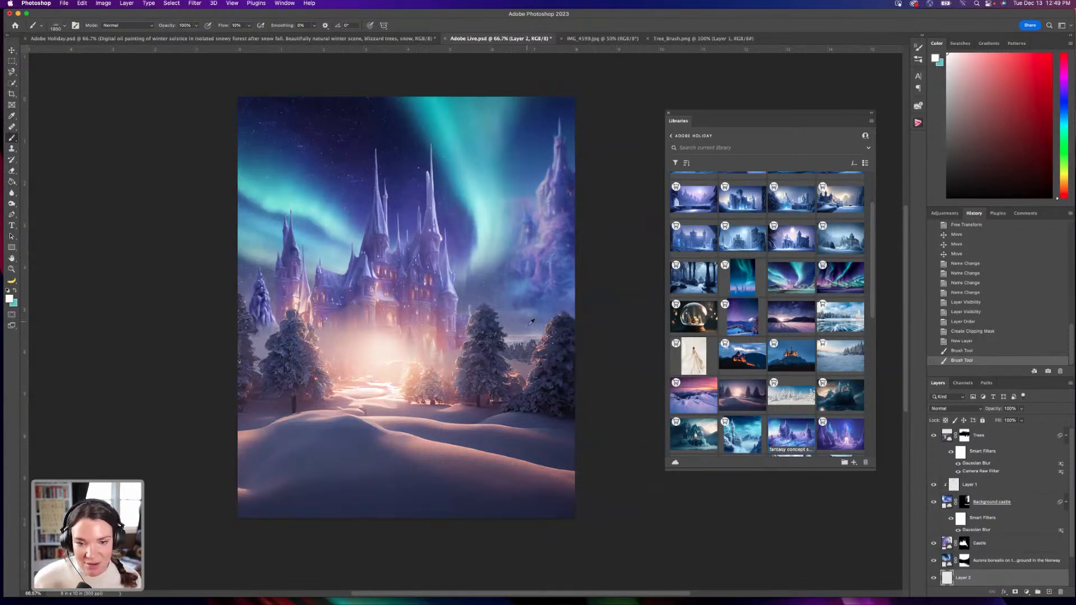
{"action": "left_click", "coordinate": [523, 363], "text": "alt"}
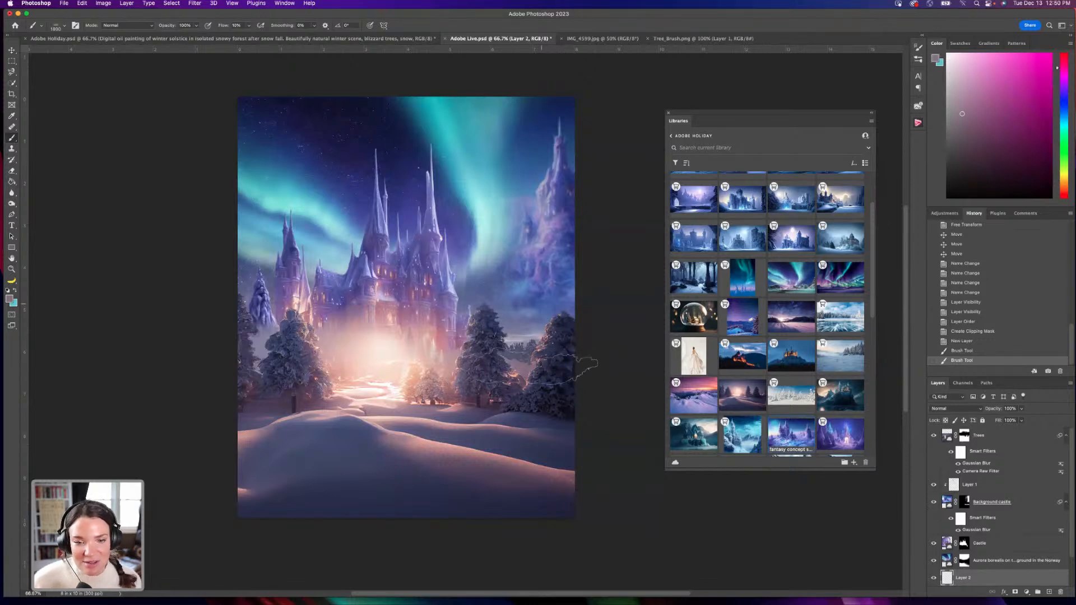
{"action": "left_click", "coordinate": [540, 367]}
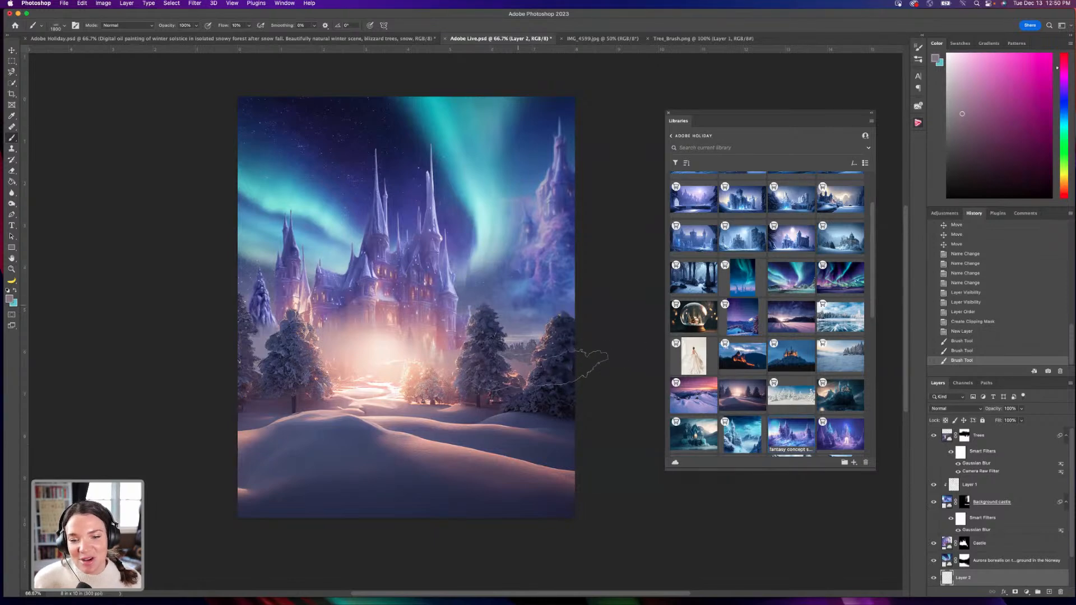
{"action": "left_click", "coordinate": [566, 358]}
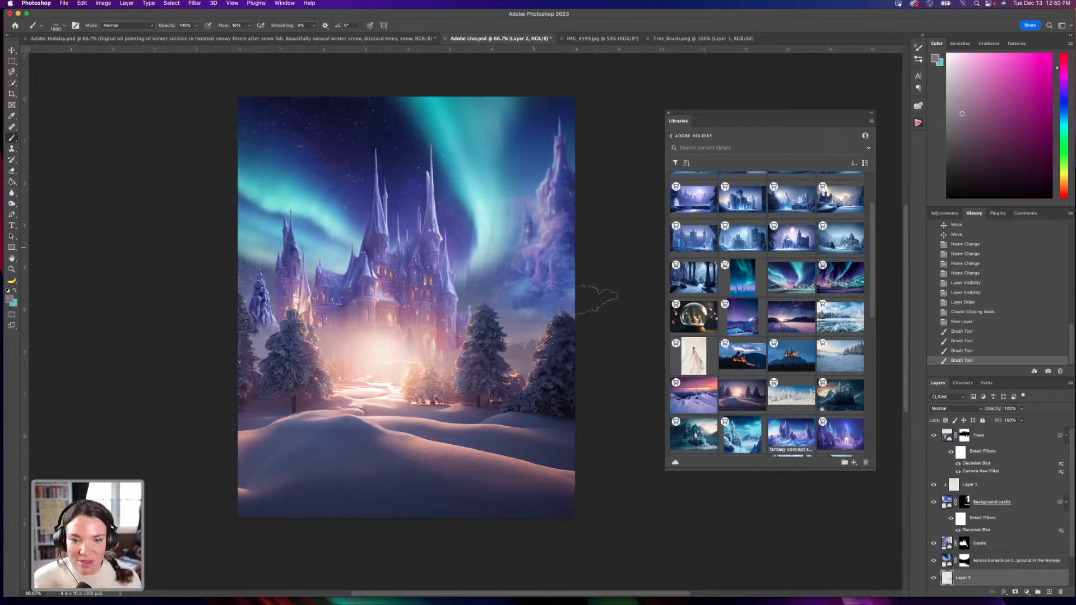
{"action": "left_click", "coordinate": [580, 351]}
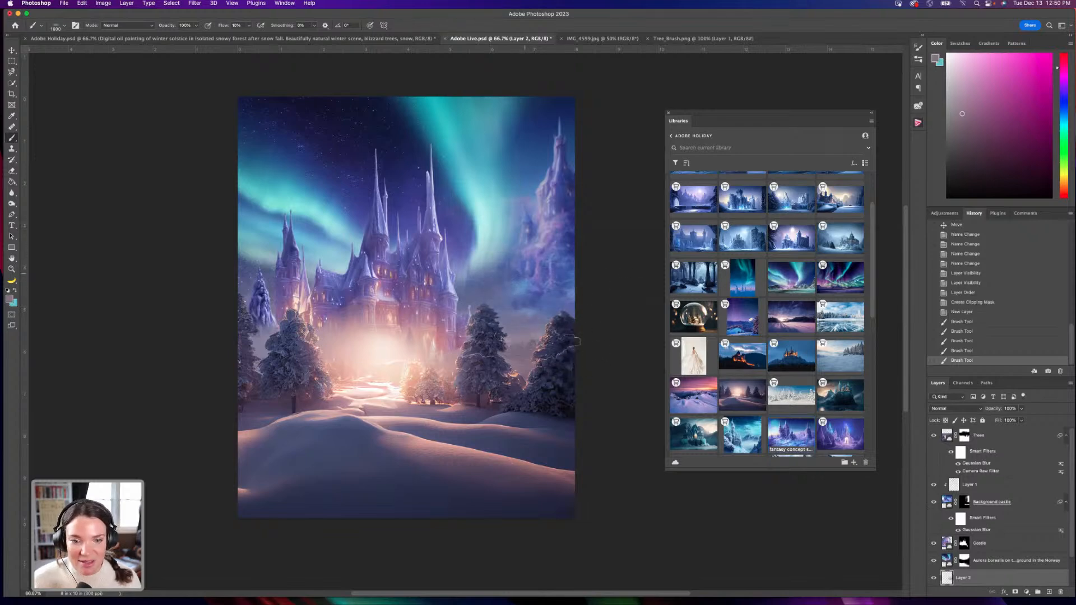
Paint more soft fog on Layer 2 around the trees beneath the distant castle, using mauve, dusty pink and pale glow colours sampled from the scene.
{"action": "left_click", "coordinate": [452, 297]}
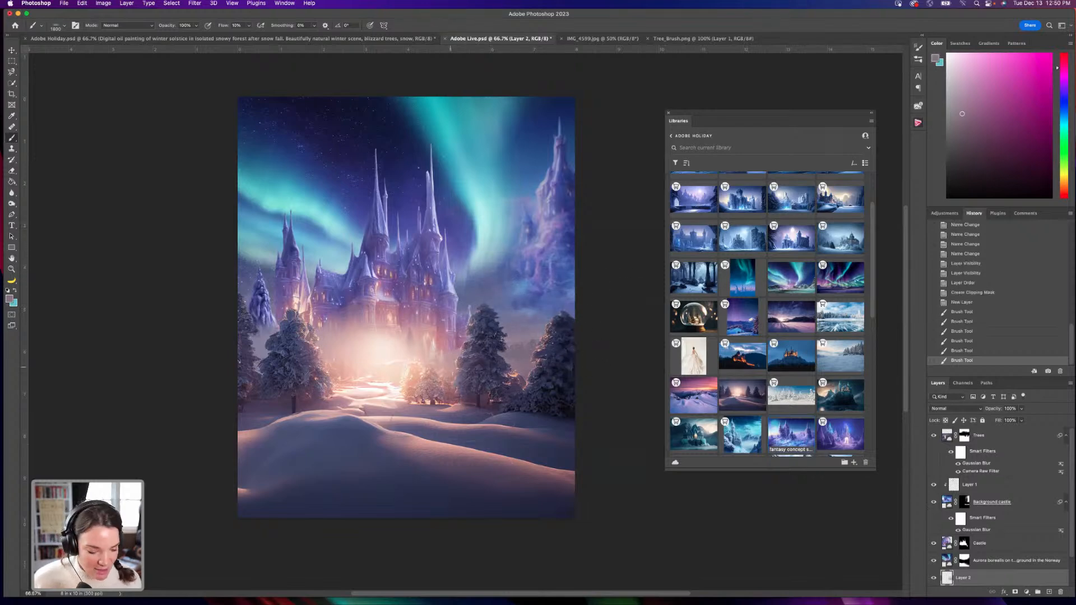
{"action": "left_click", "coordinate": [452, 359], "text": "alt"}
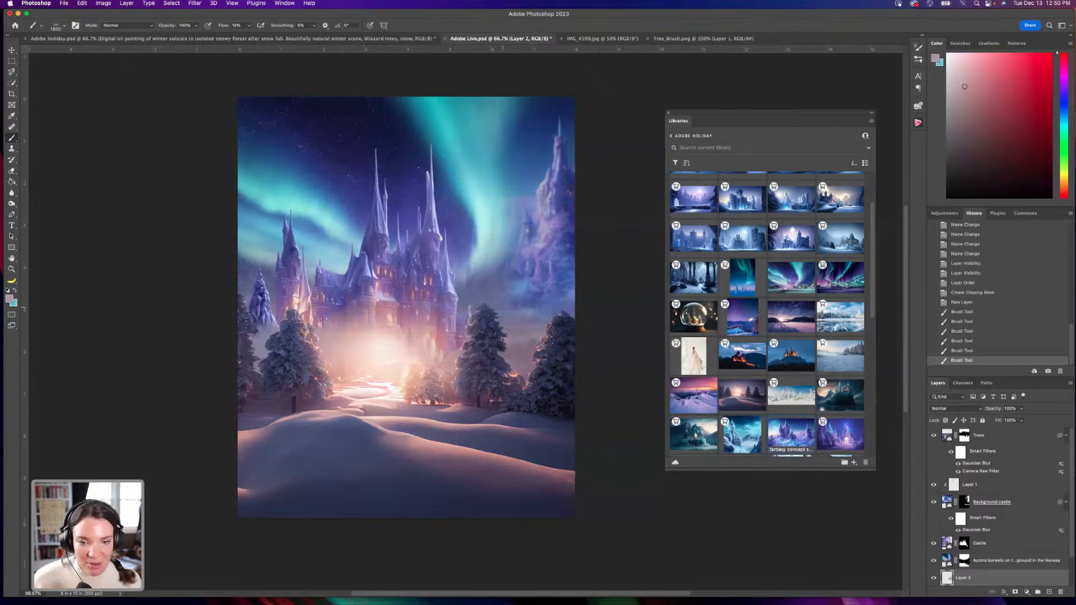
{"action": "left_click", "coordinate": [526, 364], "text": "alt"}
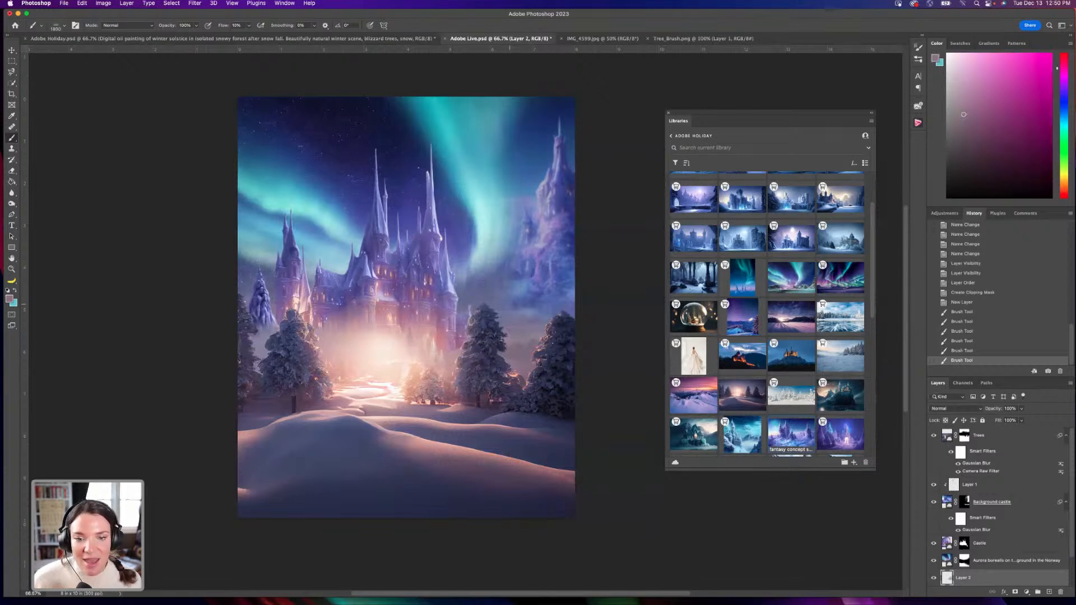
{"action": "left_click", "coordinate": [470, 290]}
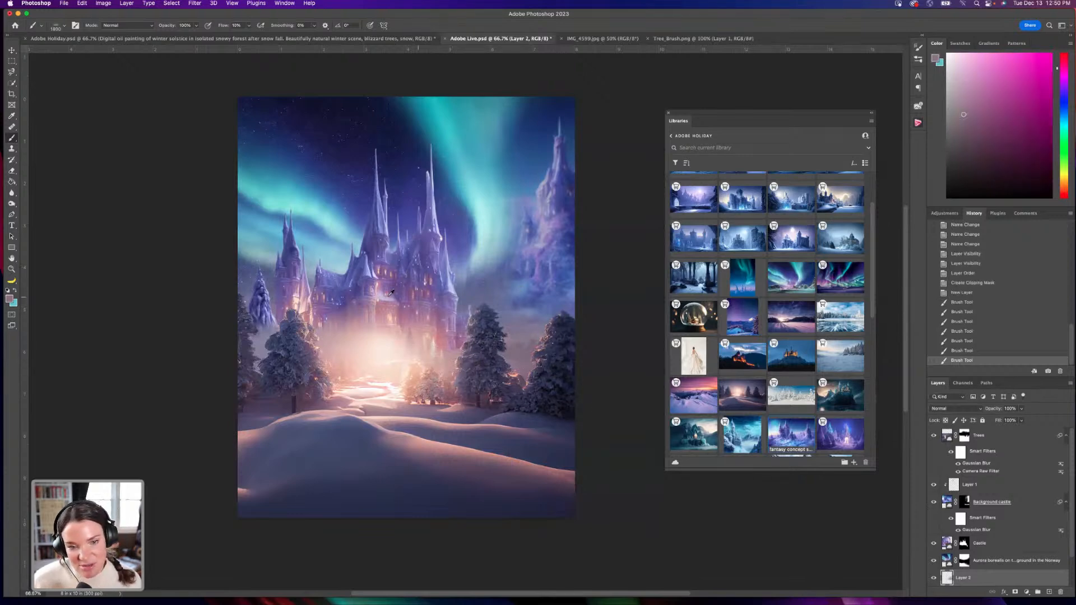
{"action": "left_click", "coordinate": [393, 354], "text": "alt"}
{"action": "left_click", "coordinate": [481, 339]}
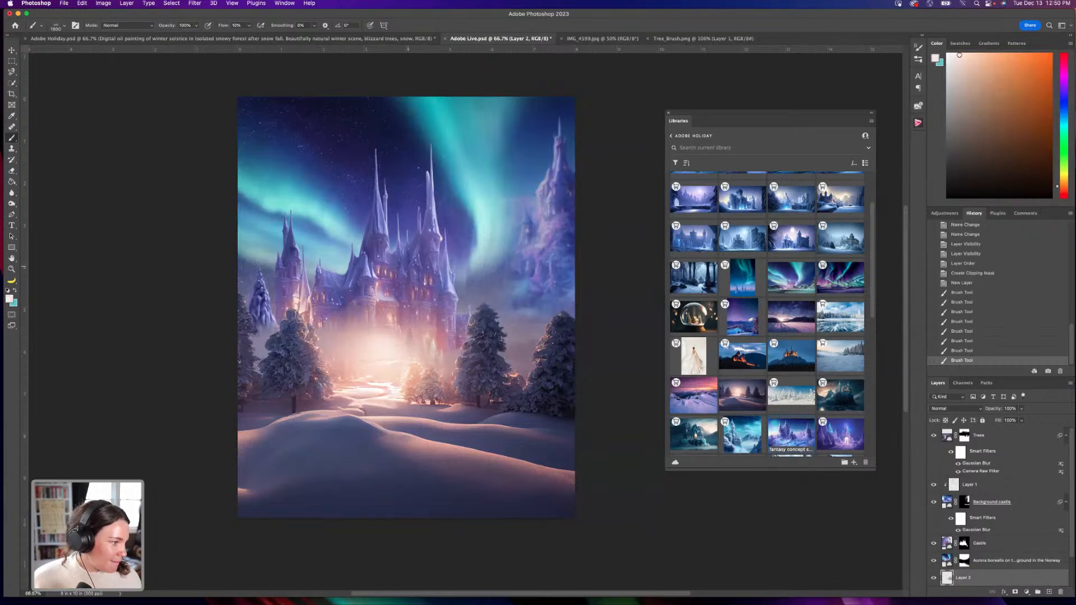
{"action": "left_click", "coordinate": [488, 353]}
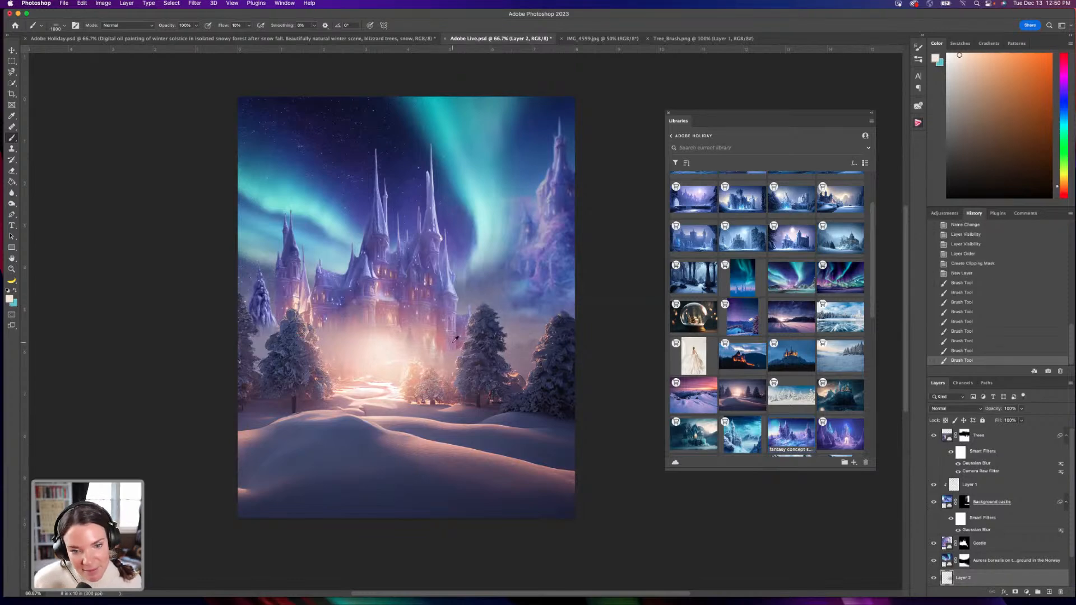
Switch to the Fog 5 brush, paint fog at the main castle's base on Layer 2, and reduce the brush size.
{"action": "left_click", "coordinate": [63, 26]}
{"action": "left_click", "coordinate": [96, 272]}
{"action": "left_click", "coordinate": [84, 299]}
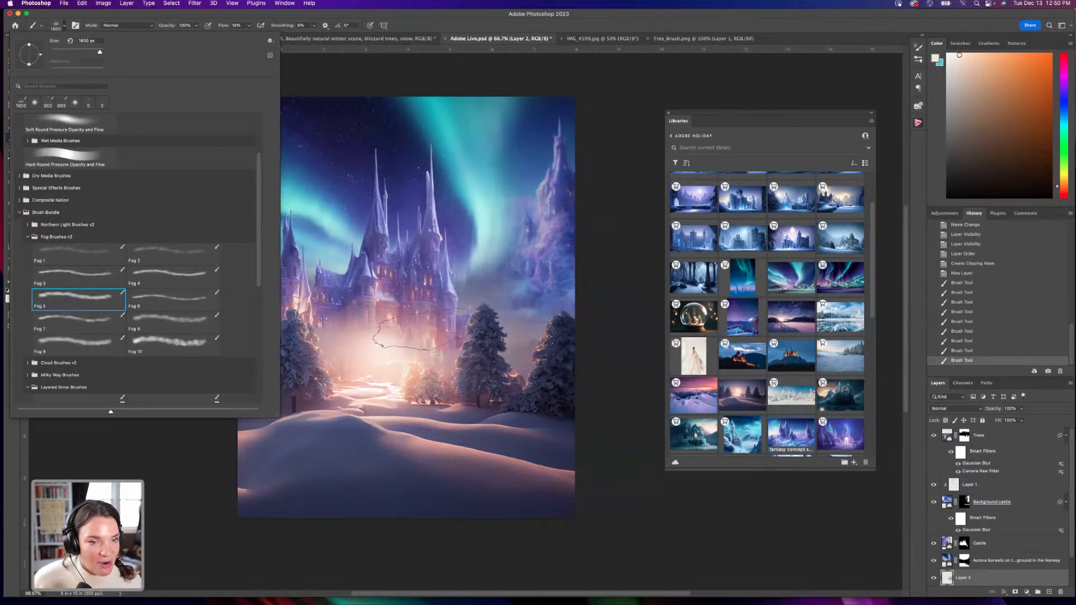
{"action": "left_click", "coordinate": [429, 358]}
{"action": "left_click_drag", "start_coordinate": [432, 349], "coordinate": [425, 344]}
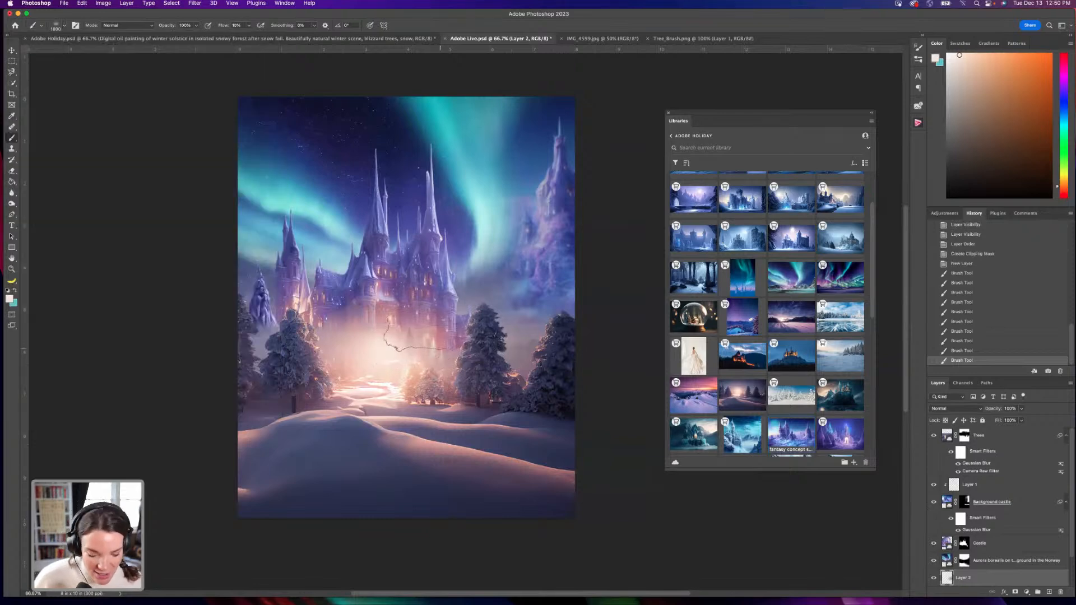
{"action": "key", "text": "bracketleft"}
{"action": "key", "text": "bracketleft"}
{"action": "key", "text": "bracketleft"}
{"action": "key", "text": "bracketleft"}
{"action": "key", "text": "bracketleft"}
{"action": "key", "text": "bracketleft"}
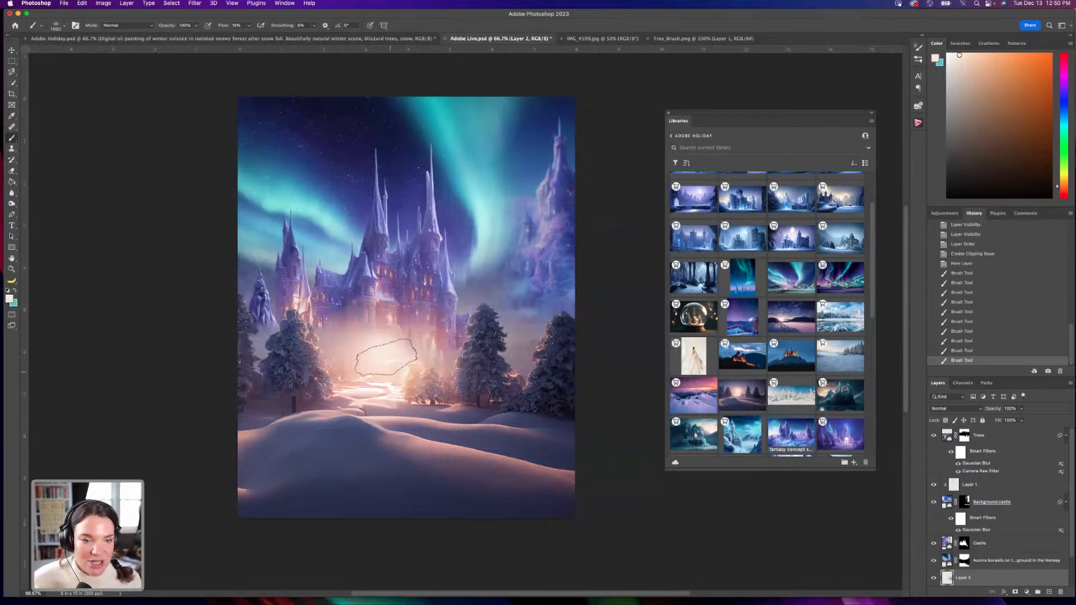
Sample the central glow, change the foreground colour to a light peach, and paint fog over the glow.
{"action": "left_click", "coordinate": [384, 347], "text": "alt"}
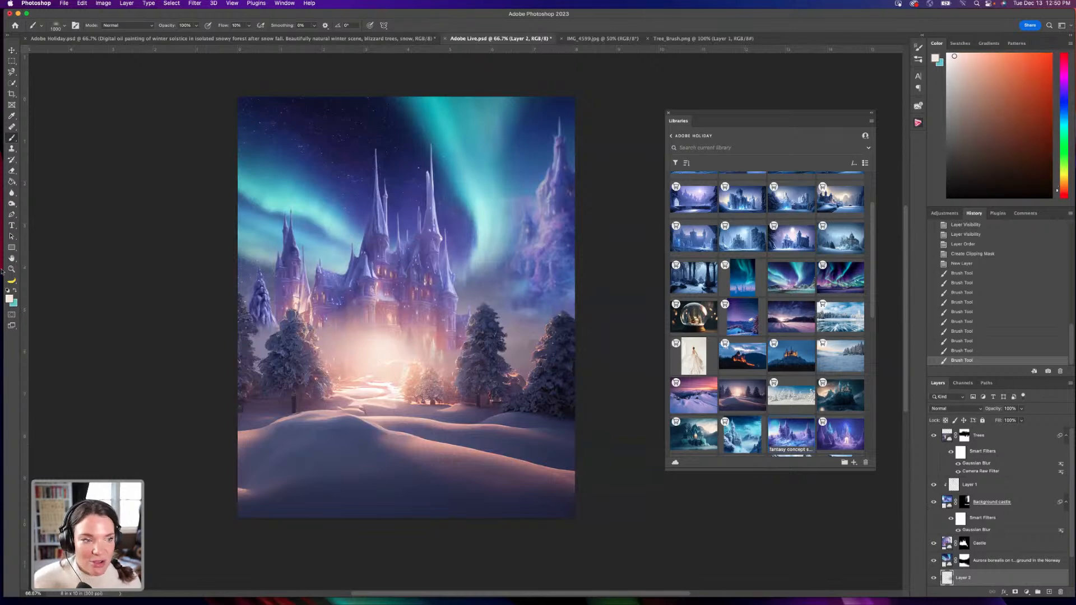
{"action": "left_click", "coordinate": [10, 300]}
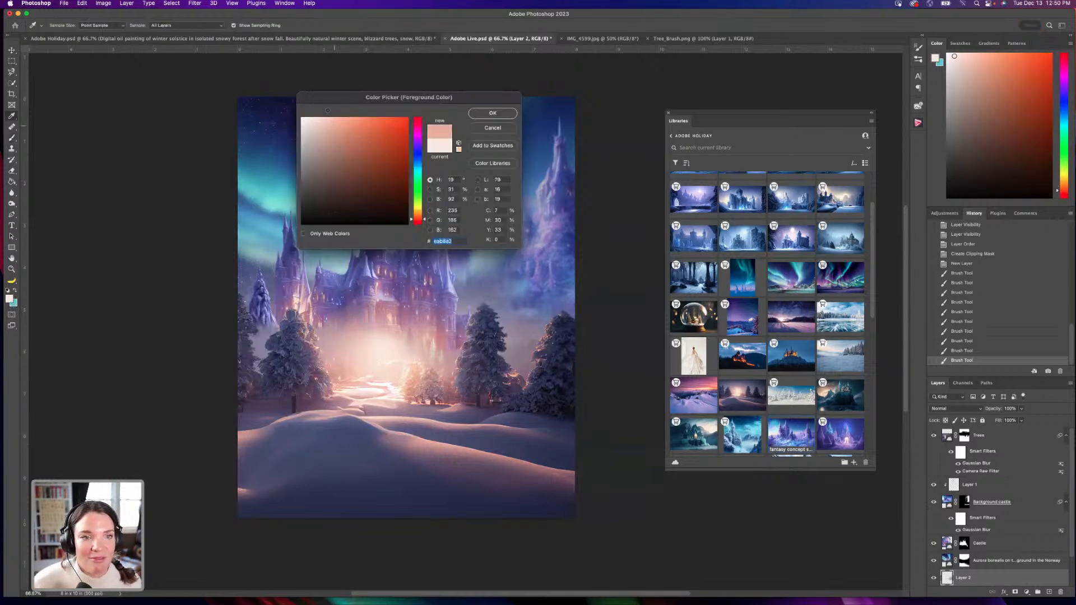
{"action": "left_click", "coordinate": [493, 113]}
{"action": "mouse_move", "coordinate": [367, 365]}
{"action": "left_mouse_down"}
{"action": "mouse_move", "coordinate": [377, 353]}
{"action": "mouse_move", "coordinate": [360, 358]}
{"action": "mouse_move", "coordinate": [370, 367]}
{"action": "left_mouse_up"}
Shift the peach hue slightly towards orange, paint fog across the castle's base, and continue with pinks sampled near the trees at its foot.
{"action": "left_click", "coordinate": [10, 298]}
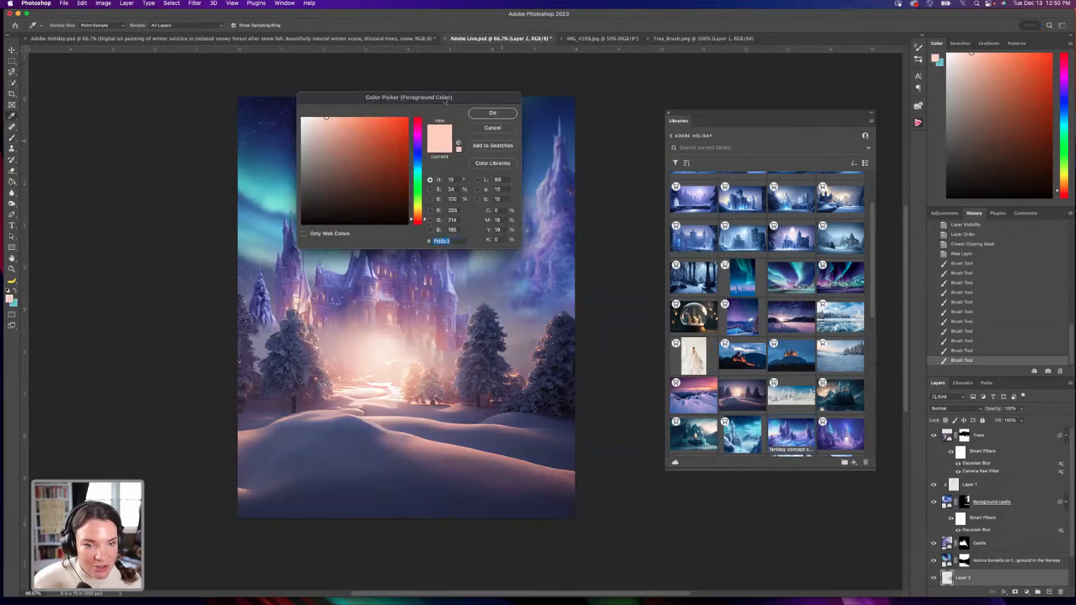
{"action": "left_click_drag", "start_coordinate": [419, 221], "coordinate": [424, 217]}
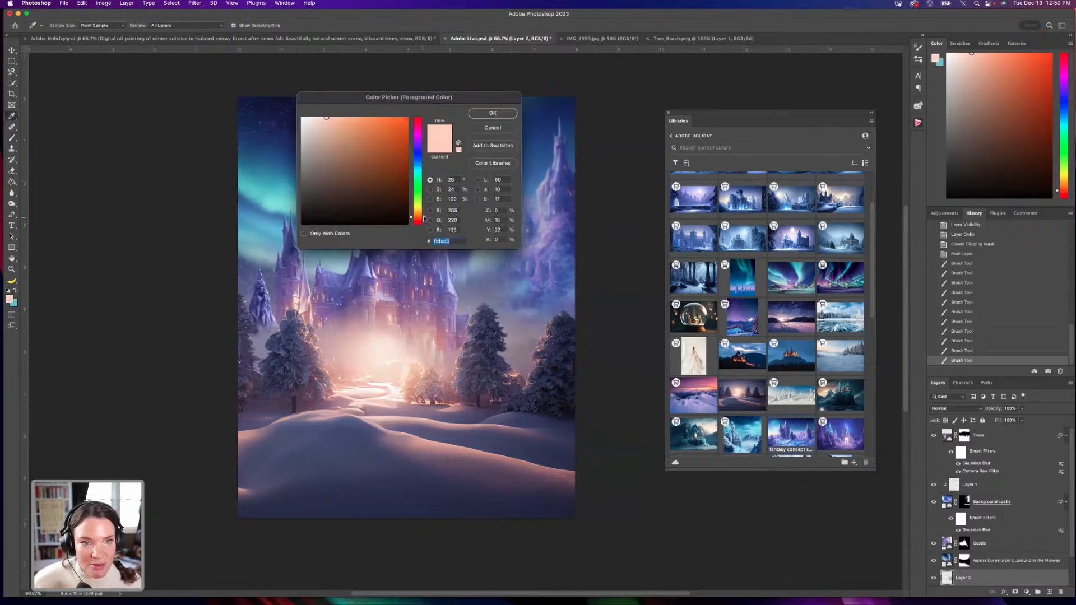
{"action": "left_click", "coordinate": [481, 115]}
{"action": "mouse_move", "coordinate": [376, 320]}
{"action": "left_mouse_down"}
{"action": "mouse_move", "coordinate": [359, 334]}
{"action": "mouse_move", "coordinate": [383, 351]}
{"action": "mouse_move", "coordinate": [336, 322]}
{"action": "mouse_move", "coordinate": [332, 346]}
{"action": "mouse_move", "coordinate": [336, 331]}
{"action": "mouse_move", "coordinate": [314, 314]}
{"action": "mouse_move", "coordinate": [339, 325]}
{"action": "mouse_move", "coordinate": [328, 331]}
{"action": "left_mouse_up"}
{"action": "left_click", "coordinate": [325, 329], "text": "alt"}
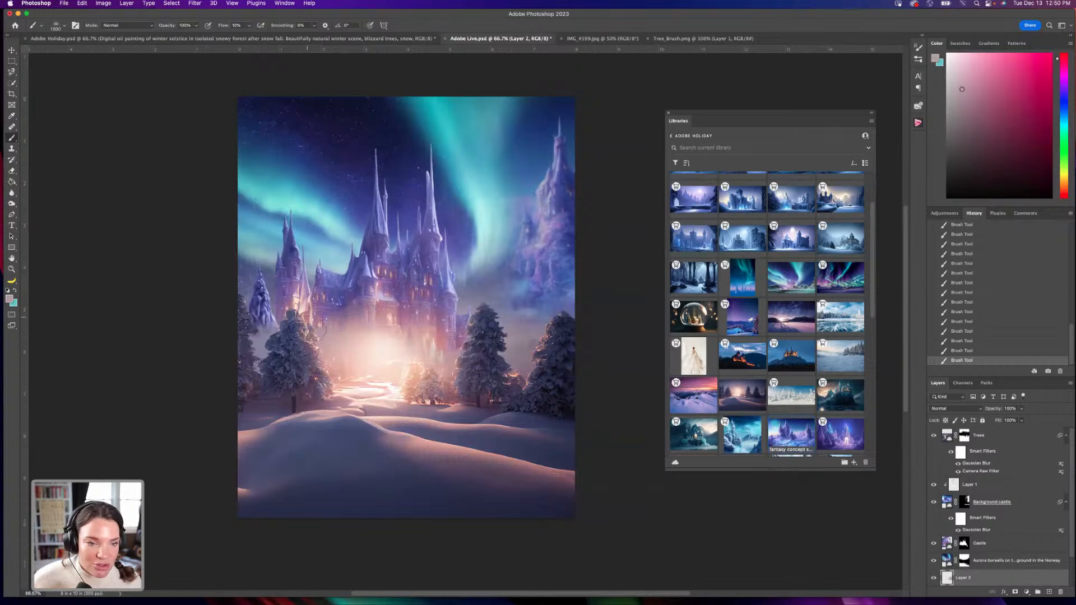
{"action": "left_click", "coordinate": [322, 333], "text": "alt"}
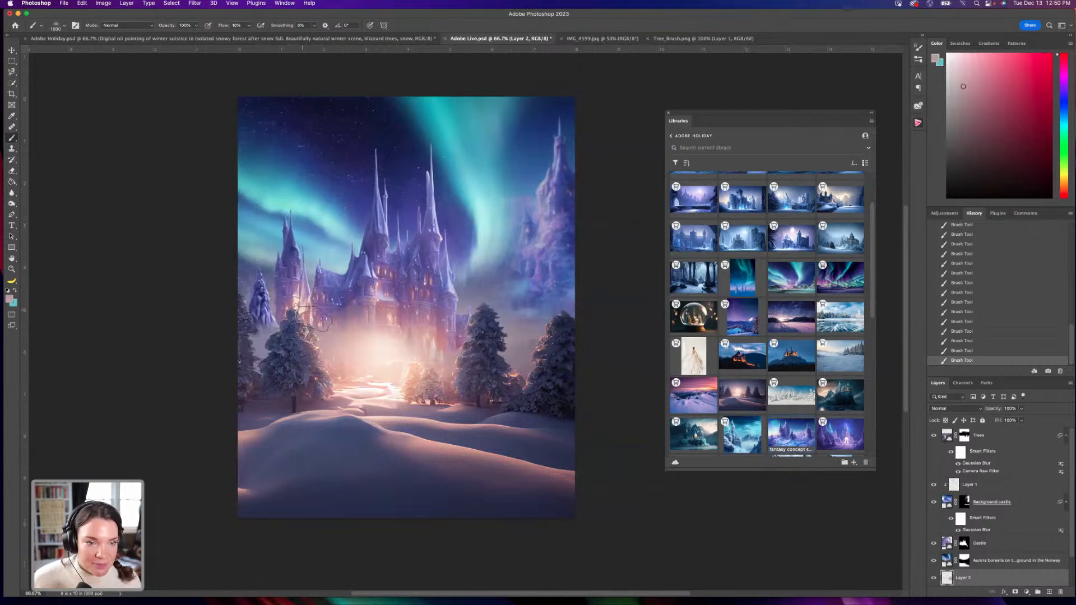
{"action": "left_click", "coordinate": [321, 336], "text": "alt"}
Raise the brush flow to 24% and paint fog between the left trees and the glow with colours sampled from both areas.
{"action": "left_click", "coordinate": [249, 25]}
{"action": "left_click_drag", "start_coordinate": [254, 36], "coordinate": [255, 36]}
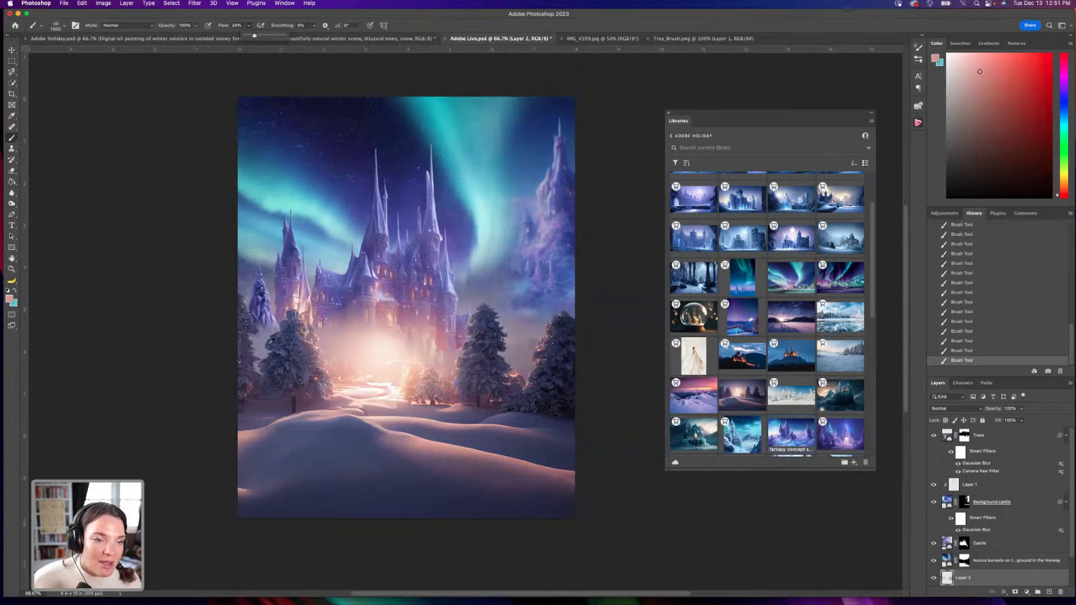
{"action": "left_click", "coordinate": [270, 342], "text": "alt"}
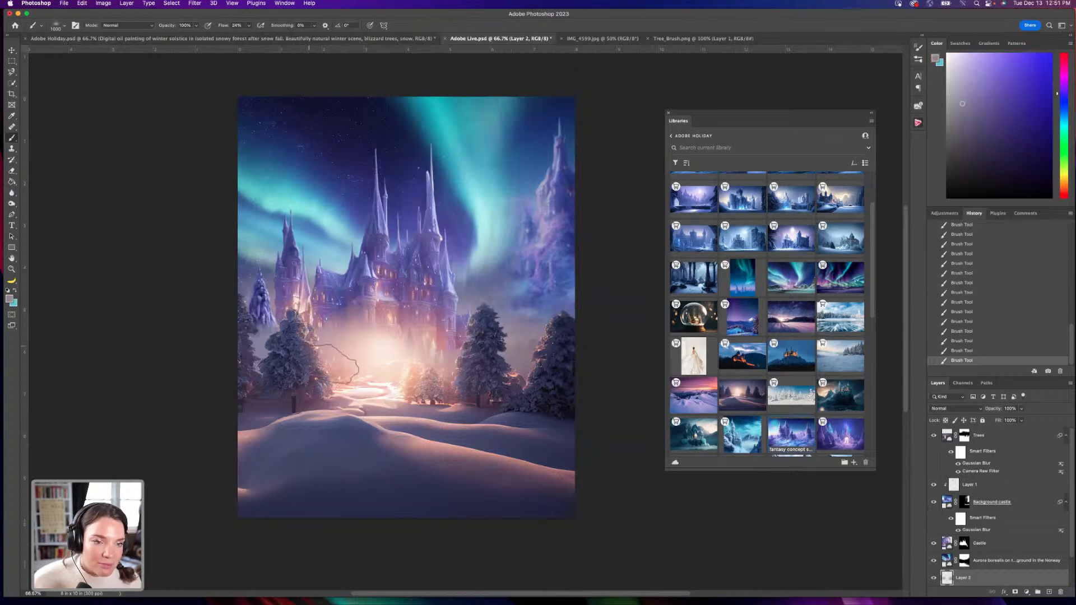
{"action": "left_click", "coordinate": [382, 339], "text": "alt"}
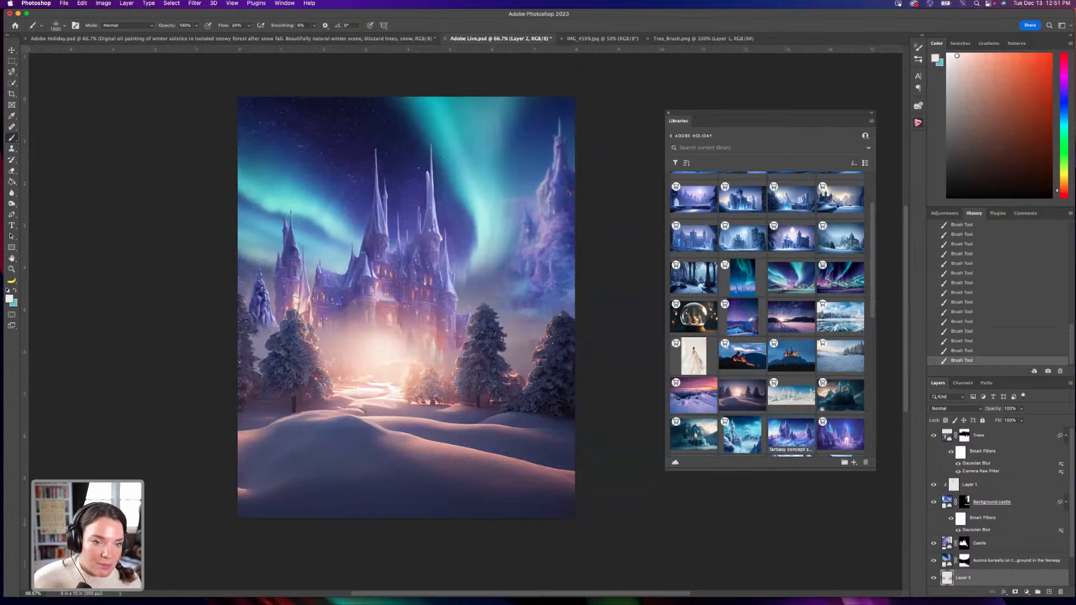
Set the foreground colour to a light orange-peach, warmer and more saturated than the sampled glow, for painting on Layer 2.
{"action": "left_click", "coordinate": [9, 299]}
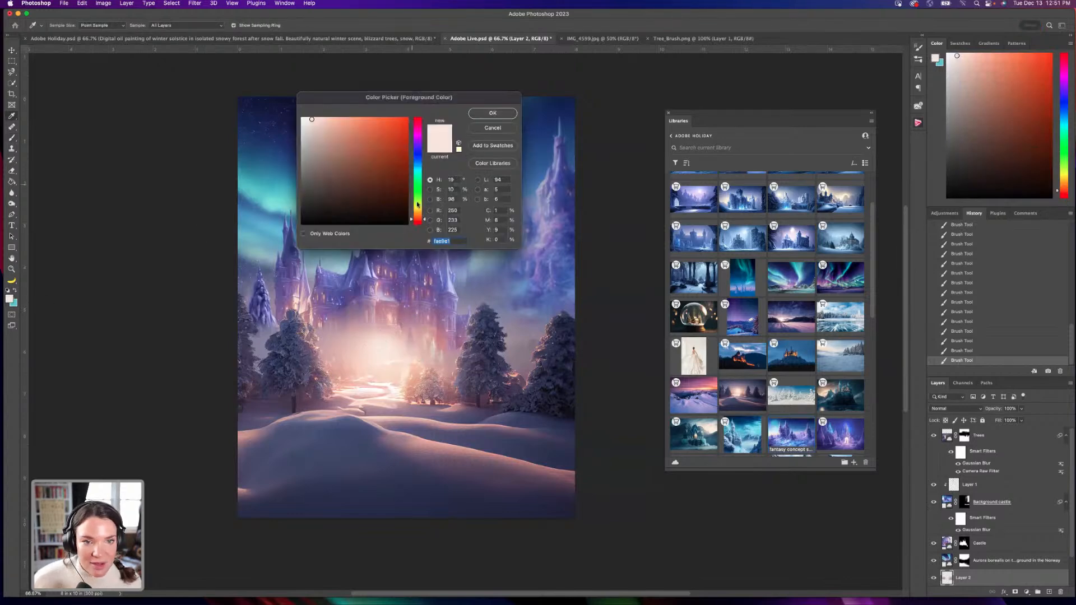
{"action": "left_click_drag", "start_coordinate": [425, 220], "coordinate": [424, 218]}
{"action": "left_click", "coordinate": [334, 118]}
{"action": "left_click", "coordinate": [493, 113]}
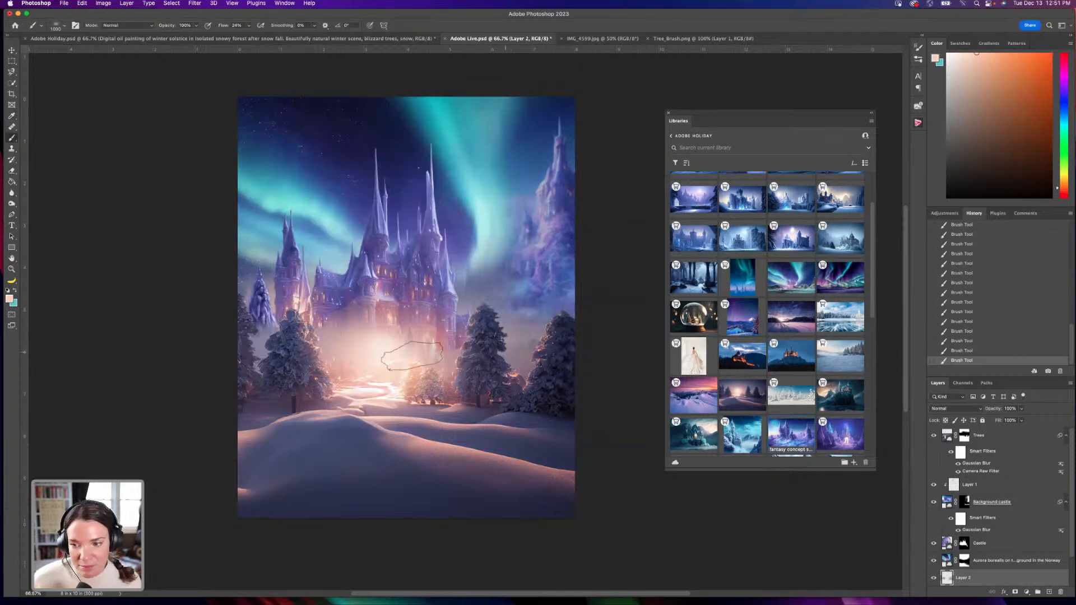
Try Layer 2 above the Castle layer, and undo the reordering.
{"action": "left_click_drag", "start_coordinate": [983, 575], "coordinate": [975, 542]}
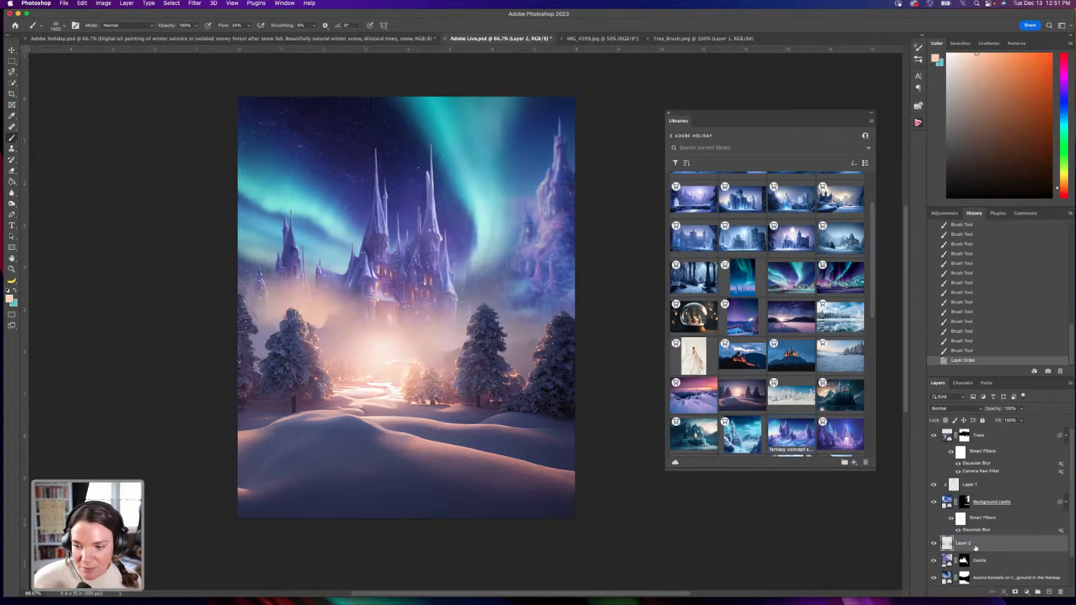
{"action": "key", "text": "super+z"}
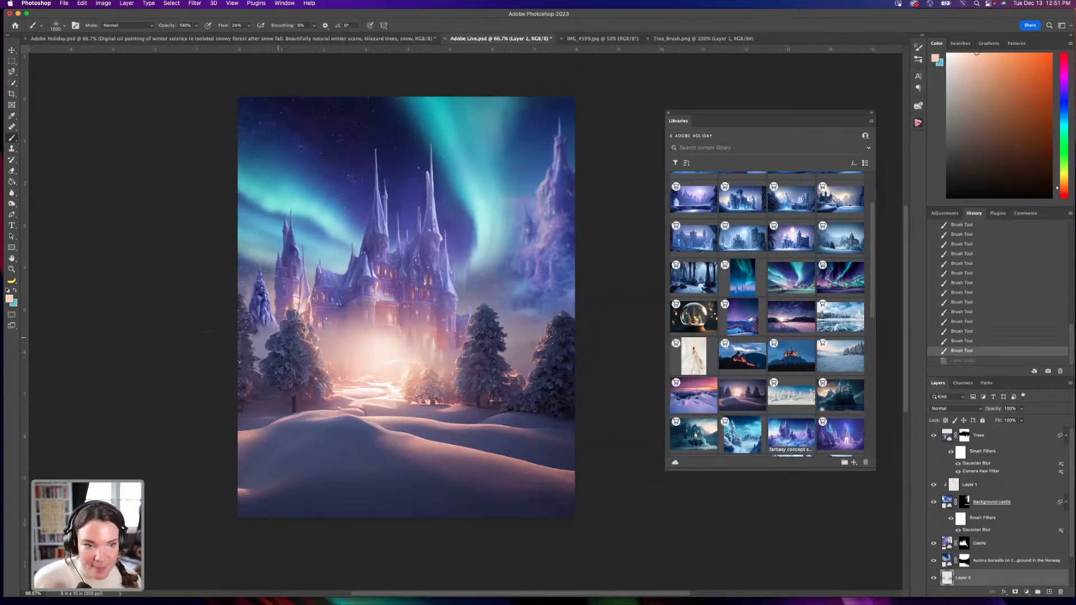
Paint peach fog across the castle's base on Layer 2 and sample a muted mauve between the right-hand trees.
{"action": "left_click_drag", "start_coordinate": [260, 330], "coordinate": [429, 353]}
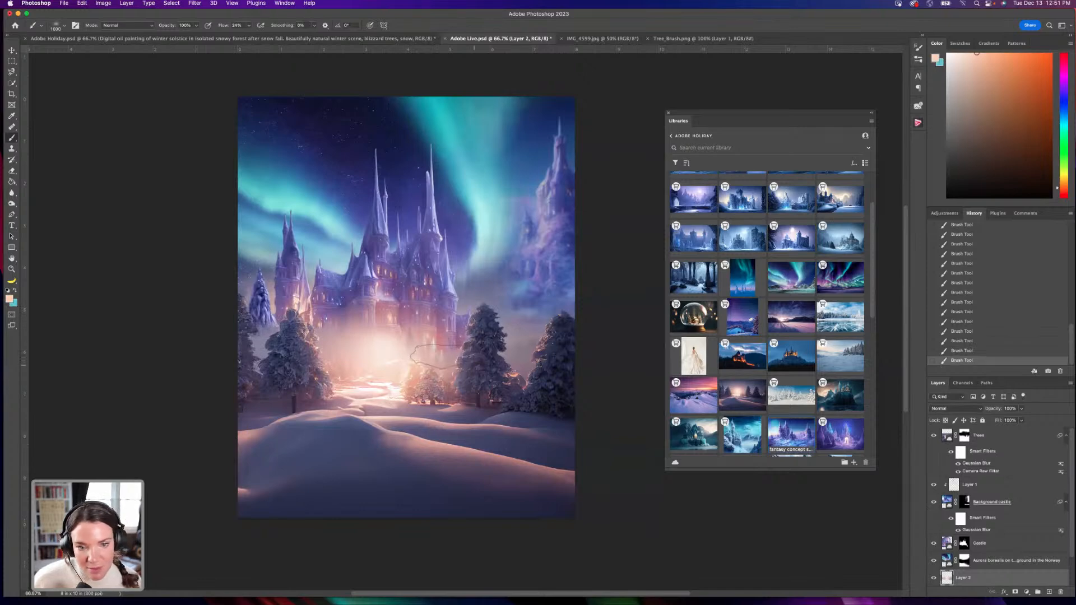
{"action": "left_click", "coordinate": [514, 367], "text": "alt"}
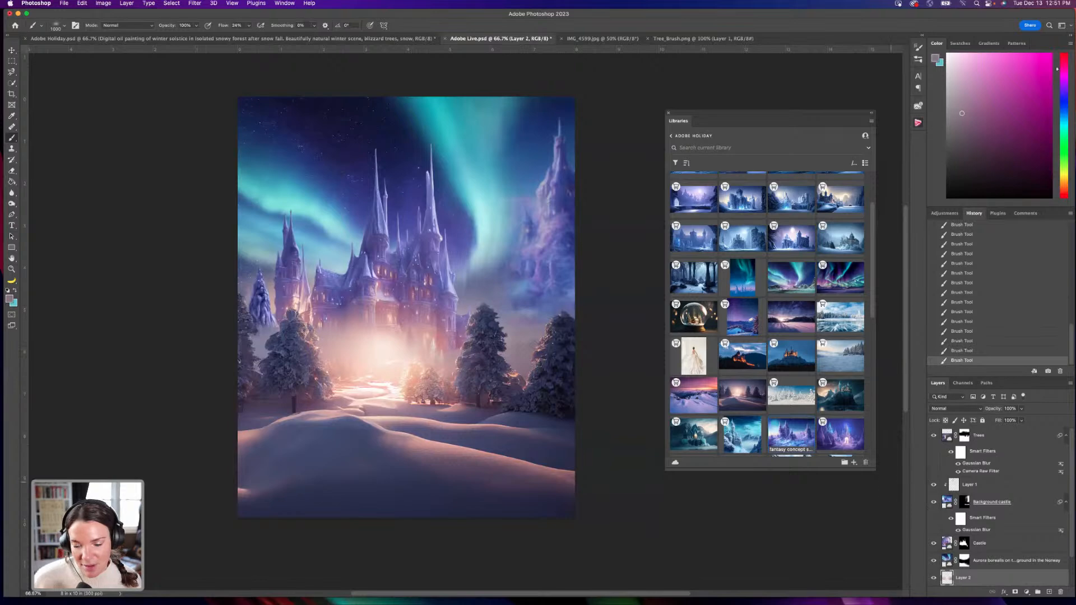
Add an empty layer directly above Layer 1 and paint fog over the castle's base and glowing path with a pink sampled there.
{"action": "left_click", "coordinate": [958, 490]}
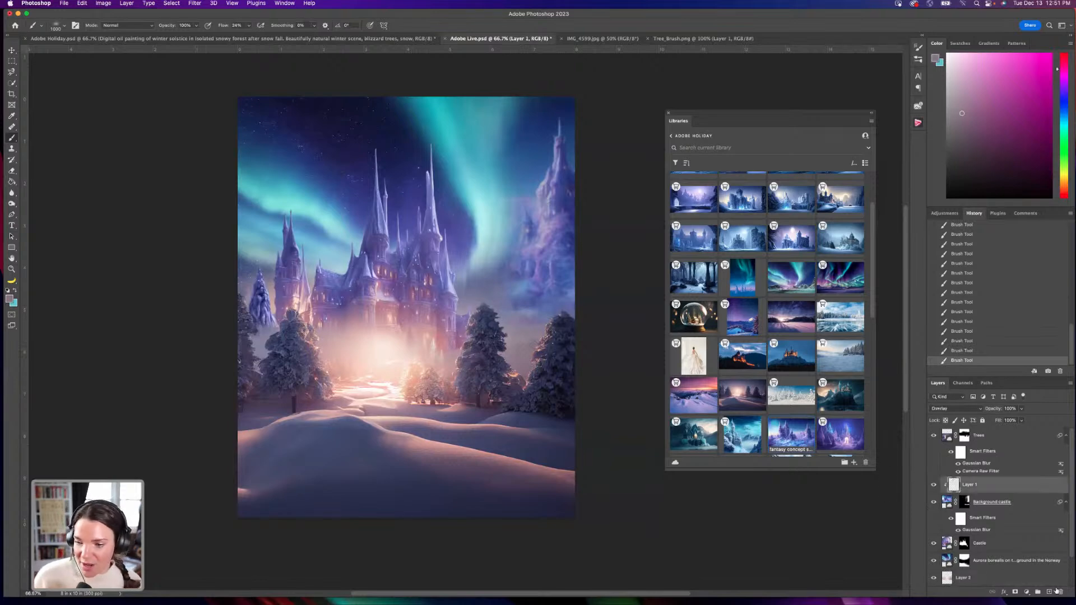
{"action": "left_click", "coordinate": [1049, 592]}
{"action": "left_click", "coordinate": [336, 343], "text": "alt"}
{"action": "mouse_move", "coordinate": [344, 331]}
{"action": "left_mouse_down"}
{"action": "mouse_move", "coordinate": [329, 334]}
{"action": "mouse_move", "coordinate": [376, 367]}
{"action": "left_mouse_up"}
{"action": "left_click_drag", "start_coordinate": [377, 373], "coordinate": [385, 396]}
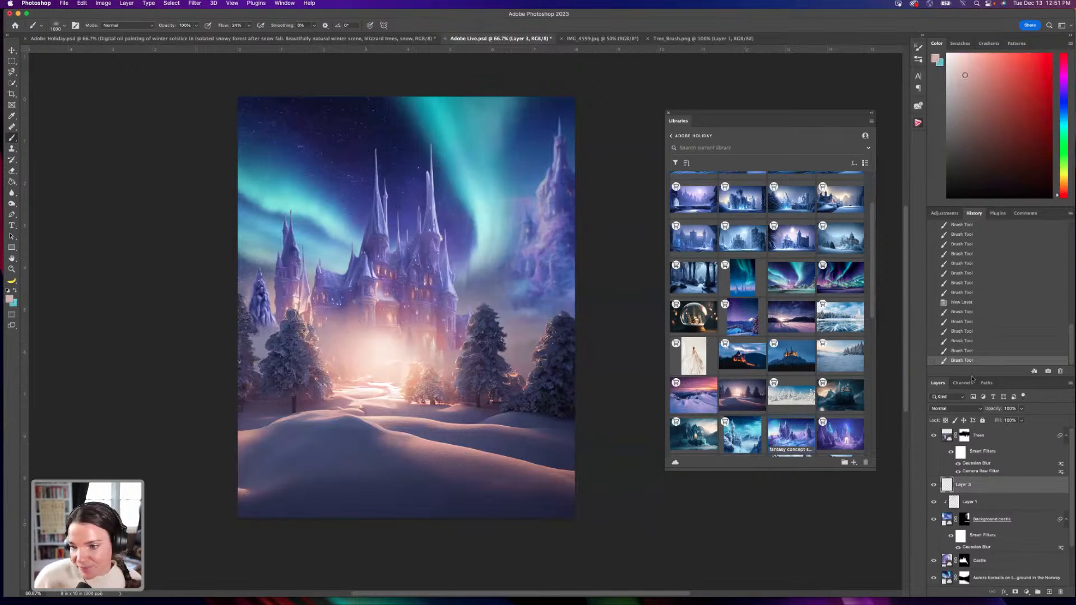
Paint pale fog sampled from the glow on Layer 3 at the castle's base, undoing one stroke and repainting over the glow.
{"action": "left_click", "coordinate": [1028, 438]}
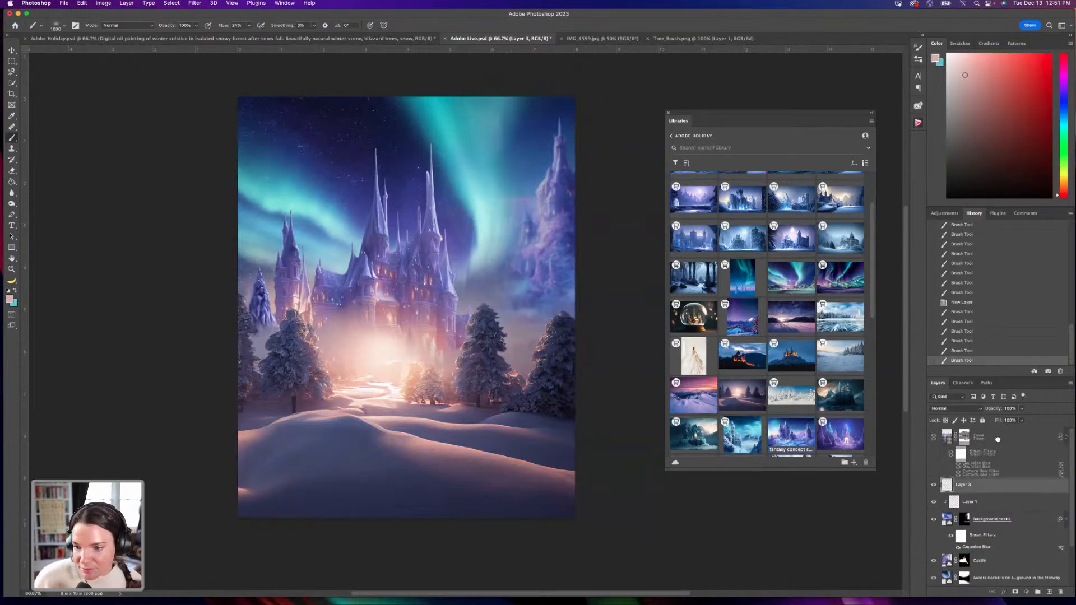
{"action": "left_click", "coordinate": [377, 347], "text": "alt"}
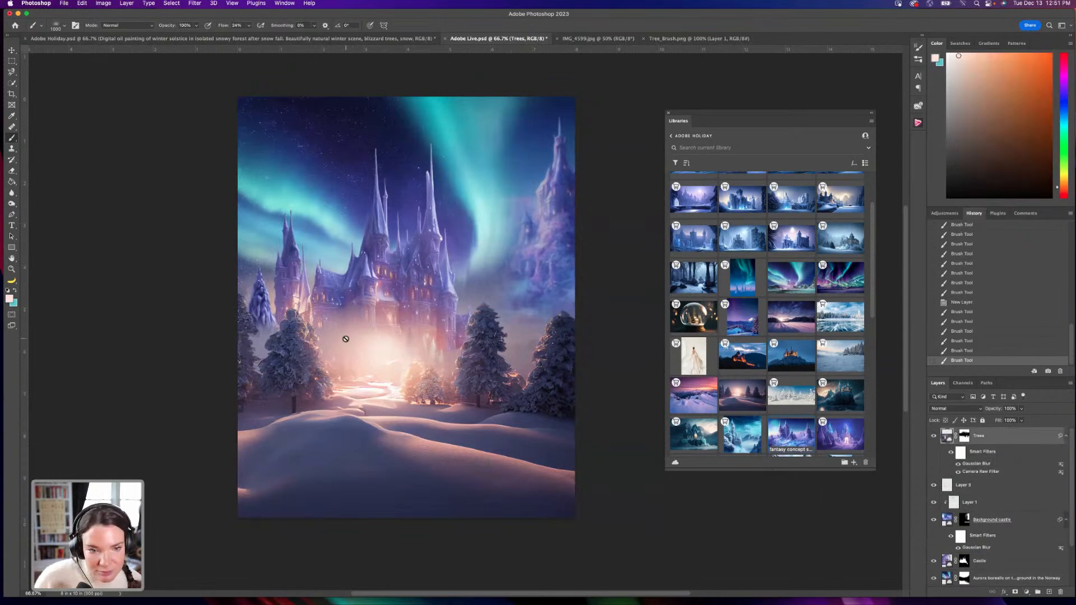
{"action": "left_click", "coordinate": [949, 483]}
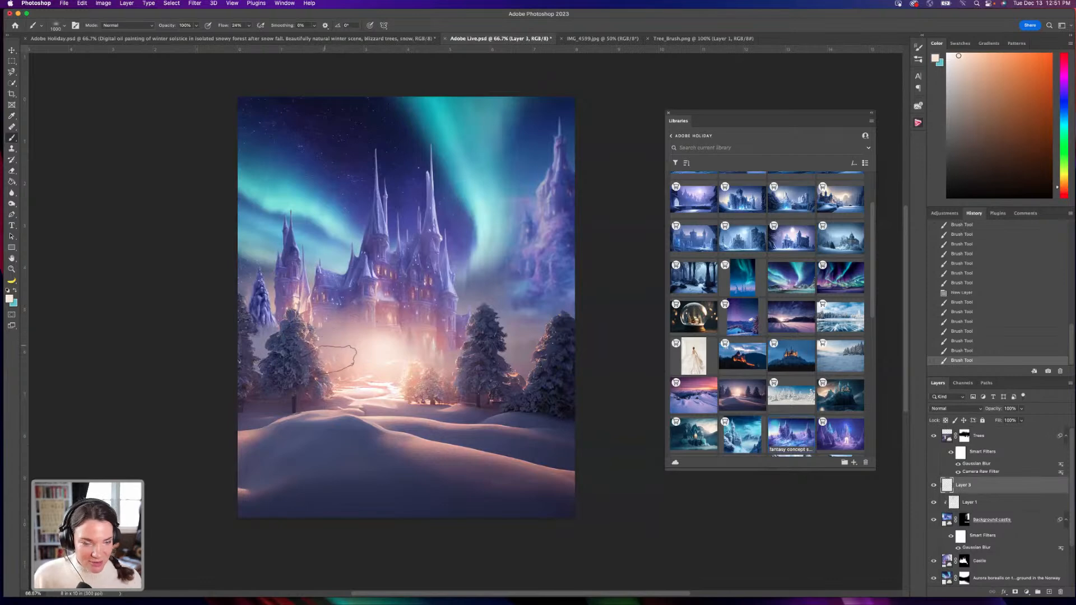
{"action": "key", "text": "super+z"}
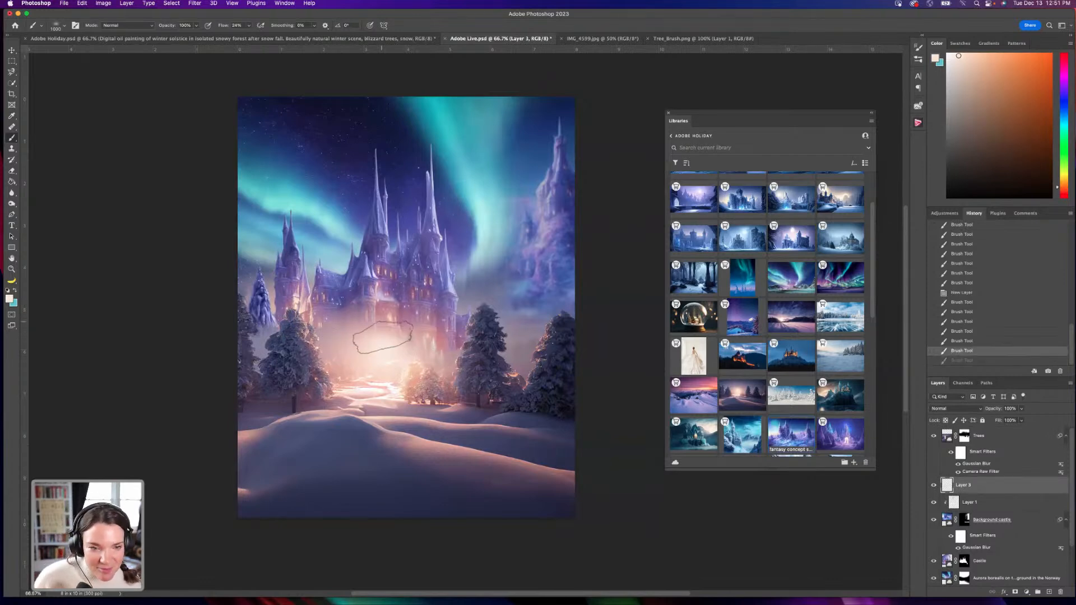
{"action": "left_click", "coordinate": [382, 338]}
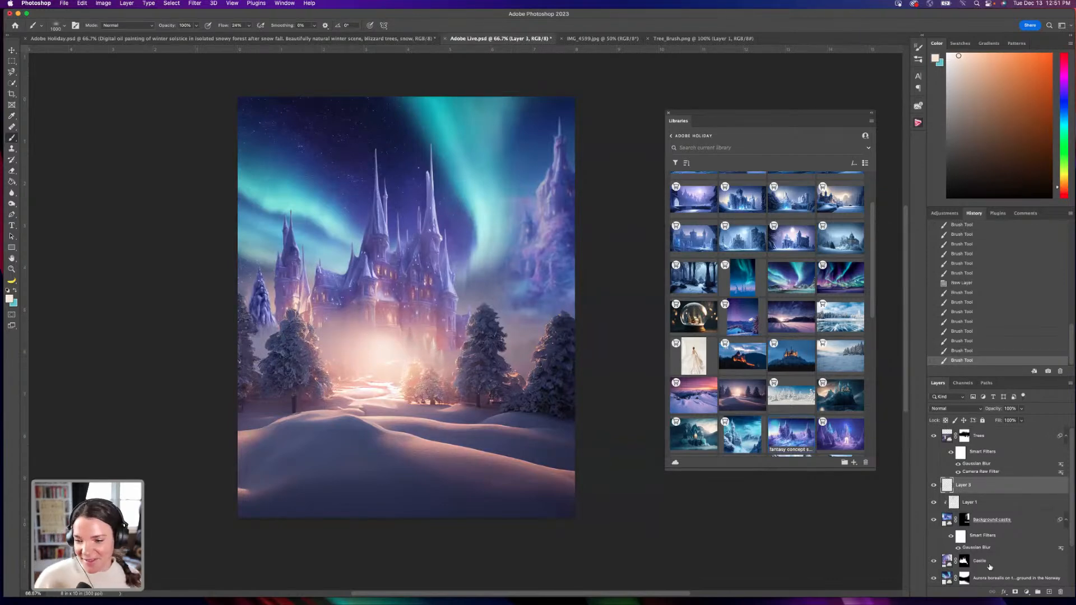
Return to Layer 2 and paint fog around the castle's base with a dusty pink, followed by a greyish violet sampled among the left trees.
{"action": "scroll", "coordinate": [990, 568], "scroll_direction": "down", "scroll_amount": 2}
{"action": "left_click", "coordinate": [952, 557]}
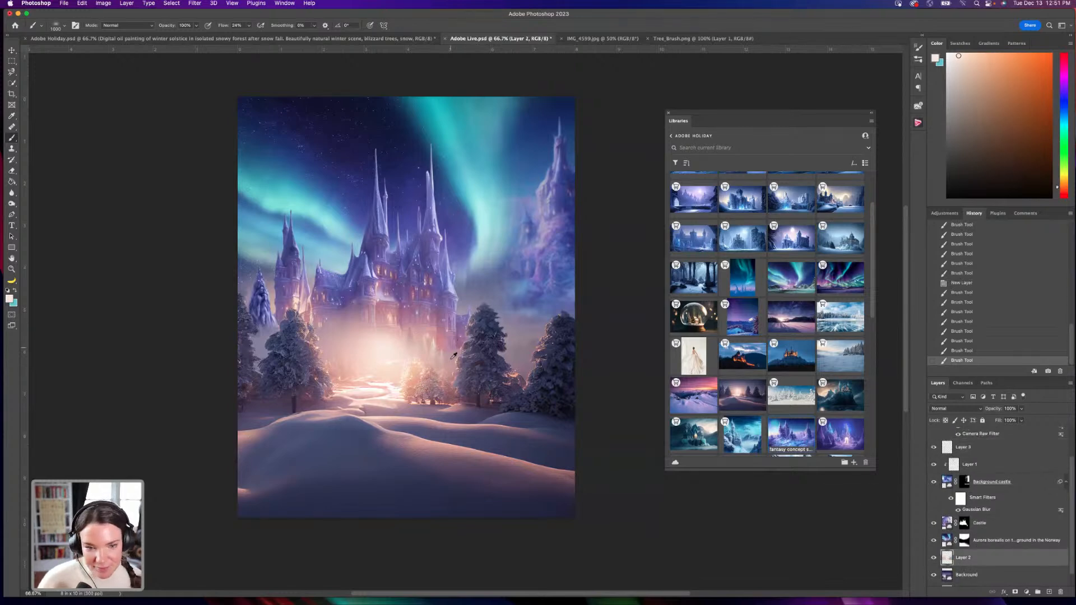
{"action": "left_click", "coordinate": [453, 348], "text": "alt"}
{"action": "left_click", "coordinate": [453, 348]}
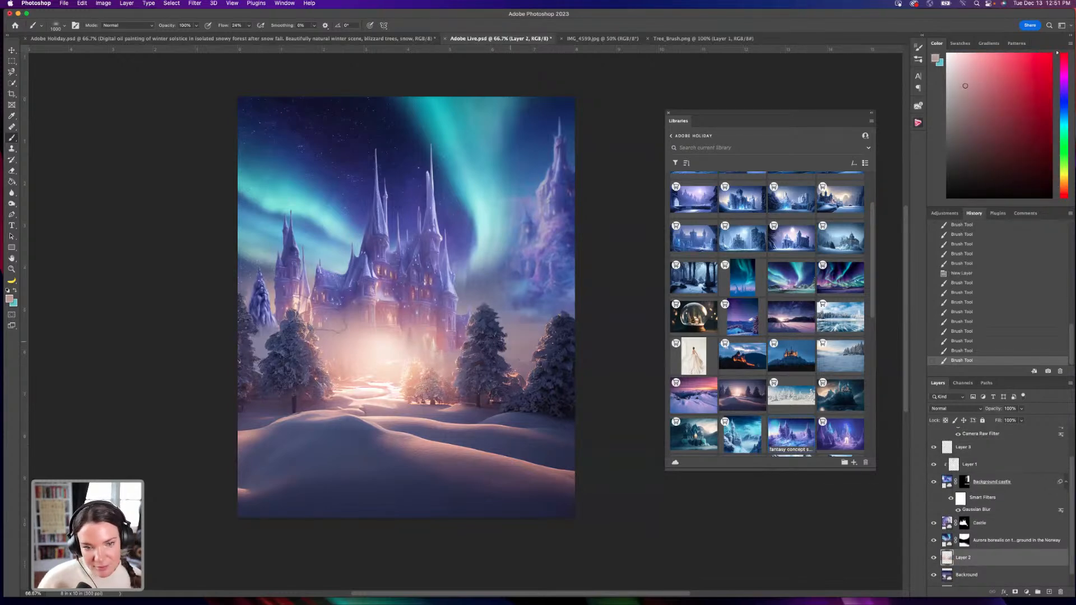
{"action": "left_click", "coordinate": [453, 348]}
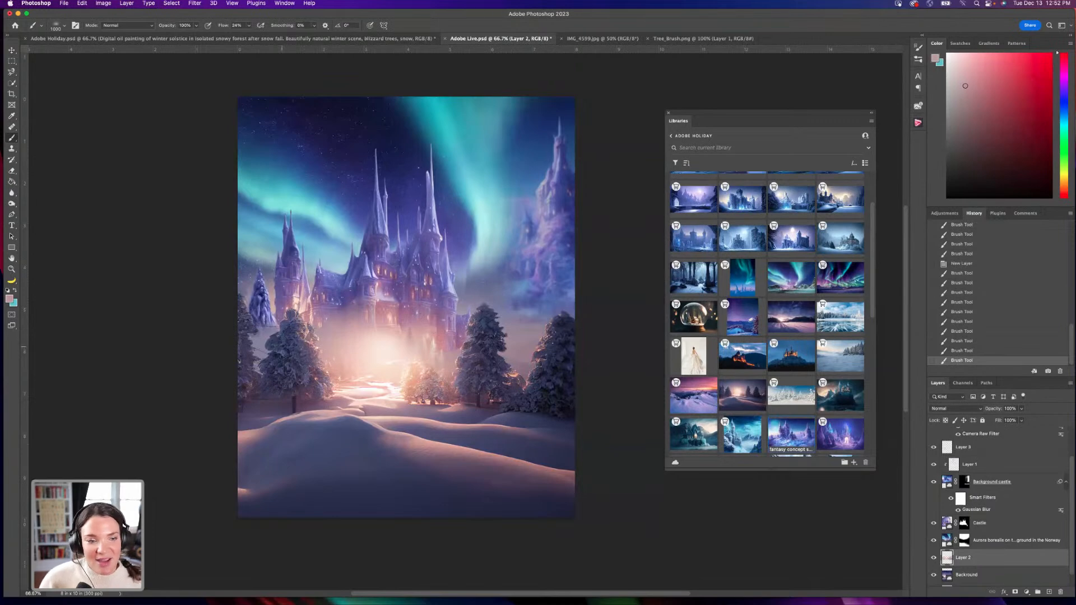
{"action": "left_click", "coordinate": [266, 353], "text": "alt"}
{"action": "left_click", "coordinate": [332, 350]}
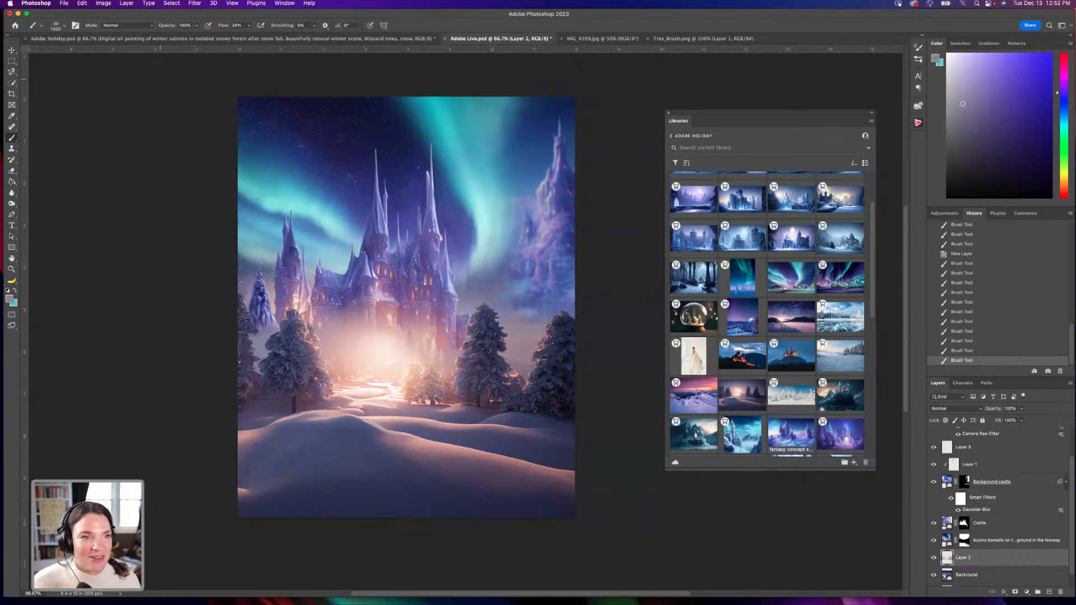
Examine the castle spires, the glow and the fog around the trees in Adobe Holiday.psd.
{"action": "left_click", "coordinate": [158, 39]}
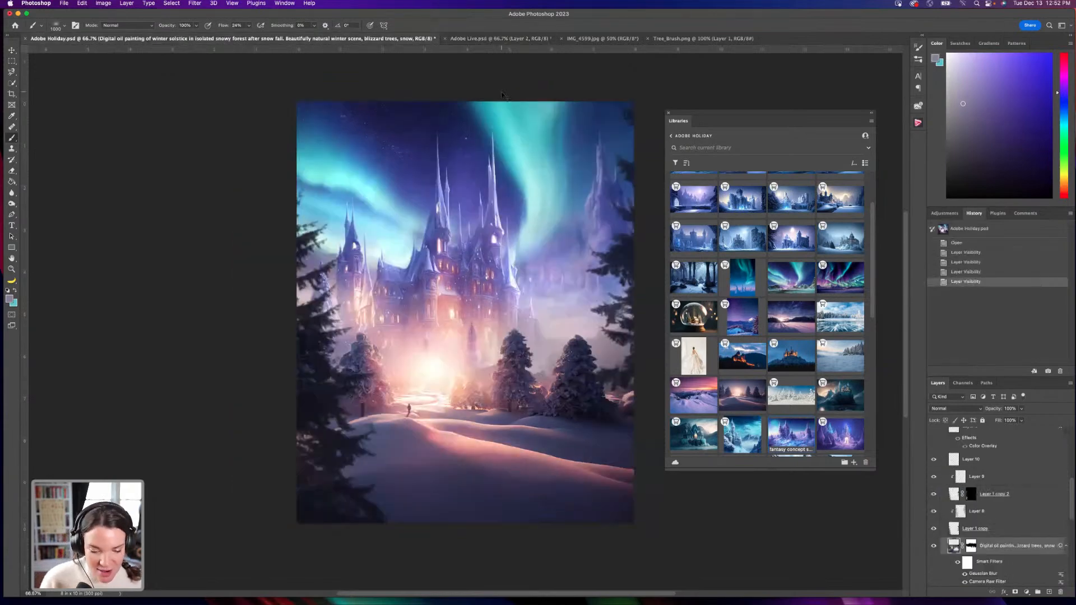
{"action": "key", "text": "super+plus"}
{"action": "key", "text": "super+plus"}
{"action": "left_click_drag", "start_coordinate": [510, 297], "coordinate": [511, 494]}
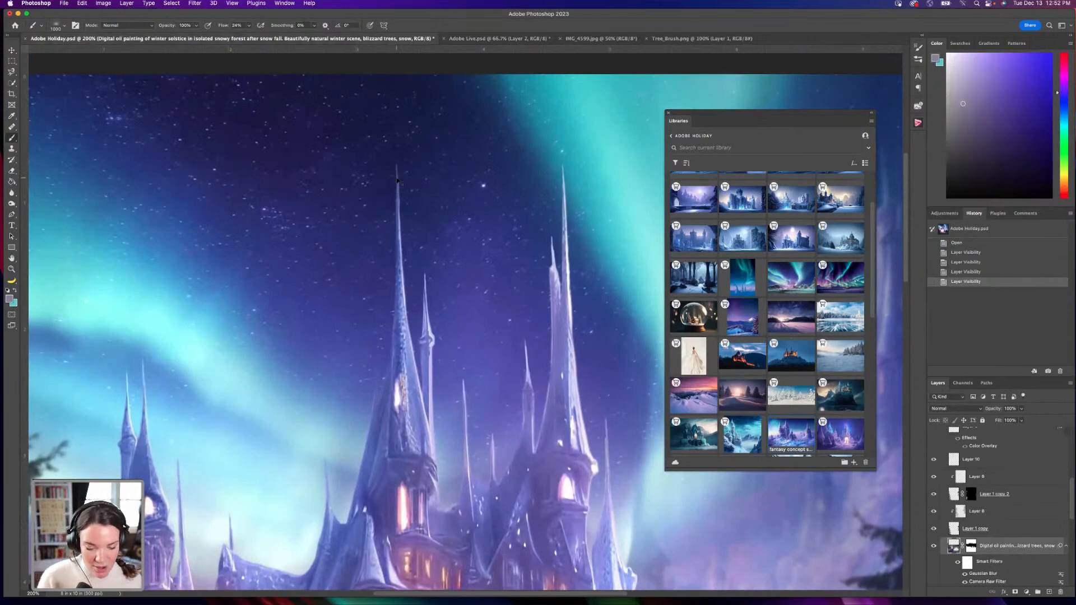
{"action": "key", "text": "super+plus"}
{"action": "key", "text": "super+plus"}
{"action": "left_click_drag", "start_coordinate": [389, 177], "coordinate": [404, 405]}
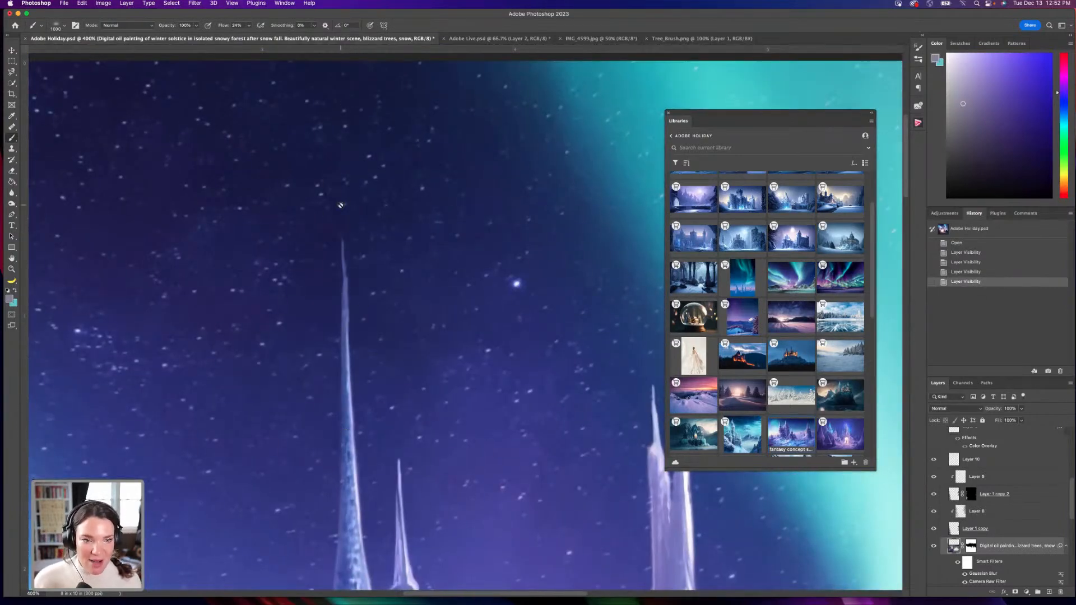
{"action": "key", "text": "super+minus"}
{"action": "key", "text": "super+minus"}
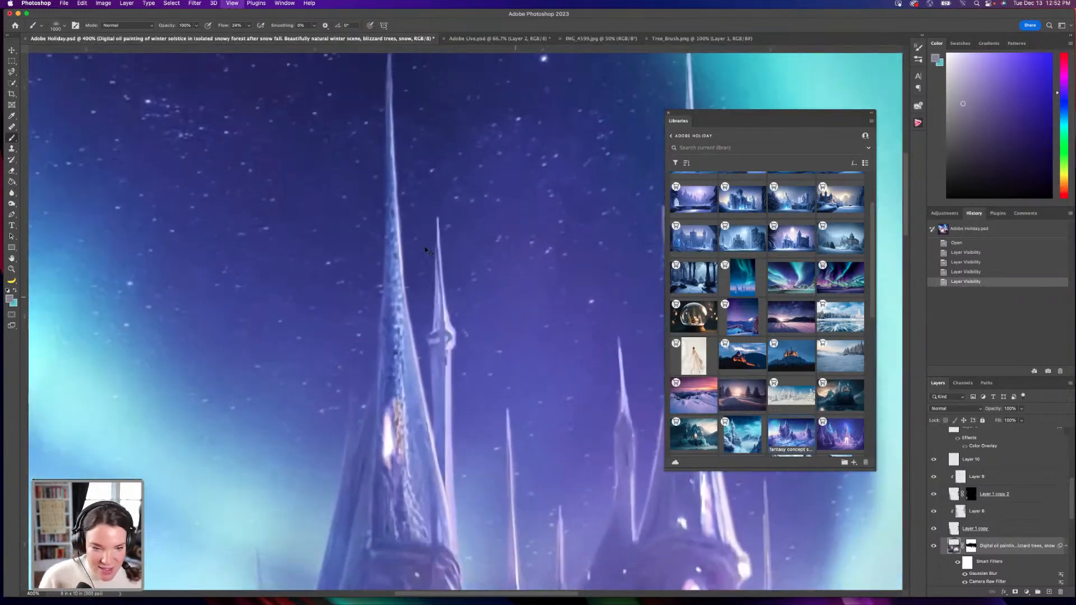
{"action": "key", "text": "super+minus"}
{"action": "scroll", "coordinate": [427, 302], "scroll_direction": "down", "scroll_amount": 5}
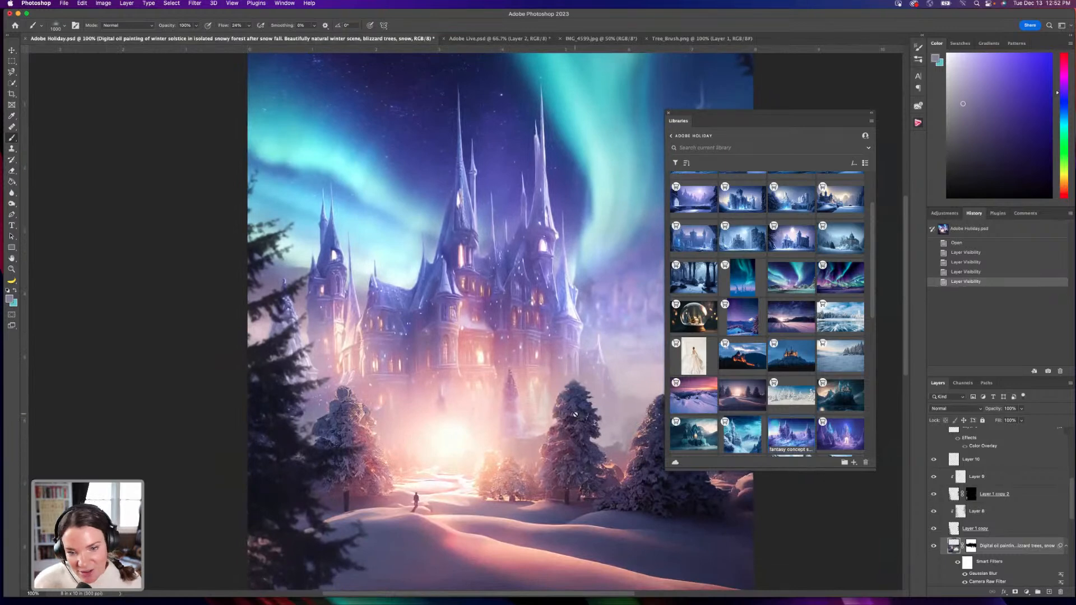
{"action": "scroll", "coordinate": [561, 415], "scroll_direction": "right", "scroll_amount": 4}
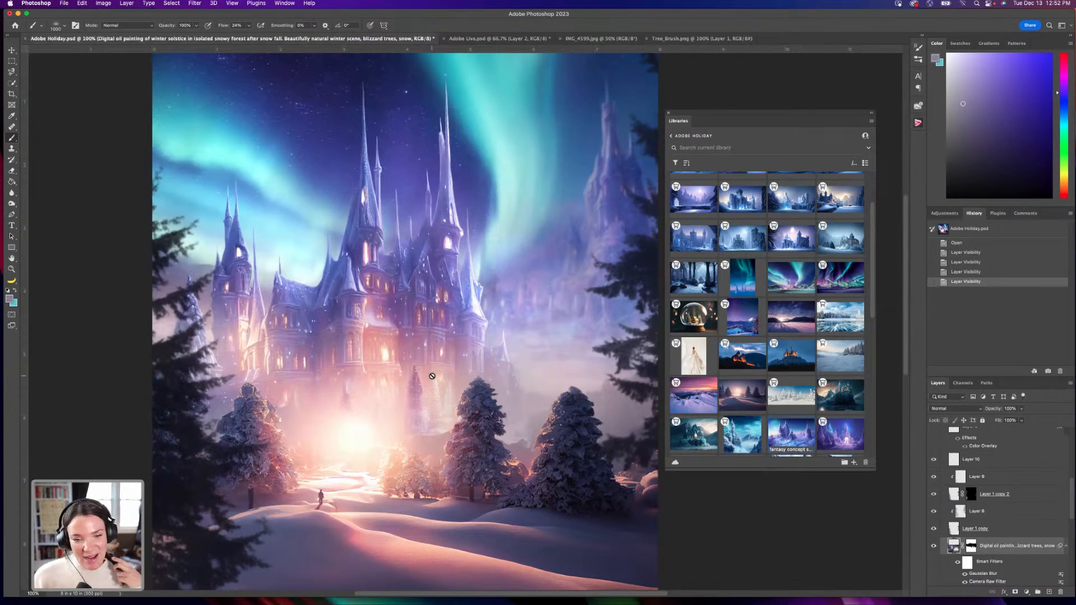
Return to Adobe Live.psd and toggle Layer 2 off and on to compare the scene with and without its fog.
{"action": "left_click", "coordinate": [495, 39]}
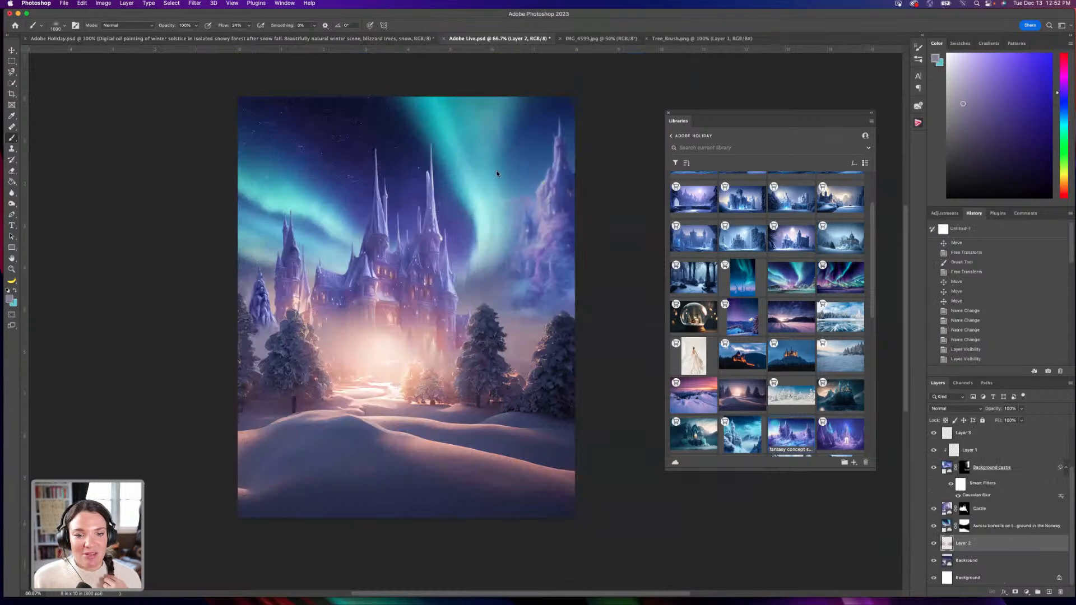
{"action": "key", "text": "super+1"}
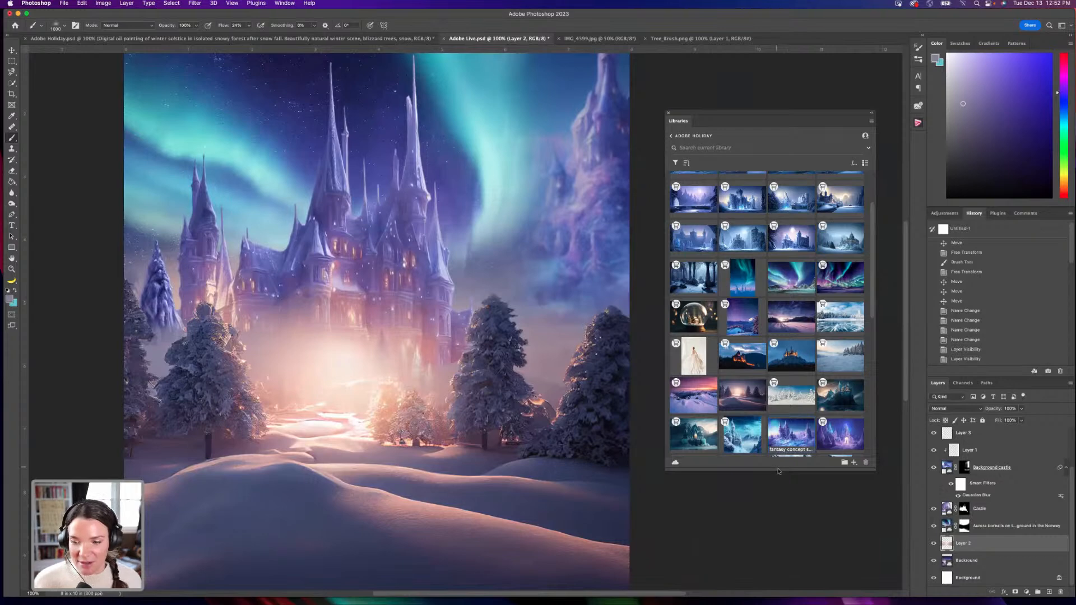
{"action": "left_click", "coordinate": [935, 546]}
{"action": "left_click", "coordinate": [935, 547]}
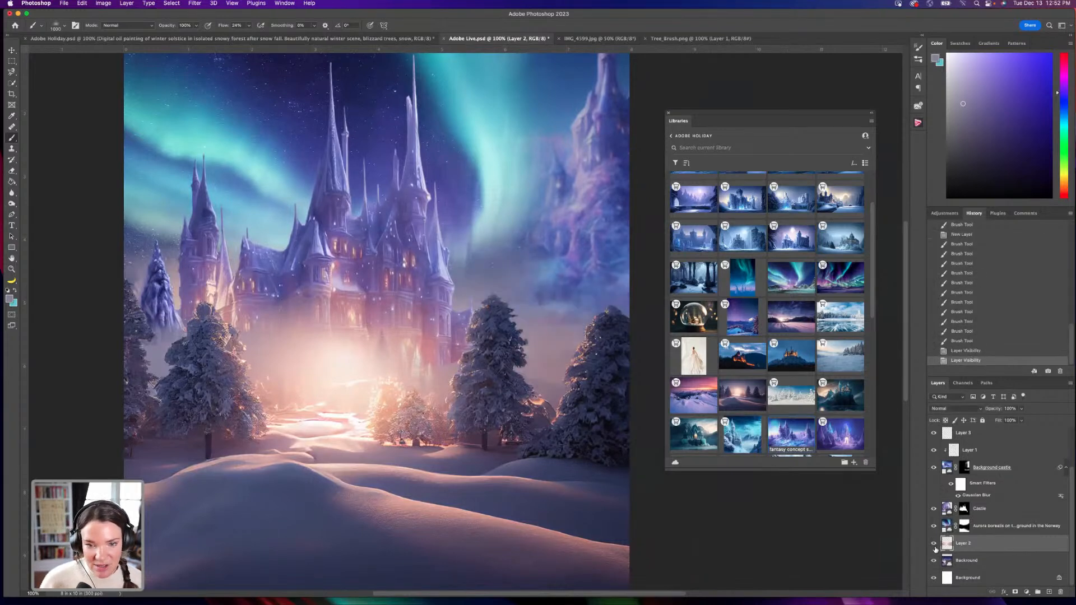
{"action": "left_click", "coordinate": [935, 548]}
{"action": "left_click", "coordinate": [935, 548]}
{"action": "left_click", "coordinate": [935, 549]}
{"action": "left_click", "coordinate": [935, 549]}
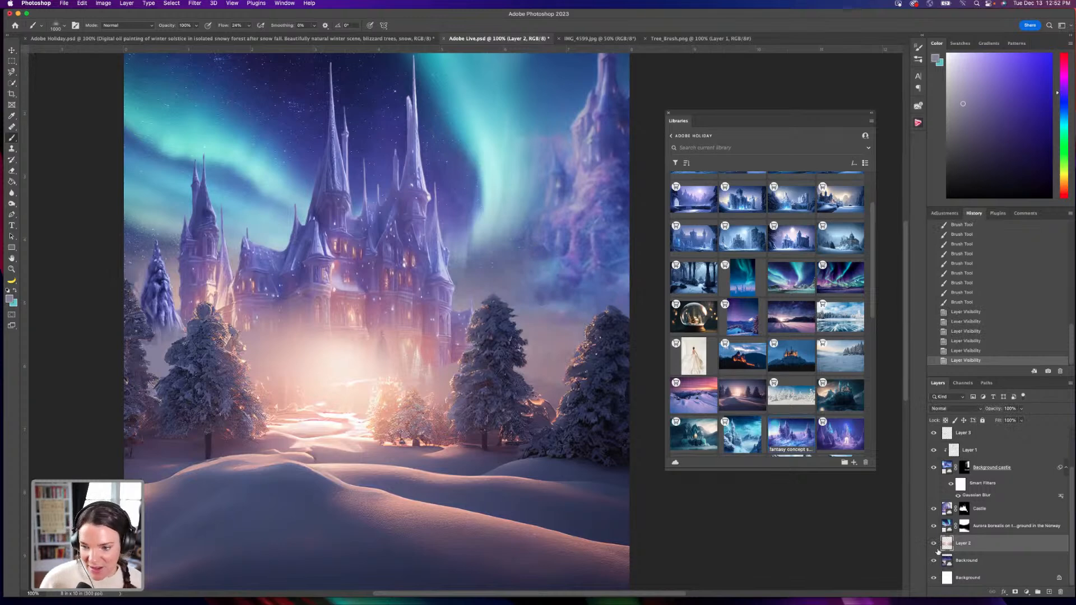
Add an empty layer above Trees and, at 5% brush flow, paint faint fog between the right-hand trees with a dusty mauve sampled there.
{"action": "scroll", "coordinate": [949, 481], "scroll_direction": "up", "scroll_amount": 3}
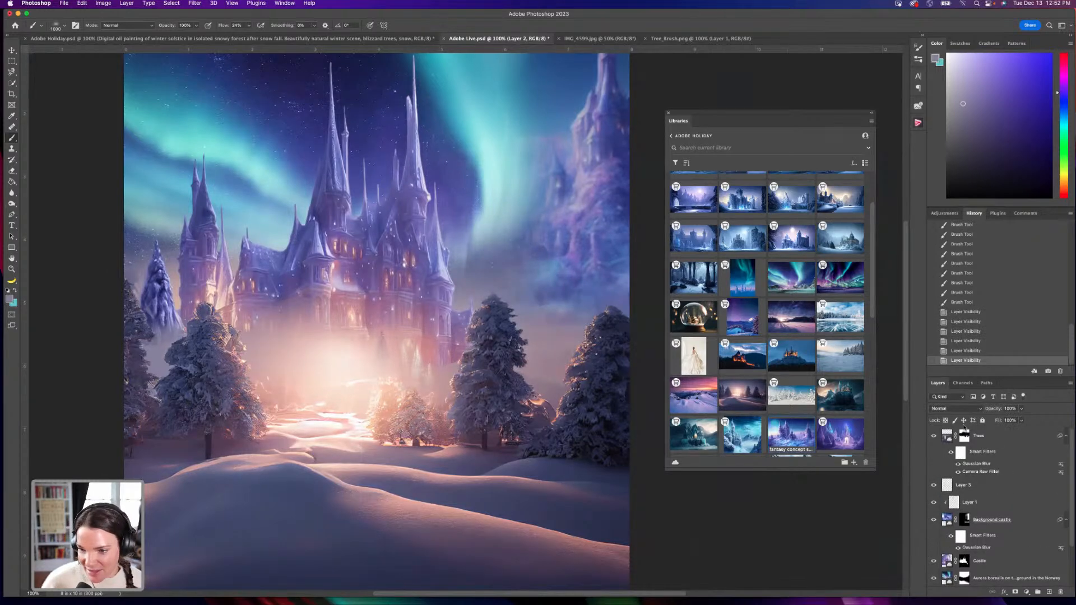
{"action": "left_click", "coordinate": [977, 438]}
{"action": "left_click", "coordinate": [1048, 592]}
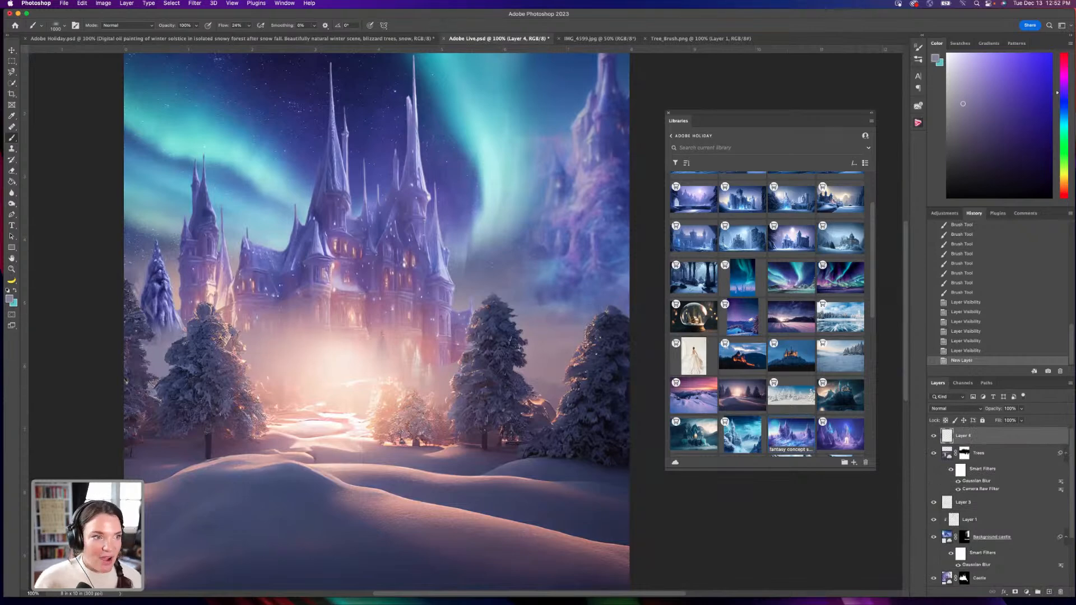
{"action": "left_click", "coordinate": [249, 26]}
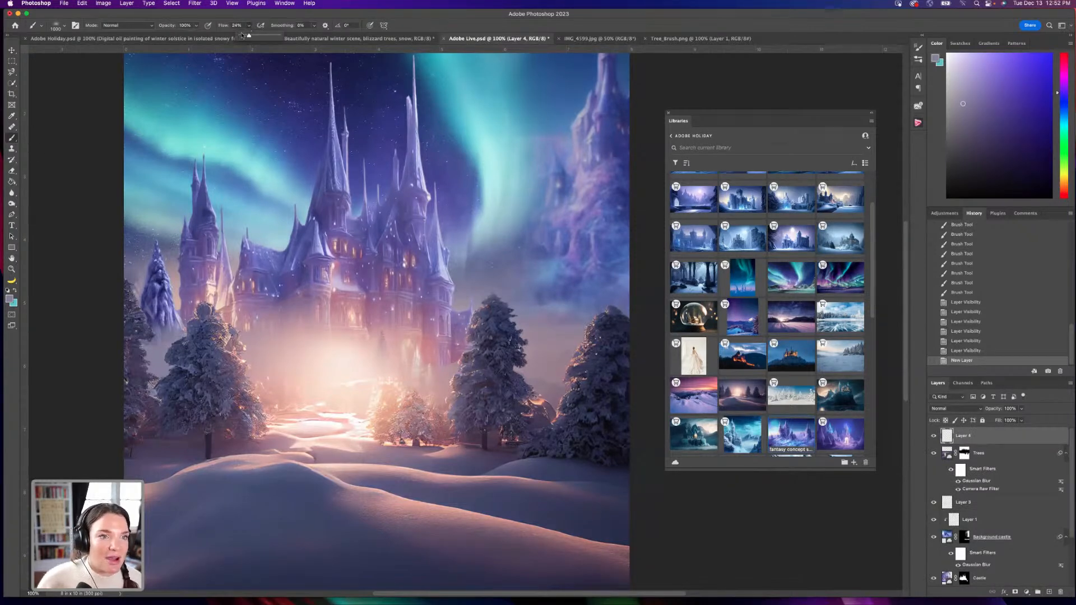
{"action": "left_click", "coordinate": [544, 389], "text": "alt"}
{"action": "key", "text": "bracketleft"}
{"action": "left_click", "coordinate": [550, 389]}
{"action": "key", "text": "bracketleft"}
{"action": "left_click", "coordinate": [547, 377]}
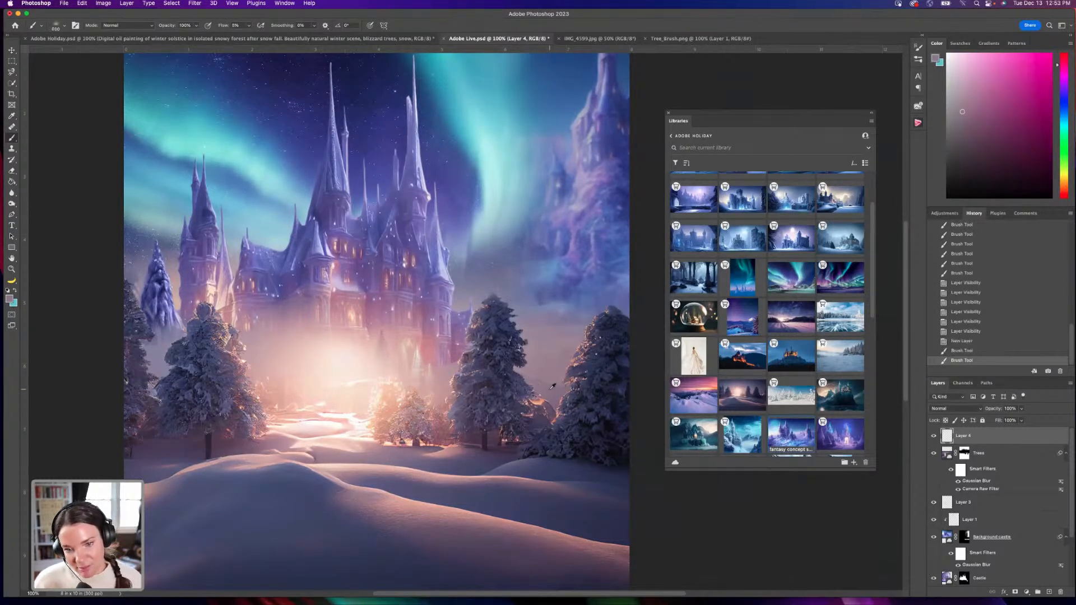
{"action": "left_click", "coordinate": [549, 379]}
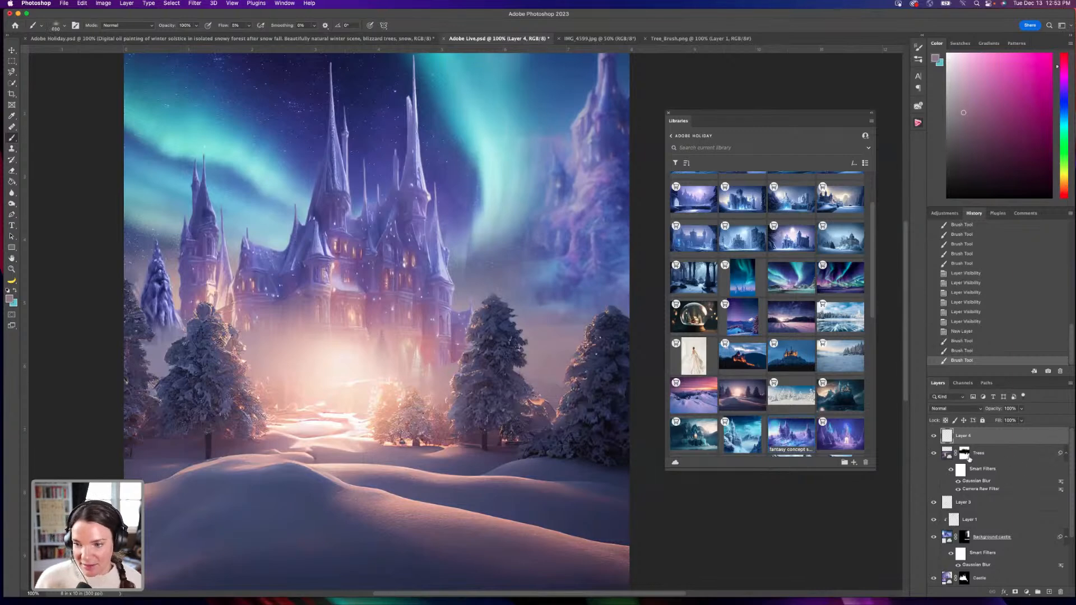
On the Trees layer mask, paint black between the right-hand trees with a smaller Soft Round Pressure Opacity and Flow brush.
{"action": "left_click", "coordinate": [965, 454]}
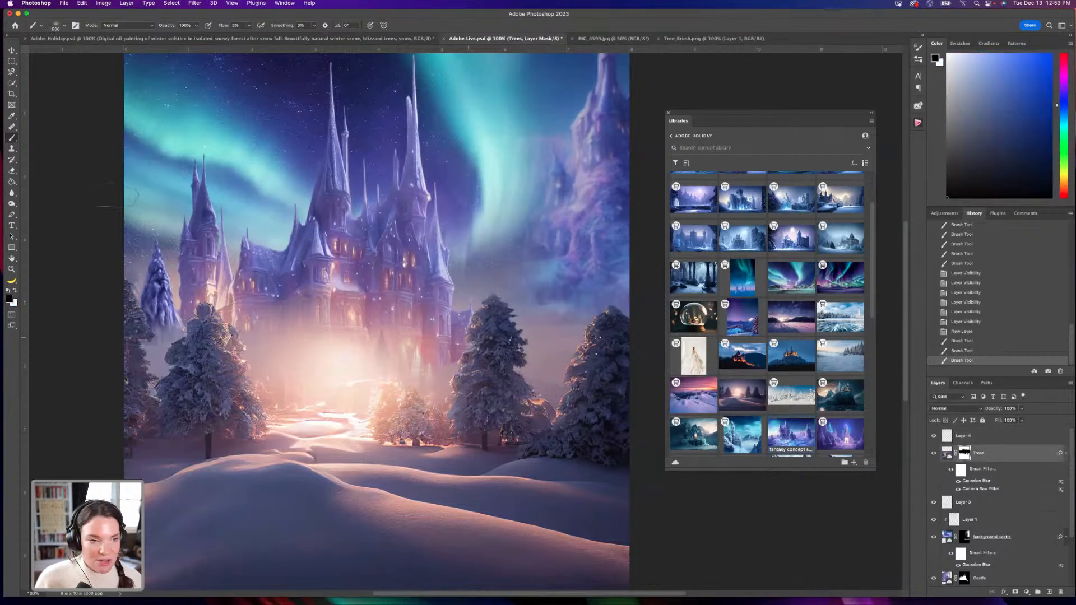
{"action": "left_click", "coordinate": [64, 27]}
{"action": "left_click", "coordinate": [74, 117]}
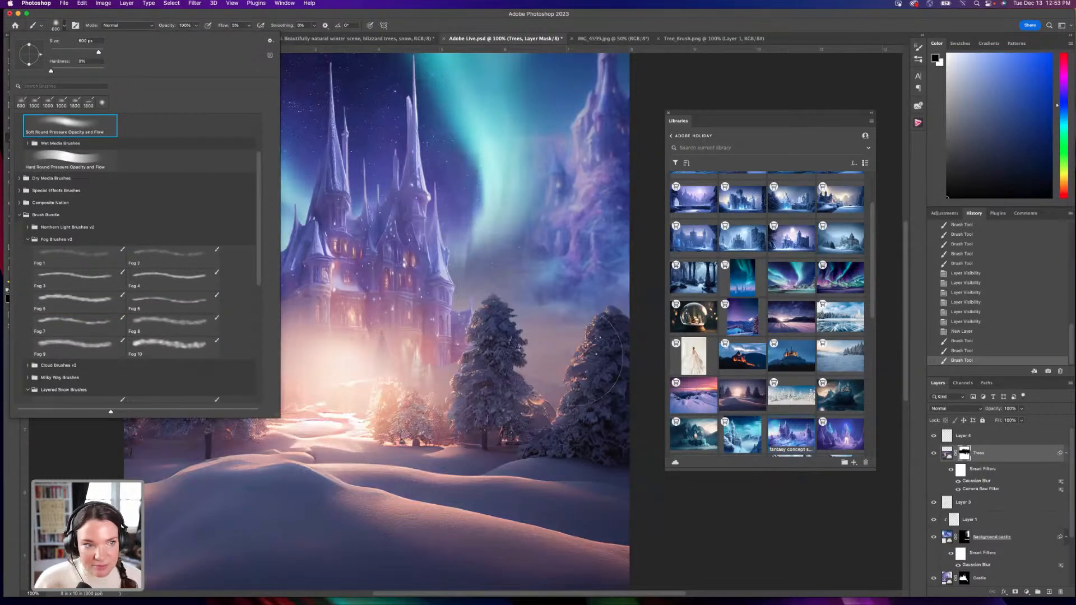
{"action": "left_click", "coordinate": [548, 371]}
{"action": "key", "text": "bracketleft"}
{"action": "key", "text": "bracketleft"}
{"action": "key", "text": "bracketleft"}
{"action": "key", "text": "bracketleft"}
{"action": "key", "text": "bracketleft"}
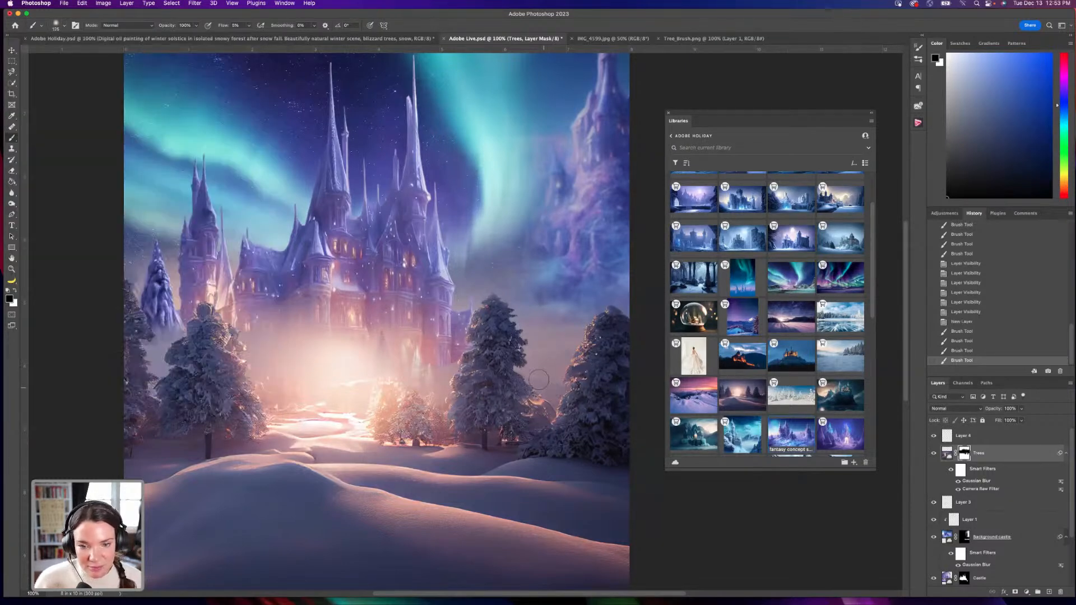
{"action": "left_click_drag", "start_coordinate": [560, 386], "coordinate": [437, 349]}
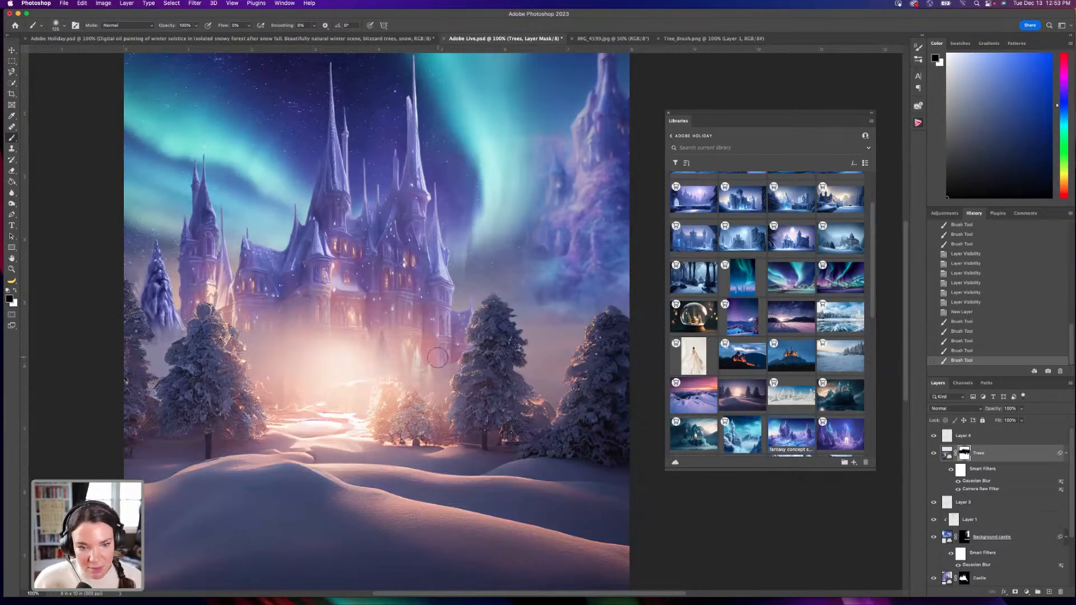
Continue masking the Trees layer with black around the left-hand trees and over the castle's left side.
{"action": "mouse_move", "coordinate": [160, 335]}
{"action": "left_mouse_down"}
{"action": "mouse_move", "coordinate": [151, 341]}
{"action": "mouse_move", "coordinate": [169, 340]}
{"action": "mouse_move", "coordinate": [175, 325]}
{"action": "left_mouse_up"}
{"action": "left_click_drag", "start_coordinate": [253, 330], "coordinate": [323, 295]}
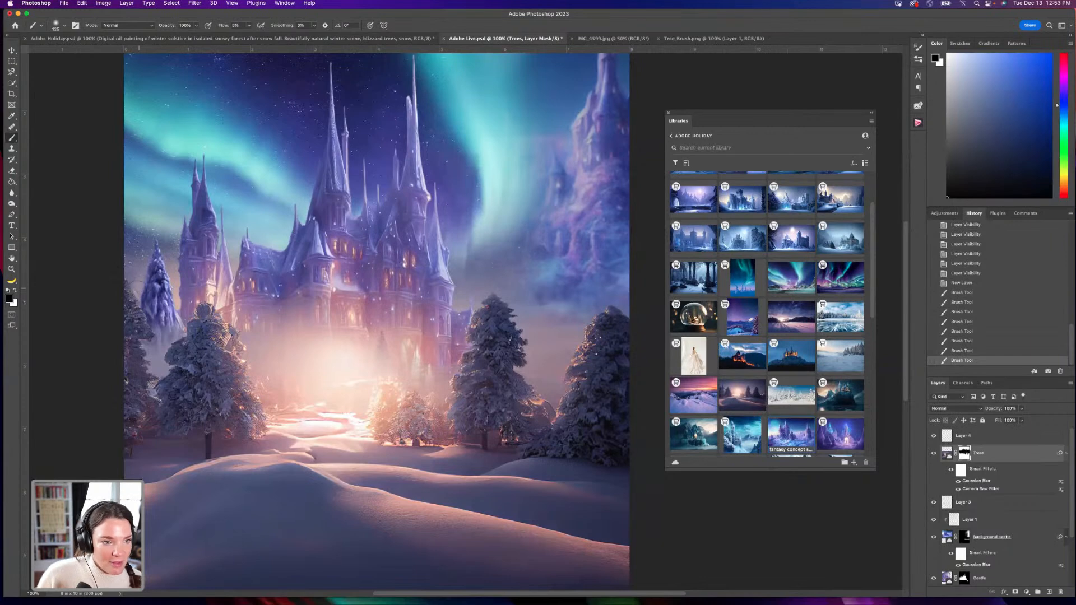
{"action": "left_click", "coordinate": [283, 234]}
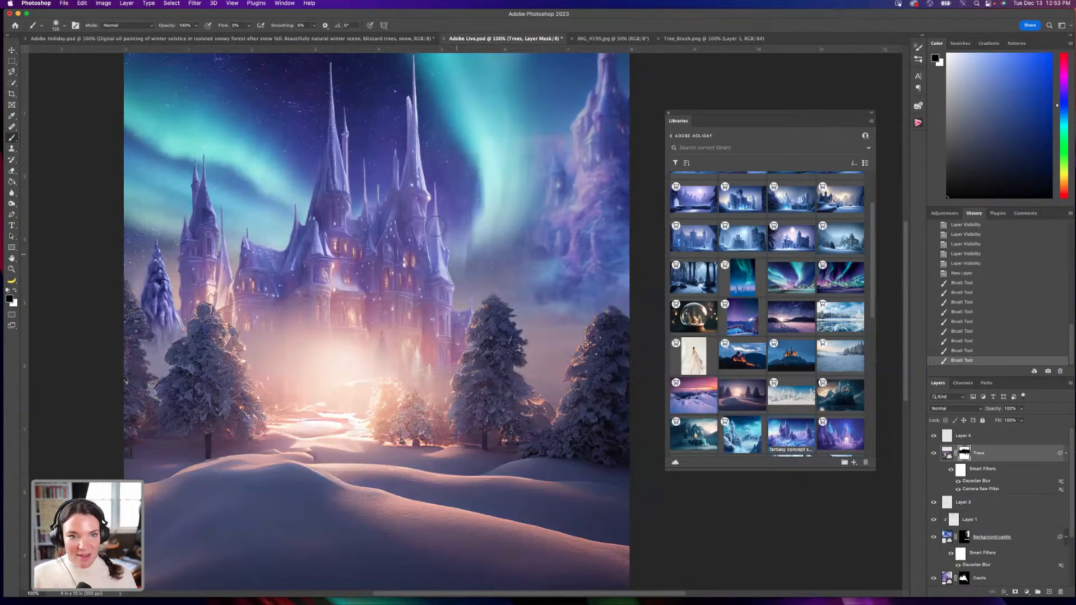
Nudge the Background castle layer slightly downwards.
{"action": "left_click", "coordinate": [11, 50]}
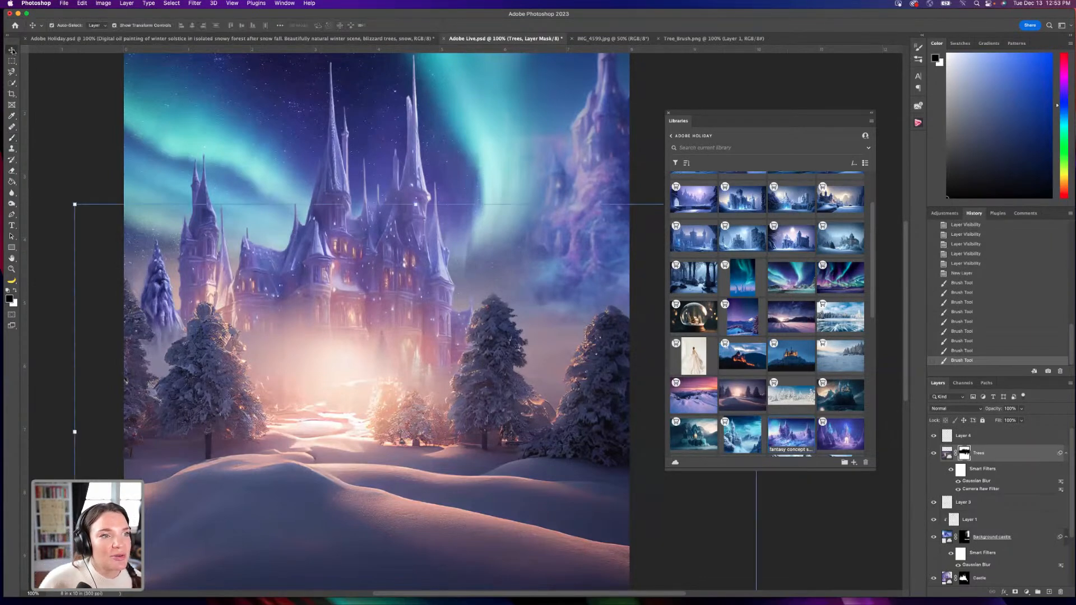
{"action": "left_click_drag", "start_coordinate": [559, 158], "coordinate": [559, 185]}
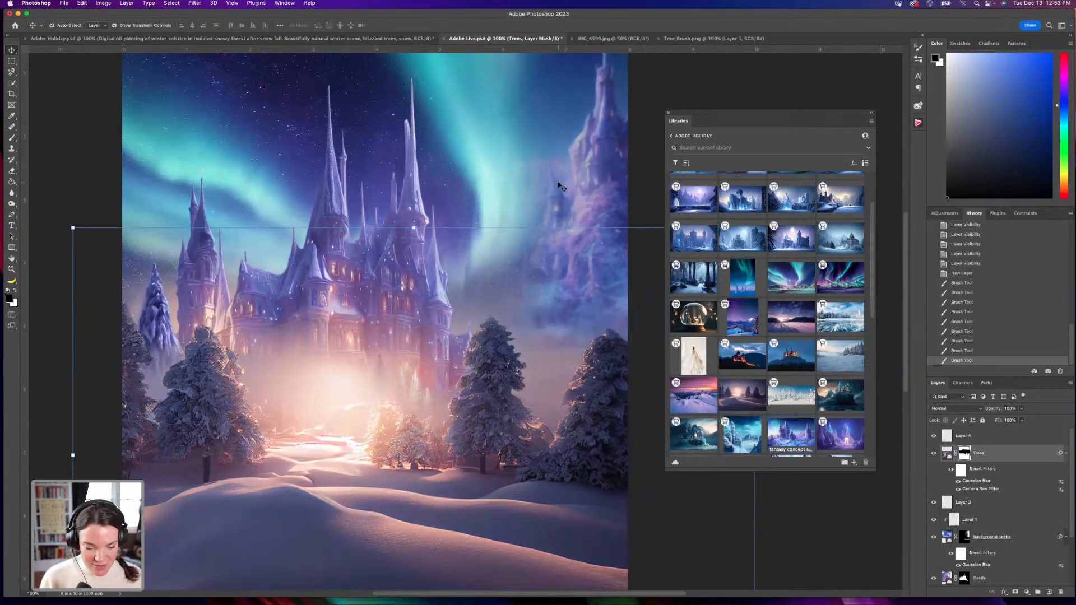
{"action": "key", "text": "super+minus"}
{"action": "left_click_drag", "start_coordinate": [561, 185], "coordinate": [564, 194]}
Compare the whole composition with Adobe Holiday.psd at matching zoom and return to Adobe Live.psd.
{"action": "left_click", "coordinate": [264, 38]}
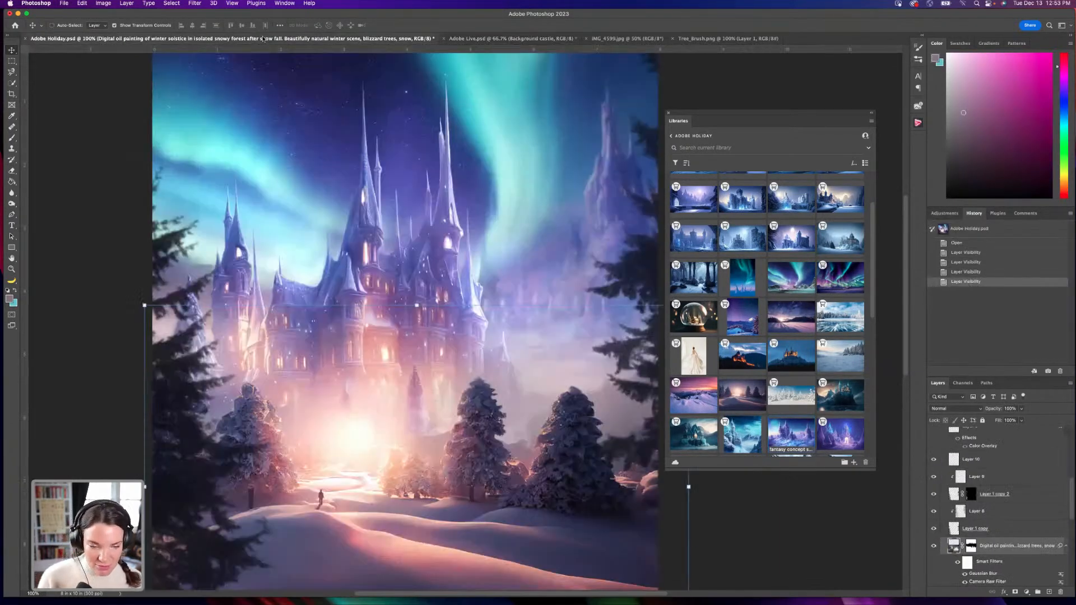
{"action": "key", "text": "super+minus"}
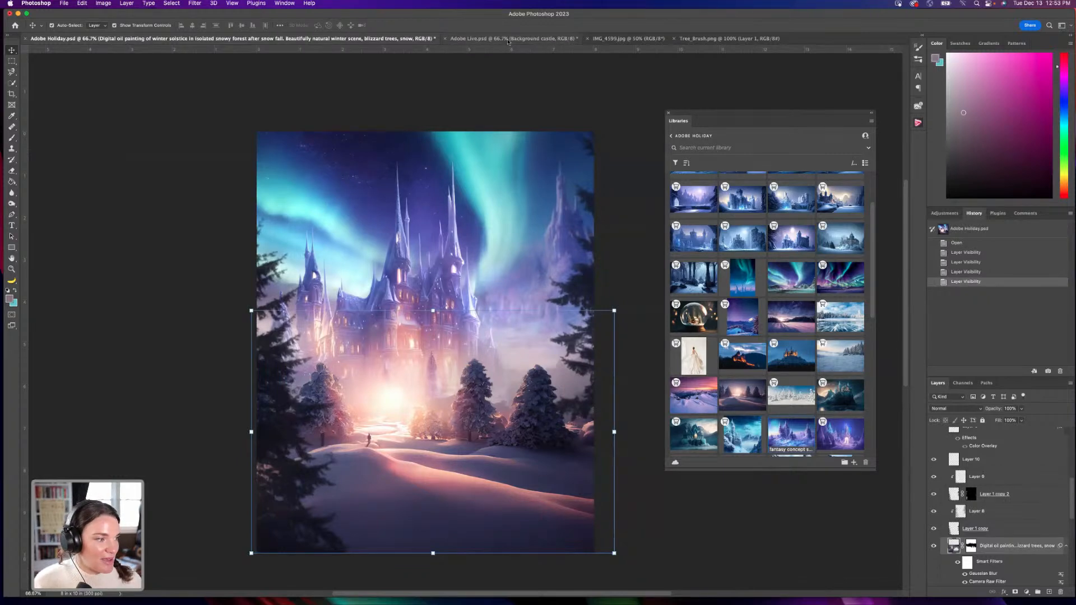
{"action": "left_click", "coordinate": [507, 39]}
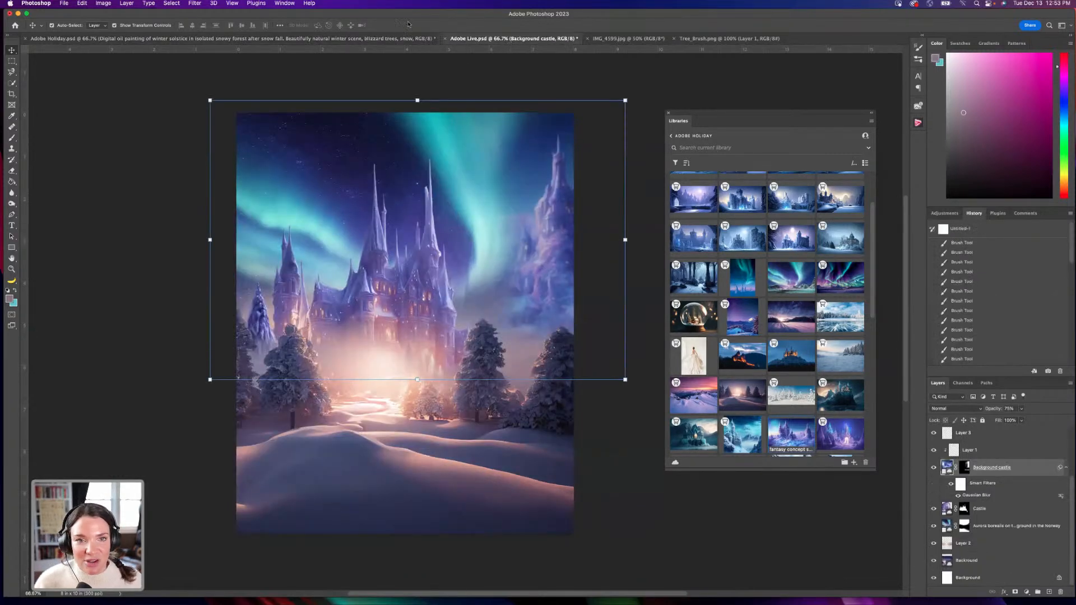
{"action": "left_click", "coordinate": [409, 39]}
{"action": "left_click", "coordinate": [515, 39]}
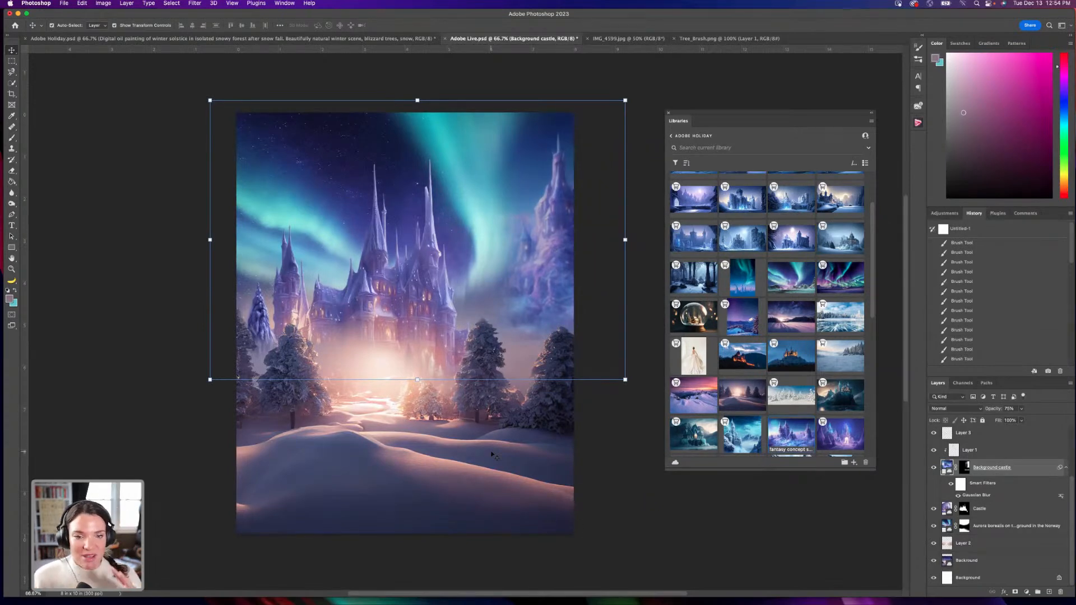
Try out two ancient stone winter castle images from the Adobe Holiday library over the scene, and delete both layers.
{"action": "scroll", "coordinate": [738, 259], "scroll_direction": "up", "scroll_amount": 3}
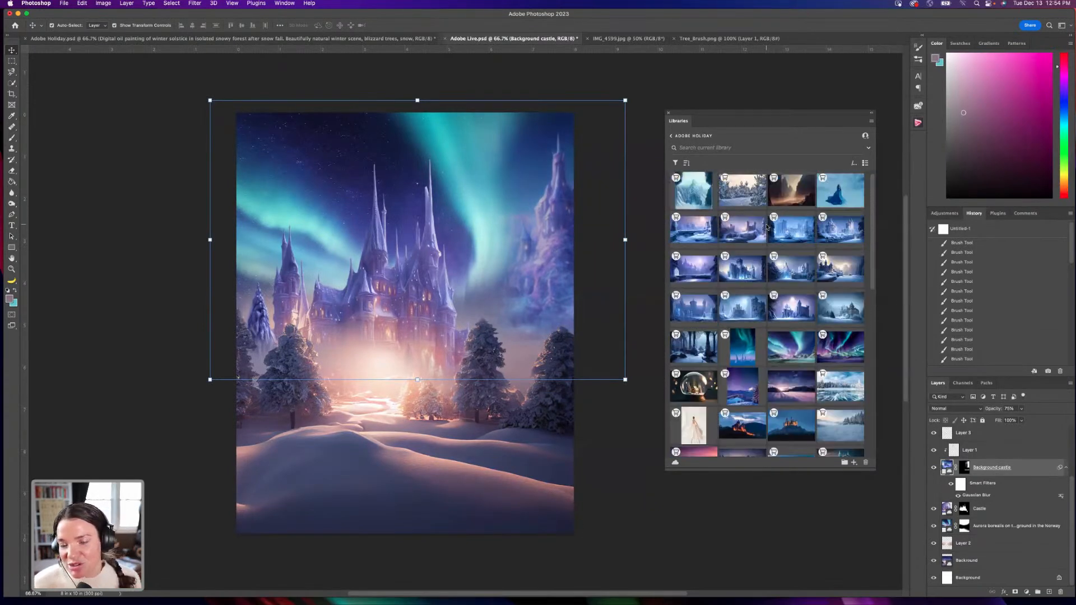
{"action": "left_click_drag", "start_coordinate": [740, 275], "coordinate": [414, 329]}
{"action": "key", "text": "Return"}
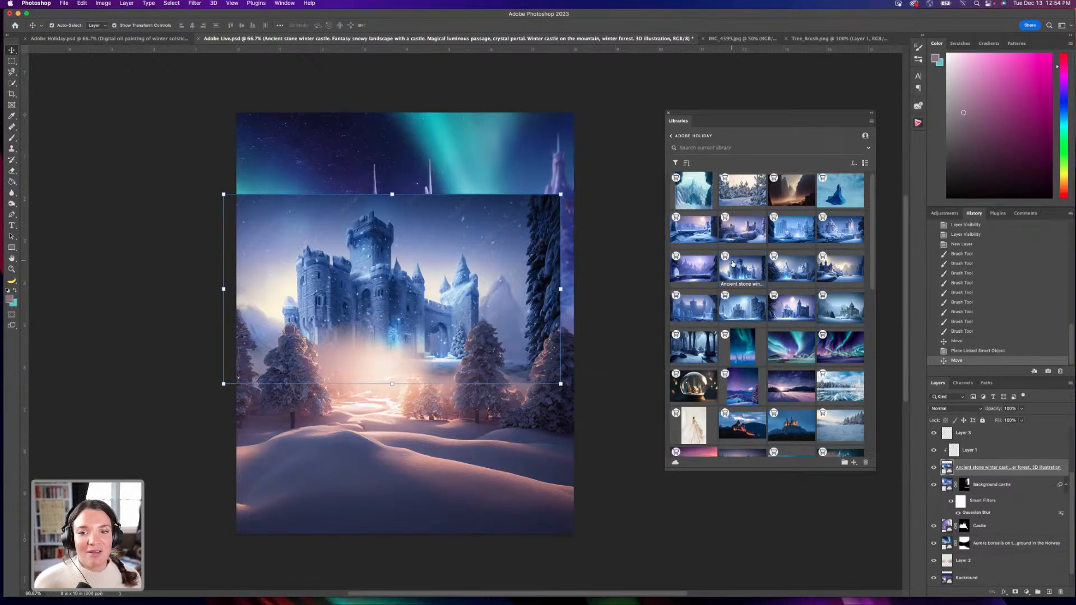
{"action": "mouse_move", "coordinate": [732, 263]}
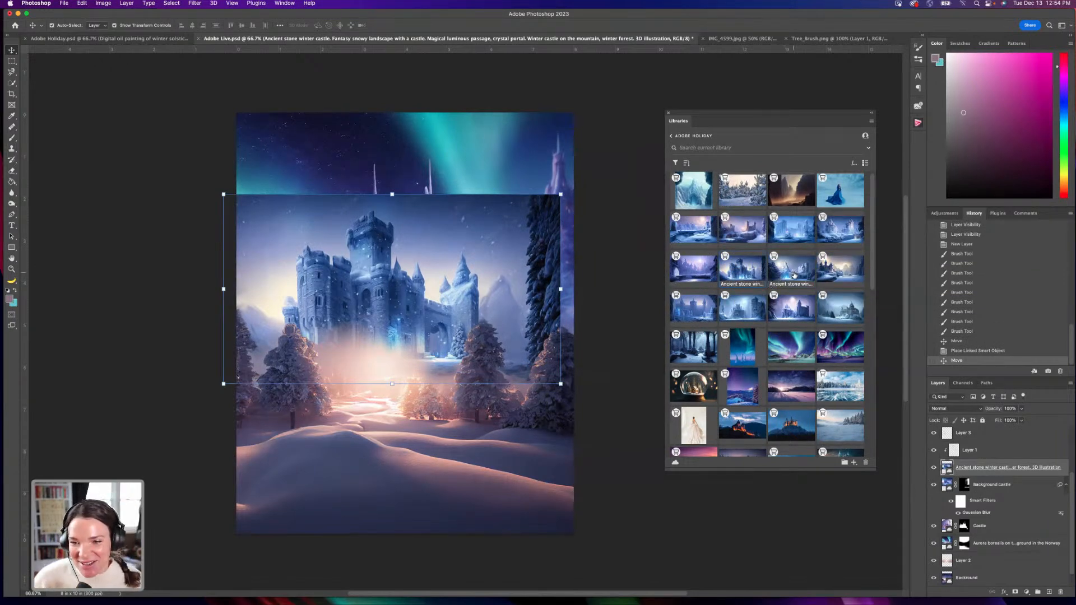
{"action": "left_click_drag", "start_coordinate": [336, 320], "coordinate": [474, 289]}
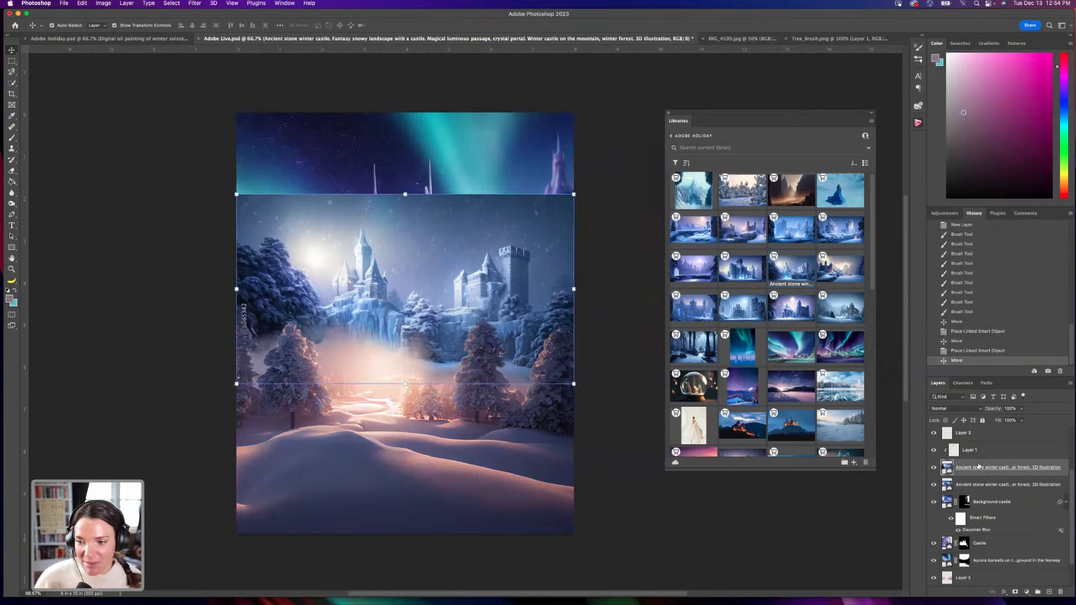
{"action": "key", "text": "BackSpace"}
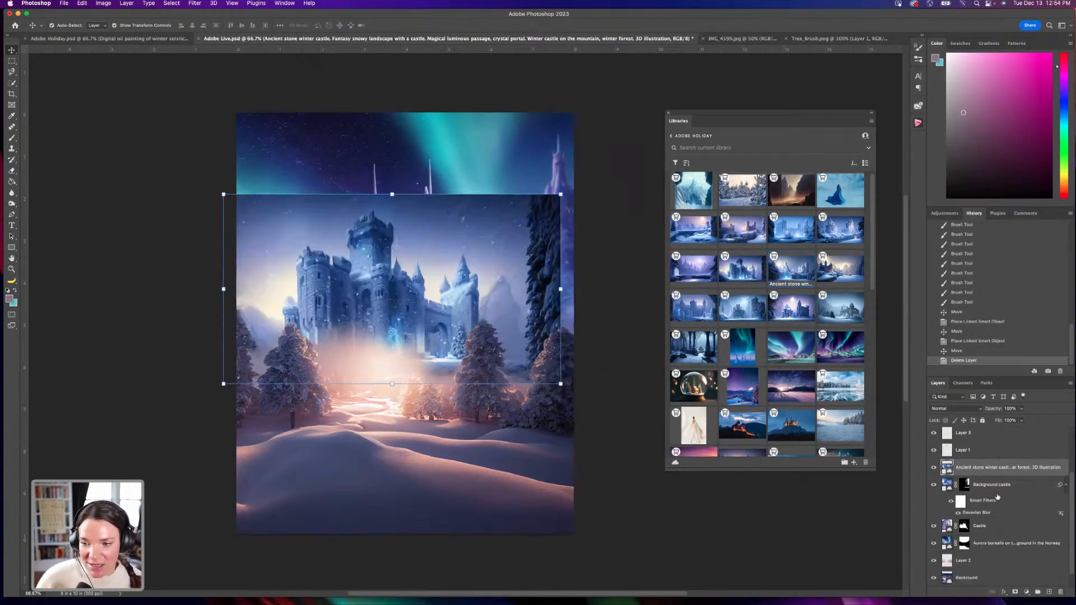
{"action": "key", "text": "BackSpace"}
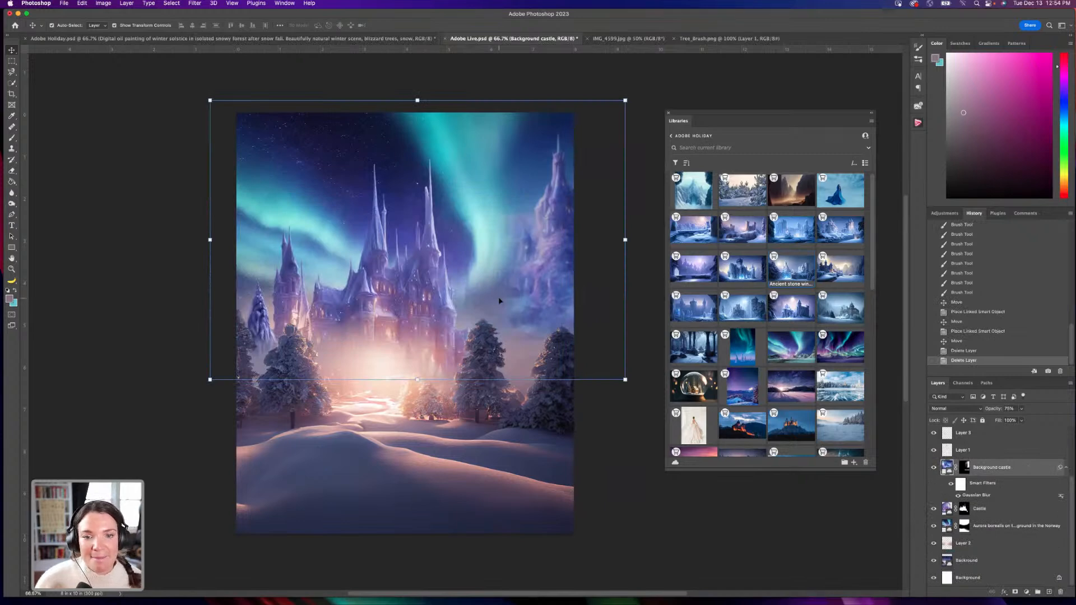
Switch to IMG_4599.jpg and select the standing person with Select Subject.
{"action": "left_click", "coordinate": [447, 296]}
{"action": "left_click", "coordinate": [521, 147]}
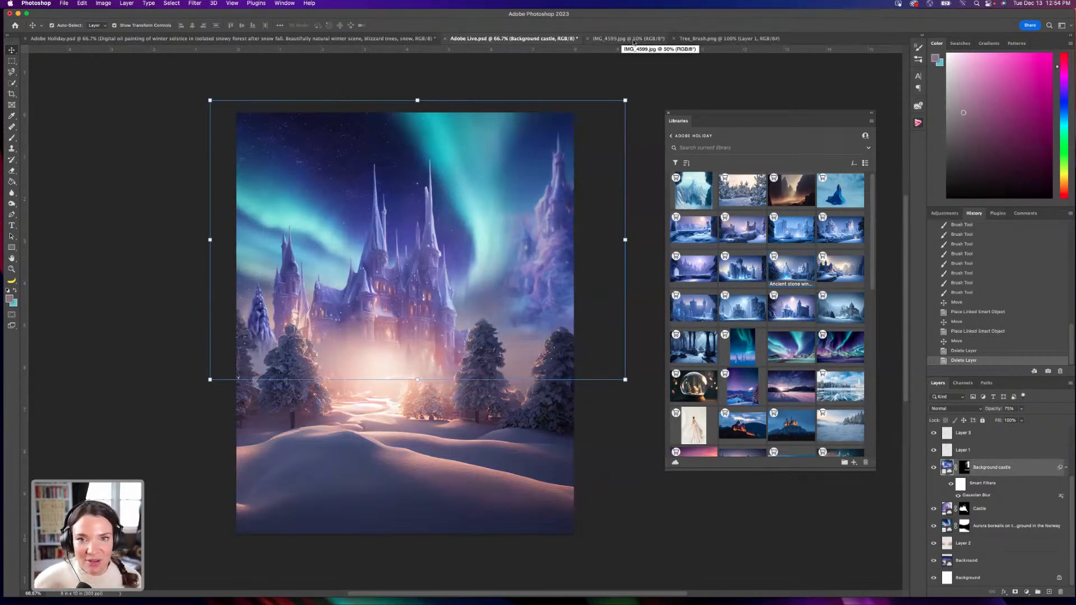
{"action": "left_click", "coordinate": [634, 38]}
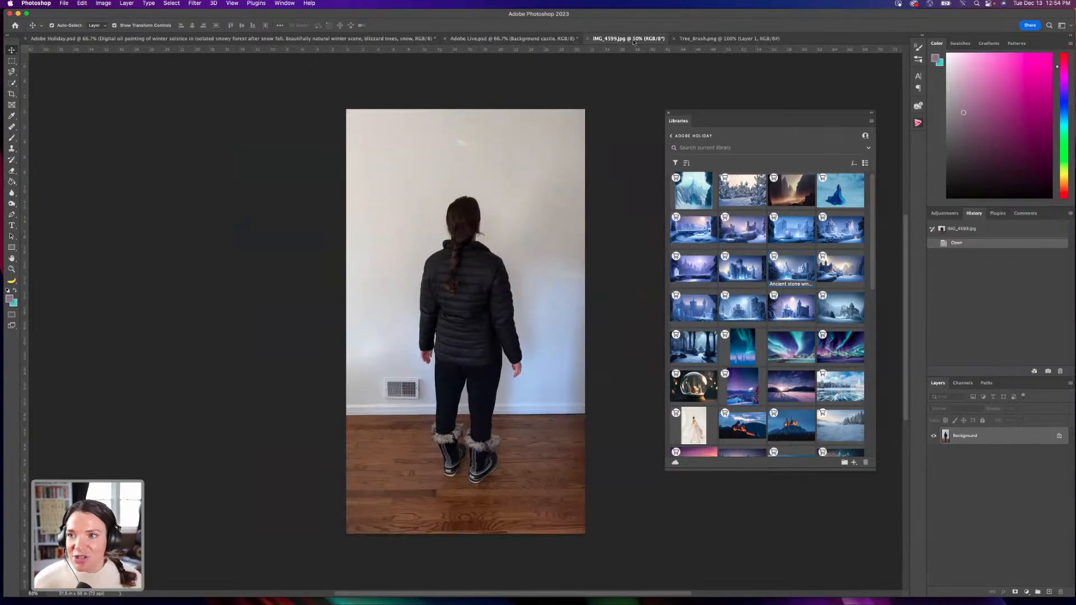
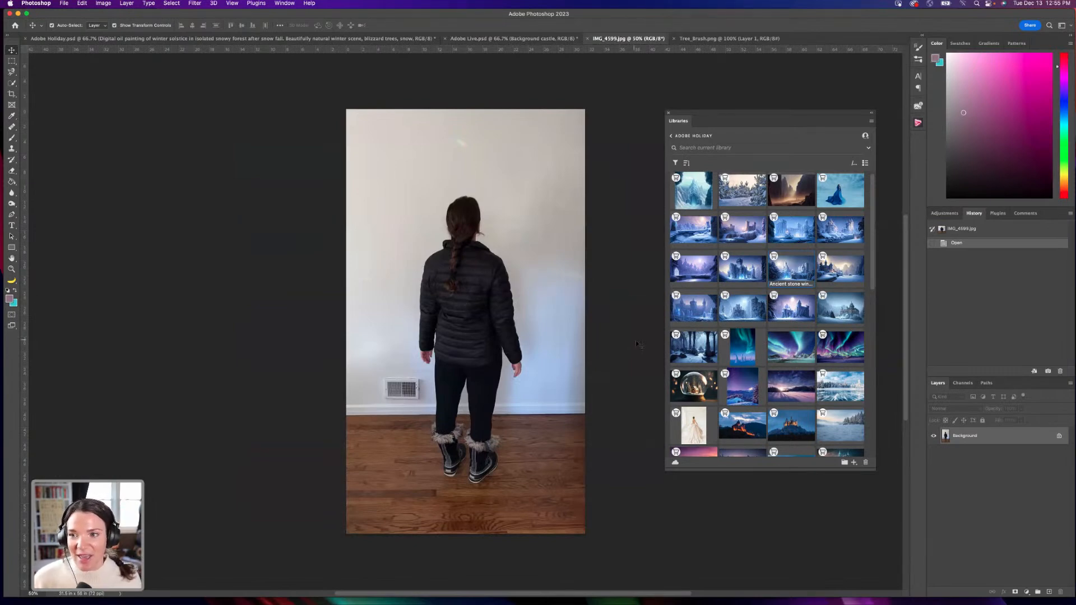
{"action": "left_click", "coordinate": [175, 7]}
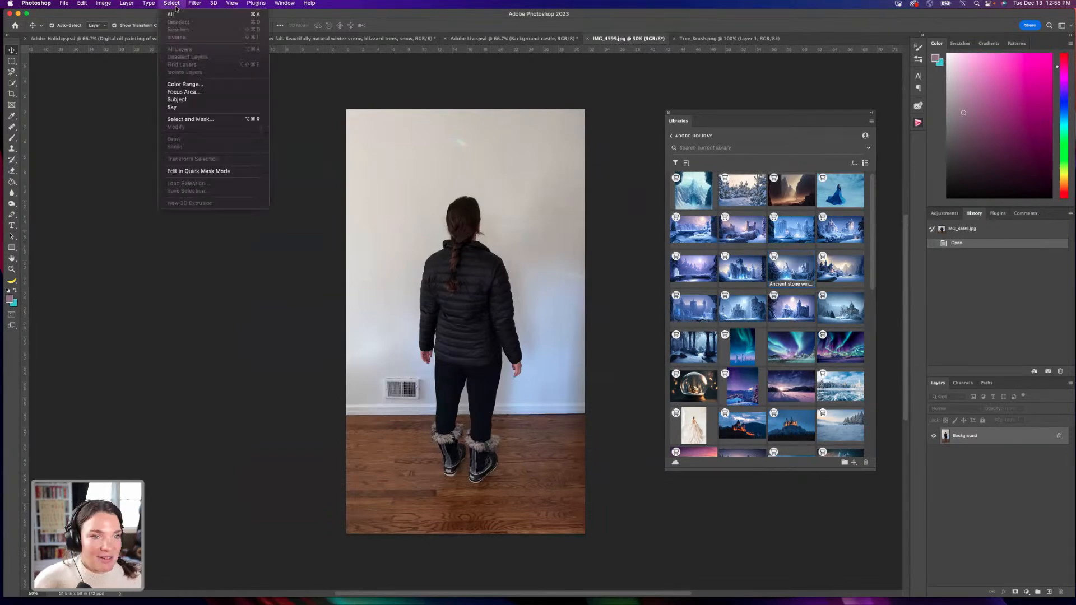
{"action": "left_click", "coordinate": [176, 98]}
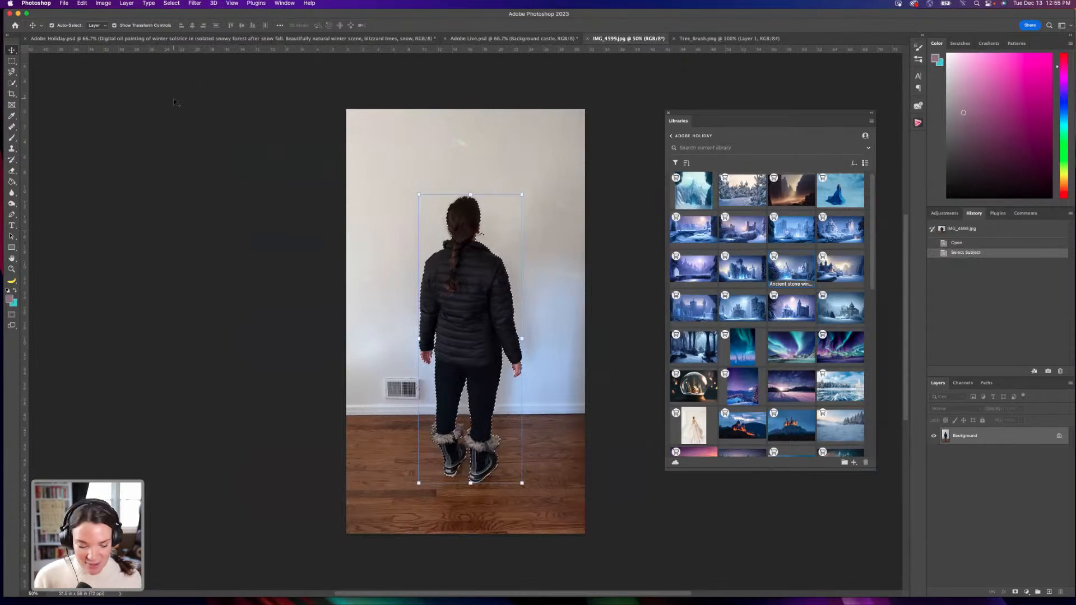
Touch up the person's selection around the left boot's fur cuff with the Quick Selection tool, undoing and redoing the stroke to compare.
{"action": "key", "text": "super+1"}
{"action": "key", "text": "super+equal"}
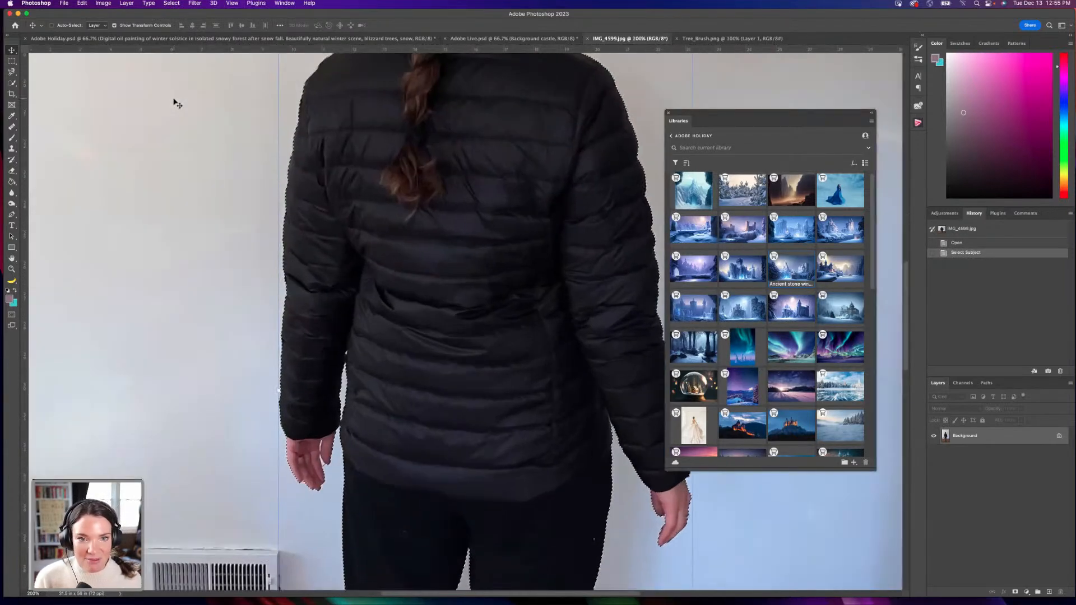
{"action": "key", "text": "super+minus"}
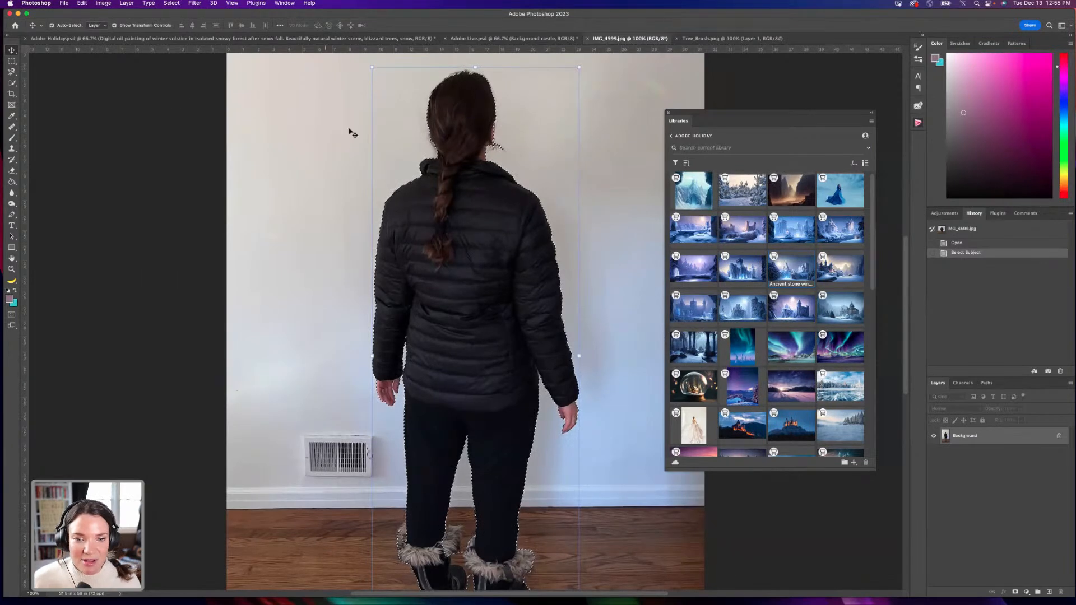
{"action": "left_click_drag", "start_coordinate": [450, 310], "coordinate": [424, 245]}
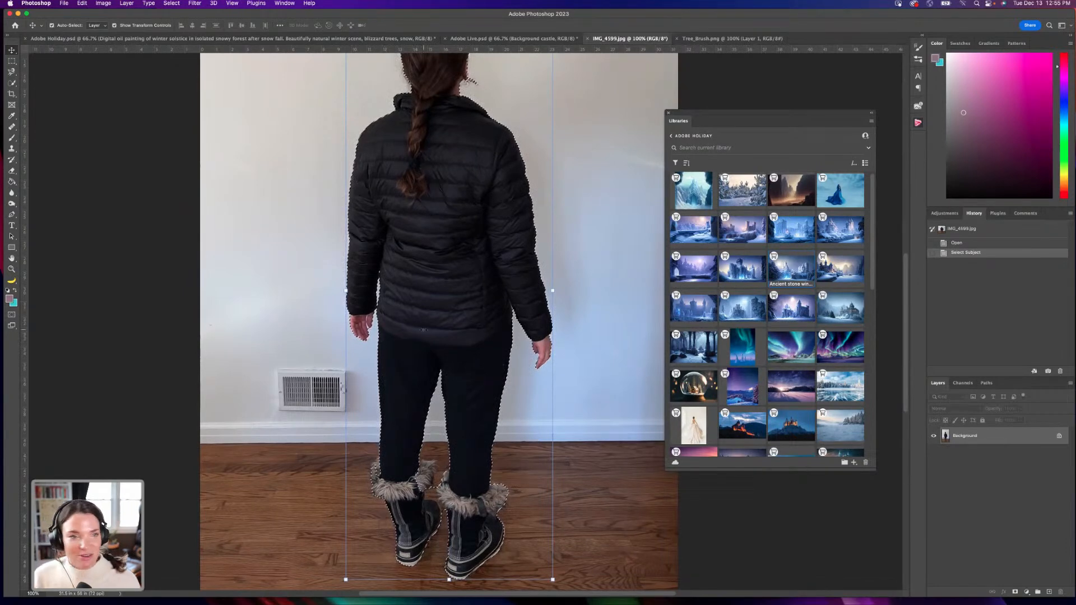
{"action": "left_click_drag", "start_coordinate": [12, 83], "coordinate": [49, 91]}
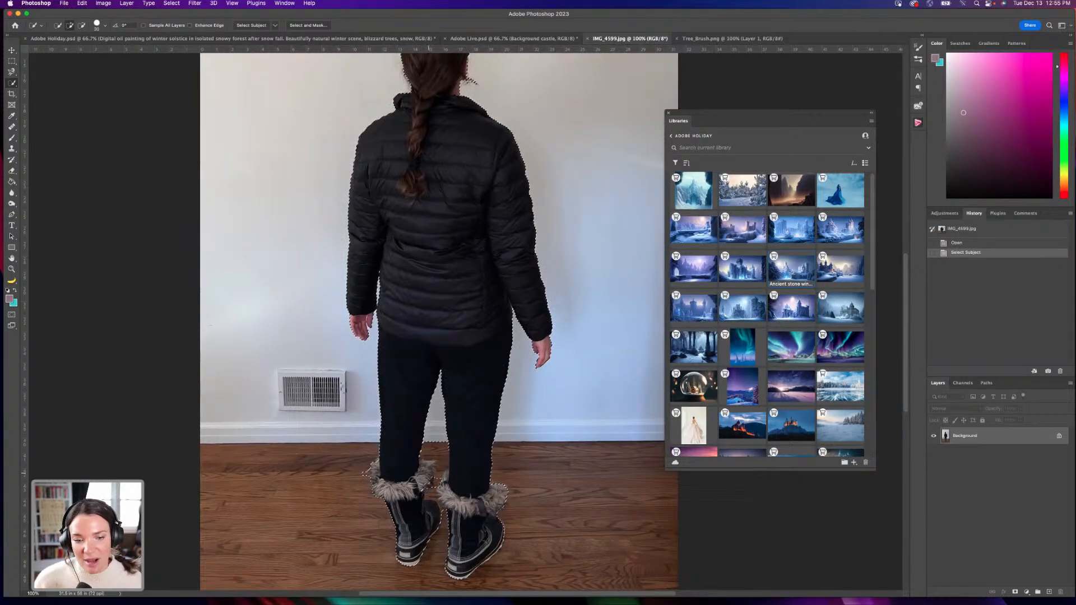
{"action": "left_click_drag", "start_coordinate": [428, 473], "coordinate": [420, 473]}
{"action": "key", "text": "super+z"}
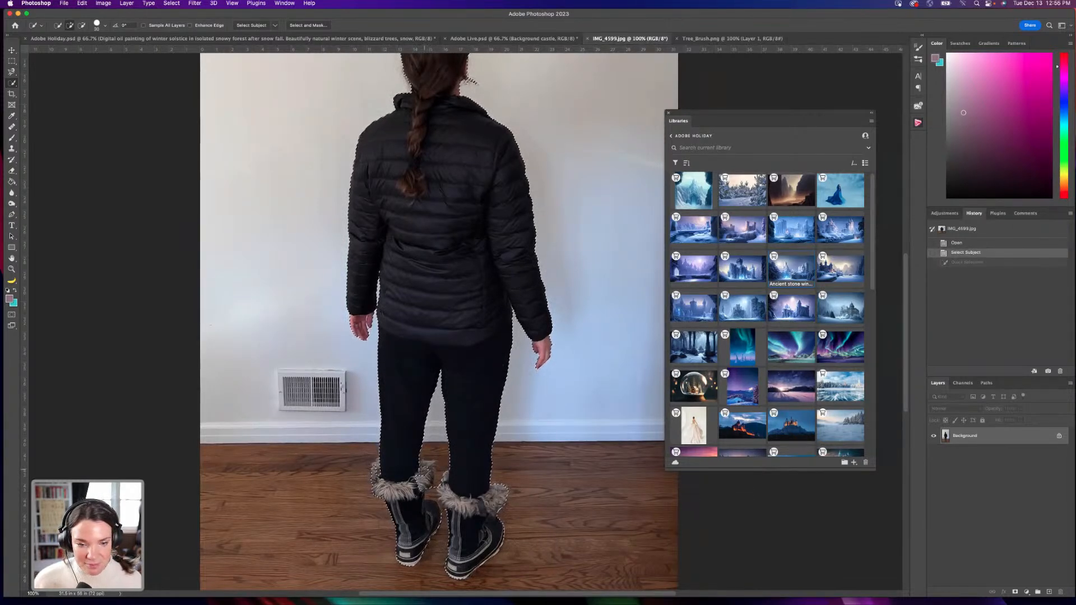
{"action": "key", "text": "super+shift+z"}
{"action": "key", "text": "super+z"}
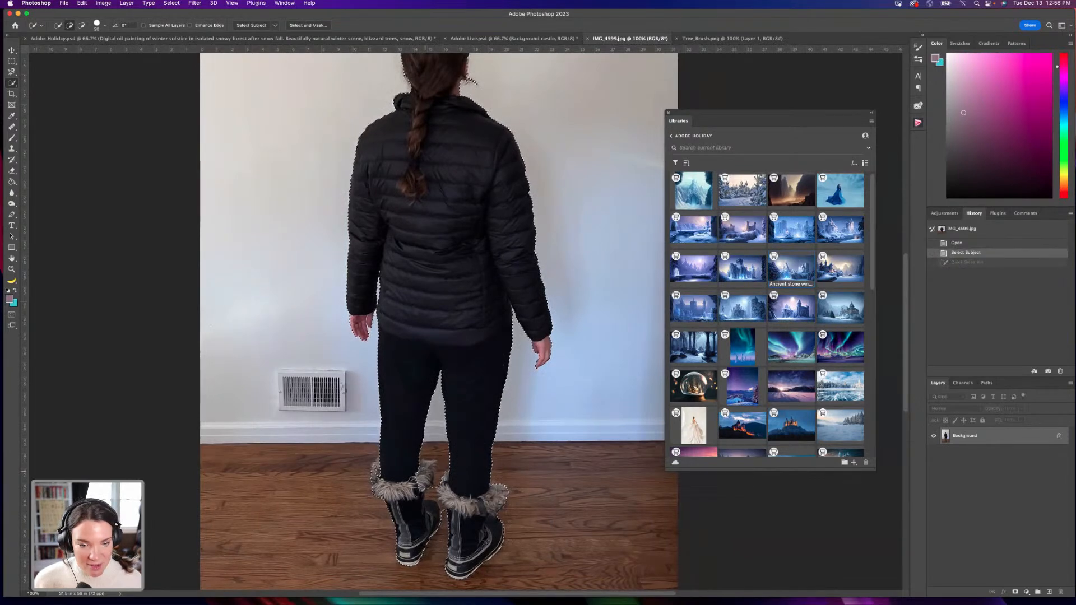
{"action": "key", "text": "super+shift+z"}
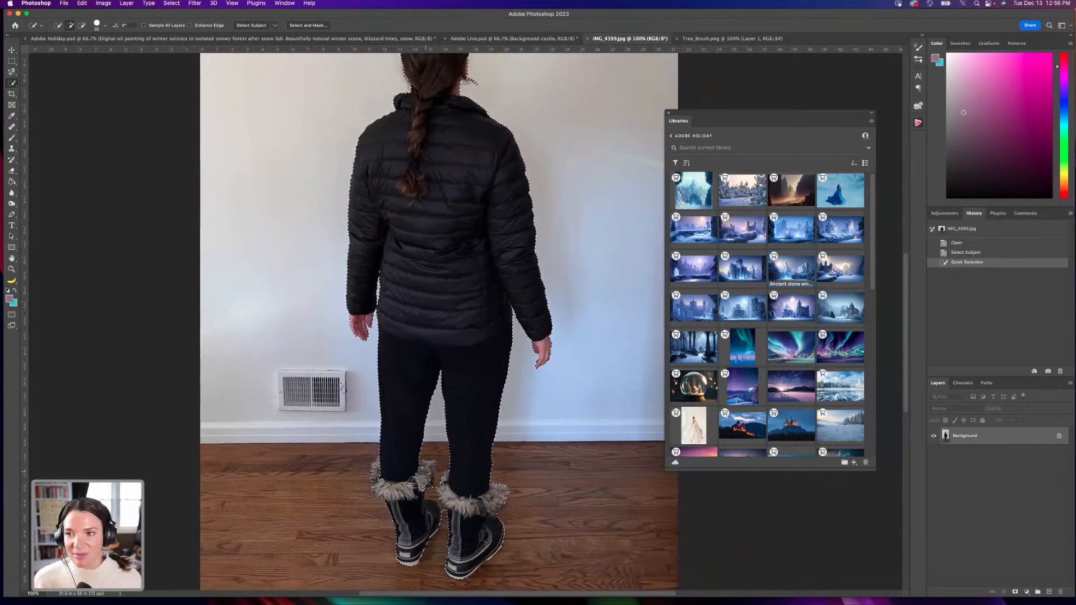
Refine the selection edges between the boots' fur cuffs with small Quick Selection strokes, subtracting the stray floor areas.
{"action": "left_click", "coordinate": [428, 470]}
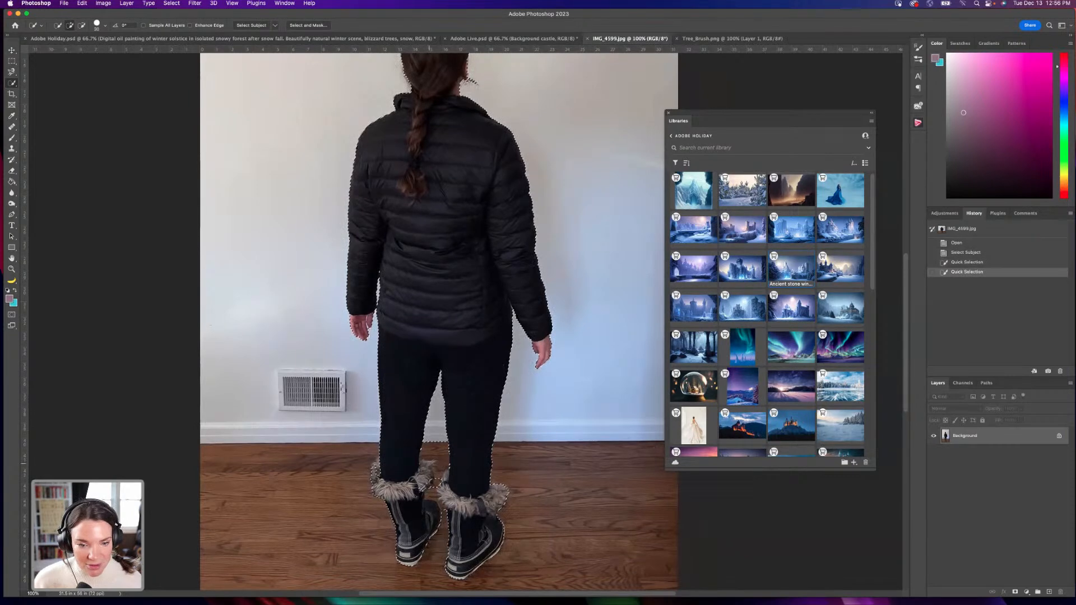
{"action": "left_click", "coordinate": [443, 468], "text": "alt"}
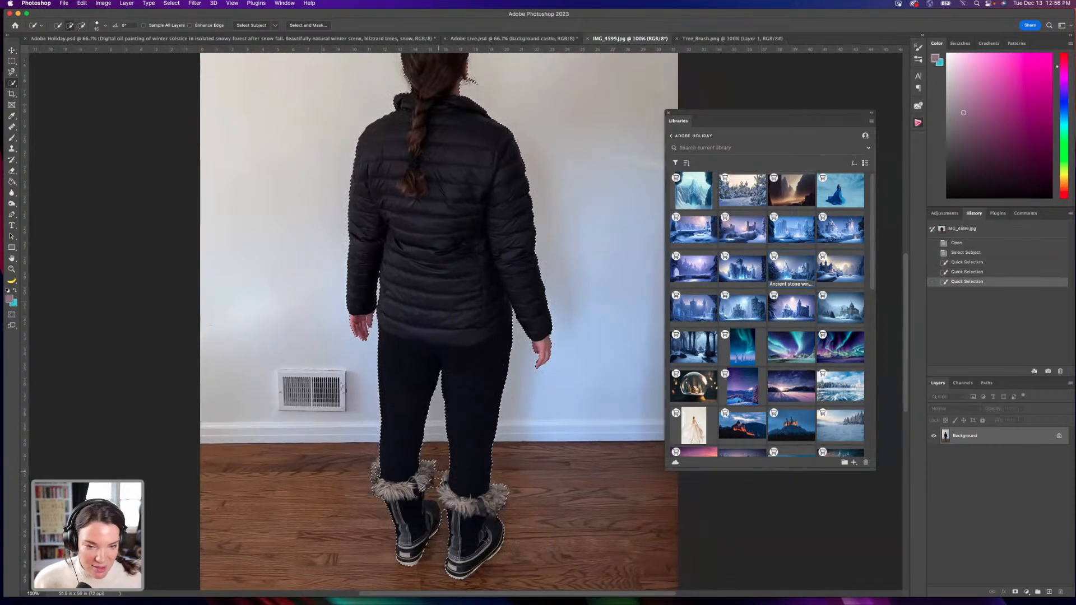
{"action": "key", "text": "alt"}
{"action": "left_click", "coordinate": [437, 479], "text": "alt"}
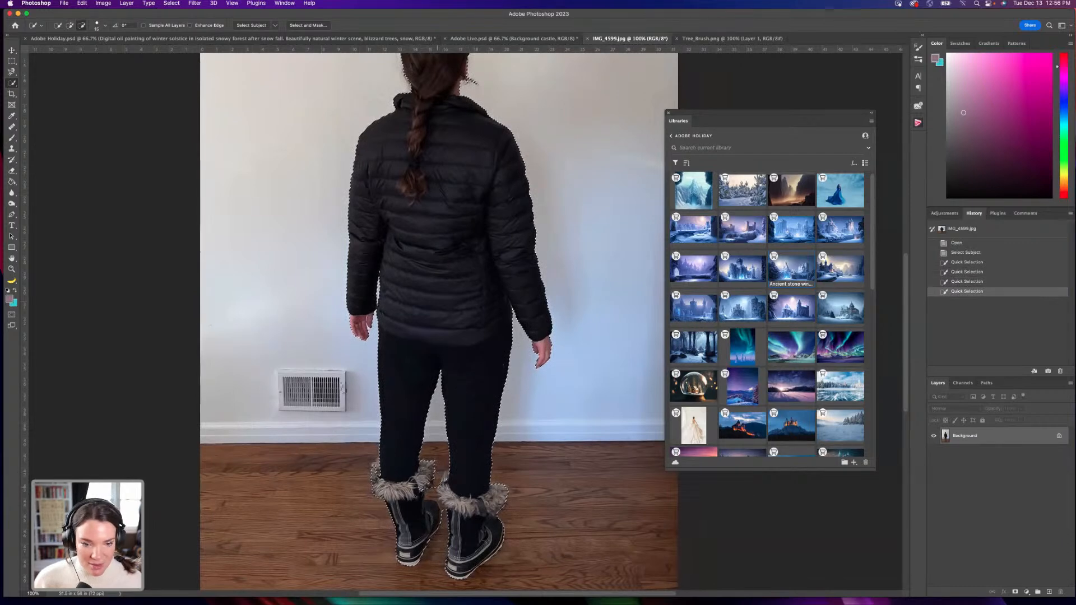
{"action": "left_click", "coordinate": [491, 116], "text": "alt"}
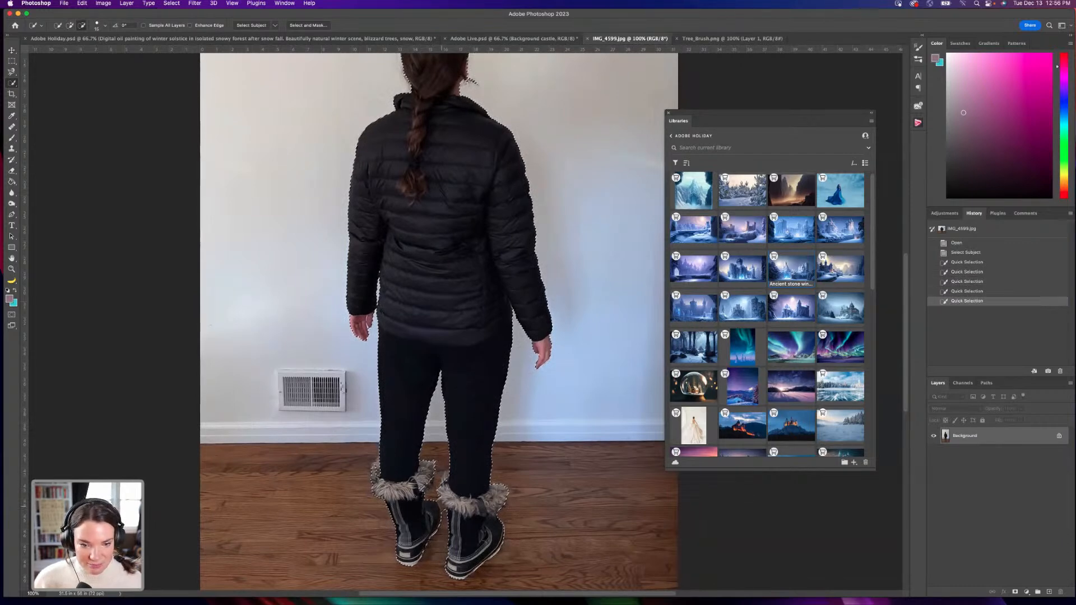
{"action": "left_click", "coordinate": [492, 117], "text": "alt"}
{"action": "left_click", "coordinate": [499, 124], "text": "alt"}
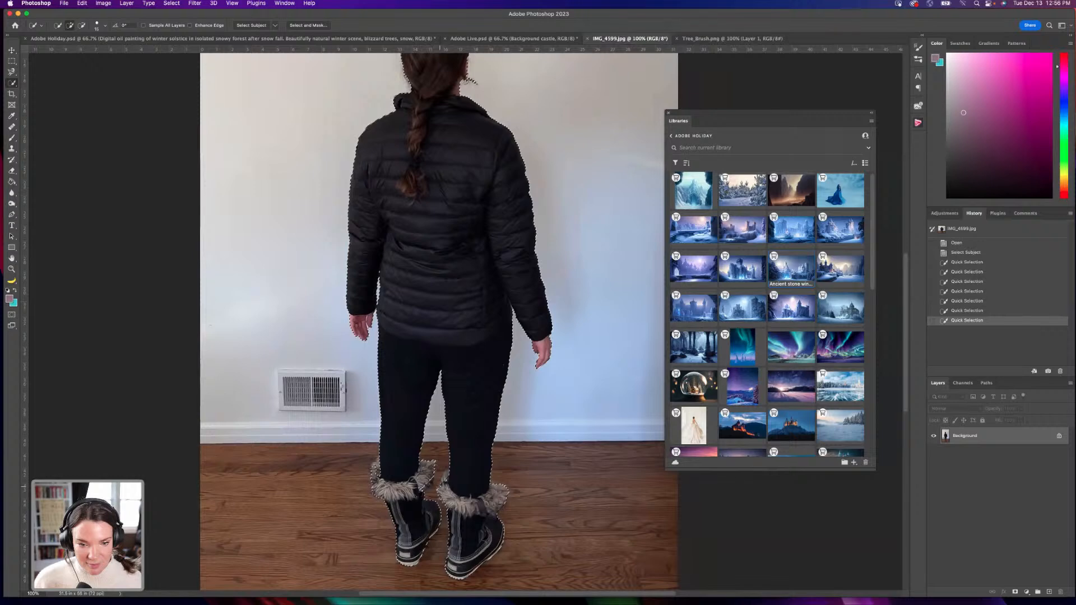
{"action": "left_click", "coordinate": [471, 80], "text": "alt"}
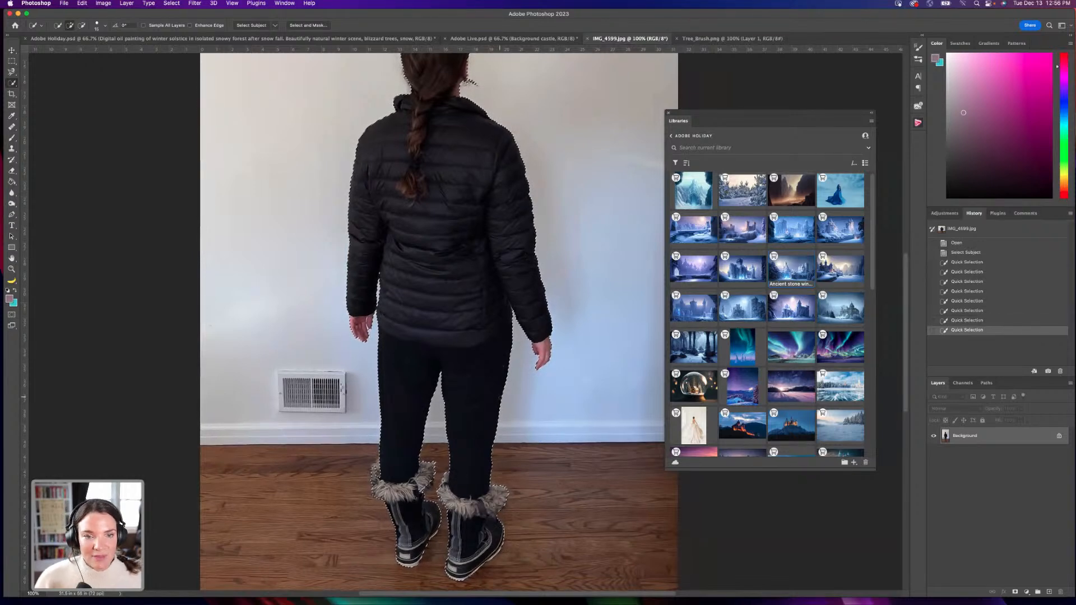
Mask the photo to the selected person and duplicate the masked layer.
{"action": "key", "text": "super+minus"}
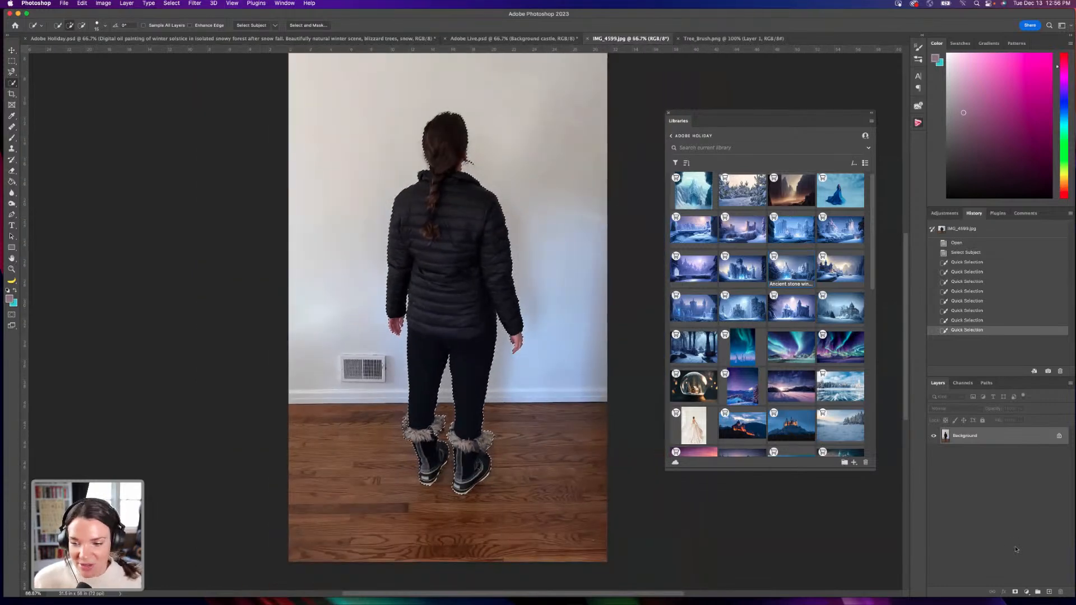
{"action": "left_click", "coordinate": [1015, 593]}
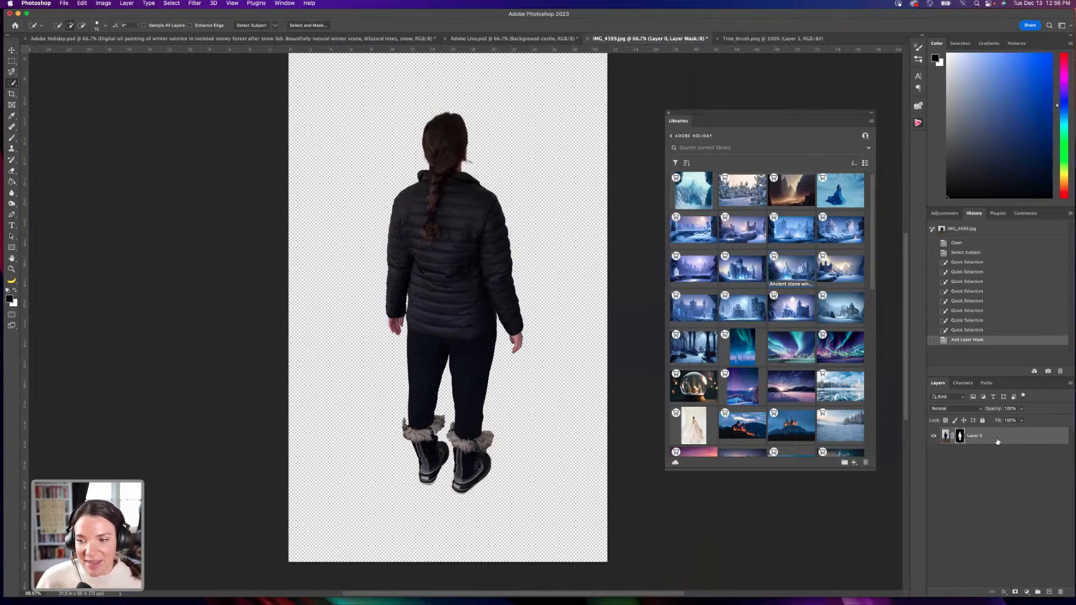
{"action": "left_click_drag", "start_coordinate": [999, 442], "coordinate": [1052, 594]}
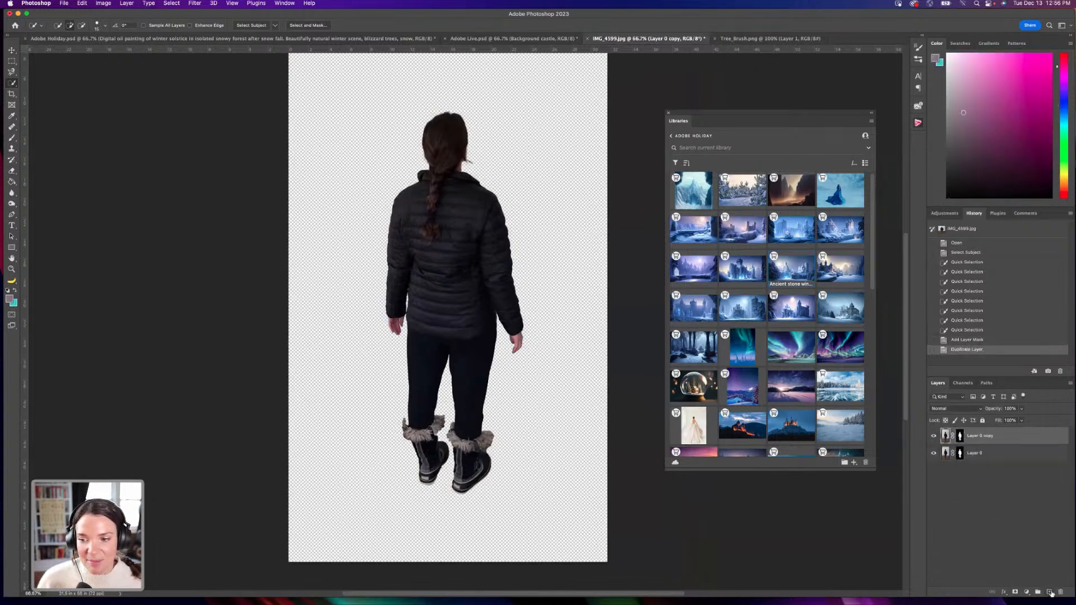
Apply the layer mask on the Layer 0 copy and darken the figure with Levels, lowering the output white to about 153.
{"action": "right_click", "coordinate": [960, 437]}
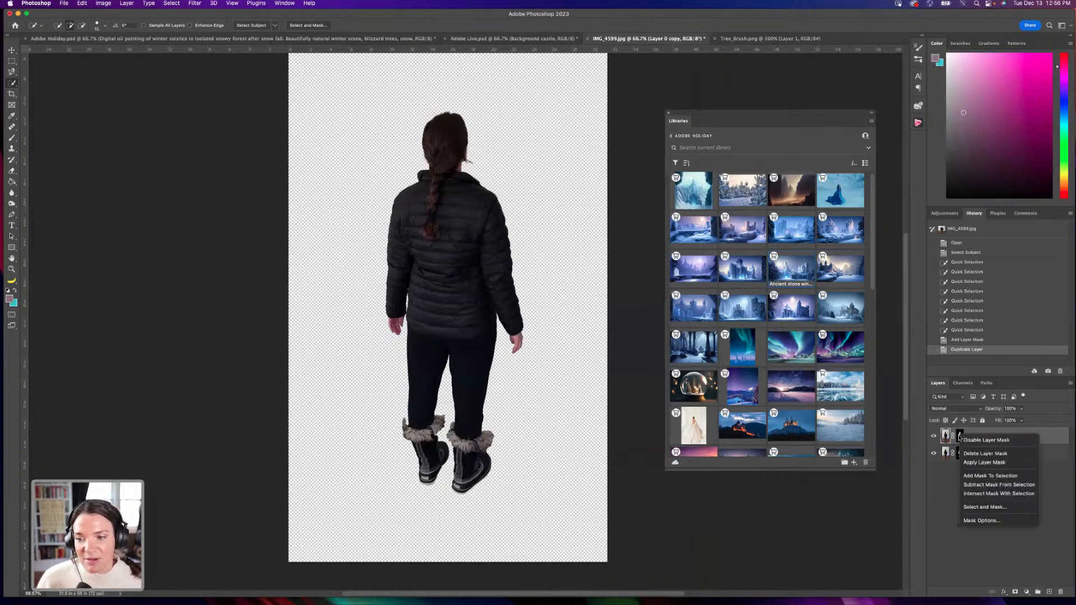
{"action": "left_click", "coordinate": [973, 464]}
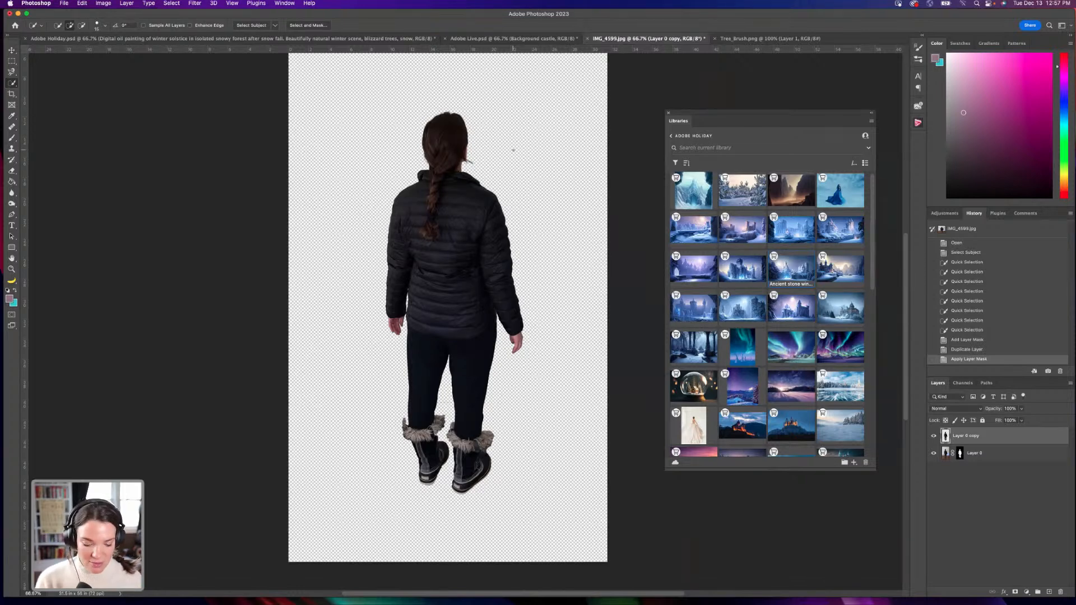
{"action": "key", "text": "super+l"}
{"action": "left_click_drag", "start_coordinate": [513, 84], "coordinate": [634, 90]}
{"action": "left_click_drag", "start_coordinate": [639, 218], "coordinate": [596, 219]}
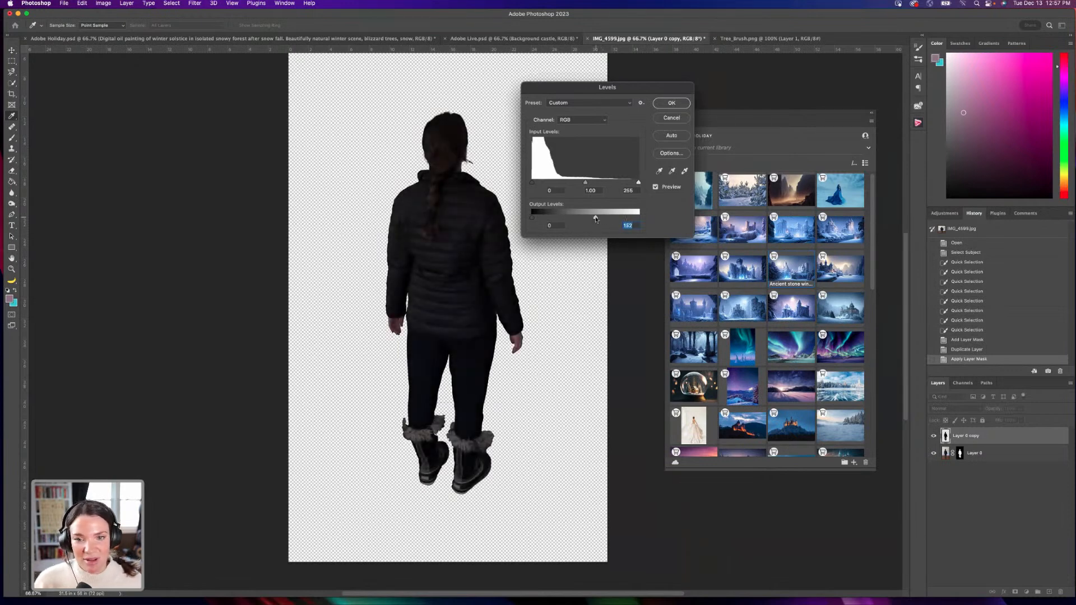
{"action": "left_click", "coordinate": [672, 104]}
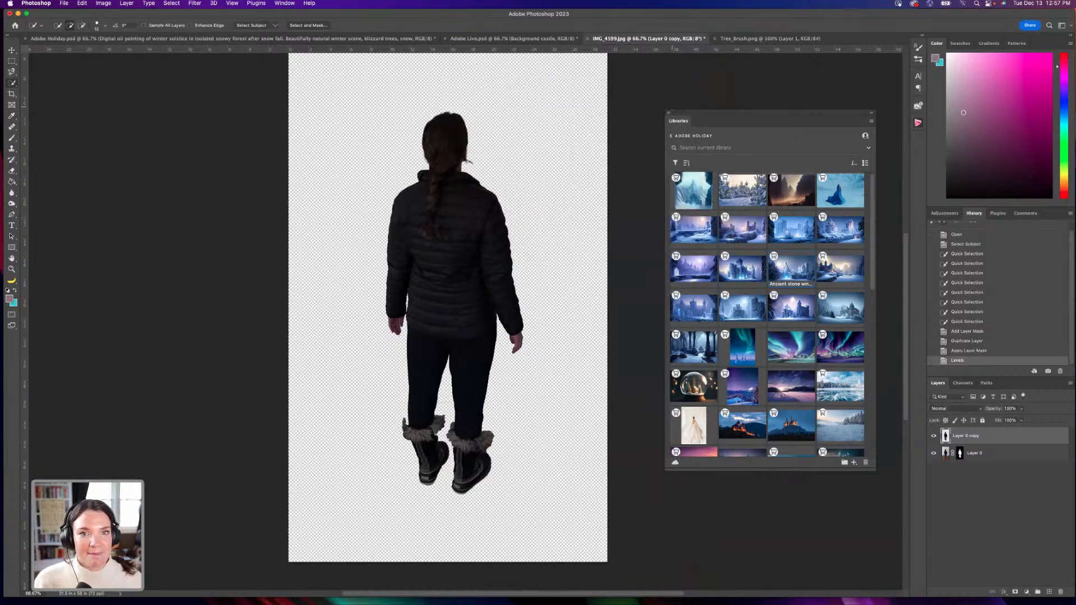
Define the darkened figure as a brush preset and give it the person's first name.
{"action": "left_click", "coordinate": [82, 3]}
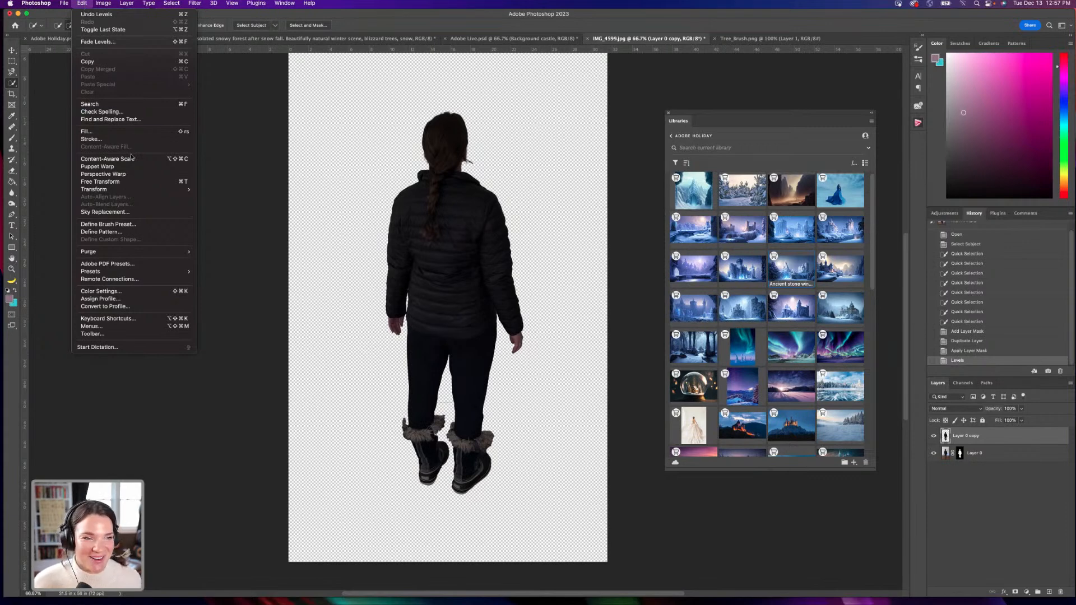
{"action": "left_click", "coordinate": [166, 225]}
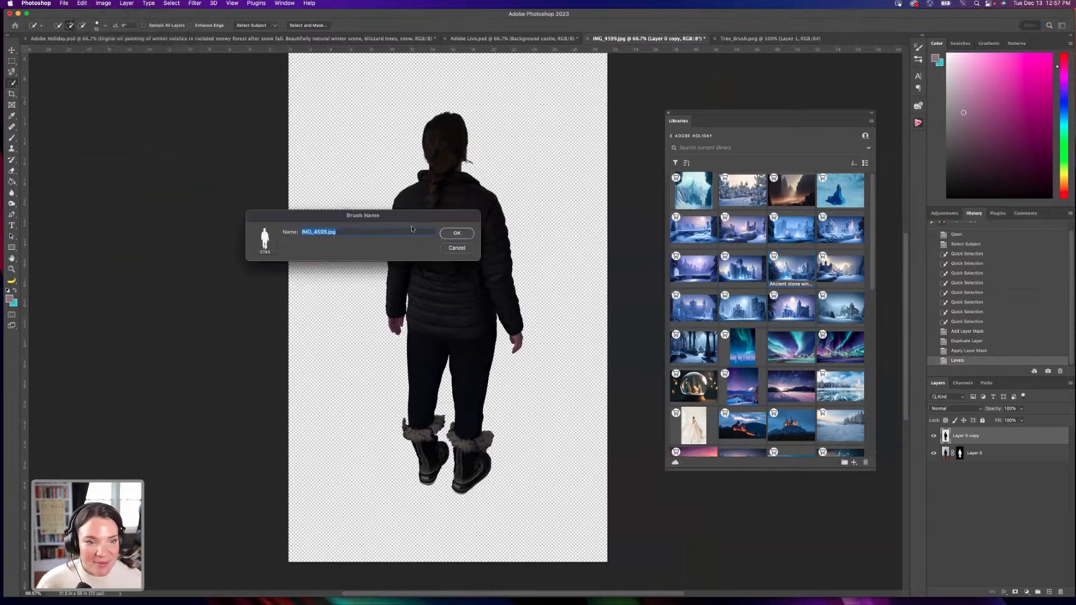
{"action": "type", "text": "Anna"}
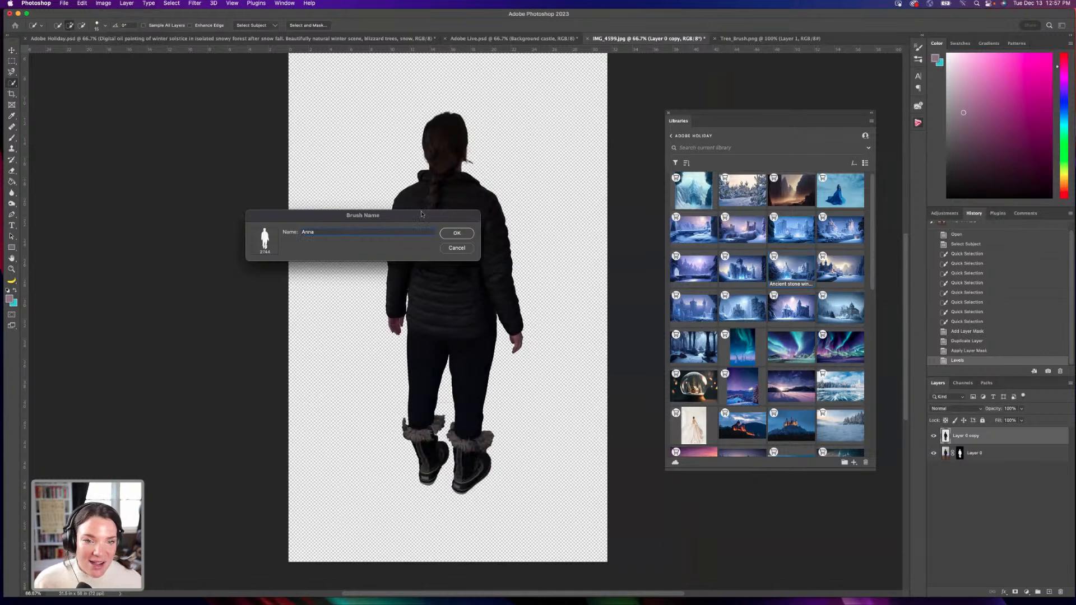
{"action": "left_click", "coordinate": [465, 234]}
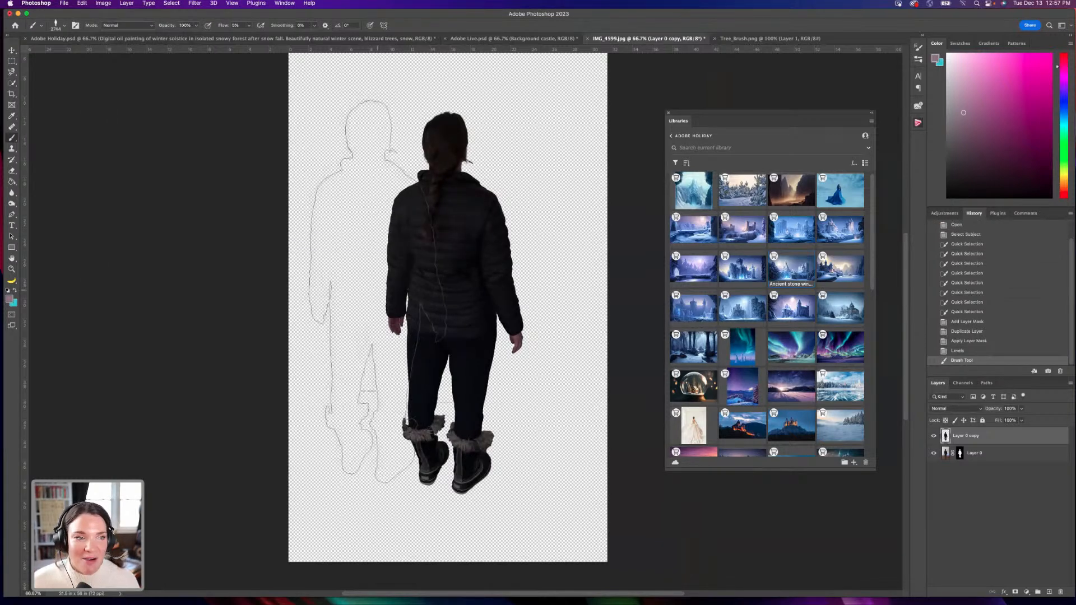
Set the brush flow to 100% and stamp the figure brush in mauve to the left of the person.
{"action": "left_click", "coordinate": [249, 25]}
{"action": "left_click_drag", "start_coordinate": [248, 36], "coordinate": [380, 53]}
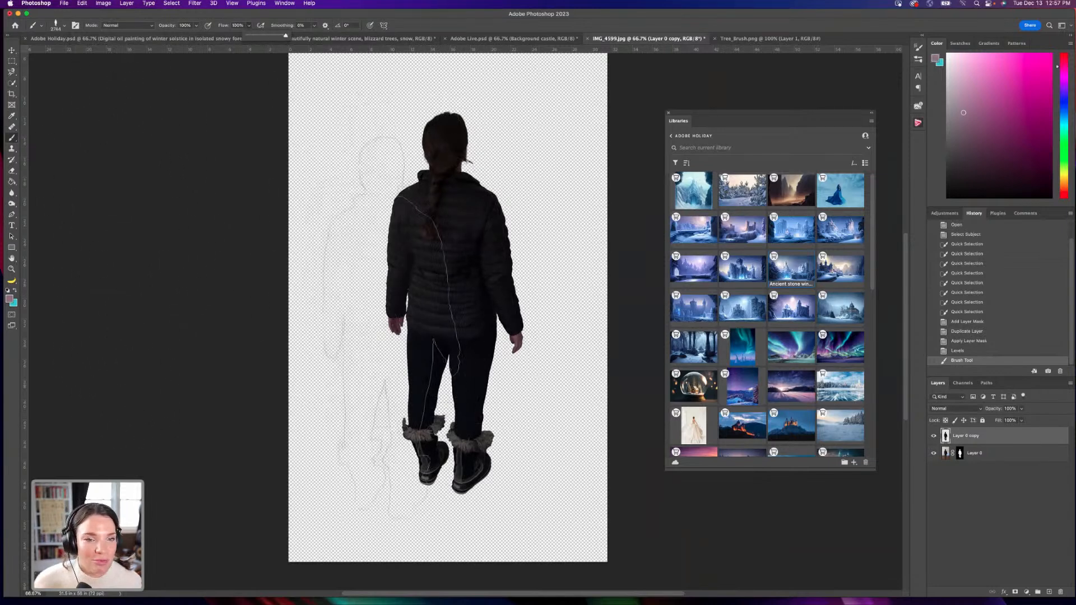
{"action": "left_click", "coordinate": [389, 325]}
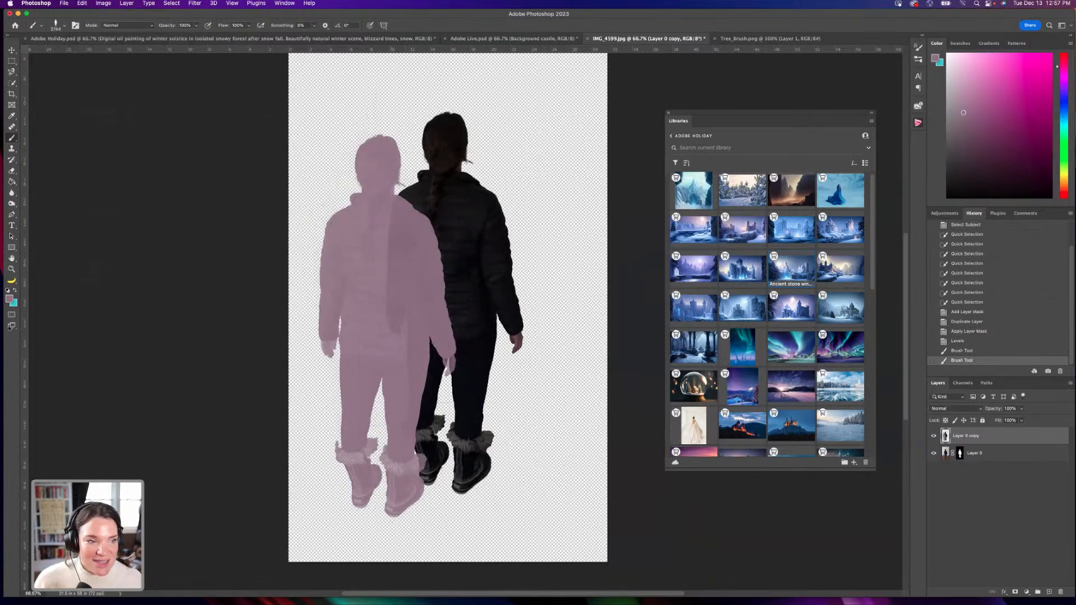
Set the foreground color to black (000000) and stamp the figure brush to the right of the person.
{"action": "left_click", "coordinate": [8, 300]}
{"action": "left_click_drag", "start_coordinate": [317, 194], "coordinate": [299, 227]}
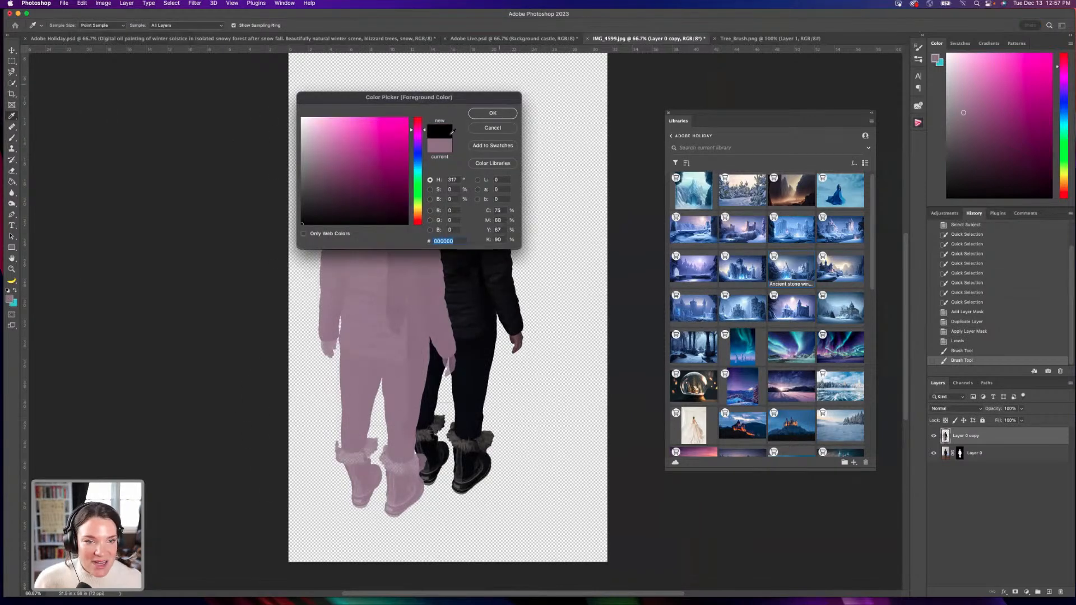
{"action": "left_click", "coordinate": [492, 113]}
{"action": "left_click", "coordinate": [539, 311]}
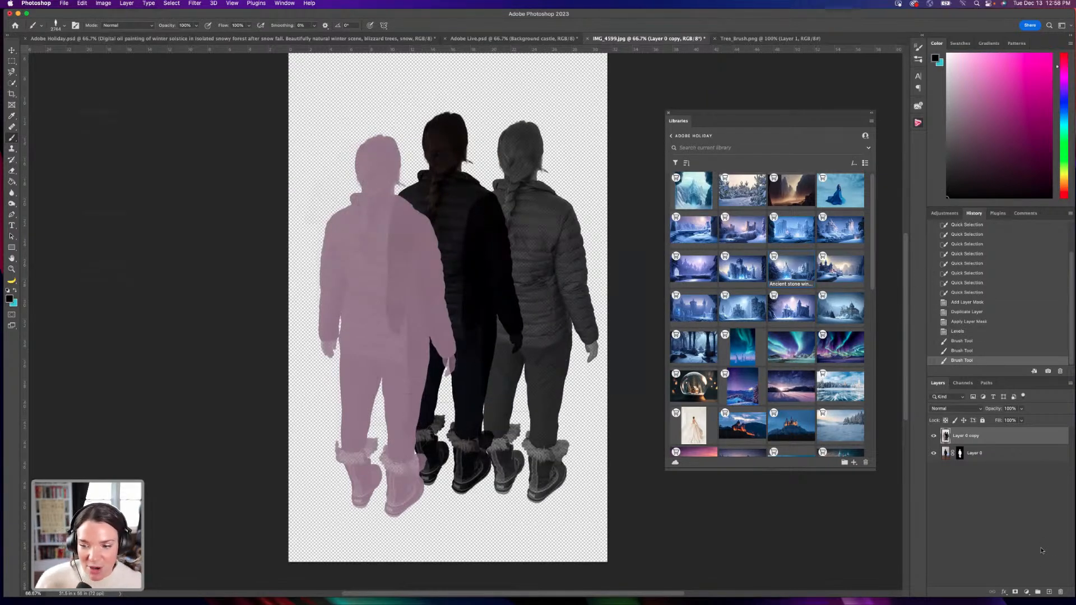
Undo the last two figure stamps and blacken the person on the Layer 0 copy with Levels, setting output white to 0.
{"action": "key", "text": "super+z"}
{"action": "key", "text": "super+z"}
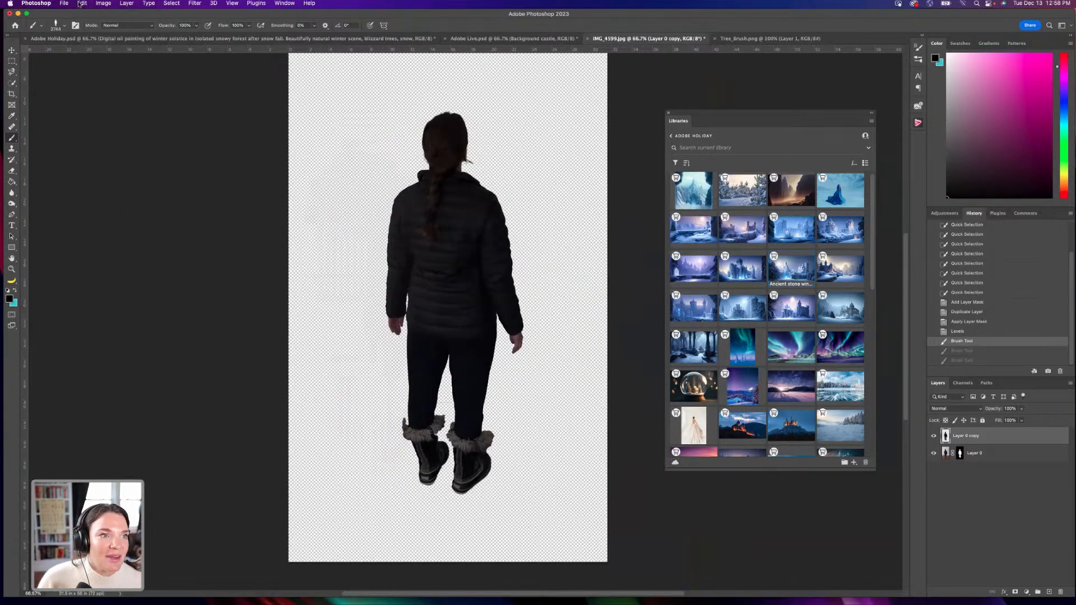
{"action": "key", "text": "super+l"}
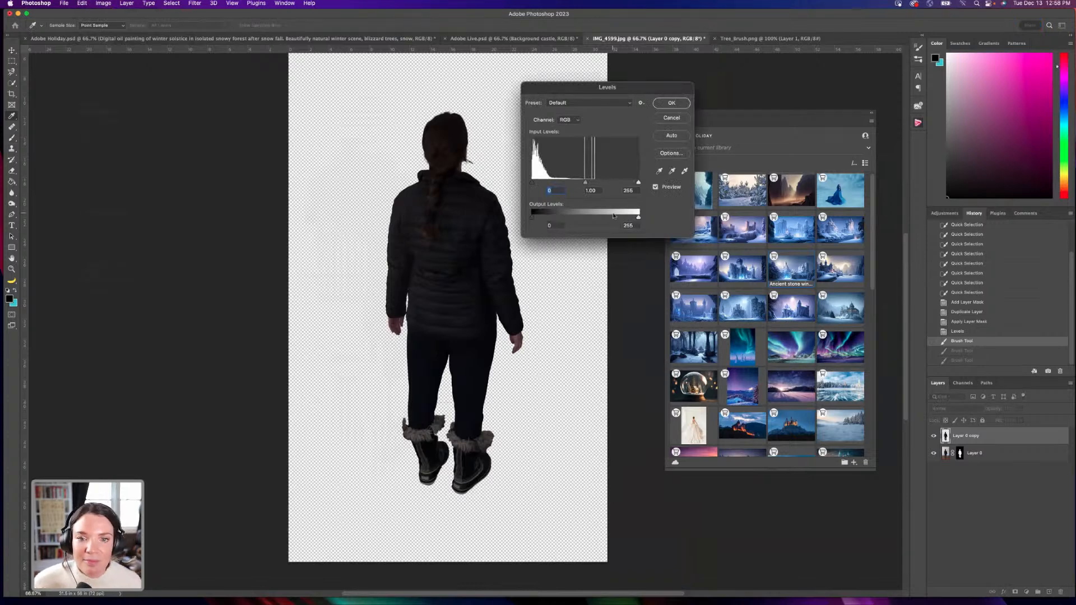
{"action": "left_click_drag", "start_coordinate": [639, 217], "coordinate": [532, 217]}
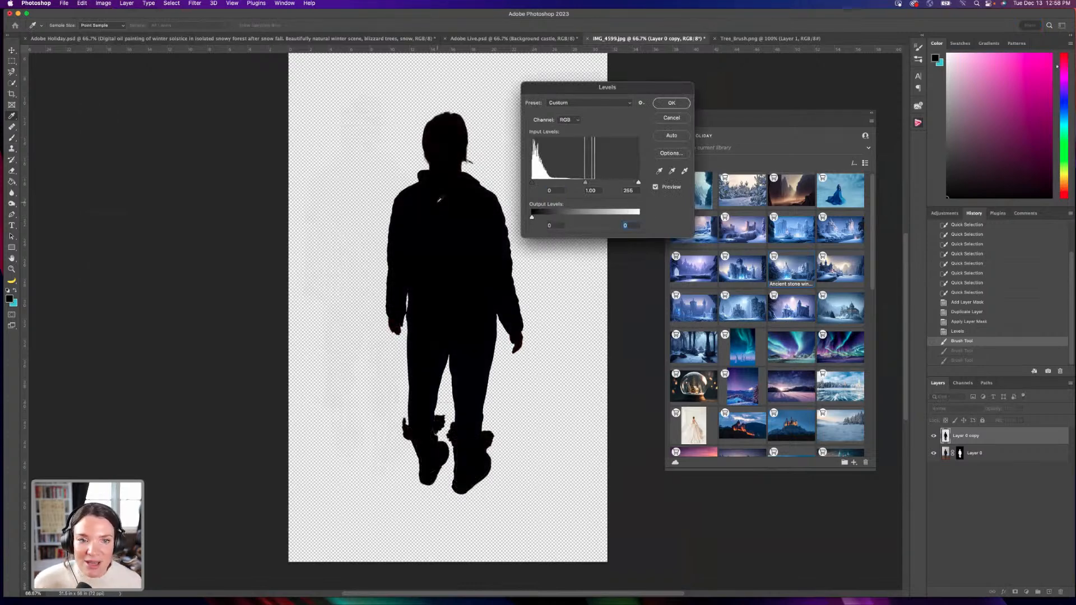
{"action": "left_click", "coordinate": [686, 104]}
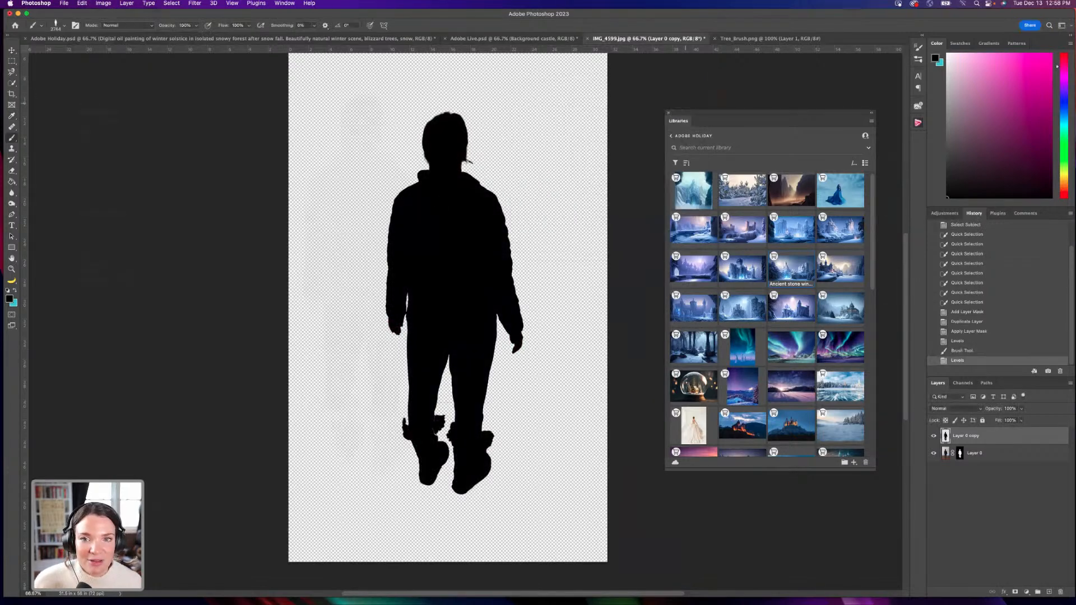
Define the black silhouette as a brush preset named with the person's first name plus 2, and stamp it on both sides of the figure.
{"action": "left_click", "coordinate": [82, 3]}
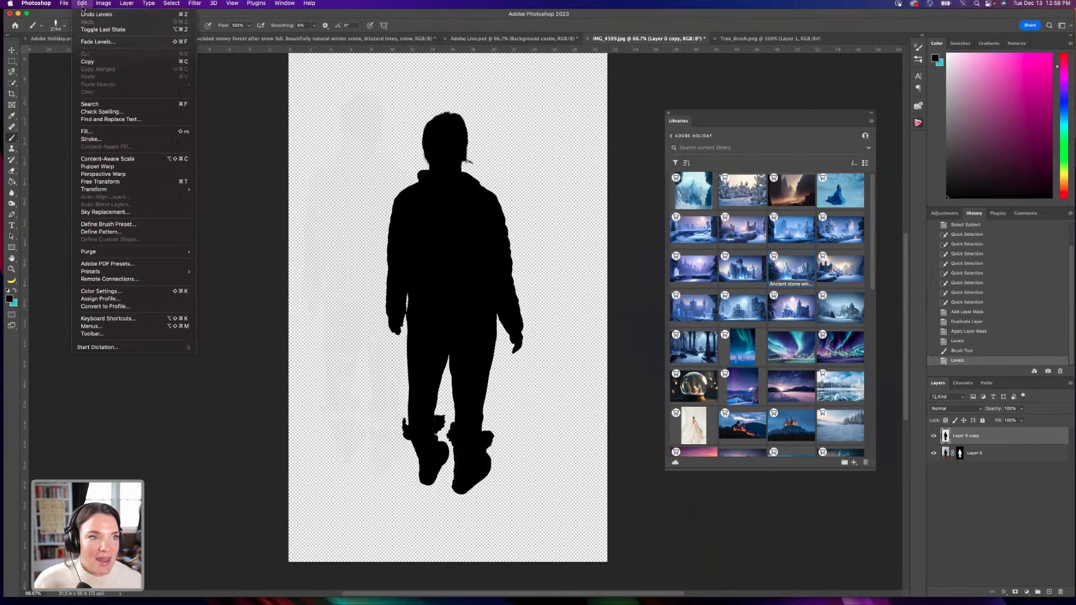
{"action": "left_click", "coordinate": [159, 226]}
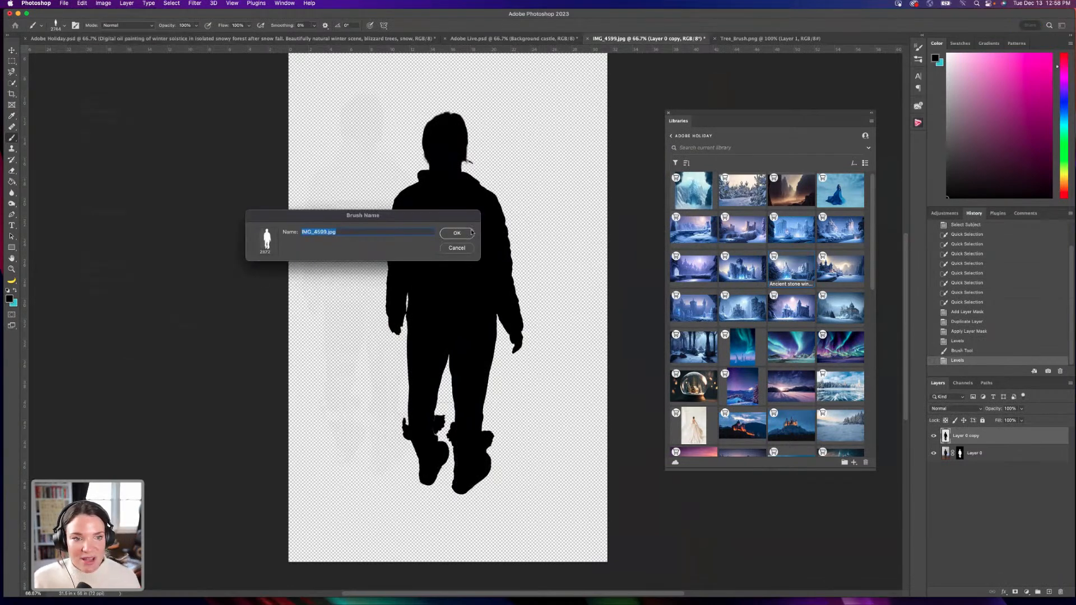
{"action": "type", "text": "Anna2"}
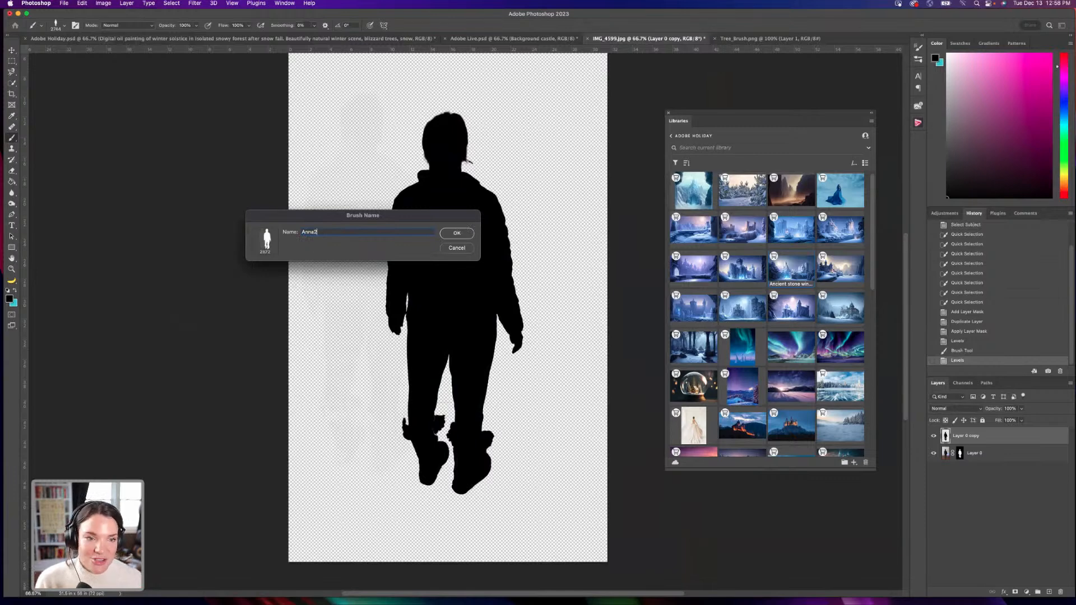
{"action": "key", "text": "Return"}
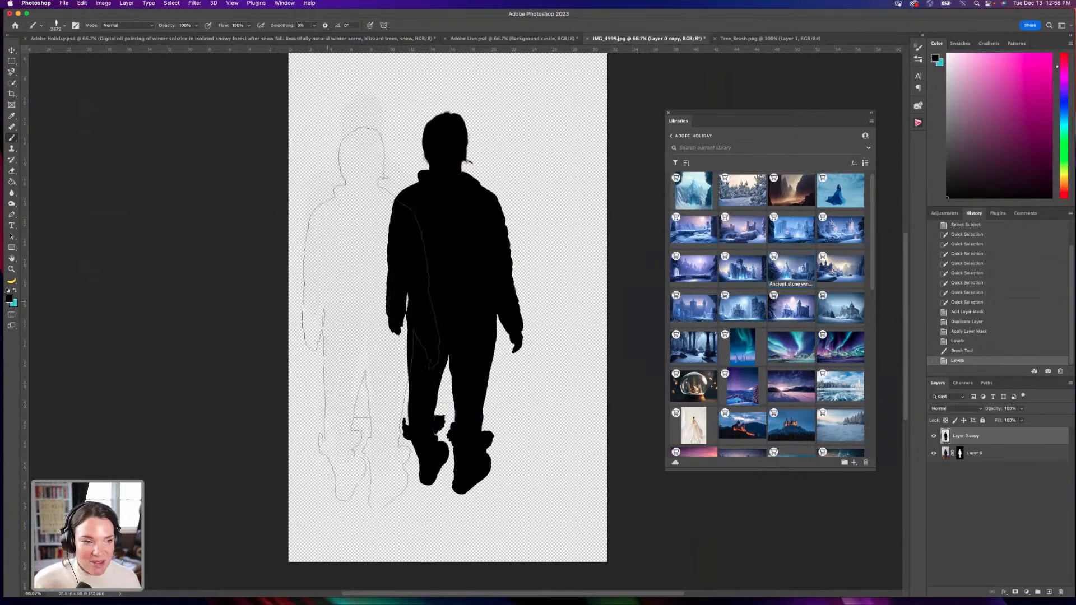
{"action": "left_click", "coordinate": [358, 321]}
{"action": "left_click", "coordinate": [519, 286]}
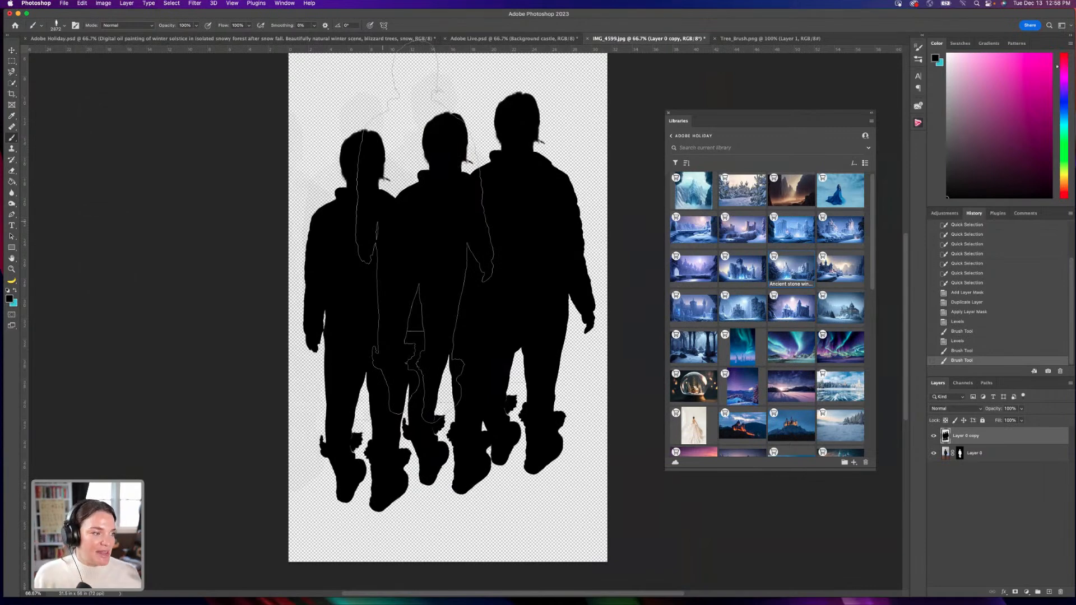
Compare with Adobe Holiday.psd, return to Adobe Live.psd and choose the earlier shaded figure brush named after the person.
{"action": "left_click", "coordinate": [211, 39]}
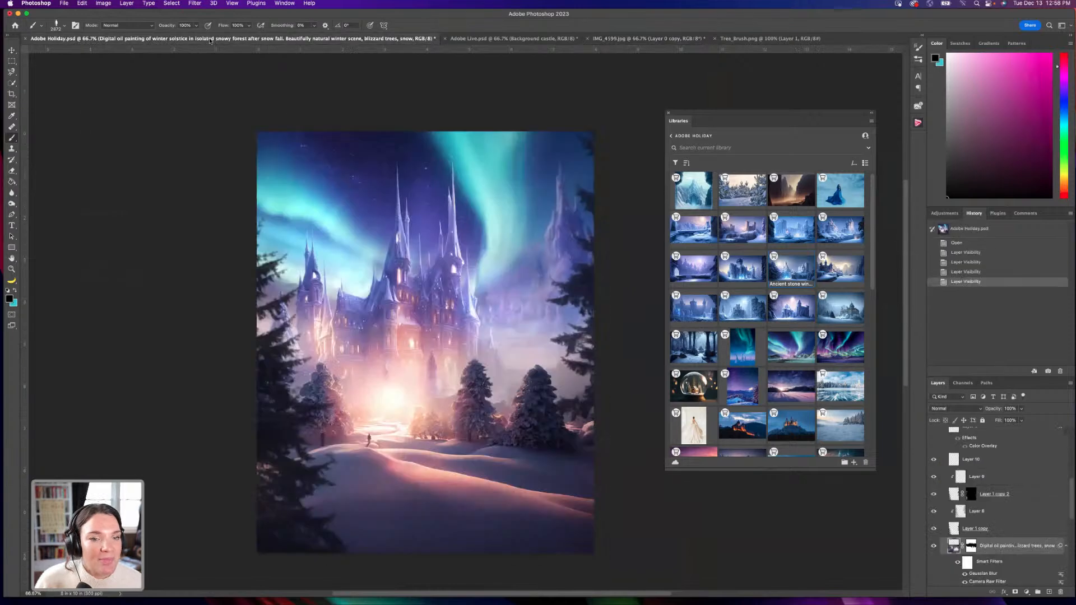
{"action": "left_click", "coordinate": [512, 39]}
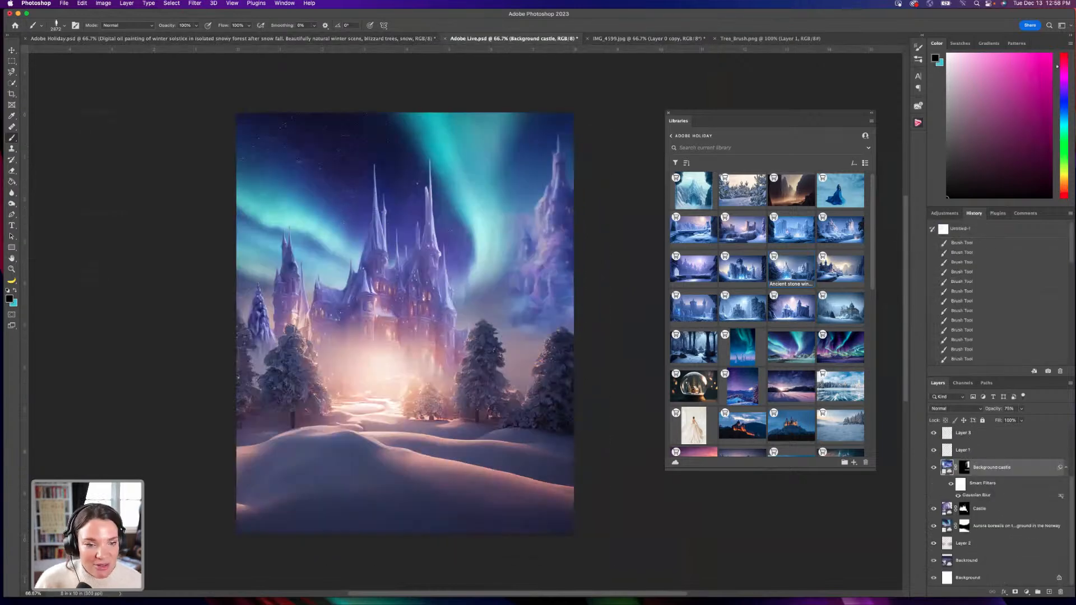
{"action": "left_click", "coordinate": [65, 27]}
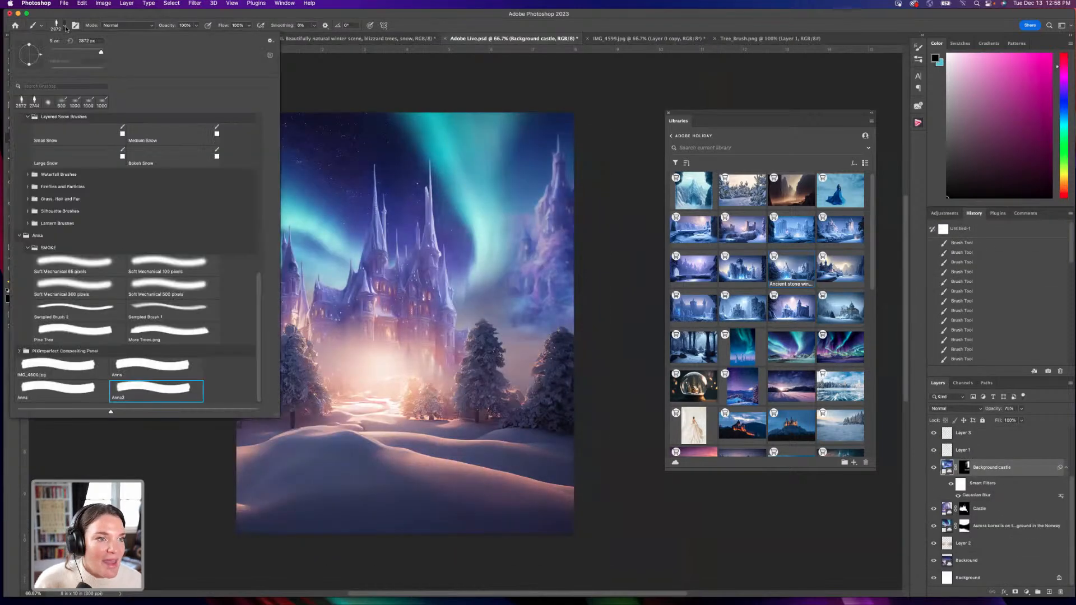
{"action": "left_click", "coordinate": [71, 389]}
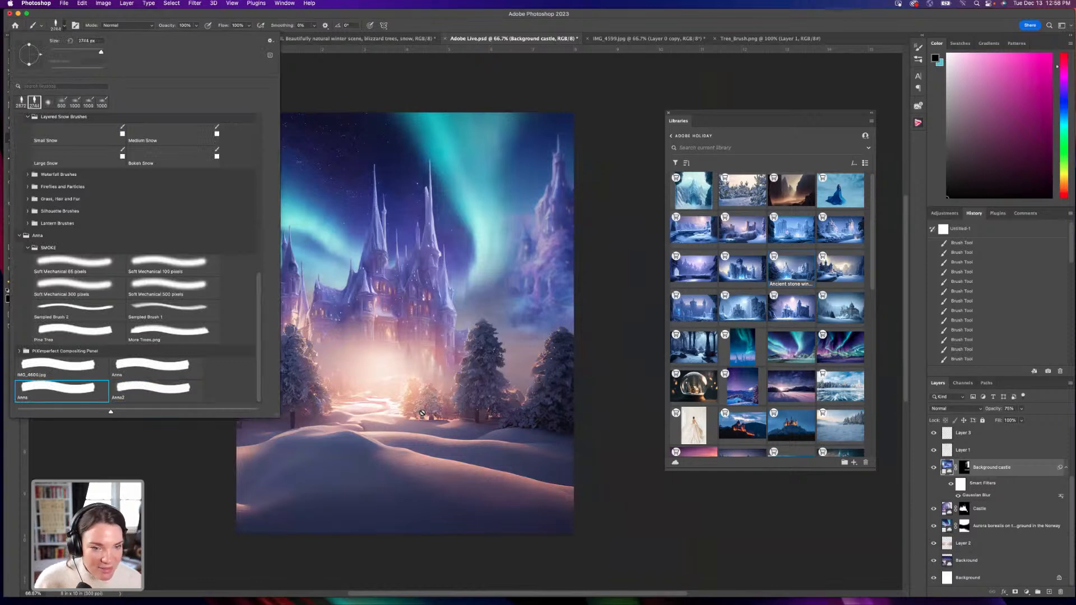
{"action": "left_click", "coordinate": [339, 96]}
{"action": "key", "text": "Escape"}
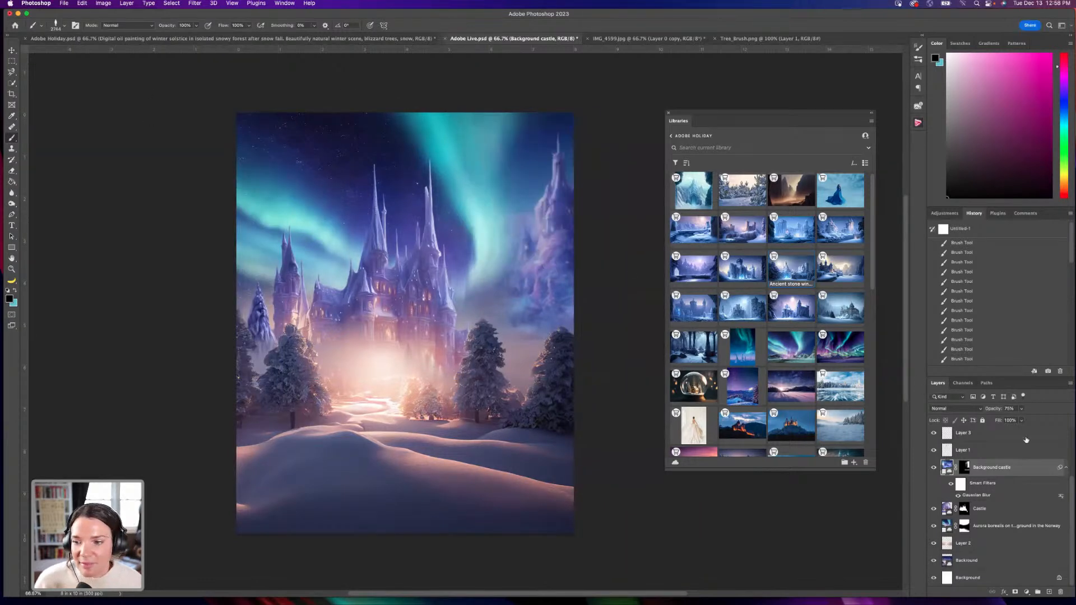
Add a new empty layer above Layer 4 at the top of the layer stack.
{"action": "left_click", "coordinate": [1001, 455]}
{"action": "scroll", "coordinate": [1001, 459], "scroll_direction": "up", "scroll_amount": 3}
{"action": "left_click", "coordinate": [965, 453]}
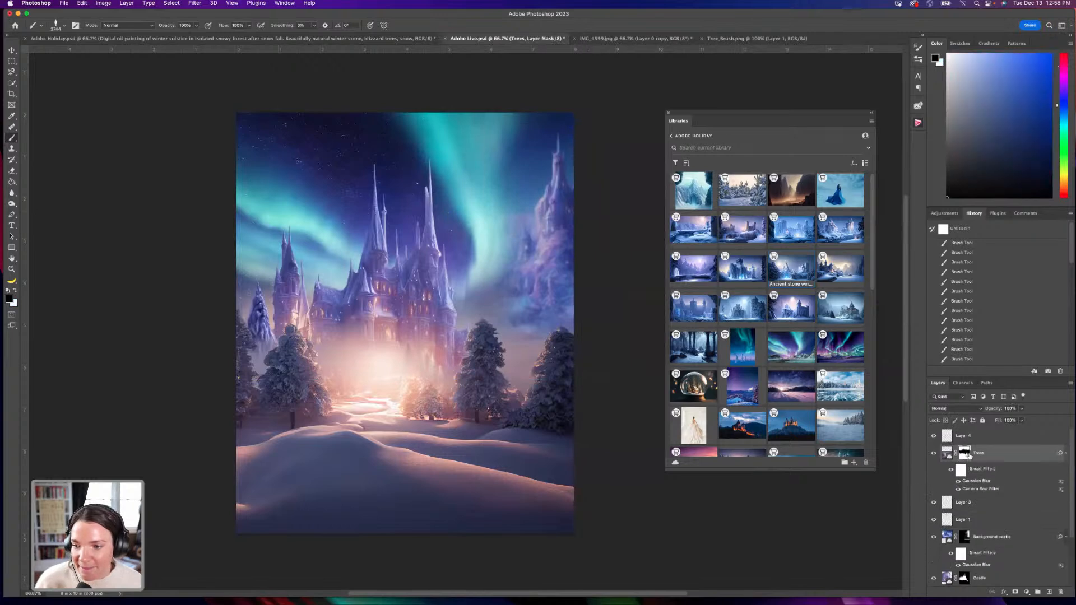
{"action": "left_click", "coordinate": [967, 439]}
{"action": "left_click", "coordinate": [1049, 592]}
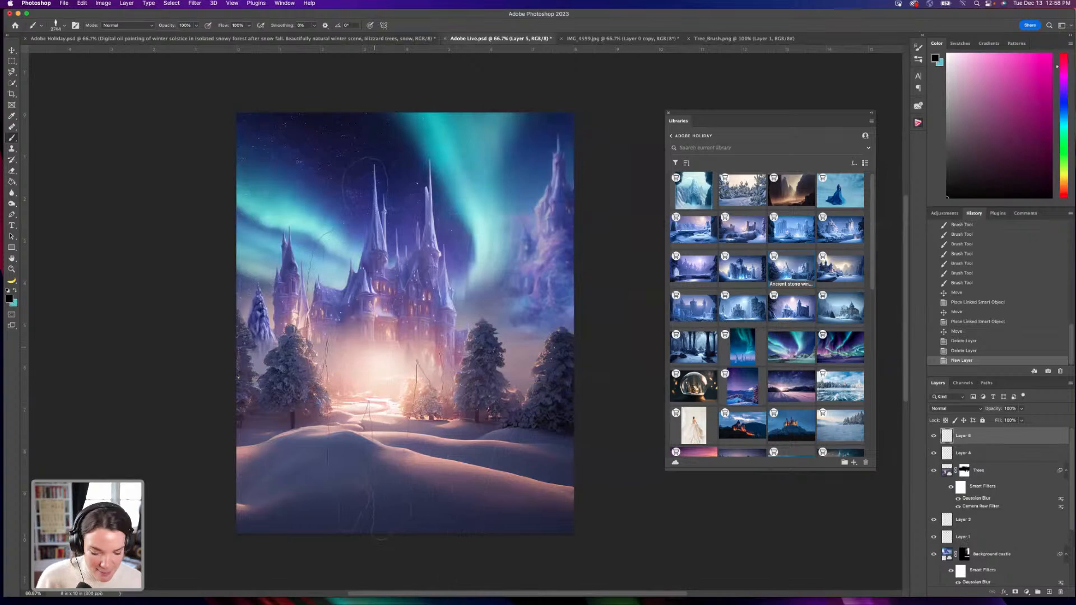
Reduce the figure brush to 150 px and sample a dark purple from beside the tree trunk as the foreground color.
{"action": "scroll", "coordinate": [375, 351], "scroll_direction": "up", "scroll_amount": 10}
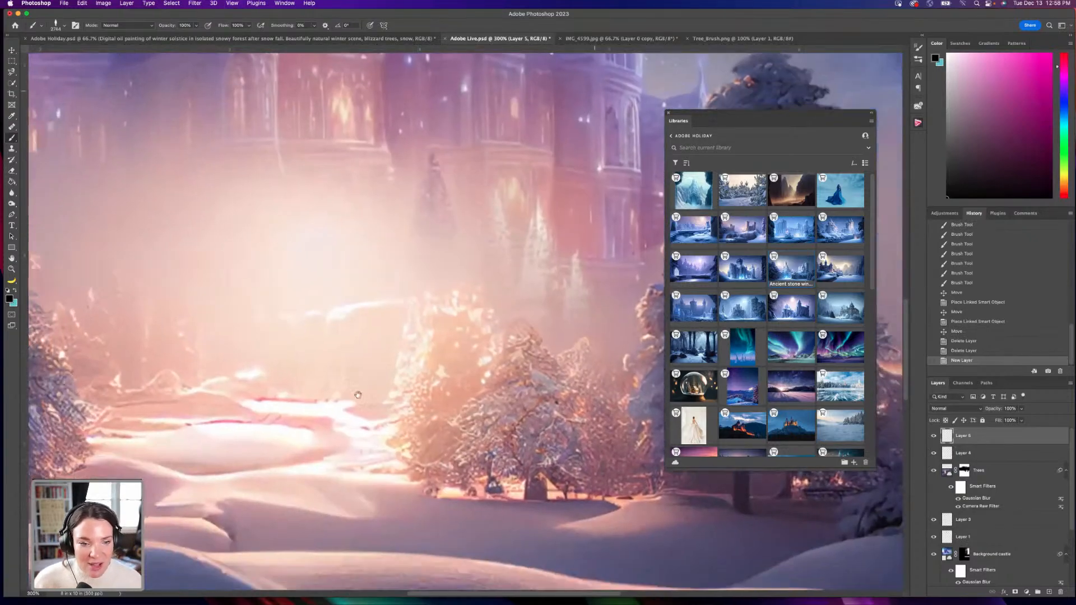
{"action": "left_click_drag", "start_coordinate": [358, 395], "coordinate": [464, 256]}
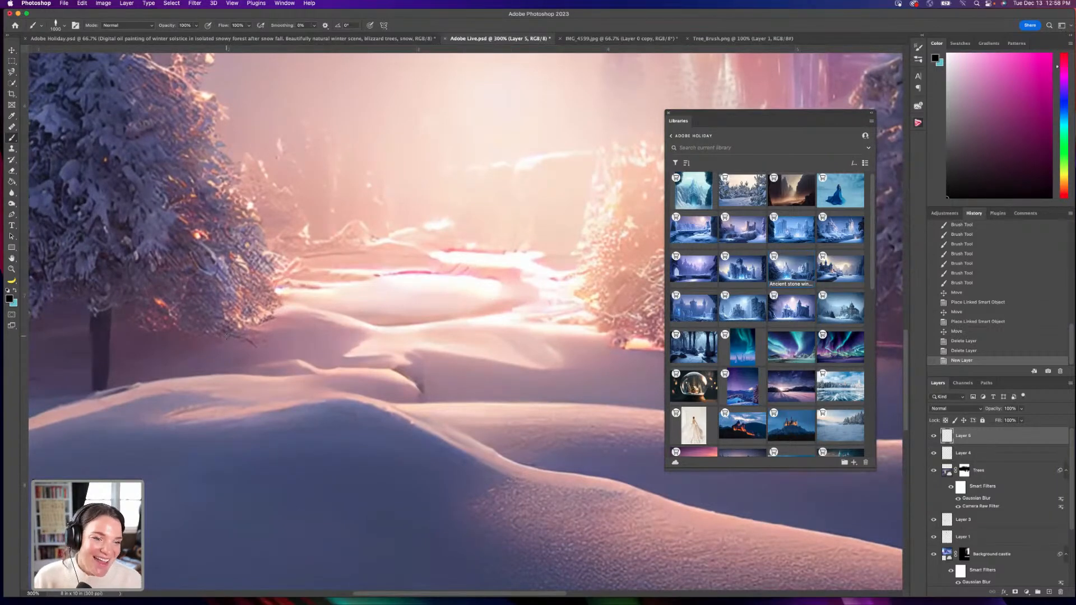
{"action": "key", "text": "bracketleft"}
{"action": "key", "text": "bracketleft"}
{"action": "key", "text": "bracketleft"}
{"action": "key", "text": "bracketleft"}
{"action": "key", "text": "bracketleft"}
{"action": "key", "text": "bracketleft"}
{"action": "key", "text": "bracketleft"}
{"action": "key", "text": "bracketleft"}
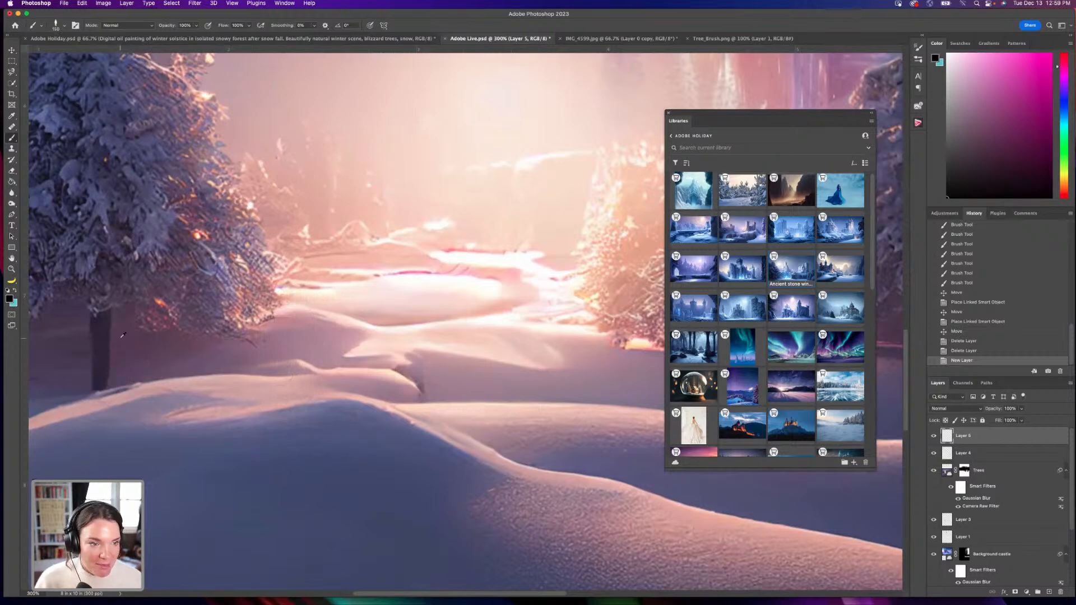
{"action": "left_click", "coordinate": [111, 341], "text": "alt"}
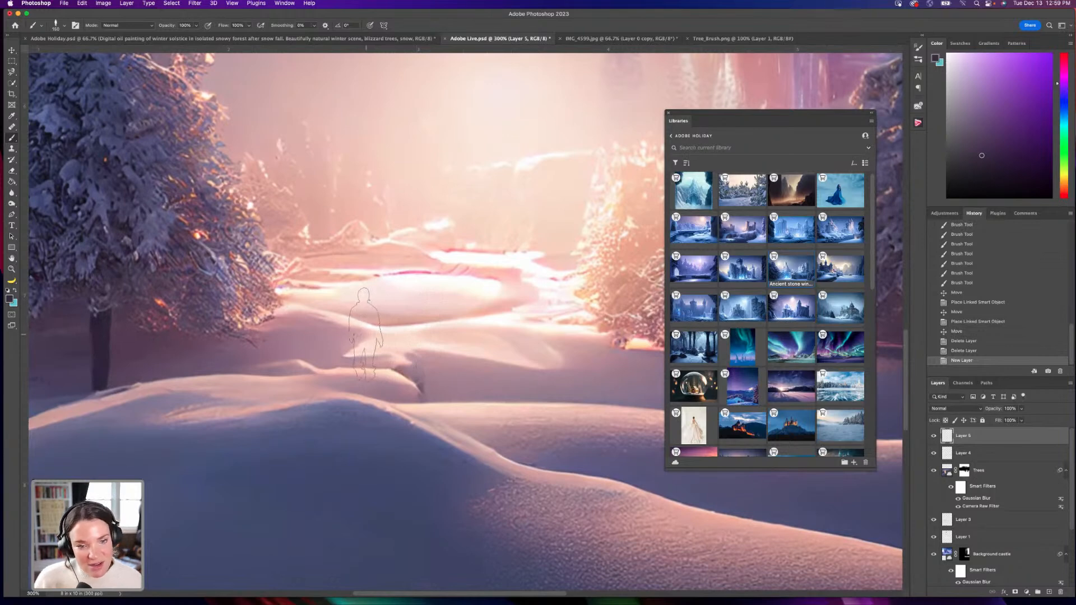
Try stamping the figure on the snowy path with a row of five more beside it, and undo all the stamps.
{"action": "left_click", "coordinate": [362, 335]}
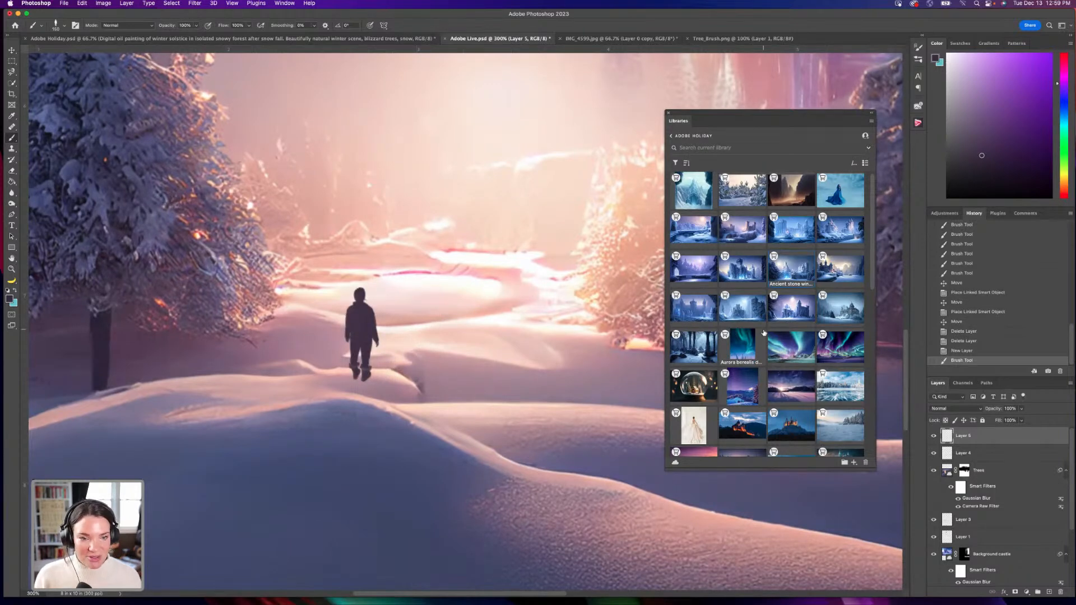
{"action": "key", "text": "super+0"}
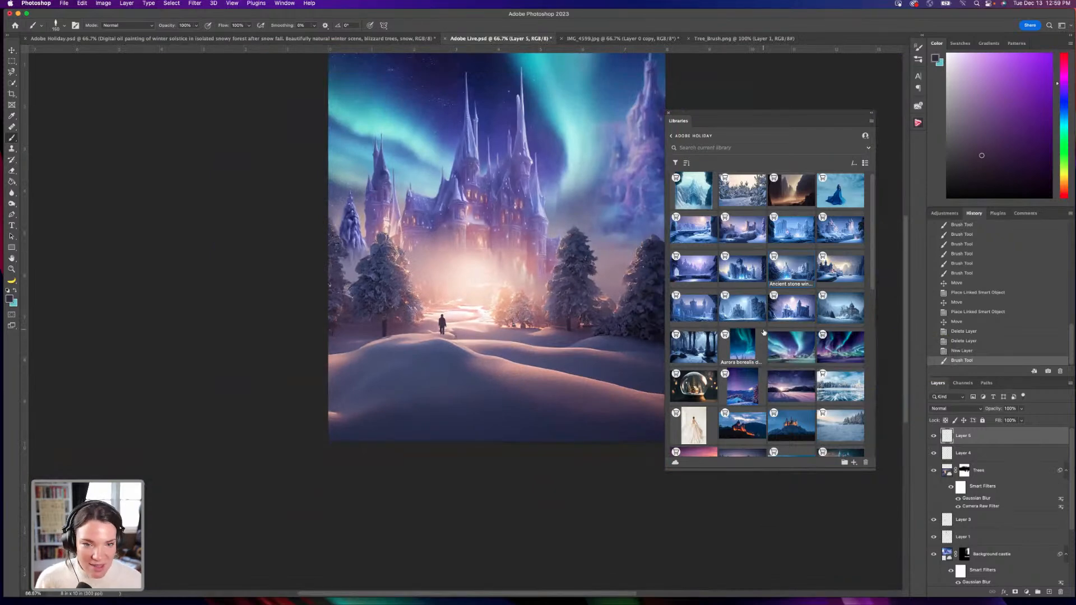
{"action": "left_click", "coordinate": [481, 332]}
{"action": "left_click", "coordinate": [505, 336]}
{"action": "left_click", "coordinate": [536, 343]}
{"action": "left_click", "coordinate": [555, 347]}
{"action": "left_click", "coordinate": [587, 350]}
{"action": "key", "text": "super+z"}
{"action": "key", "text": "super+z"}
{"action": "key", "text": "super+z"}
{"action": "key", "text": "super+z"}
{"action": "key", "text": "super+z"}
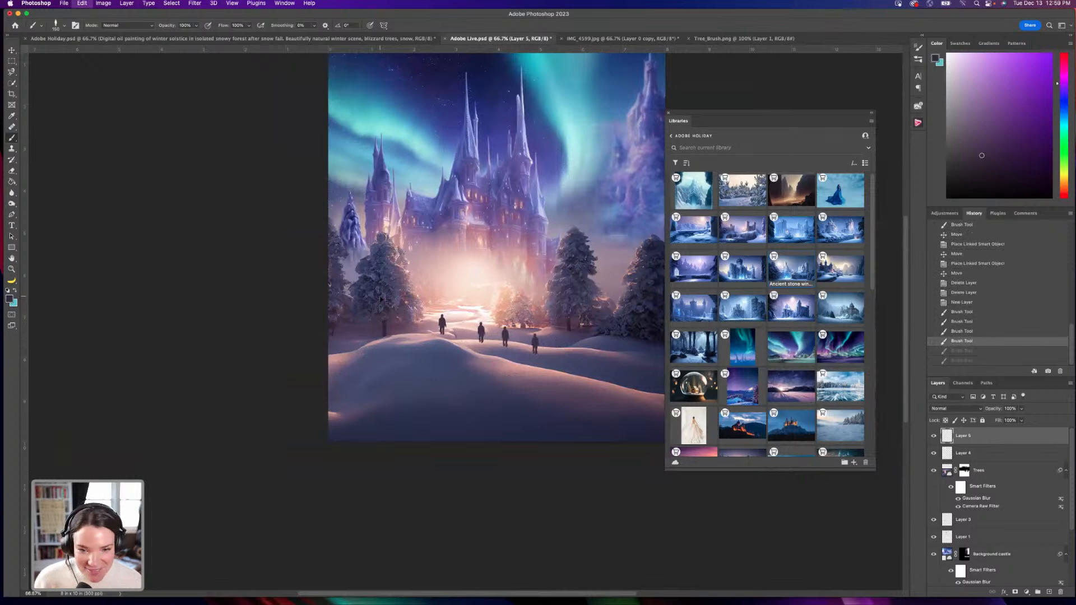
{"action": "key", "text": "super+z"}
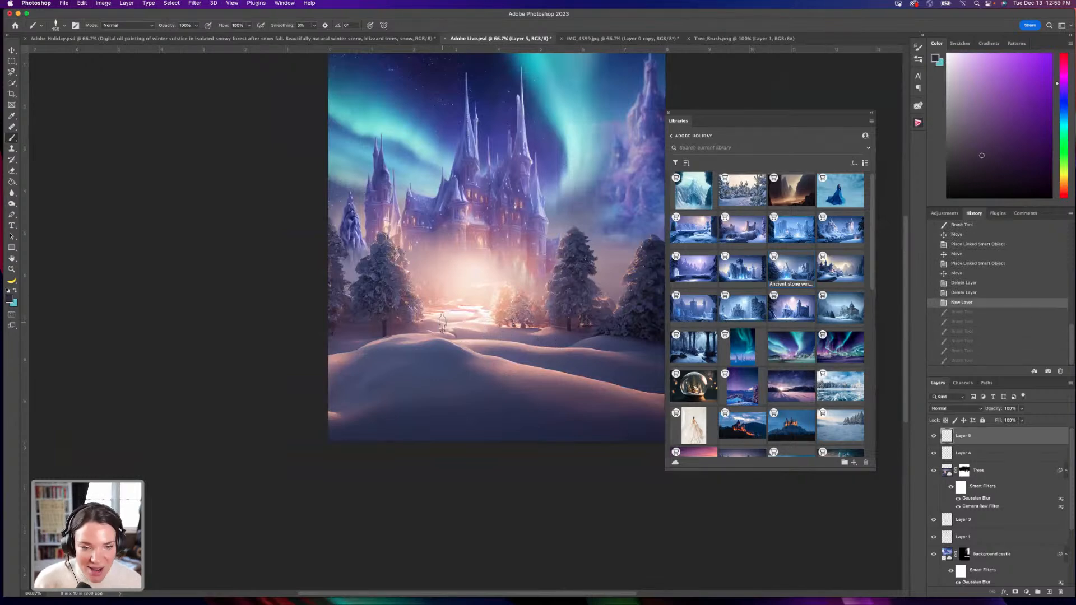
{"action": "scroll", "coordinate": [443, 328], "scroll_direction": "up", "scroll_amount": 5}
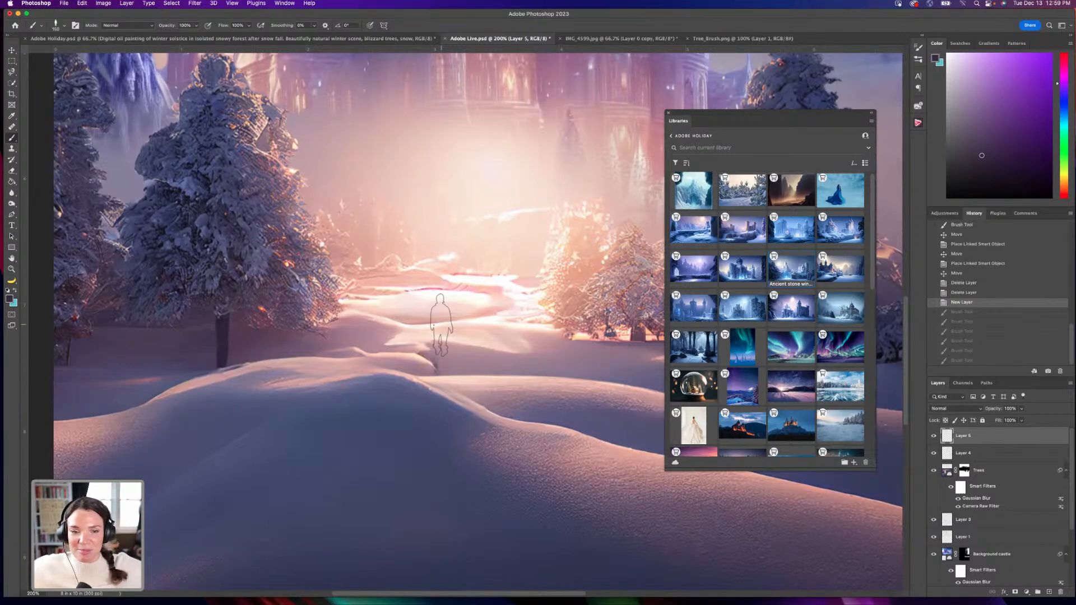
Shrink the person-shaped brush slightly and stamp one dark figure on the snowy path beside the large tree, on Layer 5.
{"action": "key", "text": "bracketleft"}
{"action": "key", "text": "bracketleft"}
{"action": "key", "text": "bracketright"}
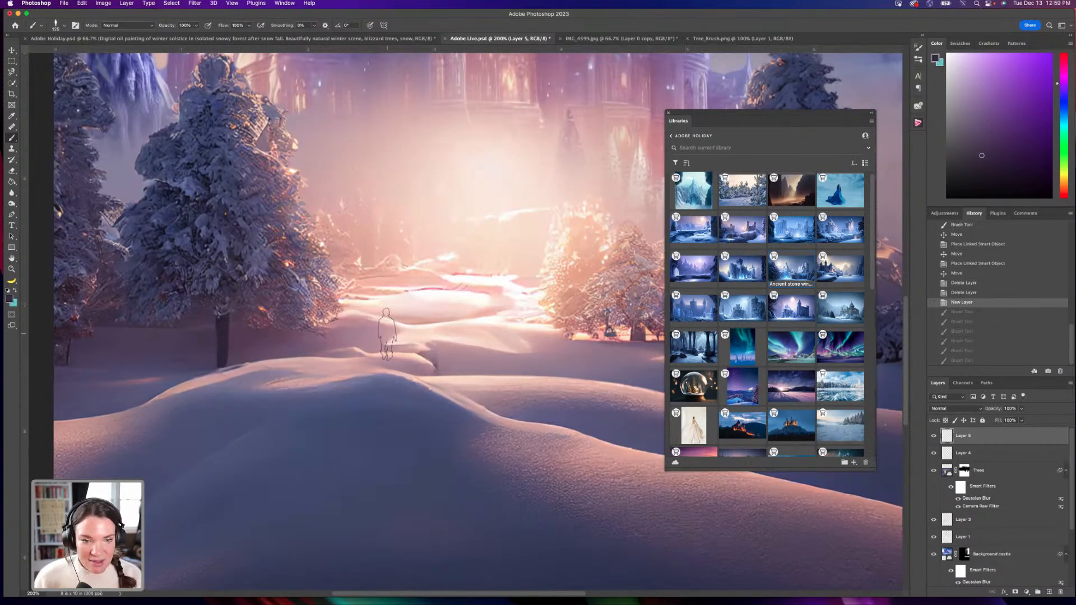
{"action": "left_click", "coordinate": [387, 334]}
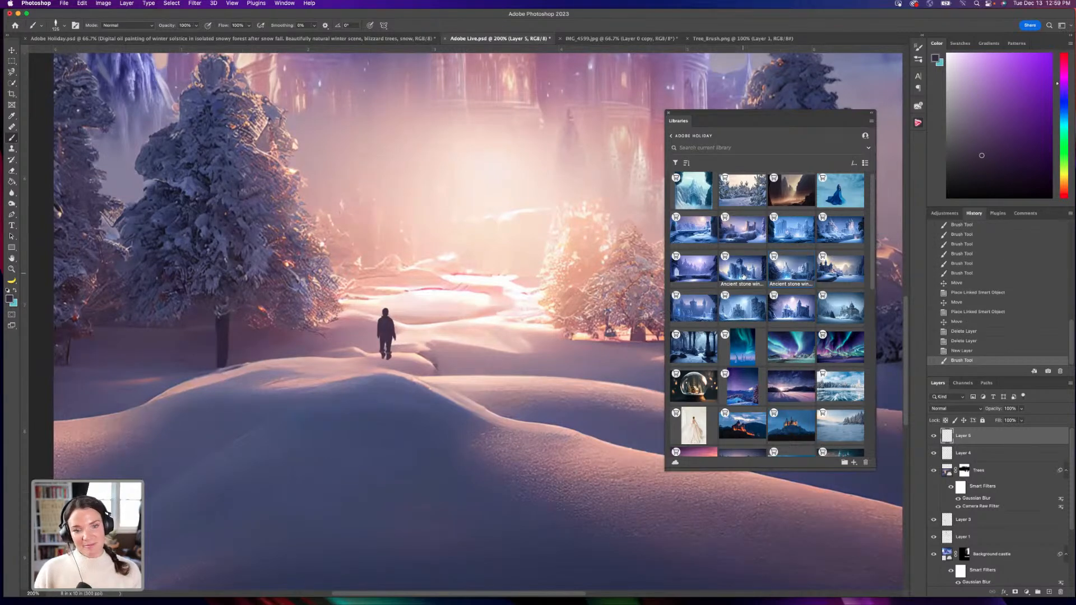
{"action": "key", "text": "super+minus"}
{"action": "key", "text": "super+minus"}
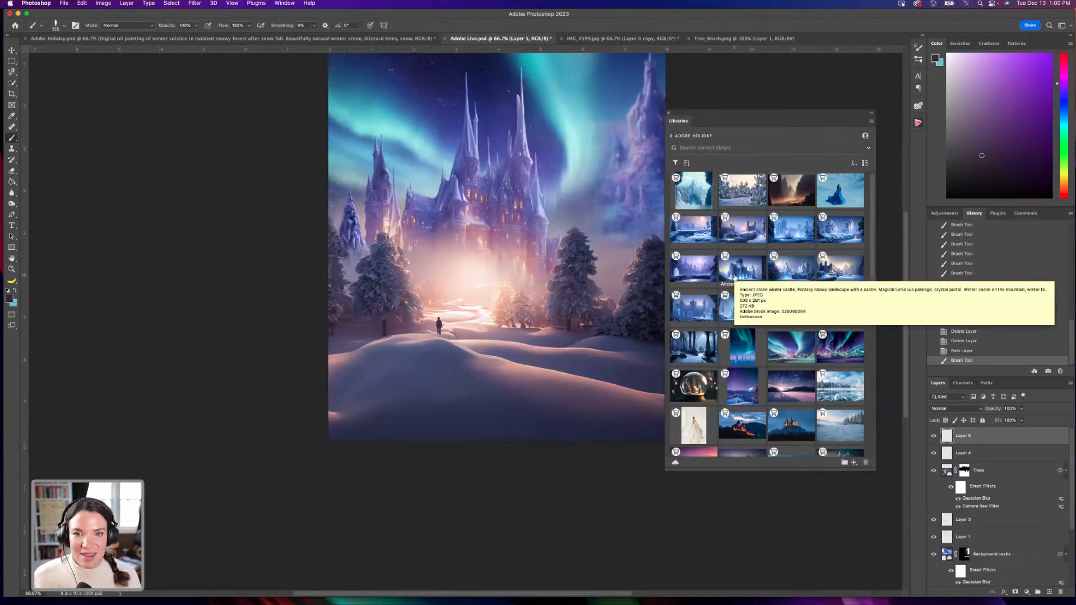
Rename the layer holding the stamped figure as Person.
{"action": "key", "text": "v"}
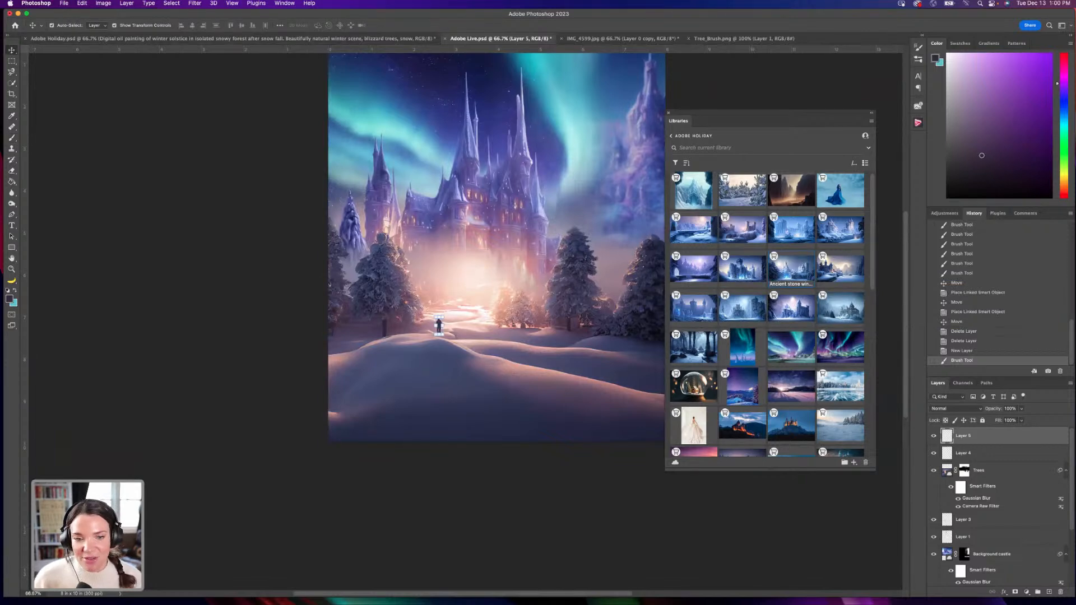
{"action": "key", "text": "super+plus"}
{"action": "key", "text": "super+plus"}
{"action": "key", "text": "super+plus"}
{"action": "key", "text": "super+plus"}
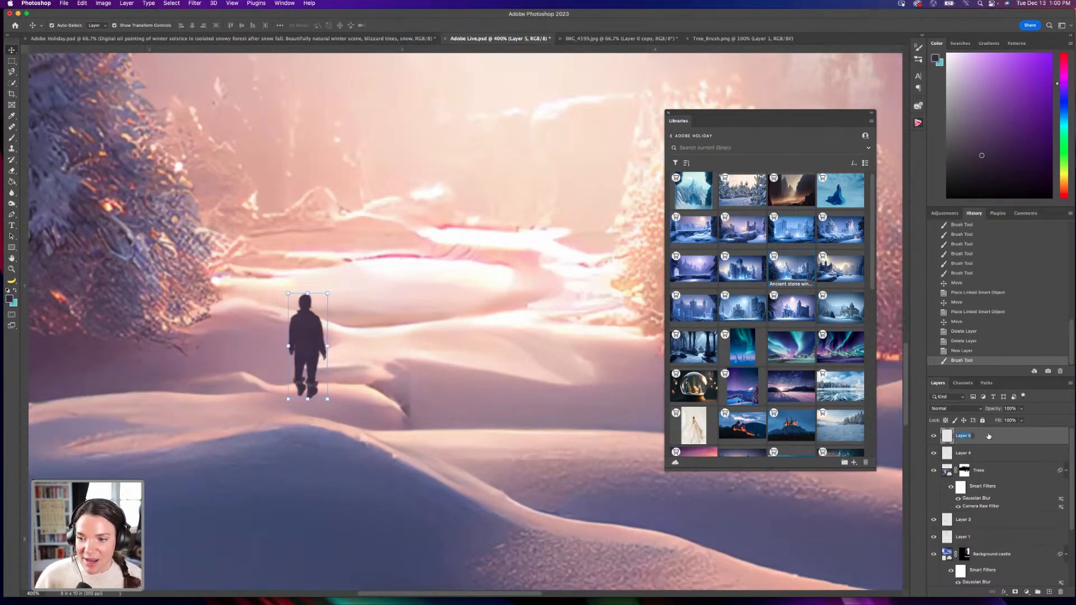
{"action": "type", "text": "F"}
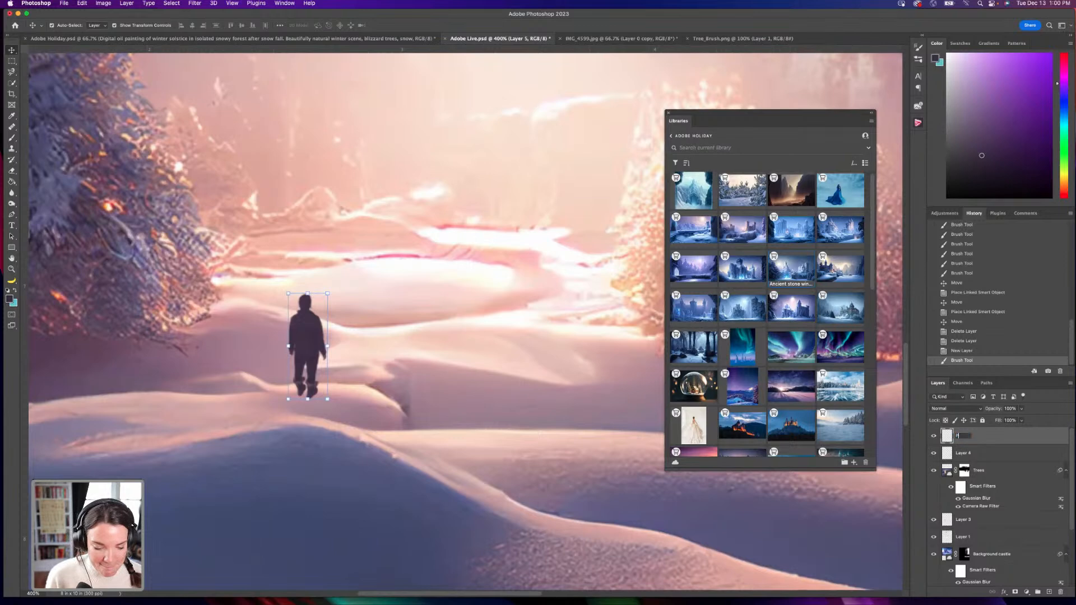
{"action": "key", "text": "Return"}
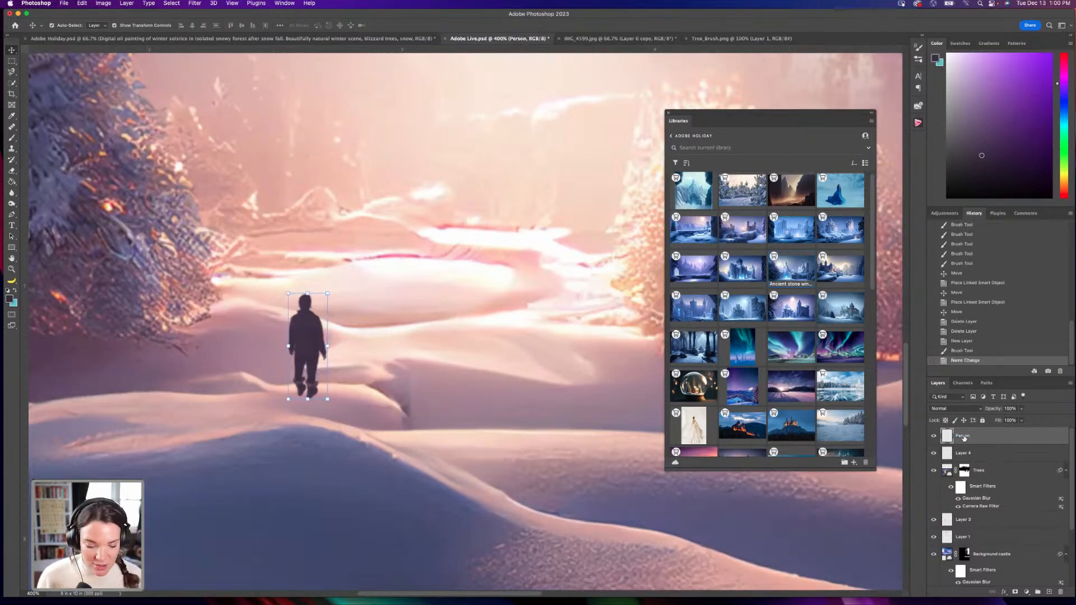
Duplicate the Person layer, flip the copy vertically, and place it directly below the figure's feet as a shadow.
{"action": "key", "text": "ctrl+j"}
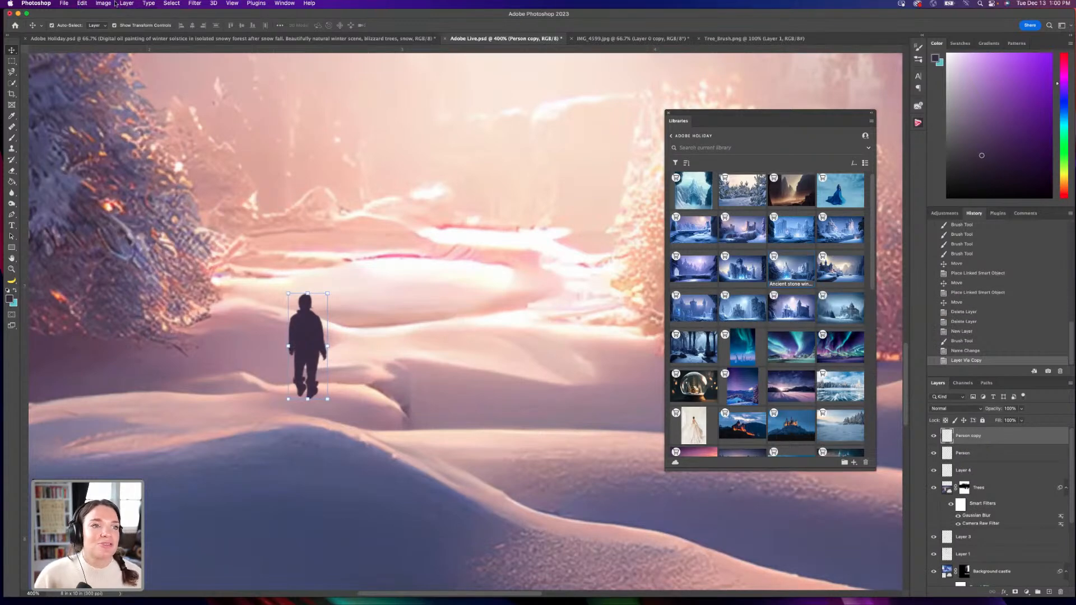
{"action": "left_click", "coordinate": [79, 4]}
{"action": "mouse_move", "coordinate": [118, 187]}
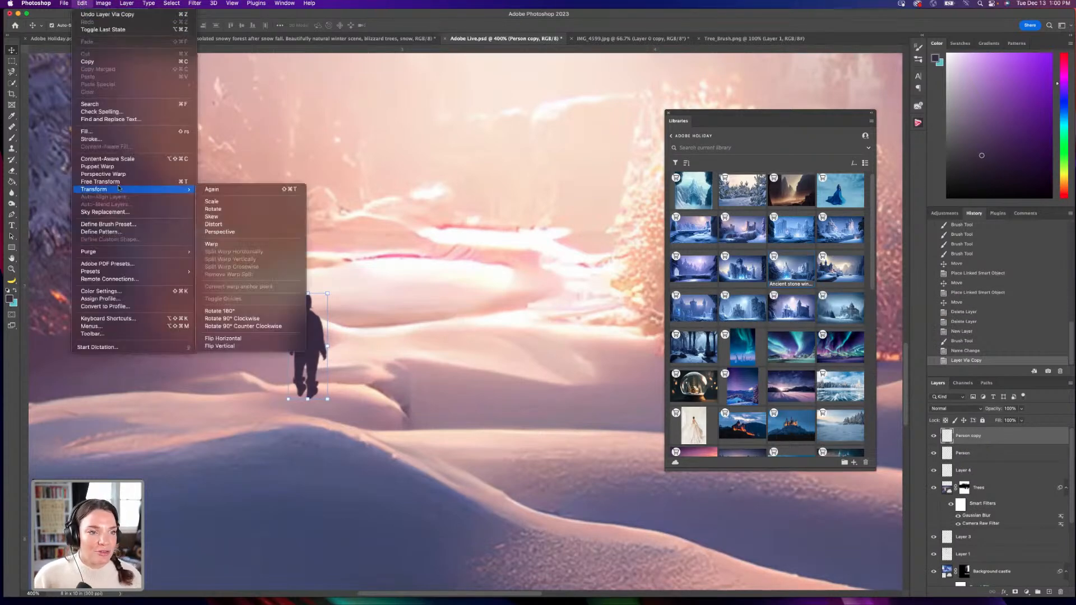
{"action": "left_click", "coordinate": [271, 346]}
{"action": "left_click_drag", "start_coordinate": [303, 350], "coordinate": [314, 444]}
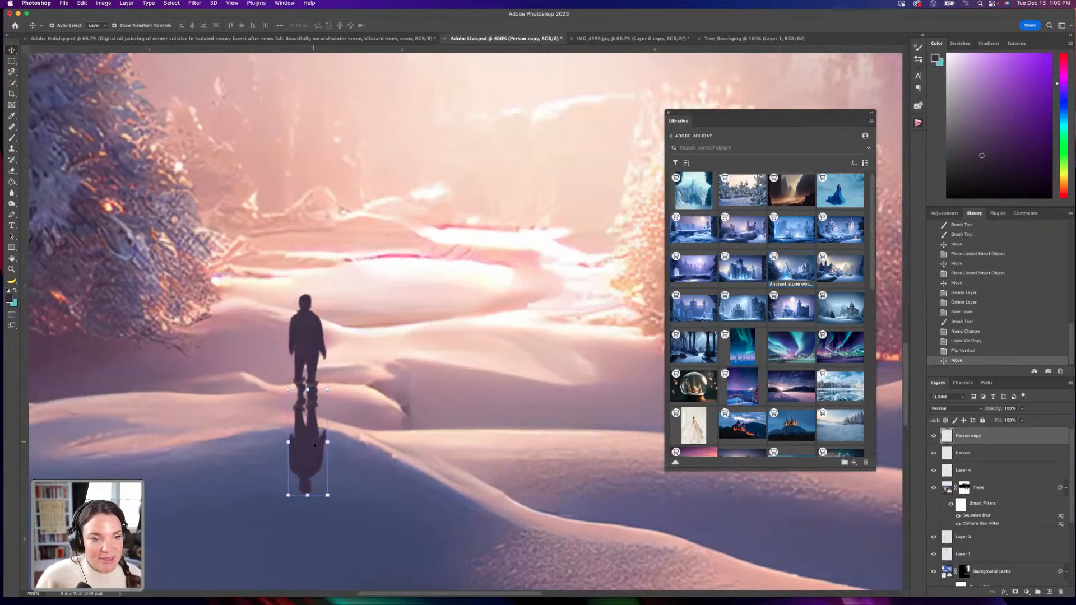
Skew the flipped figure copy so the shadow slants down and to the left from the person's feet.
{"action": "left_click", "coordinate": [82, 3]}
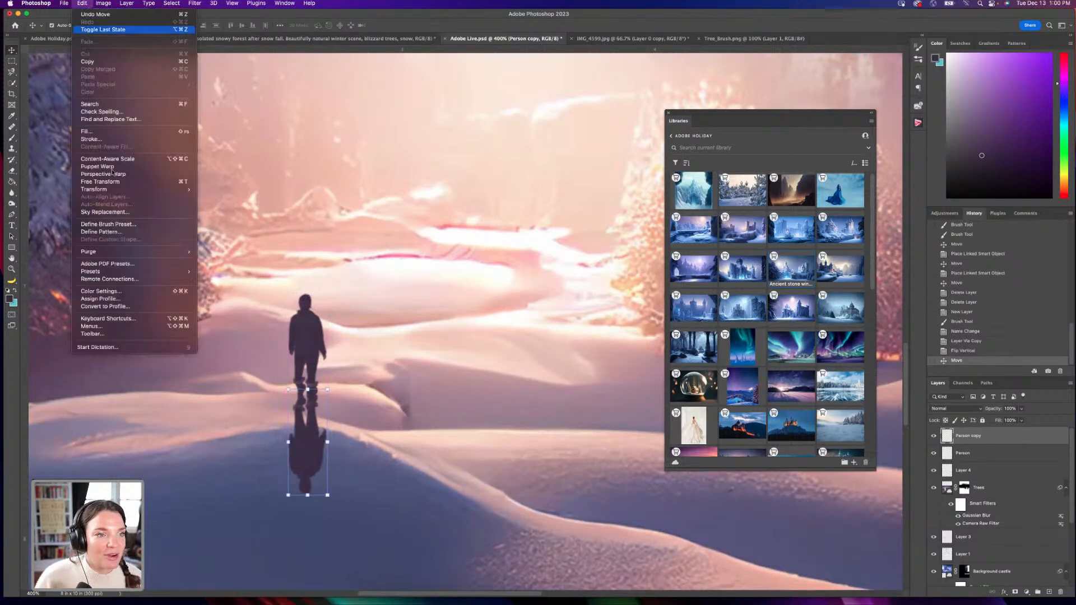
{"action": "mouse_move", "coordinate": [119, 193]}
{"action": "left_click", "coordinate": [212, 216]}
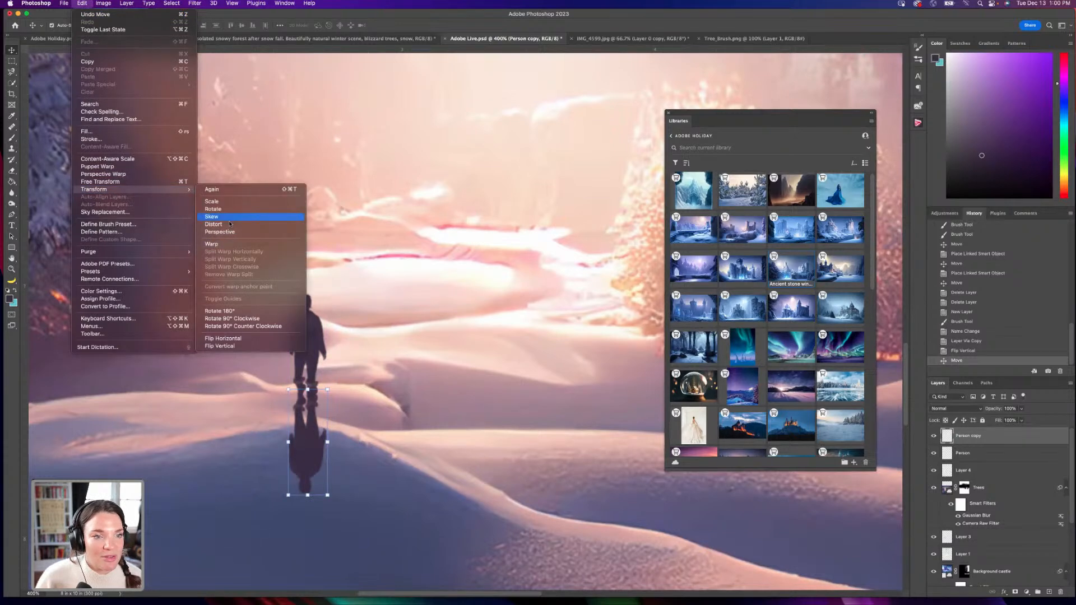
{"action": "left_click_drag", "start_coordinate": [289, 496], "coordinate": [257, 495]}
{"action": "left_click_drag", "start_coordinate": [330, 500], "coordinate": [272, 469]}
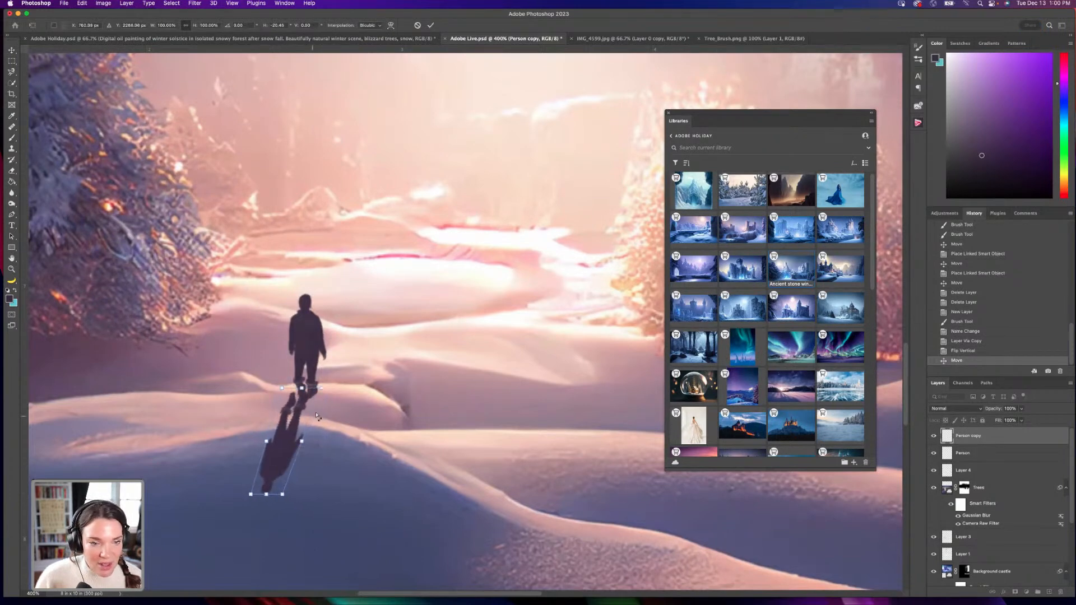
{"action": "left_click_drag", "start_coordinate": [322, 388], "coordinate": [291, 388]}
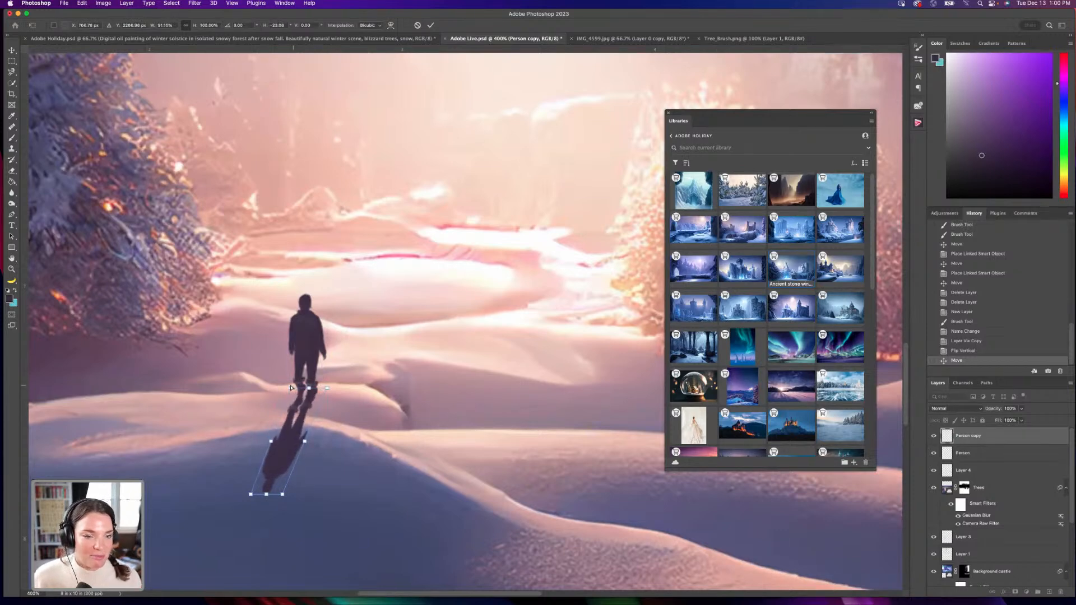
{"action": "left_click_drag", "start_coordinate": [252, 496], "coordinate": [279, 495]}
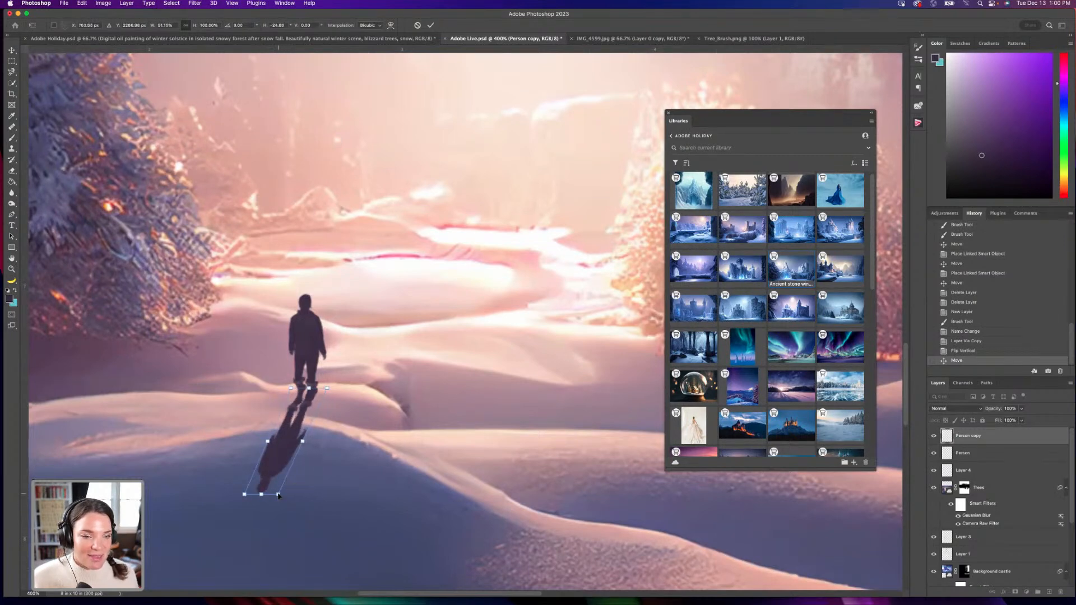
{"action": "left_click_drag", "start_coordinate": [277, 457], "coordinate": [269, 446]}
{"action": "left_click_drag", "start_coordinate": [281, 382], "coordinate": [310, 398]}
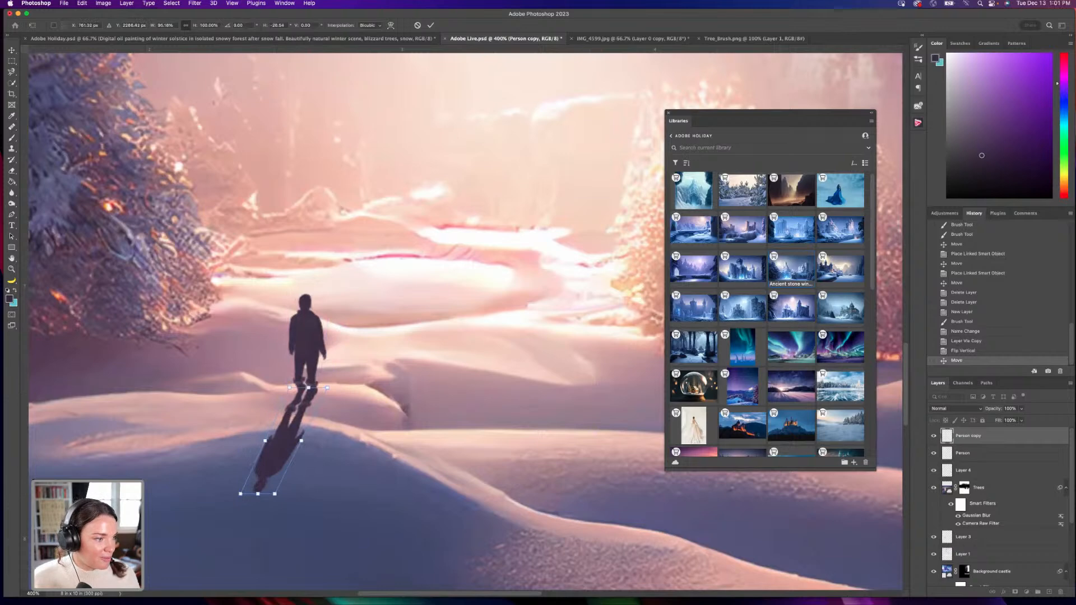
{"action": "left_click_drag", "start_coordinate": [240, 494], "coordinate": [262, 486]}
{"action": "key", "text": "Return"}
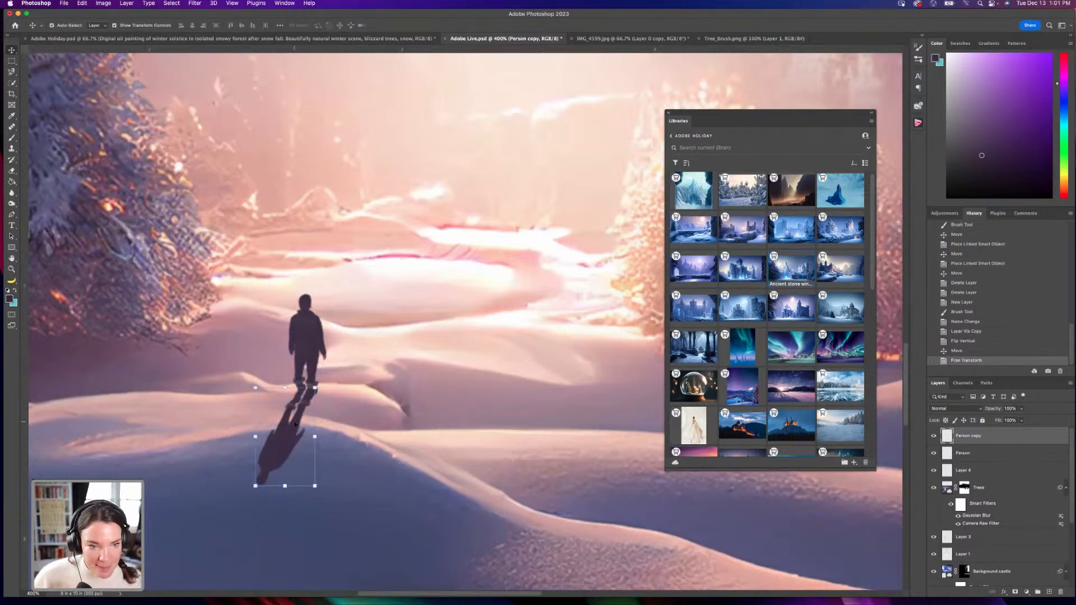
{"action": "left_click", "coordinate": [1006, 592]}
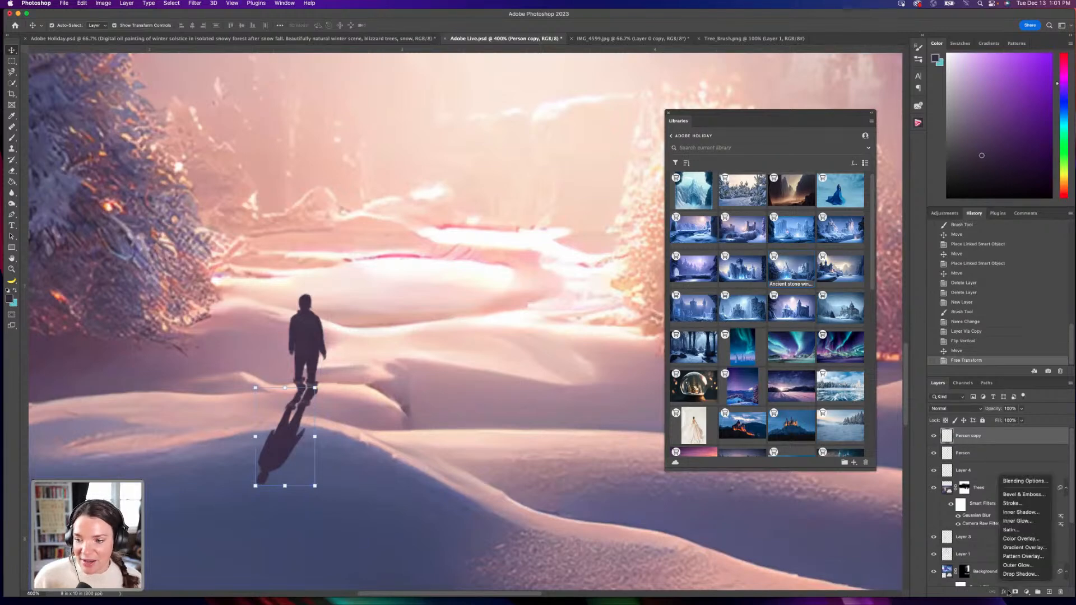
{"action": "left_click", "coordinate": [1021, 539]}
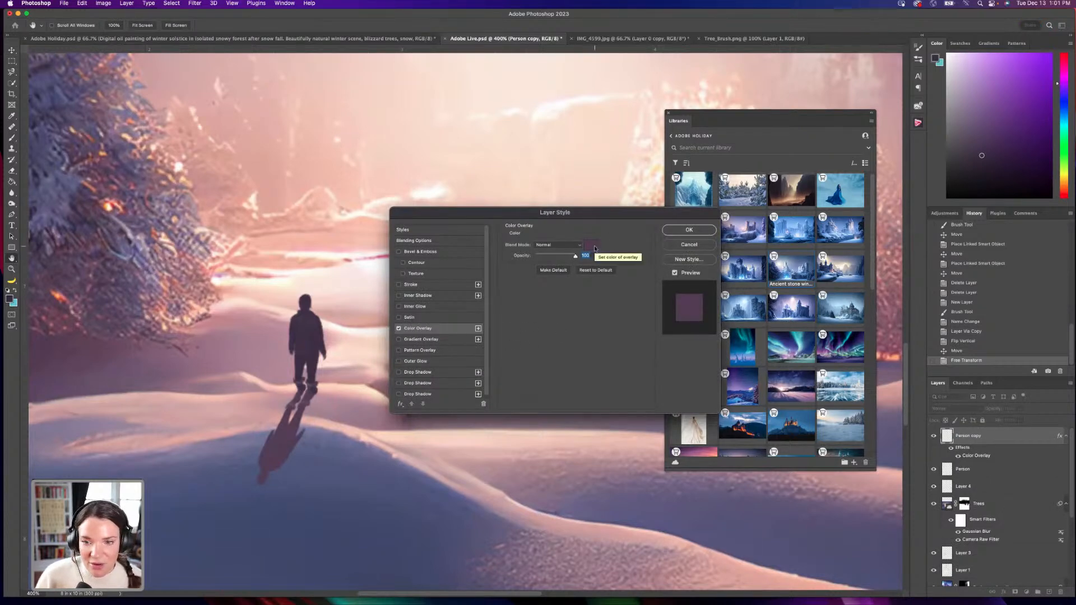
{"action": "left_click", "coordinate": [689, 245]}
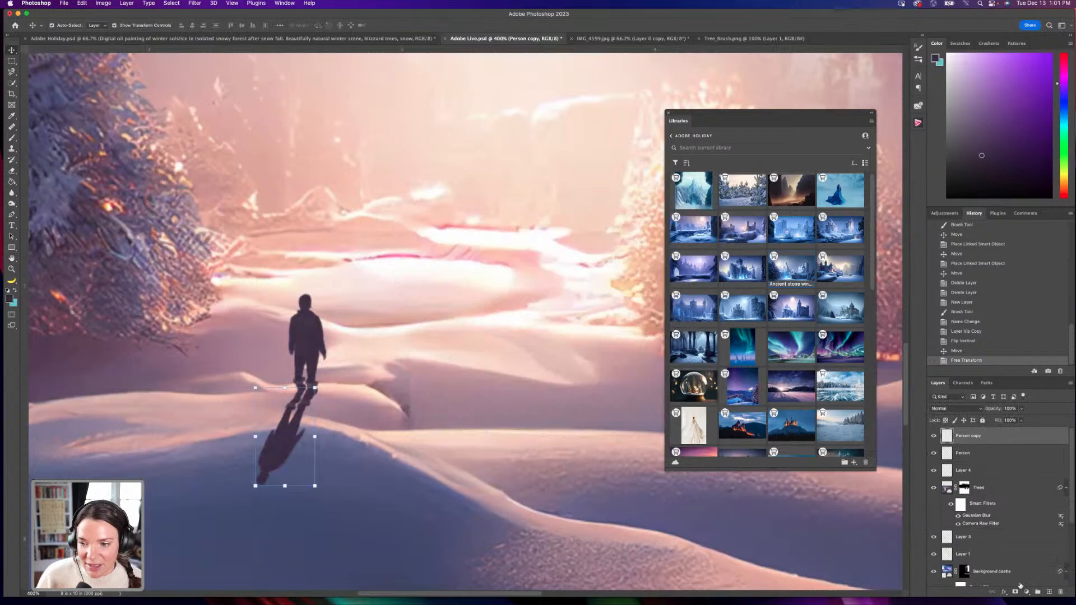
Add a Color Overlay to the Person copy layer, using a muted purple sampled from the shaded snow near the large tree.
{"action": "left_click", "coordinate": [1004, 593]}
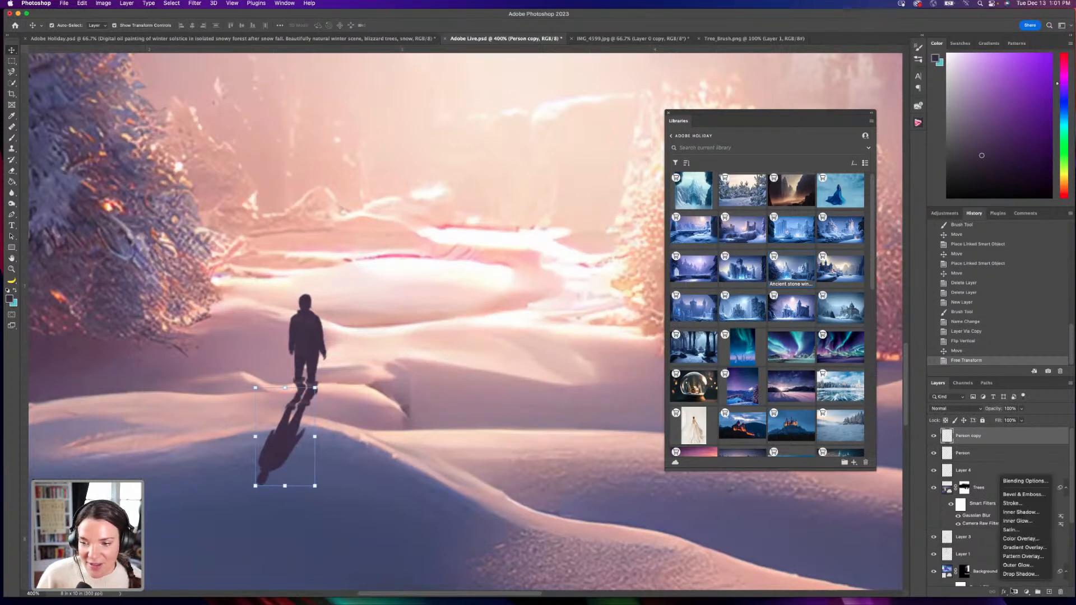
{"action": "left_click", "coordinate": [1035, 540]}
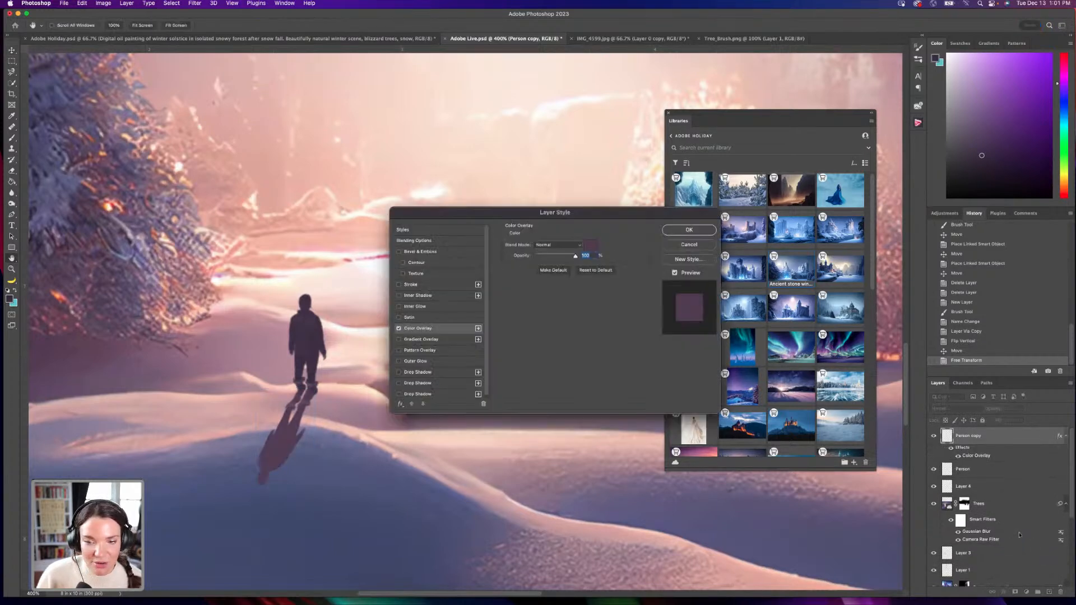
{"action": "left_click", "coordinate": [589, 246]}
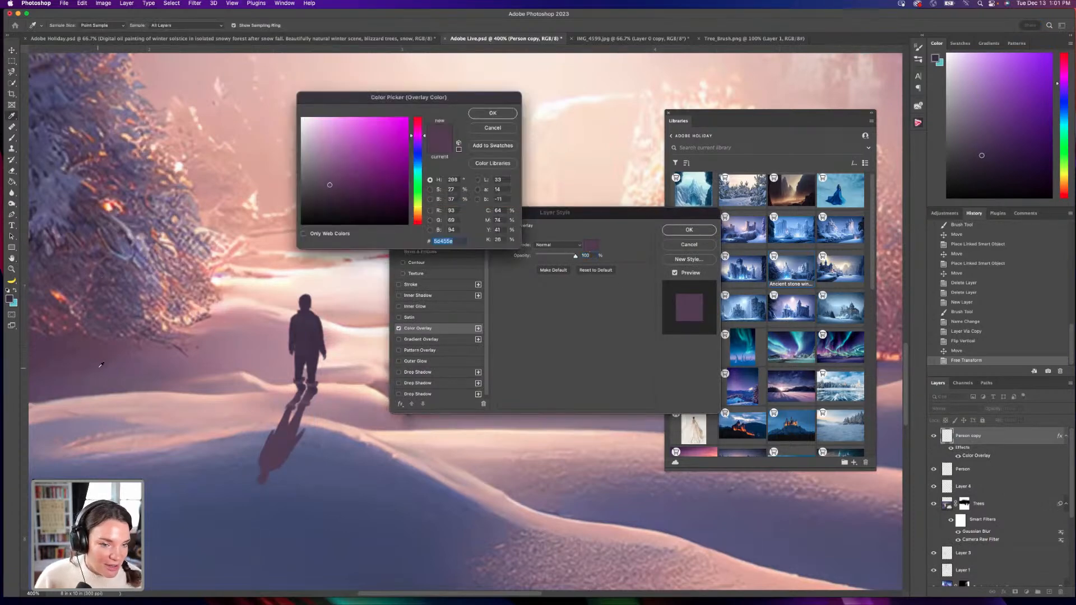
{"action": "scroll", "coordinate": [101, 365], "scroll_direction": "left", "scroll_amount": 5}
{"action": "left_click", "coordinate": [171, 356]}
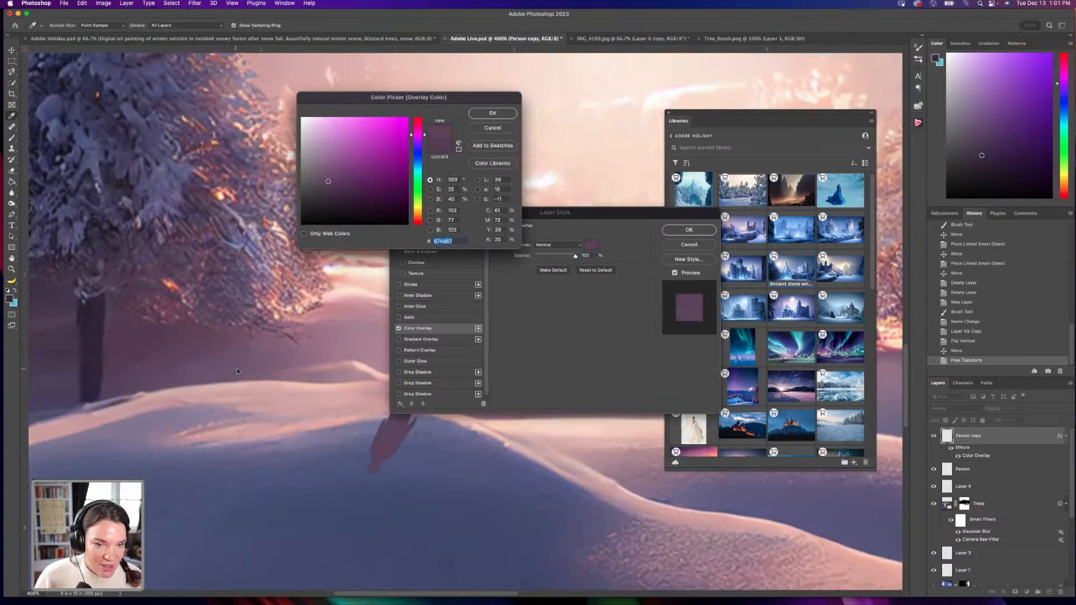
{"action": "scroll", "coordinate": [237, 371], "scroll_direction": "right", "scroll_amount": 5}
{"action": "left_click", "coordinate": [217, 360]}
{"action": "left_click", "coordinate": [224, 322]}
{"action": "left_click", "coordinate": [135, 340]}
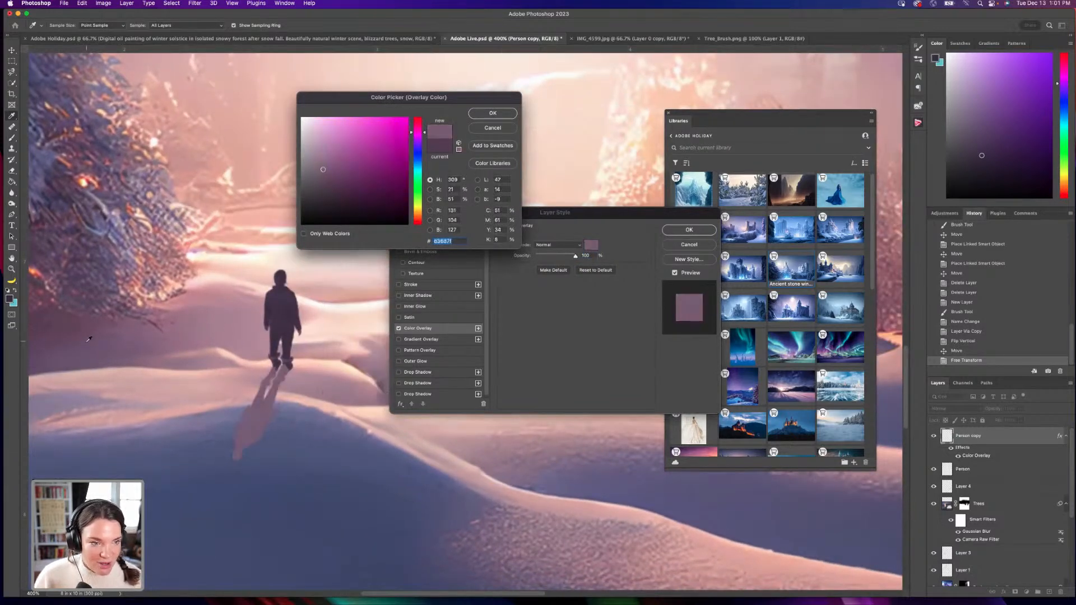
{"action": "scroll", "coordinate": [135, 346], "scroll_direction": "left", "scroll_amount": 5}
{"action": "left_click", "coordinate": [172, 352]}
{"action": "left_click", "coordinate": [504, 115]}
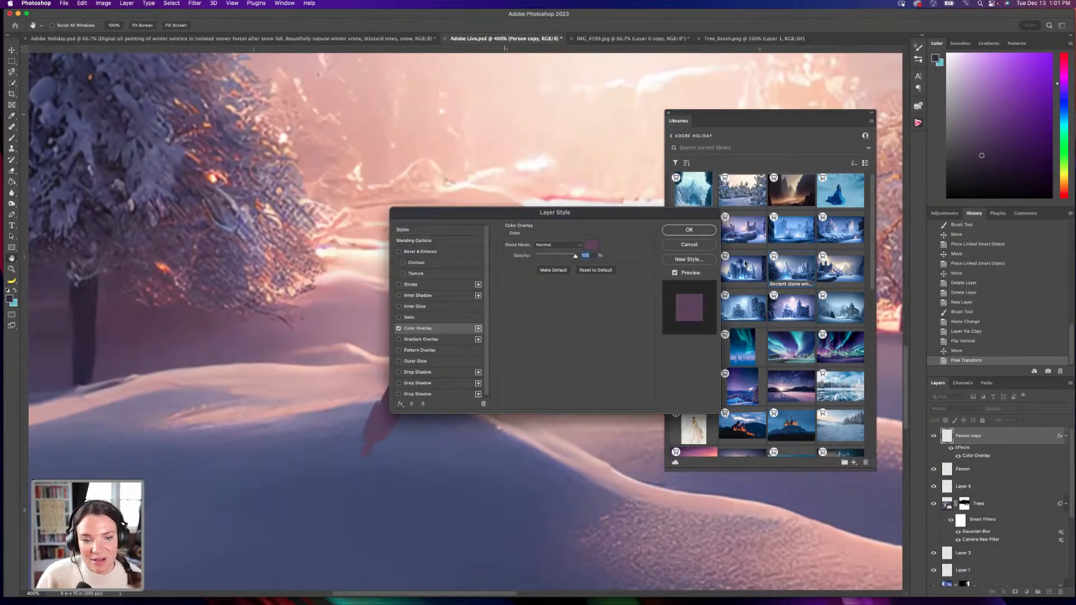
{"action": "left_click", "coordinate": [701, 231]}
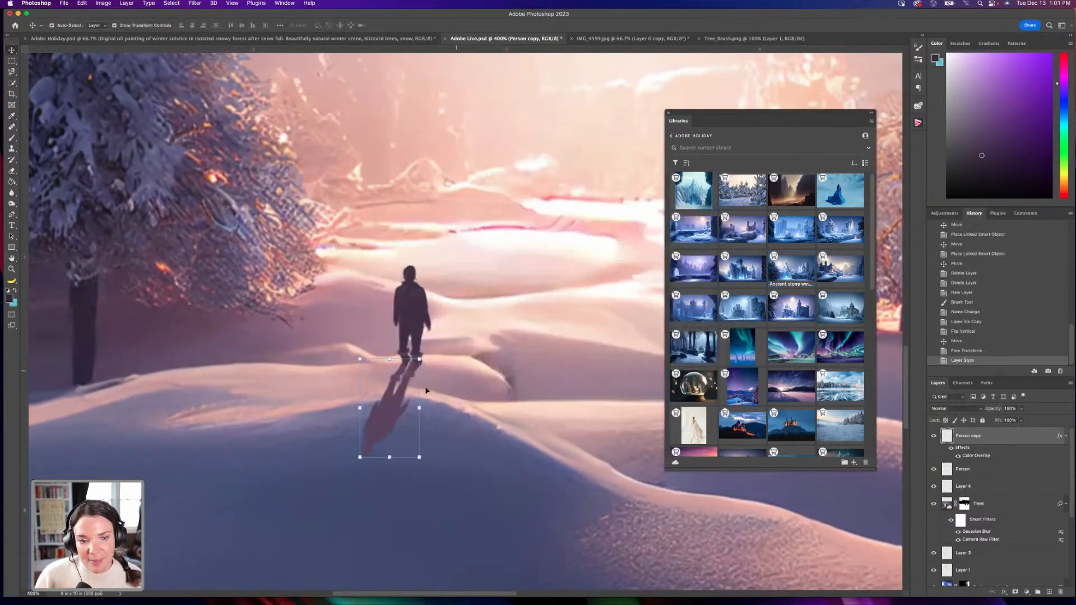
Move the Person copy layer beneath Person and skew the shadow so it is shorter and leans further left.
{"action": "left_click_drag", "start_coordinate": [953, 437], "coordinate": [953, 478]}
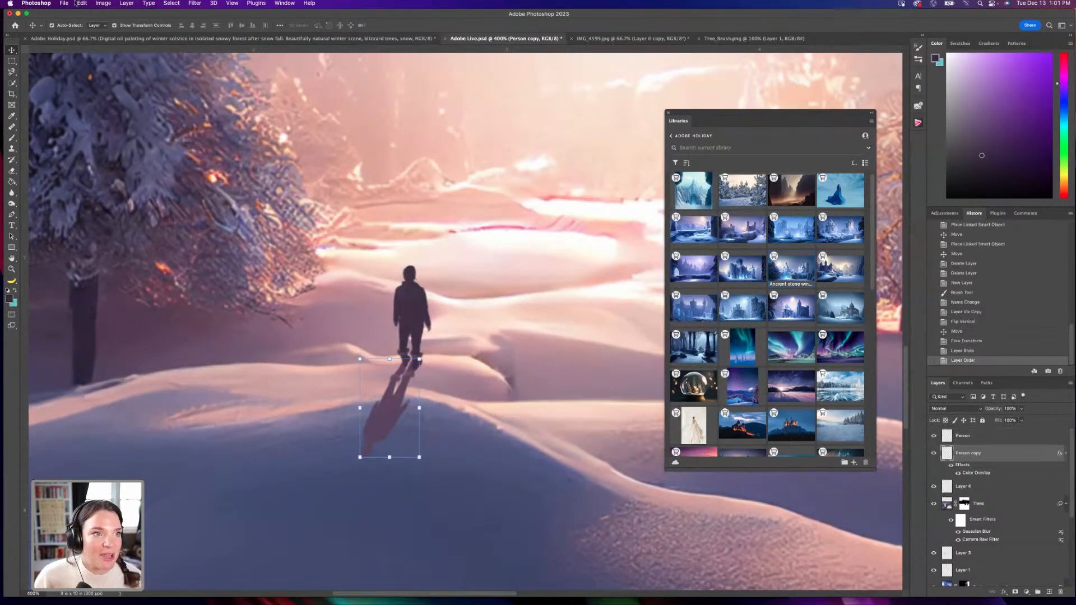
{"action": "right_click", "coordinate": [398, 415]}
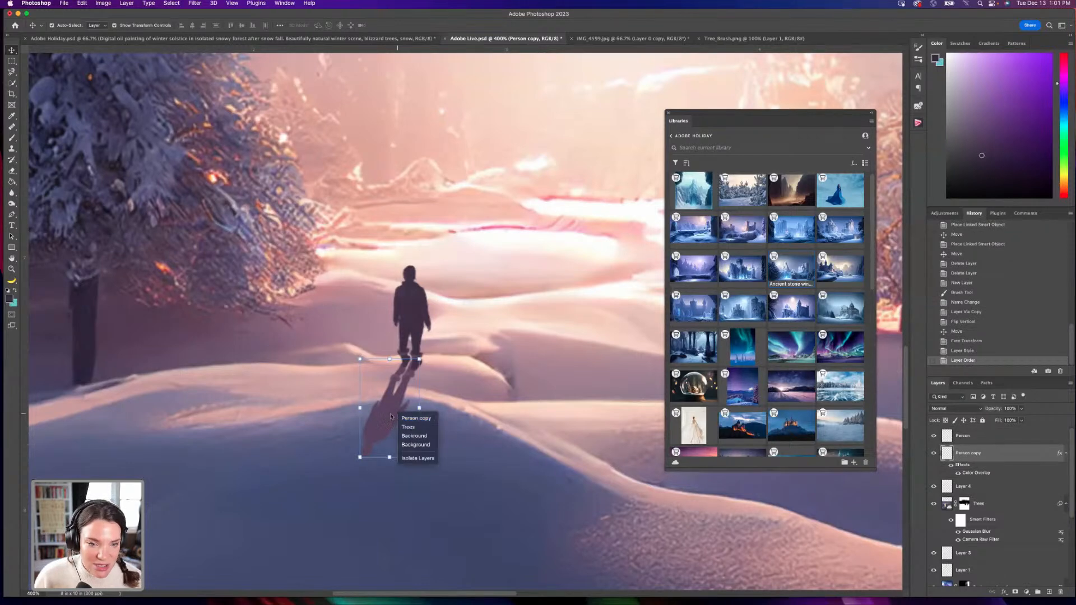
{"action": "left_click", "coordinate": [383, 412]}
{"action": "right_click", "coordinate": [384, 411]}
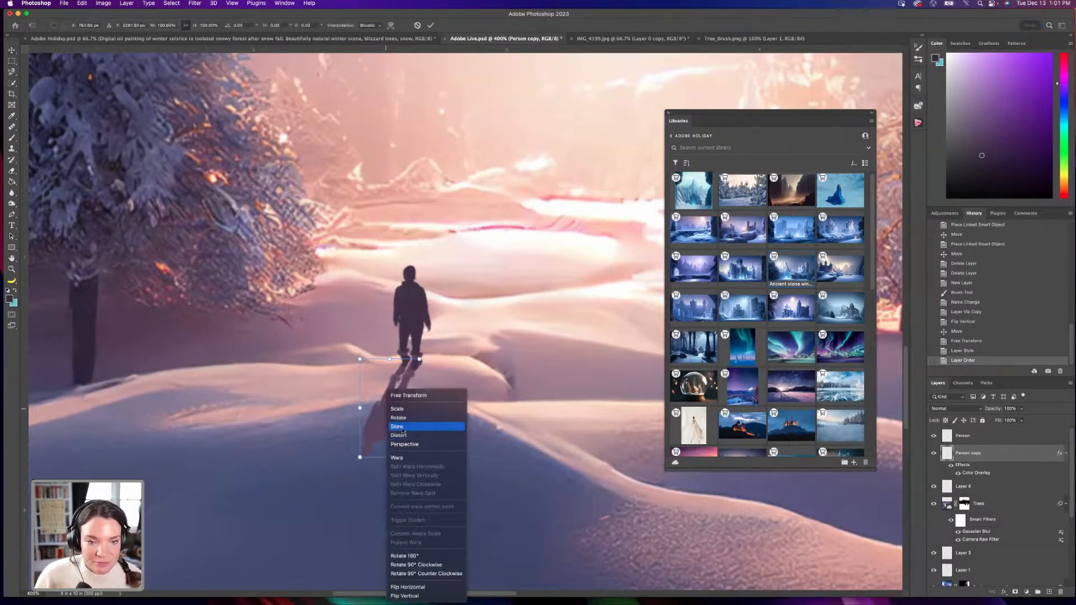
{"action": "left_click", "coordinate": [397, 426]}
{"action": "left_click_drag", "start_coordinate": [360, 457], "coordinate": [360, 437]}
{"action": "left_click_drag", "start_coordinate": [420, 359], "coordinate": [426, 359]}
{"action": "left_click_drag", "start_coordinate": [357, 439], "coordinate": [398, 454]}
{"action": "key", "text": "Return"}
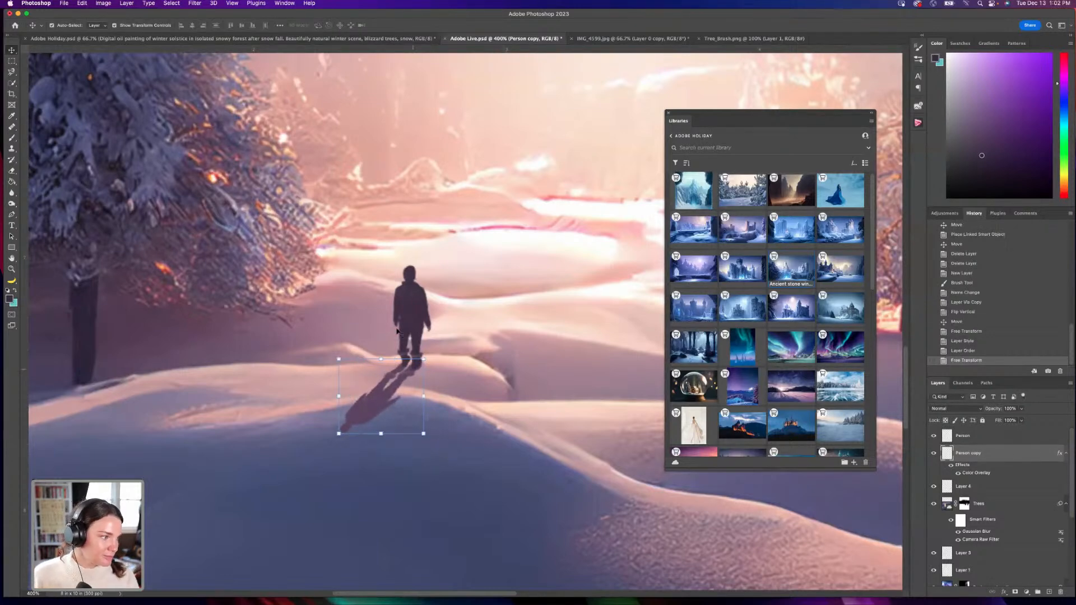
{"action": "left_click", "coordinate": [400, 381]}
{"action": "left_click", "coordinate": [401, 384]}
{"action": "left_click", "coordinate": [381, 406]}
{"action": "left_click", "coordinate": [379, 411]}
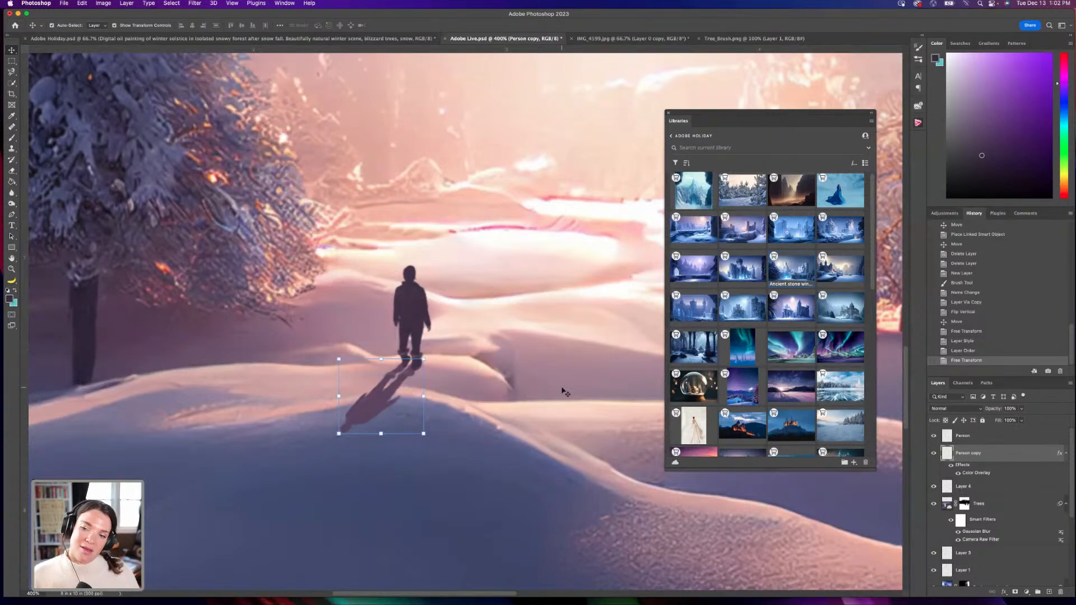
Apply a slight Gaussian Blur to the Person copy layer to soften the edges of the cast shadow.
{"action": "left_click", "coordinate": [194, 3]}
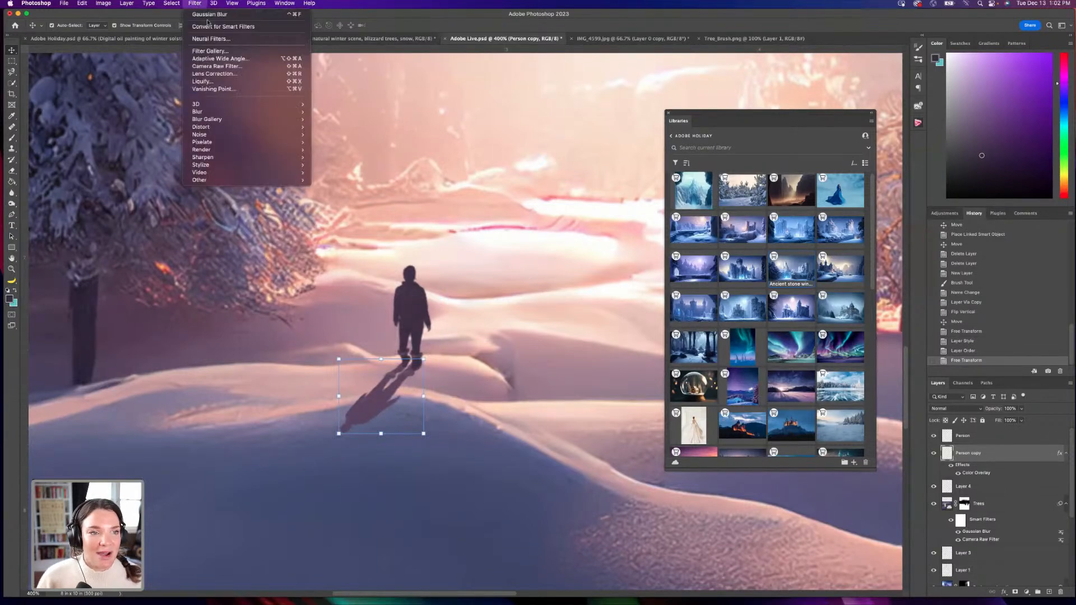
{"action": "mouse_move", "coordinate": [227, 112]}
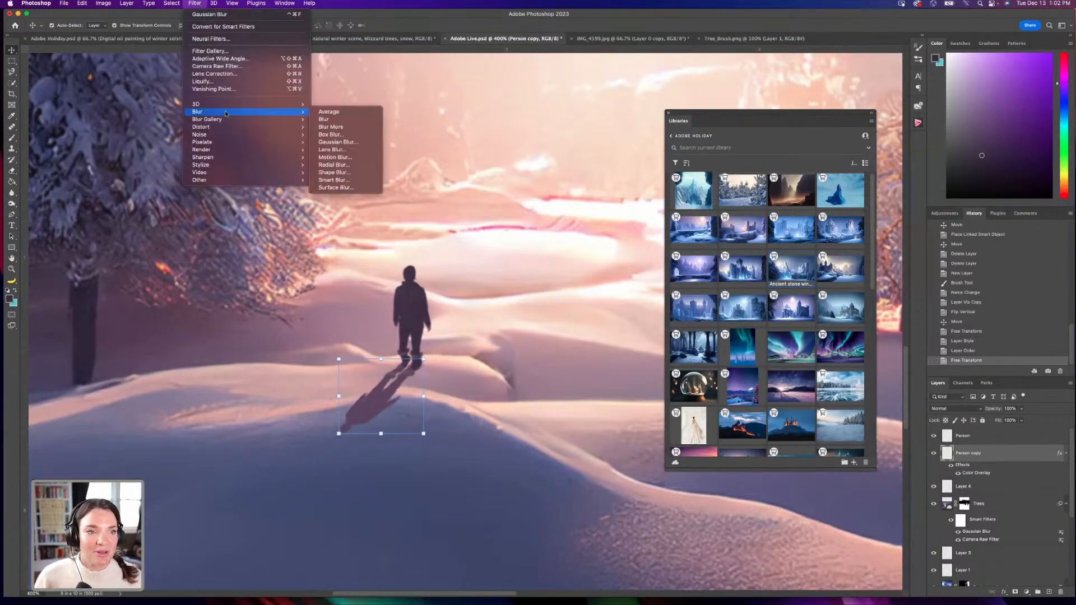
{"action": "left_click", "coordinate": [343, 145]}
{"action": "left_click_drag", "start_coordinate": [398, 275], "coordinate": [534, 267]}
{"action": "left_click_drag", "start_coordinate": [519, 394], "coordinate": [514, 395]}
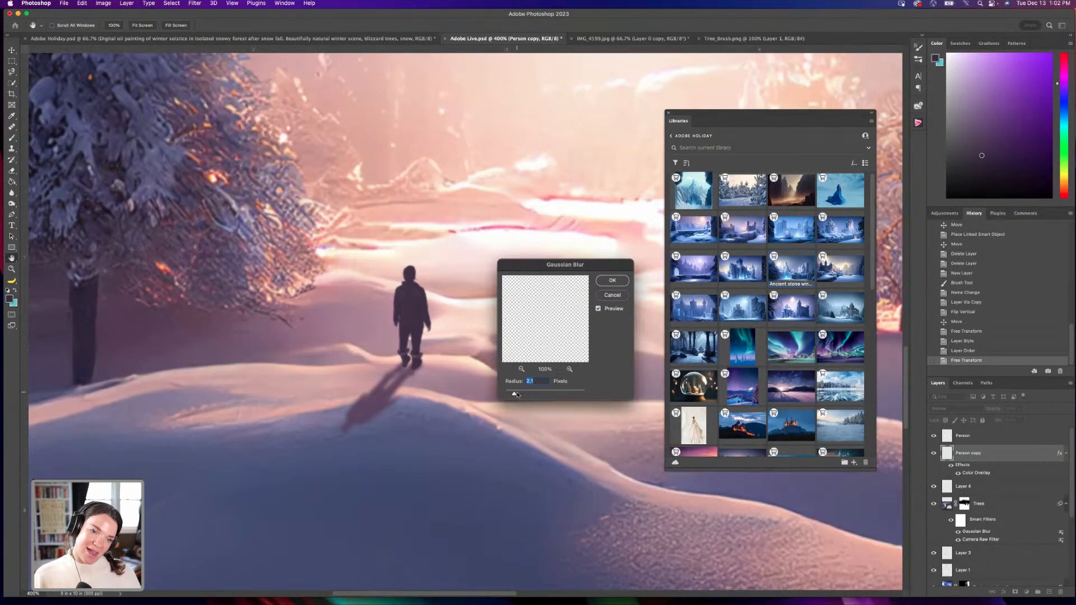
{"action": "left_click", "coordinate": [624, 280]}
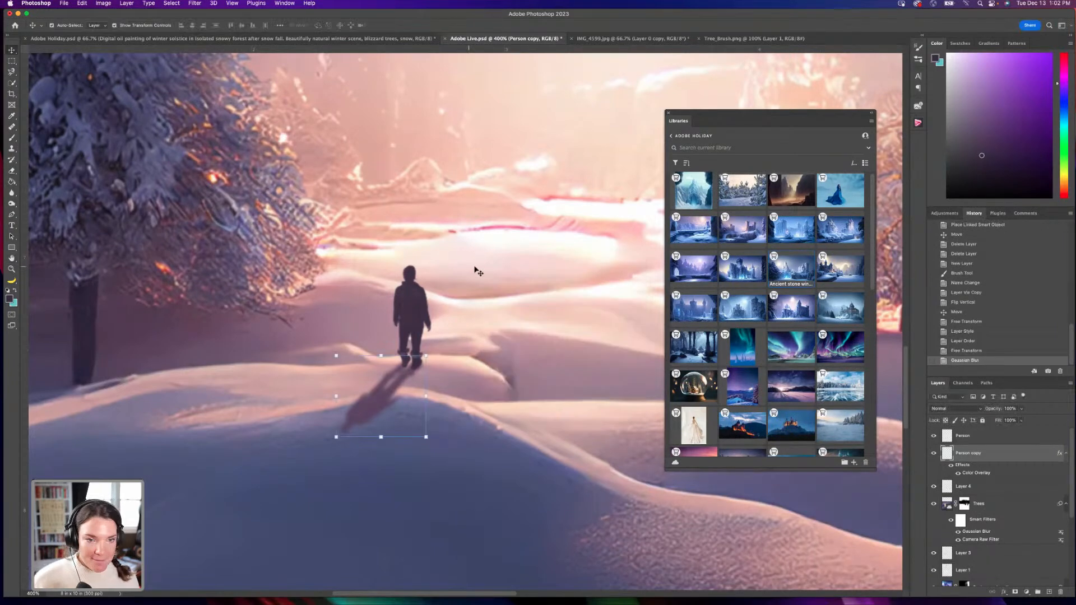
Nudge the blurred shadow slightly to the right so it lines up with the person's feet.
{"action": "key", "text": "Right"}
{"action": "key", "text": "Right"}
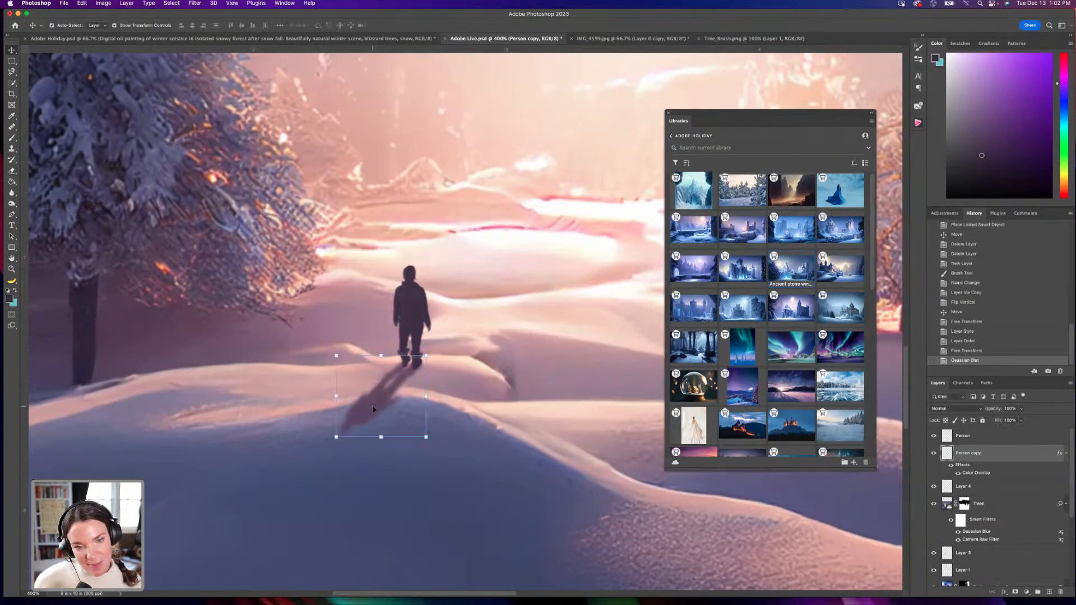
{"action": "key", "text": "Right"}
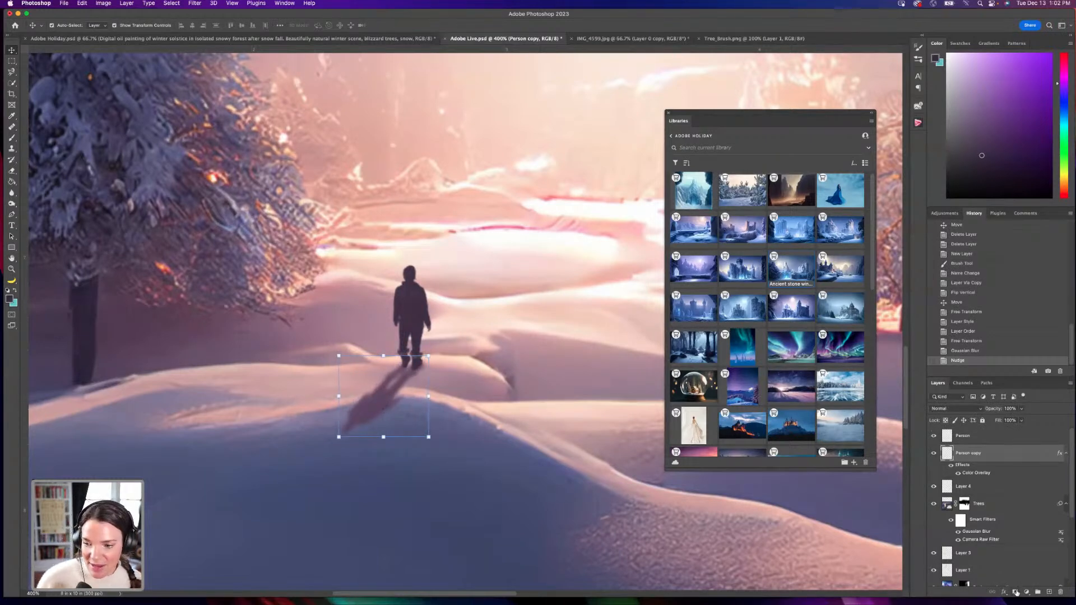
Erase the far end of the Person copy shadow where it crosses the foreground snow ridge, using the Eraser at 22% flow.
{"action": "left_click", "coordinate": [13, 171]}
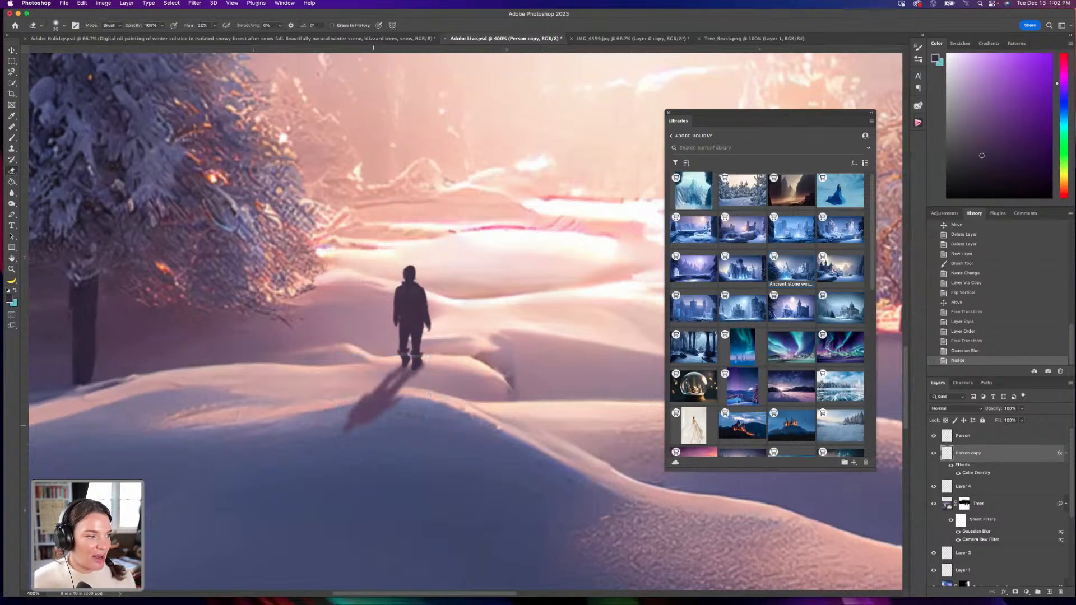
{"action": "mouse_move", "coordinate": [349, 423]}
{"action": "left_mouse_down"}
{"action": "mouse_move", "coordinate": [381, 404]}
{"action": "mouse_move", "coordinate": [437, 413]}
{"action": "mouse_move", "coordinate": [404, 402]}
{"action": "left_mouse_up"}
{"action": "left_click_drag", "start_coordinate": [336, 418], "coordinate": [436, 401]}
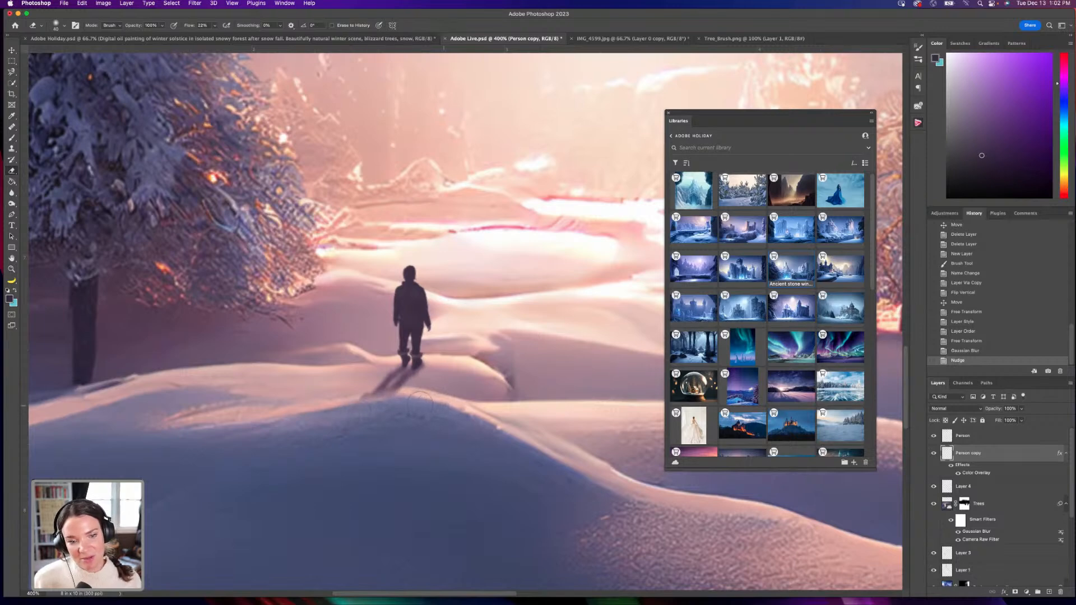
{"action": "mouse_move", "coordinate": [433, 399]}
{"action": "left_mouse_down"}
{"action": "mouse_move", "coordinate": [366, 411]}
{"action": "mouse_move", "coordinate": [410, 374]}
{"action": "left_mouse_up"}
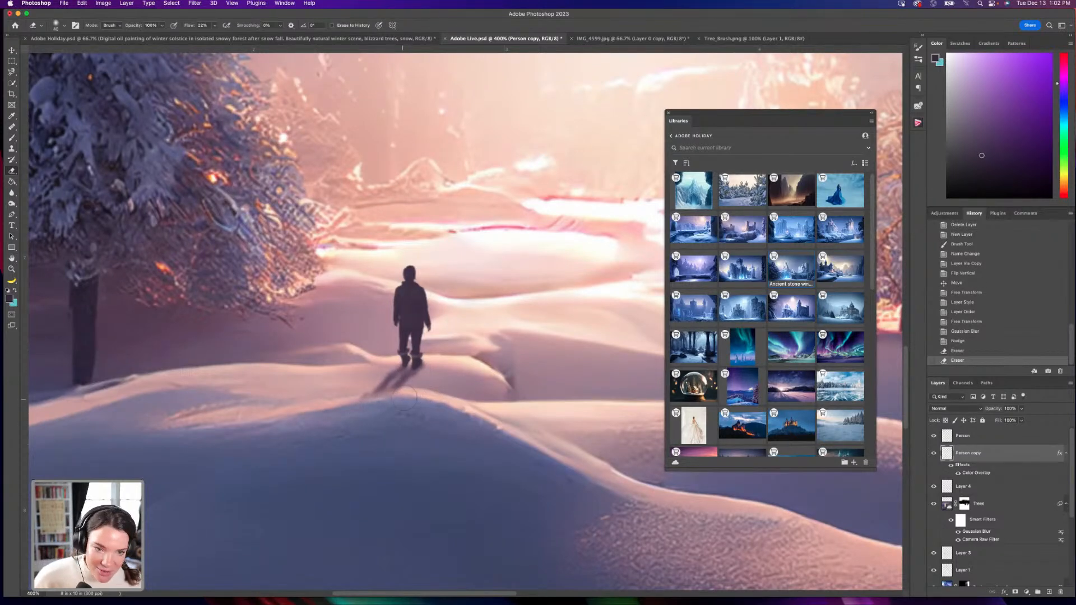
{"action": "left_click_drag", "start_coordinate": [386, 400], "coordinate": [415, 401]}
Compare the person and shadow in Adobe Live.psd with those in the finished Adobe Holiday.psd composite.
{"action": "key", "text": "super+minus"}
{"action": "key", "text": "super+minus"}
{"action": "key", "text": "super+minus"}
{"action": "key", "text": "super+minus"}
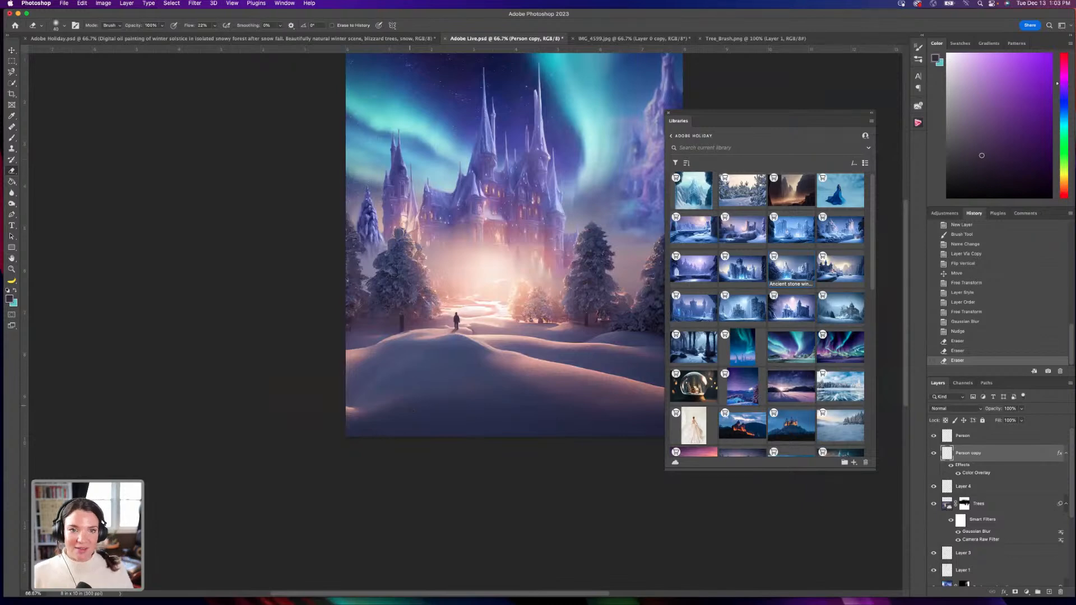
{"action": "left_click", "coordinate": [111, 39]}
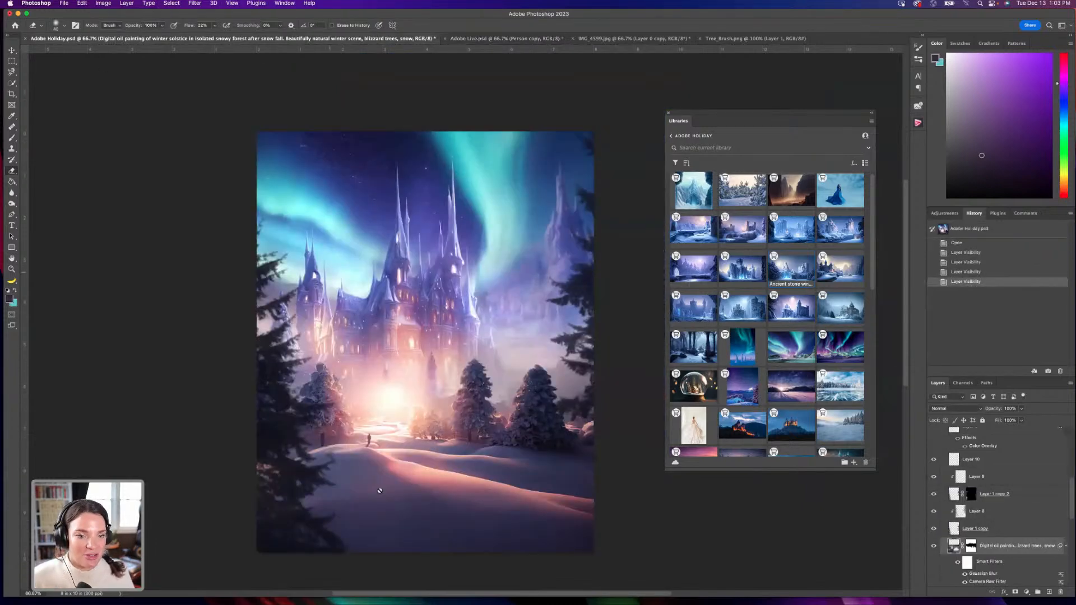
{"action": "key", "text": "super+equal"}
{"action": "key", "text": "super+equal"}
{"action": "key", "text": "super+equal"}
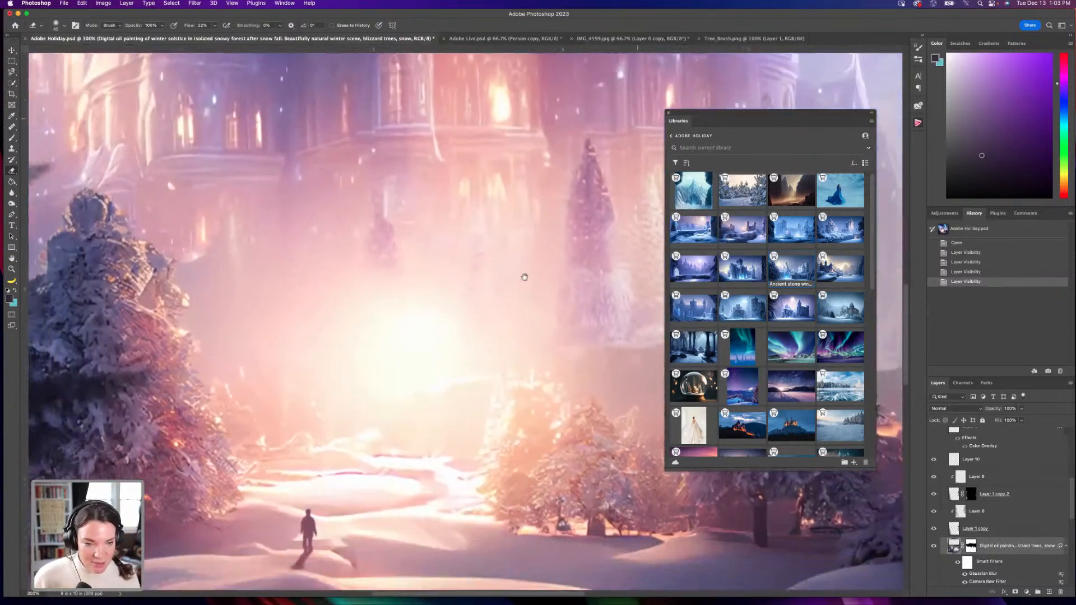
{"action": "left_click_drag", "start_coordinate": [525, 277], "coordinate": [620, 124]}
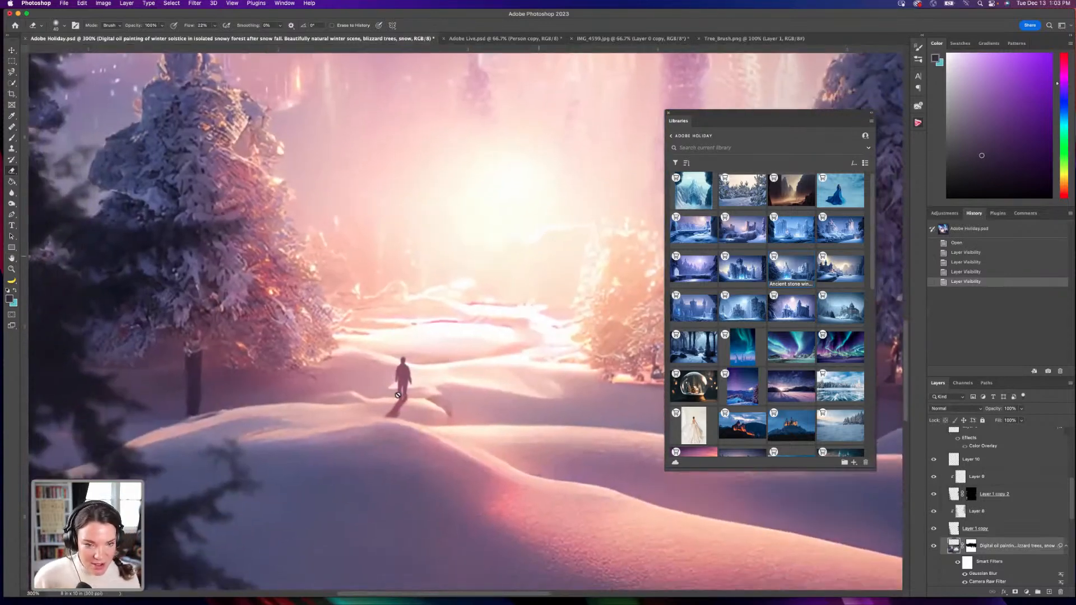
{"action": "left_click", "coordinate": [480, 39]}
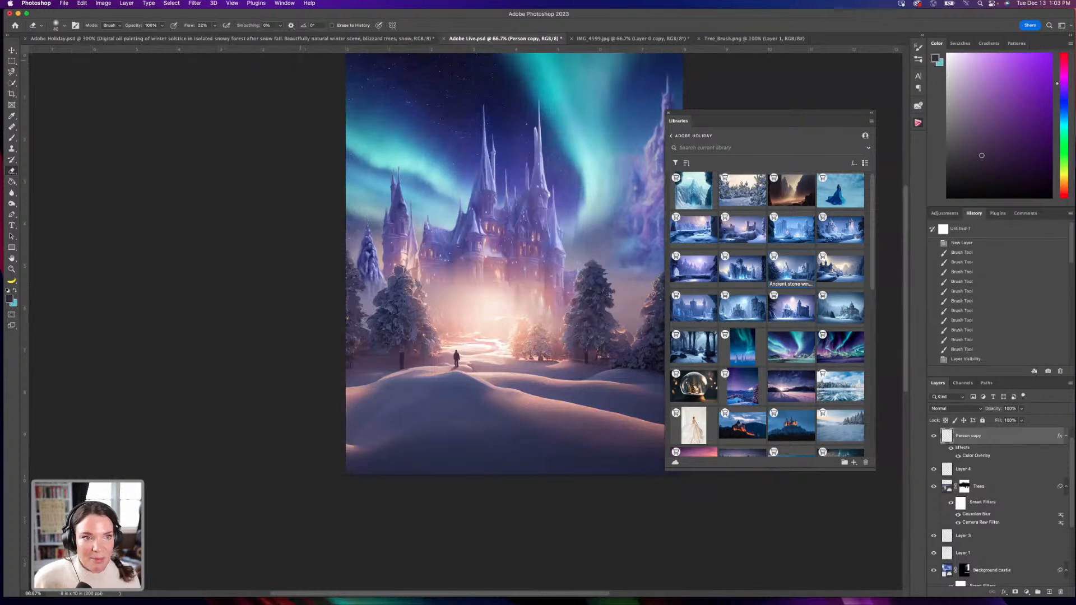
{"action": "left_click", "coordinate": [304, 40]}
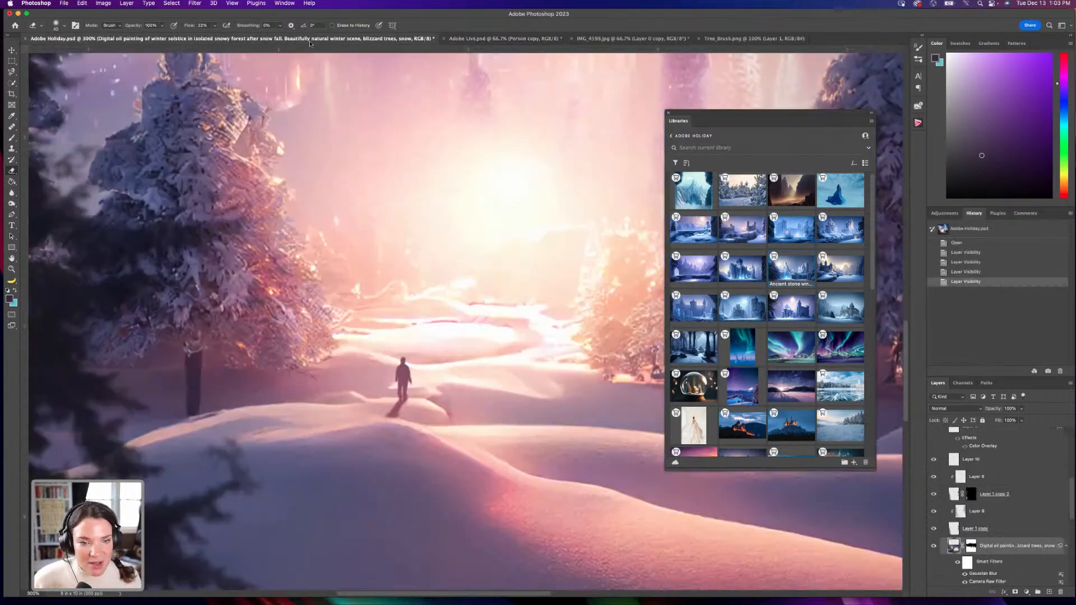
{"action": "left_click", "coordinate": [480, 39]}
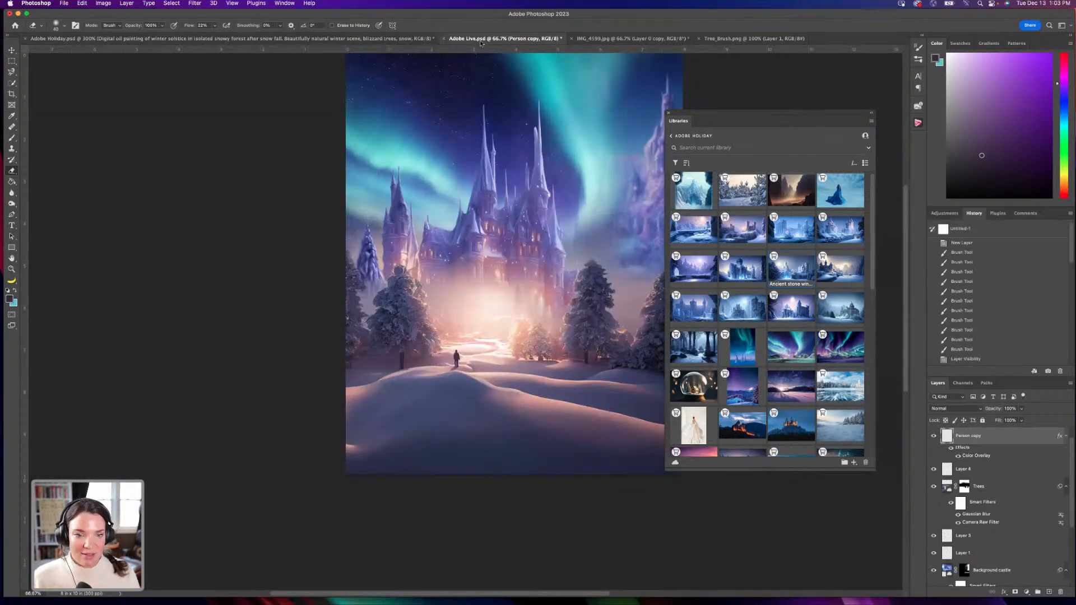
Add a Color Overlay to the Person layer and open its overlay color for editing.
{"action": "key", "text": "super+equal"}
{"action": "key", "text": "super+equal"}
{"action": "key", "text": "super+equal"}
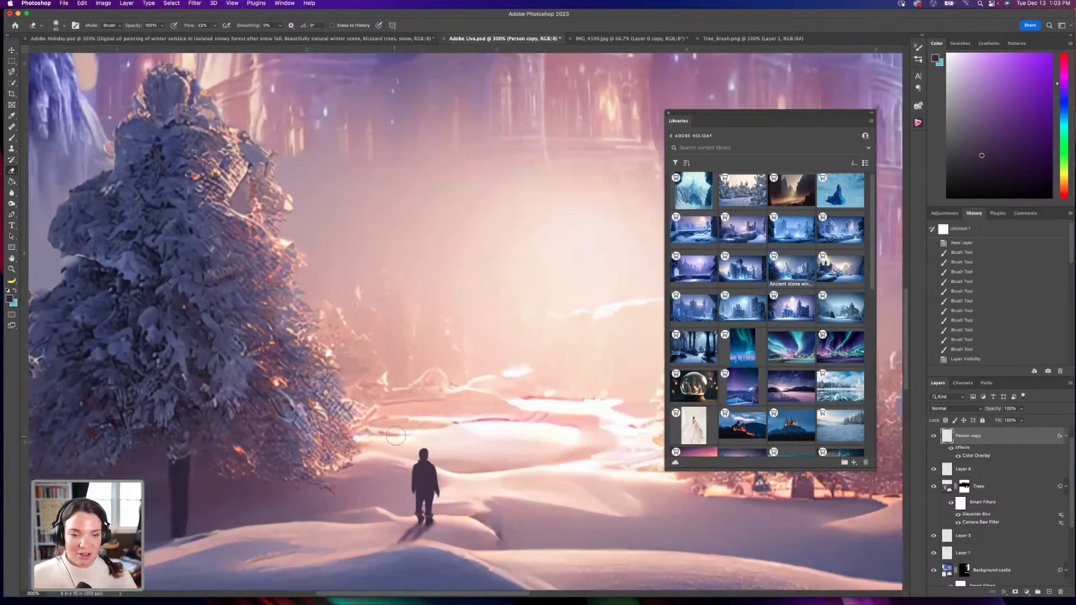
{"action": "left_click", "coordinate": [11, 49]}
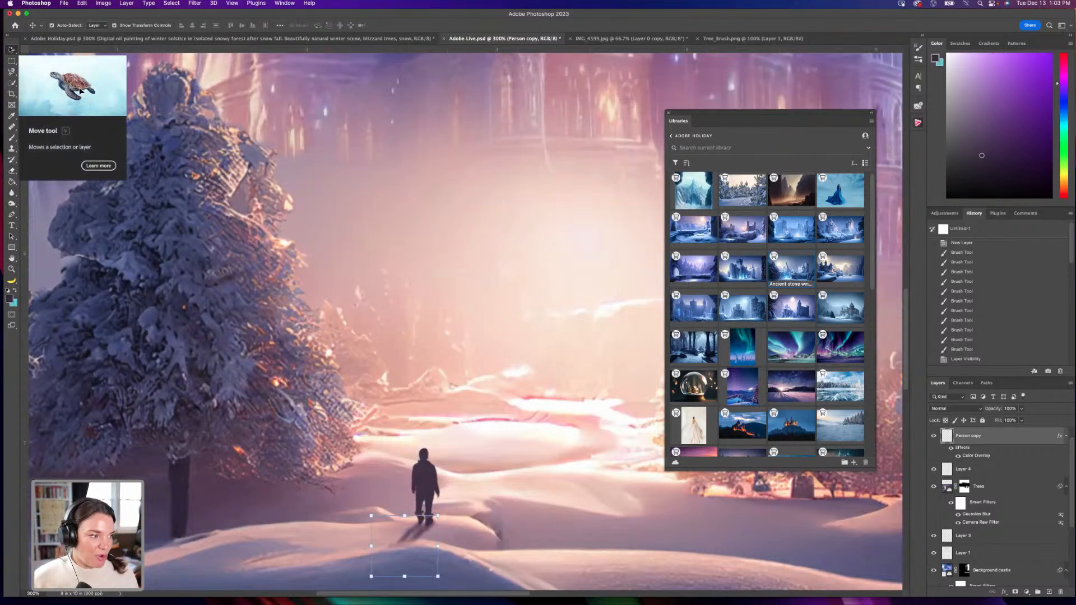
{"action": "left_click", "coordinate": [427, 484]}
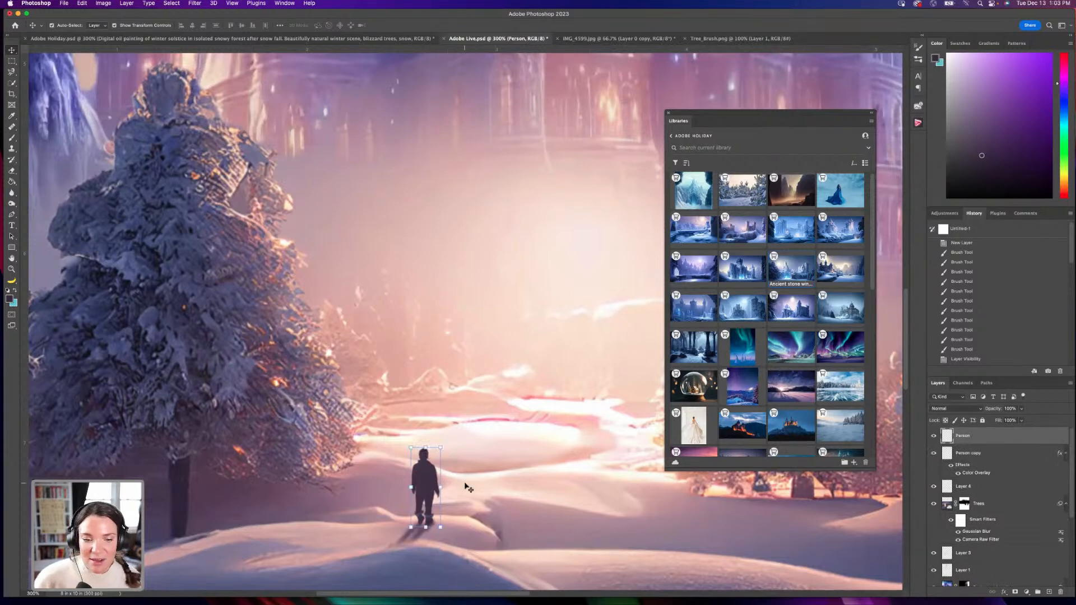
{"action": "left_click", "coordinate": [1004, 593]}
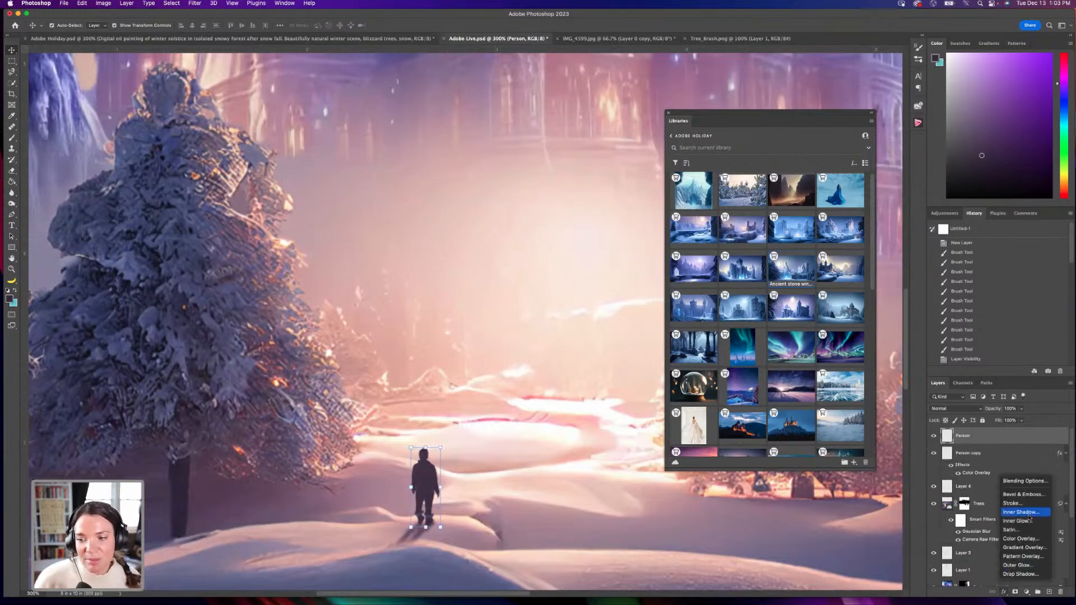
{"action": "left_click", "coordinate": [1029, 539]}
{"action": "left_click", "coordinate": [588, 247]}
Try overlay colors for the person sampled from the glowing background, the bright snow, and the surrounding trees.
{"action": "left_click", "coordinate": [373, 417]}
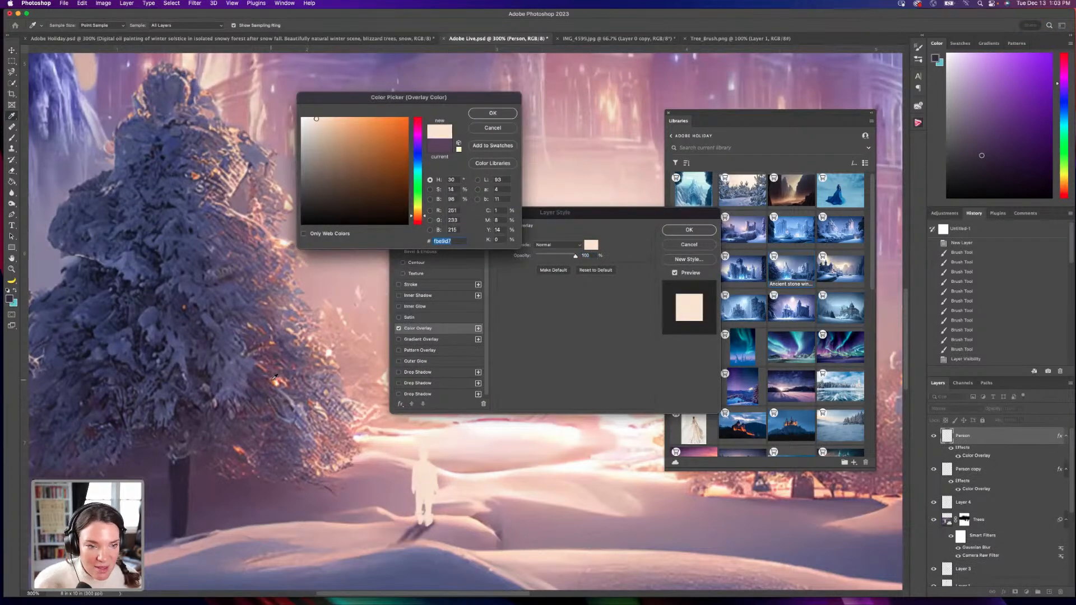
{"action": "left_click", "coordinate": [251, 428]}
{"action": "left_click", "coordinate": [252, 407]}
{"action": "scroll", "coordinate": [336, 443], "scroll_direction": "right", "scroll_amount": 5}
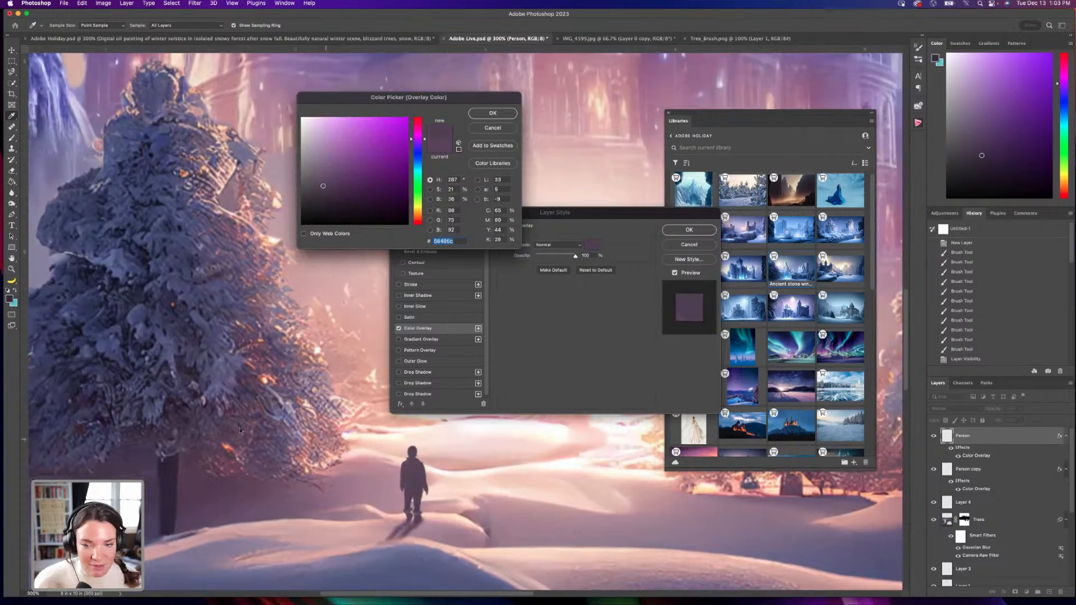
{"action": "scroll", "coordinate": [135, 475], "scroll_direction": "up", "scroll_amount": 3}
{"action": "left_click", "coordinate": [319, 478]}
{"action": "left_click", "coordinate": [315, 464]}
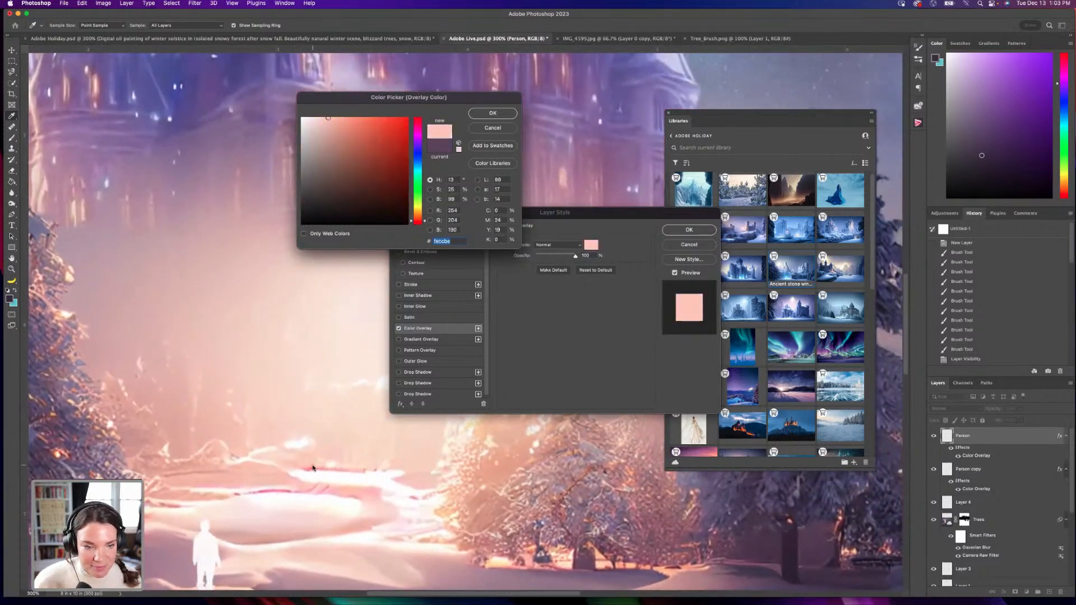
{"action": "left_click", "coordinate": [316, 465]}
{"action": "left_click", "coordinate": [317, 478]}
{"action": "left_click", "coordinate": [359, 480]}
{"action": "left_click", "coordinate": [599, 513]}
{"action": "left_click", "coordinate": [571, 503]}
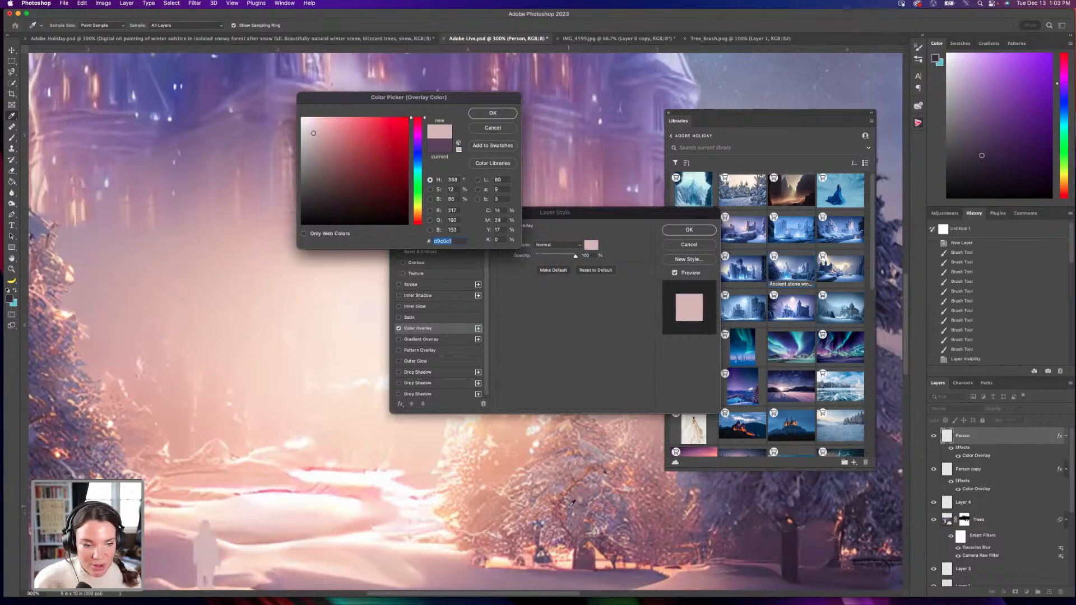
{"action": "left_click_drag", "start_coordinate": [397, 171], "coordinate": [376, 176]}
{"action": "left_click", "coordinate": [699, 500]}
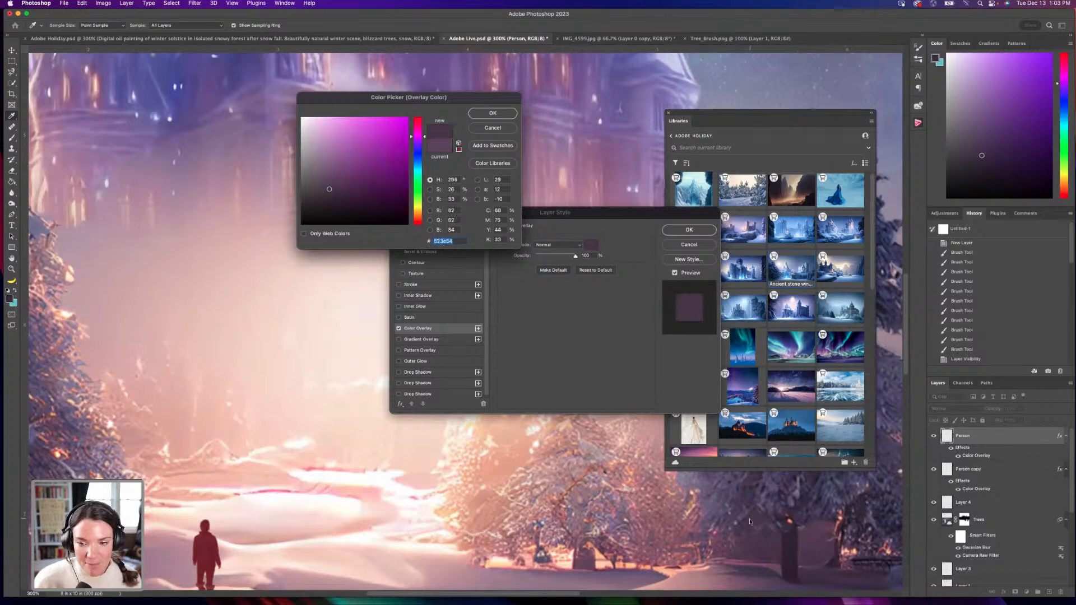
Sample a muted purple from the shaded distant trees, shift its hue toward pink to #674e59, and apply it as the Person overlay.
{"action": "left_click", "coordinate": [745, 517]}
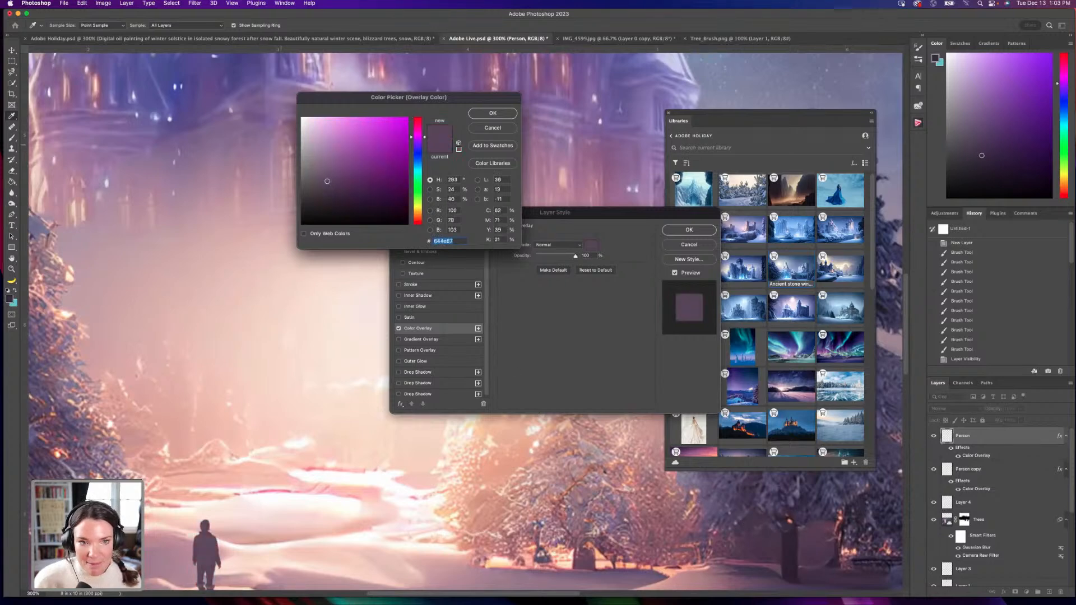
{"action": "left_click_drag", "start_coordinate": [427, 140], "coordinate": [426, 126]}
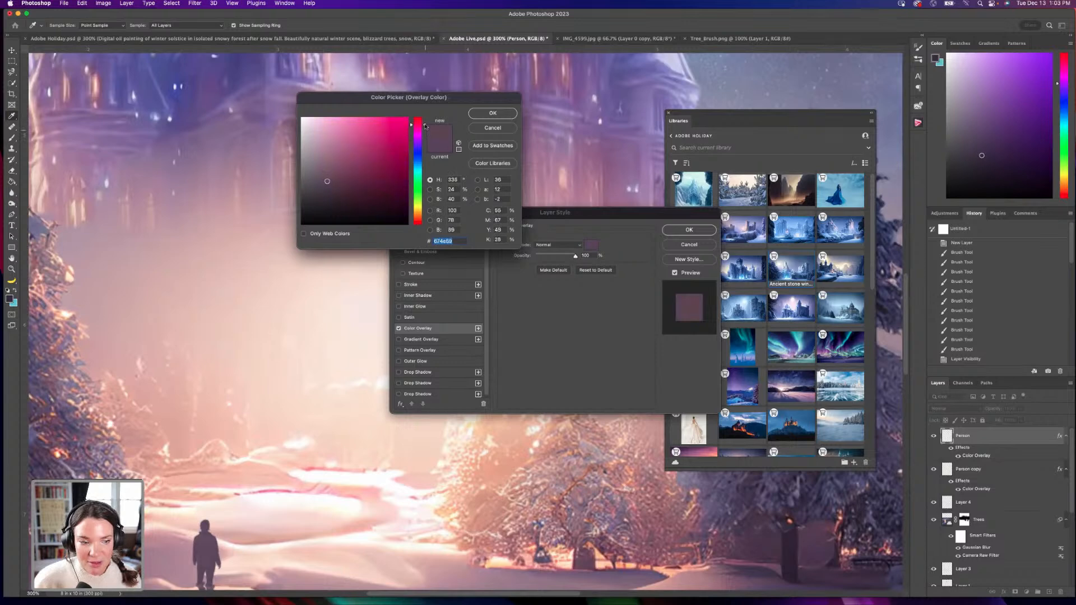
{"action": "left_click", "coordinate": [482, 115]}
{"action": "left_click", "coordinate": [700, 229]}
Examine the recolored person and shadow up close and within the full composite.
{"action": "left_click_drag", "start_coordinate": [261, 396], "coordinate": [478, 177]}
{"action": "key", "text": "super+plus"}
{"action": "key", "text": "super+plus"}
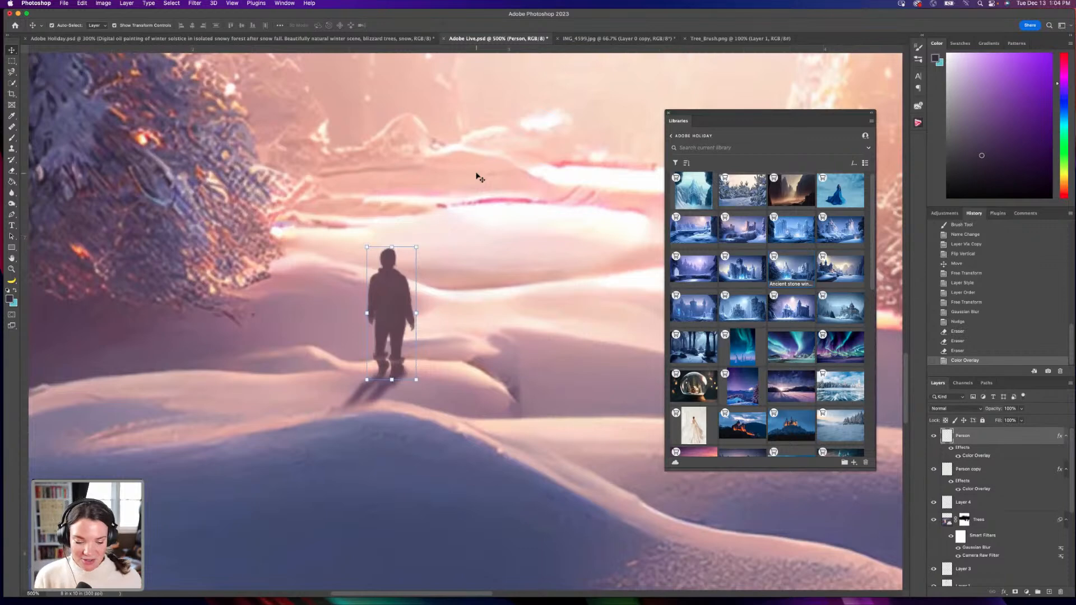
{"action": "key", "text": "super+minus"}
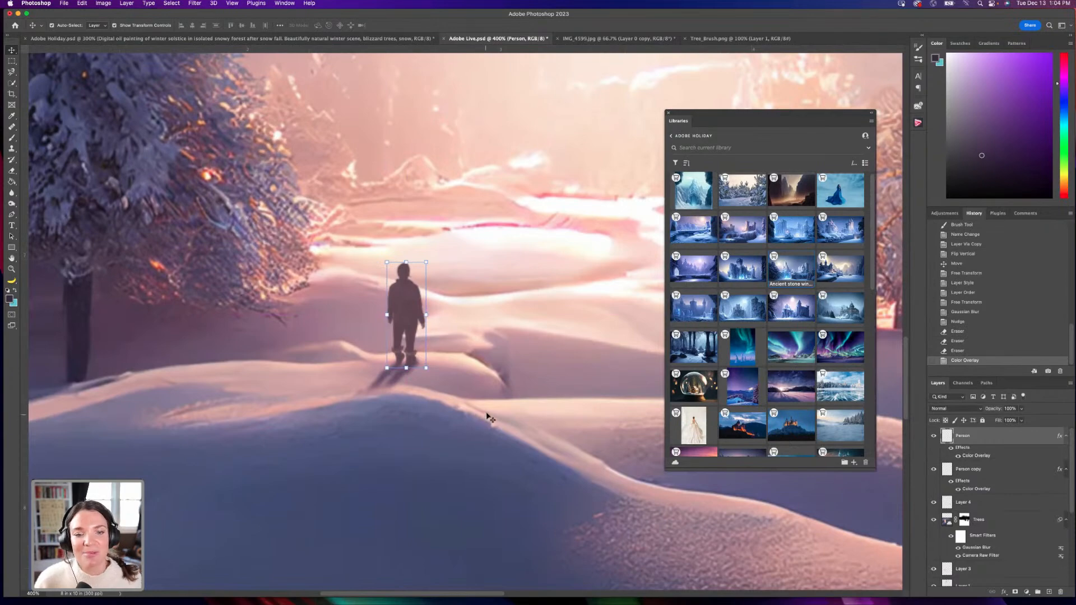
{"action": "scroll", "coordinate": [491, 417], "scroll_direction": "down", "scroll_amount": 6}
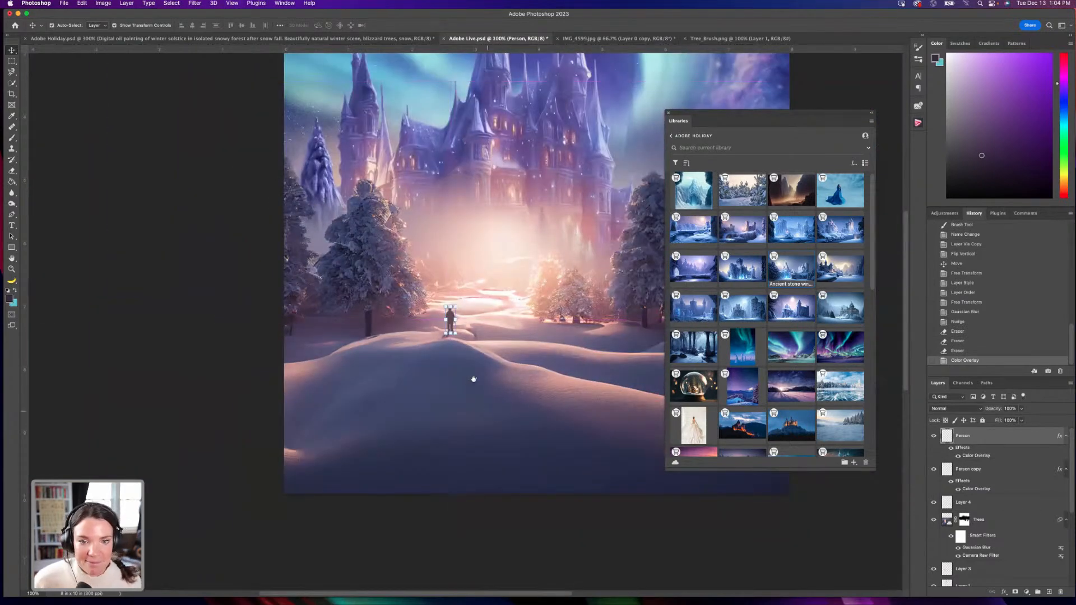
{"action": "left_click_drag", "start_coordinate": [474, 380], "coordinate": [365, 463]}
{"action": "left_click_drag", "start_coordinate": [505, 233], "coordinate": [495, 277]}
{"action": "scroll", "coordinate": [496, 277], "scroll_direction": "down", "scroll_amount": 1}
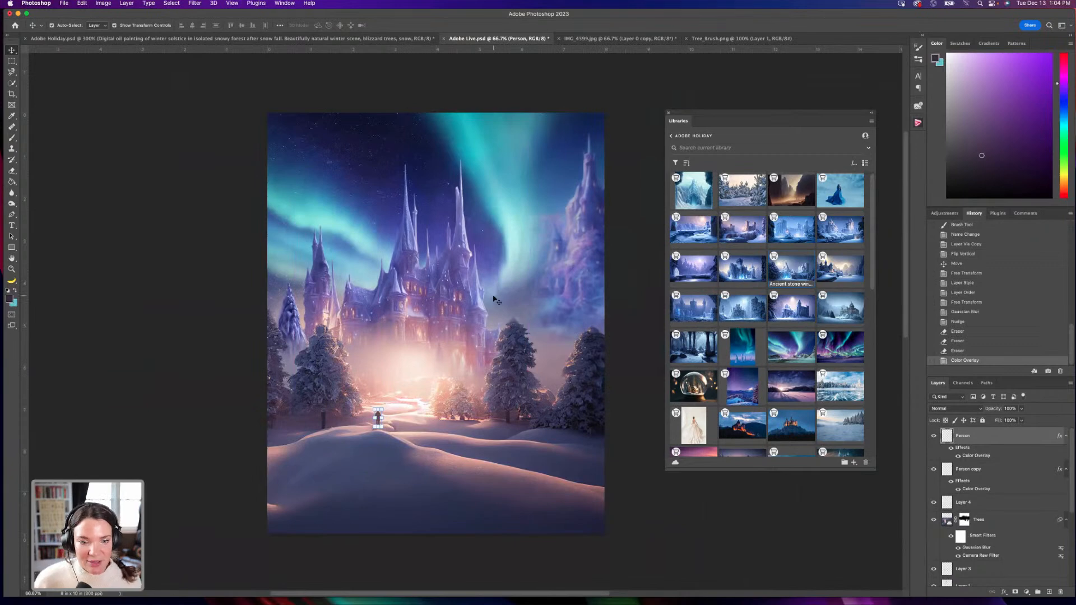
Review the castle glow, snow lighting, and foreground trees in the reference composite Adobe Holiday.psd.
{"action": "left_click", "coordinate": [221, 38]}
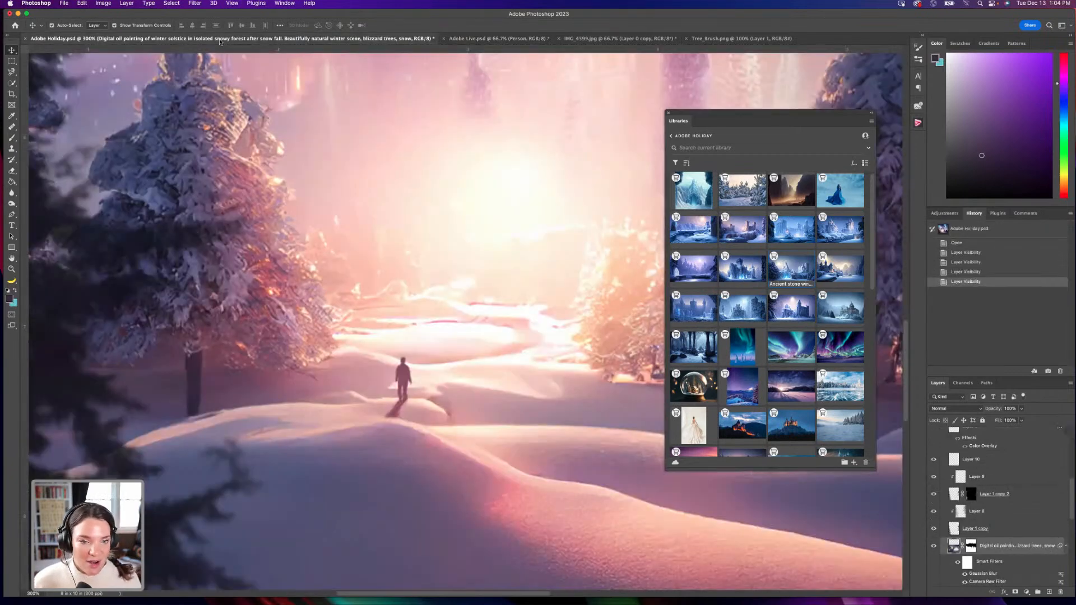
{"action": "key", "text": "super+minus"}
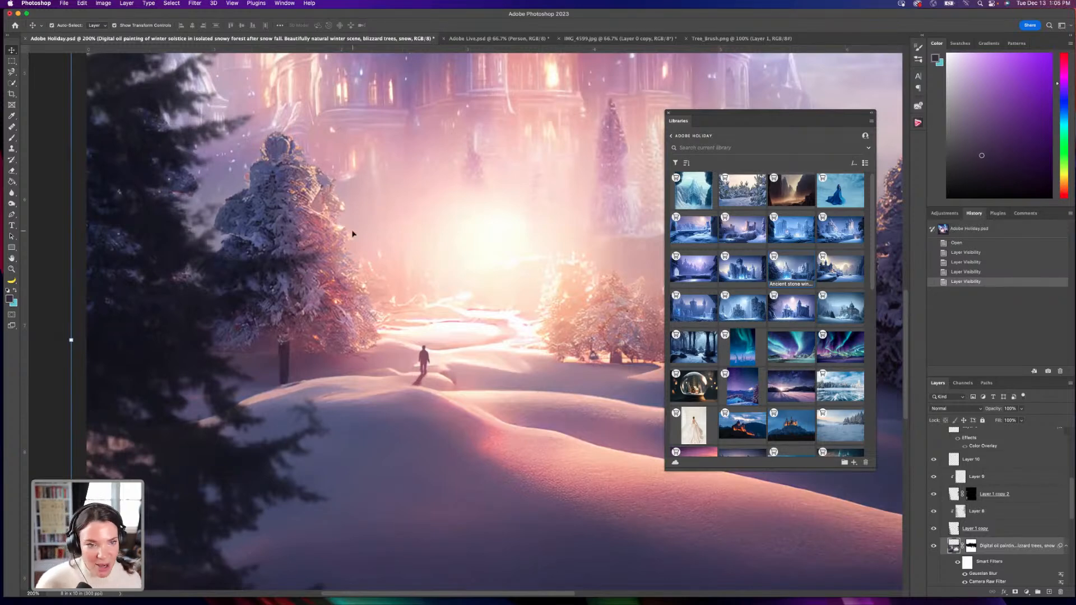
{"action": "left_click_drag", "start_coordinate": [480, 231], "coordinate": [411, 260]}
{"action": "key", "text": "super+0"}
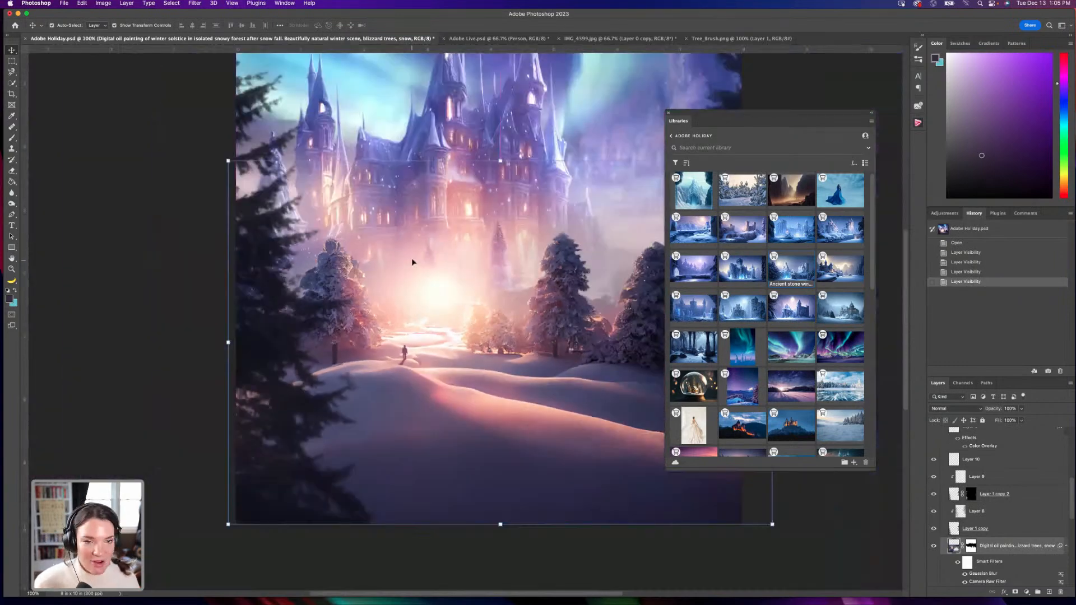
{"action": "key", "text": "super+1"}
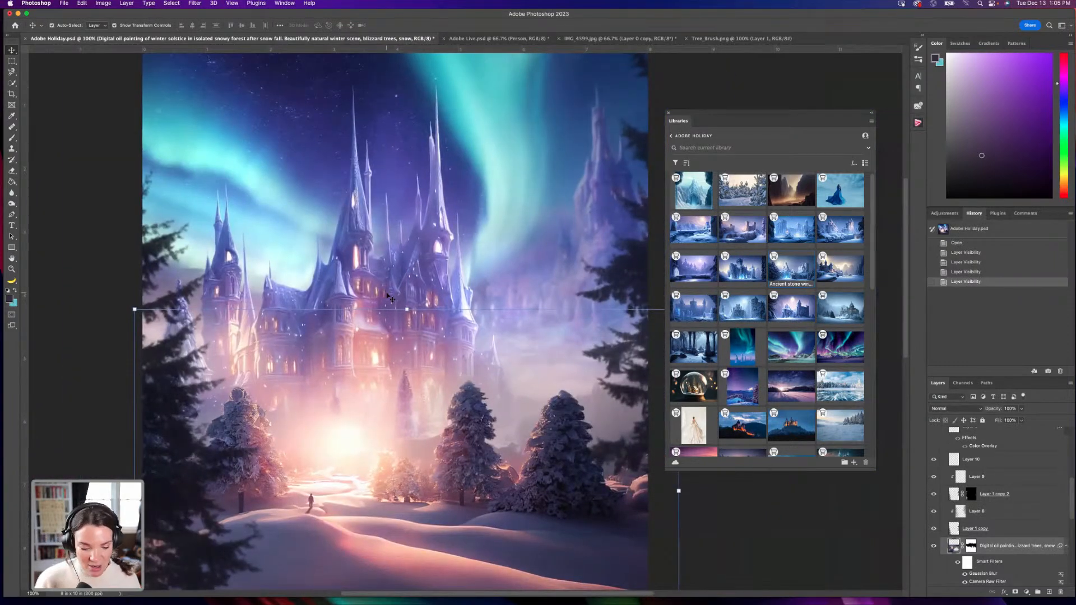
Compare the castle glow and snow lighting in the reference with the working composite Adobe Live.psd, ending on the person.
{"action": "key", "text": "super+minus"}
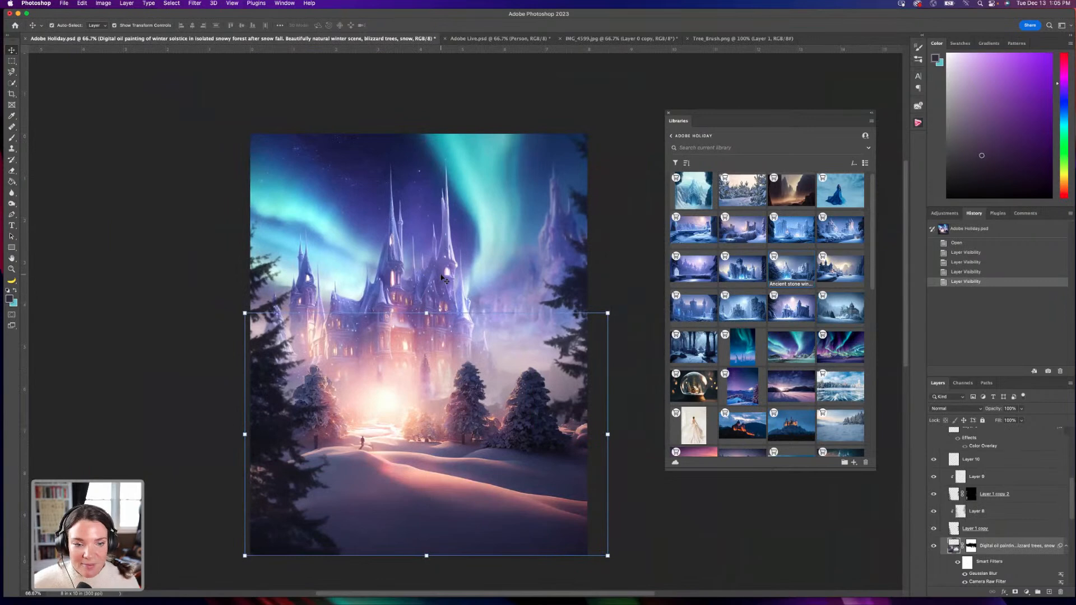
{"action": "key", "text": "super+1"}
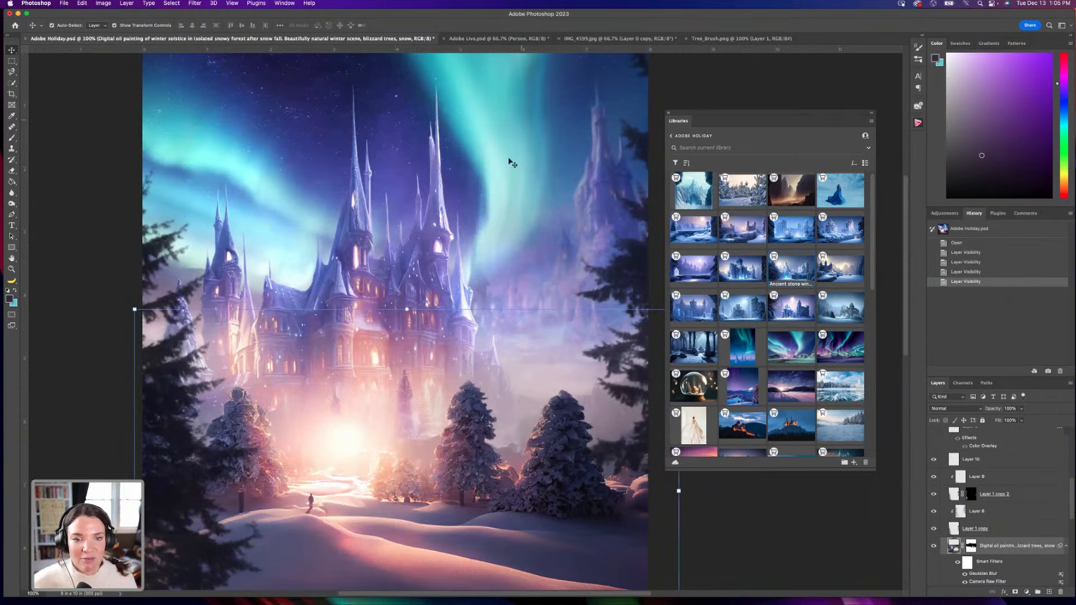
{"action": "left_click", "coordinate": [487, 40]}
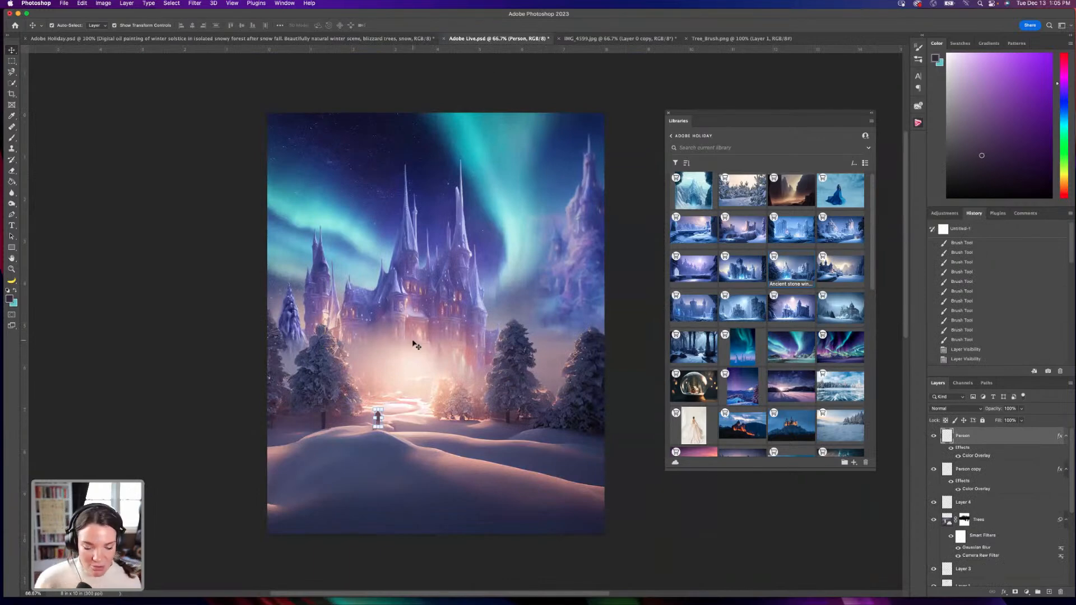
{"action": "key", "text": "super+1"}
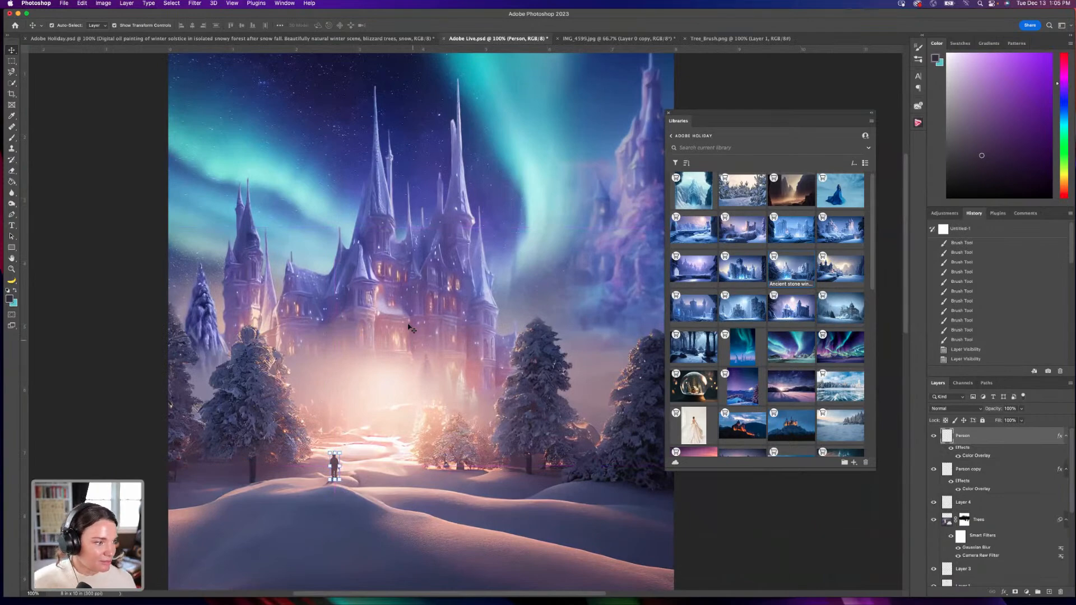
{"action": "left_click_drag", "start_coordinate": [468, 351], "coordinate": [492, 305]}
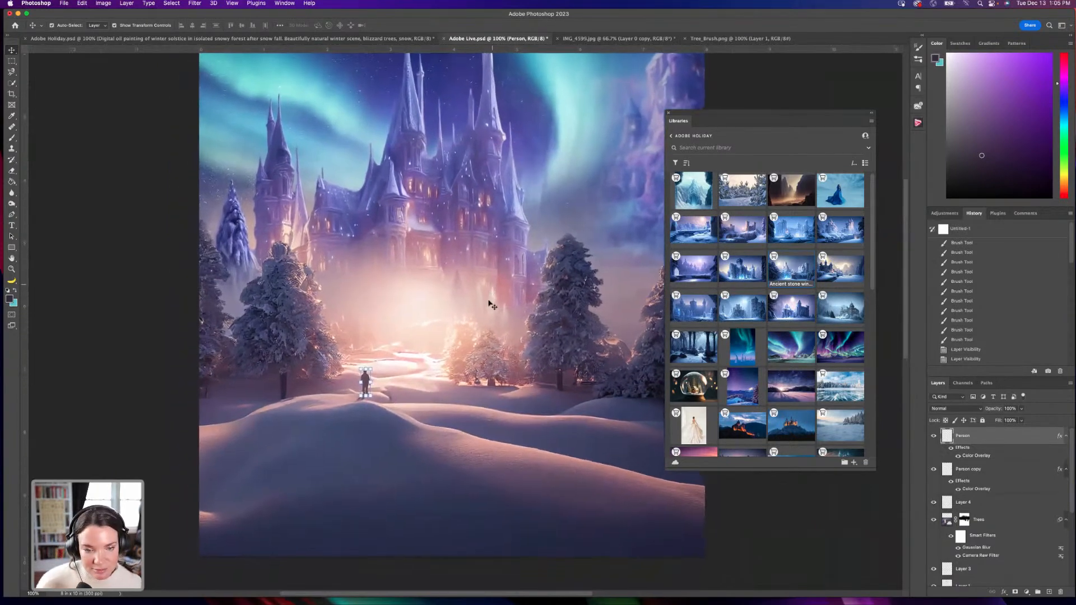
{"action": "key", "text": "super+equal"}
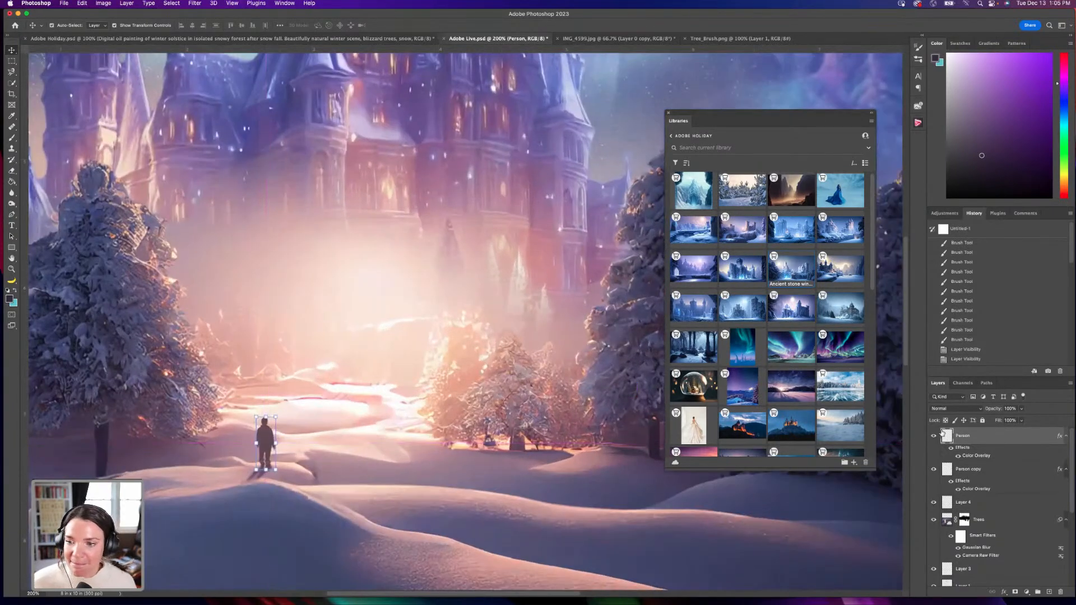
Identify what Layer 4 adds around the snowy trees by toggling its visibility, and rename the layer Fog.
{"action": "left_click", "coordinate": [955, 475]}
{"action": "left_click", "coordinate": [957, 502]}
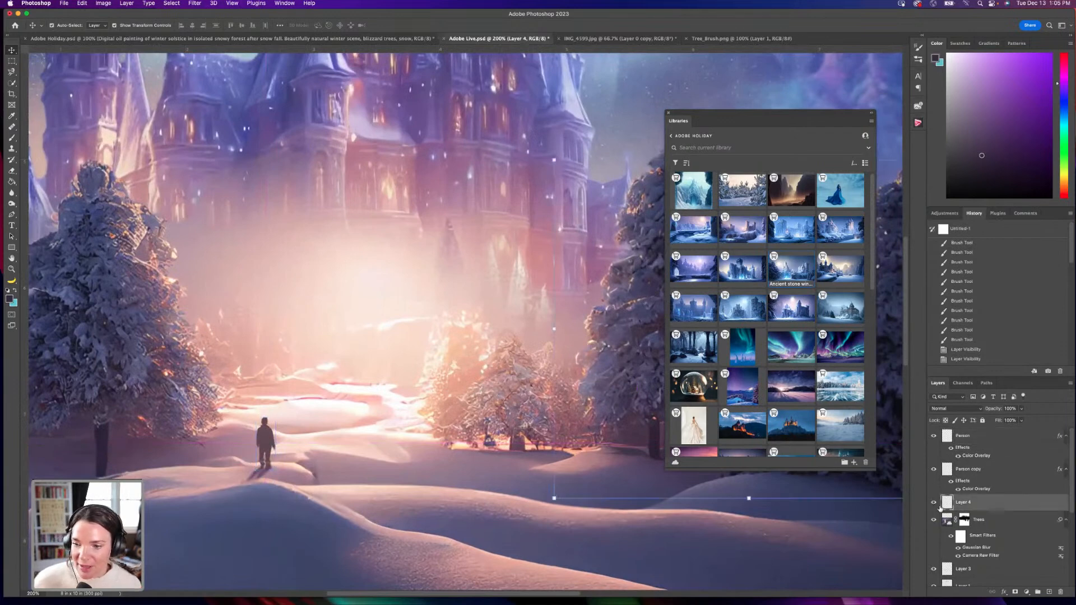
{"action": "left_click", "coordinate": [933, 503]}
{"action": "left_click", "coordinate": [933, 503]}
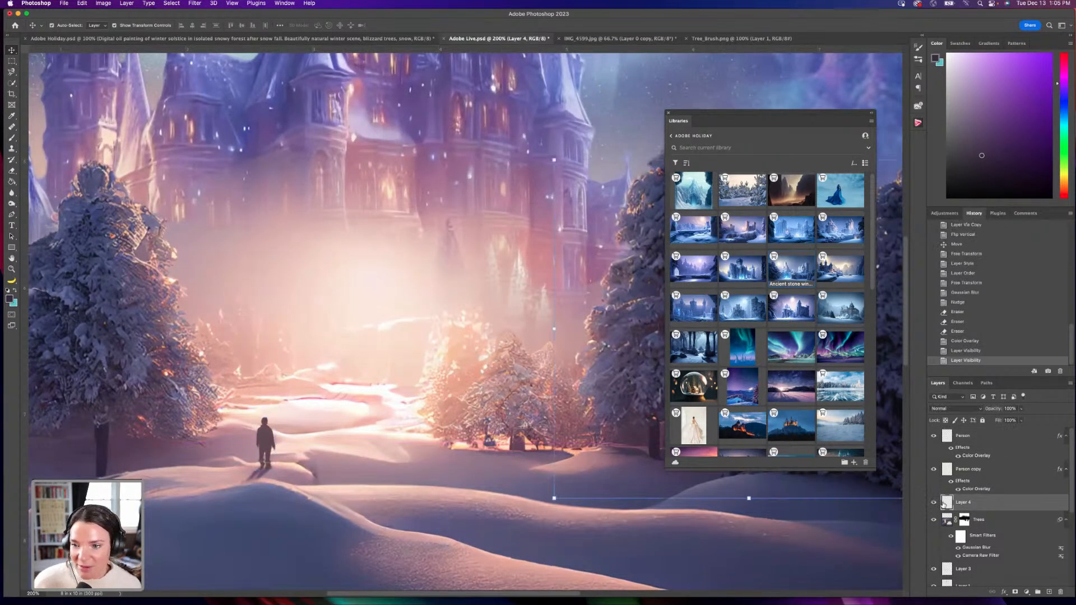
{"action": "left_click", "coordinate": [977, 519]}
{"action": "left_click", "coordinate": [978, 505]}
{"action": "left_click_drag", "start_coordinate": [510, 362], "coordinate": [173, 363]}
{"action": "left_click", "coordinate": [934, 503]}
{"action": "left_click", "coordinate": [935, 504]}
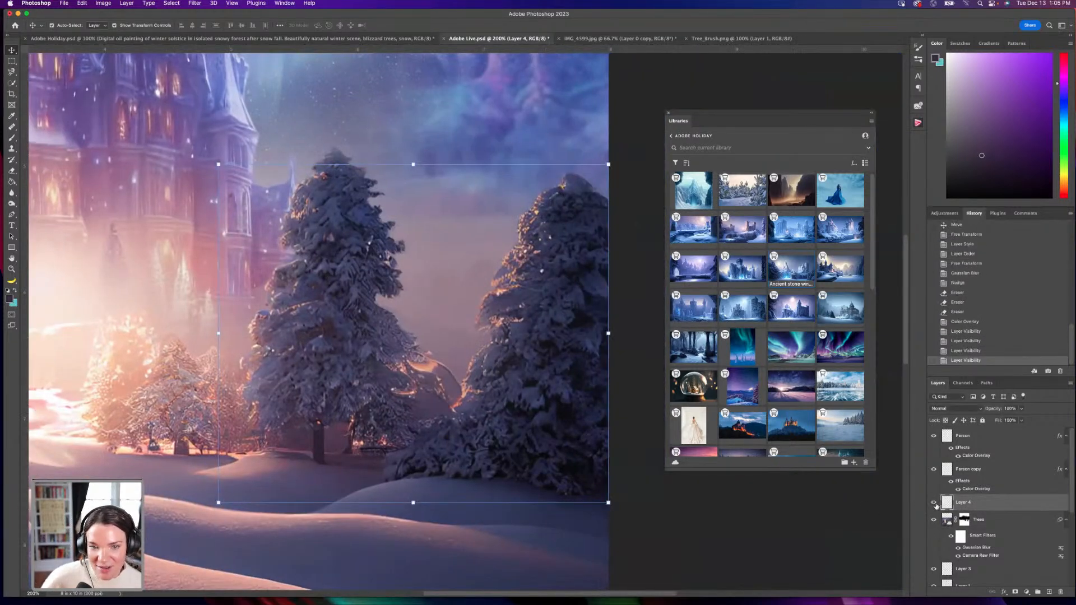
{"action": "double_click", "coordinate": [963, 502]}
{"action": "type", "text": "Fog"}
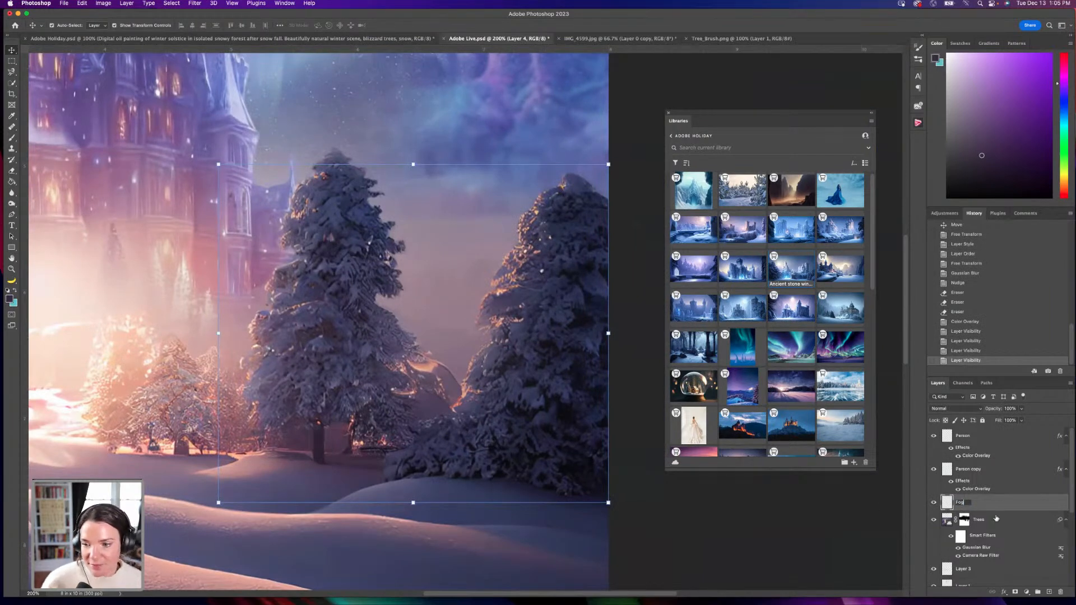
{"action": "key", "text": "Return"}
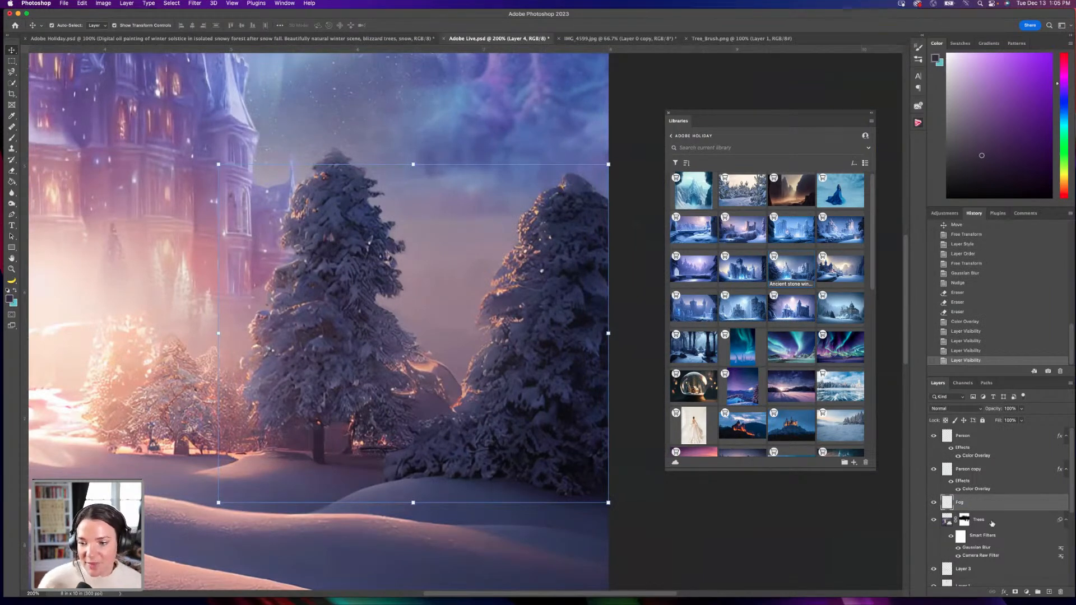
Add a new layer directly above Fog and name it Overlay.
{"action": "left_click", "coordinate": [990, 521]}
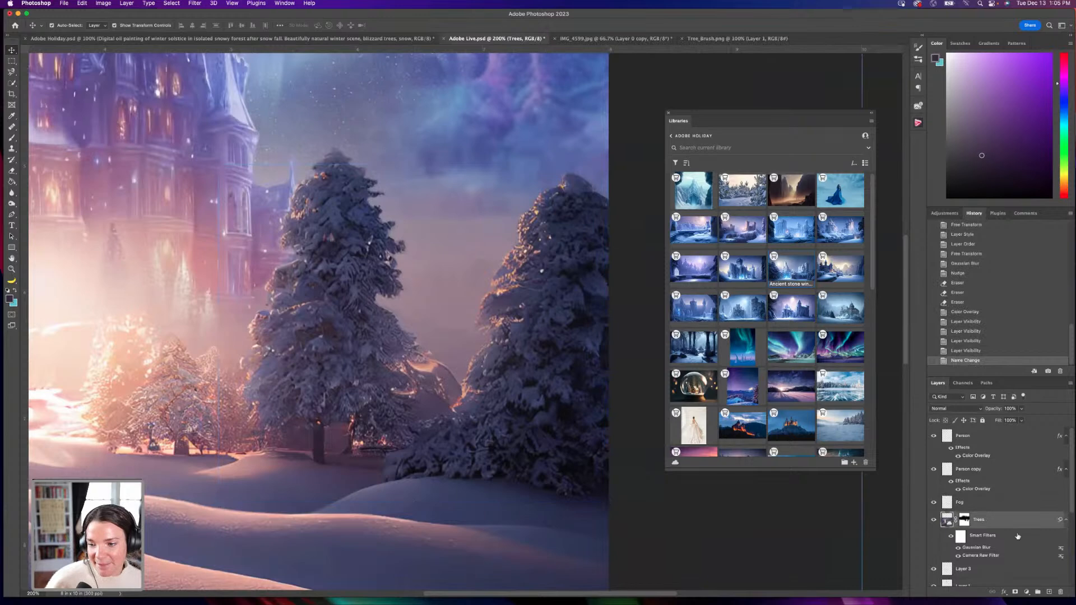
{"action": "left_click", "coordinate": [995, 506]}
{"action": "left_click", "coordinate": [1050, 591]}
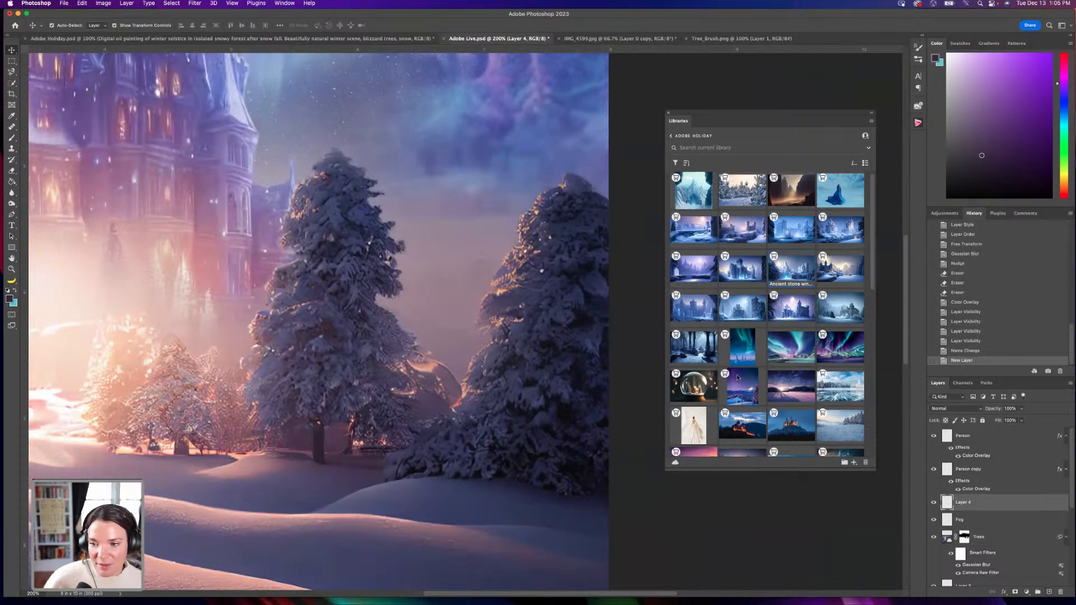
{"action": "double_click", "coordinate": [962, 503]}
{"action": "type", "text": "Overlay"}
{"action": "key", "text": "Return"}
Set up the Brush tool with the Soft Mechanical 500 pixels preset and reduce its flow to about 33%.
{"action": "scroll", "coordinate": [449, 246], "scroll_direction": "left", "scroll_amount": 10}
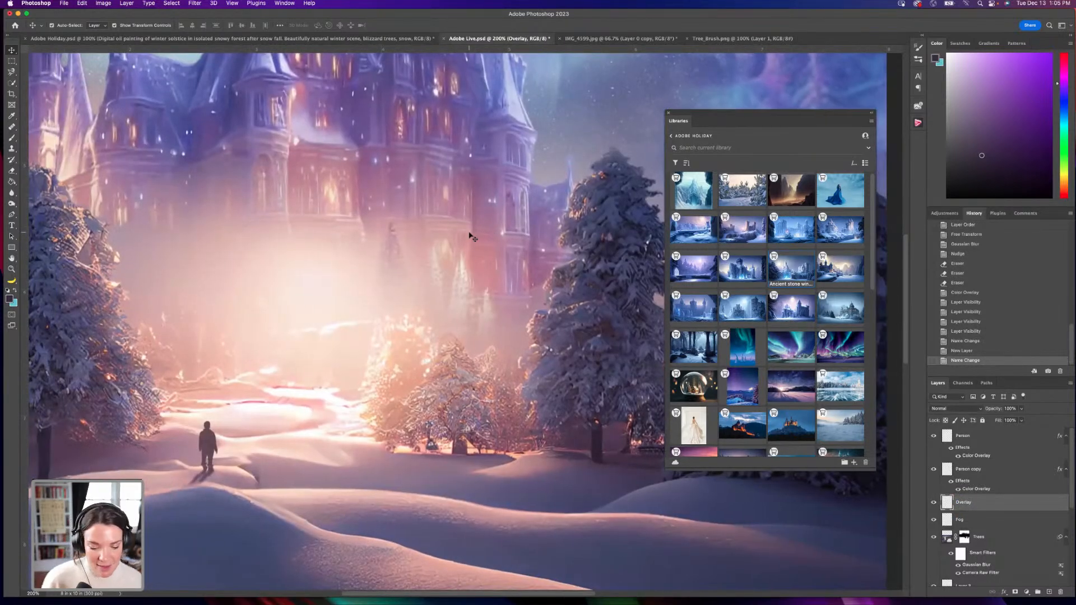
{"action": "key", "text": "super+minus"}
{"action": "left_click", "coordinate": [11, 138]}
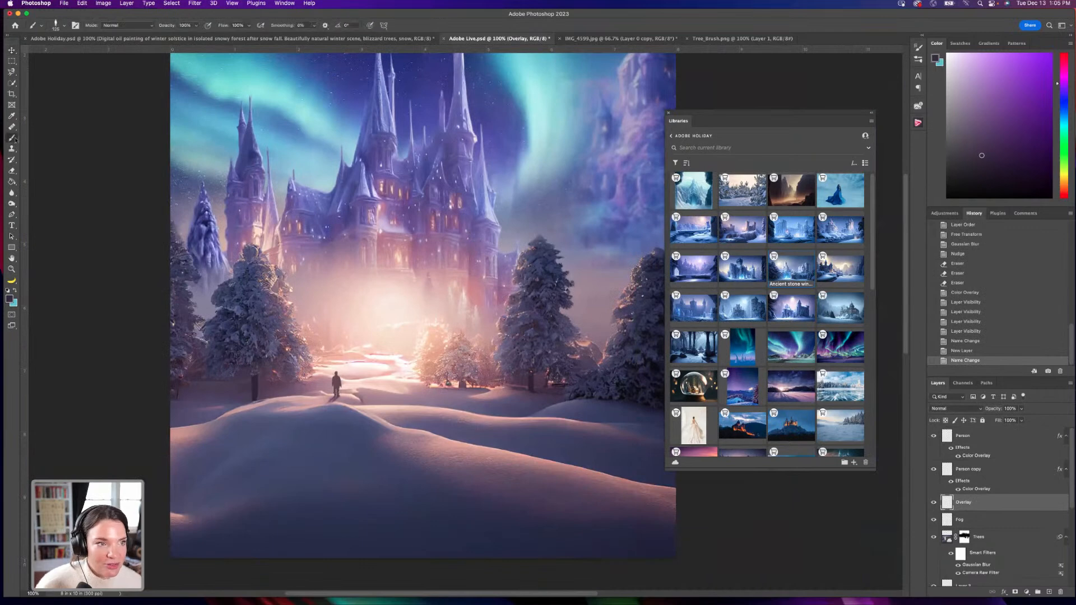
{"action": "left_click", "coordinate": [64, 26]}
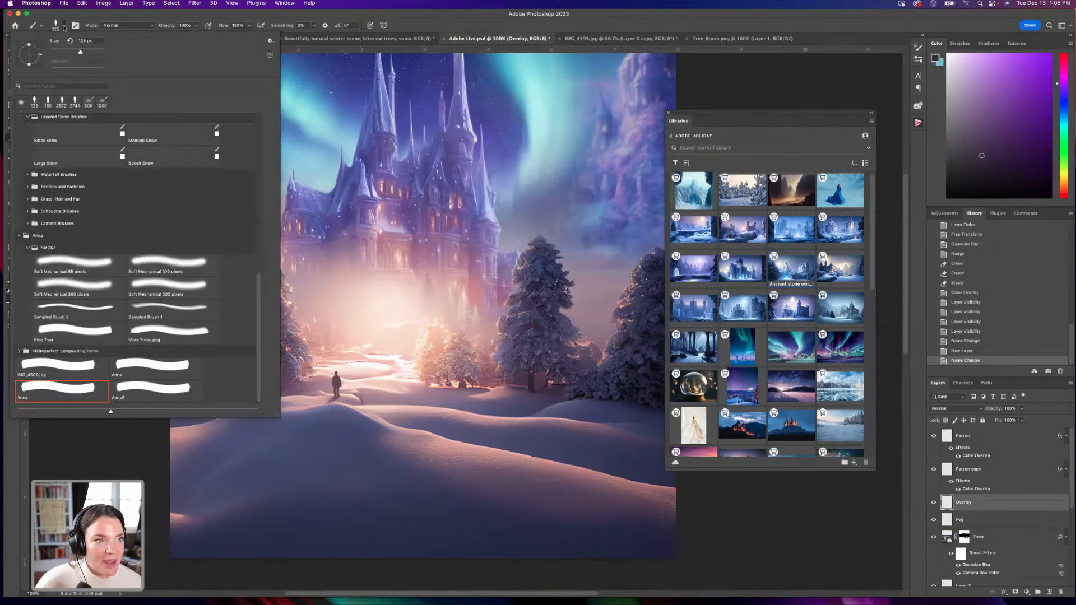
{"action": "scroll", "coordinate": [169, 289], "scroll_direction": "up", "scroll_amount": 3}
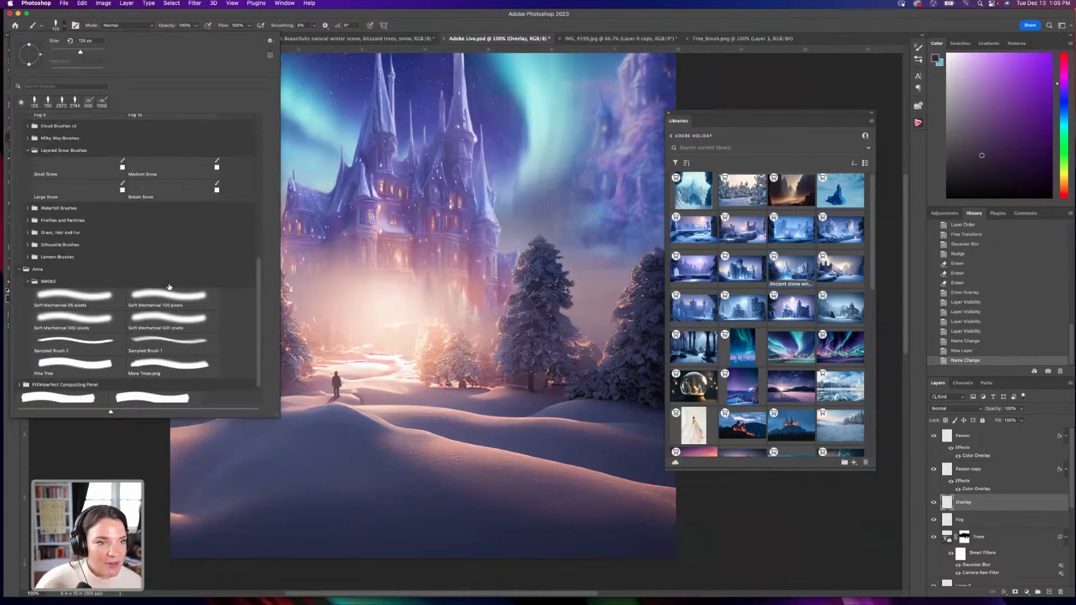
{"action": "scroll", "coordinate": [168, 290], "scroll_direction": "up", "scroll_amount": 12}
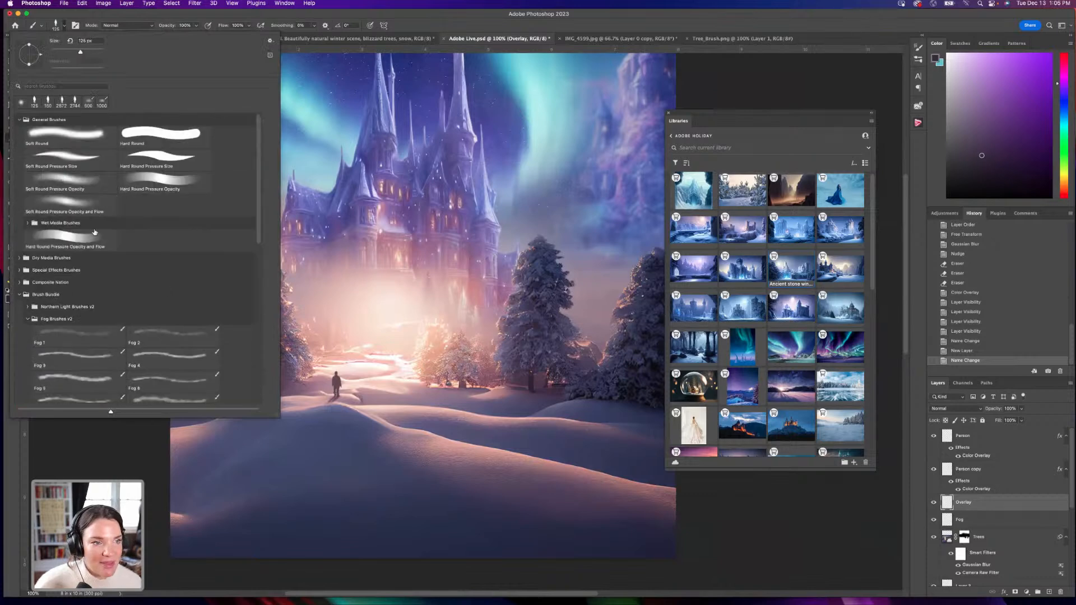
{"action": "scroll", "coordinate": [168, 264], "scroll_direction": "down", "scroll_amount": 12}
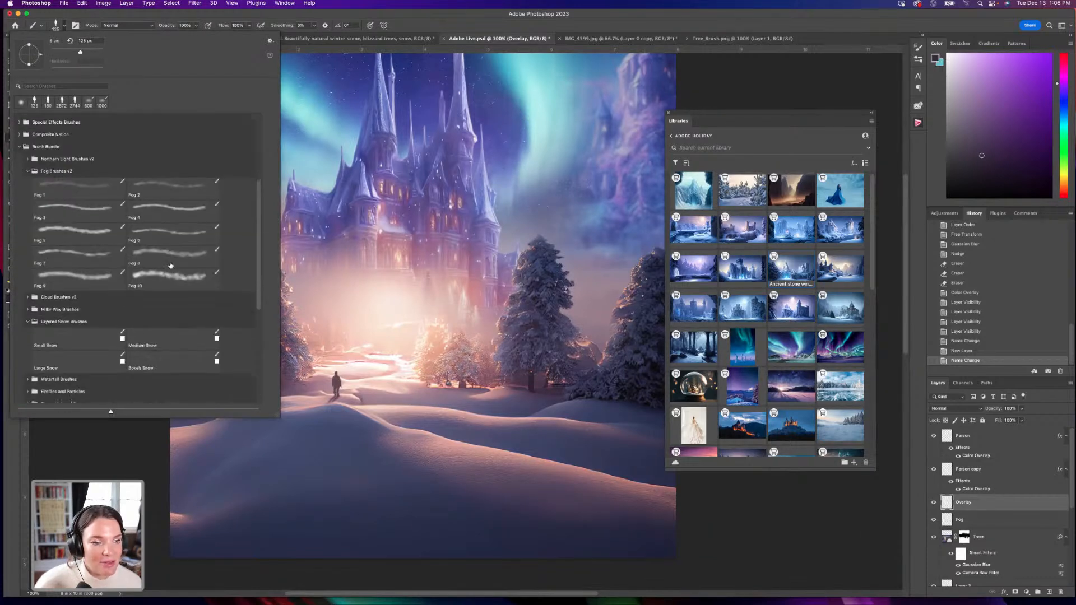
{"action": "scroll", "coordinate": [171, 265], "scroll_direction": "down", "scroll_amount": 4}
{"action": "left_click", "coordinate": [160, 330]}
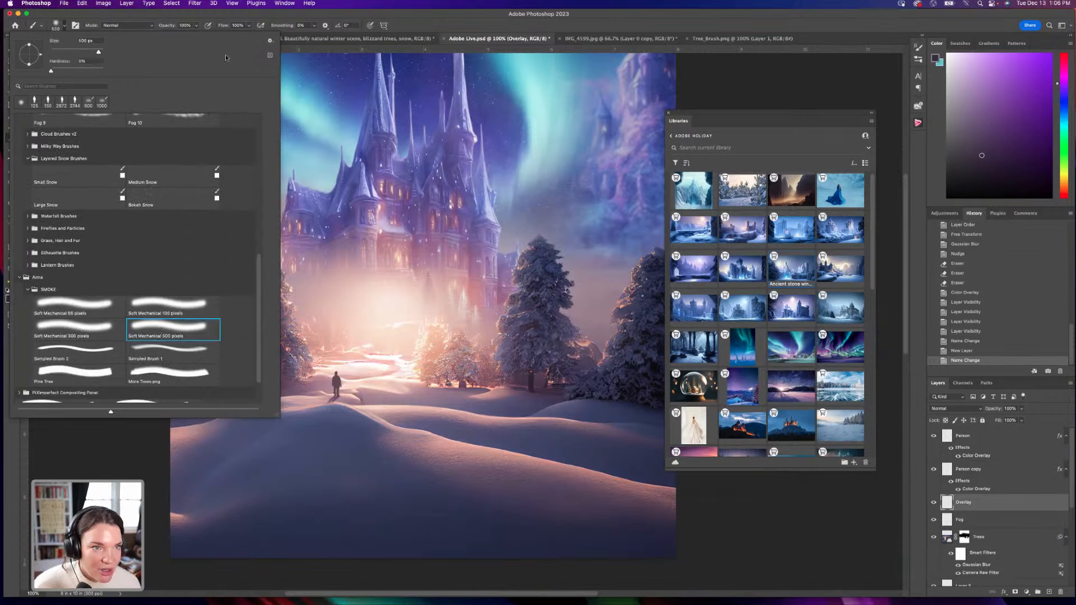
{"action": "left_click", "coordinate": [210, 22]}
{"action": "left_click_drag", "start_coordinate": [248, 27], "coordinate": [224, 38]}
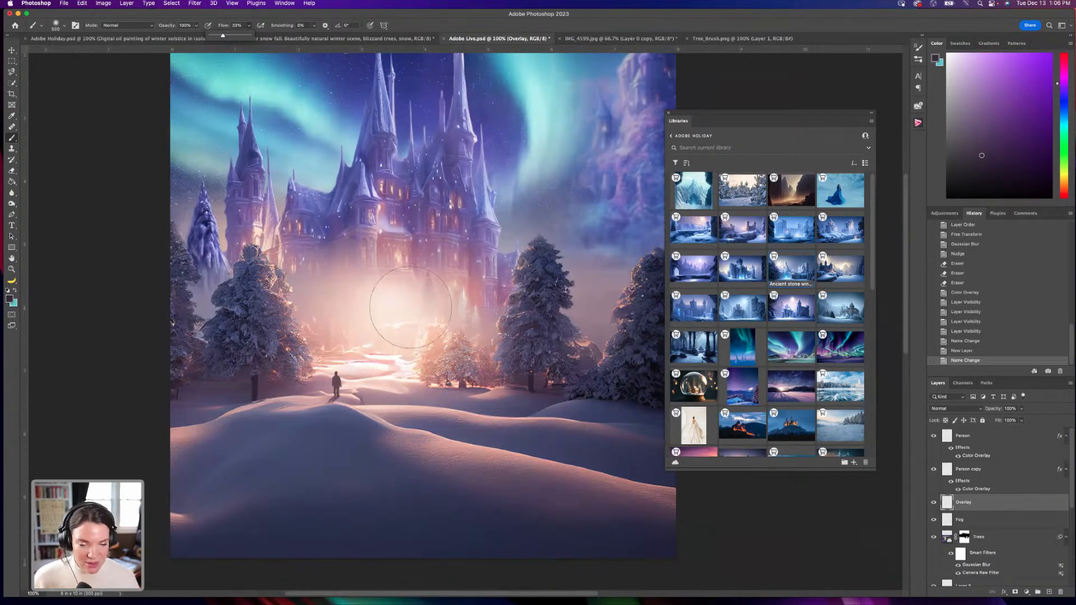
Sample the pale pink glow at the castle's base as the brush color and shift its hue toward orange.
{"action": "left_click", "coordinate": [413, 306], "text": "alt"}
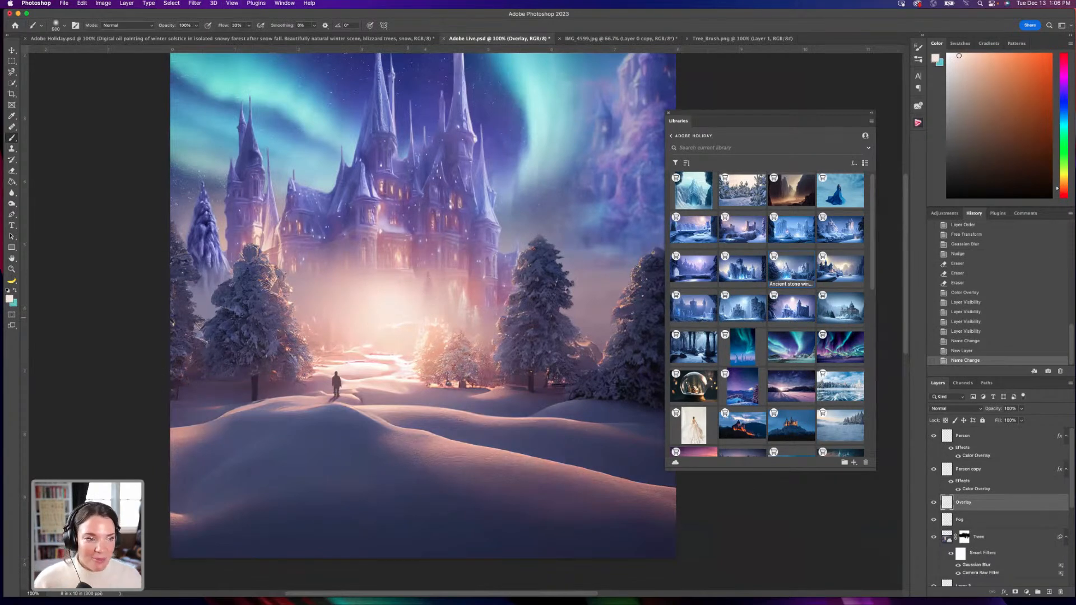
{"action": "left_click", "coordinate": [9, 298]}
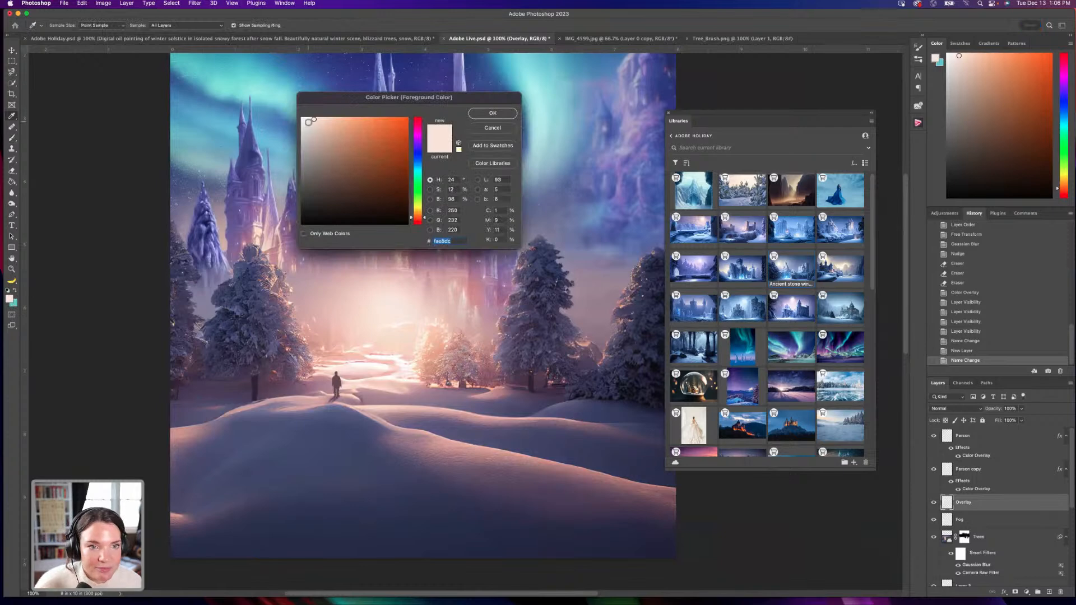
{"action": "left_click_drag", "start_coordinate": [427, 220], "coordinate": [425, 216]}
{"action": "key", "text": "Return"}
{"action": "key", "text": "b"}
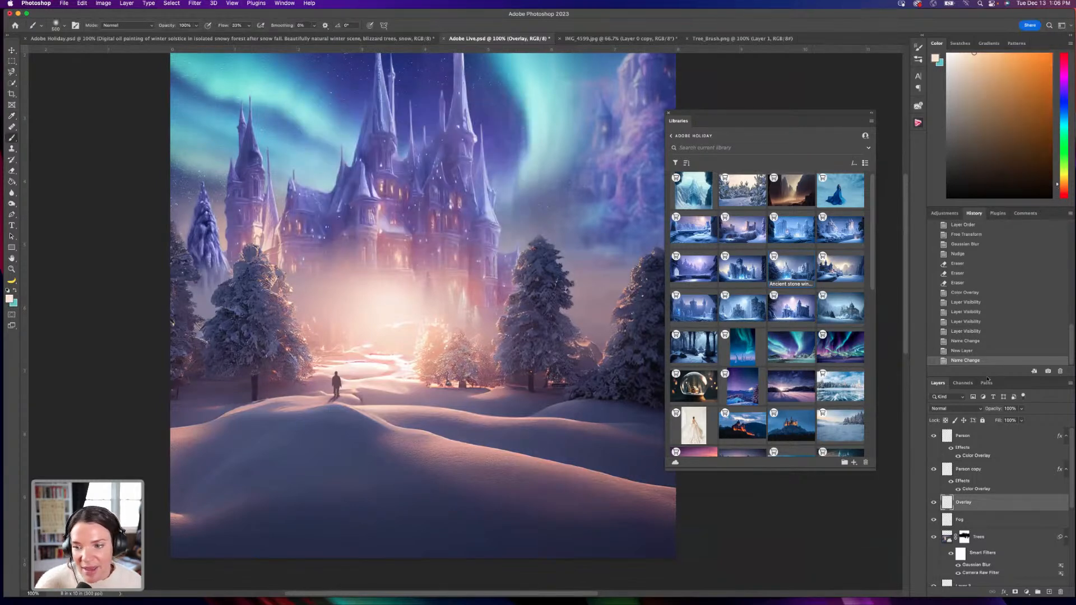
Set the Overlay layer's blend mode to Overlay and brush warm light over the castle's base, path, and nearby trees.
{"action": "left_click", "coordinate": [978, 414]}
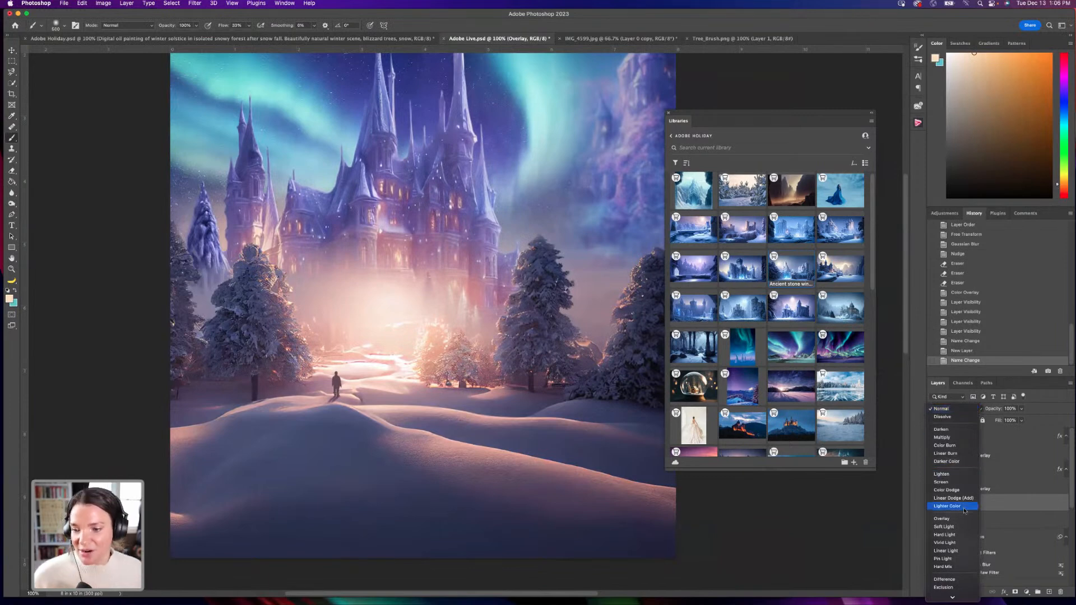
{"action": "left_click", "coordinate": [965, 519]}
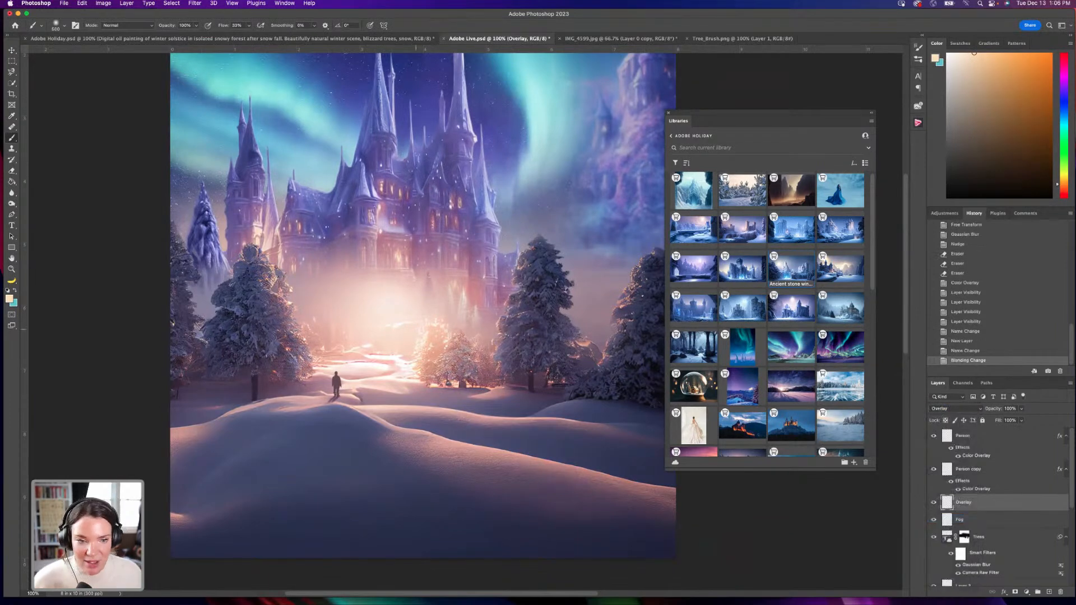
{"action": "left_click", "coordinate": [387, 306]}
{"action": "left_click", "coordinate": [356, 324]}
{"action": "left_click", "coordinate": [337, 335]}
{"action": "left_click", "coordinate": [311, 341]}
{"action": "left_click", "coordinate": [403, 354]}
{"action": "left_click", "coordinate": [443, 354]}
{"action": "left_click", "coordinate": [386, 268]}
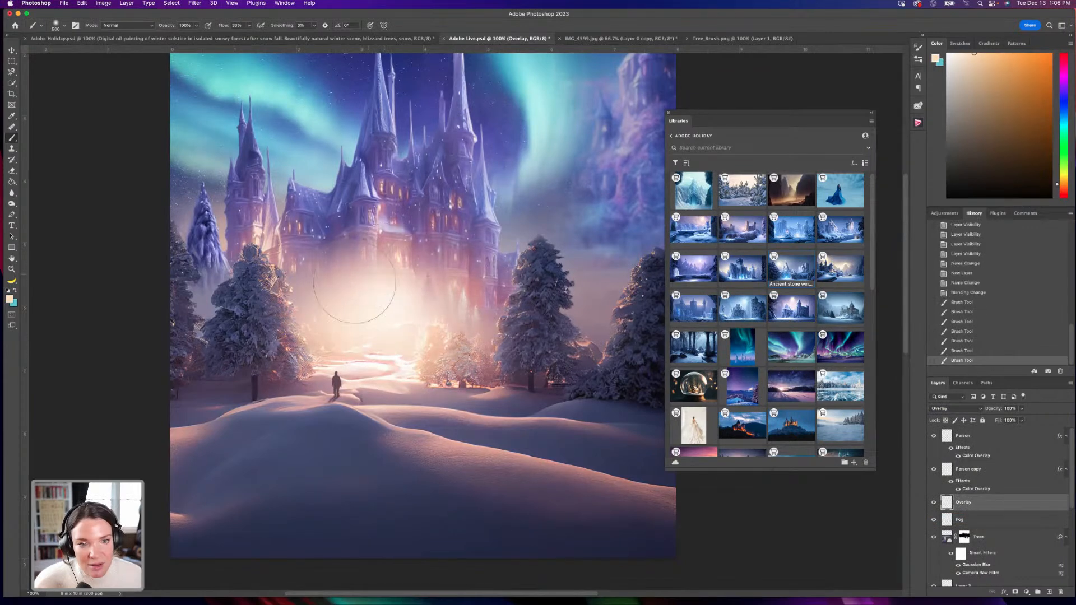
{"action": "left_click", "coordinate": [342, 288]}
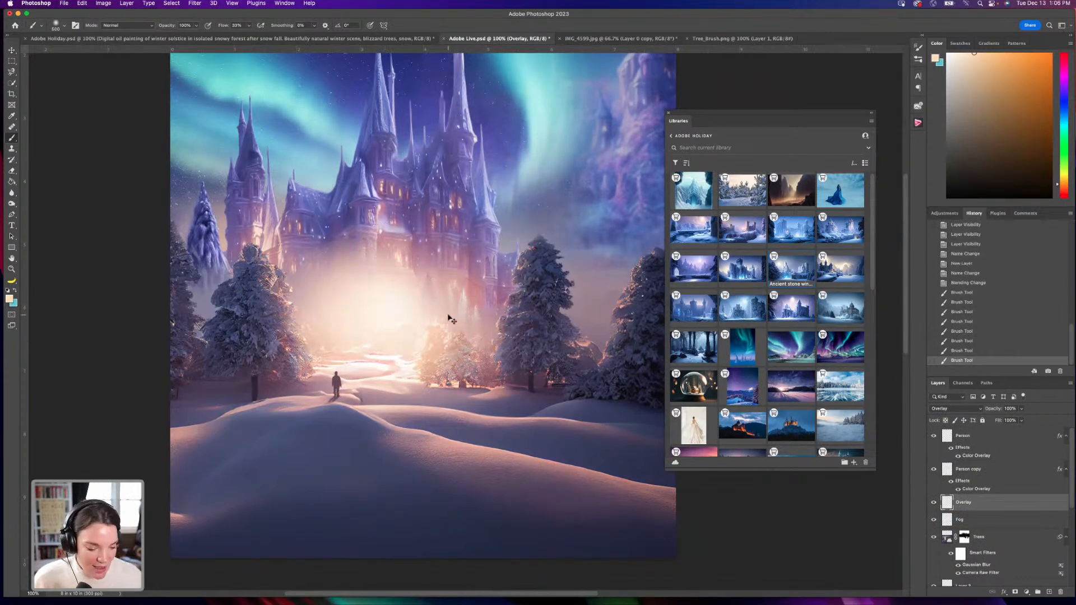
Compare the glow without its last two brush strokes, and undo only the final stroke.
{"action": "key", "text": "super+z"}
{"action": "key", "text": "super+z"}
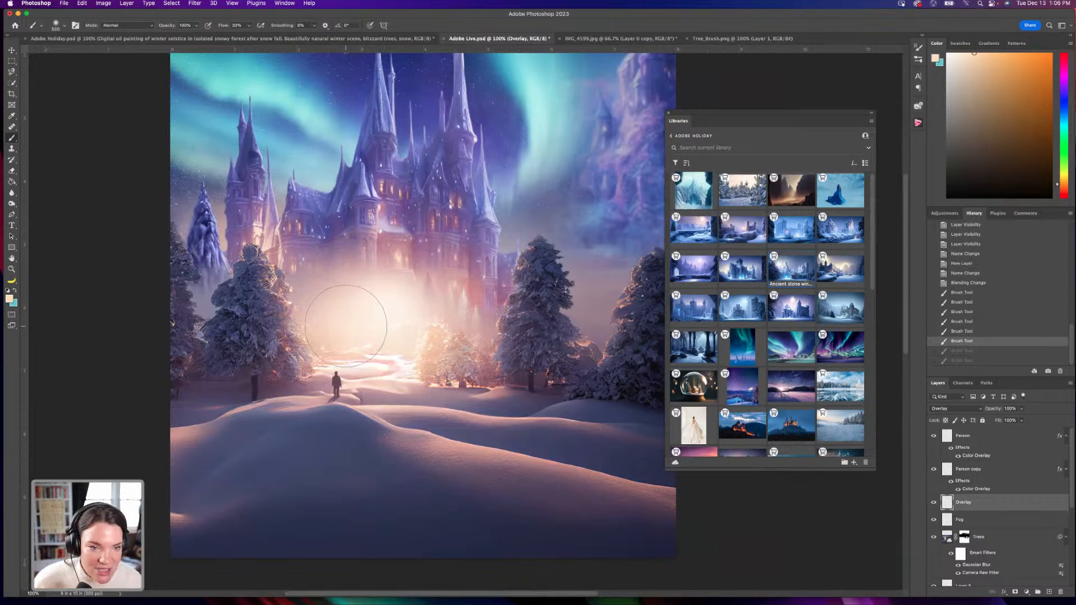
{"action": "key", "text": "super+shift+z"}
{"action": "key", "text": "super+z"}
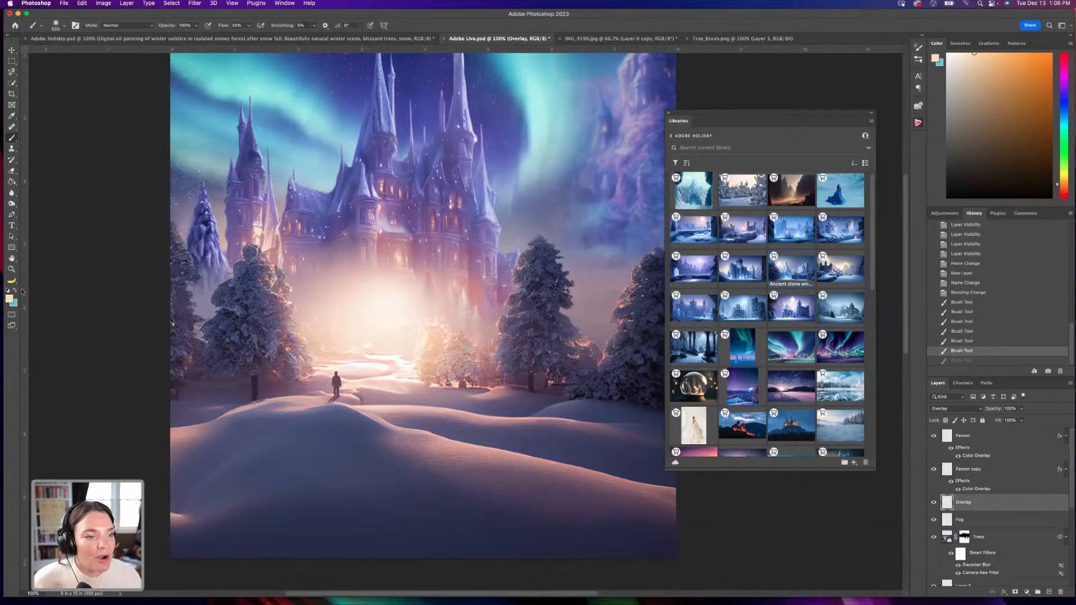
Try a light pink brush color, #ffc7bc, with a stroke across the snow beside the person, and undo the stroke.
{"action": "left_click", "coordinate": [9, 299]}
{"action": "left_click_drag", "start_coordinate": [424, 219], "coordinate": [421, 221]}
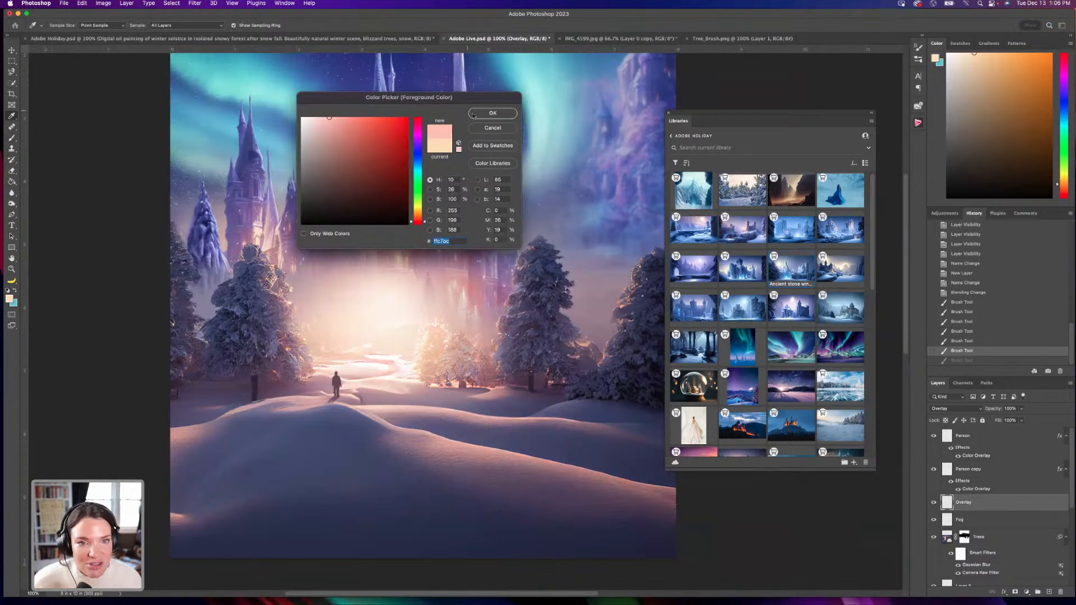
{"action": "left_click", "coordinate": [492, 113]}
{"action": "left_click_drag", "start_coordinate": [387, 400], "coordinate": [539, 392]}
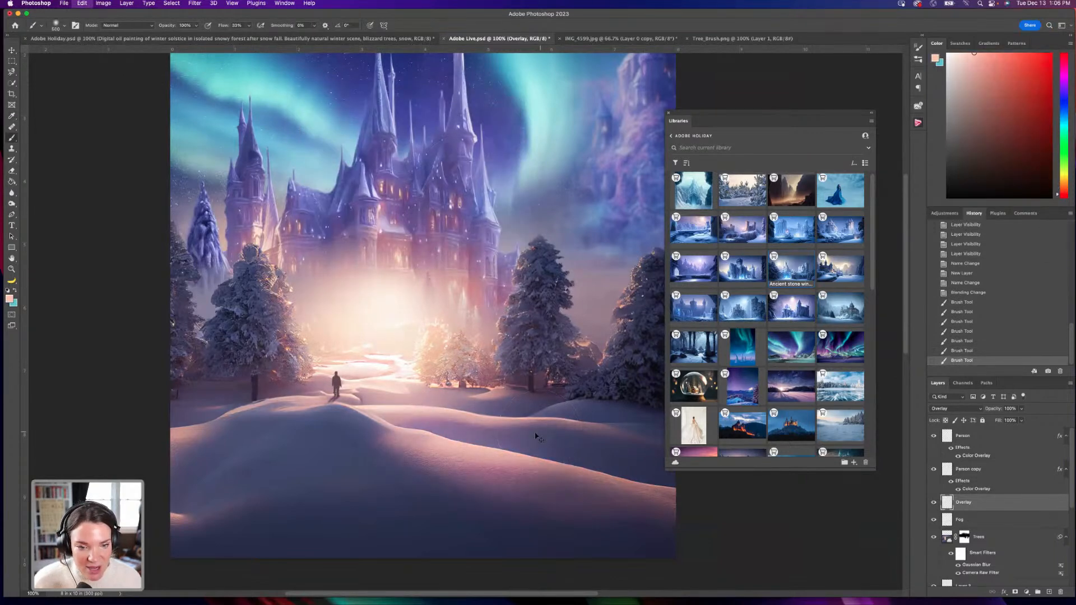
{"action": "key", "text": "super+z"}
Set the brush color to a saturated coral, #ff775b, test it across the foreground snow, and undo the stroke.
{"action": "left_click", "coordinate": [9, 299]}
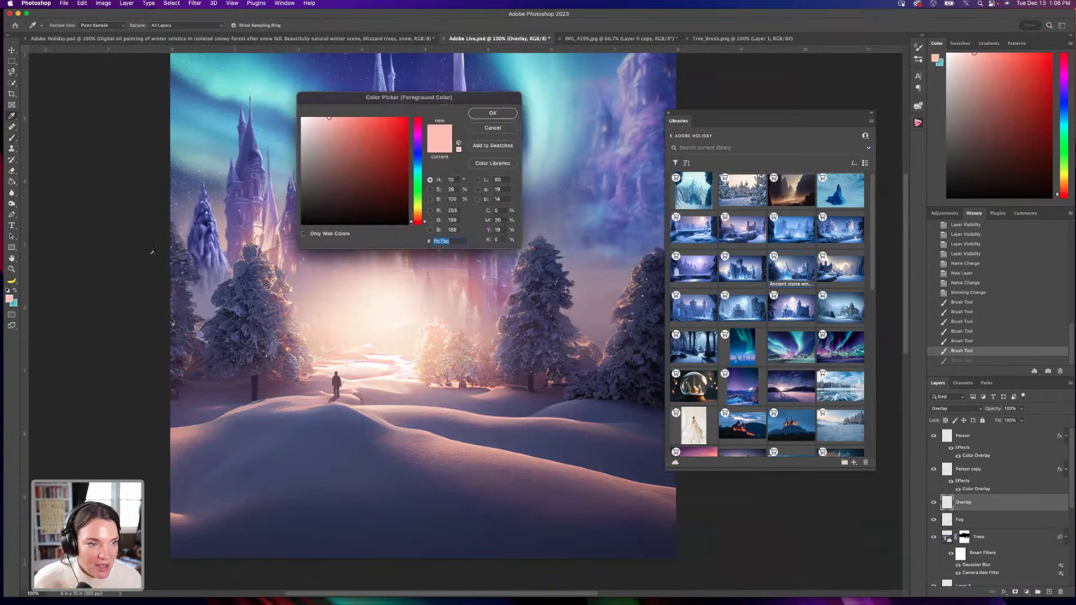
{"action": "left_click_drag", "start_coordinate": [363, 136], "coordinate": [370, 109]}
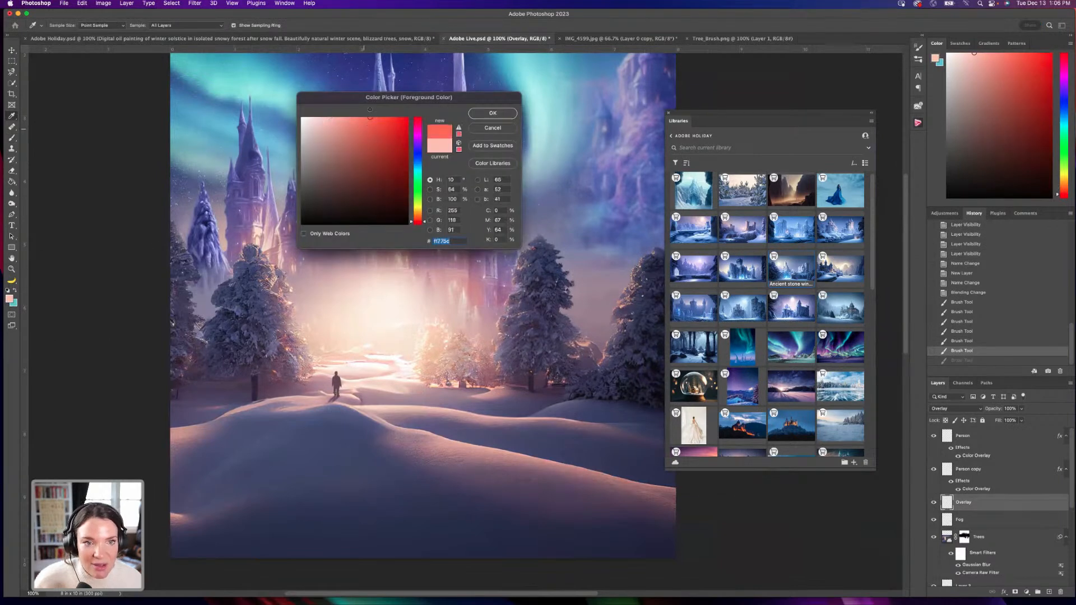
{"action": "left_click", "coordinate": [493, 113]}
{"action": "mouse_move", "coordinate": [393, 461]}
{"action": "left_mouse_down"}
{"action": "mouse_move", "coordinate": [427, 480]}
{"action": "mouse_move", "coordinate": [616, 497]}
{"action": "left_mouse_up"}
{"action": "key", "text": "super+z"}
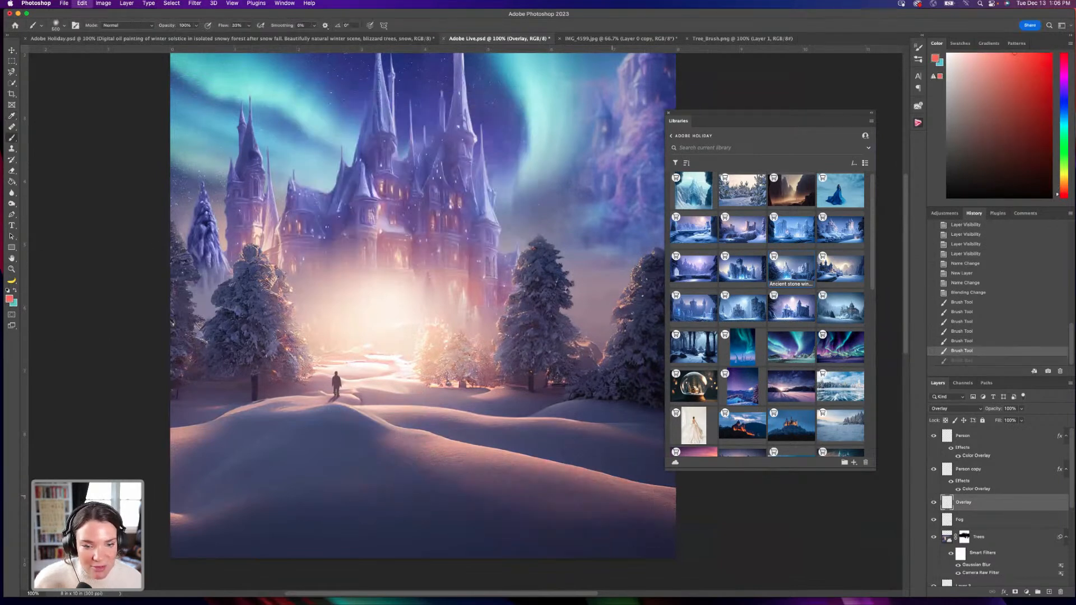
Brush coral light over the foreground snow ridges on the Overlay layer at 11% flow, and reduce the flow to 2% for fainter strokes.
{"action": "left_click", "coordinate": [248, 25]}
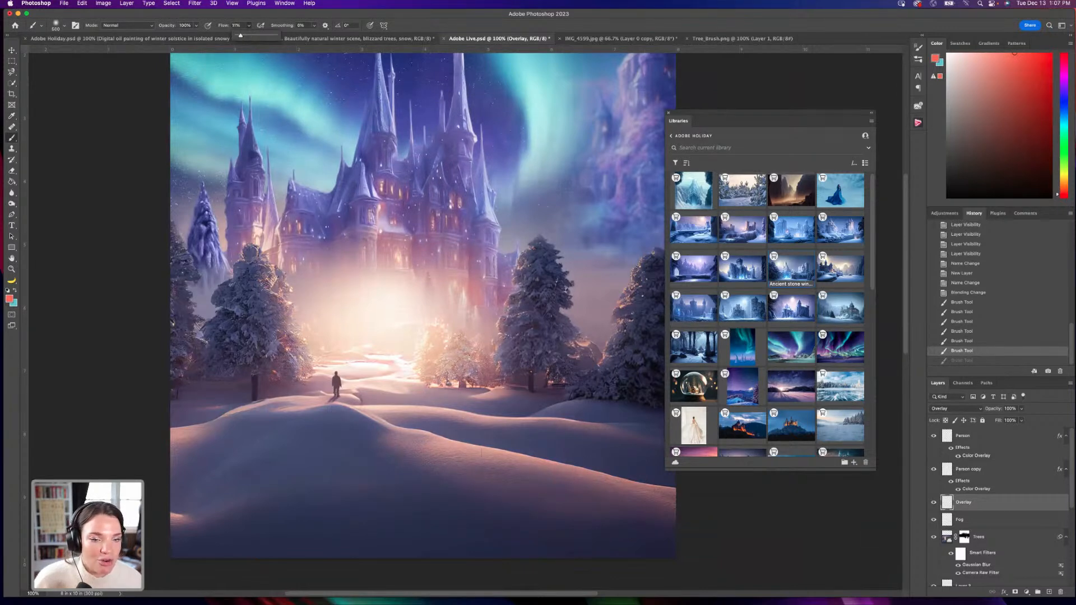
{"action": "left_click_drag", "start_coordinate": [343, 431], "coordinate": [426, 434]}
{"action": "left_click", "coordinate": [393, 309]}
{"action": "left_click", "coordinate": [392, 308]}
{"action": "left_click", "coordinate": [393, 308]}
{"action": "left_click", "coordinate": [393, 309]}
{"action": "left_click", "coordinate": [336, 336]}
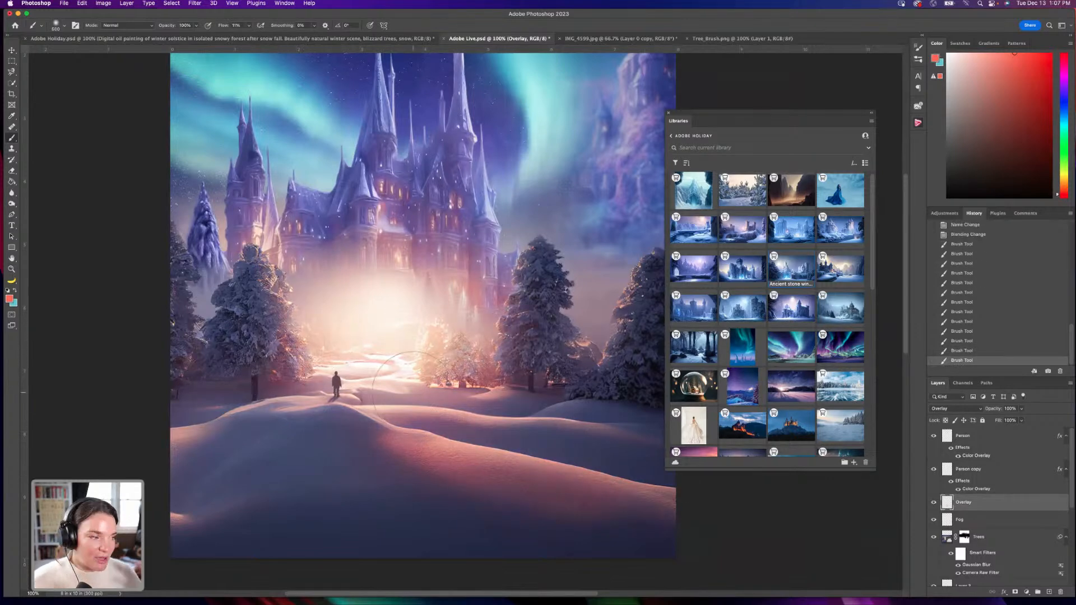
{"action": "left_click", "coordinate": [387, 373]}
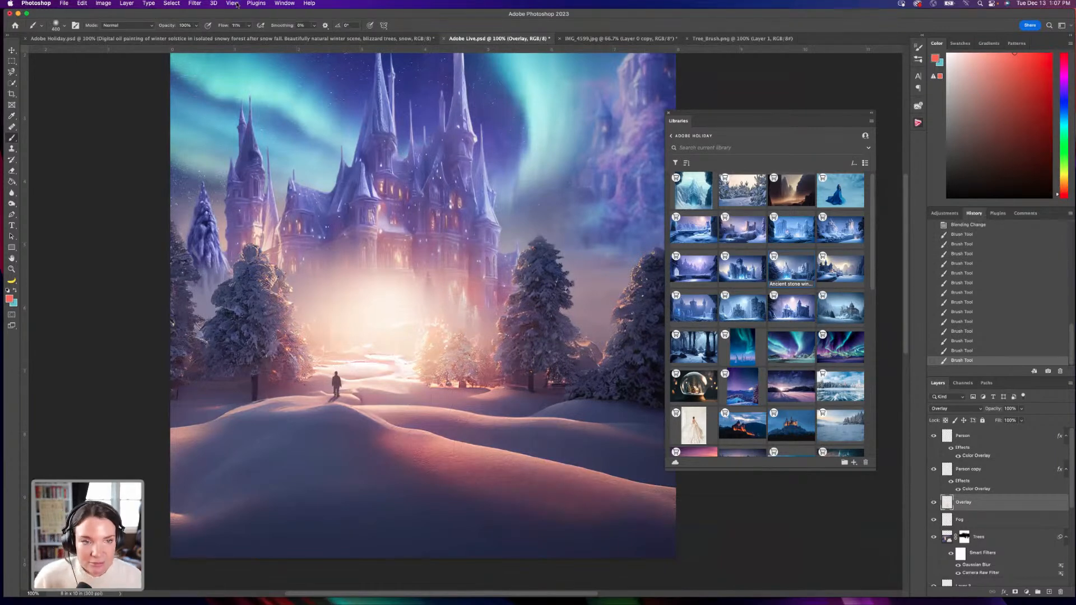
{"action": "left_click", "coordinate": [248, 27]}
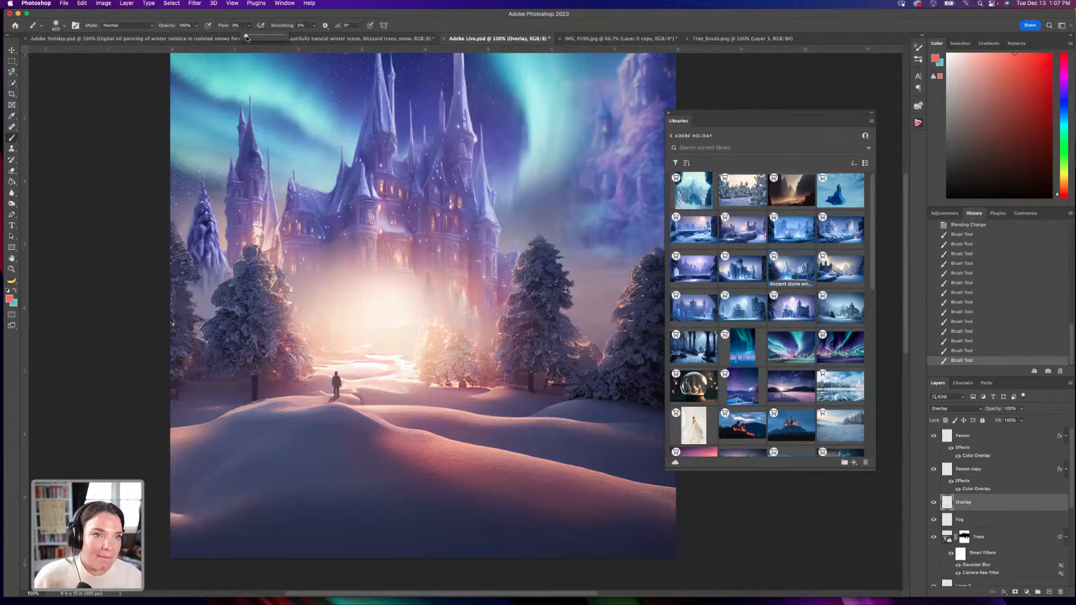
{"action": "left_click", "coordinate": [269, 422]}
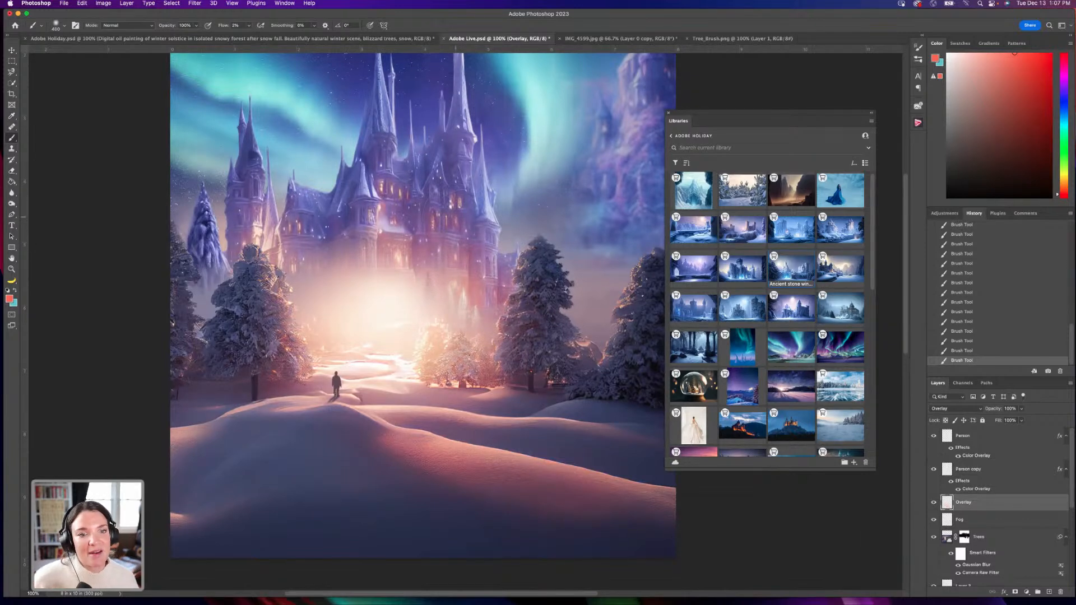
Shrink the brush, undo the last stroke, and brush faint coral light onto the snowy edge of the large tree left of the path.
{"action": "key", "text": "bracketleft"}
{"action": "key", "text": "bracketleft"}
{"action": "key", "text": "bracketleft"}
{"action": "key", "text": "bracketleft"}
{"action": "key", "text": "bracketleft"}
{"action": "key", "text": "bracketleft"}
{"action": "key", "text": "bracketleft"}
{"action": "key", "text": "bracketleft"}
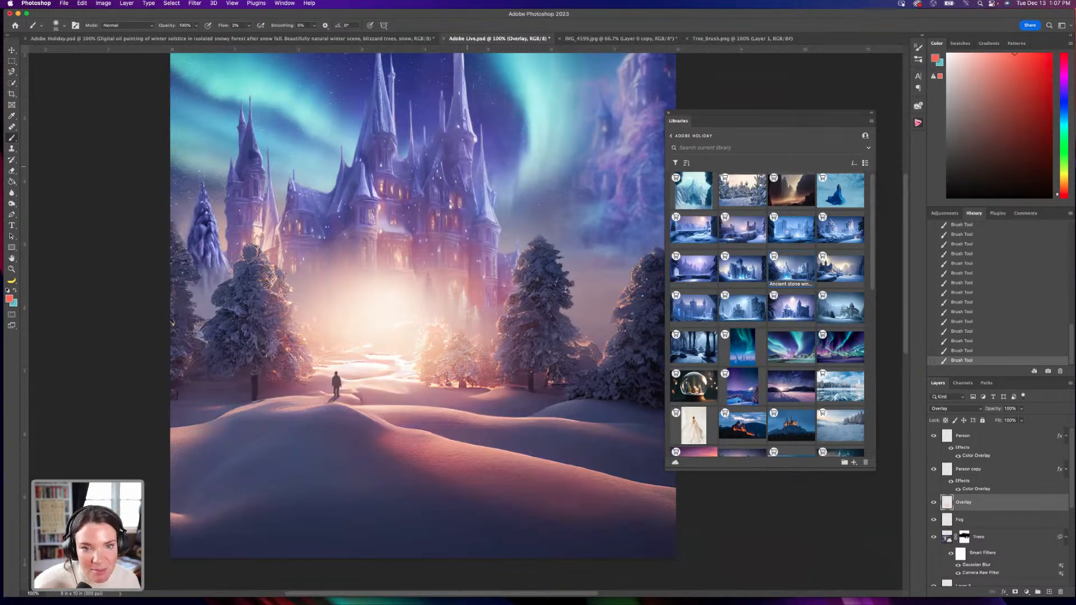
{"action": "key", "text": "super+z"}
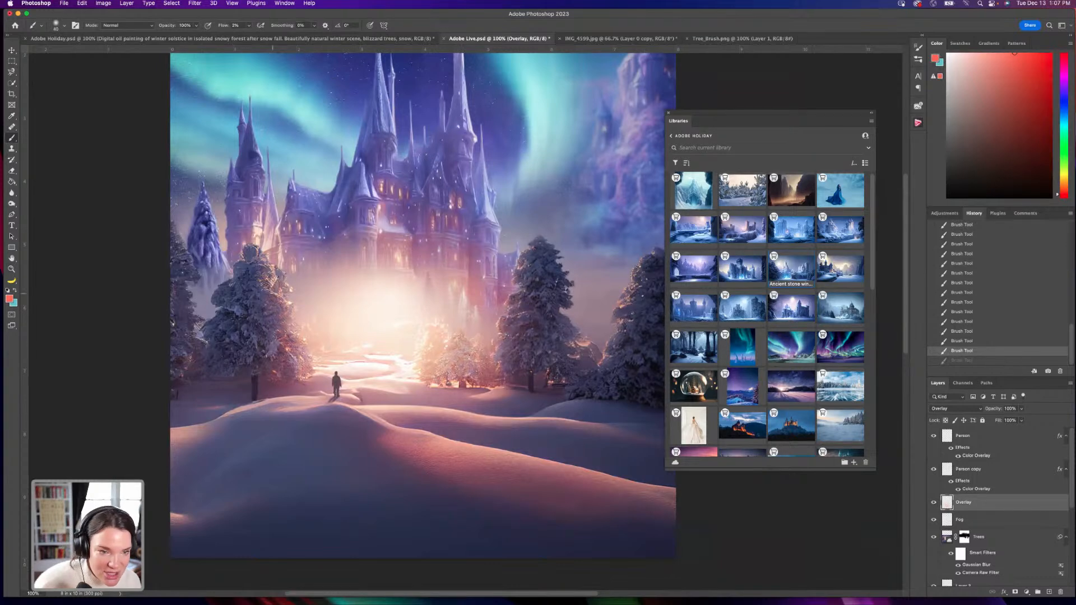
{"action": "left_click_drag", "start_coordinate": [273, 293], "coordinate": [281, 300]}
Enlarge the brush for broader, softer glow strokes.
{"action": "key", "text": "bracketright"}
{"action": "key", "text": "bracketright"}
{"action": "key", "text": "bracketright"}
{"action": "key", "text": "bracketright"}
{"action": "key", "text": "bracketright"}
{"action": "key", "text": "bracketright"}
{"action": "key", "text": "bracketright"}
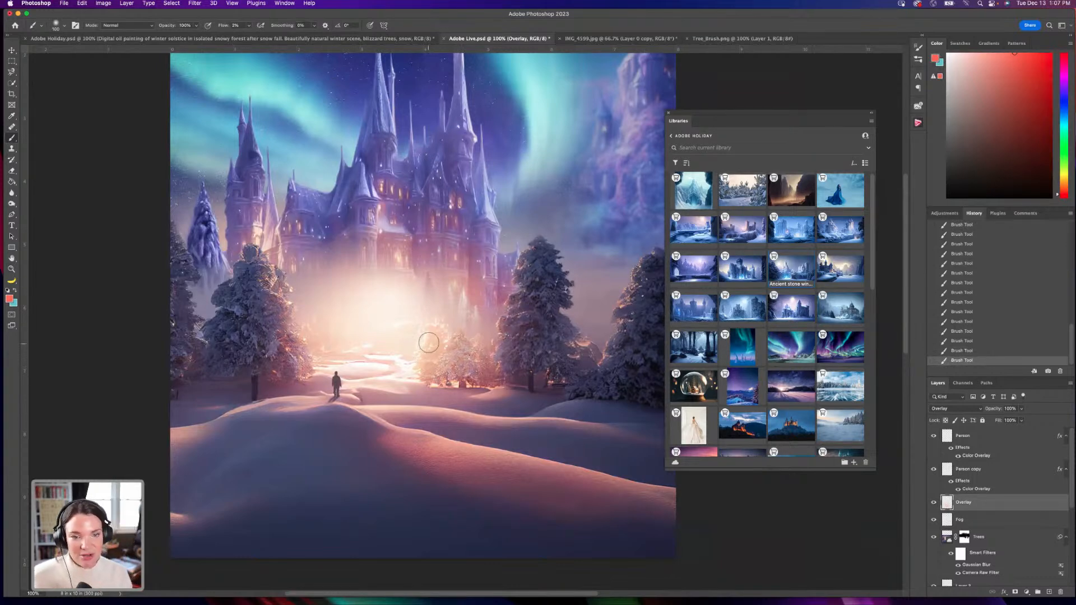
{"action": "key", "text": "bracketright"}
{"action": "key", "text": "bracketright"}
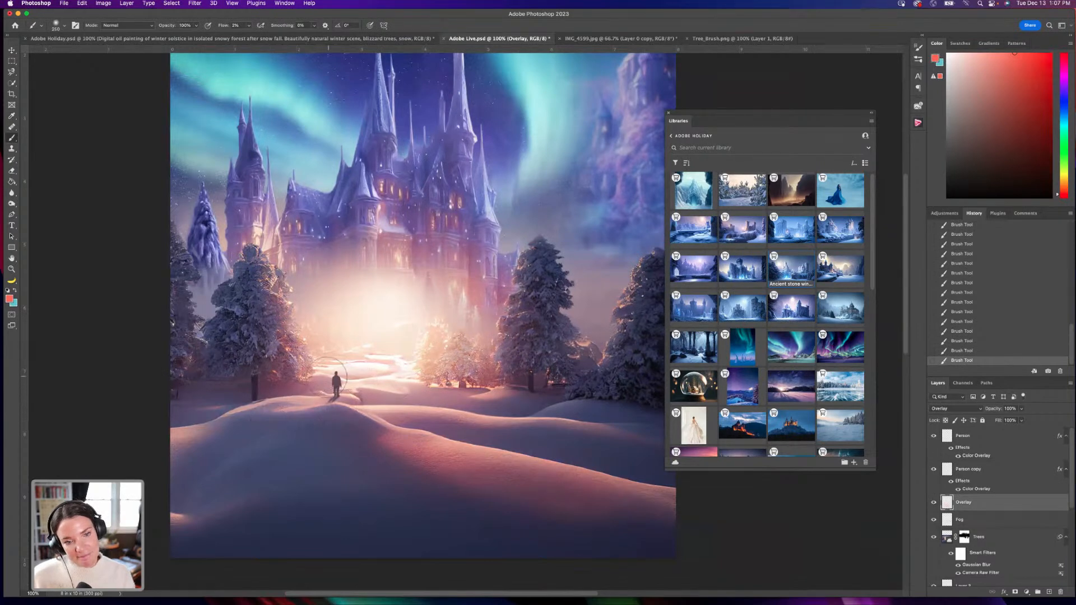
Add a new layer above the Person layer and set its blend mode to Overlay.
{"action": "left_click", "coordinate": [966, 442]}
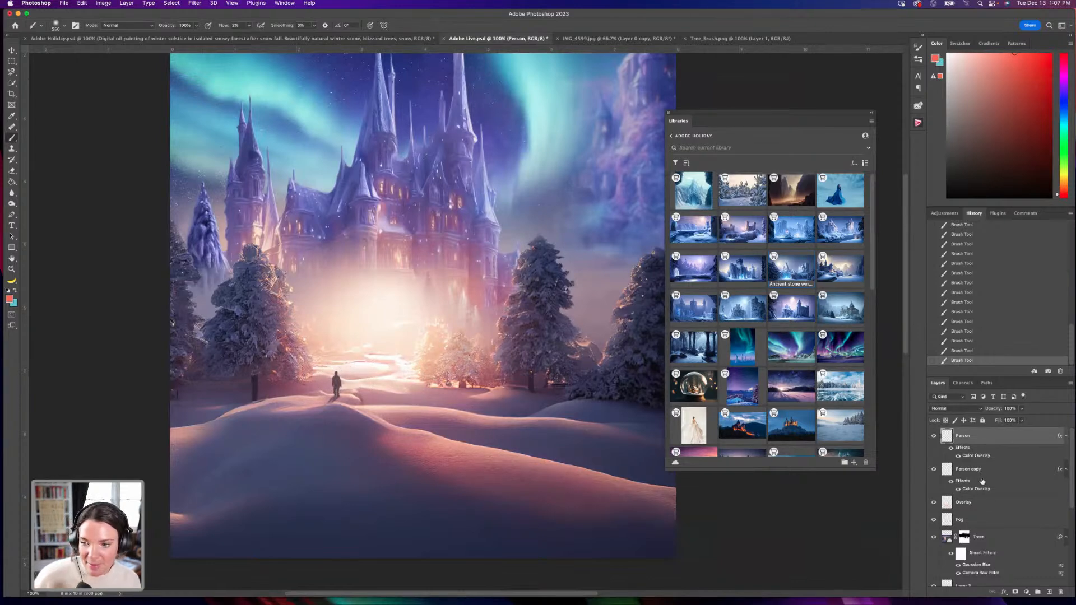
{"action": "left_click", "coordinate": [1049, 593]}
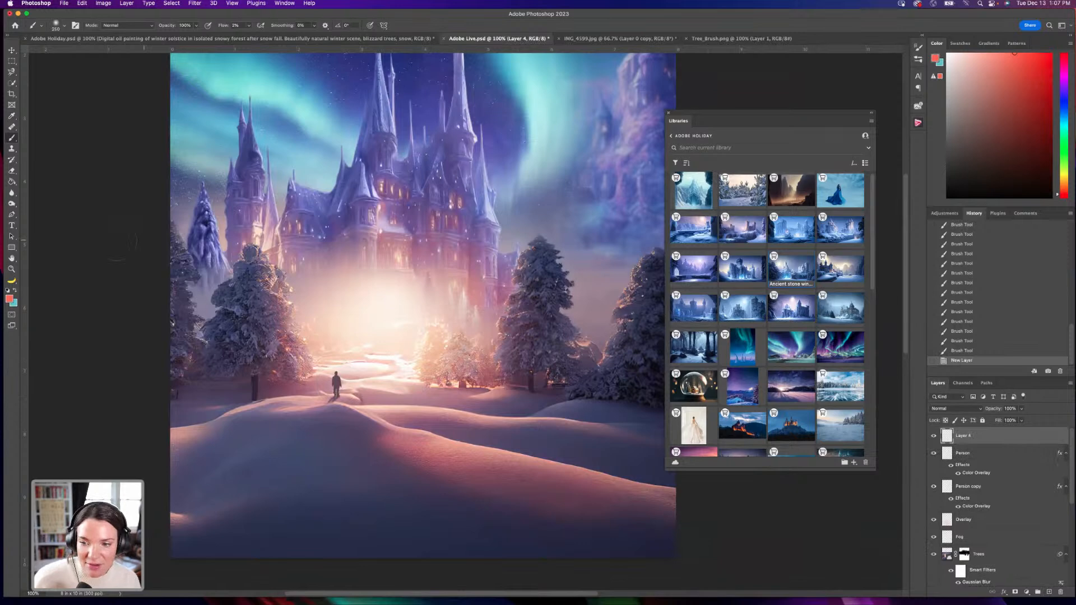
{"action": "left_click_drag", "start_coordinate": [411, 153], "coordinate": [396, 298]}
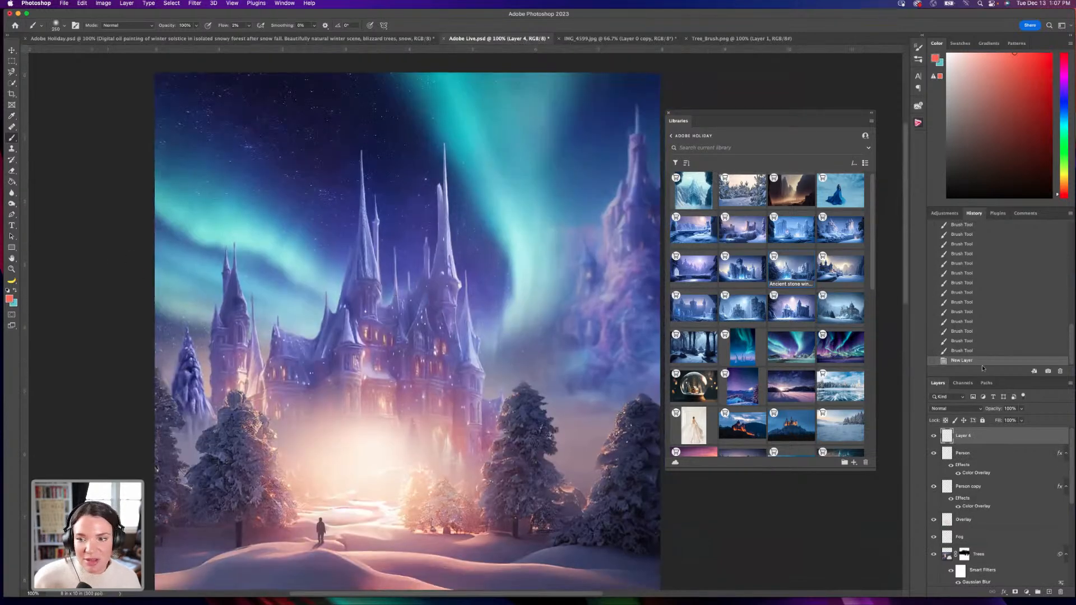
{"action": "left_click", "coordinate": [977, 410]}
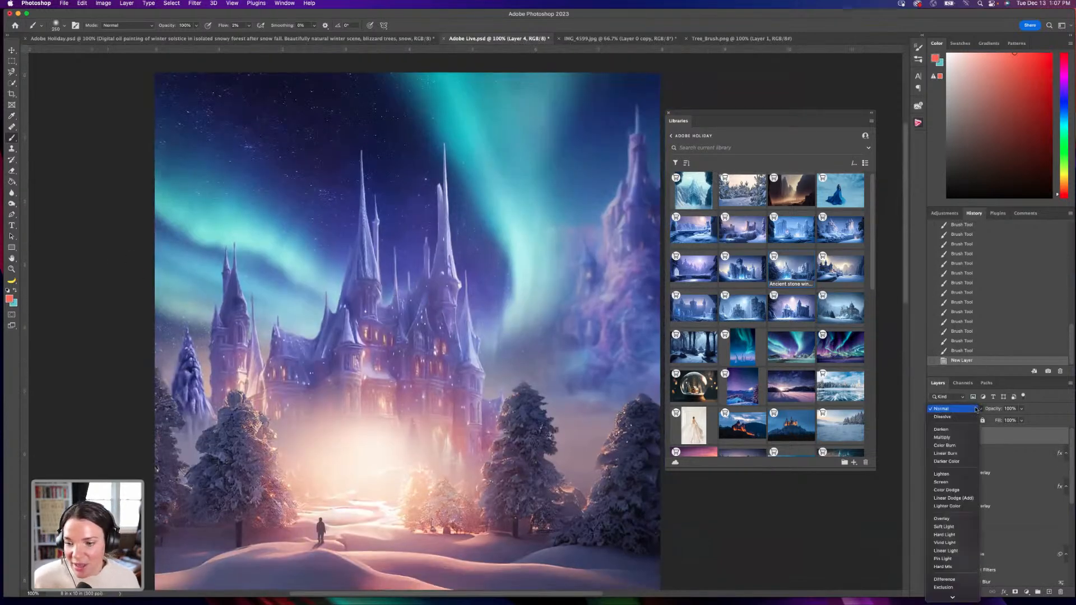
{"action": "left_click", "coordinate": [973, 520]}
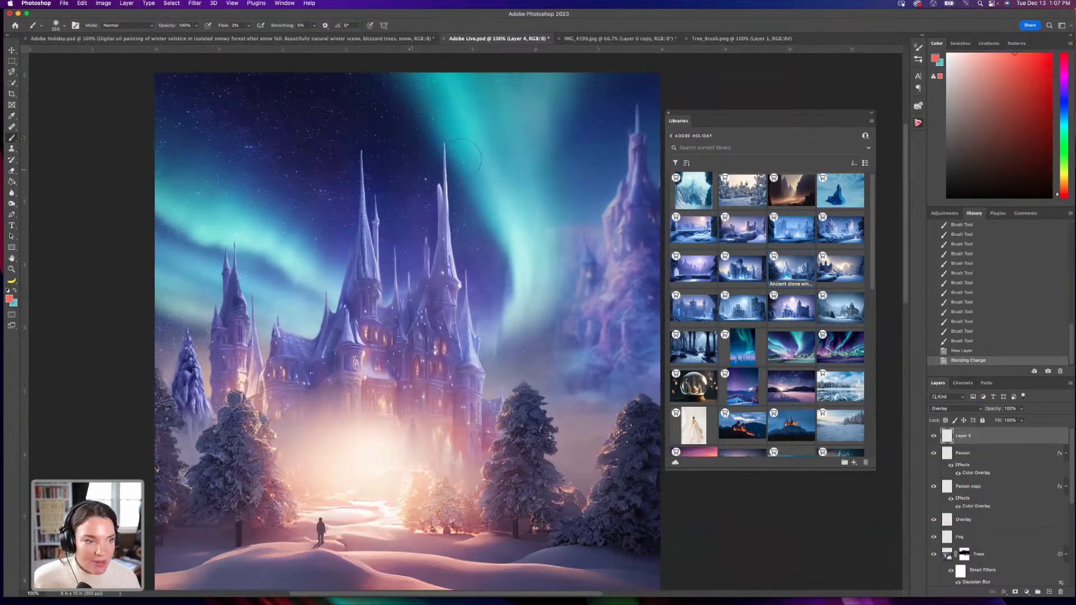
Sample the aurora's teal and brush it over the sky right of the castle, the distant tower, and the castle's right spires.
{"action": "left_click", "coordinate": [511, 185], "text": "alt"}
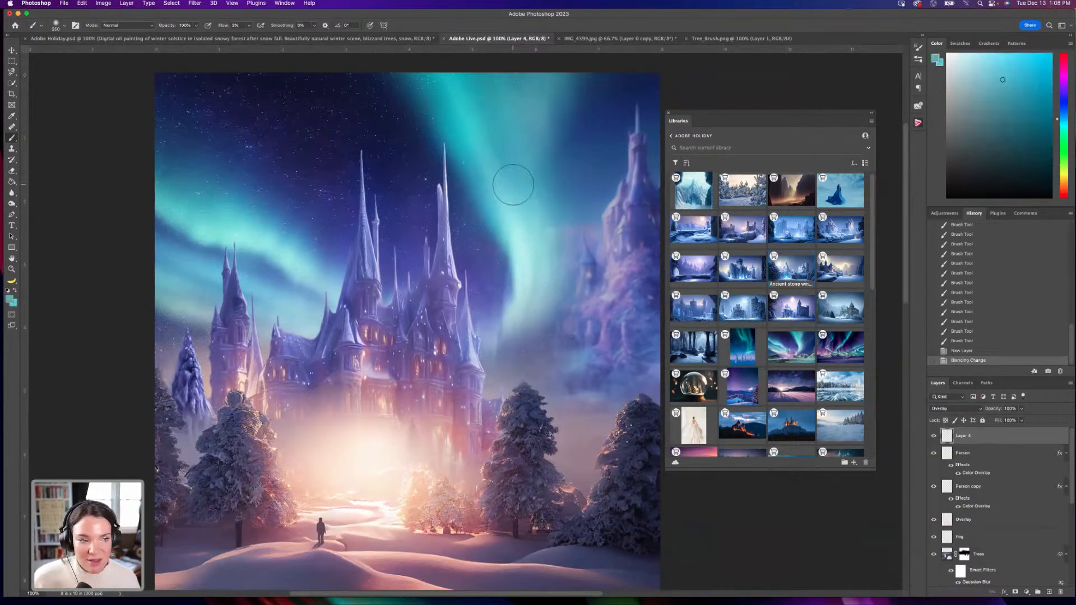
{"action": "mouse_move", "coordinate": [519, 331]}
{"action": "left_mouse_down"}
{"action": "mouse_move", "coordinate": [461, 365]}
{"action": "mouse_move", "coordinate": [522, 338]}
{"action": "mouse_move", "coordinate": [542, 311]}
{"action": "mouse_move", "coordinate": [493, 359]}
{"action": "mouse_move", "coordinate": [538, 316]}
{"action": "mouse_move", "coordinate": [500, 351]}
{"action": "mouse_move", "coordinate": [497, 331]}
{"action": "mouse_move", "coordinate": [542, 274]}
{"action": "left_mouse_up"}
{"action": "mouse_move", "coordinate": [577, 399]}
{"action": "left_mouse_down"}
{"action": "mouse_move", "coordinate": [596, 367]}
{"action": "mouse_move", "coordinate": [594, 332]}
{"action": "left_mouse_up"}
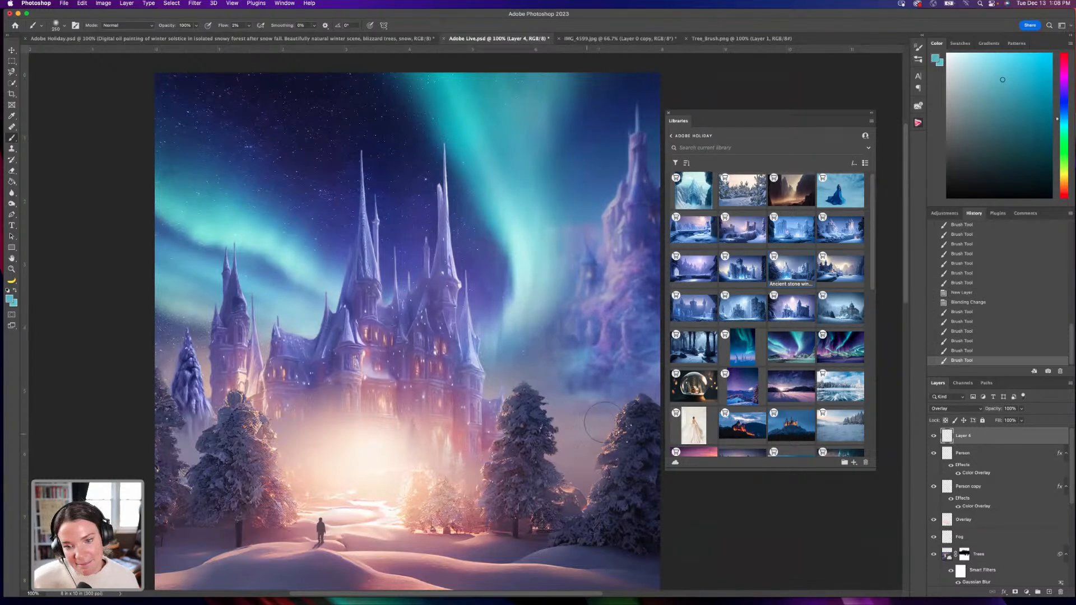
{"action": "mouse_move", "coordinate": [489, 398]}
{"action": "left_mouse_down"}
{"action": "mouse_move", "coordinate": [504, 374]}
{"action": "mouse_move", "coordinate": [528, 366]}
{"action": "left_mouse_up"}
{"action": "mouse_move", "coordinate": [465, 331]}
{"action": "left_mouse_down"}
{"action": "mouse_move", "coordinate": [480, 336]}
{"action": "mouse_move", "coordinate": [471, 331]}
{"action": "left_mouse_up"}
{"action": "left_click_drag", "start_coordinate": [439, 151], "coordinate": [450, 136]}
Resample the aurora's teal beside the tall spire, brush along the aurora's lower curve, and undo the last stroke.
{"action": "left_click", "coordinate": [455, 125], "text": "alt"}
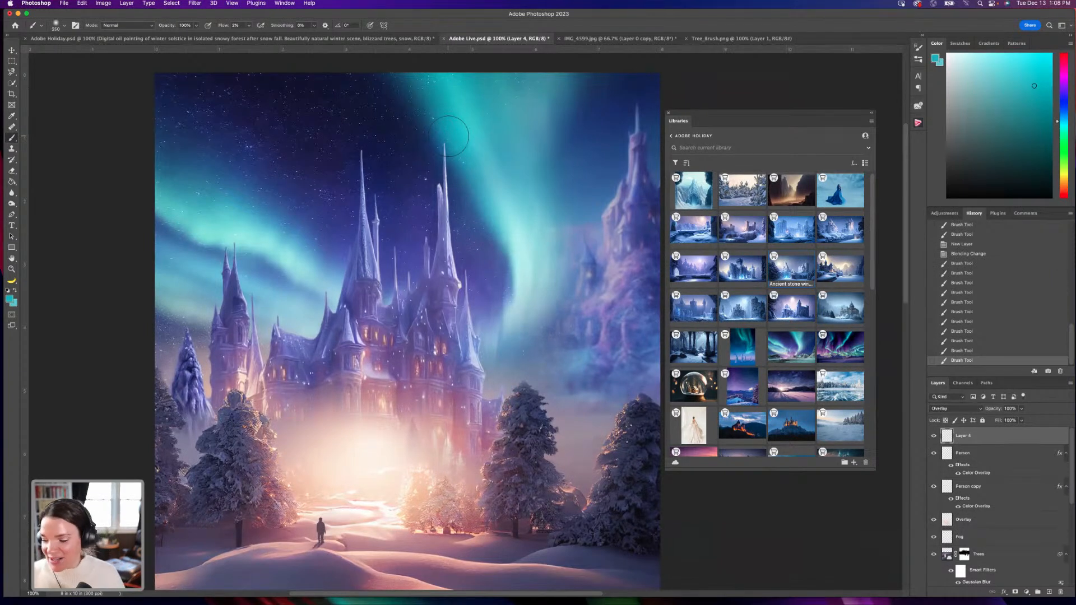
{"action": "left_click", "coordinate": [481, 147], "text": "alt"}
{"action": "mouse_move", "coordinate": [521, 262]}
{"action": "left_mouse_down"}
{"action": "mouse_move", "coordinate": [482, 365]}
{"action": "mouse_move", "coordinate": [495, 325]}
{"action": "mouse_move", "coordinate": [527, 302]}
{"action": "mouse_move", "coordinate": [509, 340]}
{"action": "left_mouse_up"}
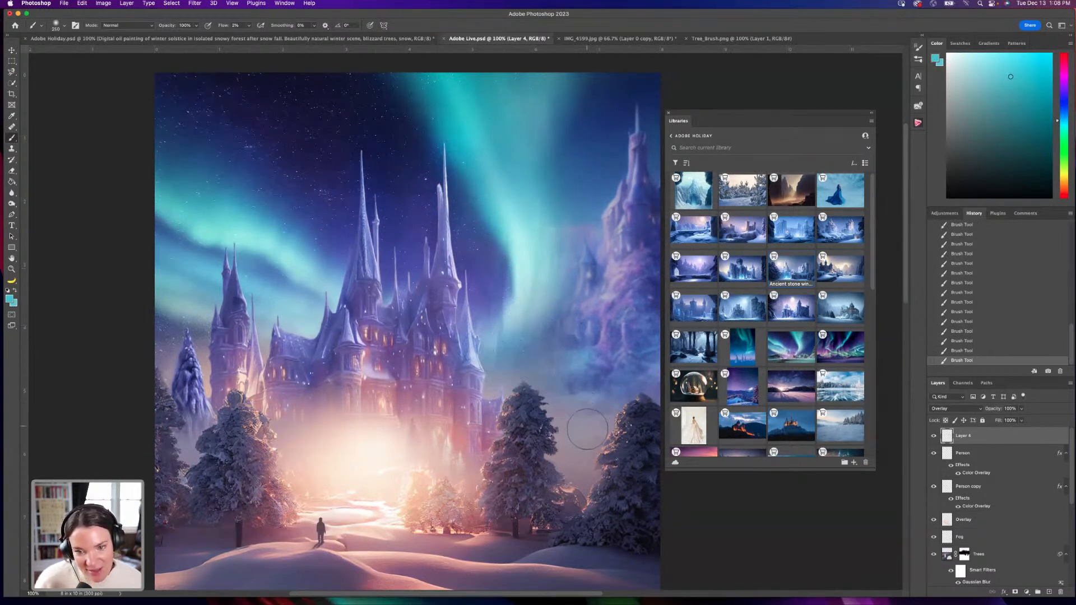
{"action": "key", "text": "super+z"}
Brush warm white sampled from the castle glow over the fog by the right-hand trees, and sample the distant mountain's blue.
{"action": "left_click", "coordinate": [367, 454], "text": "alt"}
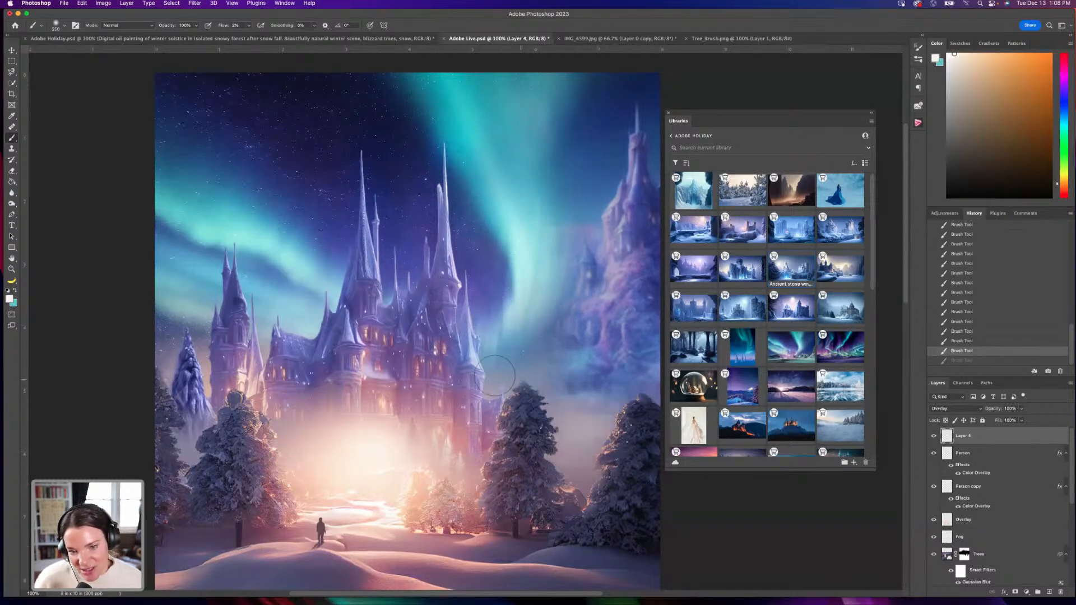
{"action": "left_click_drag", "start_coordinate": [614, 461], "coordinate": [617, 417]}
{"action": "left_click", "coordinate": [631, 360], "text": "alt"}
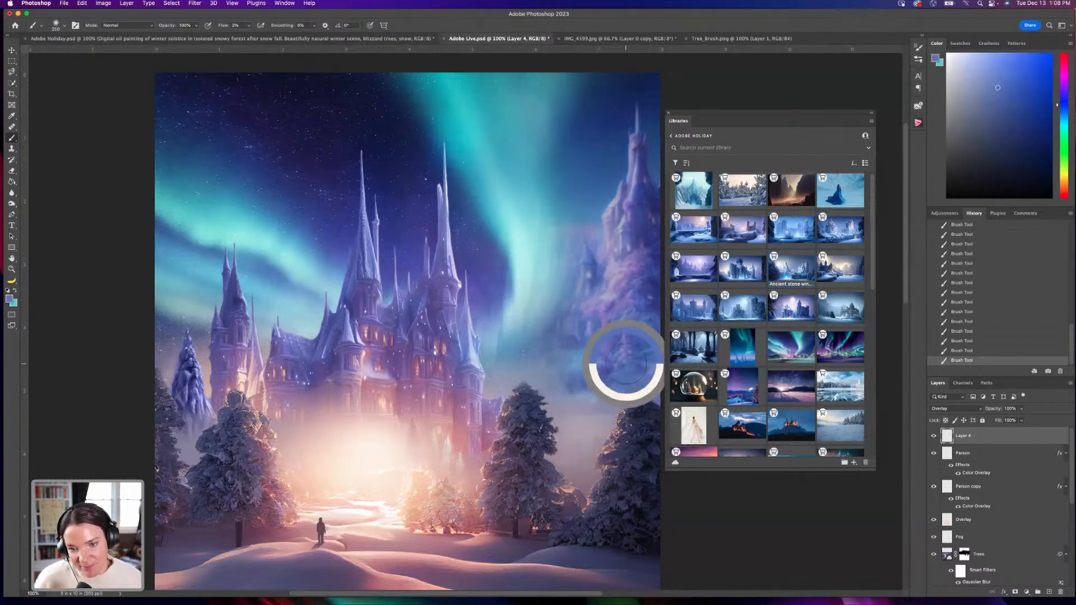
Raise the brush flow, brush sampled aurora blues over the sky around the castle's left towers, and compare the last stroke off and on.
{"action": "left_click", "coordinate": [275, 273], "text": "alt"}
{"action": "left_click", "coordinate": [333, 299], "text": "alt"}
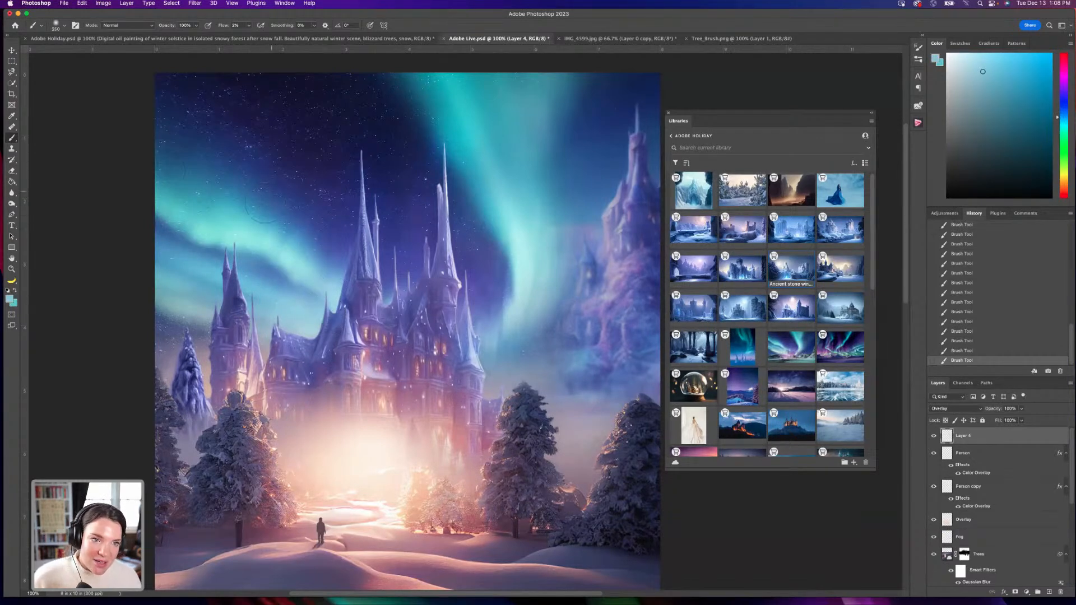
{"action": "left_click", "coordinate": [249, 26]}
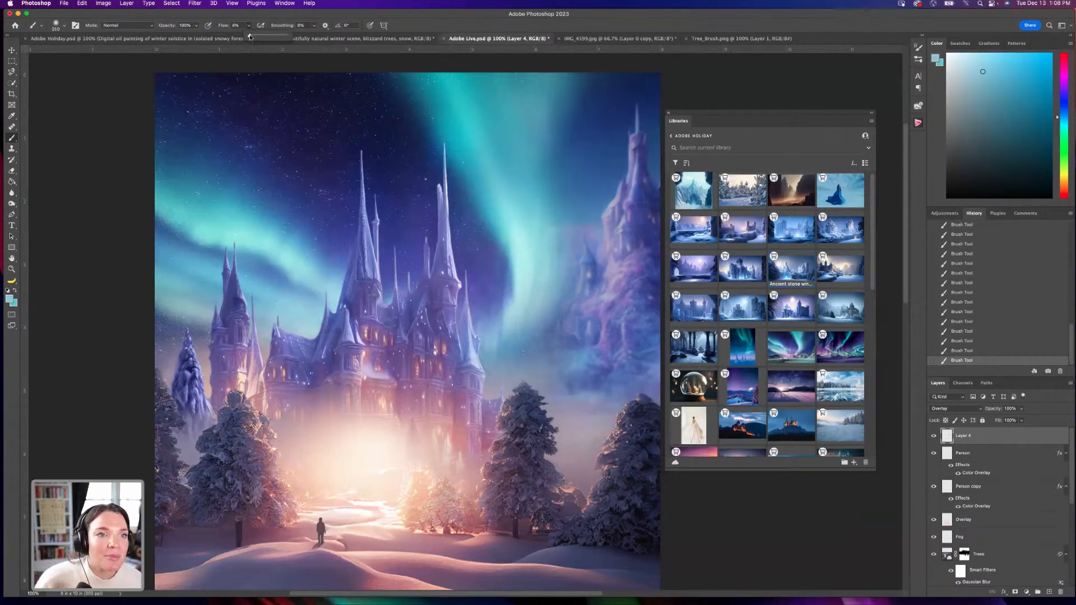
{"action": "left_click", "coordinate": [178, 200]}
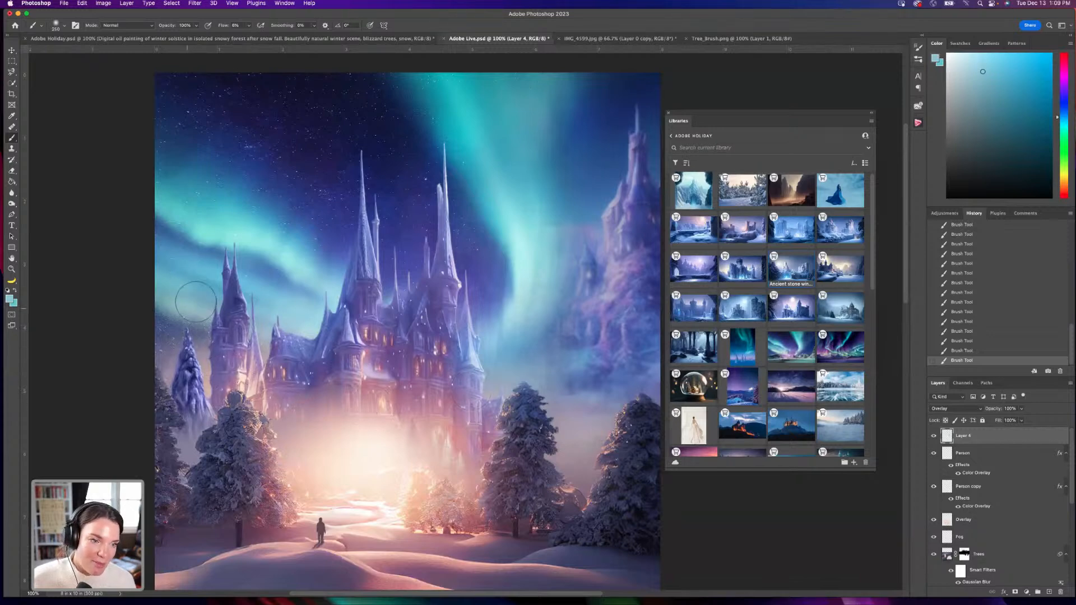
{"action": "left_click", "coordinate": [199, 282], "text": "alt"}
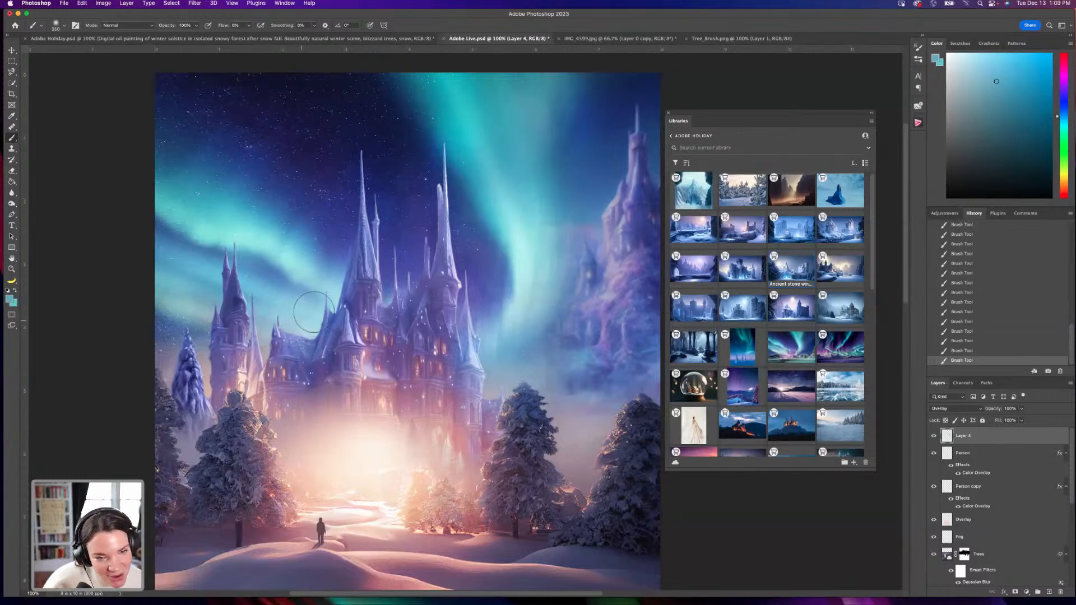
{"action": "left_click", "coordinate": [339, 279], "text": "alt"}
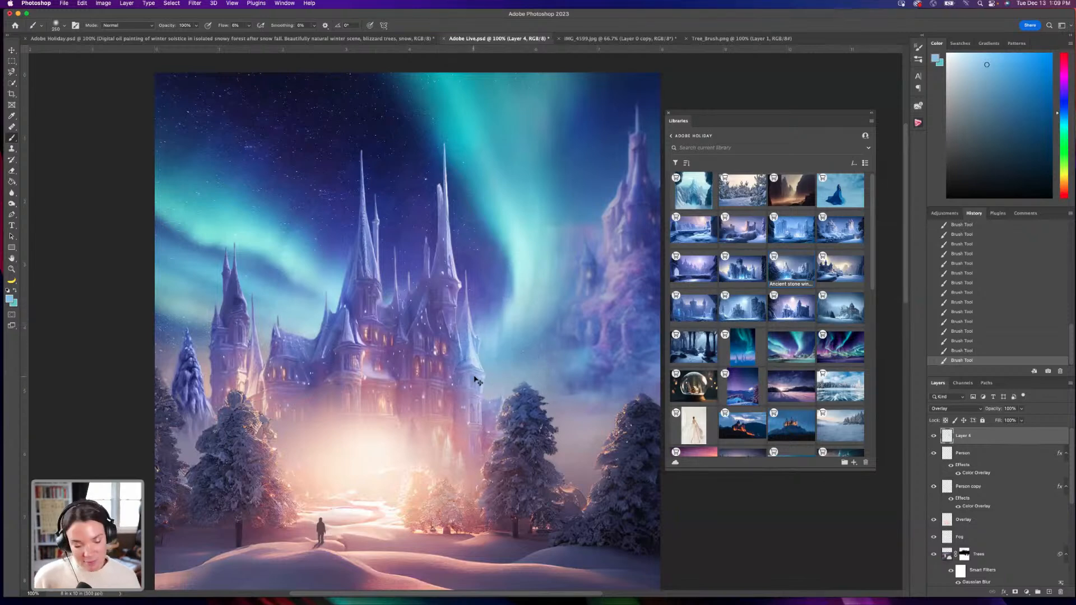
{"action": "key", "text": "super+z"}
{"action": "key", "text": "super+shift+z"}
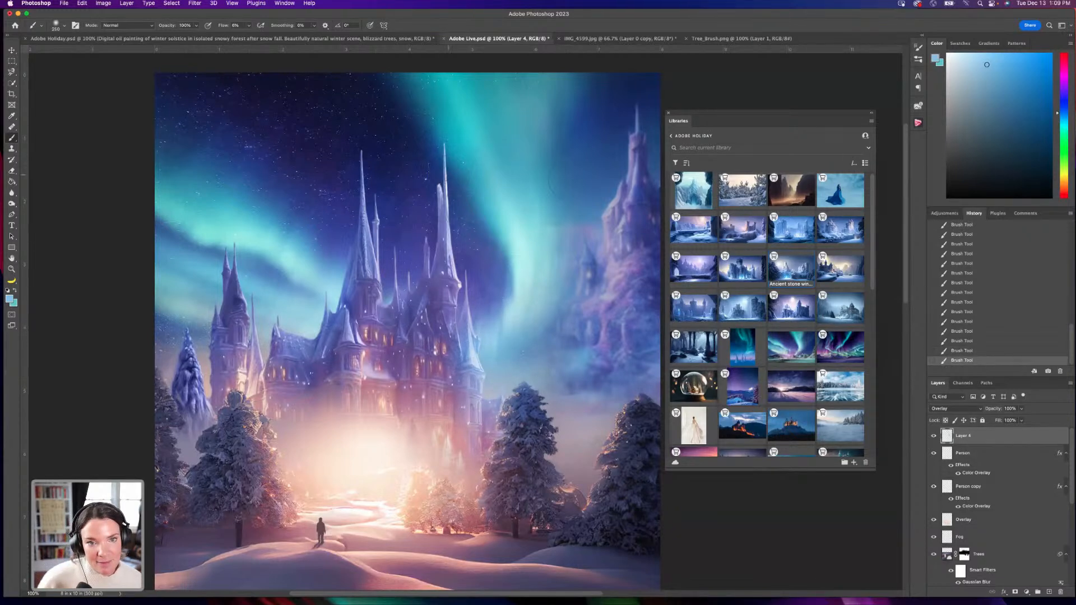
Compare the whole composite with the Adobe Holiday.psd reference, viewing both documents at 66.7%.
{"action": "left_click_drag", "start_coordinate": [555, 333], "coordinate": [562, 201]}
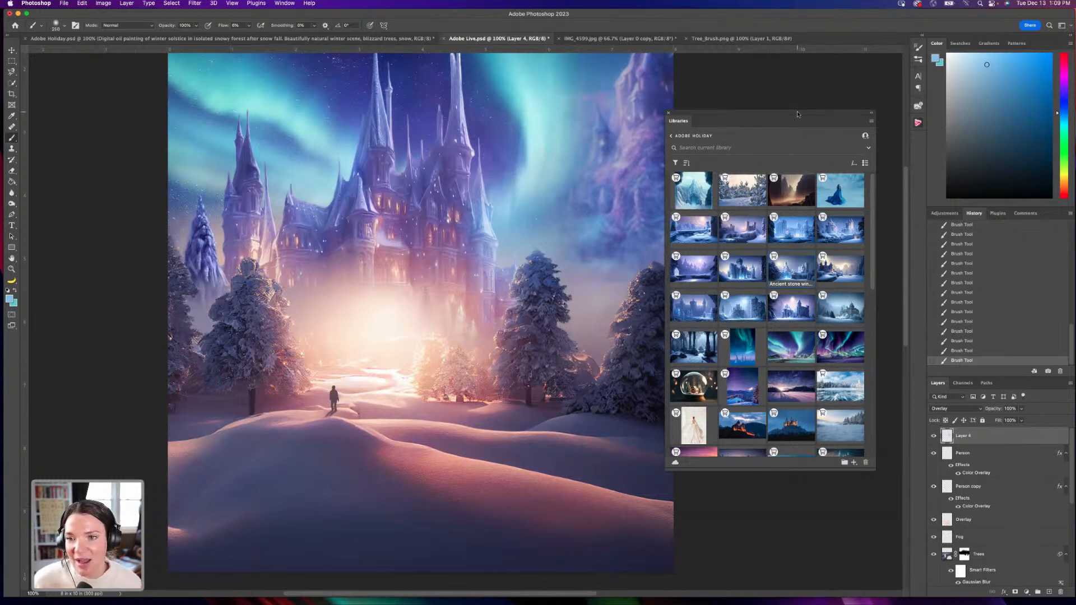
{"action": "left_click_drag", "start_coordinate": [798, 115], "coordinate": [819, 112]}
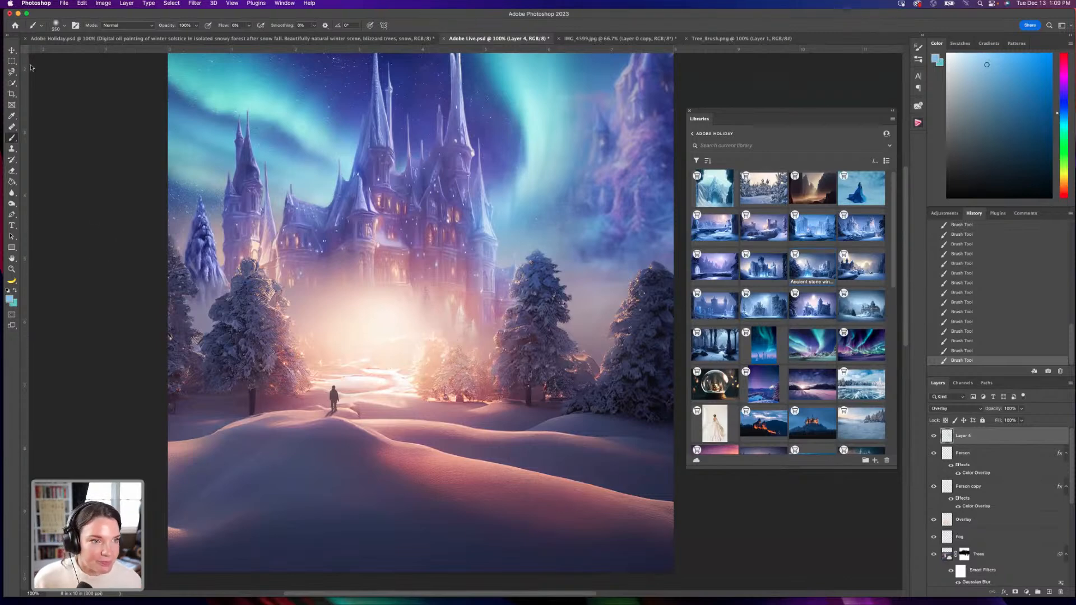
{"action": "key", "text": "v"}
{"action": "left_click_drag", "start_coordinate": [518, 207], "coordinate": [519, 308]}
{"action": "left_click", "coordinate": [230, 40]}
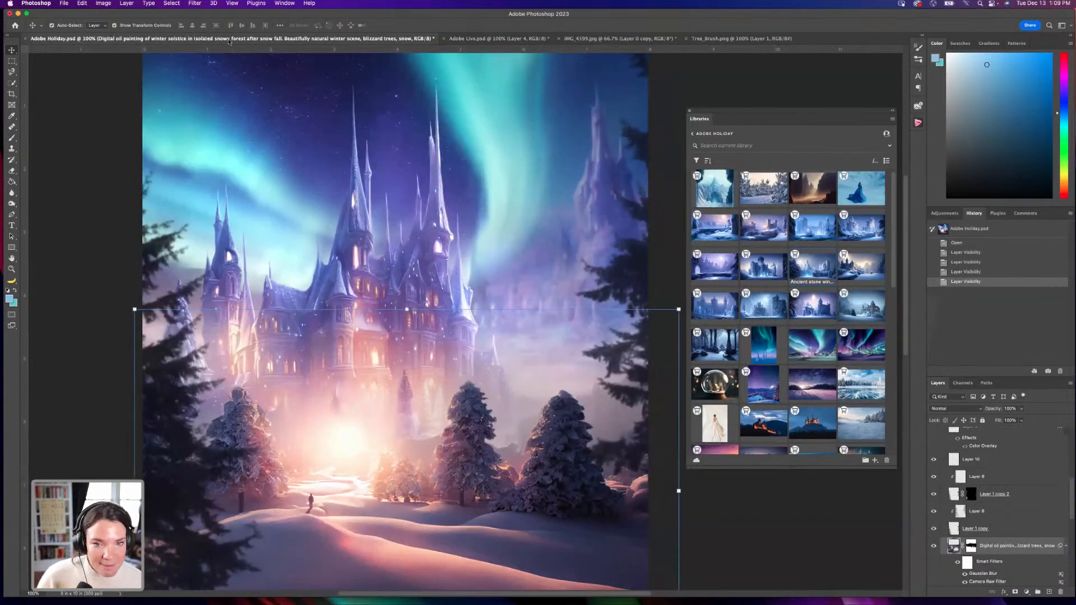
{"action": "key", "text": "super+minus"}
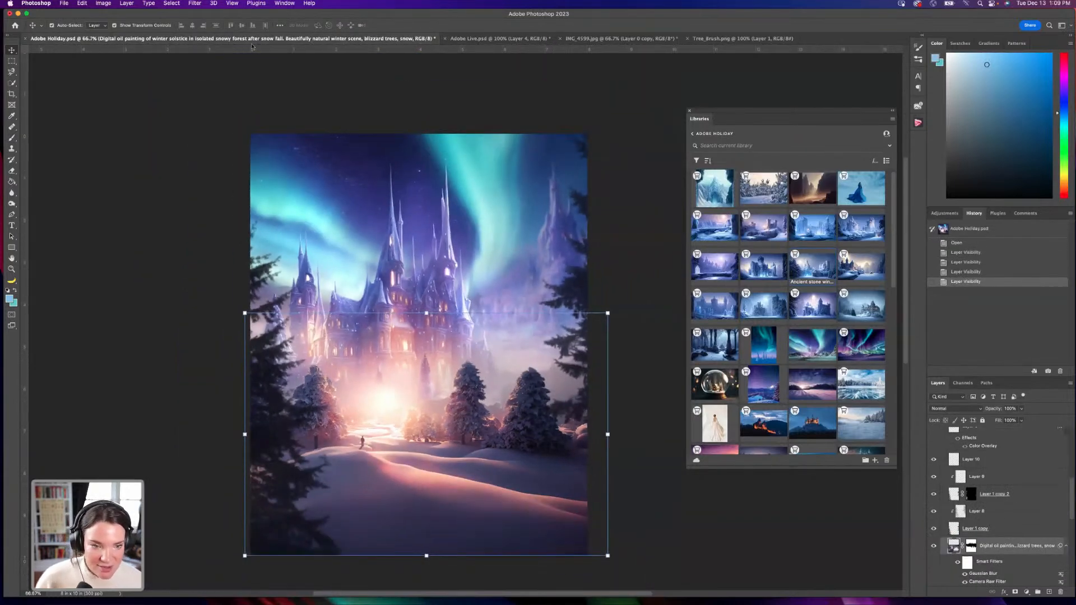
{"action": "left_click", "coordinate": [481, 39]}
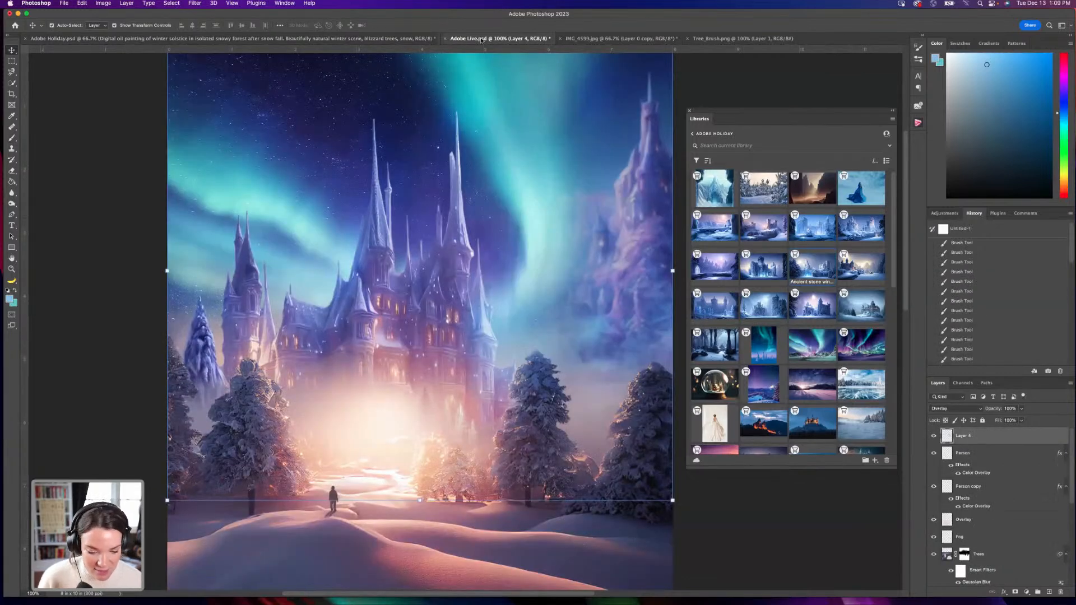
{"action": "key", "text": "super+minus"}
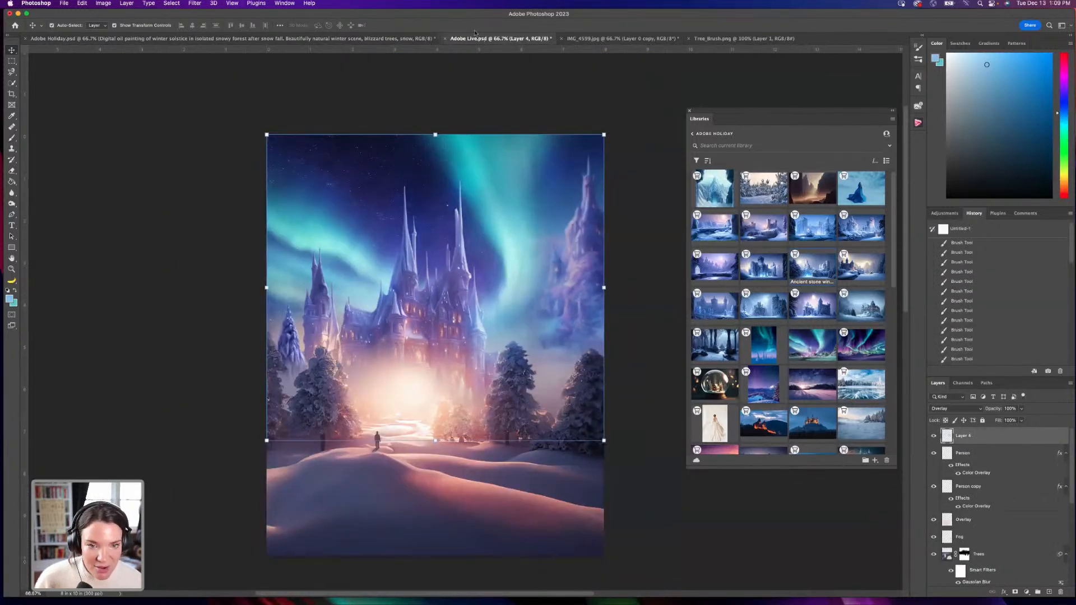
{"action": "left_click", "coordinate": [317, 39]}
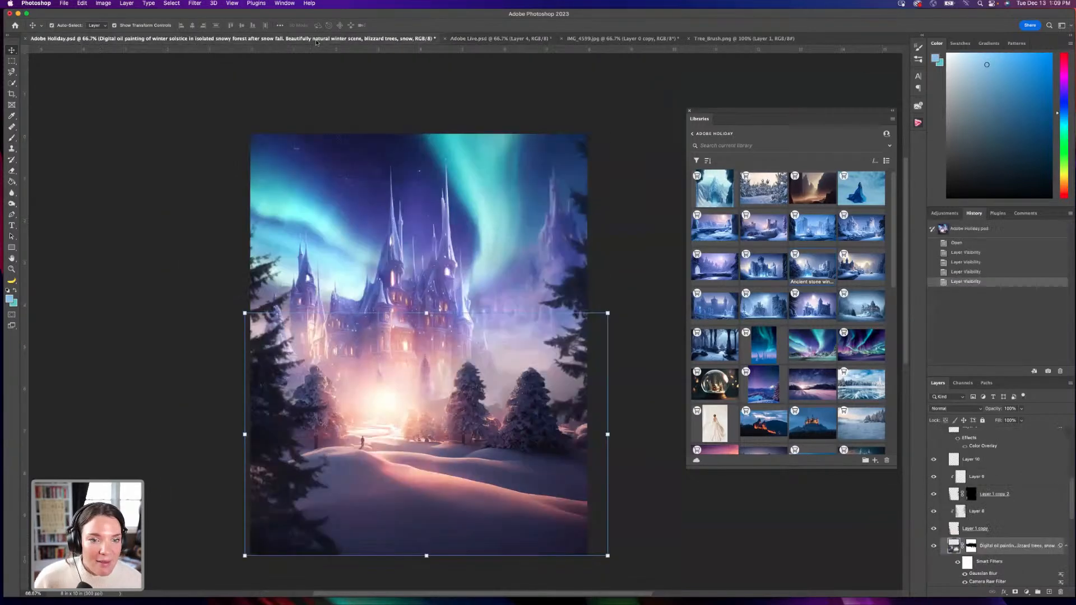
{"action": "left_click", "coordinate": [494, 40]}
{"action": "left_click", "coordinate": [273, 36]}
{"action": "left_click", "coordinate": [482, 40]}
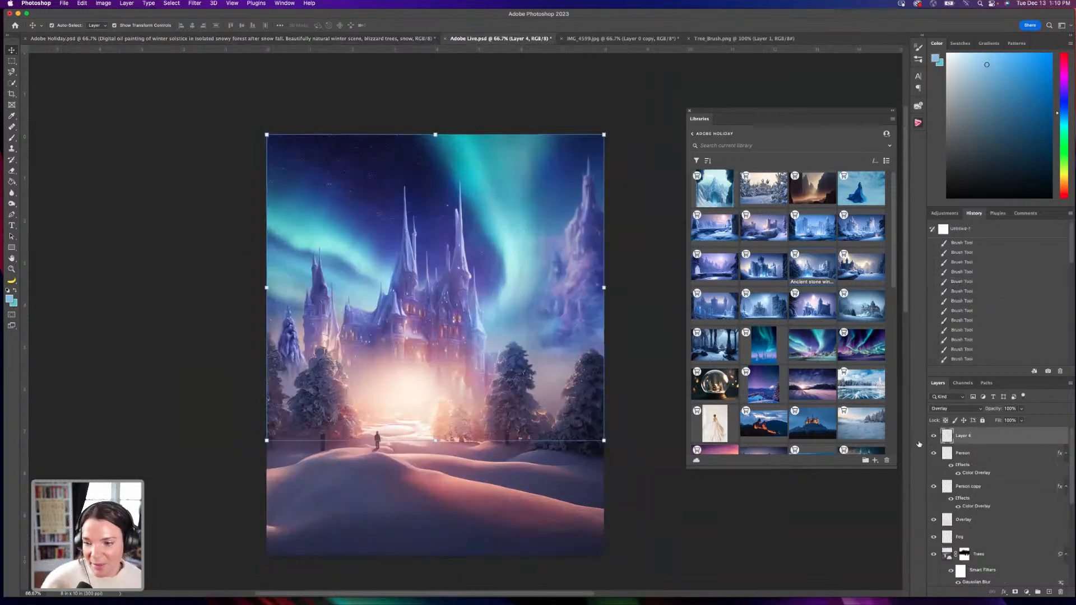
Add a new top layer in Color Dodge mode and turn off Transparency Shapes Layer in its blending options.
{"action": "left_click", "coordinate": [1049, 591]}
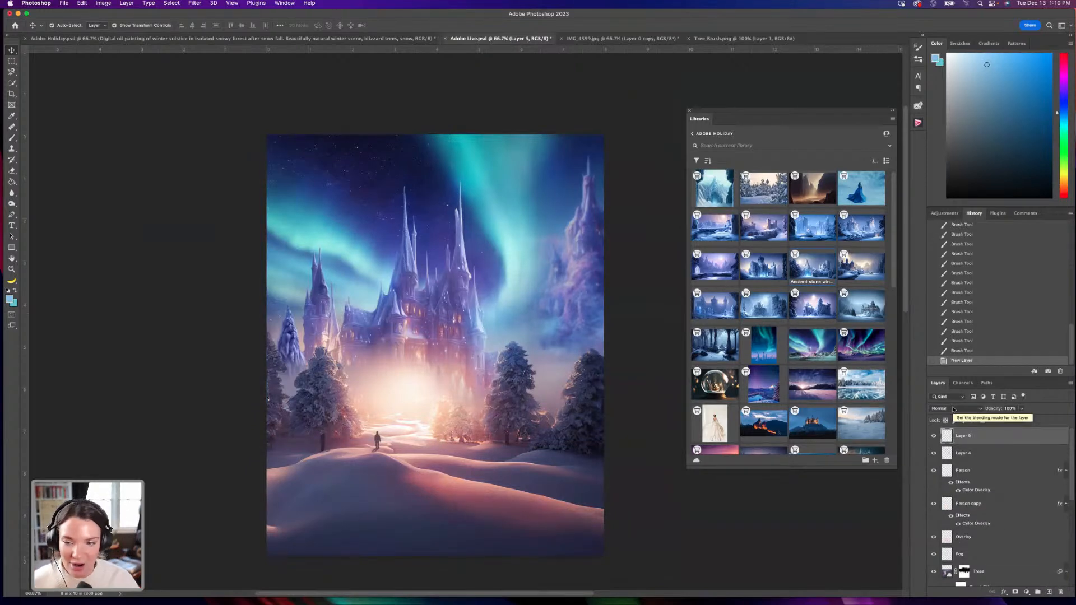
{"action": "left_click", "coordinate": [955, 409]}
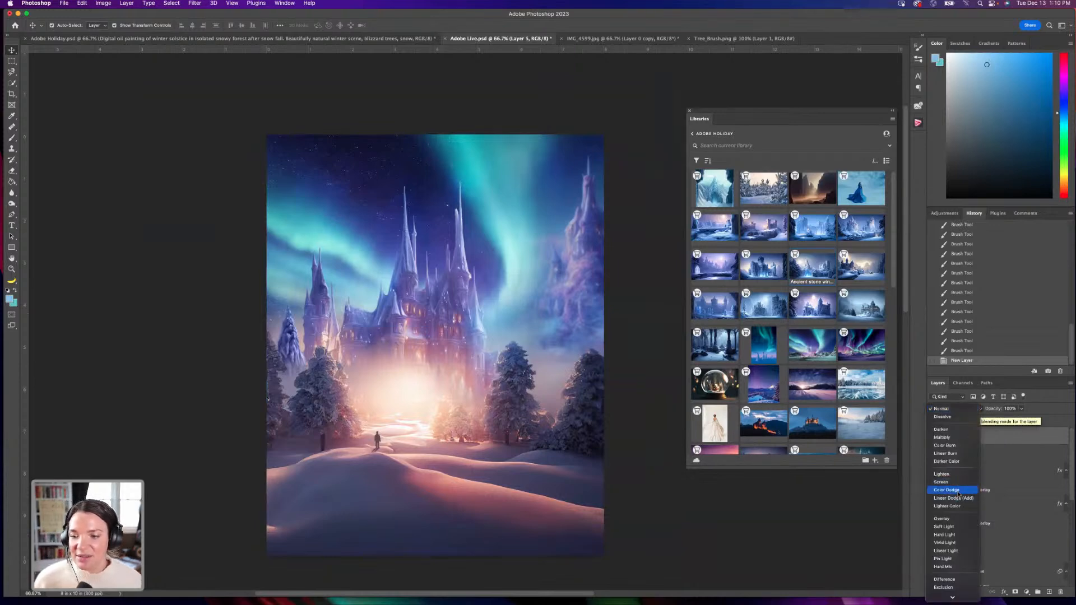
{"action": "left_click", "coordinate": [959, 491]}
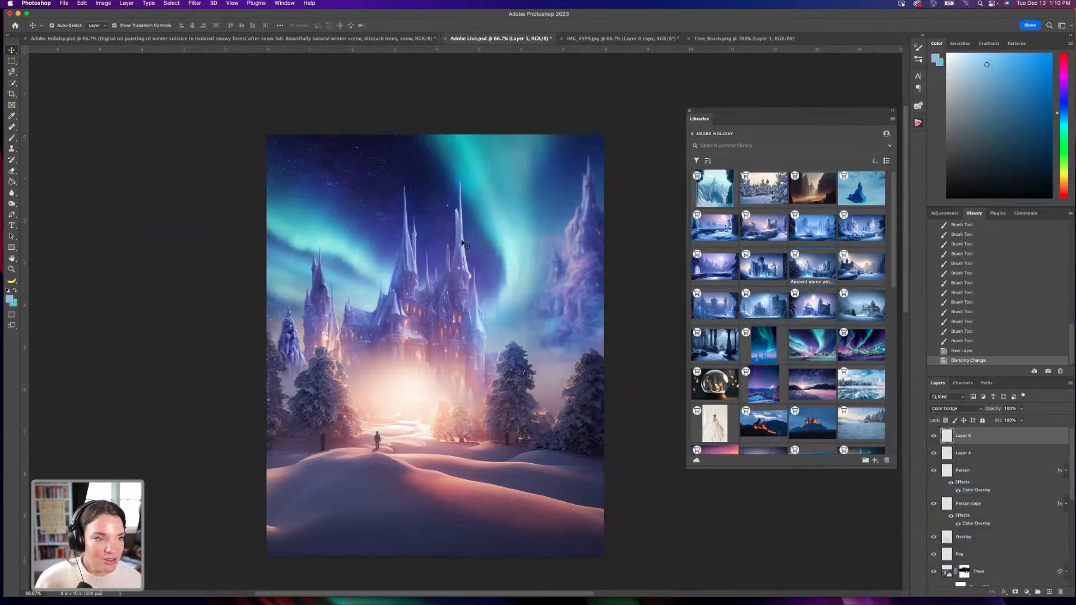
{"action": "double_click", "coordinate": [995, 438]}
{"action": "left_click", "coordinate": [545, 314]}
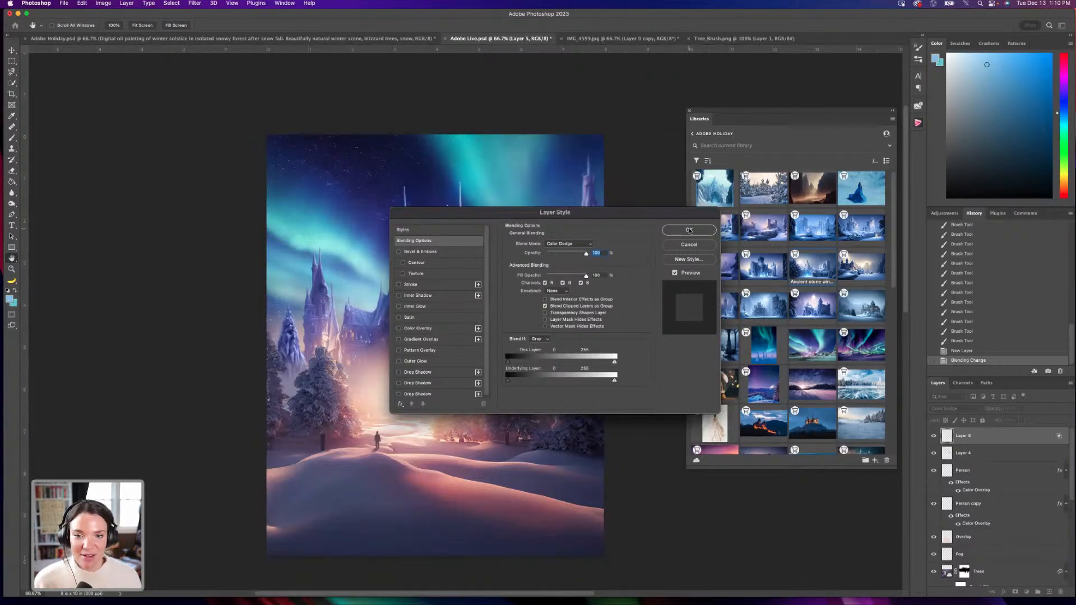
{"action": "left_click", "coordinate": [691, 230]}
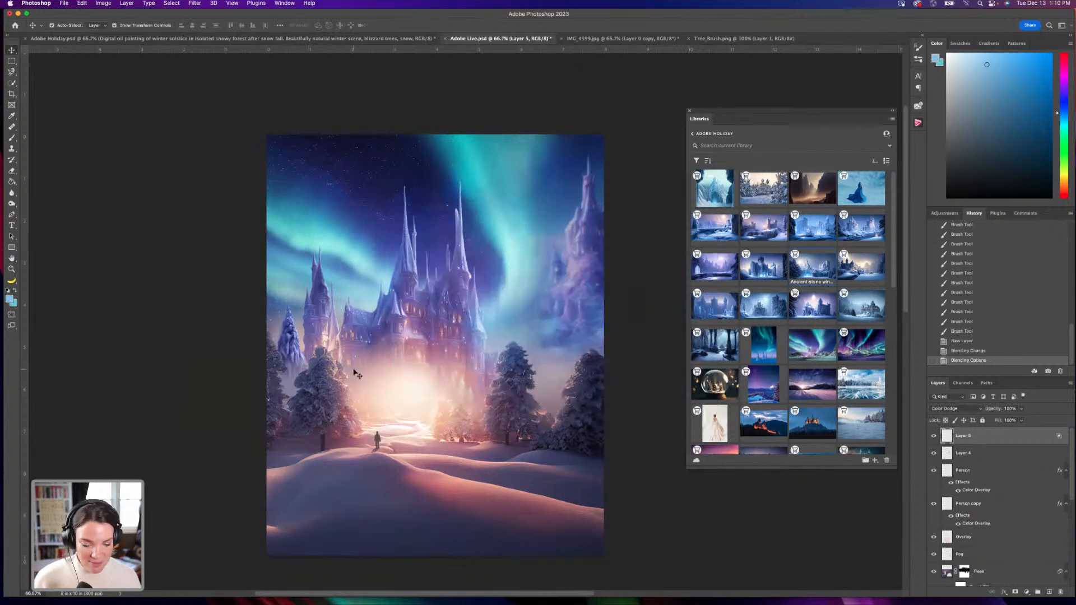
Set the foreground color to a light orange with 47% saturation and 100% brightness.
{"action": "key", "text": "super+plus"}
{"action": "key", "text": "super+plus"}
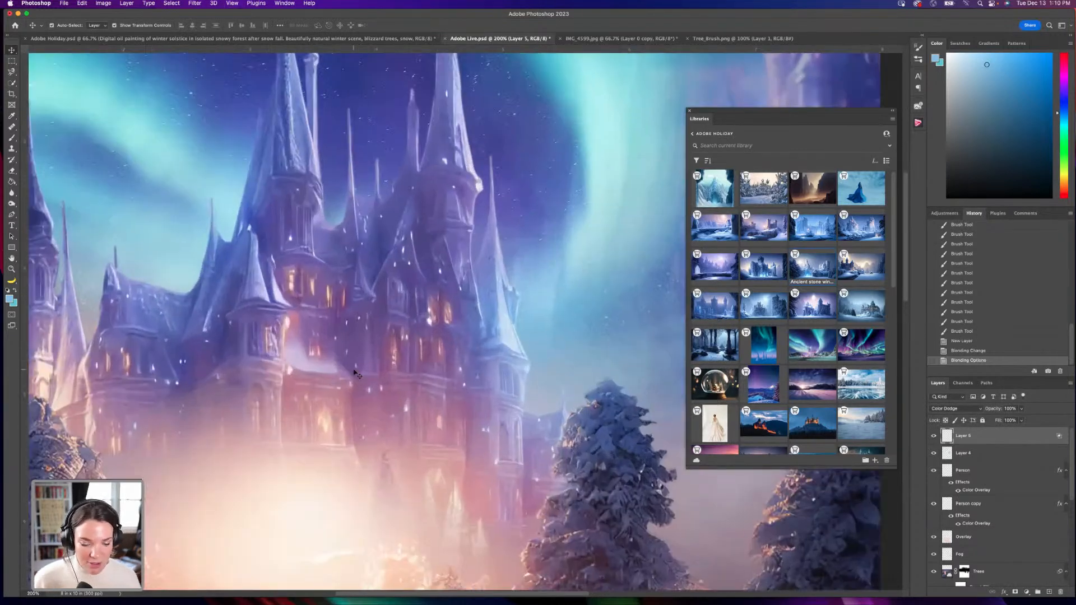
{"action": "key", "text": "super+minus"}
{"action": "left_click_drag", "start_coordinate": [342, 392], "coordinate": [341, 324]}
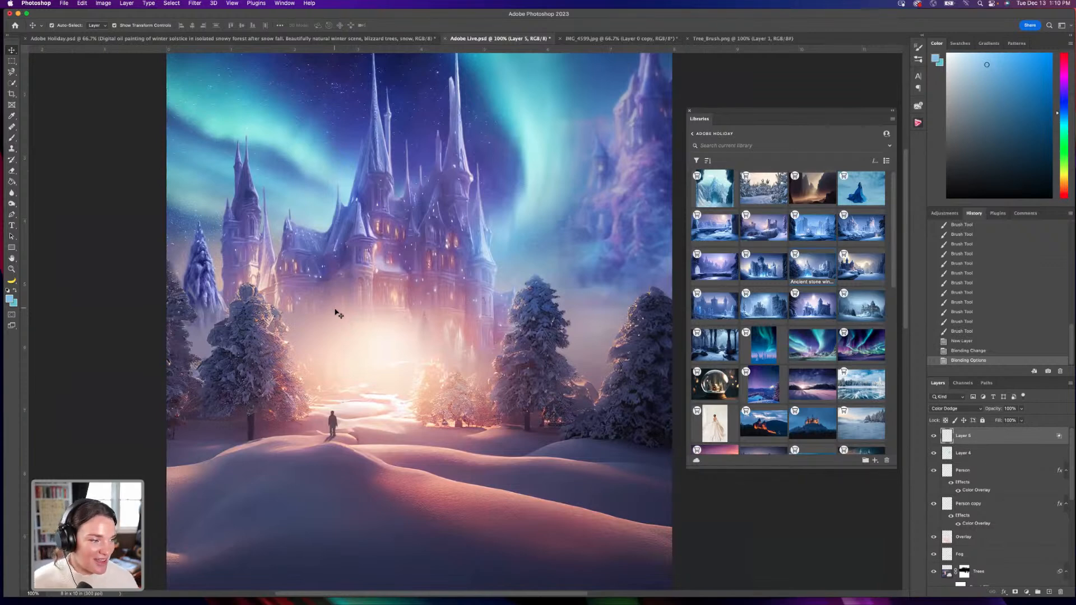
{"action": "key", "text": "i"}
{"action": "left_click", "coordinate": [9, 299]}
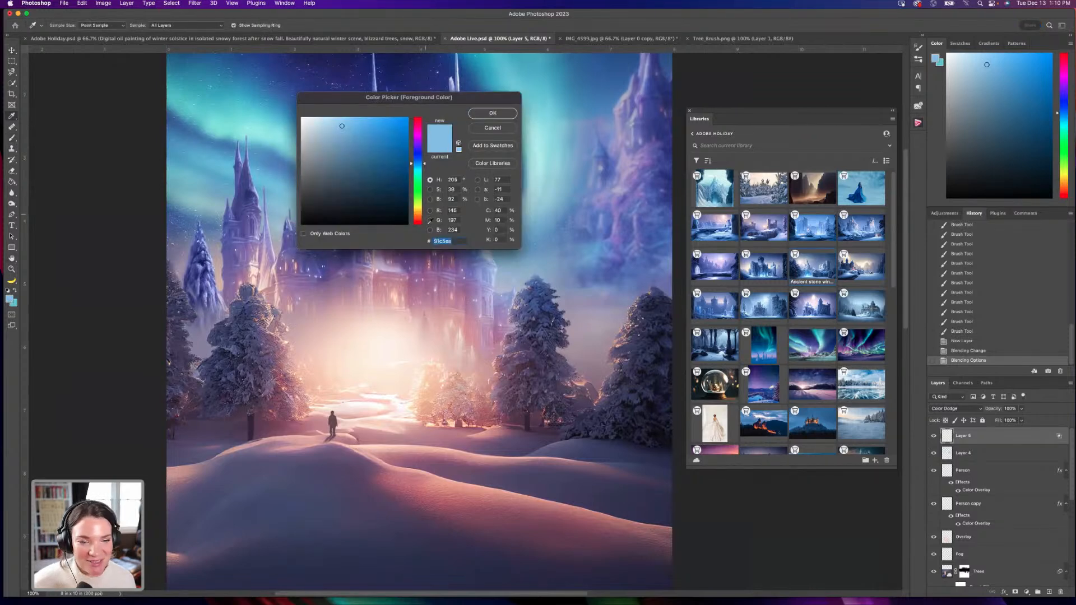
{"action": "left_click", "coordinate": [418, 215]}
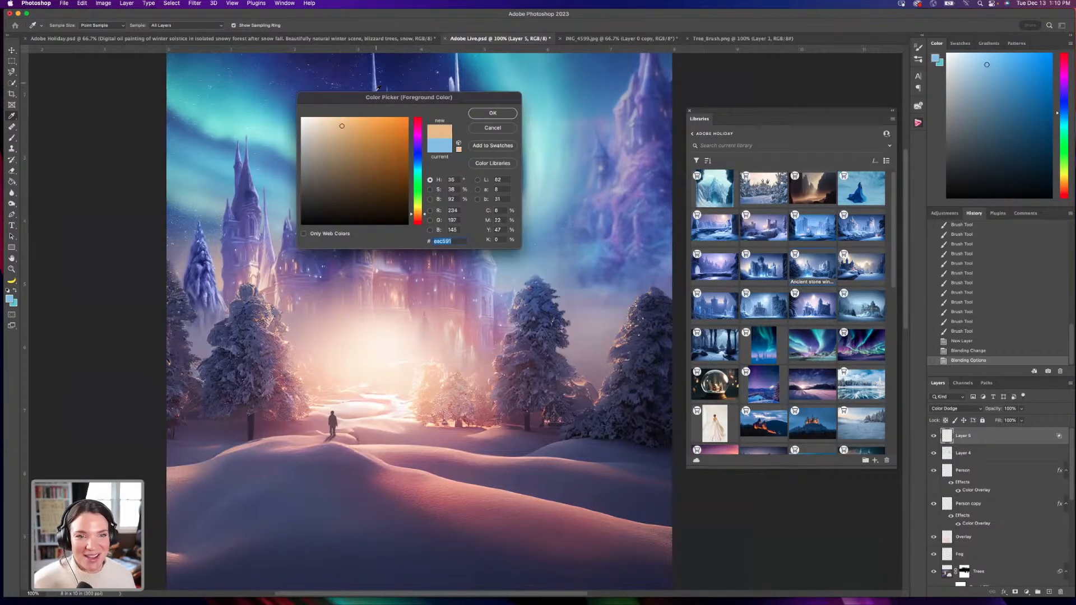
{"action": "left_click", "coordinate": [351, 117]}
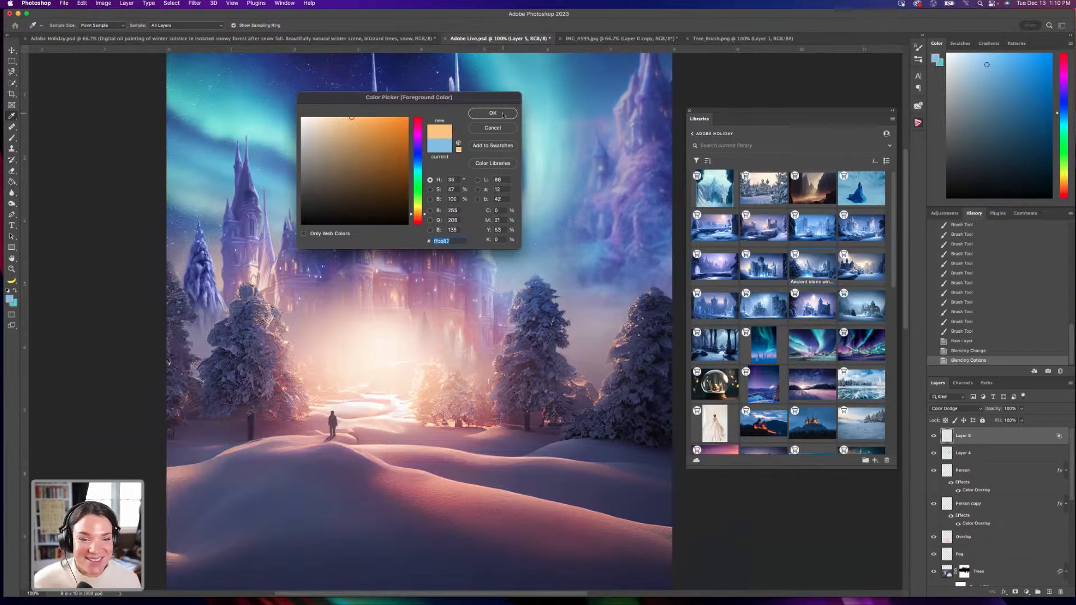
{"action": "left_click", "coordinate": [504, 114]}
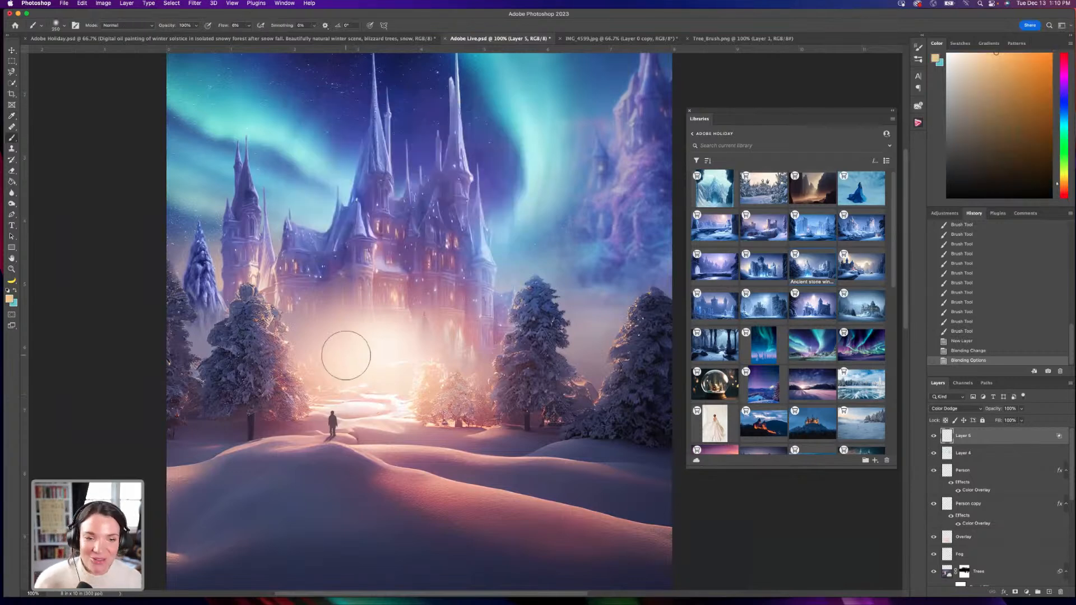
Enlarge the brush, paint light orange over the glow at the castle's base, and compare the stroke off and on.
{"action": "key", "text": "bracketright"}
{"action": "key", "text": "bracketright"}
{"action": "key", "text": "bracketright"}
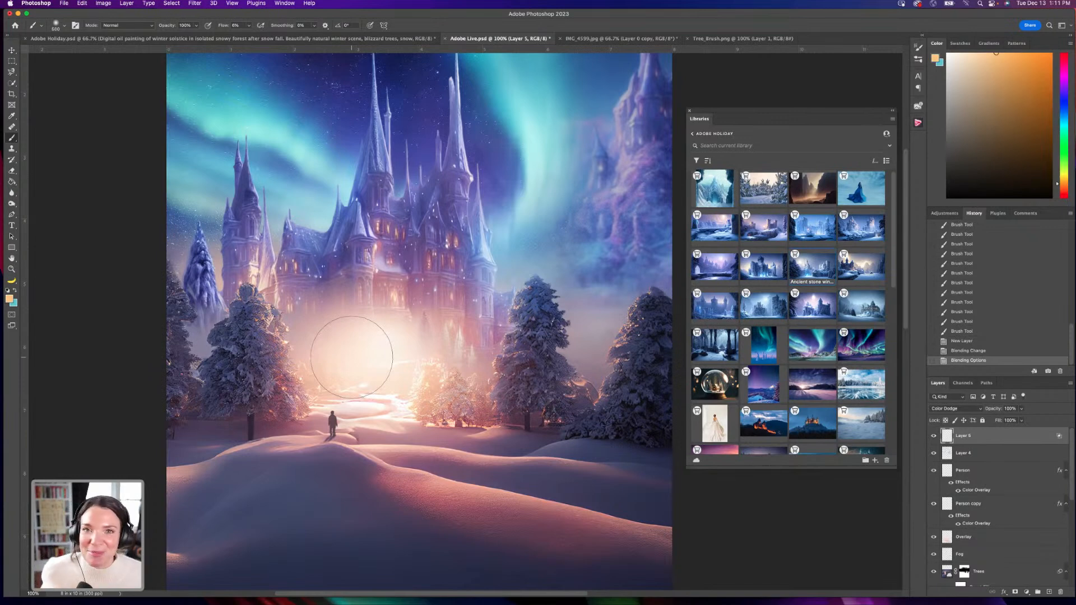
{"action": "mouse_move", "coordinate": [352, 357]}
{"action": "left_mouse_down"}
{"action": "mouse_move", "coordinate": [401, 331]}
{"action": "mouse_move", "coordinate": [336, 372]}
{"action": "mouse_move", "coordinate": [417, 349]}
{"action": "mouse_move", "coordinate": [348, 388]}
{"action": "mouse_move", "coordinate": [304, 391]}
{"action": "mouse_move", "coordinate": [325, 310]}
{"action": "mouse_move", "coordinate": [381, 322]}
{"action": "mouse_move", "coordinate": [389, 336]}
{"action": "mouse_move", "coordinate": [335, 348]}
{"action": "left_mouse_up"}
{"action": "key", "text": "cmd+z"}
{"action": "key", "text": "super+shift+z"}
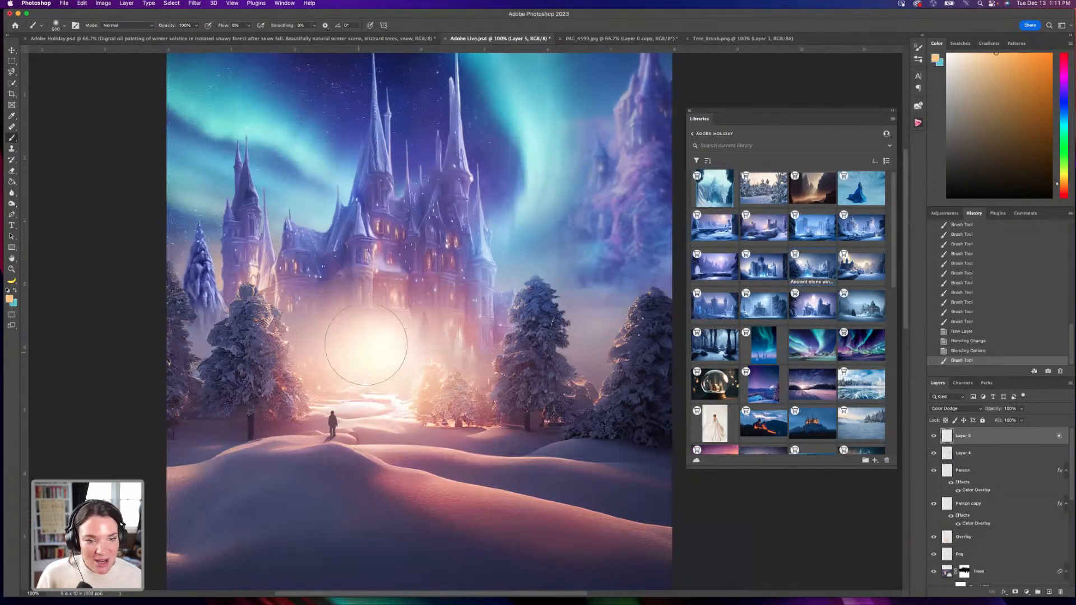
{"action": "key", "text": "super+z"}
{"action": "key", "text": "super+shift+z"}
Build up the glow with more strokes around the castle's base, then lower the brush flow and brush down over the bright snowy path.
{"action": "mouse_move", "coordinate": [336, 353]}
{"action": "left_mouse_down"}
{"action": "mouse_move", "coordinate": [377, 386]}
{"action": "mouse_move", "coordinate": [435, 392]}
{"action": "mouse_move", "coordinate": [399, 310]}
{"action": "left_mouse_up"}
{"action": "left_click", "coordinate": [400, 310]}
{"action": "left_click", "coordinate": [299, 340]}
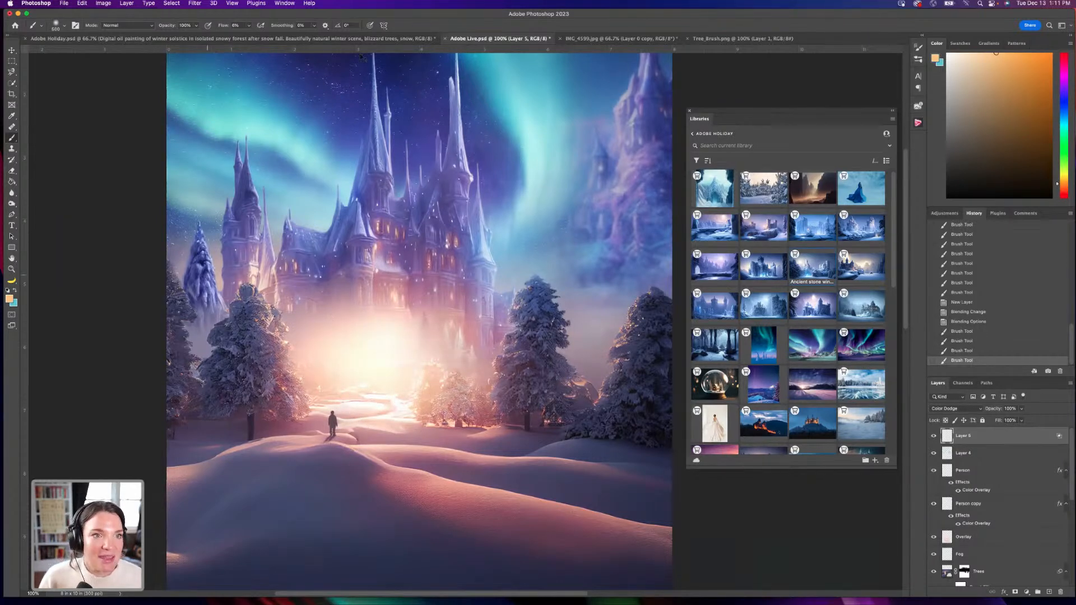
{"action": "left_click", "coordinate": [250, 27]}
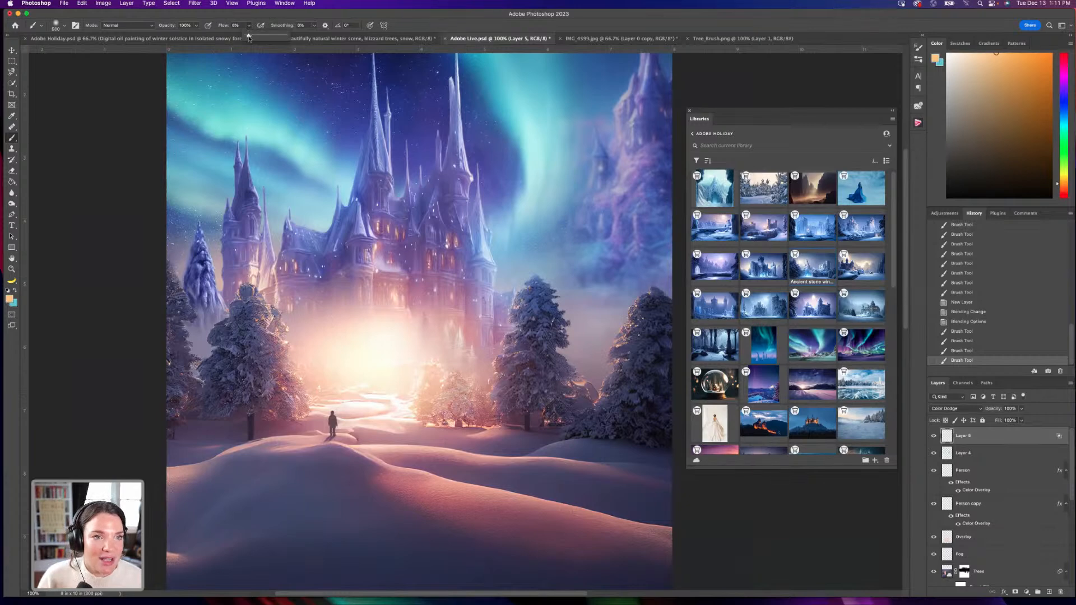
{"action": "mouse_move", "coordinate": [343, 357]}
{"action": "left_mouse_down"}
{"action": "mouse_move", "coordinate": [348, 401]}
{"action": "mouse_move", "coordinate": [323, 387]}
{"action": "left_mouse_up"}
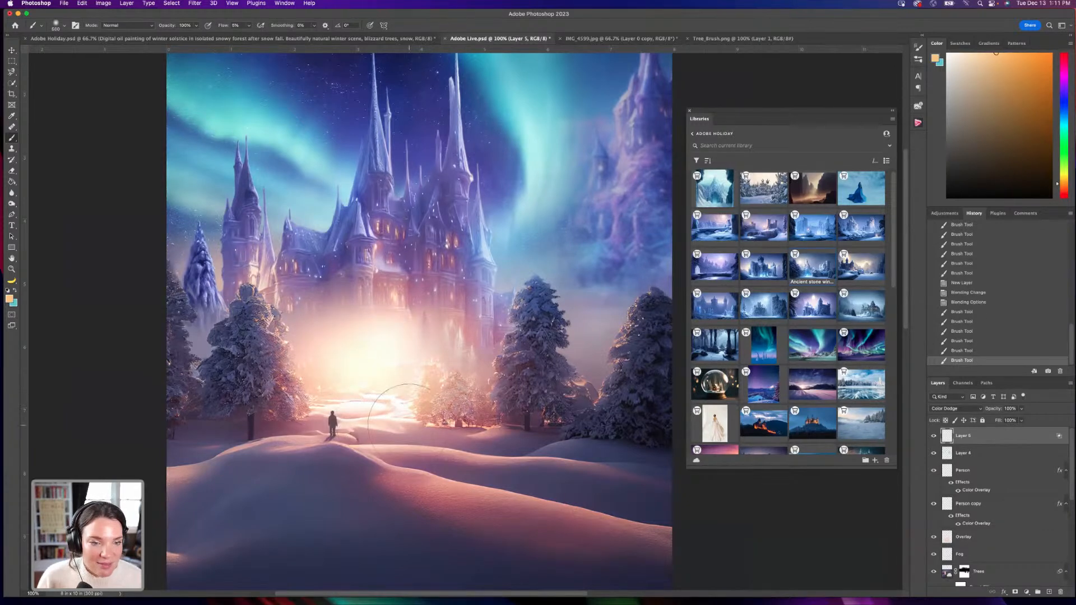
{"action": "left_click_drag", "start_coordinate": [387, 404], "coordinate": [413, 365]}
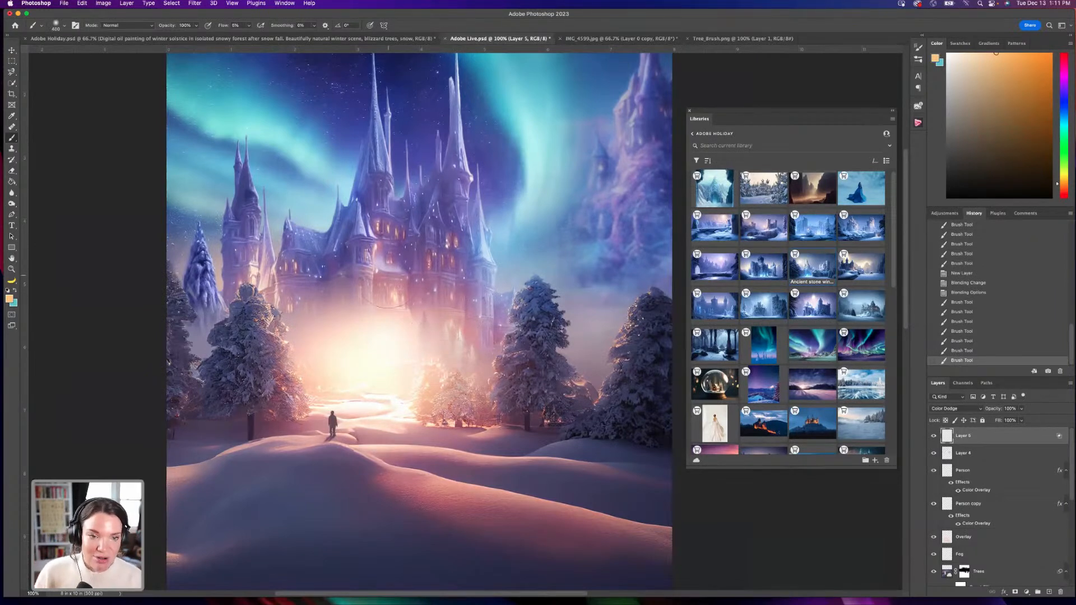
Shrink the brush and paint light orange glow onto the castle's lower central window and the windows of the right-hand tower.
{"action": "key", "text": "p"}
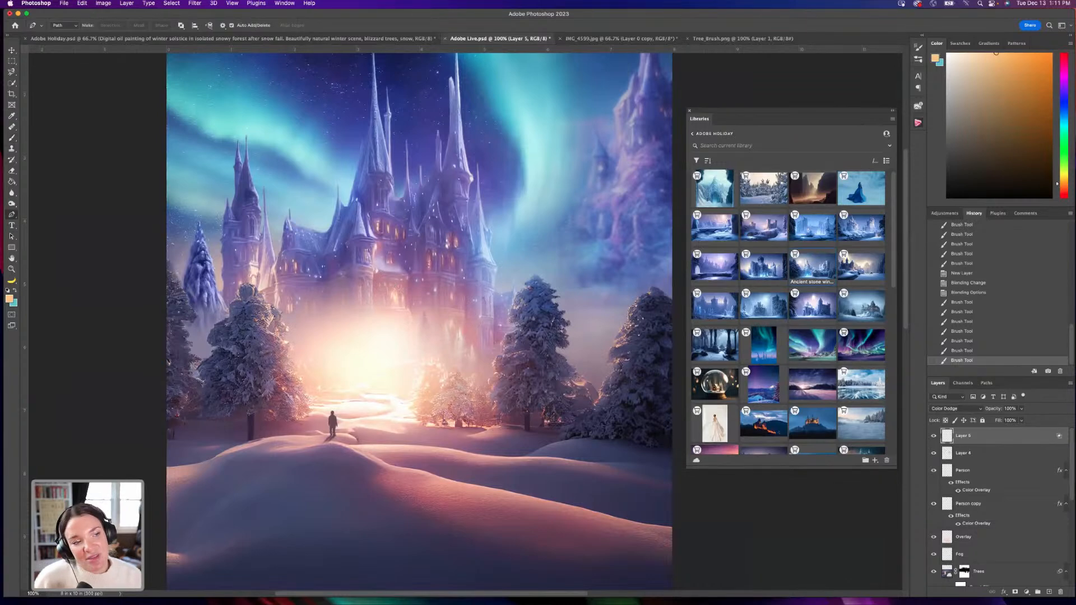
{"action": "key", "text": "b"}
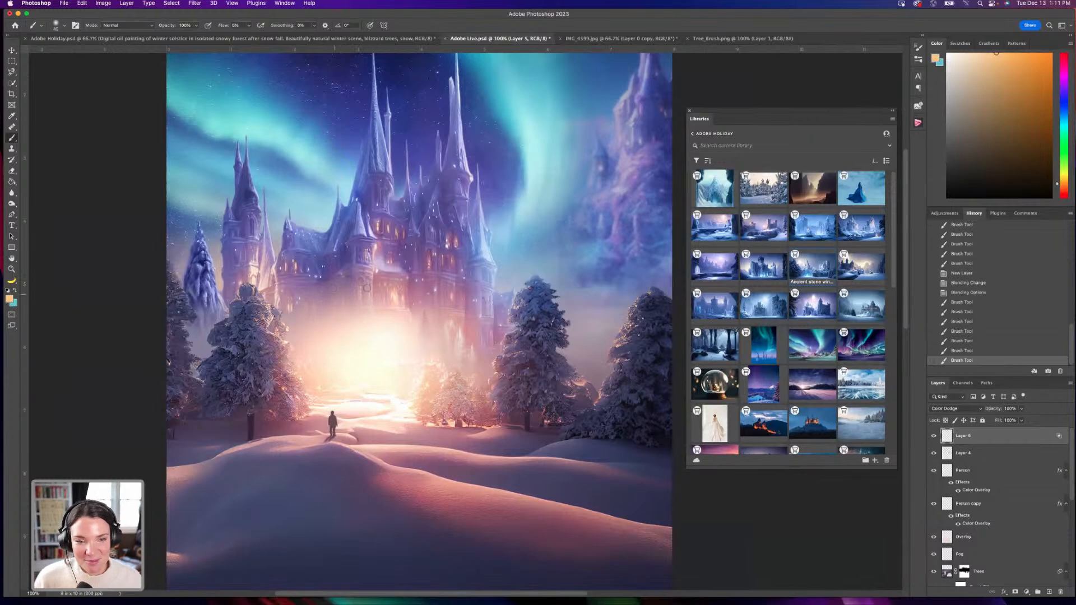
{"action": "key", "text": "super+plus"}
{"action": "key", "text": "bracketleft"}
{"action": "key", "text": "bracketleft"}
{"action": "key", "text": "bracketleft"}
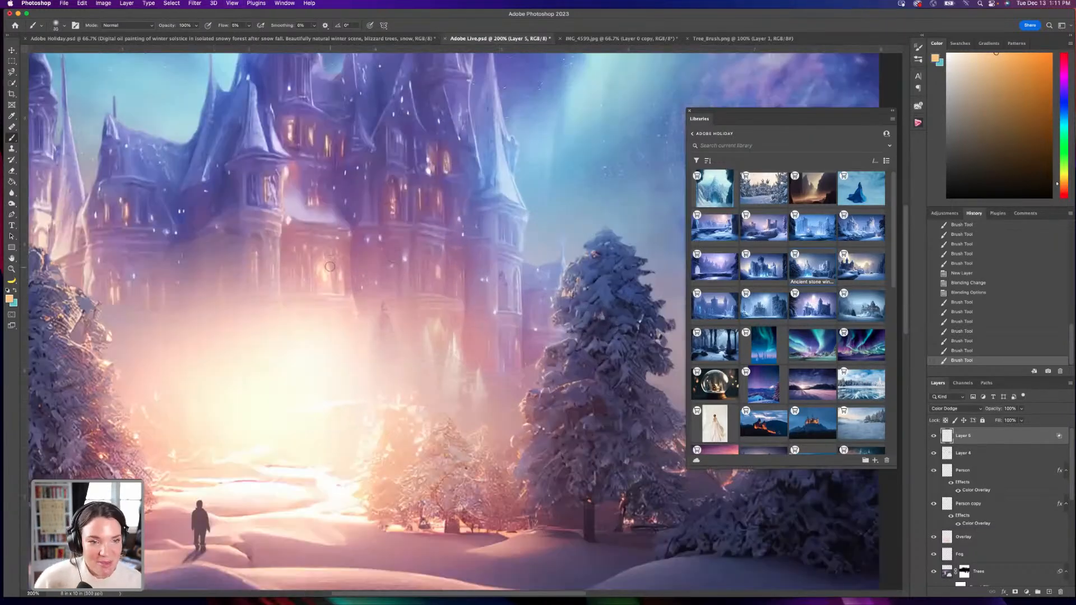
{"action": "left_click_drag", "start_coordinate": [325, 270], "coordinate": [322, 281]}
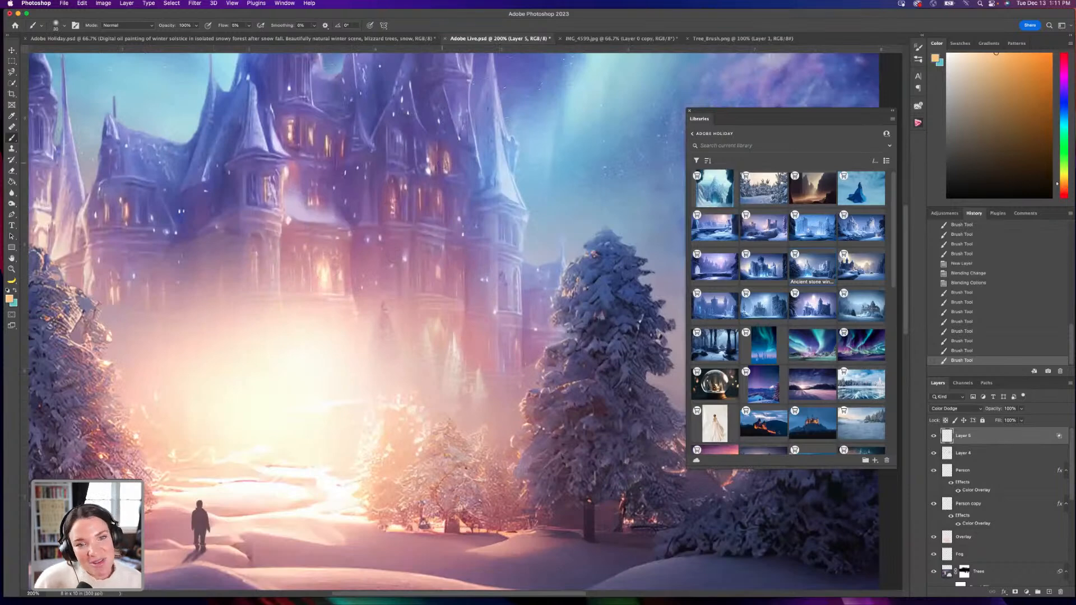
{"action": "left_click_drag", "start_coordinate": [447, 160], "coordinate": [441, 210]}
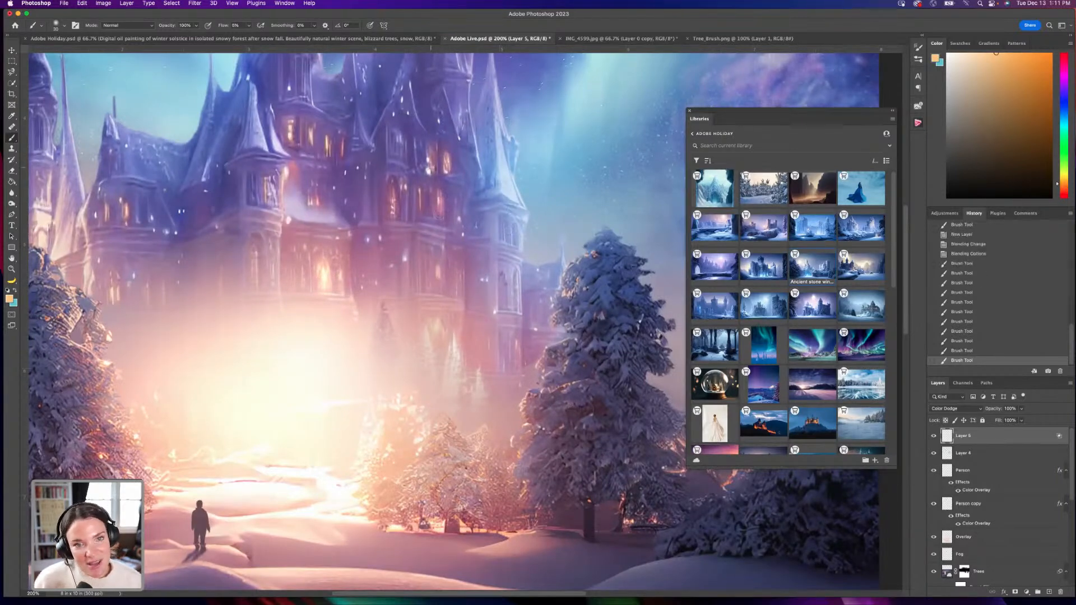
Undo a trial stroke on the upper right tower, and brush glow onto the central windows and the turret window beside them.
{"action": "scroll", "coordinate": [454, 322], "scroll_direction": "up", "scroll_amount": 3}
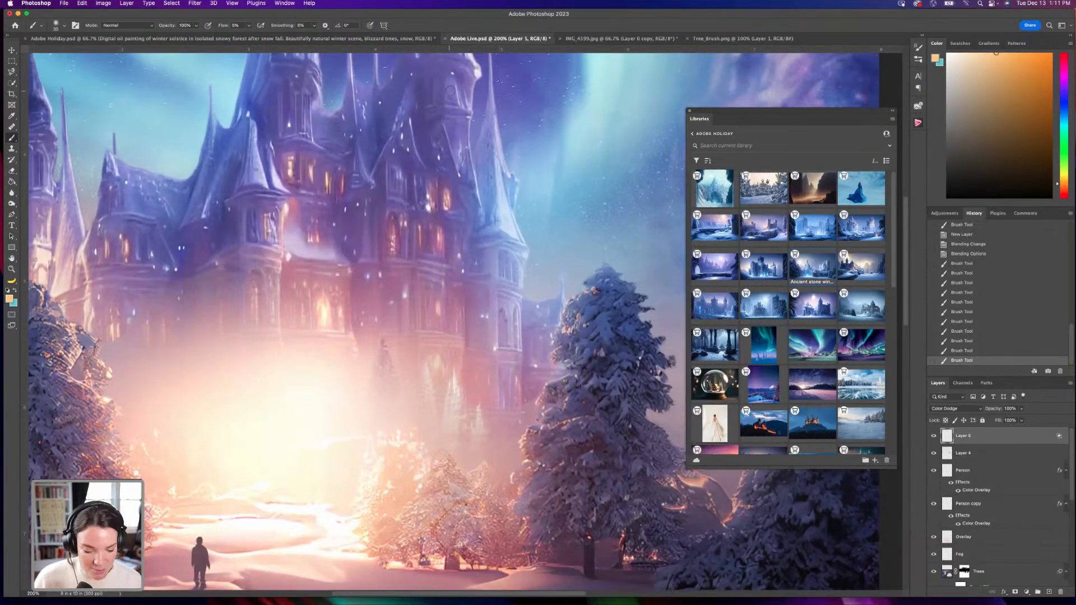
{"action": "left_click_drag", "start_coordinate": [450, 91], "coordinate": [450, 94]}
{"action": "key", "text": "super+z"}
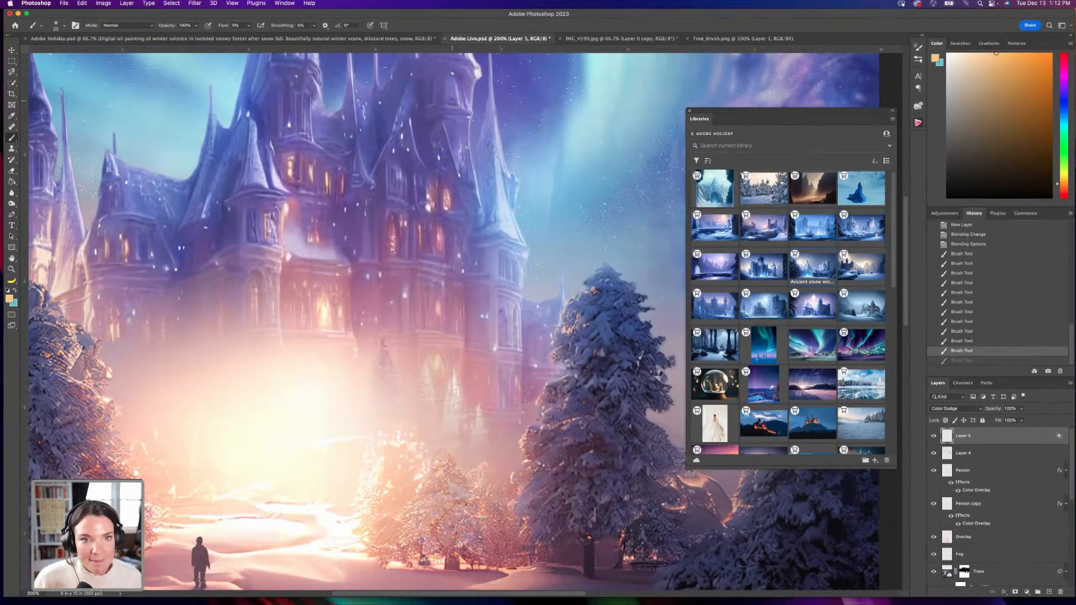
{"action": "left_click_drag", "start_coordinate": [329, 175], "coordinate": [328, 186]}
{"action": "left_click_drag", "start_coordinate": [272, 218], "coordinate": [272, 242]}
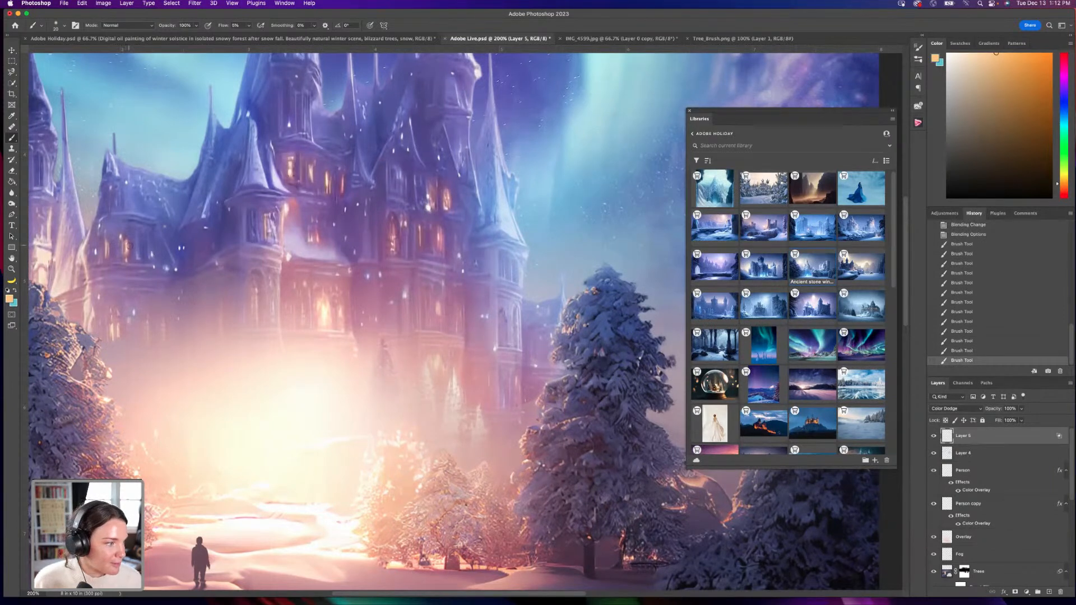
Brush the windows of the castle's left wing, undo the last stroke, and paint the wing's lower wall with a larger brush.
{"action": "left_click_drag", "start_coordinate": [129, 245], "coordinate": [107, 251]}
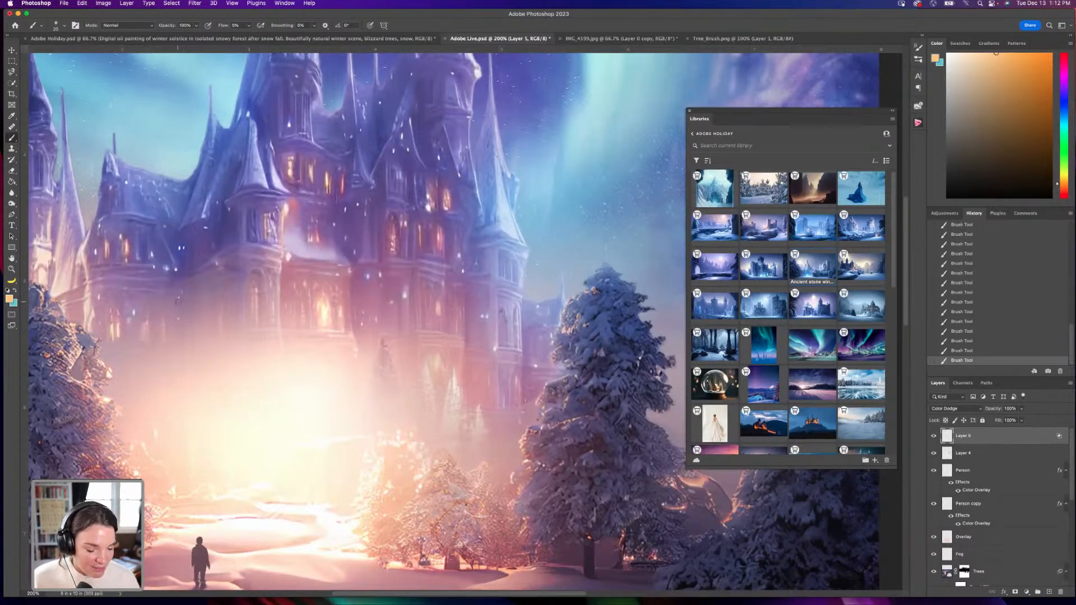
{"action": "key", "text": "bracketright"}
{"action": "key", "text": "super+z"}
{"action": "key", "text": "bracketright"}
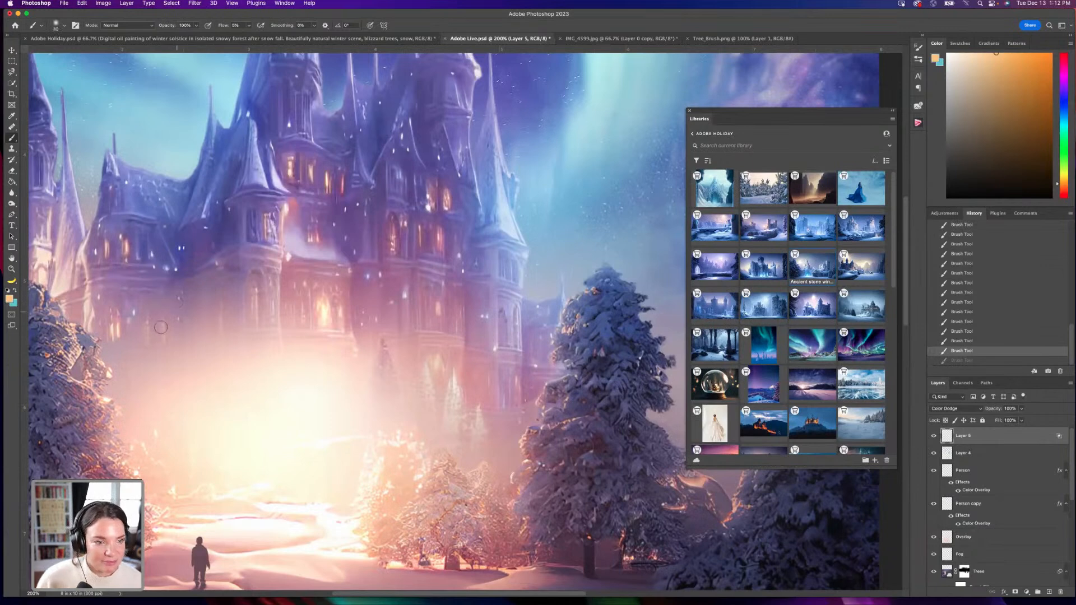
{"action": "left_click_drag", "start_coordinate": [144, 339], "coordinate": [150, 340]}
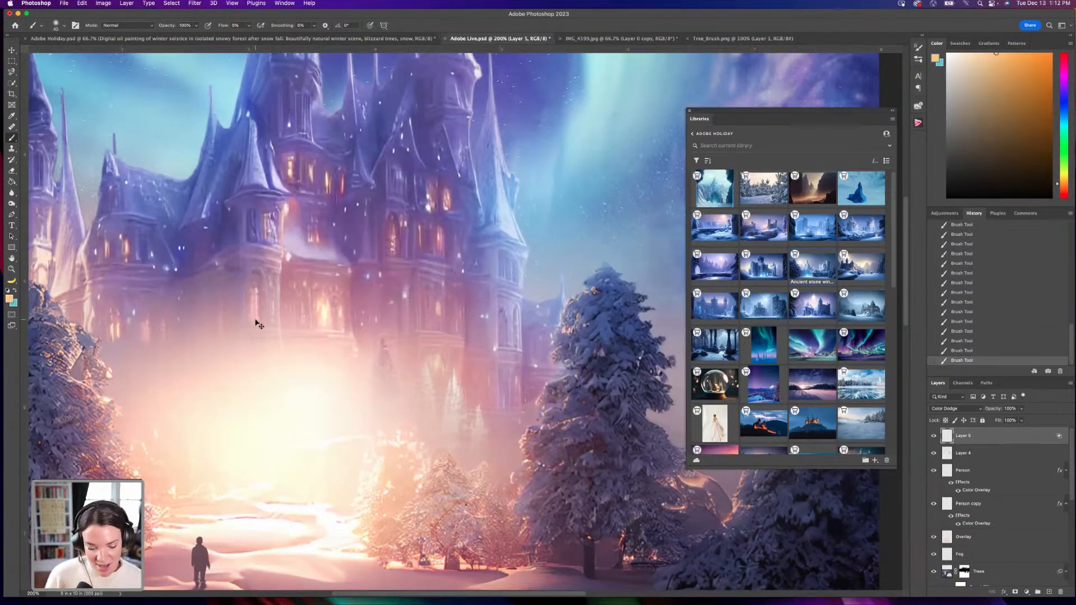
Enlarge the brush, highlight the snow ridges around the figure, compare the last stroke off and on, and continue with lower flow.
{"action": "key", "text": "super+minus"}
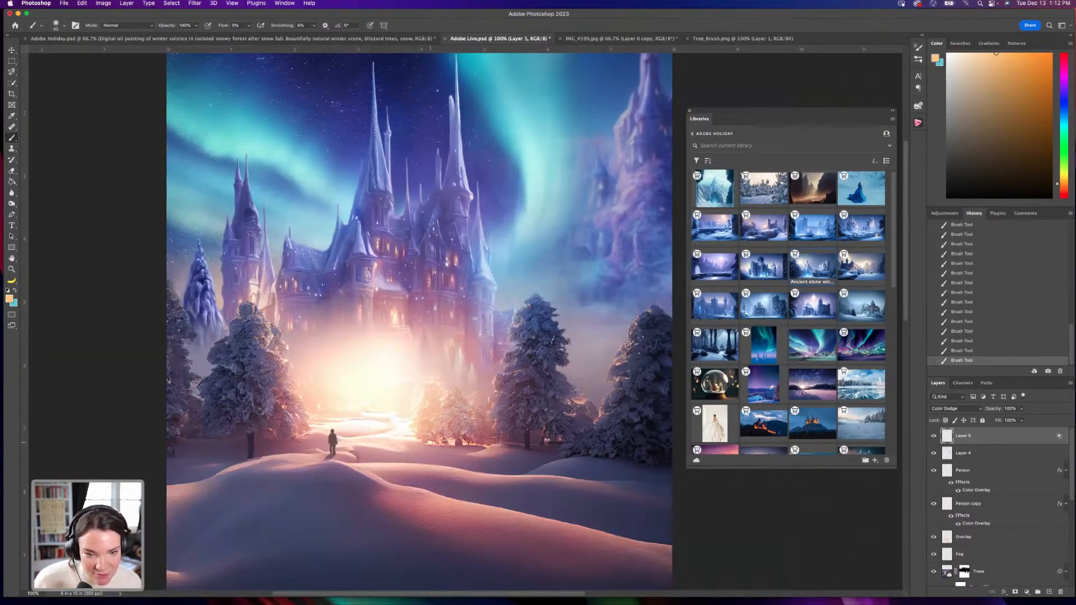
{"action": "key", "text": "bracketright"}
{"action": "key", "text": "bracketright"}
{"action": "key", "text": "bracketright"}
{"action": "key", "text": "bracketright"}
{"action": "key", "text": "bracketright"}
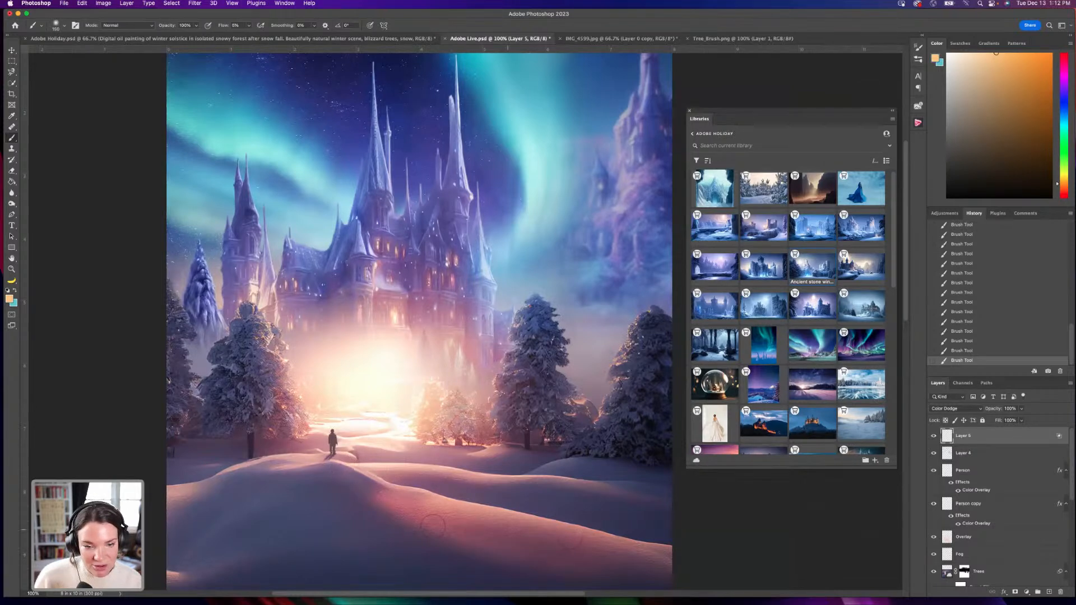
{"action": "key", "text": "super+z"}
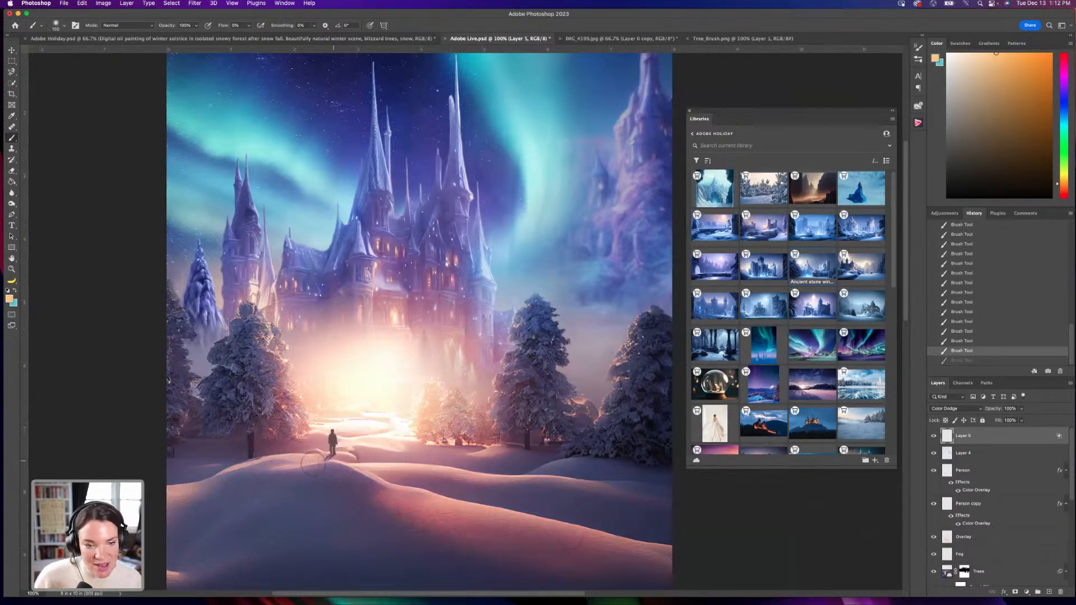
{"action": "key", "text": "super+shift+z"}
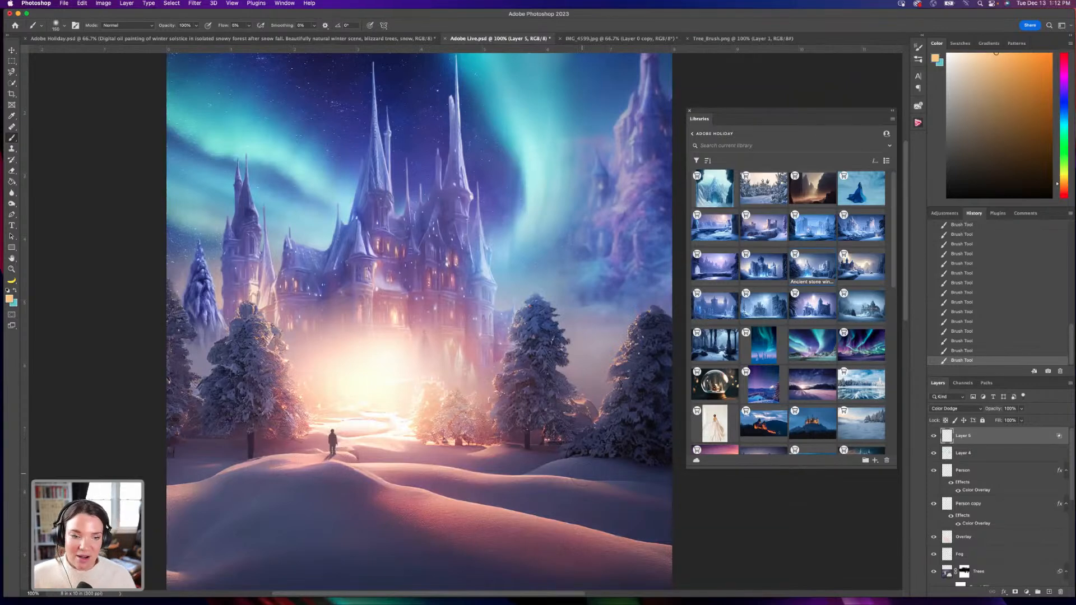
{"action": "left_click", "coordinate": [248, 27]}
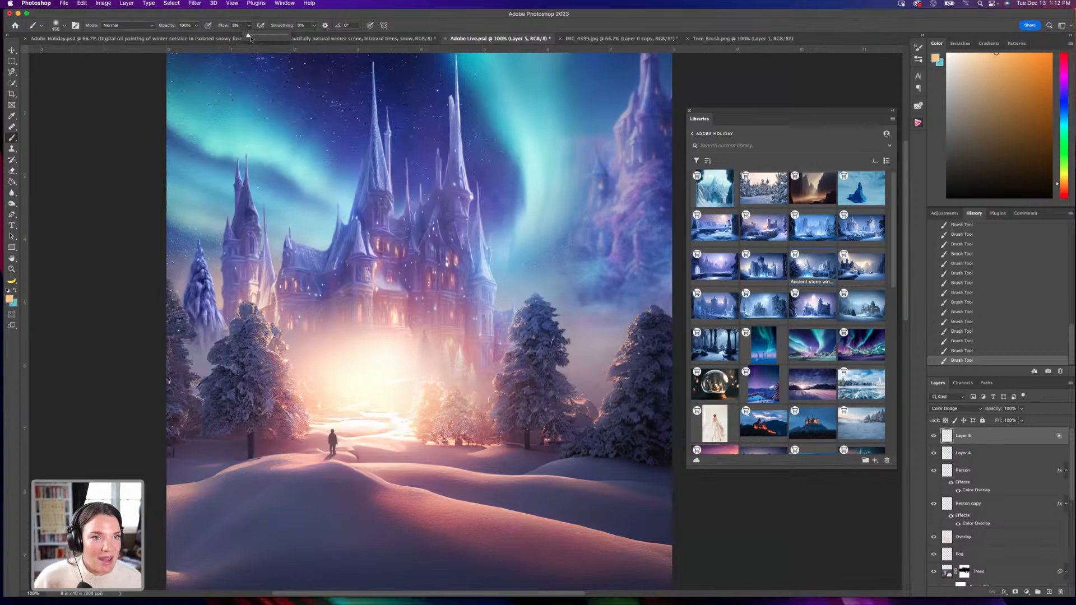
{"action": "left_click", "coordinate": [258, 467]}
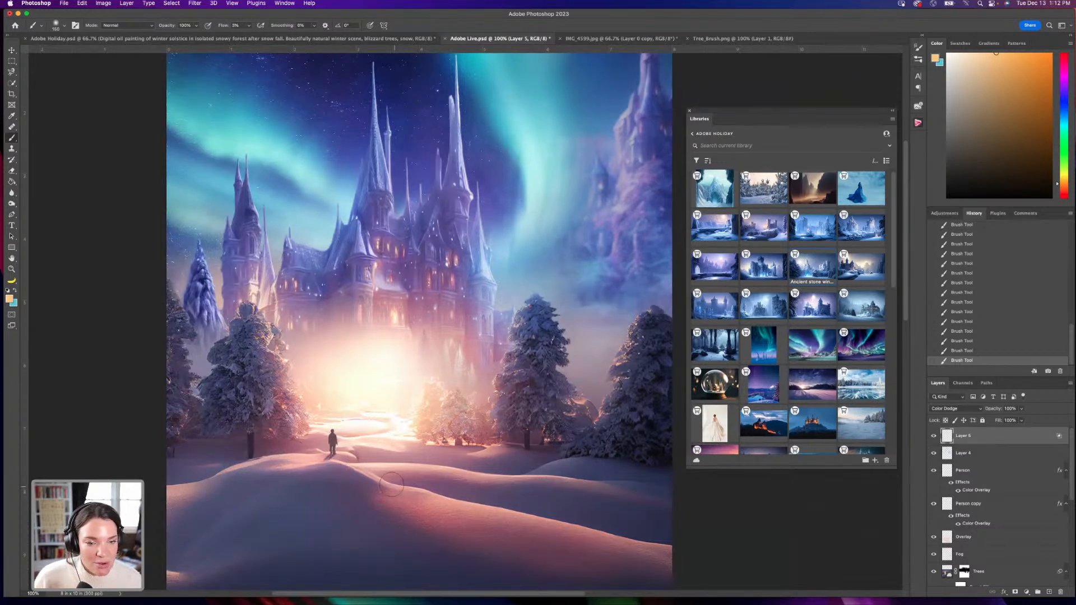
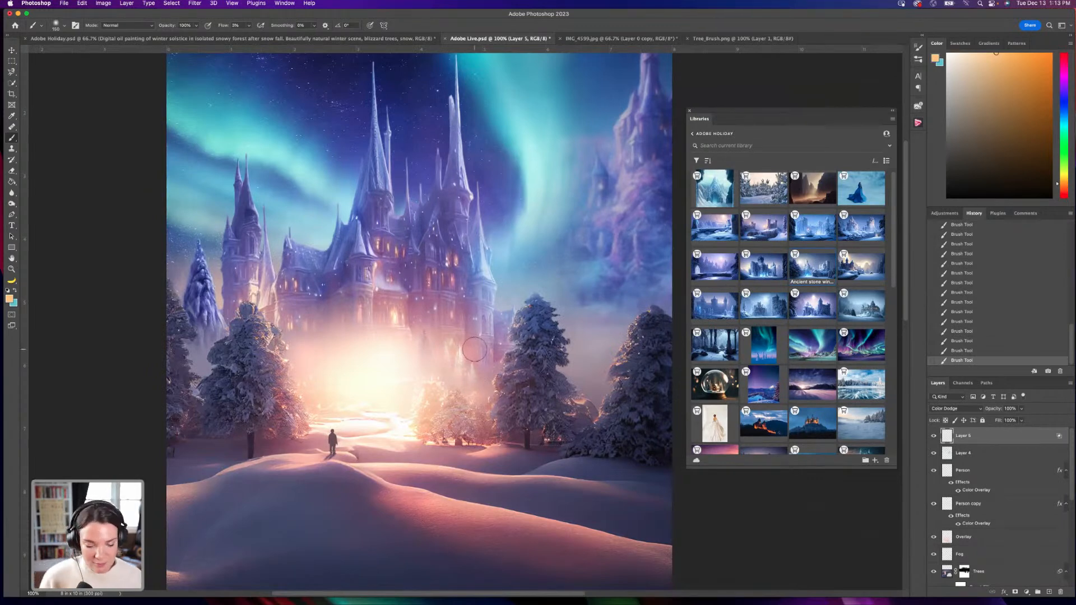
Switch to the Tree_Brush.png document, nudge the pine tree slightly upward on its canvas, and inspect it up close.
{"action": "key", "text": "super+minus"}
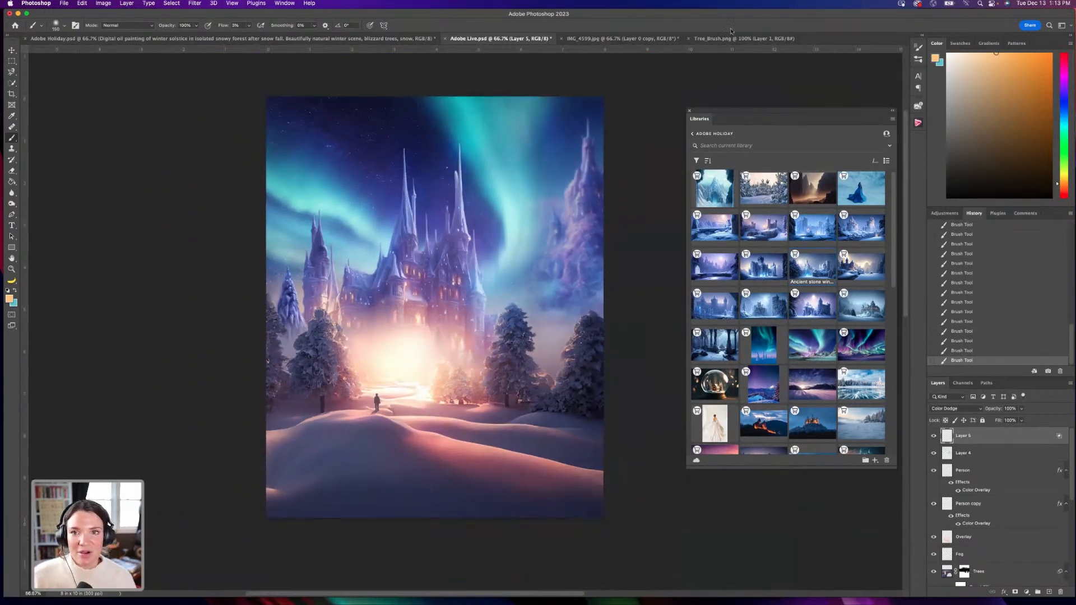
{"action": "left_click", "coordinate": [12, 50]}
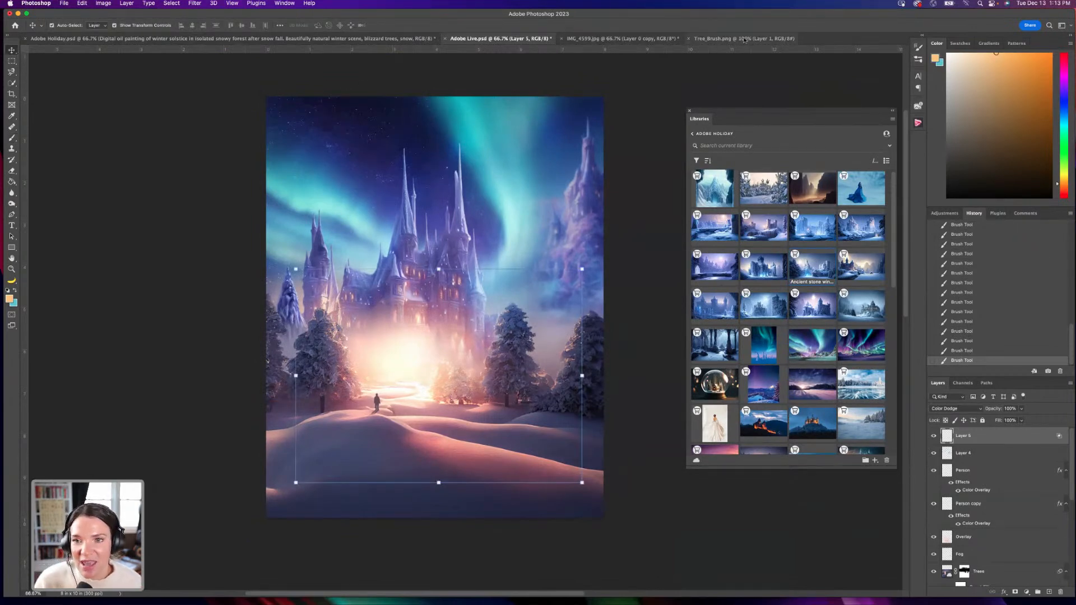
{"action": "left_click", "coordinate": [744, 39]}
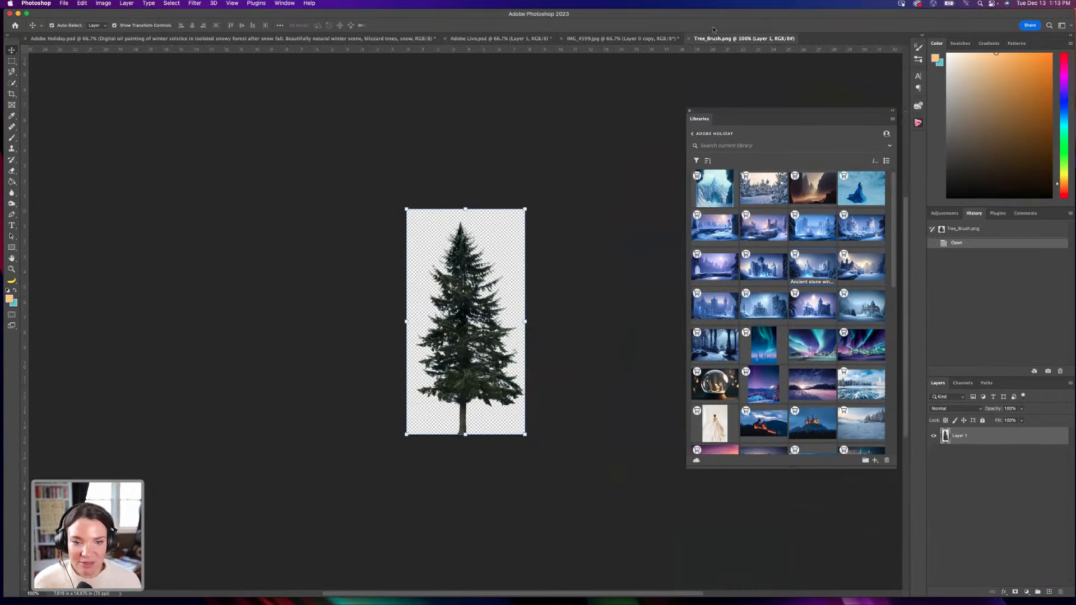
{"action": "key", "text": "super+plus"}
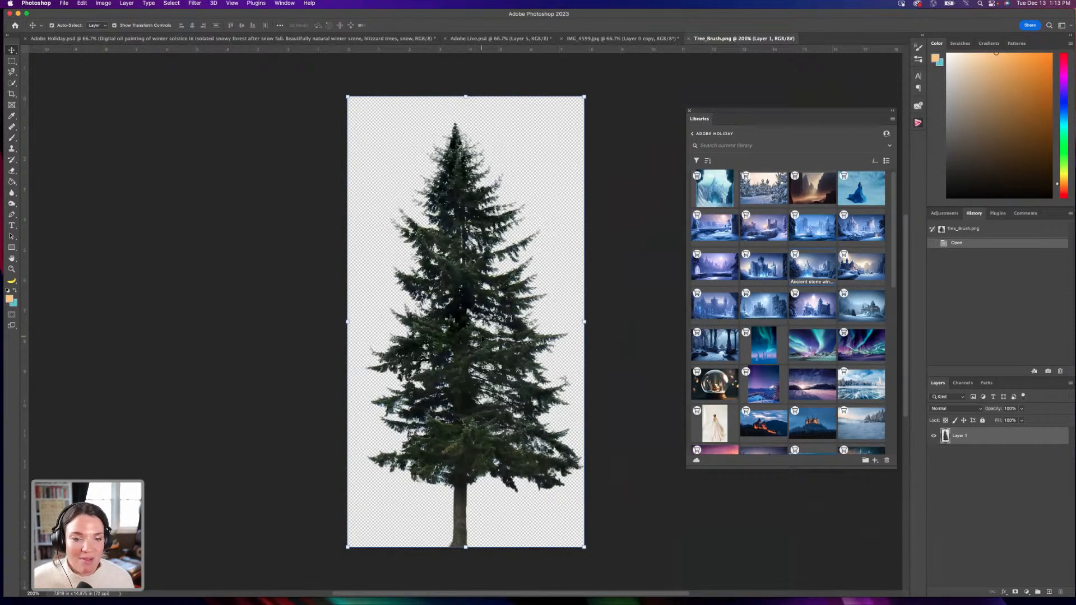
{"action": "mouse_move", "coordinate": [469, 360]}
{"action": "left_mouse_down"}
{"action": "mouse_move", "coordinate": [472, 319]}
{"action": "mouse_move", "coordinate": [455, 407]}
{"action": "mouse_move", "coordinate": [529, 399]}
{"action": "mouse_move", "coordinate": [445, 331]}
{"action": "mouse_move", "coordinate": [493, 335]}
{"action": "mouse_move", "coordinate": [465, 349]}
{"action": "left_mouse_up"}
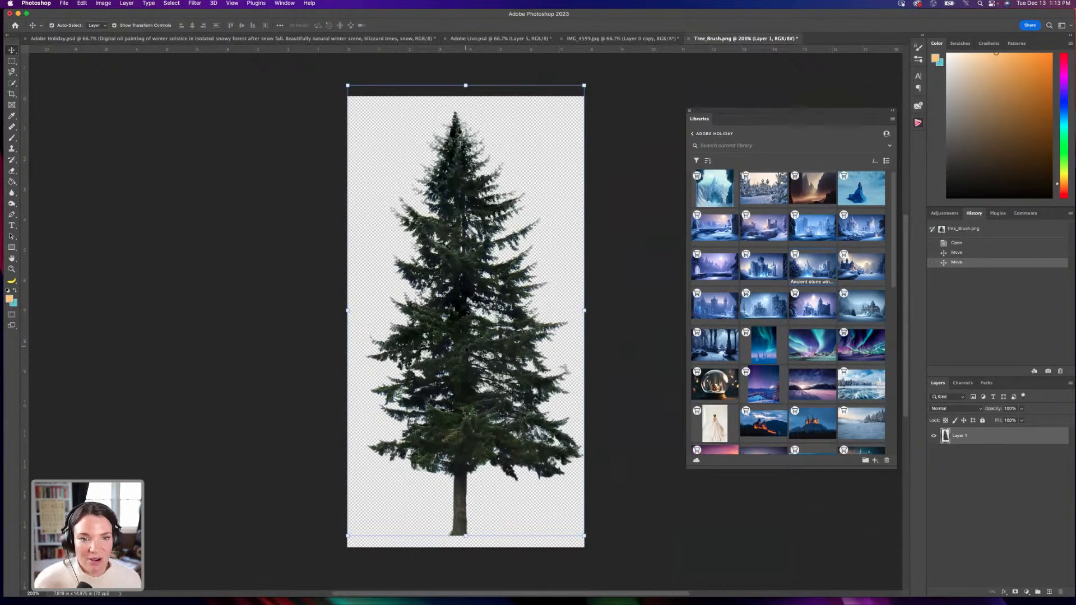
{"action": "key", "text": "super+equal"}
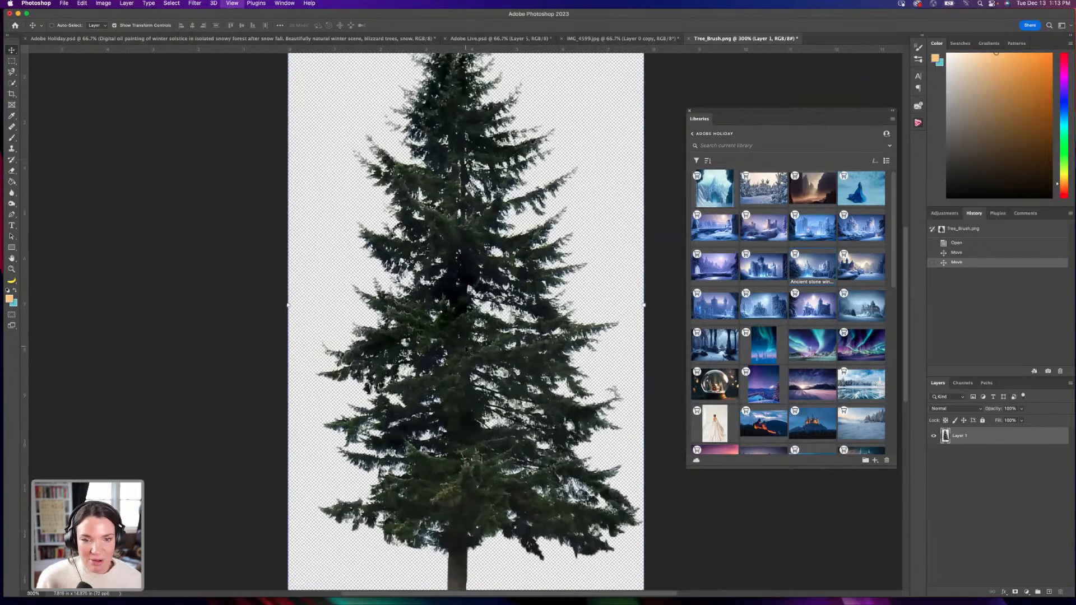
{"action": "key", "text": "super+minus"}
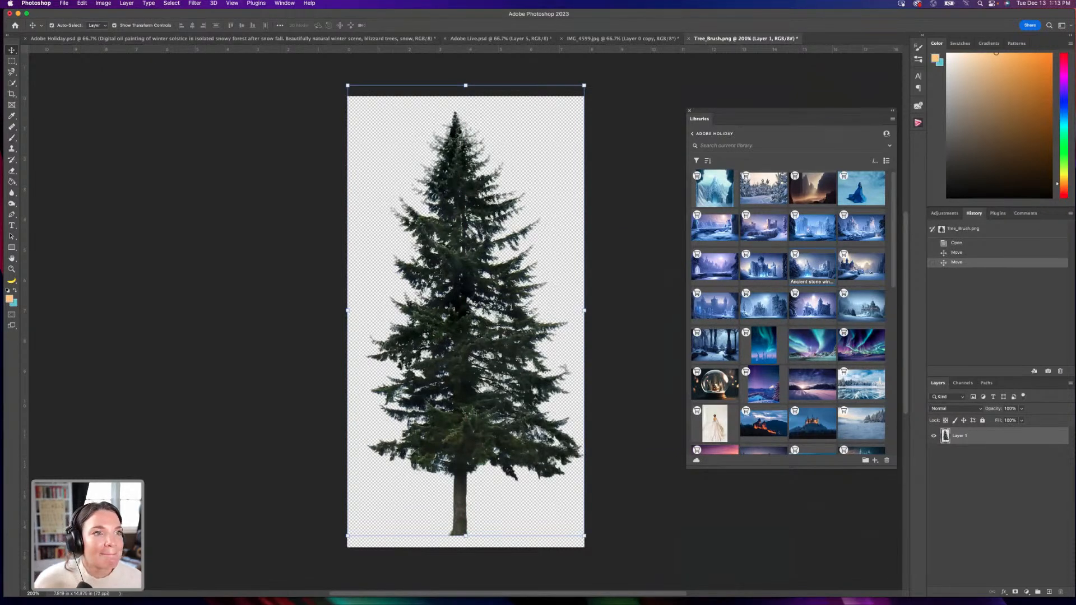
Define the cut-out pine tree as a brush preset named Tree_Brush.
{"action": "left_click", "coordinate": [82, 3]}
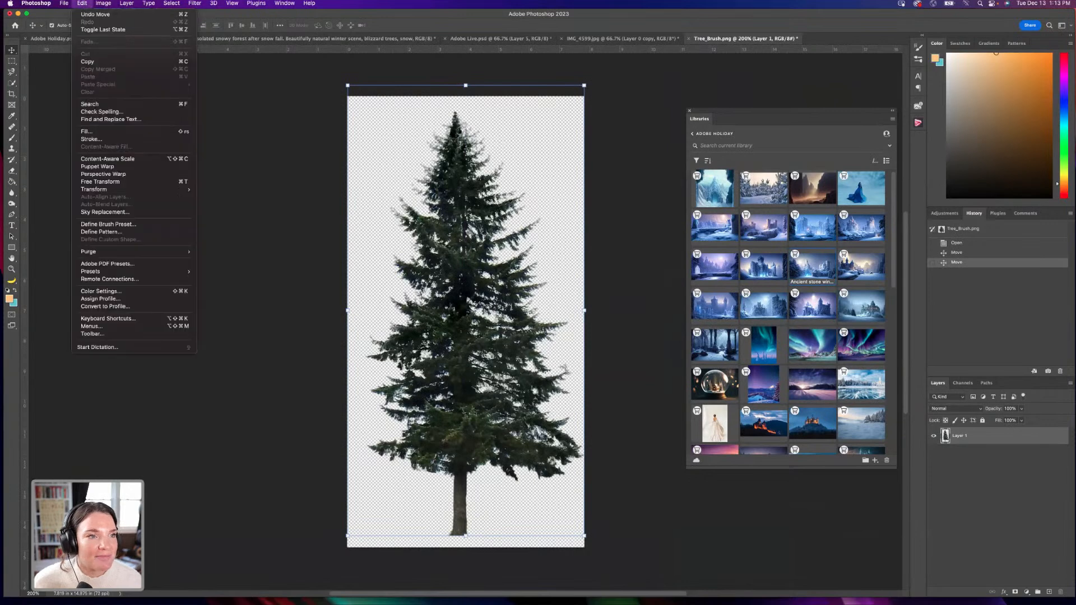
{"action": "left_click", "coordinate": [112, 225]}
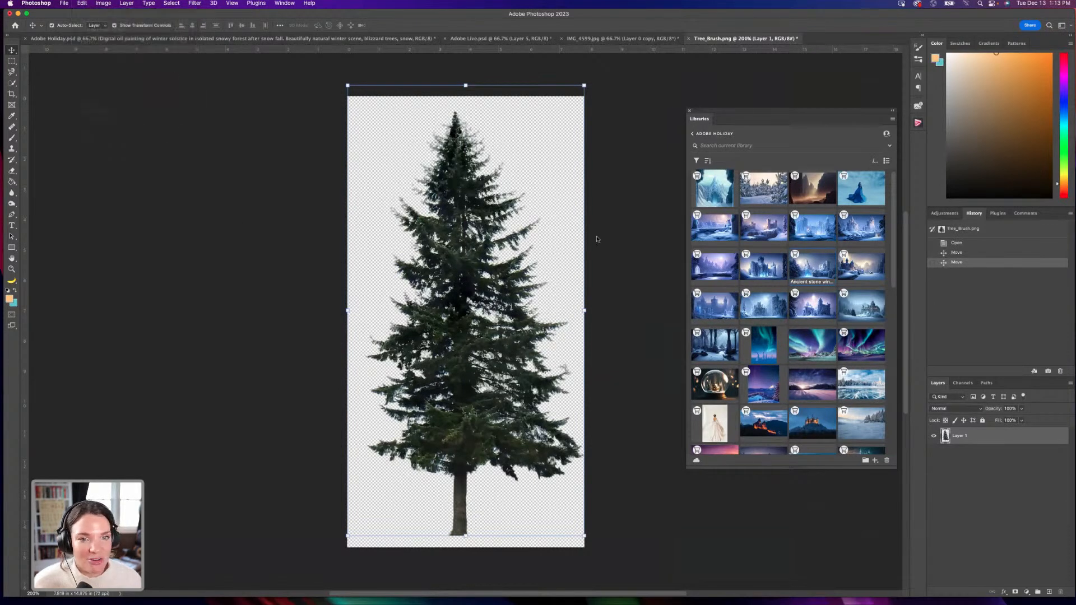
{"action": "left_click", "coordinate": [331, 232]}
{"action": "key", "text": "Delete"}
{"action": "key", "text": "Delete"}
{"action": "key", "text": "Delete"}
{"action": "key", "text": "Delete"}
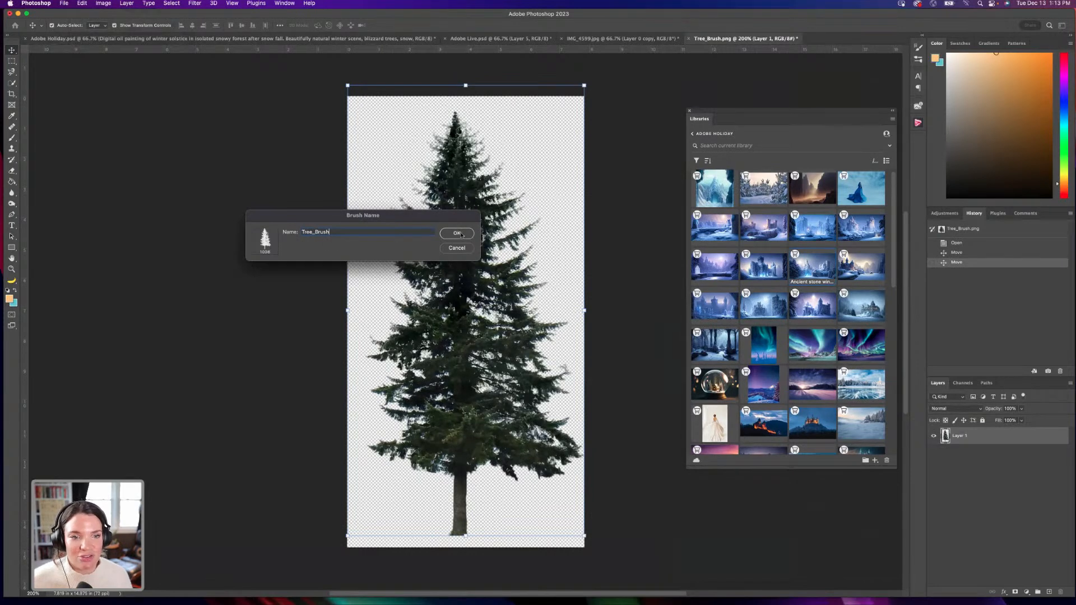
{"action": "left_click", "coordinate": [458, 233]}
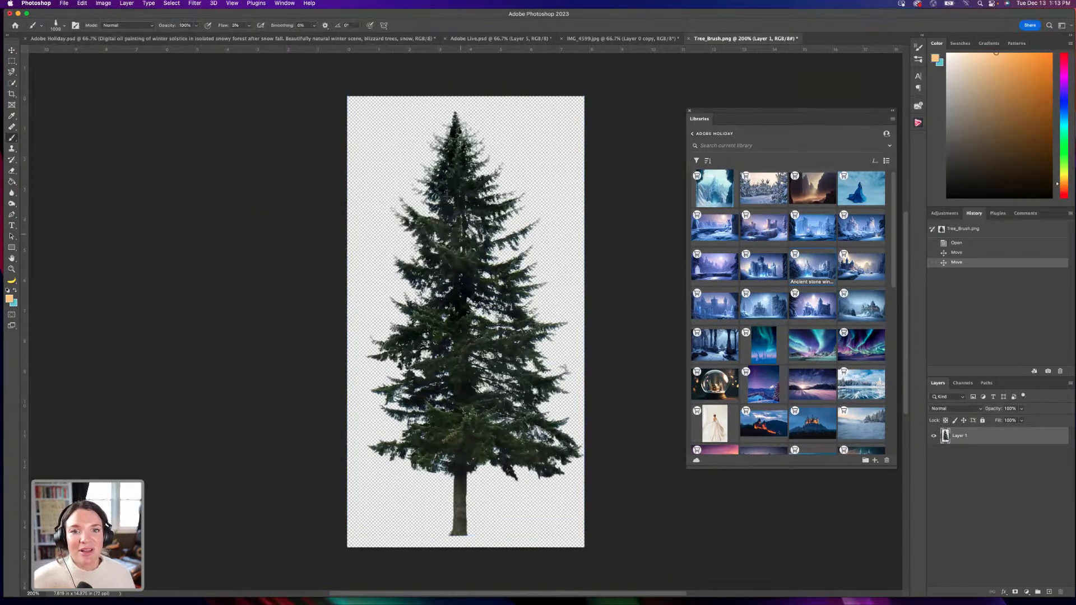
Look over the Adobe Holiday.psd reference, return to Adobe Live.psd, and add a new layer above the Color Dodge layer.
{"action": "left_click", "coordinate": [196, 39]}
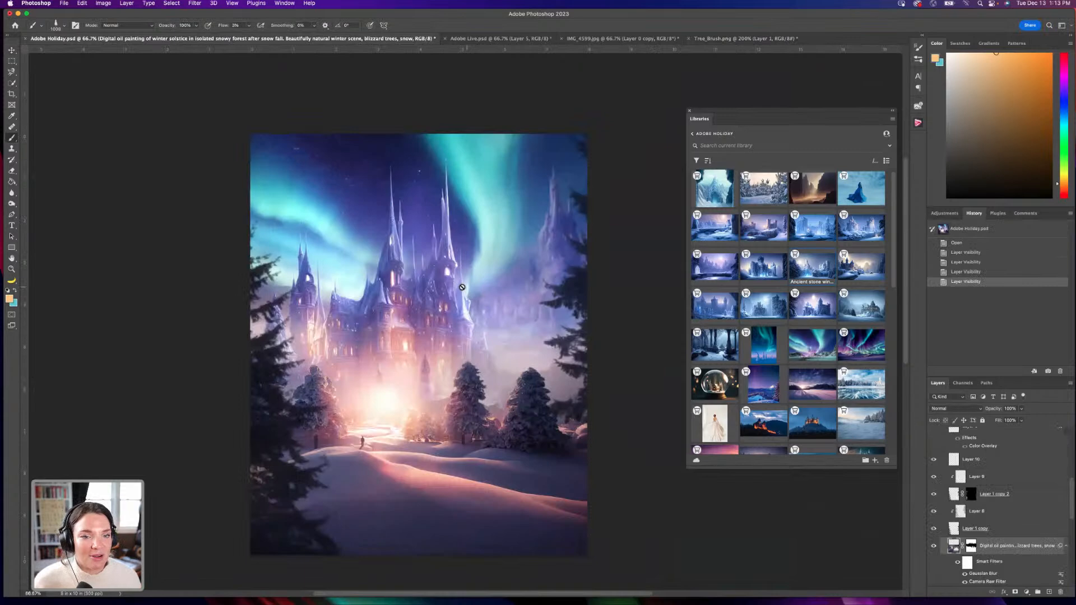
{"action": "scroll", "coordinate": [989, 491], "scroll_direction": "up", "scroll_amount": 5}
{"action": "scroll", "coordinate": [548, 168], "scroll_direction": "up", "scroll_amount": 10}
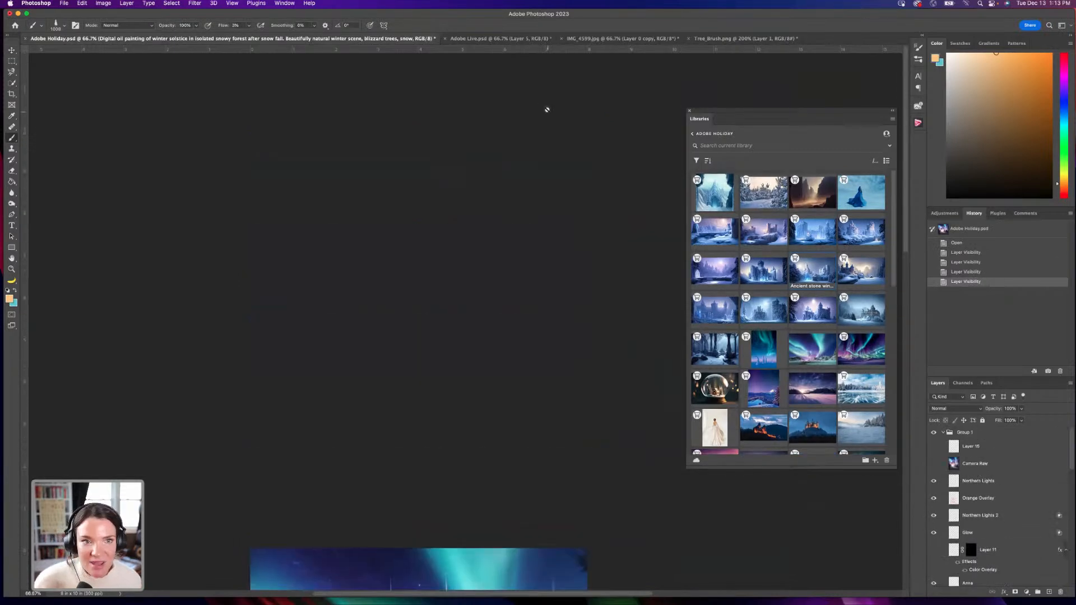
{"action": "left_click", "coordinate": [514, 39]}
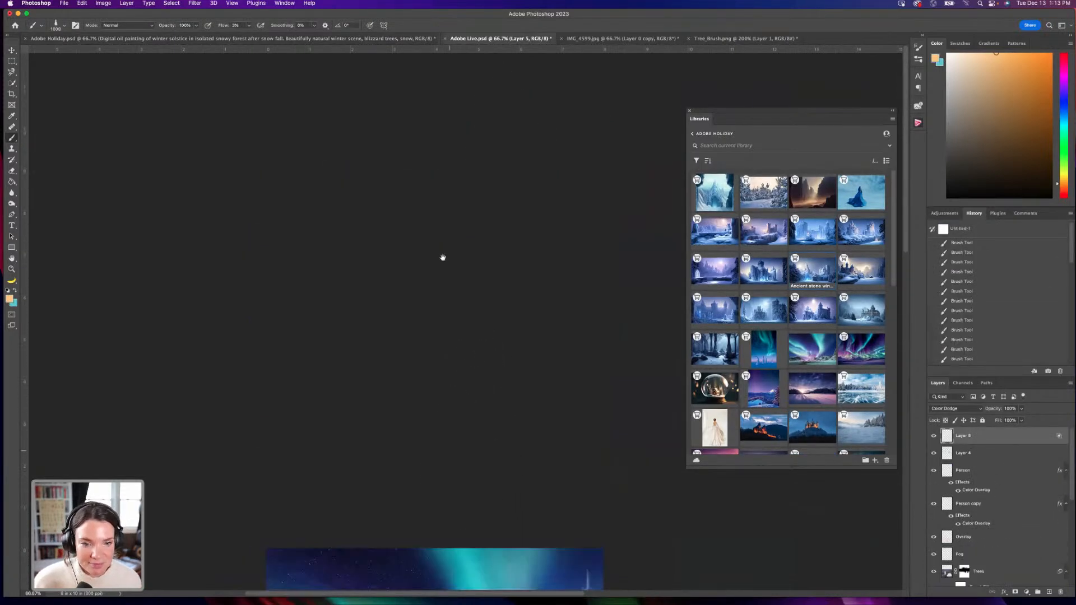
{"action": "mouse_move", "coordinate": [416, 247]}
{"action": "left_mouse_down"}
{"action": "mouse_move", "coordinate": [430, 165]}
{"action": "mouse_move", "coordinate": [452, 180]}
{"action": "left_mouse_up"}
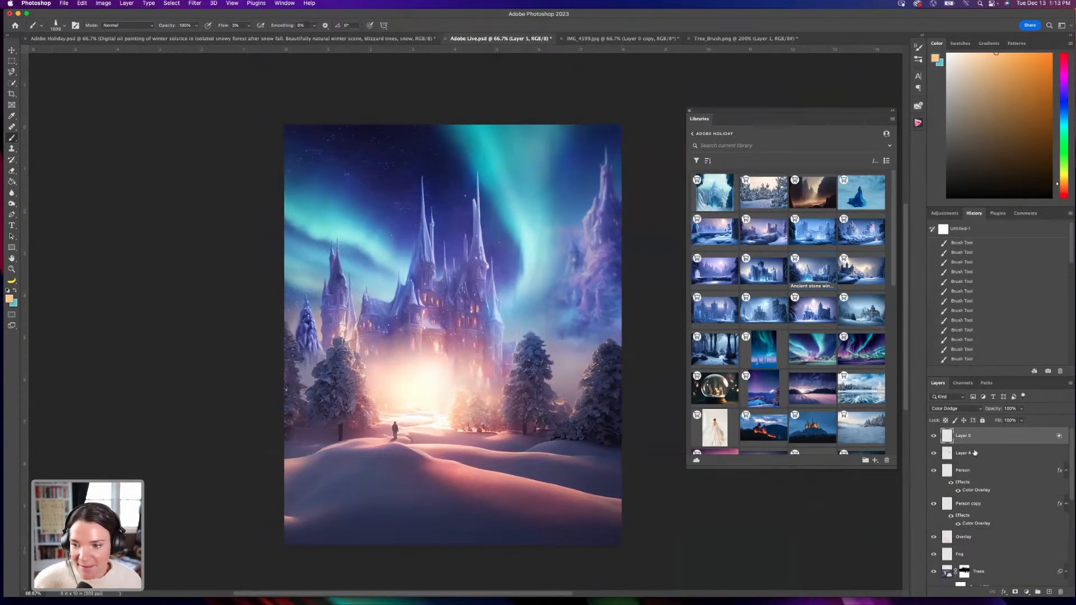
{"action": "left_click", "coordinate": [1049, 592]}
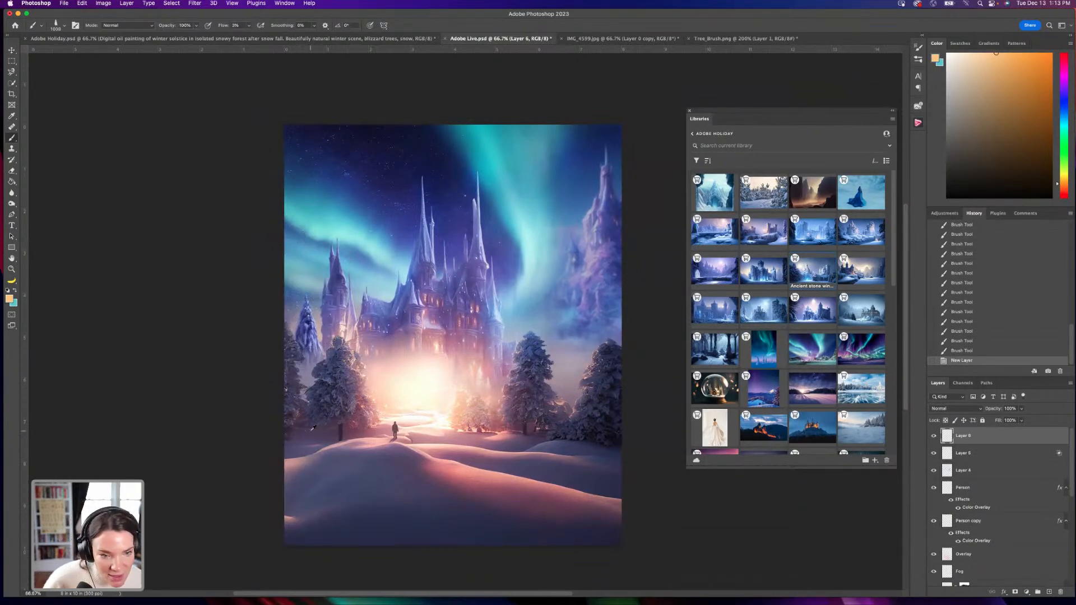
Sample a dark purple near the left snowy tree's trunk and enlarge the tree brush to roughly the height of the canvas.
{"action": "left_click", "coordinate": [345, 424], "text": "alt"}
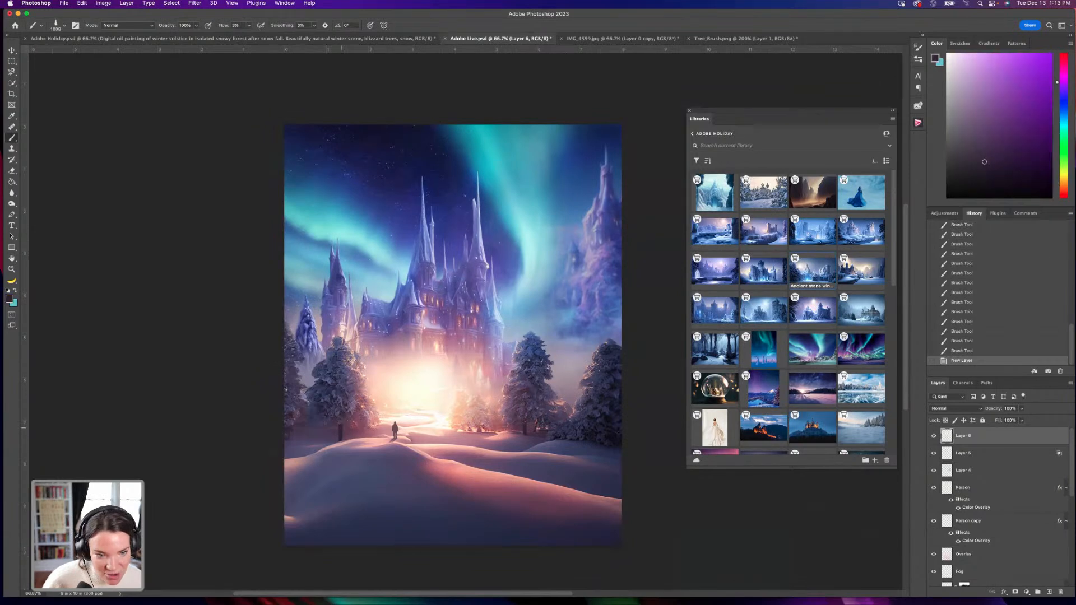
{"action": "key", "text": "bracketright"}
{"action": "key", "text": "bracketright"}
{"action": "key", "text": "bracketright"}
{"action": "key", "text": "bracketright"}
{"action": "key", "text": "bracketright"}
{"action": "key", "text": "bracketright"}
{"action": "key", "text": "bracketright"}
{"action": "key", "text": "bracketright"}
{"action": "key", "text": "bracketright"}
{"action": "key", "text": "bracketright"}
{"action": "key", "text": "bracketright"}
{"action": "key", "text": "bracketright"}
{"action": "key", "text": "bracketright"}
{"action": "key", "text": "bracketright"}
{"action": "key", "text": "bracketright"}
{"action": "key", "text": "bracketright"}
{"action": "key", "text": "bracketright"}
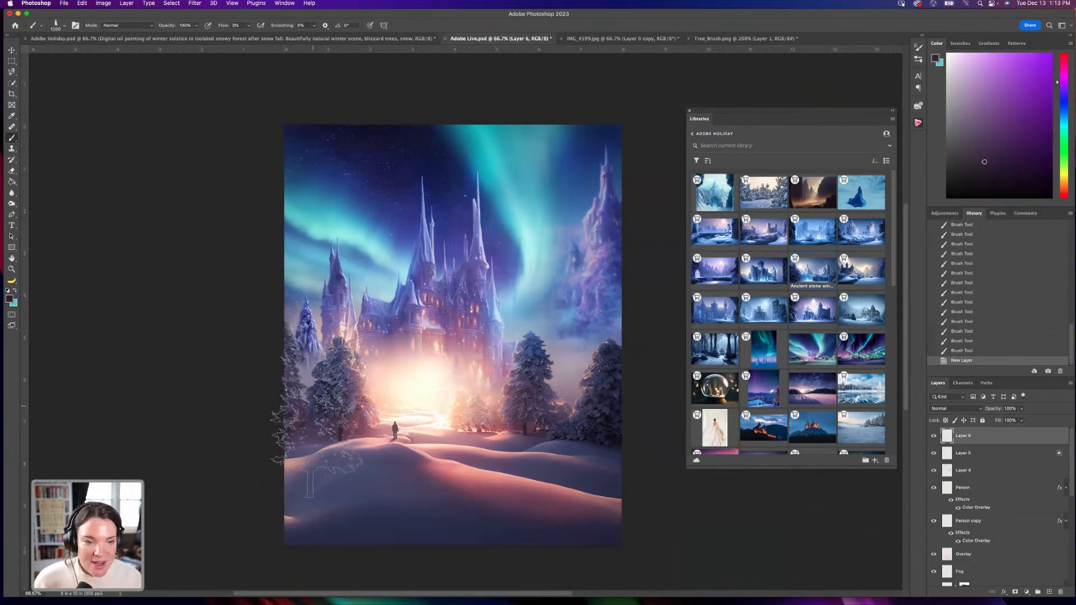
{"action": "key", "text": "bracketright"}
{"action": "key", "text": "bracketright"}
{"action": "key", "text": "bracketright"}
{"action": "key", "text": "bracketright"}
{"action": "key", "text": "bracketright"}
{"action": "key", "text": "bracketright"}
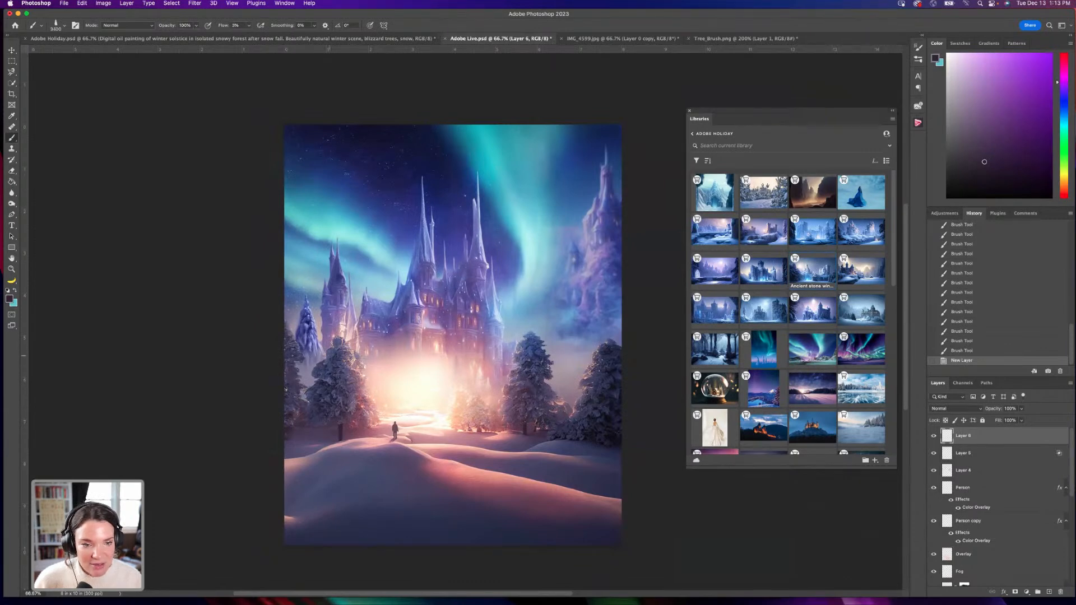
{"action": "key", "text": "bracketleft"}
{"action": "key", "text": "bracketleft"}
{"action": "key", "text": "bracketleft"}
{"action": "key", "text": "bracketleft"}
{"action": "key", "text": "bracketleft"}
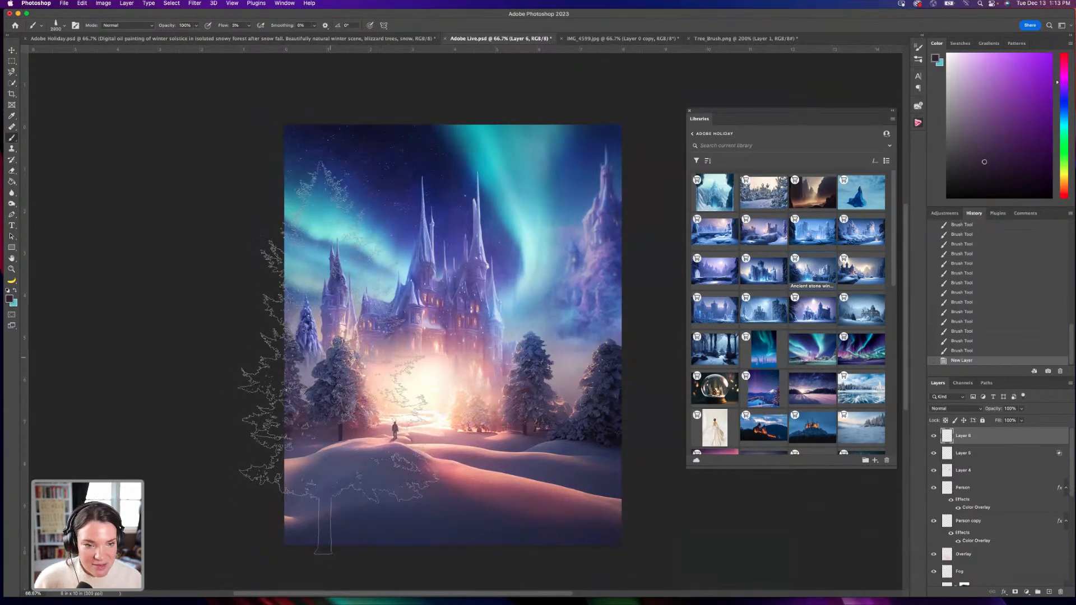
{"action": "key", "text": "bracketright"}
{"action": "key", "text": "bracketright"}
{"action": "key", "text": "bracketright"}
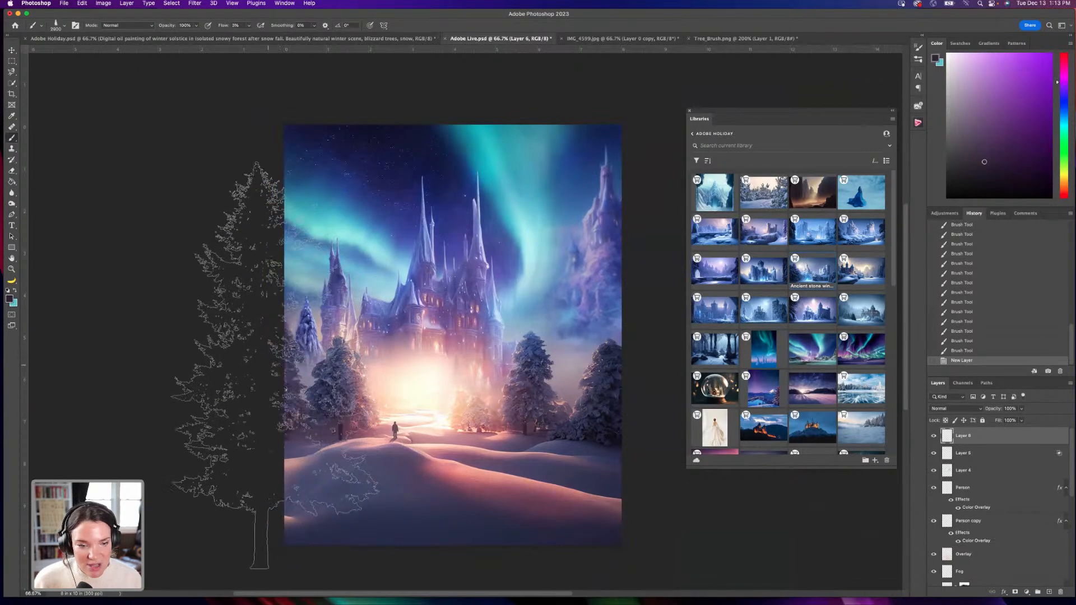
{"action": "key", "text": "bracketleft"}
Make trial tree stamps at the canvas's left edge, undoing each, and raise the brush flow to 100% between them.
{"action": "left_click", "coordinate": [284, 346]}
{"action": "key", "text": "super+z"}
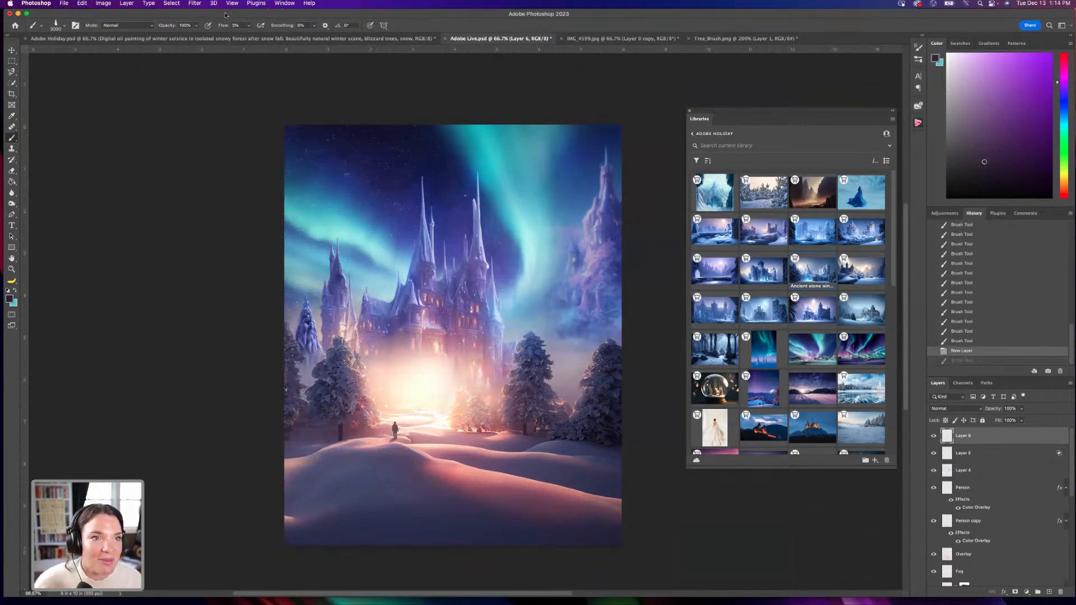
{"action": "left_click_drag", "start_coordinate": [247, 37], "coordinate": [280, 40]}
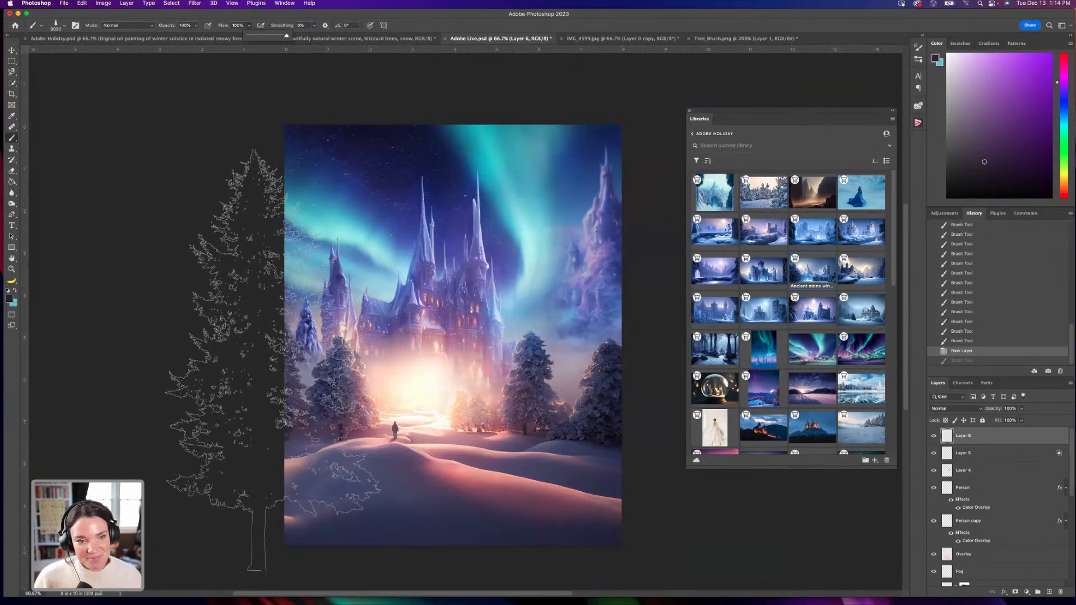
{"action": "left_click", "coordinate": [273, 360]}
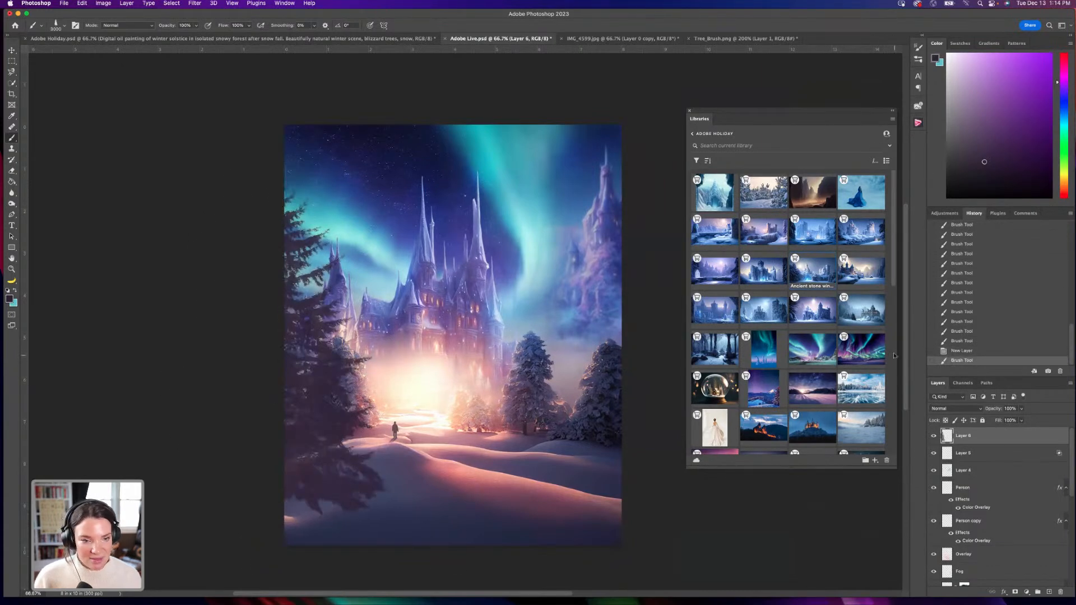
{"action": "key", "text": "super+z"}
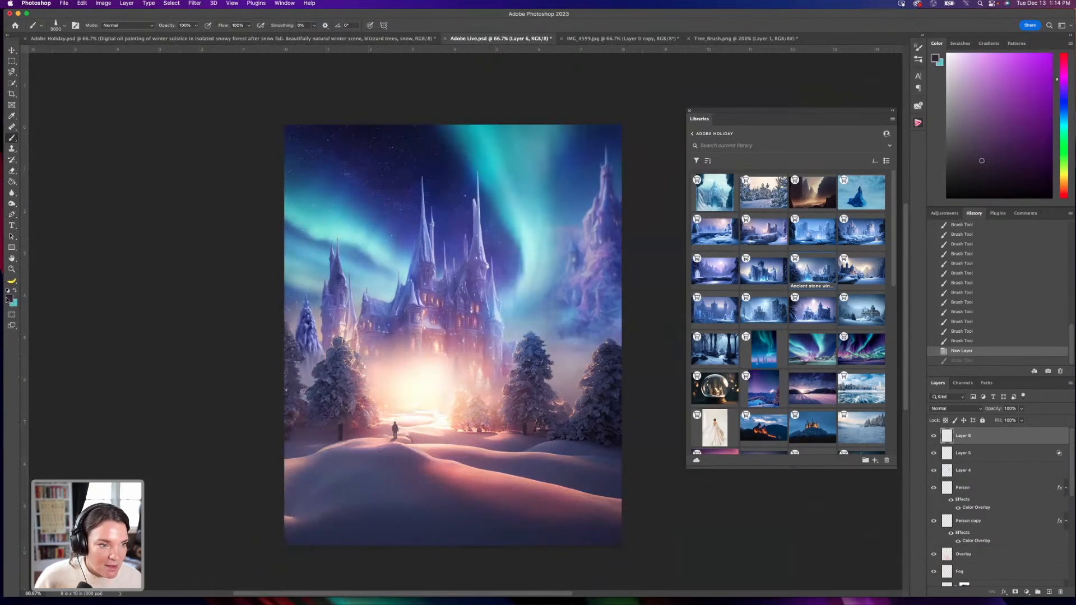
Darken the foreground color to RGB 38, 25, 42 and stamp a foreground pine at both the left and right edges of the image.
{"action": "left_click", "coordinate": [9, 298]}
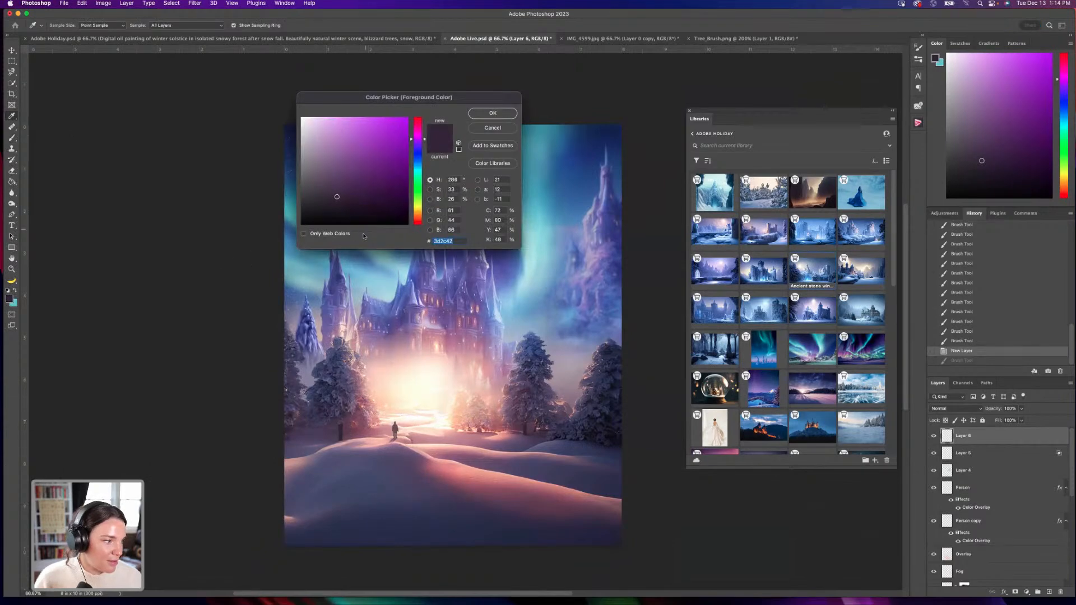
{"action": "left_click", "coordinate": [350, 208]}
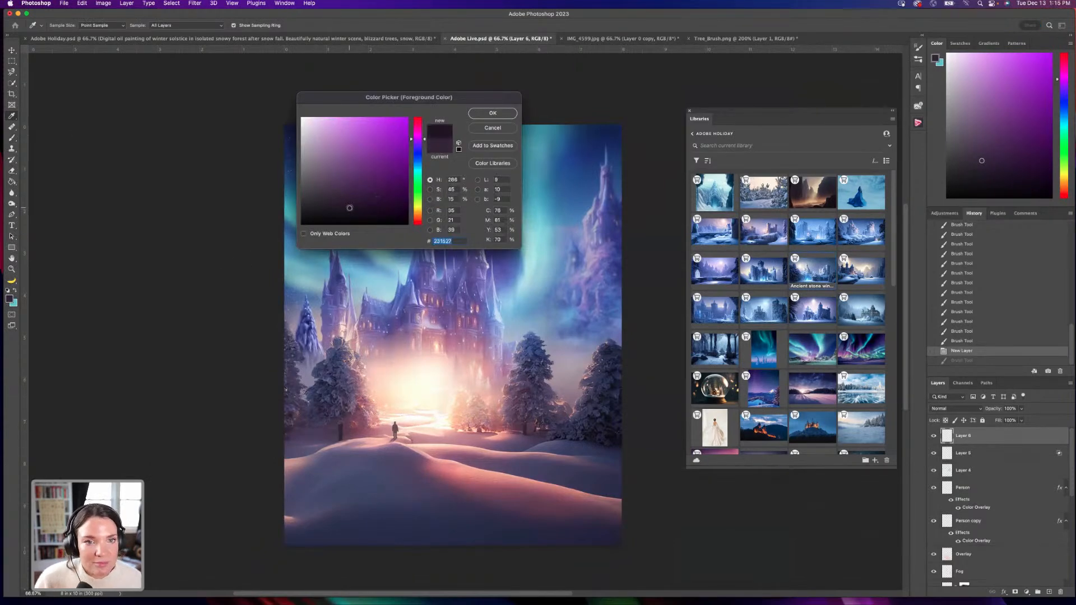
{"action": "left_click_drag", "start_coordinate": [350, 208], "coordinate": [348, 208]}
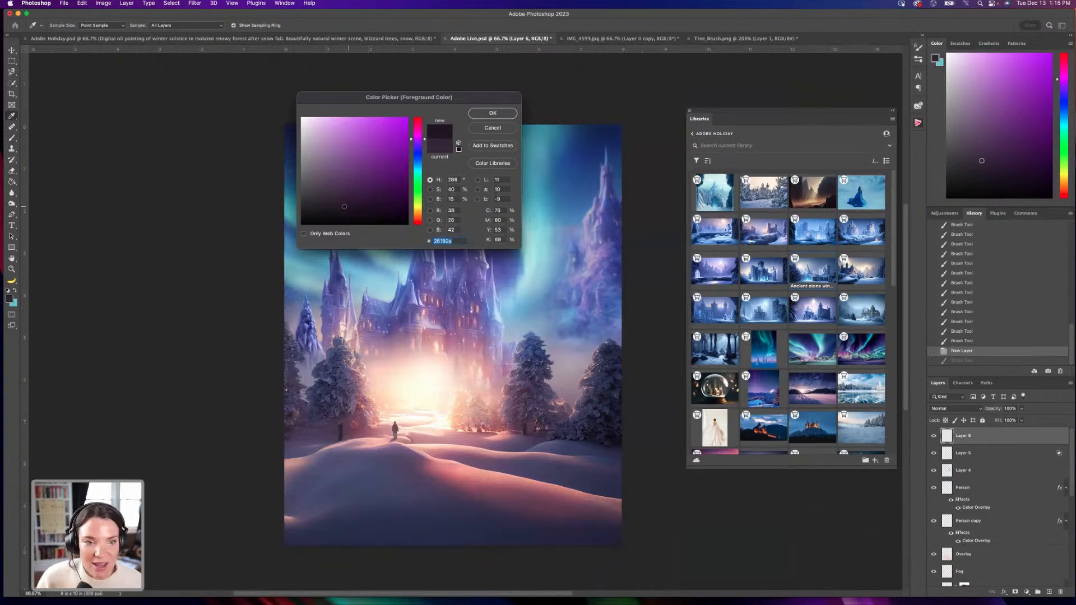
{"action": "key", "text": "Return"}
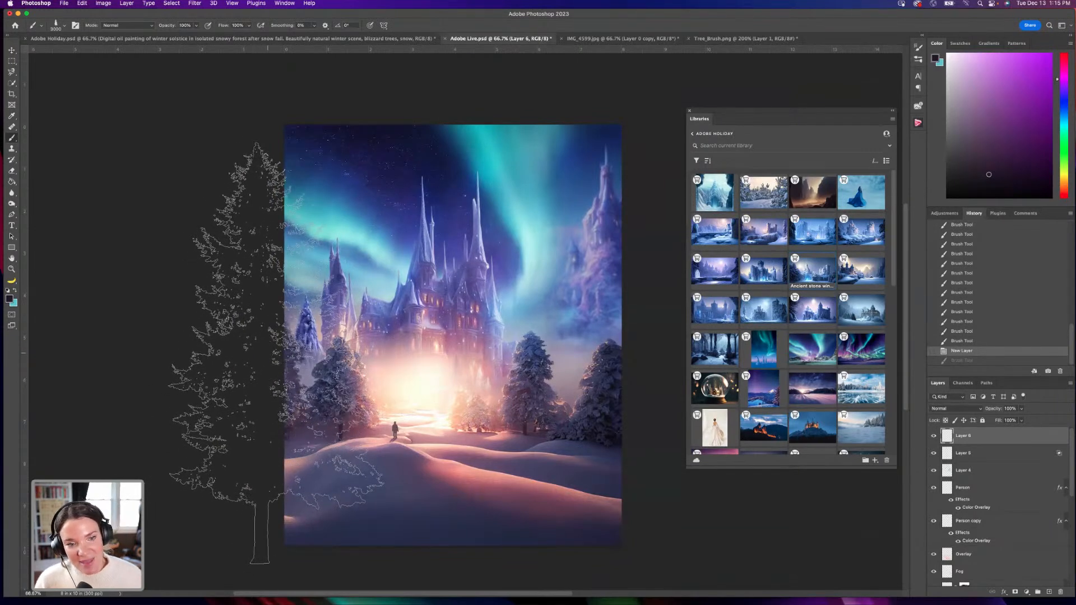
{"action": "left_click", "coordinate": [277, 353]}
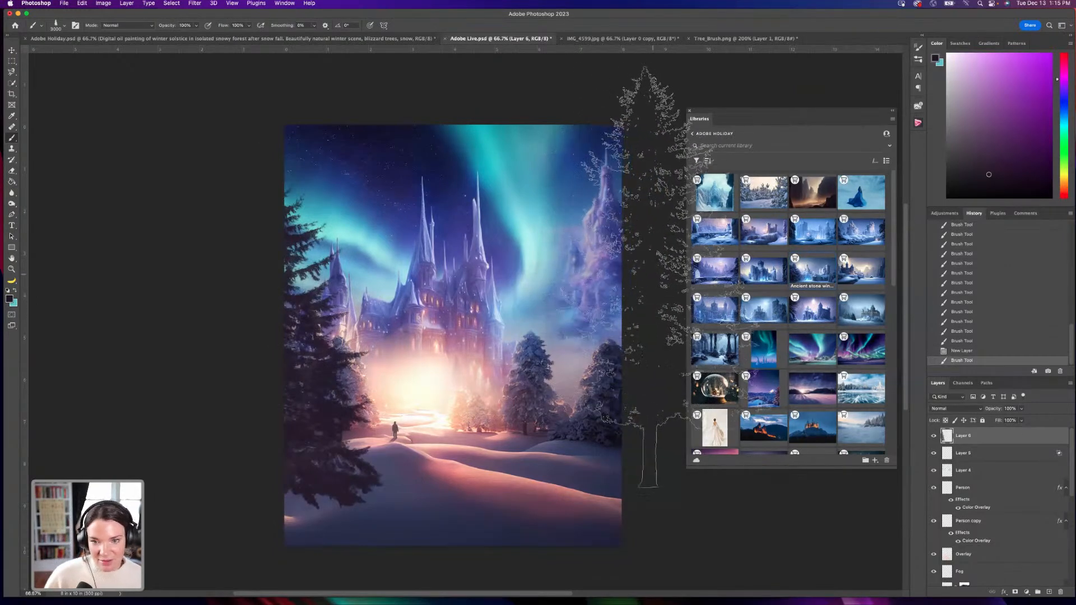
{"action": "left_click", "coordinate": [656, 320]}
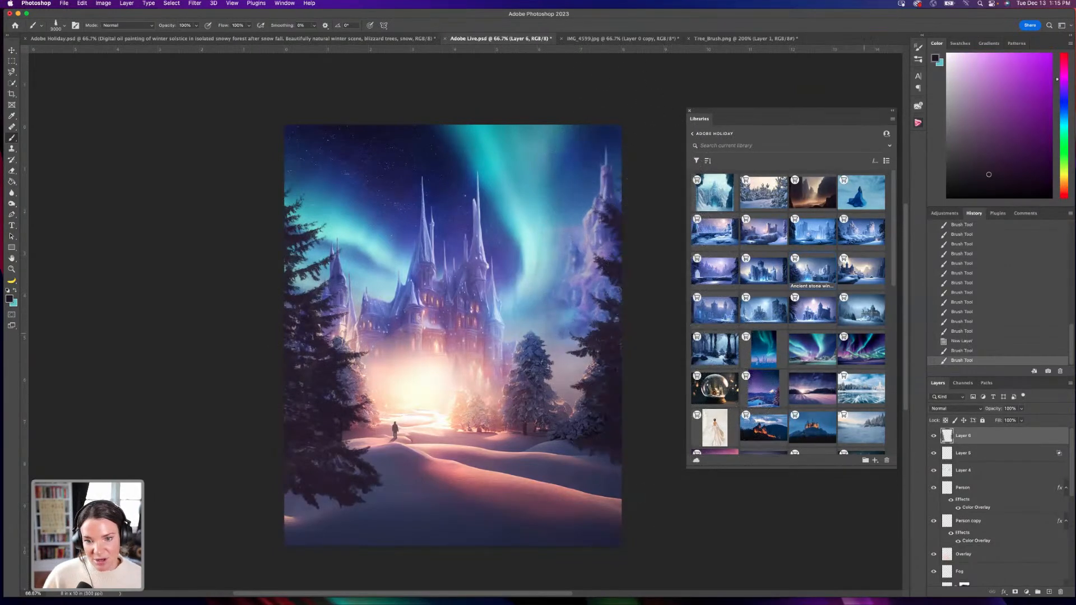
Compare the stamped foreground trees with those in Adobe Holiday.psd, and return to Adobe Live.psd with the Move tool active.
{"action": "left_click", "coordinate": [160, 39]}
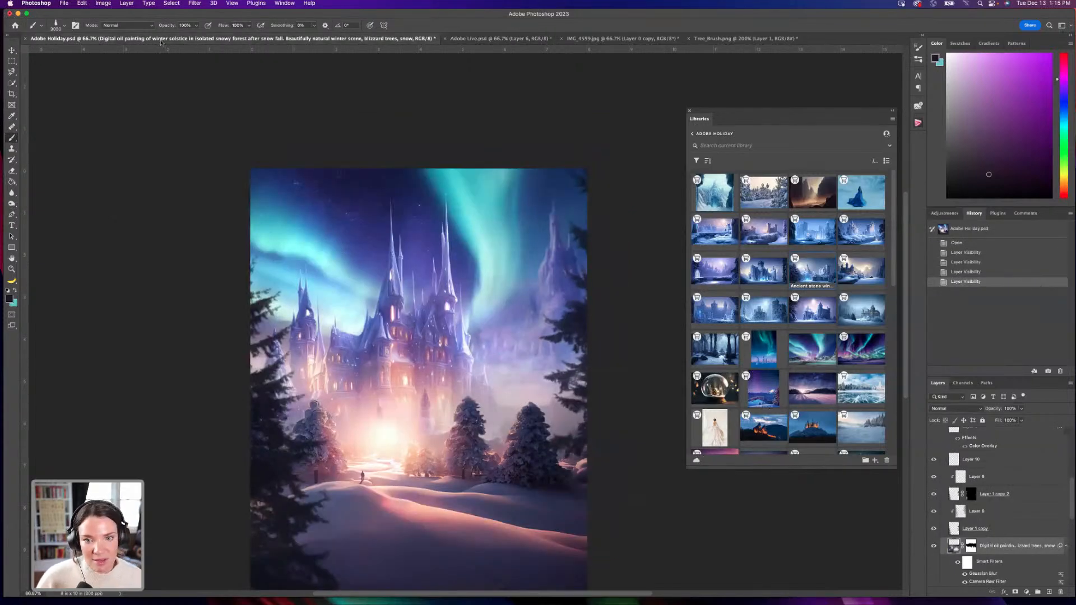
{"action": "scroll", "coordinate": [389, 241], "scroll_direction": "down", "scroll_amount": 3}
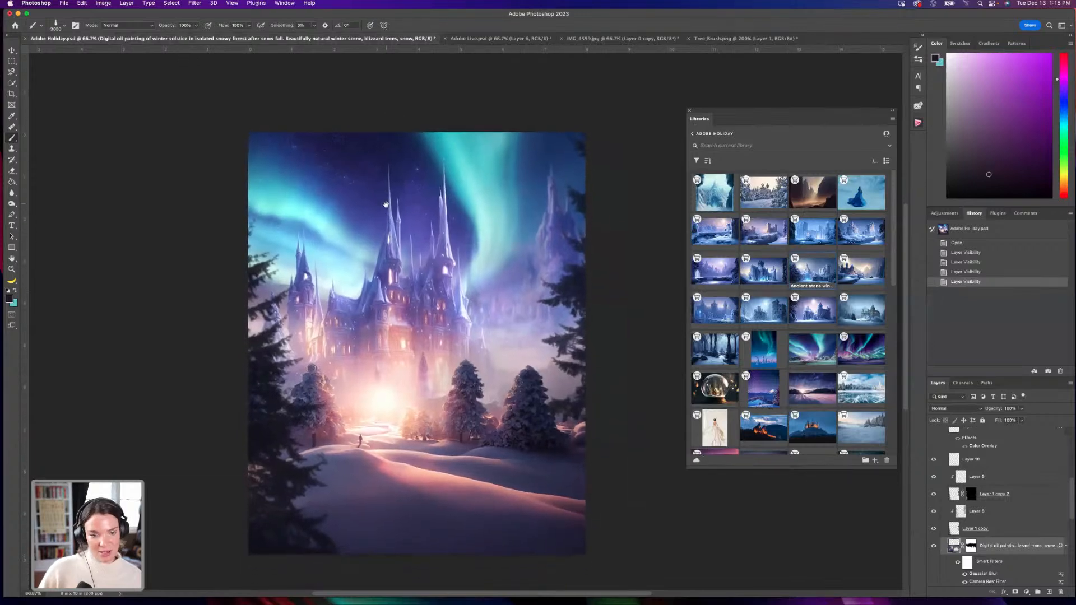
{"action": "left_click", "coordinate": [507, 41]}
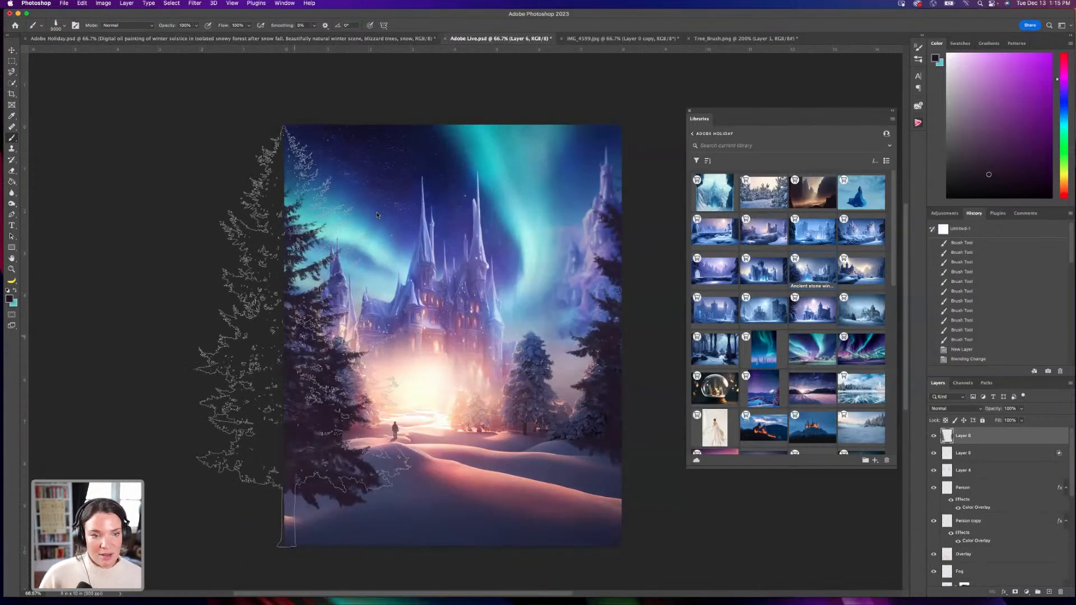
{"action": "key", "text": "v"}
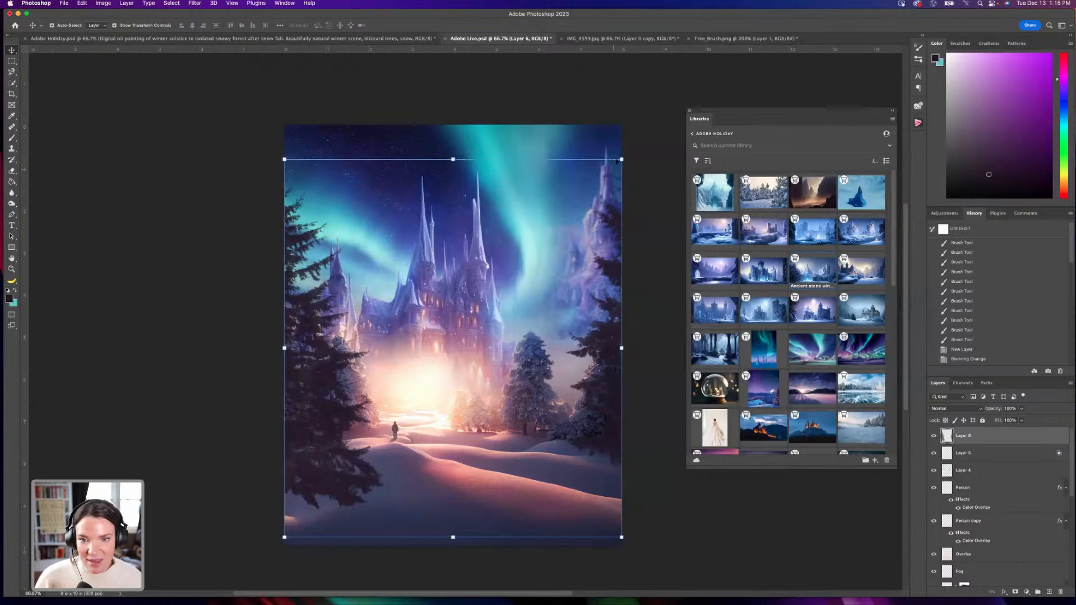
Enlarge the dark foreground trees layer to about 112% so it extends past the canvas sides, and stretch it slightly taller.
{"action": "left_click_drag", "start_coordinate": [622, 159], "coordinate": [661, 115]}
{"action": "left_click_drag", "start_coordinate": [335, 398], "coordinate": [317, 426]}
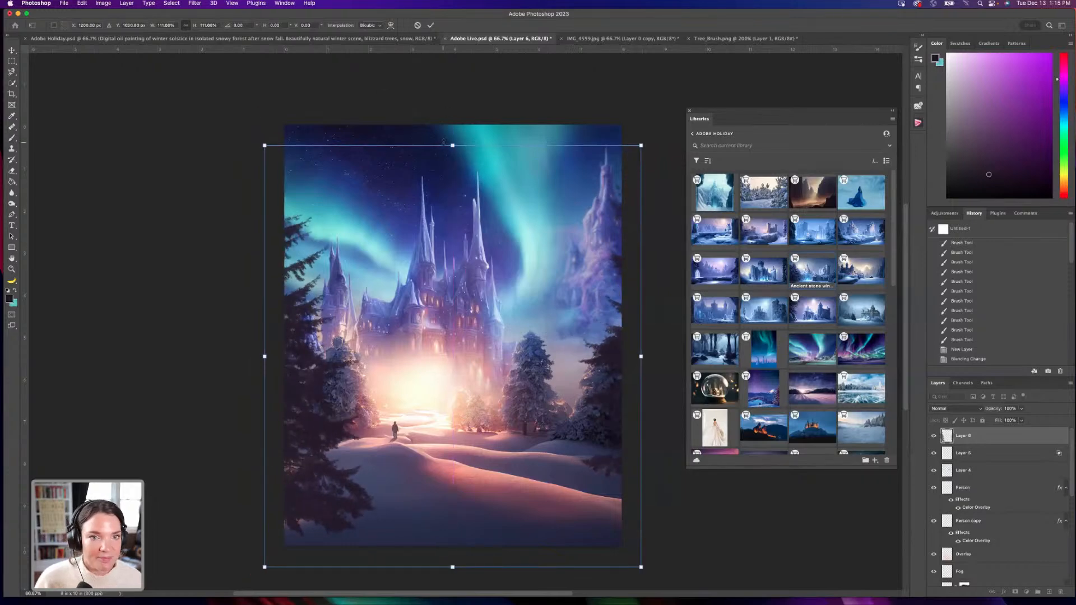
{"action": "left_click_drag", "start_coordinate": [453, 145], "coordinate": [452, 131]}
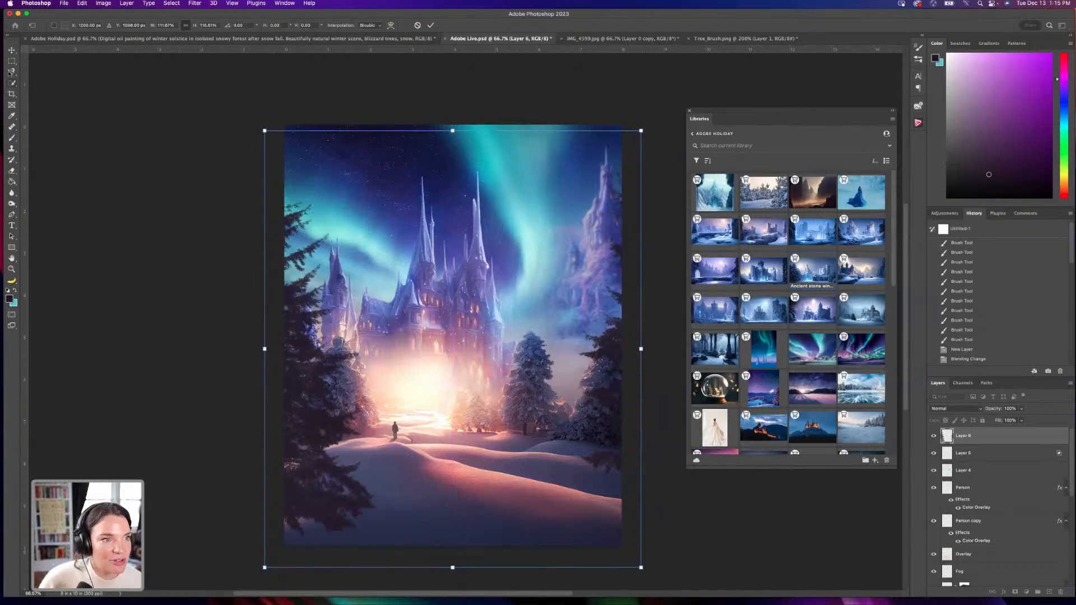
Select the right foreground tree with the Rectangular Marquee and delete all of it from Layer 6, keeping only the left tree.
{"action": "left_click", "coordinate": [11, 62]}
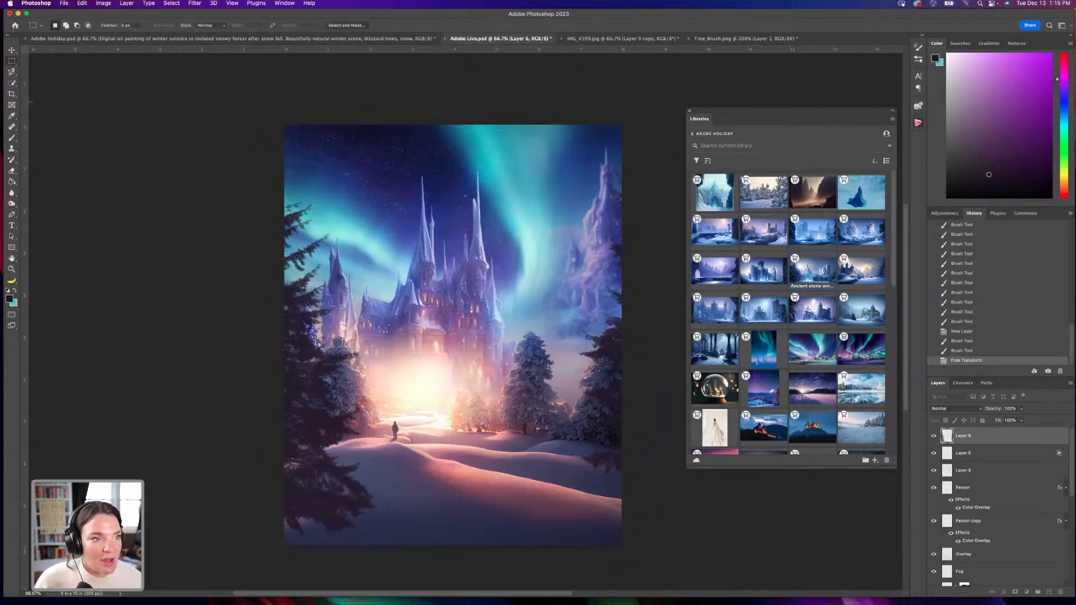
{"action": "mouse_move", "coordinate": [584, 147]}
{"action": "left_mouse_down"}
{"action": "mouse_move", "coordinate": [697, 477]}
{"action": "mouse_move", "coordinate": [706, 557]}
{"action": "left_mouse_up"}
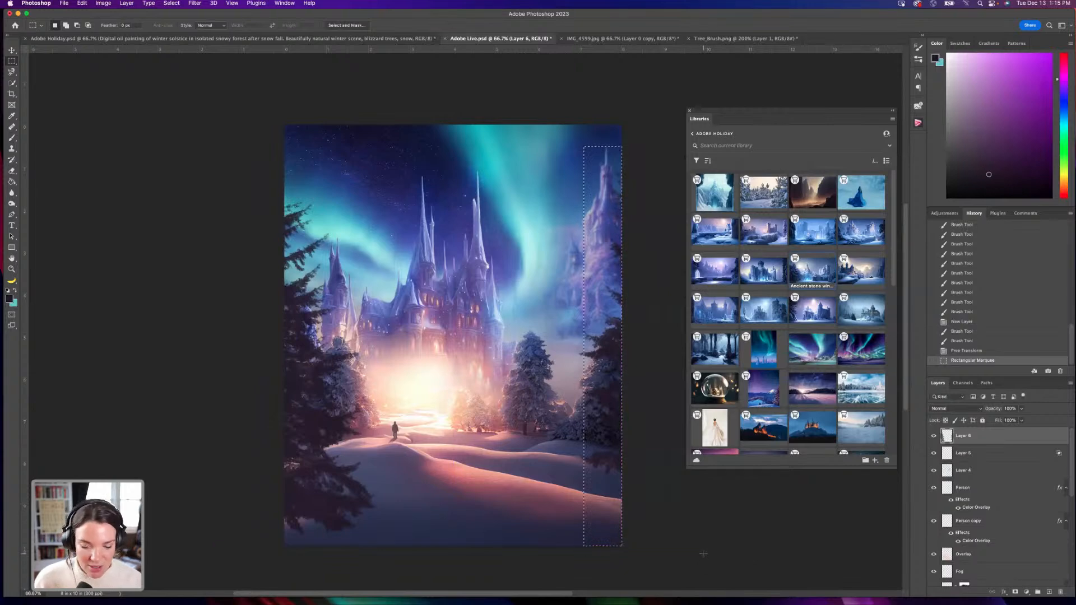
{"action": "key", "text": "Delete"}
{"action": "key", "text": "super+d"}
{"action": "left_click_drag", "start_coordinate": [520, 161], "coordinate": [670, 514]}
{"action": "key", "text": "Delete"}
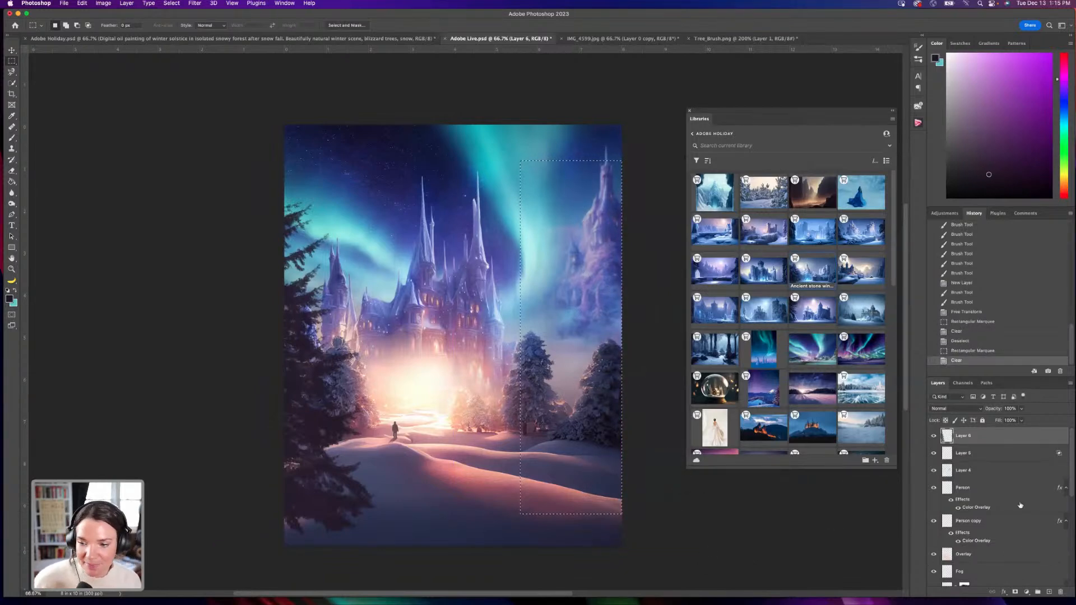
Add a new empty layer on top for the right tree, activate the Brush tool and clear the selection.
{"action": "left_click", "coordinate": [1049, 592]}
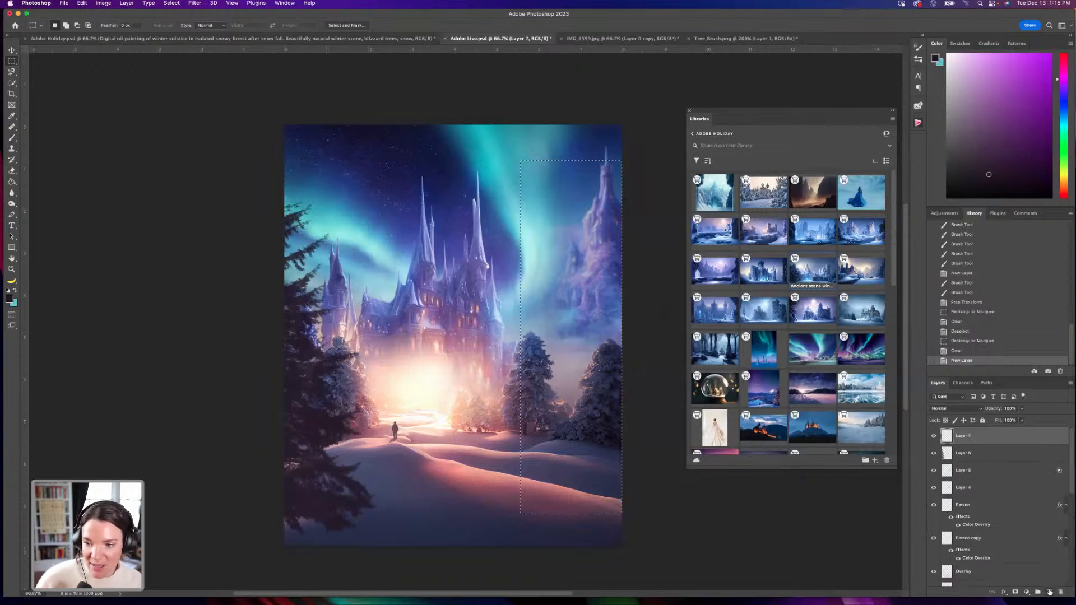
{"action": "left_click", "coordinate": [13, 139]}
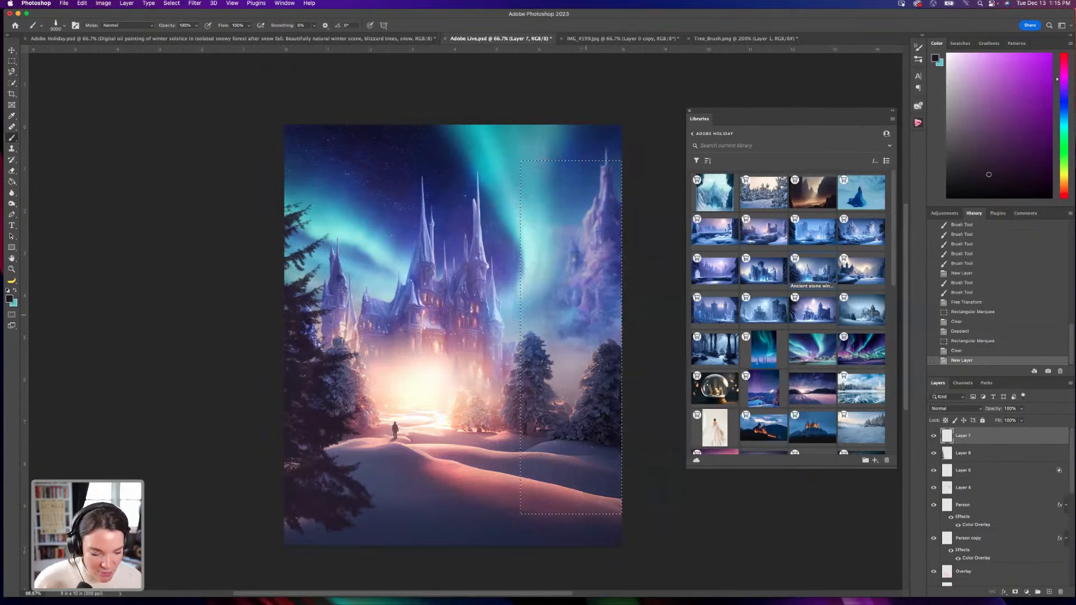
{"action": "key", "text": "ctrl+d"}
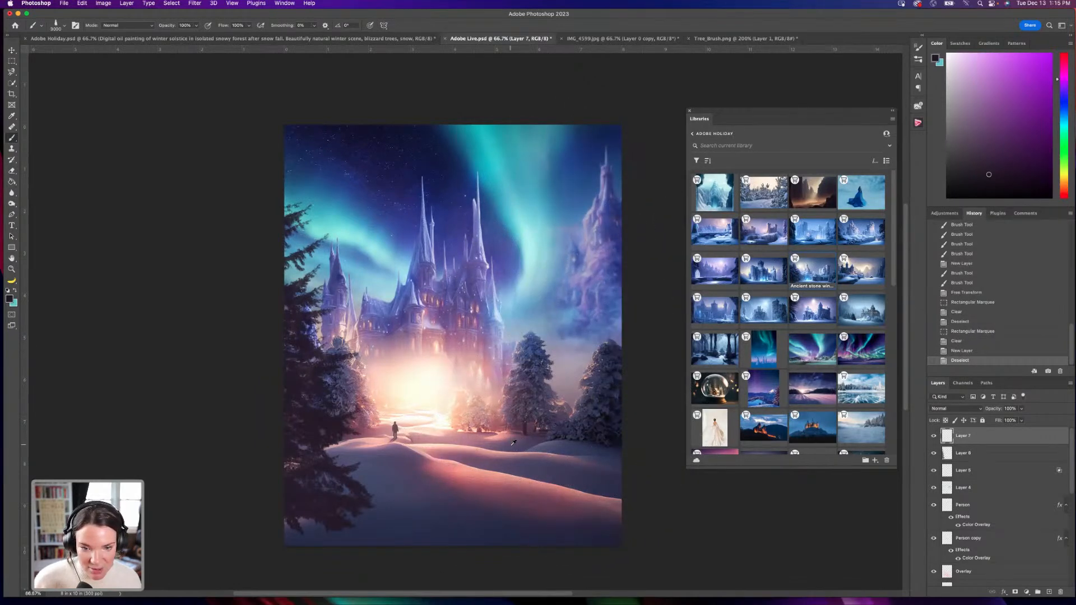
Sample a color from the foreground snow and darken it to RGB 70, 33, 45 as the foreground color.
{"action": "left_click", "coordinate": [514, 457], "text": "alt"}
{"action": "left_click", "coordinate": [505, 483], "text": "alt"}
{"action": "left_click", "coordinate": [441, 476], "text": "alt"}
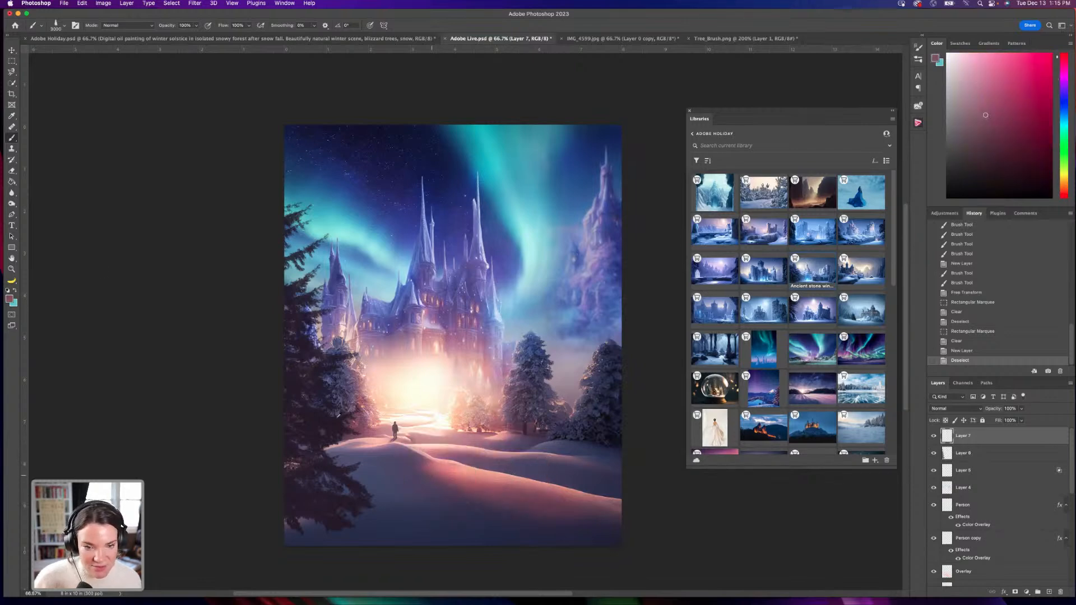
{"action": "left_click", "coordinate": [9, 299]}
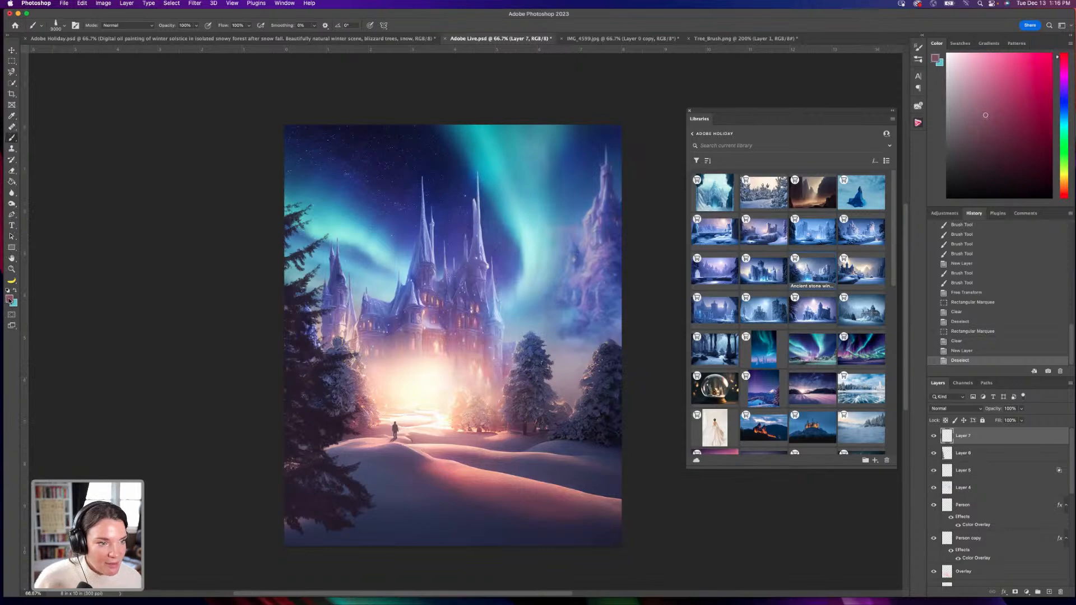
{"action": "left_click_drag", "start_coordinate": [403, 173], "coordinate": [358, 195]}
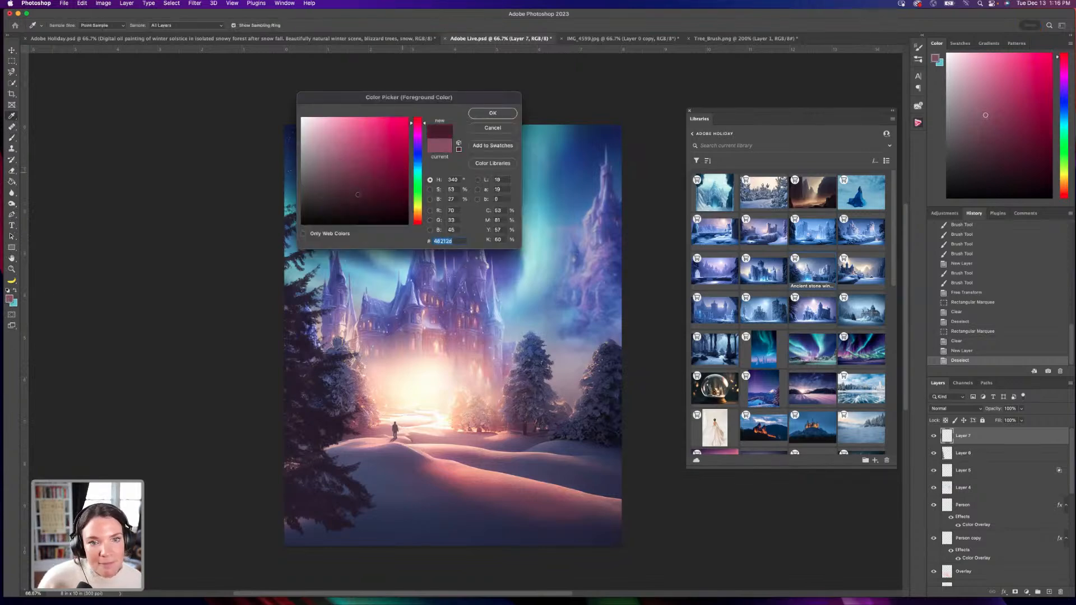
{"action": "left_click", "coordinate": [484, 111]}
Shrink the tree brush, make a trial stamp at the right edge of the image, and undo the stamp.
{"action": "key", "text": "bracketleft"}
{"action": "key", "text": "bracketleft"}
{"action": "key", "text": "bracketleft"}
{"action": "key", "text": "bracketleft"}
{"action": "key", "text": "bracketleft"}
{"action": "key", "text": "bracketleft"}
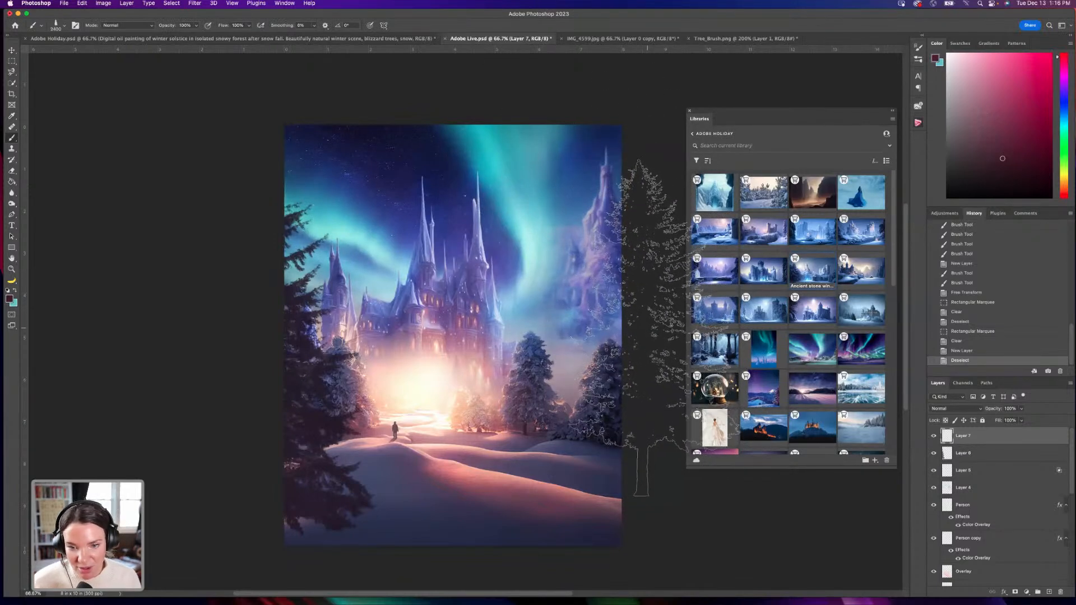
{"action": "left_click", "coordinate": [611, 342]}
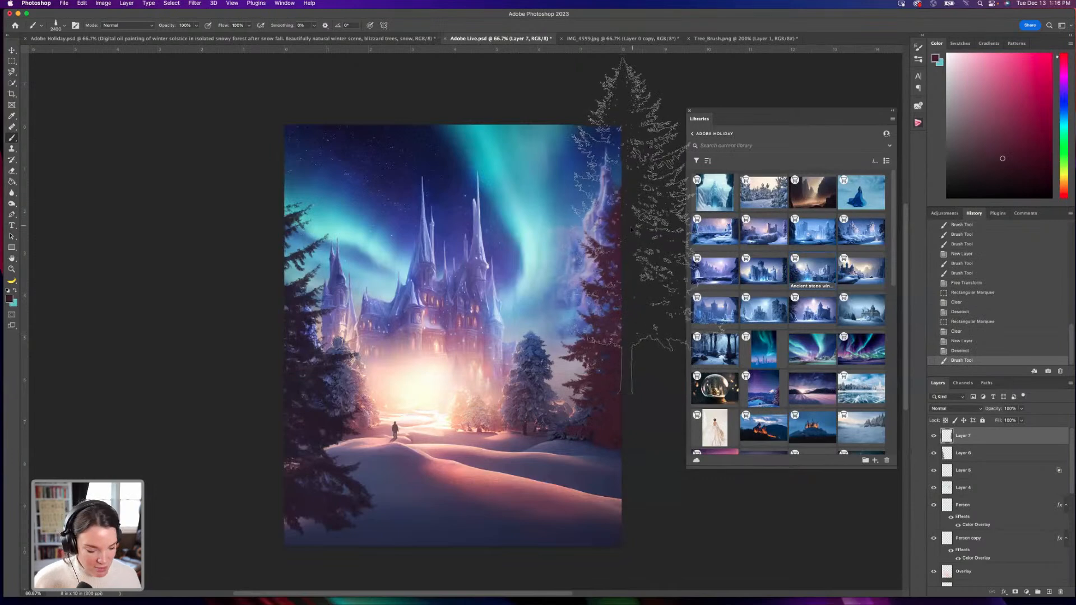
{"action": "key", "text": "super+z"}
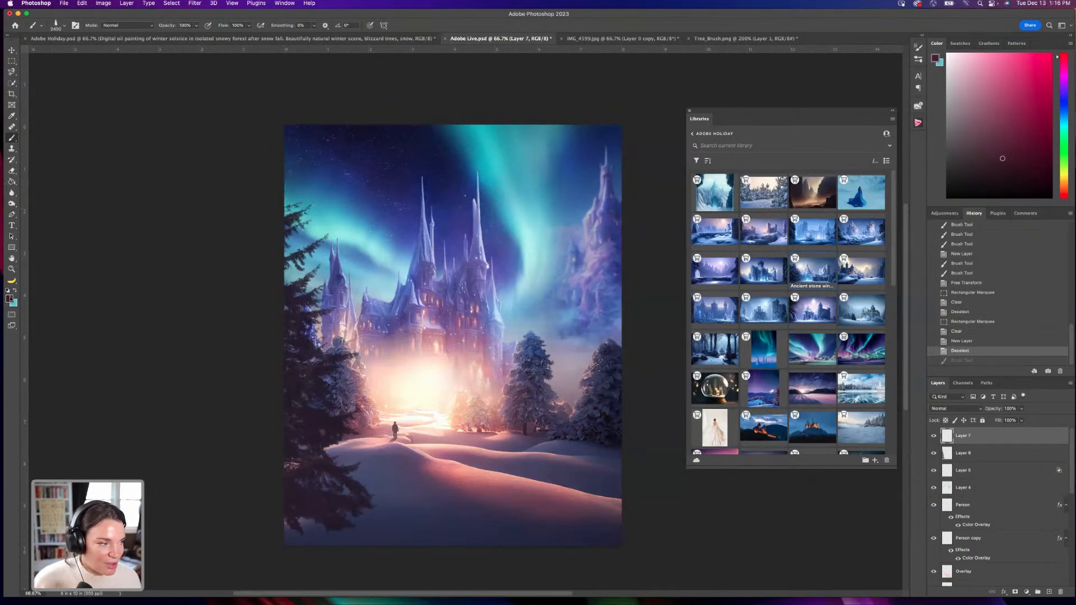
Darken the foreground color to RGB 38, 16, 24 and stamp a pine at the right edge of the image.
{"action": "left_click", "coordinate": [9, 298]}
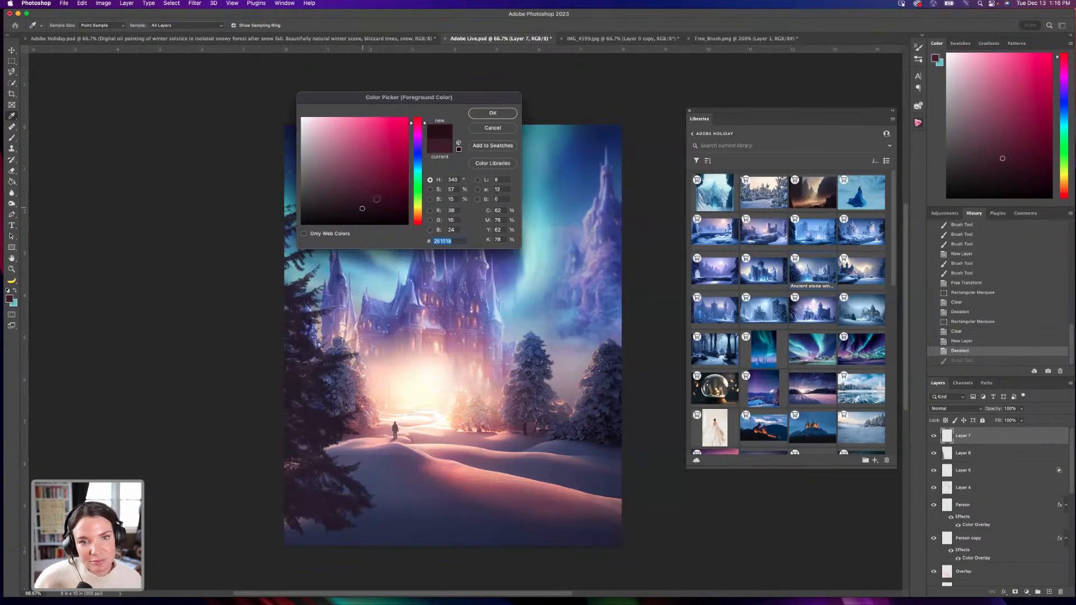
{"action": "left_click", "coordinate": [493, 113]}
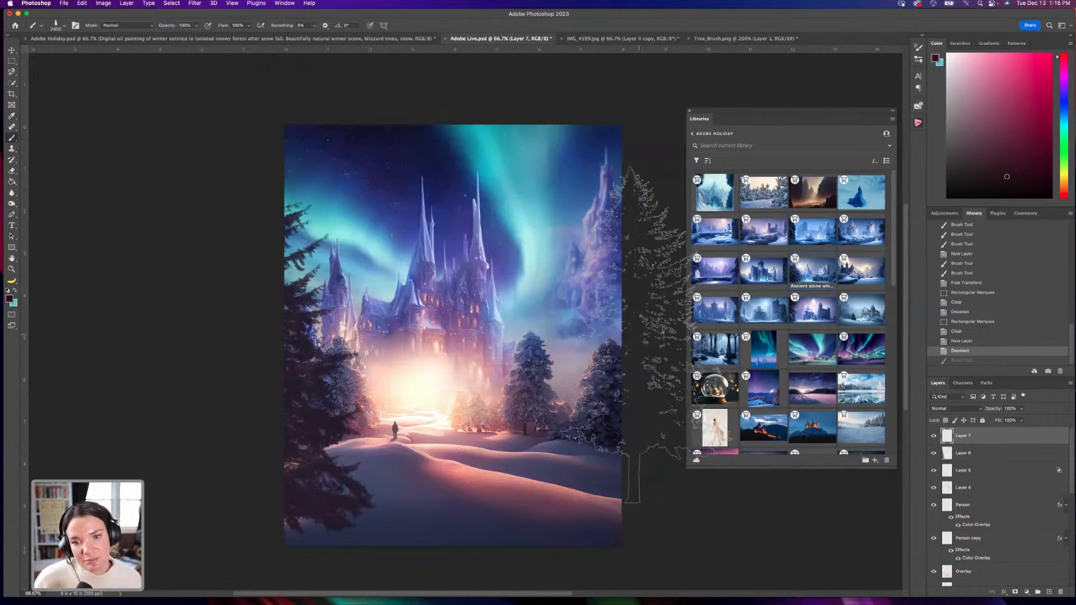
{"action": "left_click", "coordinate": [644, 336]}
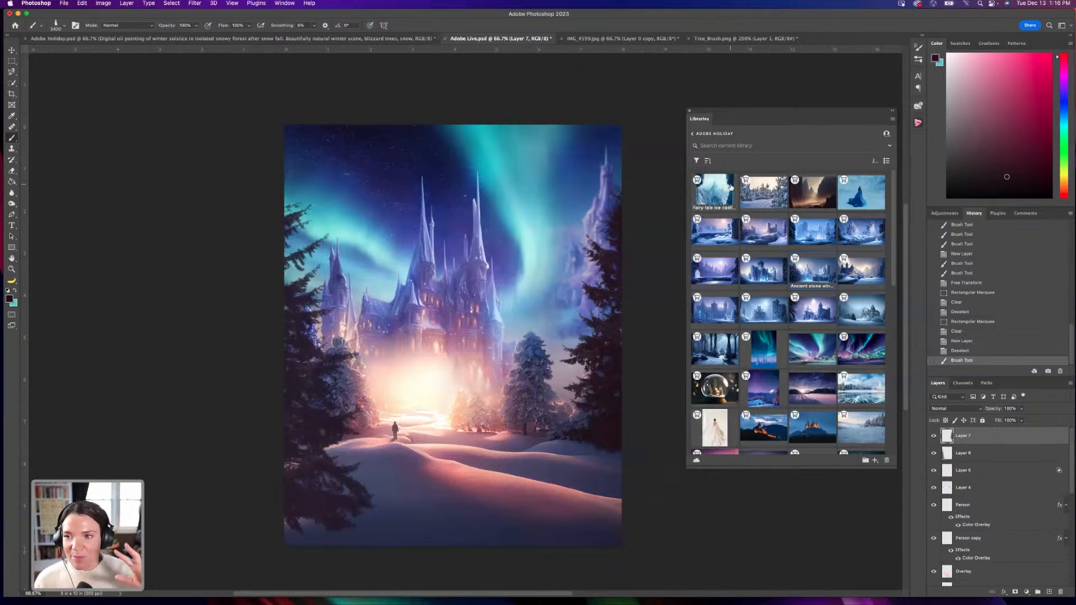
Compare the image with and without the two foreground tree layers, and check it against the Adobe Holiday.psd reference.
{"action": "mouse_move", "coordinate": [731, 187]}
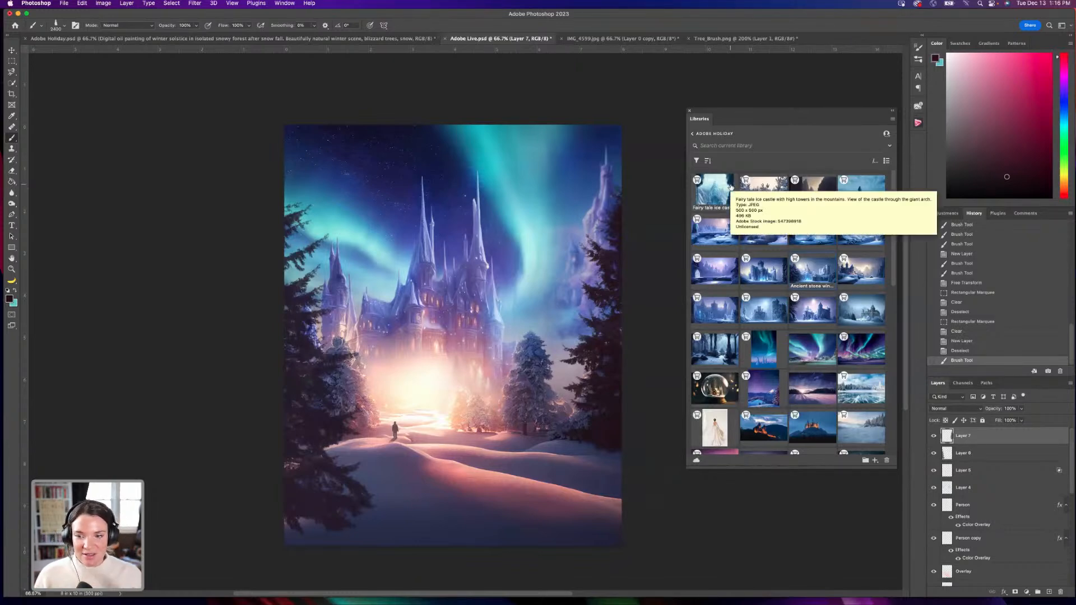
{"action": "left_click", "coordinate": [934, 436]}
{"action": "left_click", "coordinate": [934, 453]}
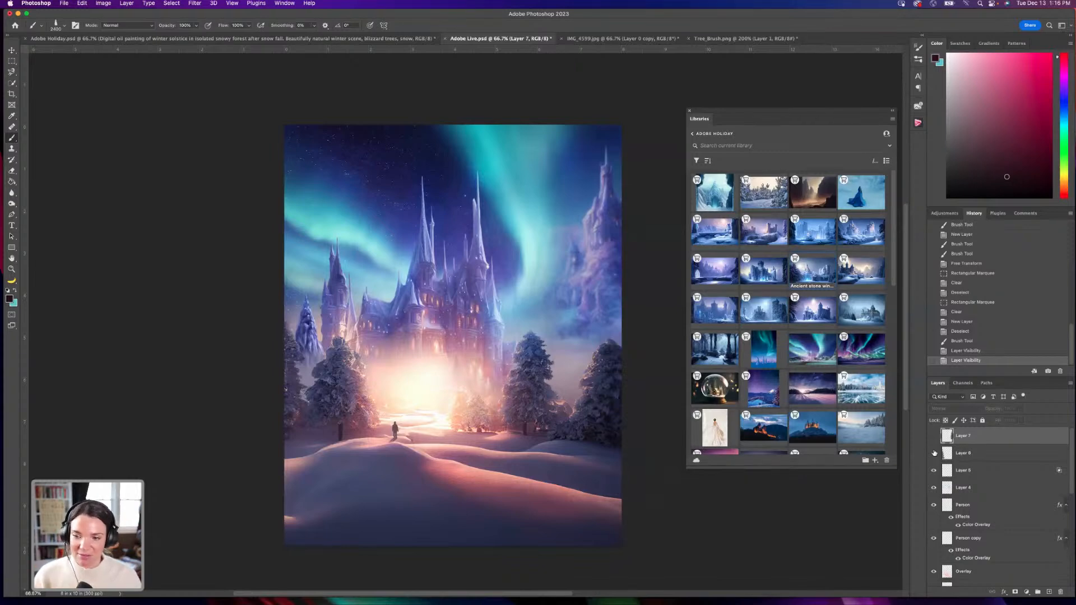
{"action": "left_click", "coordinate": [934, 453]}
{"action": "left_click", "coordinate": [934, 436]}
{"action": "left_click", "coordinate": [207, 37]}
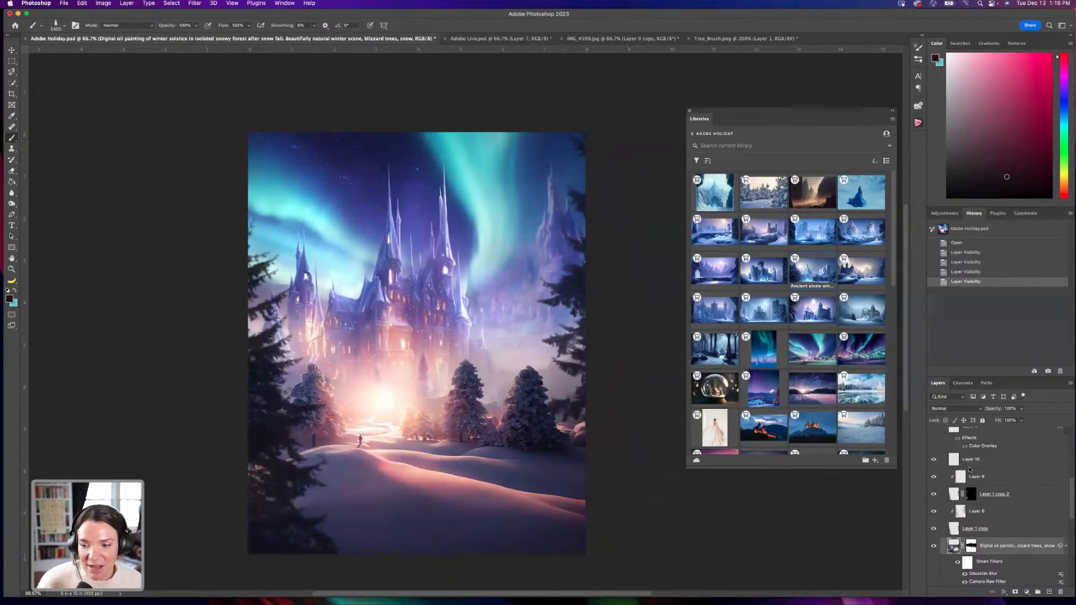
{"action": "scroll", "coordinate": [970, 487], "scroll_direction": "up", "scroll_amount": 5}
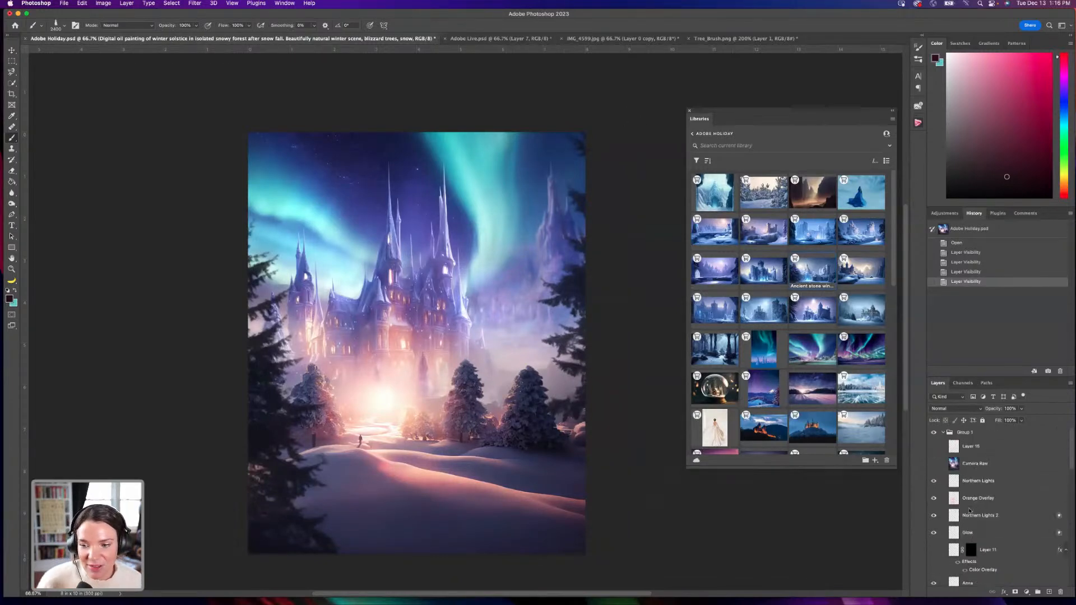
{"action": "left_click", "coordinate": [476, 38]}
{"action": "left_click", "coordinate": [934, 436]}
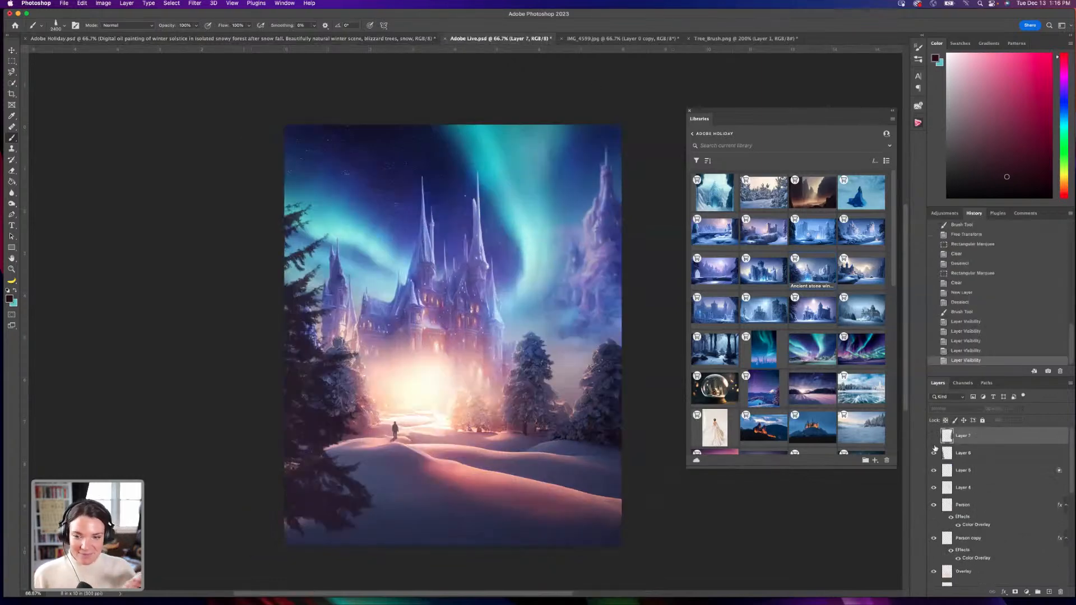
{"action": "left_click", "coordinate": [933, 454]}
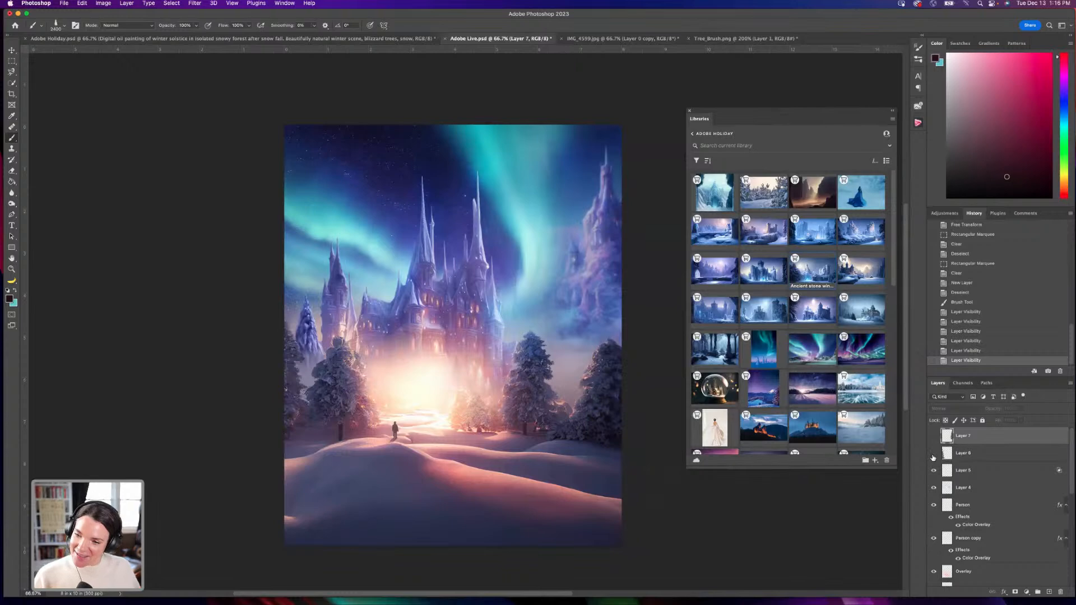
{"action": "left_click", "coordinate": [934, 454]}
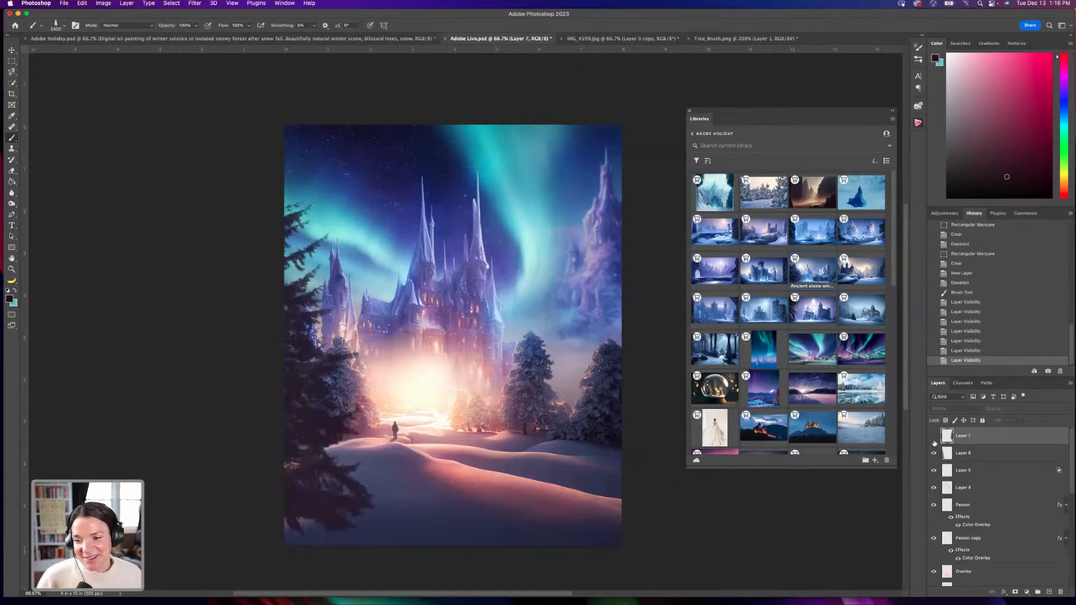
{"action": "left_click", "coordinate": [934, 440]}
Nudge the right foreground tree slightly with the Move tool and stretch its lower edge farther down over the snow.
{"action": "key", "text": "v"}
{"action": "mouse_move", "coordinate": [610, 329]}
{"action": "left_mouse_down"}
{"action": "mouse_move", "coordinate": [612, 339]}
{"action": "mouse_move", "coordinate": [611, 327]}
{"action": "left_mouse_up"}
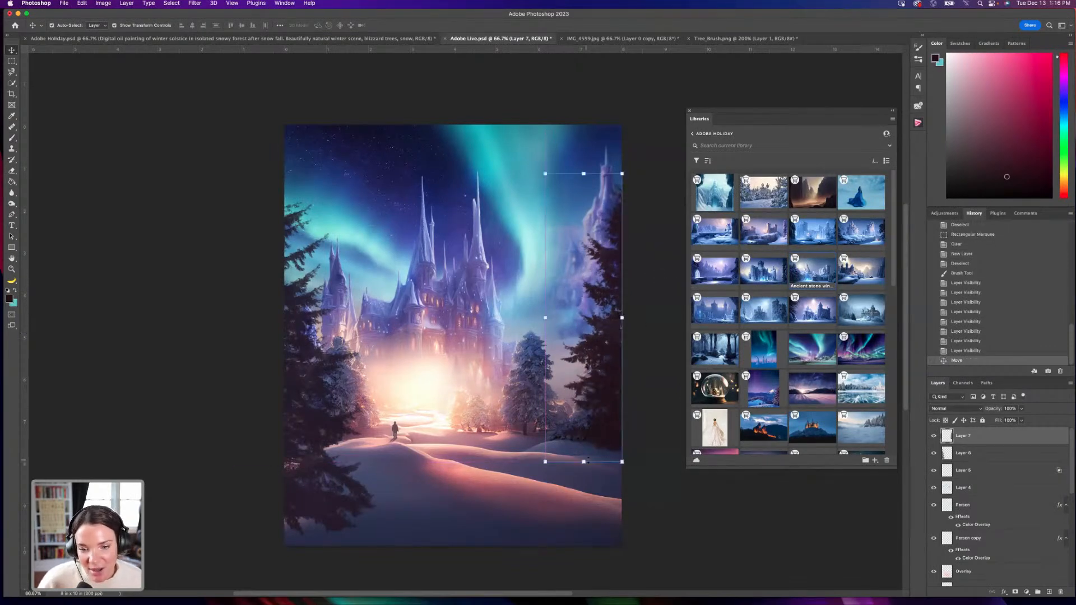
{"action": "left_click_drag", "start_coordinate": [584, 462], "coordinate": [585, 483]}
{"action": "key", "text": "Return"}
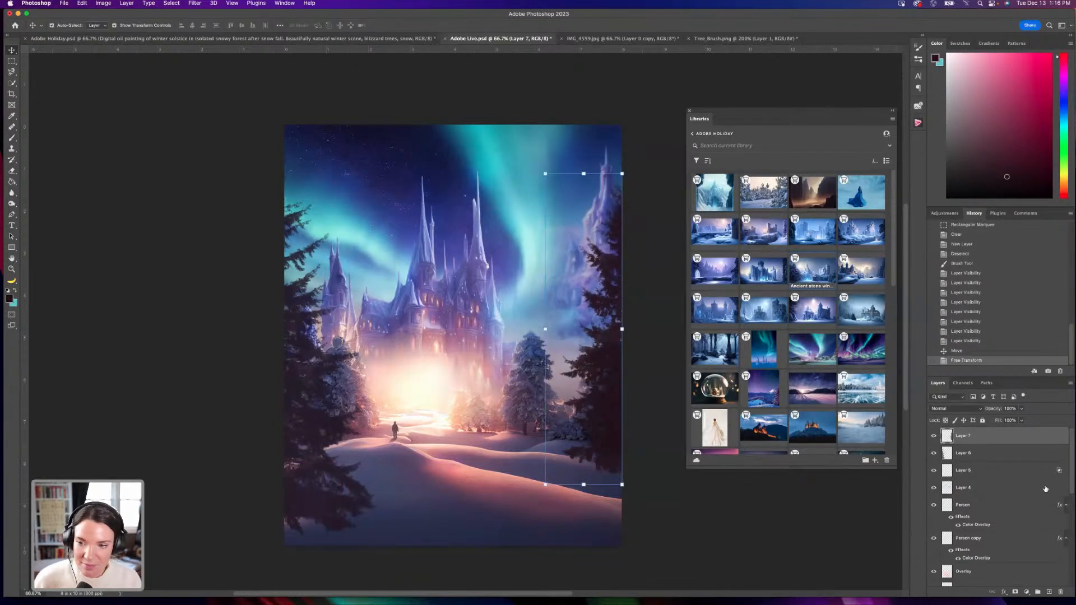
Rename the left tree's layer to Tree 1 and the right tree's layer to Tree 2.
{"action": "left_click", "coordinate": [993, 454]}
{"action": "double_click", "coordinate": [983, 454]}
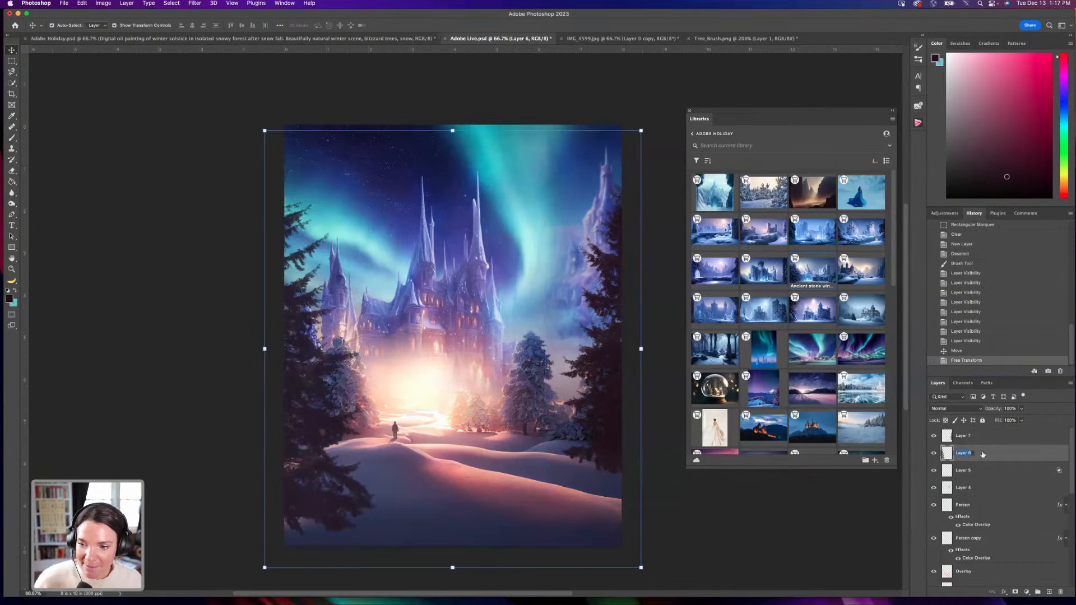
{"action": "type", "text": "Tree 1"}
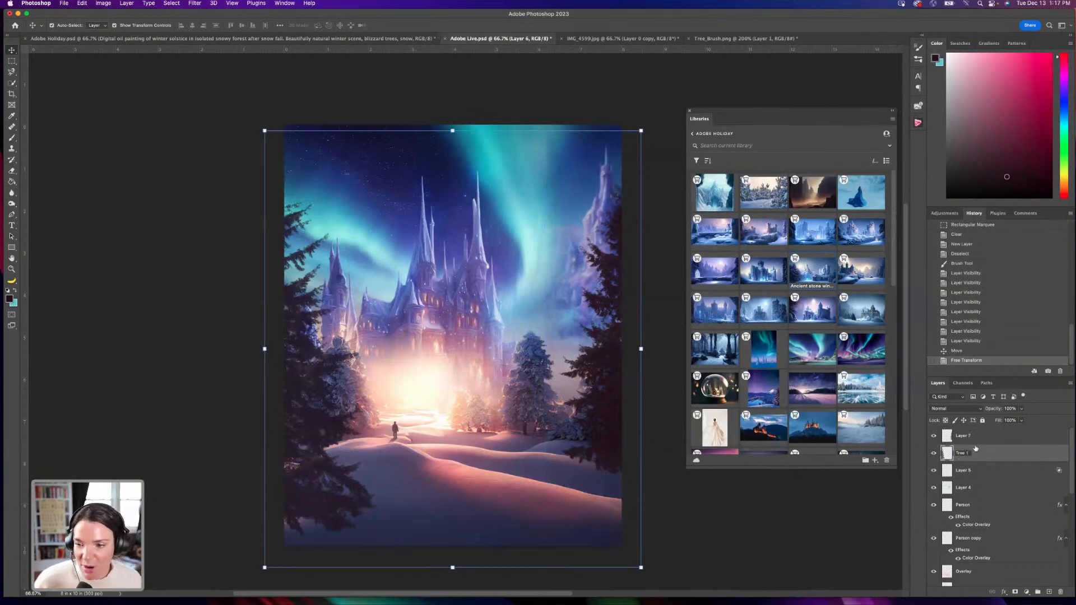
{"action": "left_click", "coordinate": [965, 436]}
{"action": "double_click", "coordinate": [966, 436]}
{"action": "type", "text": "Tree 2"}
{"action": "key", "text": "Return"}
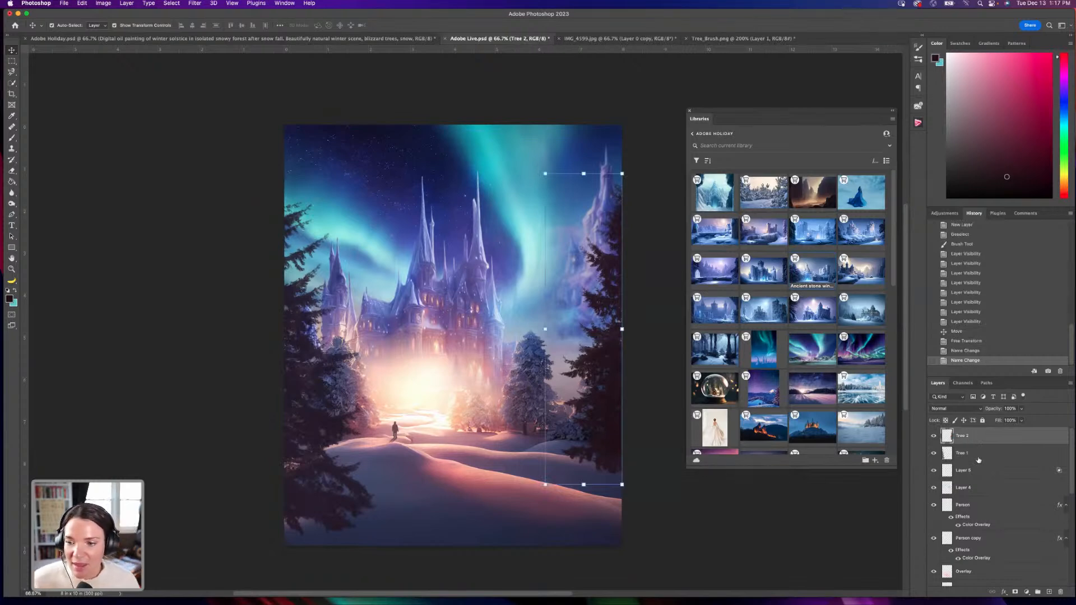
Apply a Gaussian Blur to the Tree 1 layer with the radius already set in the filter dialog.
{"action": "left_click", "coordinate": [975, 454]}
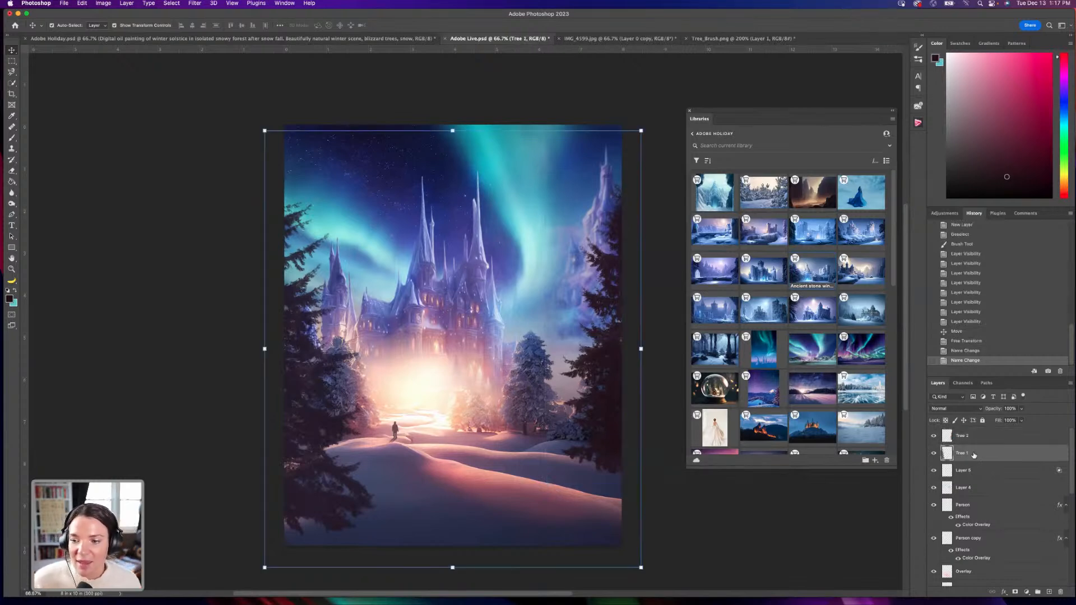
{"action": "left_click", "coordinate": [195, 5]}
{"action": "mouse_move", "coordinate": [211, 106]}
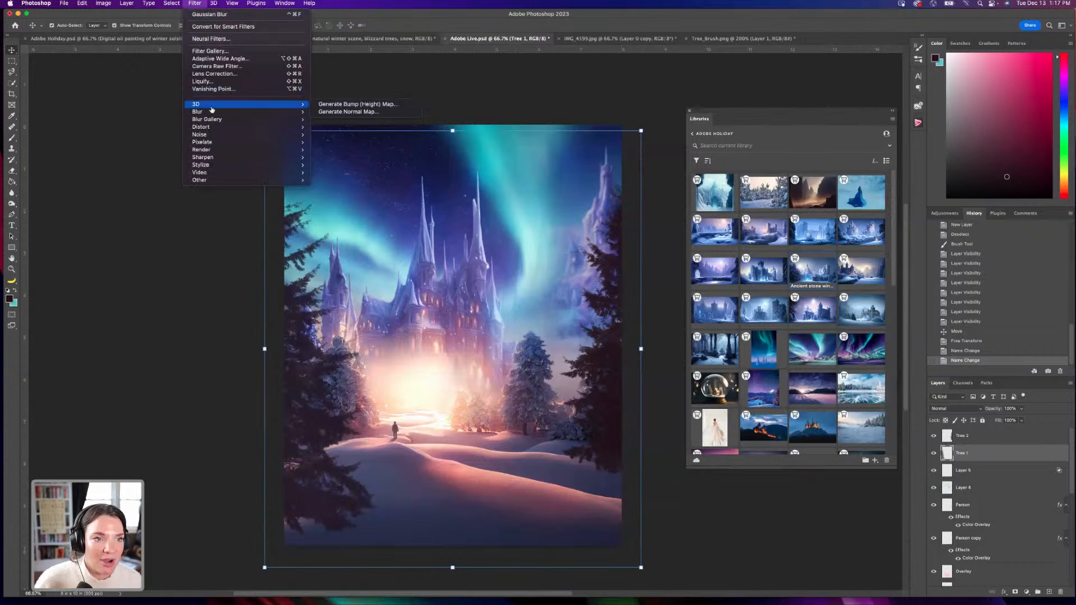
{"action": "left_click", "coordinate": [200, 5]}
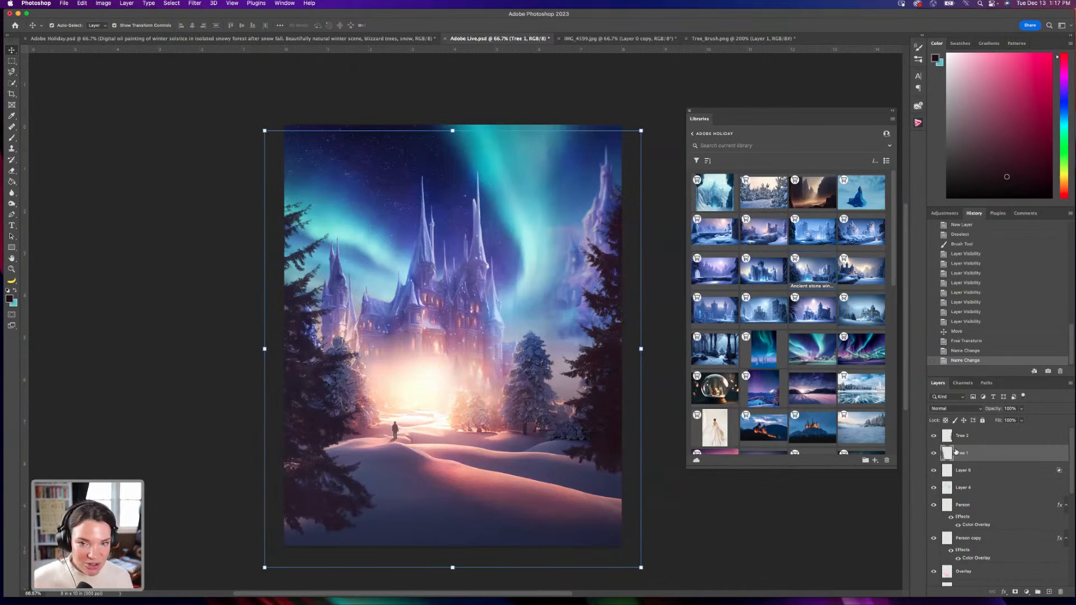
{"action": "left_click", "coordinate": [195, 3]}
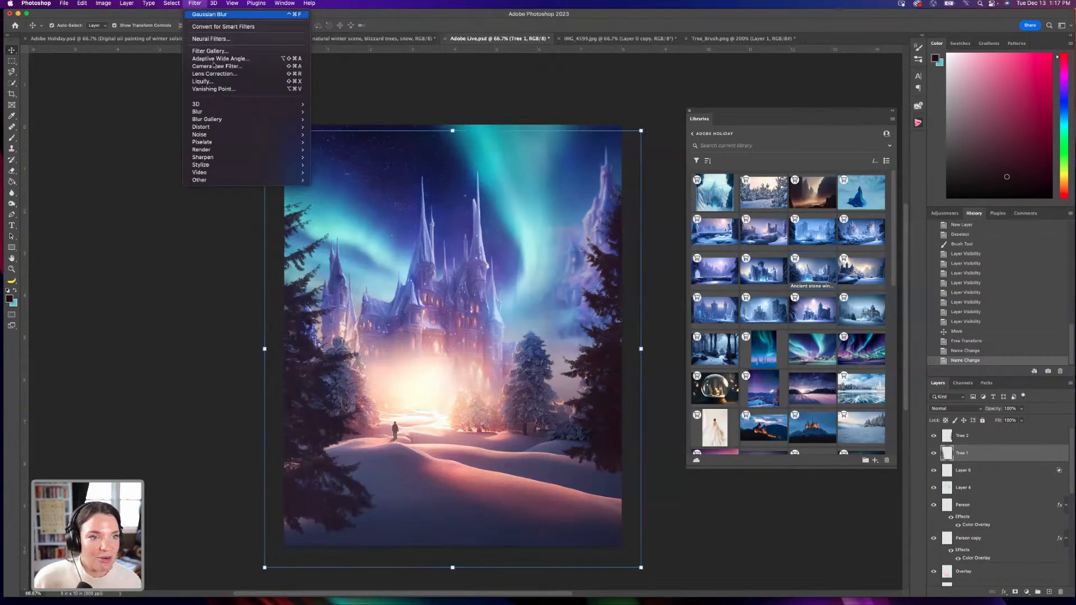
{"action": "mouse_move", "coordinate": [247, 112]}
{"action": "left_click", "coordinate": [375, 142]}
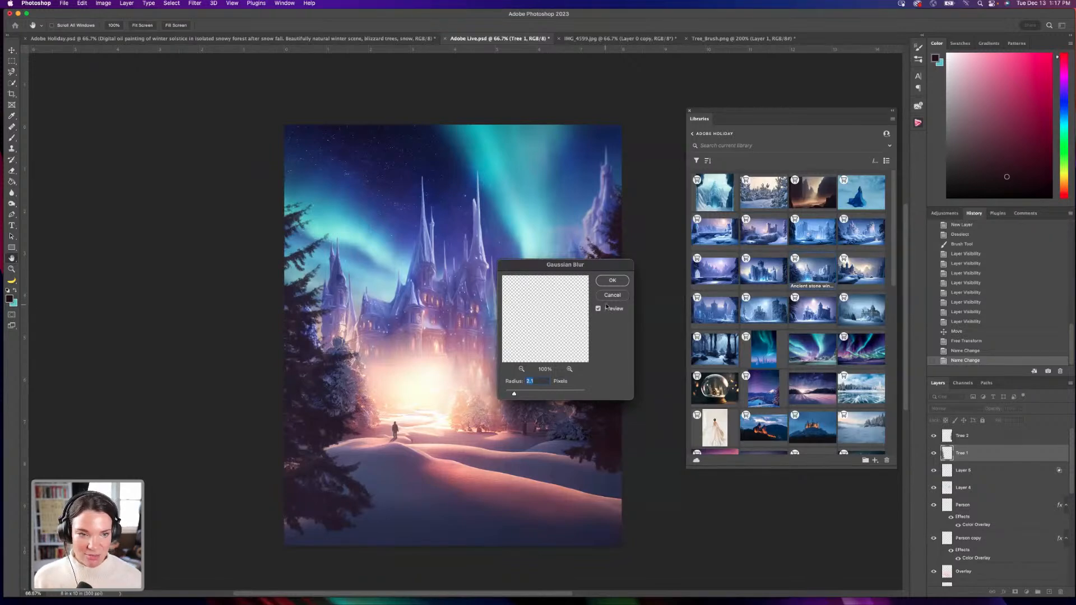
{"action": "left_click", "coordinate": [612, 281]}
{"action": "key", "text": "v"}
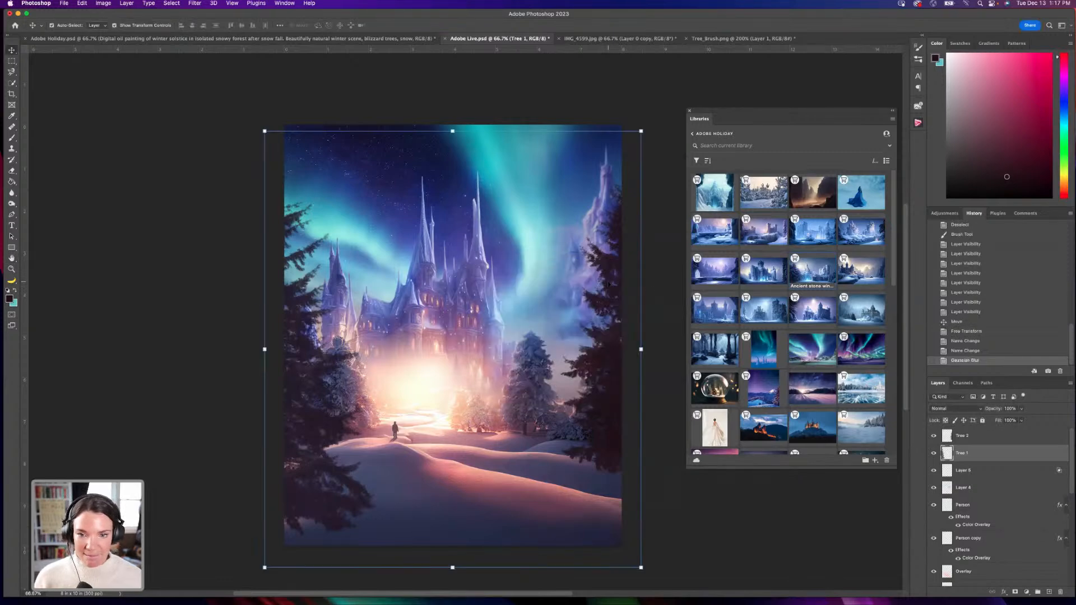
Apply the same Gaussian Blur to the Tree 2 layer by repeating the last filter.
{"action": "key", "text": "alt+]"}
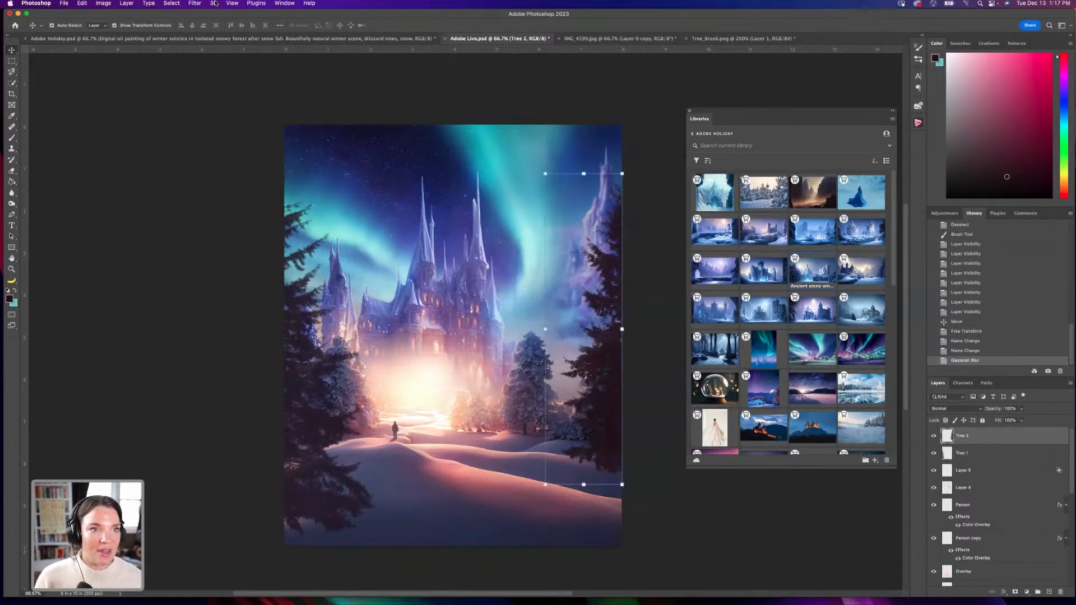
{"action": "left_click", "coordinate": [196, 3]}
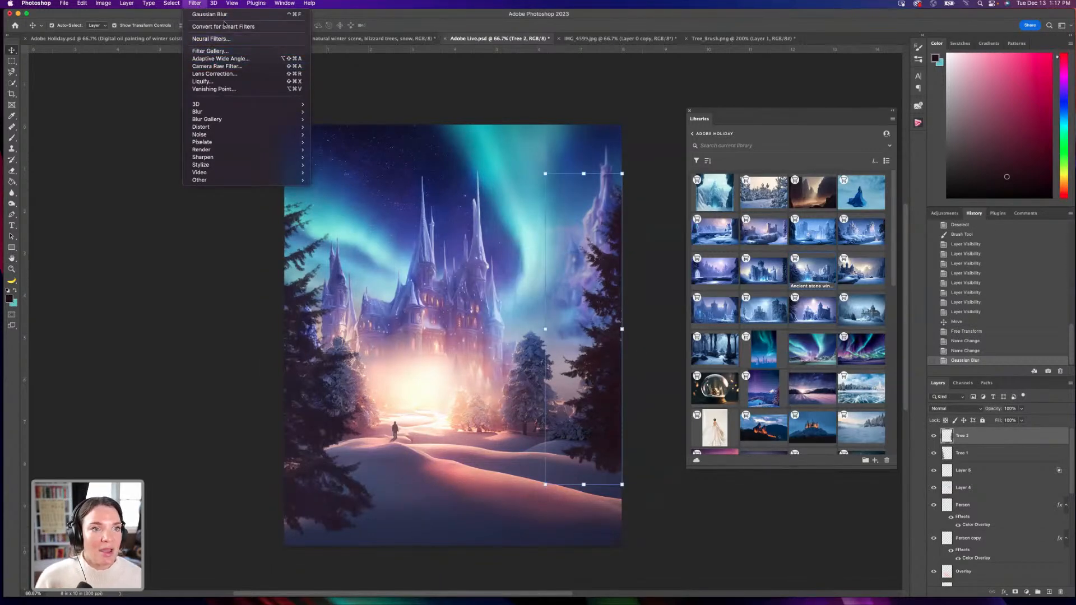
{"action": "left_click", "coordinate": [224, 15]}
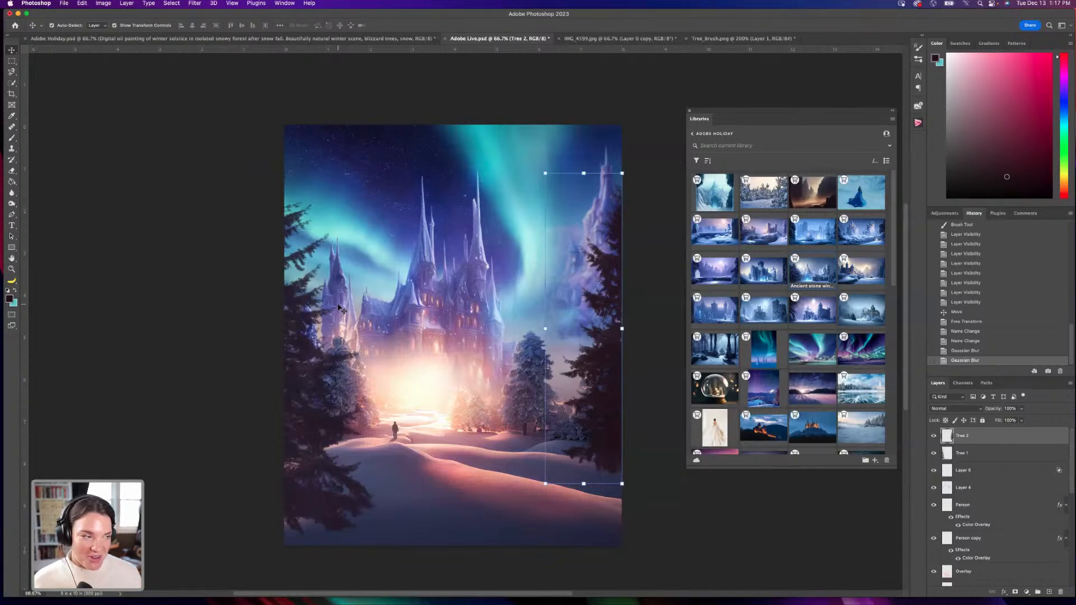
{"action": "left_click", "coordinate": [426, 335]}
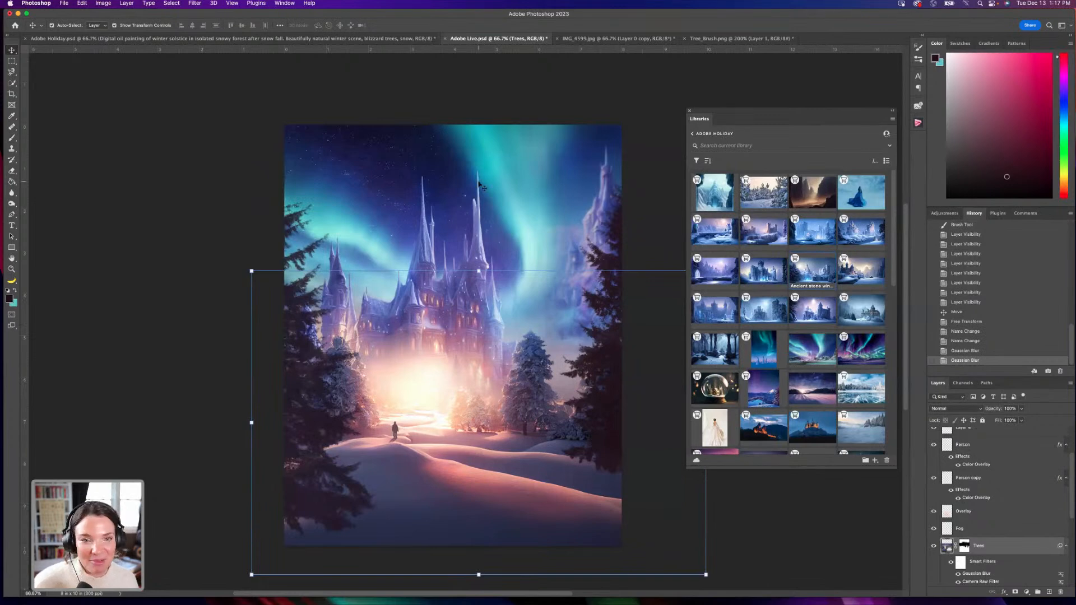
{"action": "left_click", "coordinate": [614, 224]}
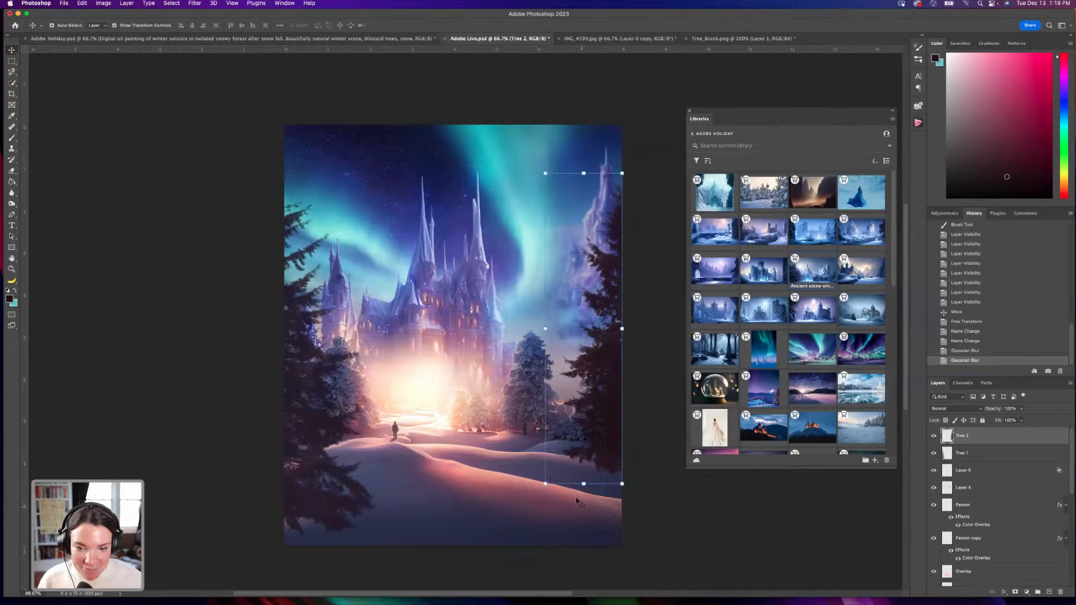
Try placing the bride in white dress library image over the scene at a reduced size, and delete its layer.
{"action": "scroll", "coordinate": [821, 352], "scroll_direction": "down", "scroll_amount": 3}
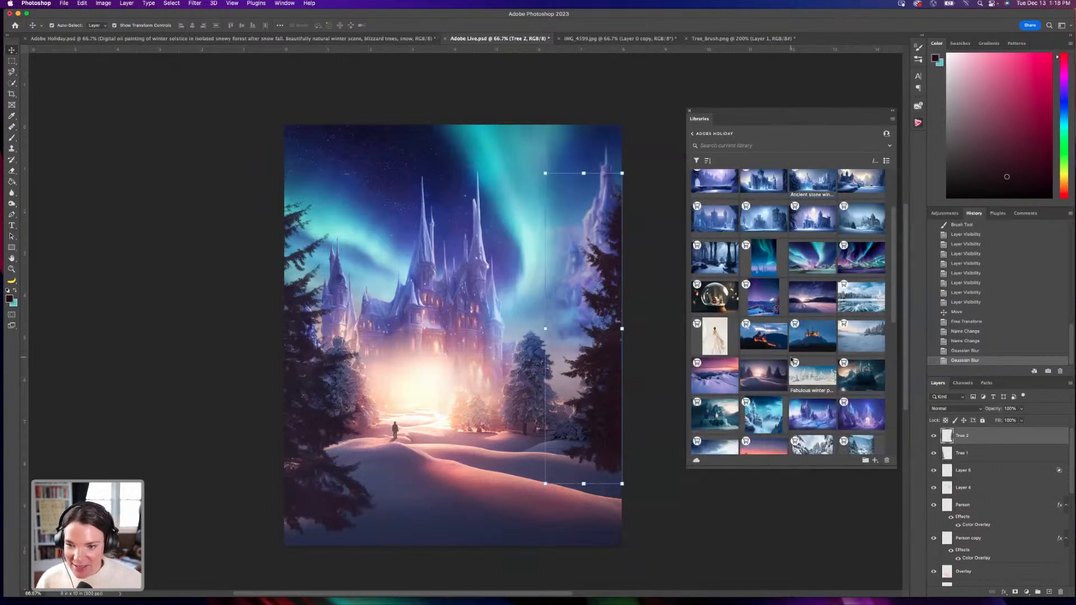
{"action": "left_click_drag", "start_coordinate": [719, 300], "coordinate": [469, 320]}
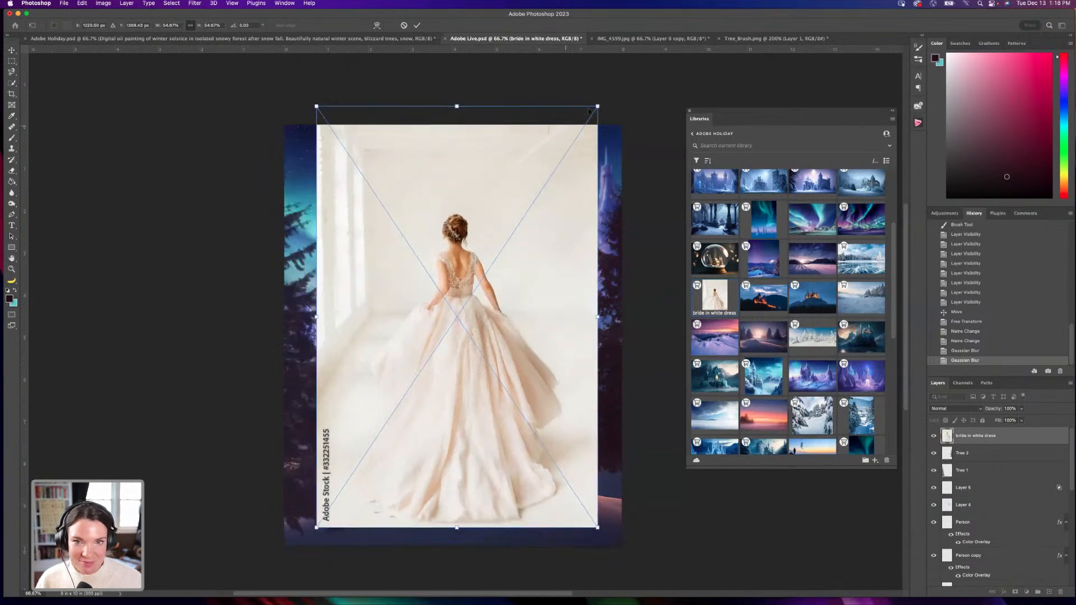
{"action": "left_click_drag", "start_coordinate": [598, 106], "coordinate": [507, 236]}
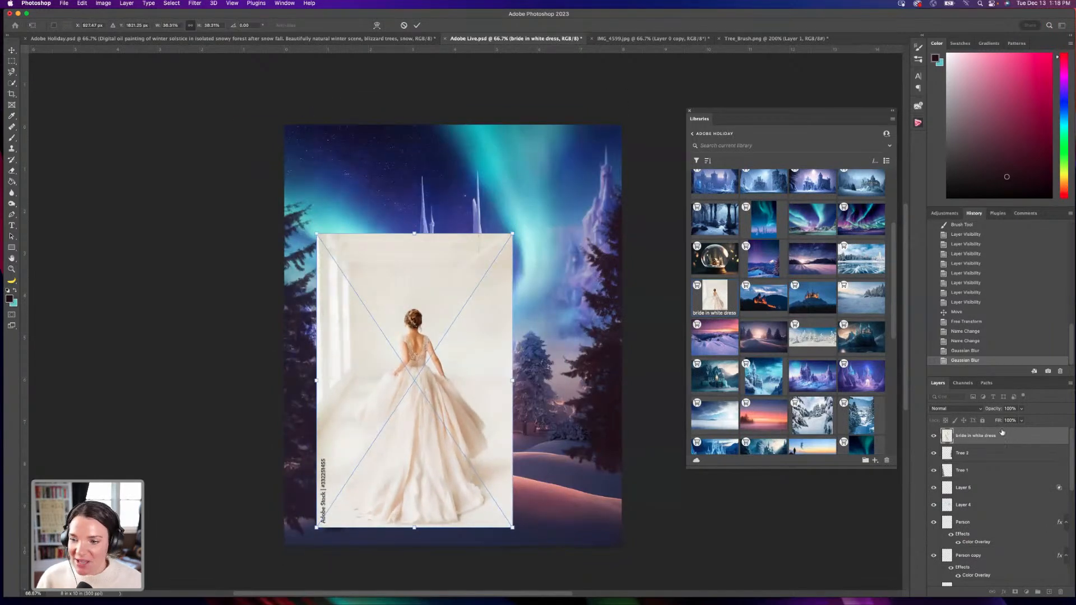
{"action": "key", "text": "Return"}
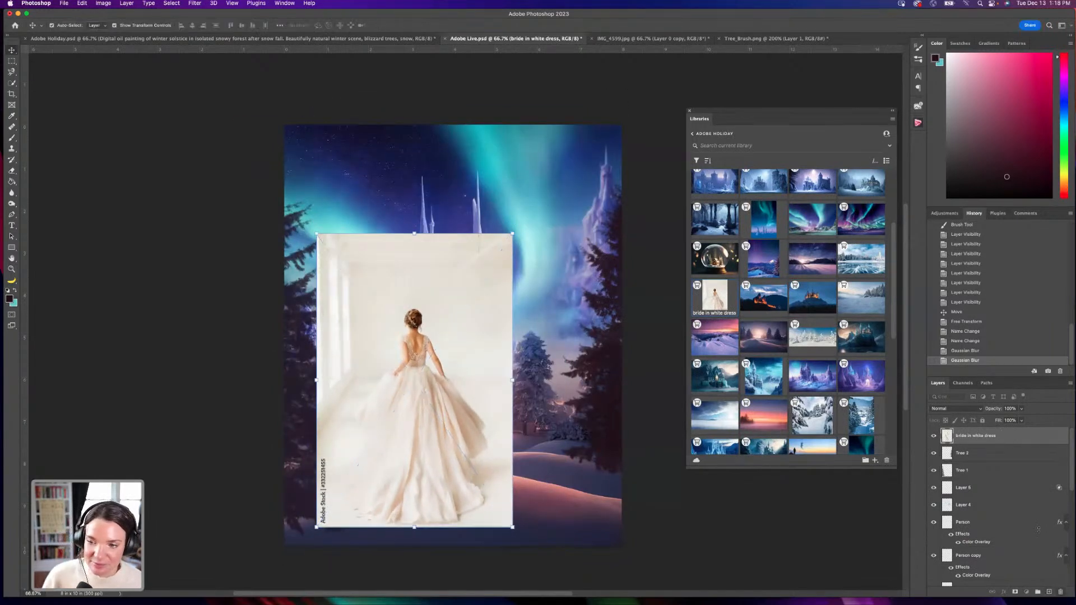
{"action": "left_click_drag", "start_coordinate": [989, 436], "coordinate": [1060, 592]}
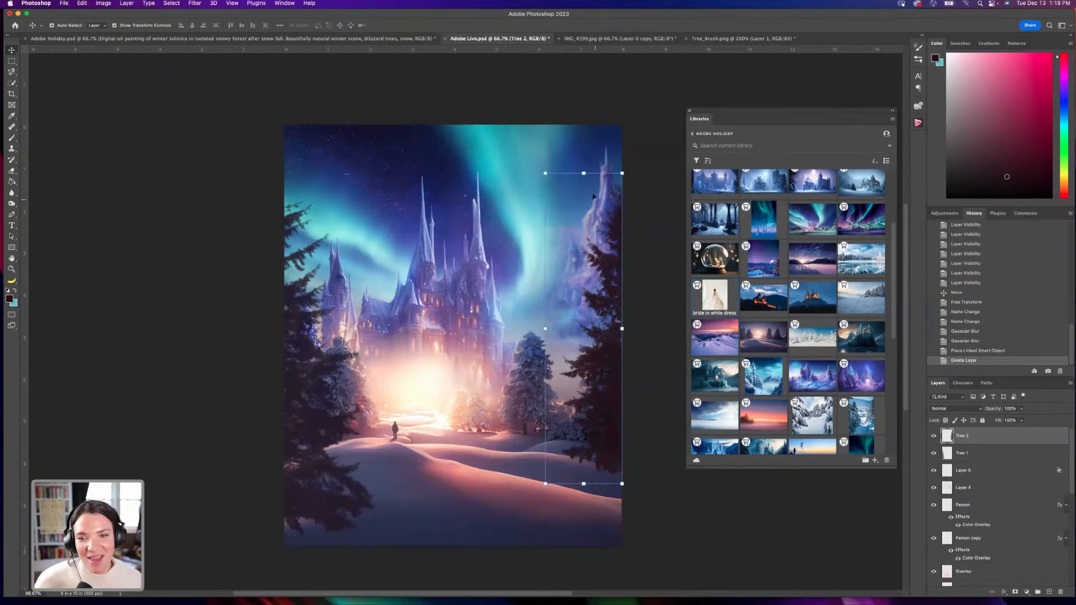
Compare Adobe Holiday.psd with and without its top snowflake layer, and return to Adobe Live.psd.
{"action": "left_click", "coordinate": [585, 172]}
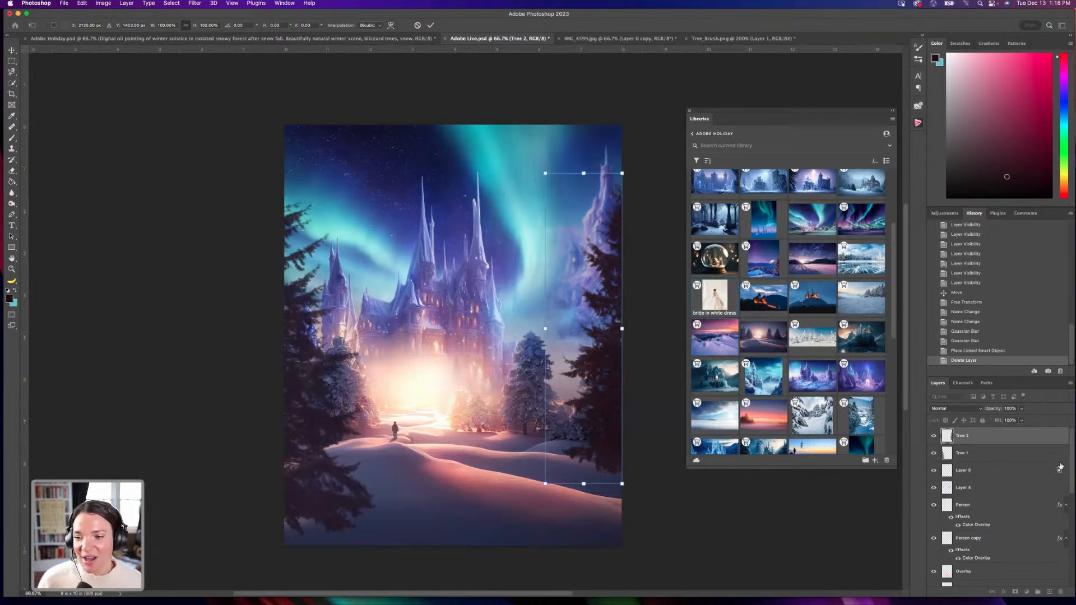
{"action": "left_click", "coordinate": [285, 39]}
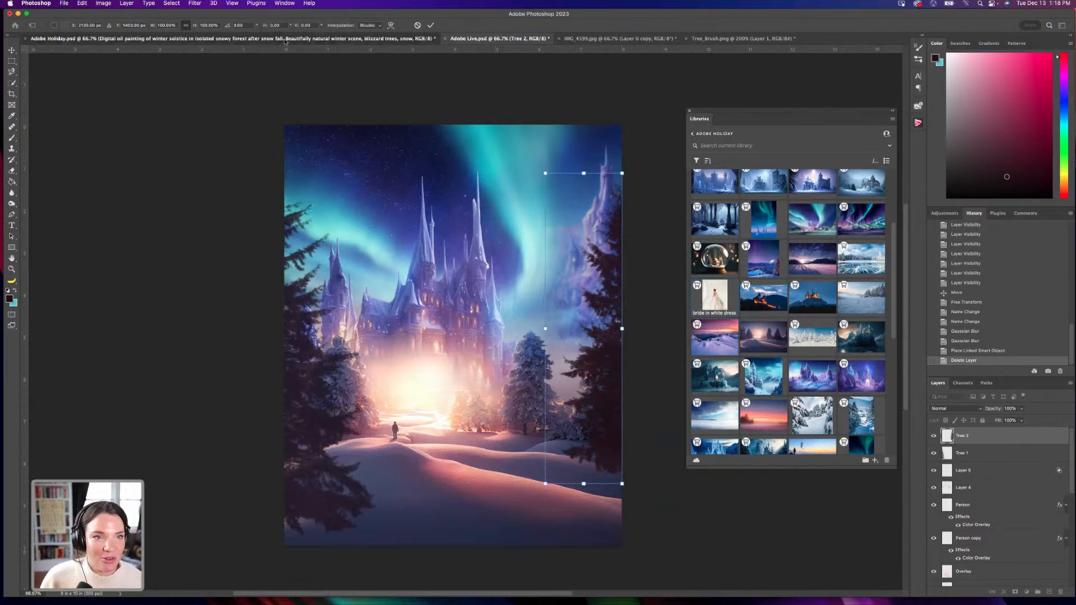
{"action": "scroll", "coordinate": [965, 444], "scroll_direction": "up", "scroll_amount": 4}
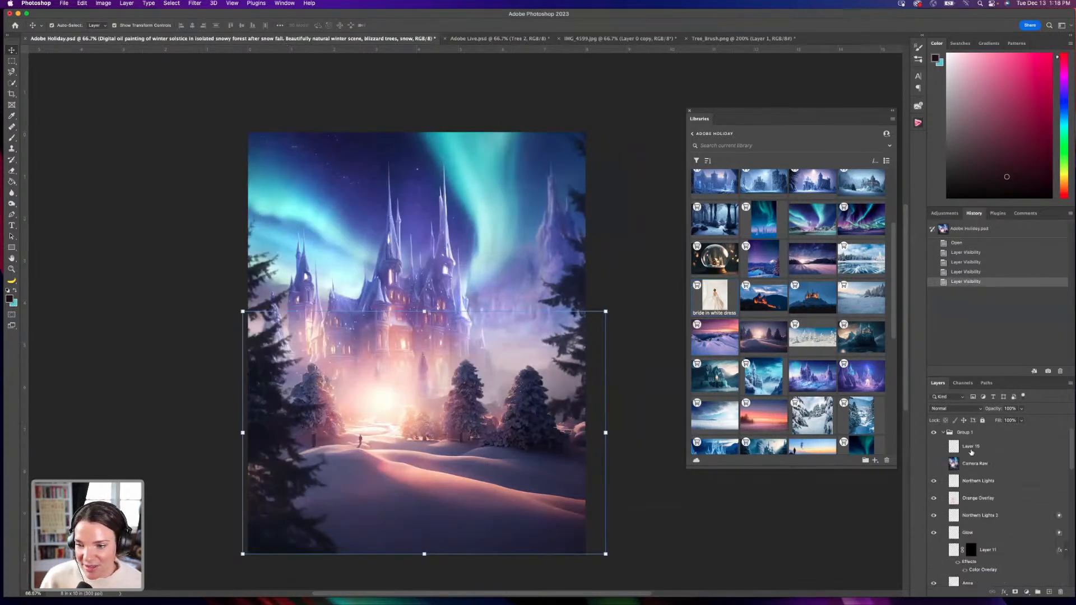
{"action": "left_click", "coordinate": [934, 448]}
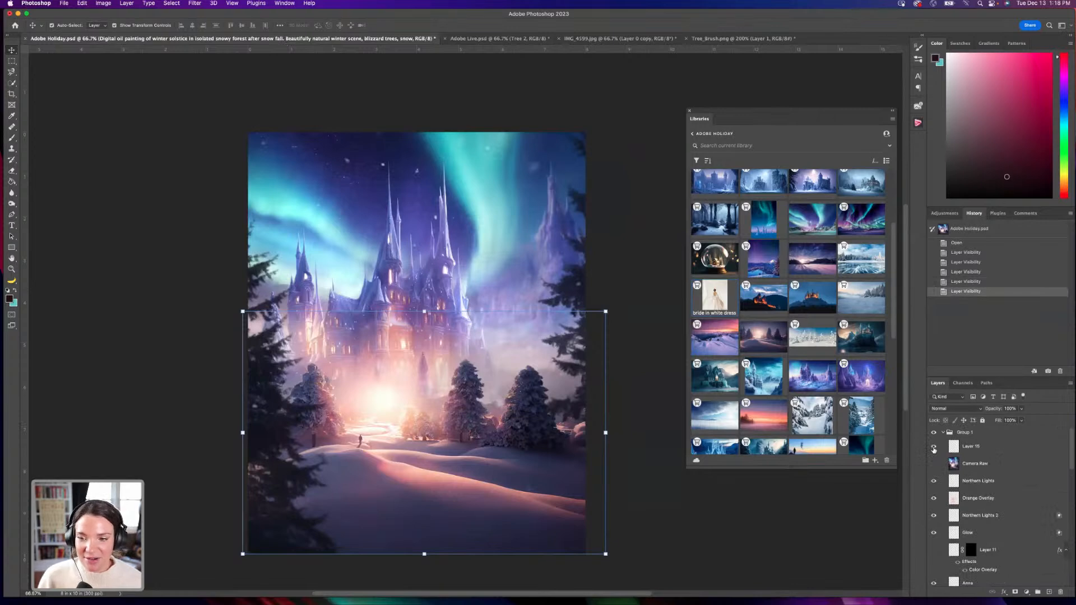
{"action": "left_click", "coordinate": [934, 448]}
{"action": "left_click", "coordinate": [934, 448]}
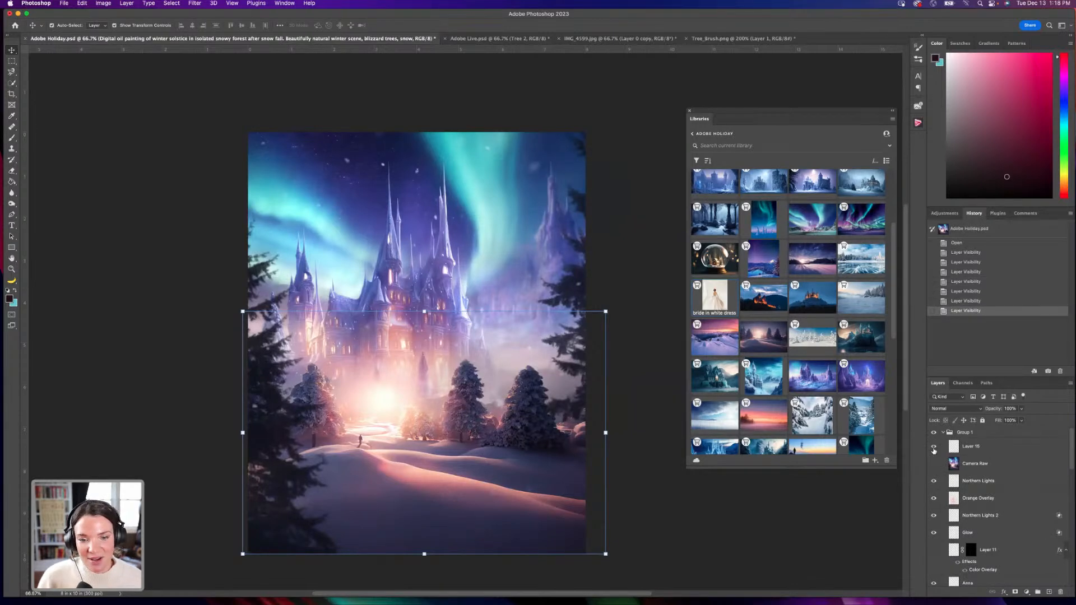
{"action": "left_click", "coordinate": [934, 449]}
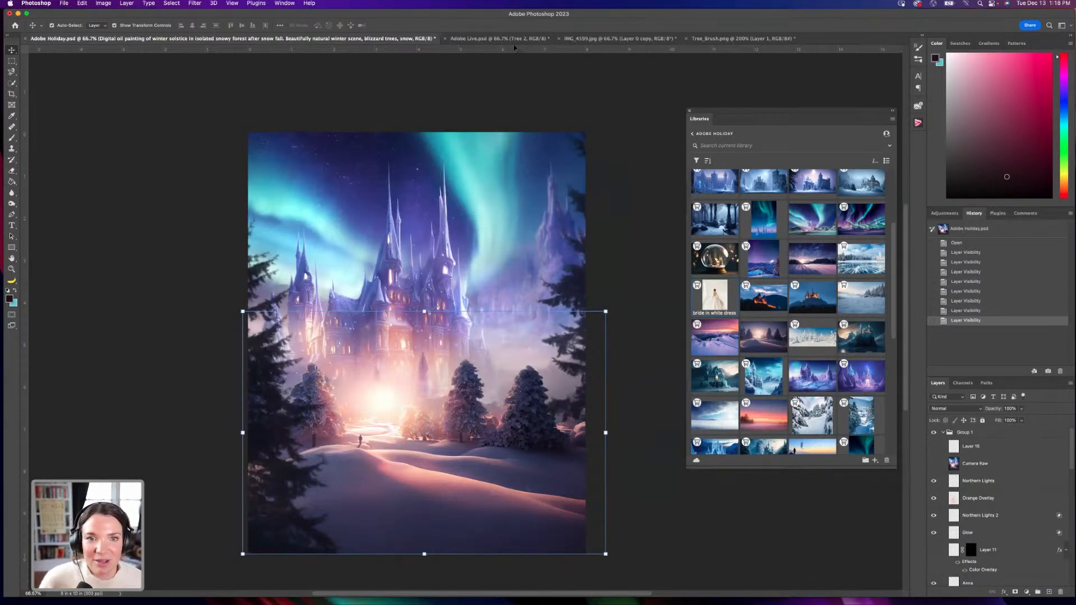
{"action": "left_click", "coordinate": [616, 81]}
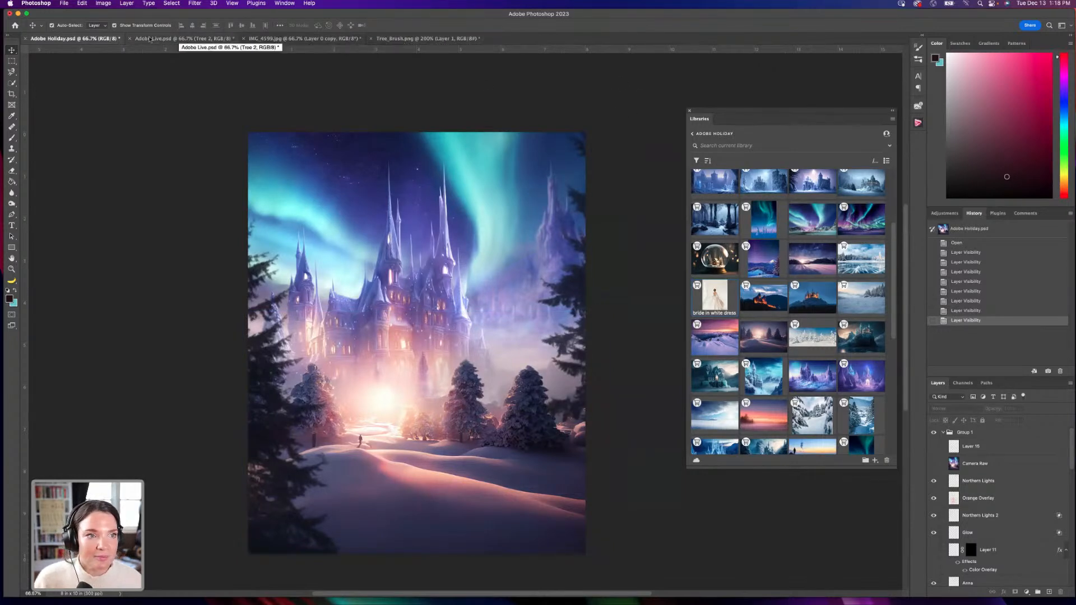
{"action": "left_click", "coordinate": [151, 39]}
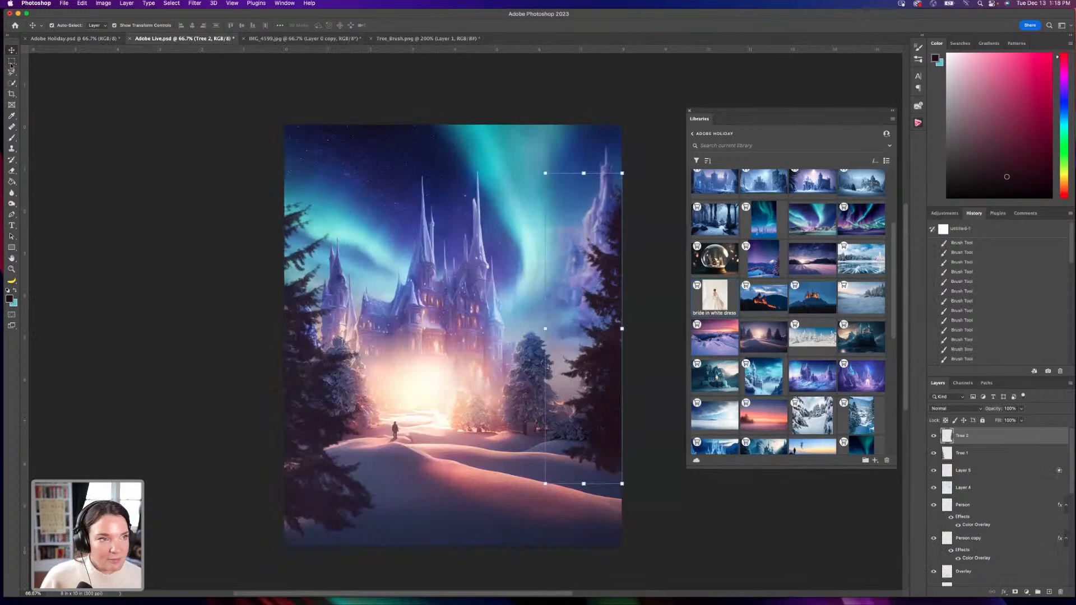
{"action": "left_click", "coordinate": [487, 274]}
{"action": "key", "text": "super+minus"}
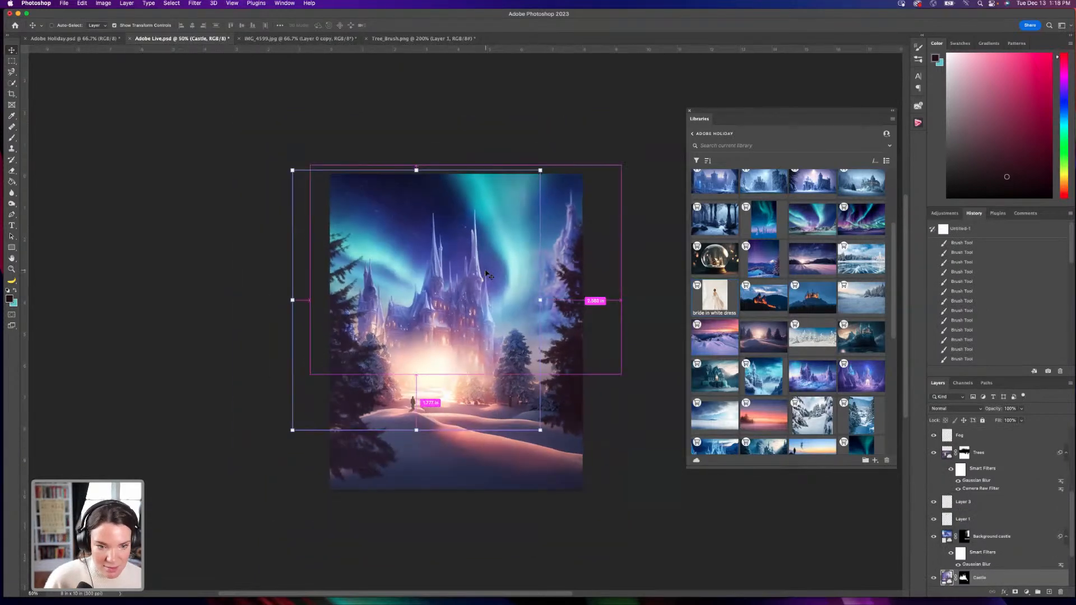
{"action": "key", "text": "super+plus"}
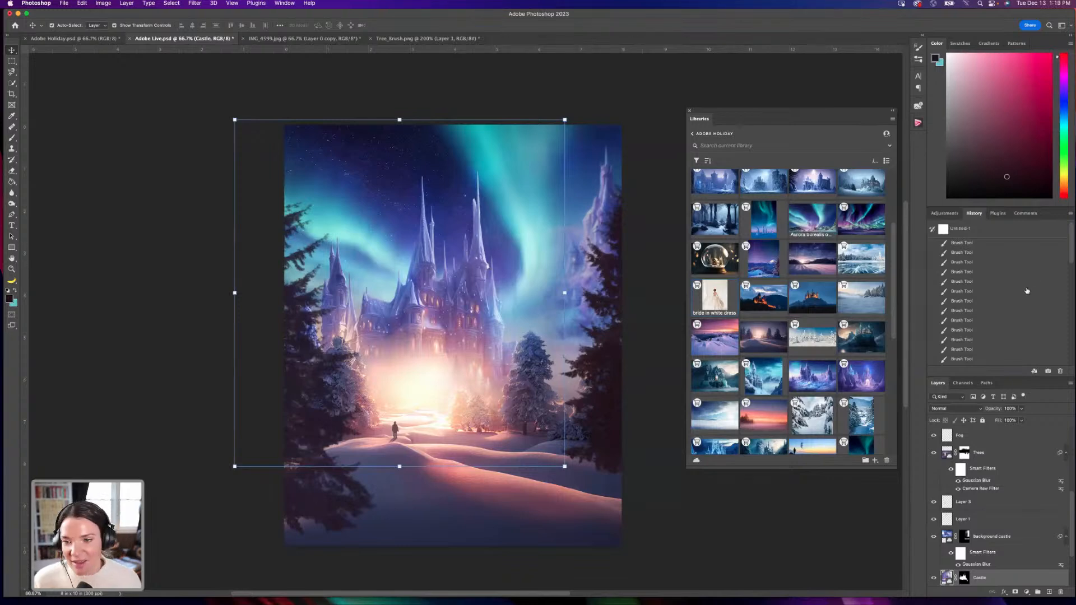
{"action": "scroll", "coordinate": [829, 274], "scroll_direction": "up", "scroll_amount": 5}
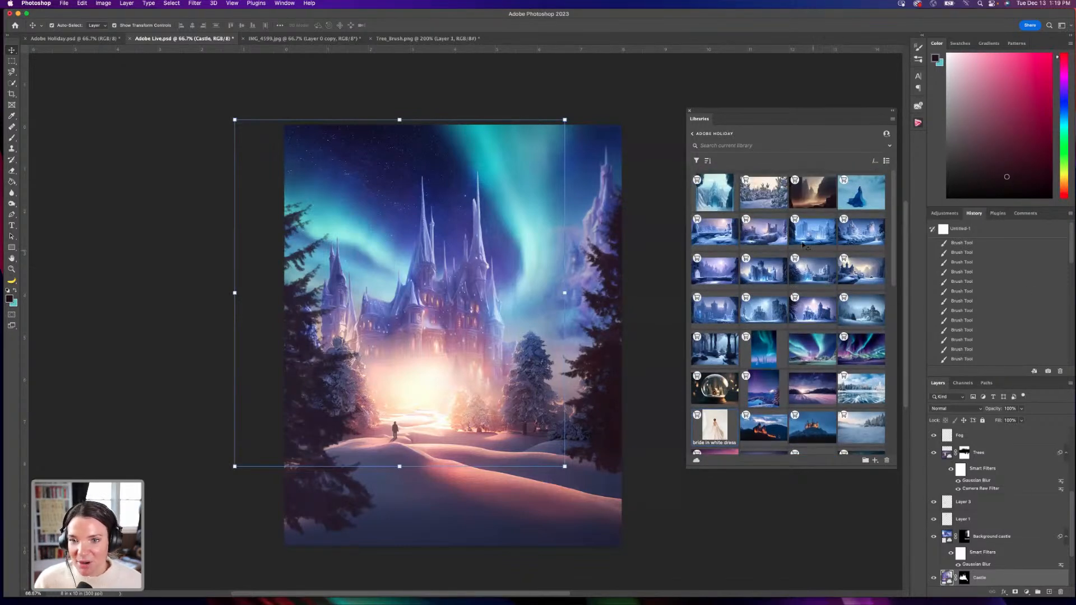
{"action": "scroll", "coordinate": [984, 468], "scroll_direction": "up", "scroll_amount": 5}
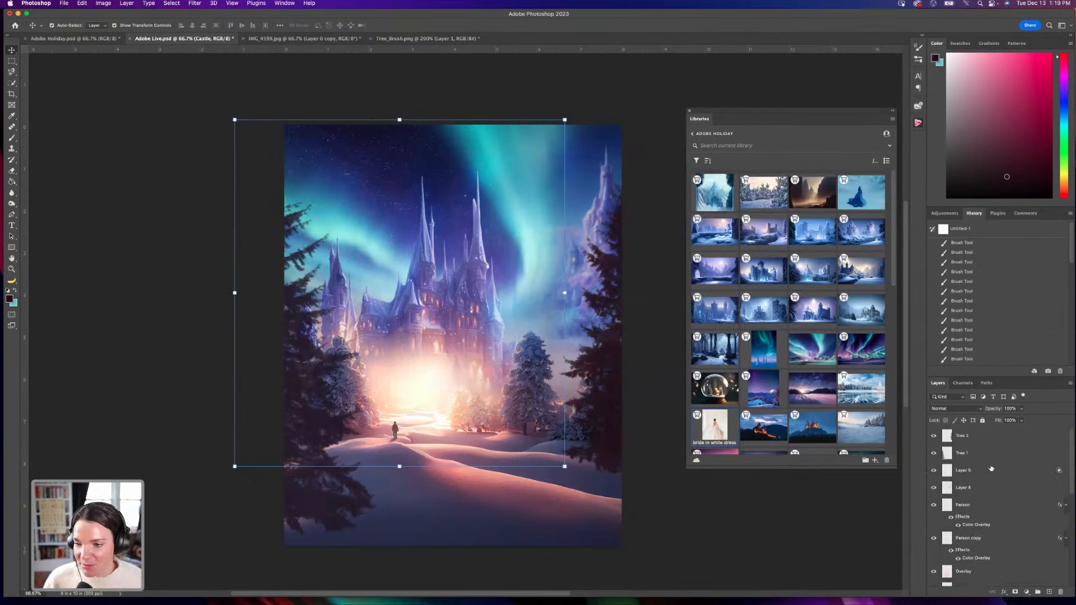
Select the Tree 2 layer and start opening a file, looking through the Desktop folder for a falling-snow image.
{"action": "left_click", "coordinate": [969, 442]}
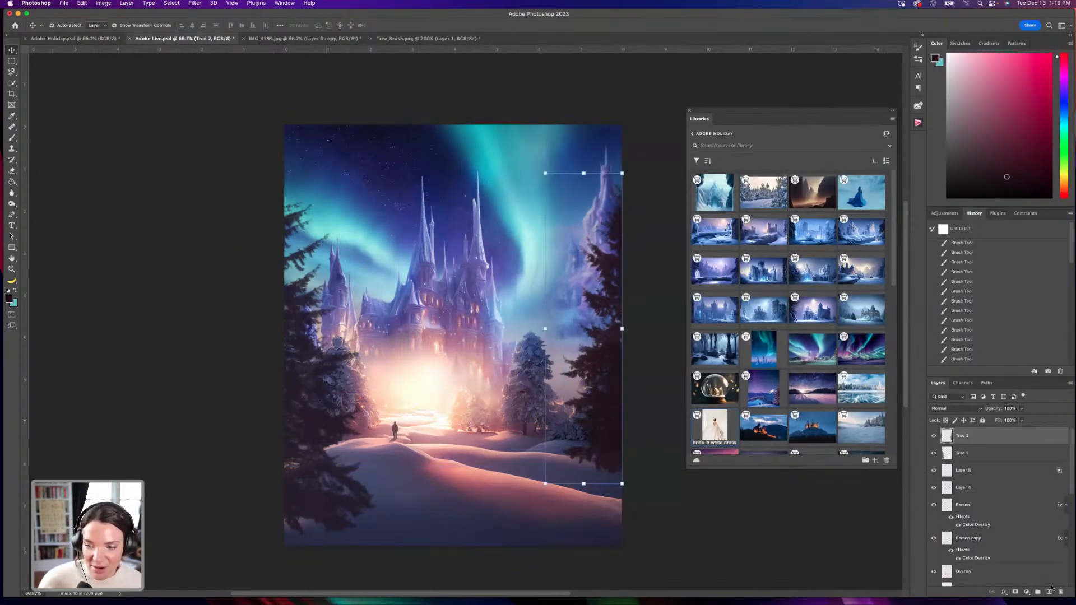
{"action": "left_click", "coordinate": [64, 3]}
{"action": "left_click", "coordinate": [78, 23]}
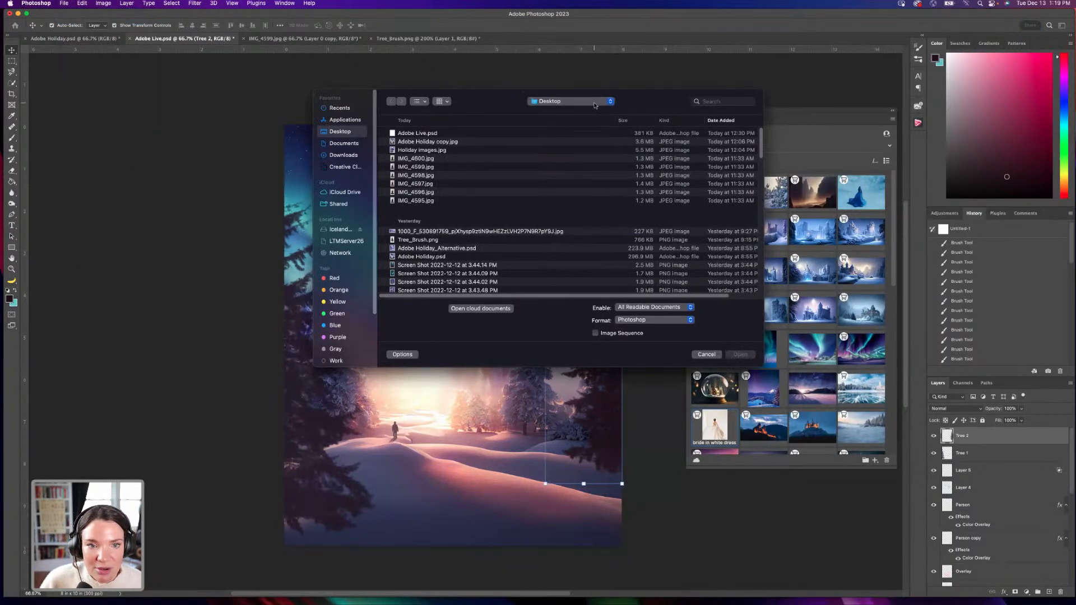
{"action": "scroll", "coordinate": [481, 236], "scroll_direction": "down", "scroll_amount": 10}
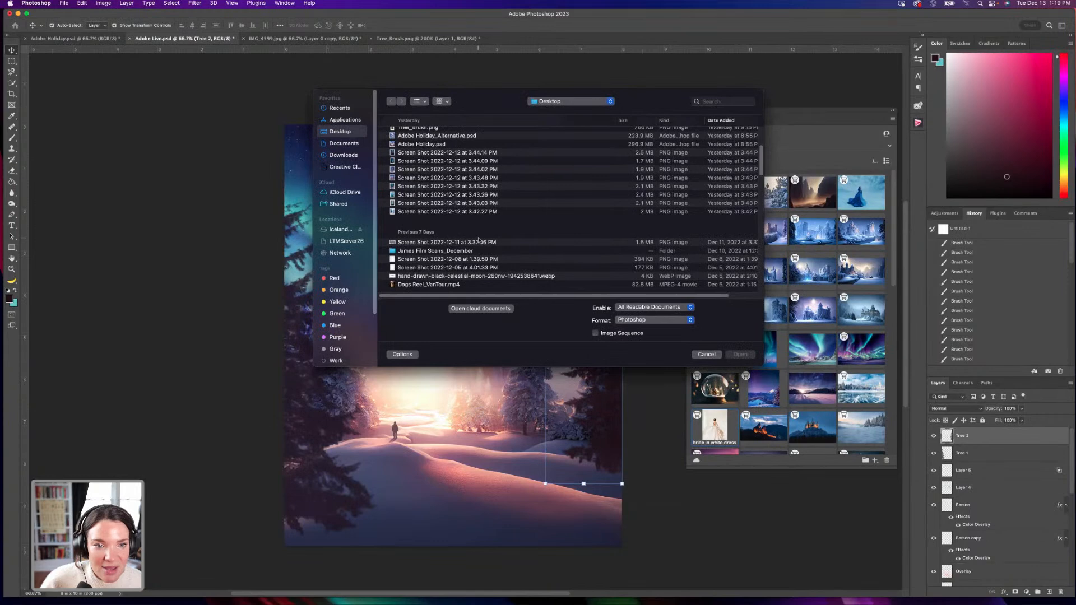
{"action": "scroll", "coordinate": [480, 245], "scroll_direction": "up", "scroll_amount": 10}
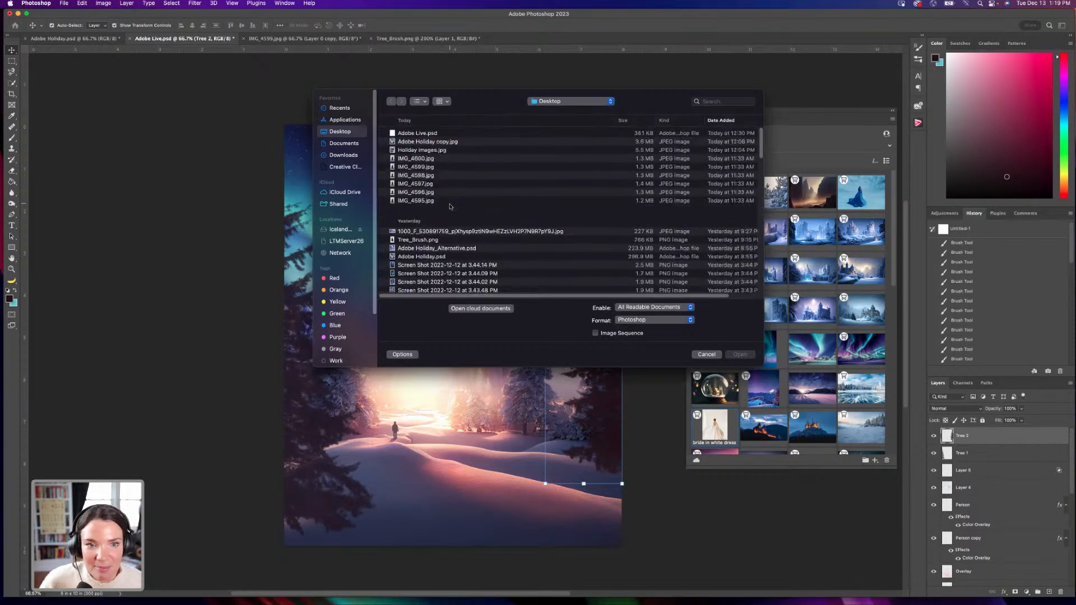
{"action": "key", "text": "space"}
{"action": "key", "text": "space"}
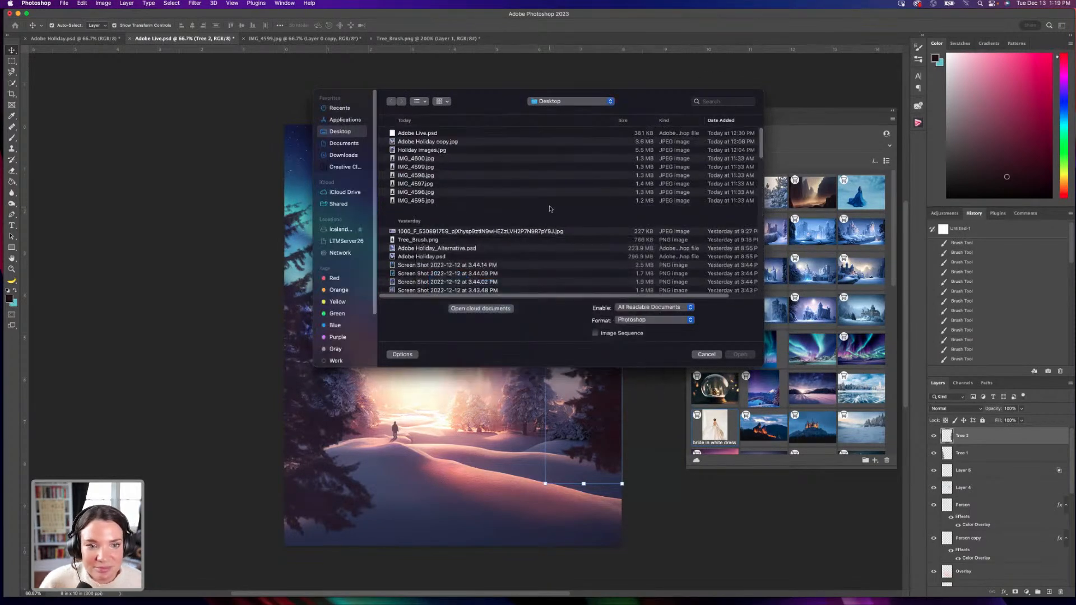
Preview Snow 2.jpg and Snow 1.jpg in the Downloads folder and open Snow 1.jpg.
{"action": "left_click", "coordinate": [344, 155]}
{"action": "scroll", "coordinate": [449, 194], "scroll_direction": "down", "scroll_amount": 5}
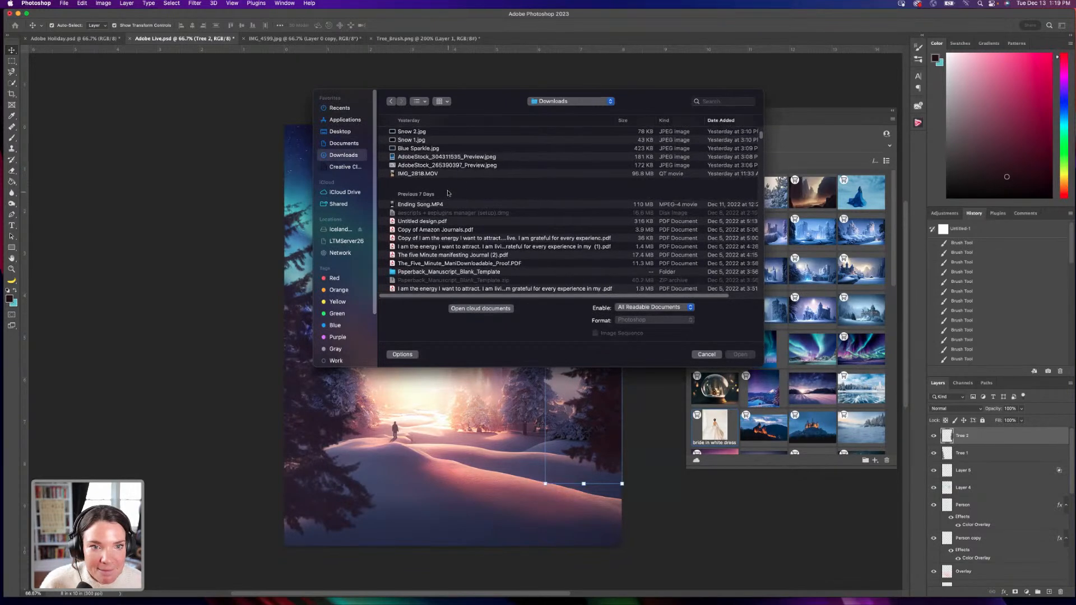
{"action": "scroll", "coordinate": [443, 193], "scroll_direction": "up", "scroll_amount": 3}
{"action": "left_click", "coordinate": [423, 205]}
{"action": "key", "text": "space"}
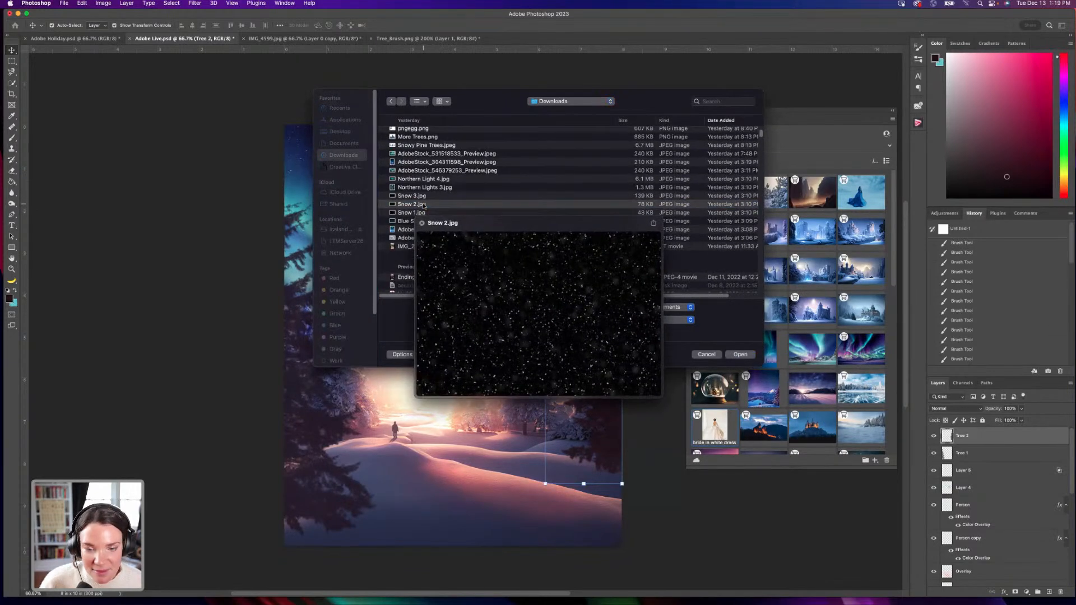
{"action": "key", "text": "Down"}
{"action": "key", "text": "Up"}
{"action": "key", "text": "Down"}
{"action": "key", "text": "space"}
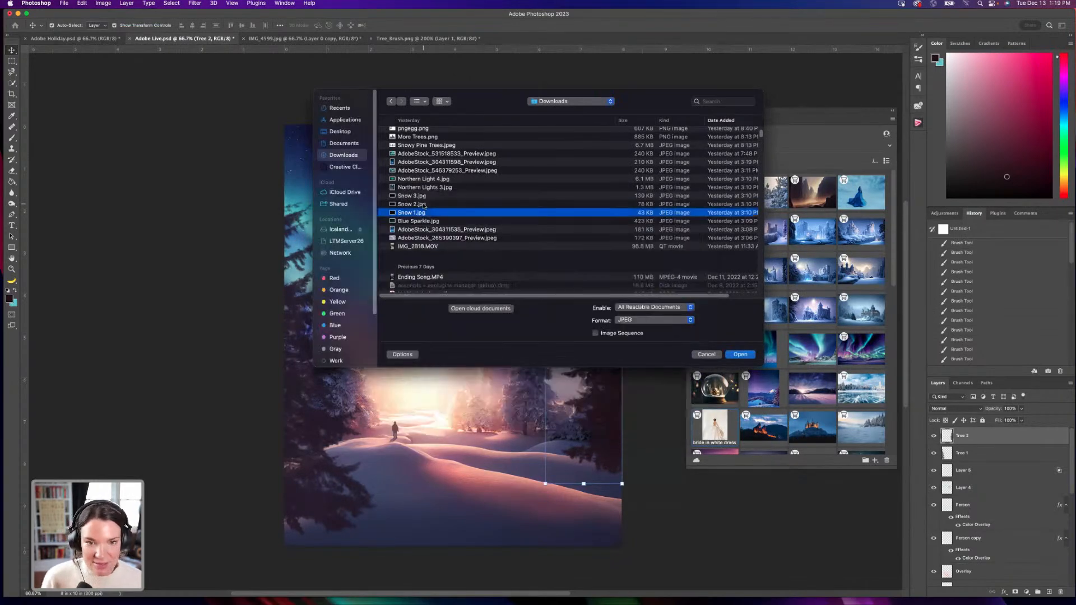
{"action": "key", "text": "Return"}
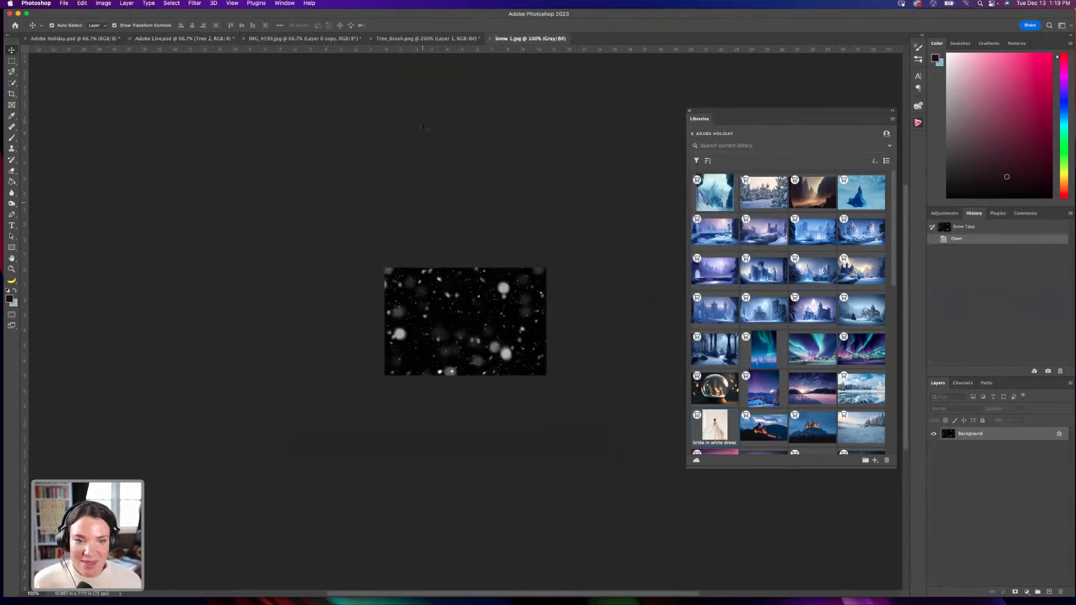
Bring the Snow 1.jpg image into Adobe Live.psd as the top layer and enlarge it to span the canvas width over the sky and castle.
{"action": "left_click_drag", "start_coordinate": [502, 38], "coordinate": [402, 106]}
{"action": "left_click_drag", "start_coordinate": [404, 297], "coordinate": [416, 380]}
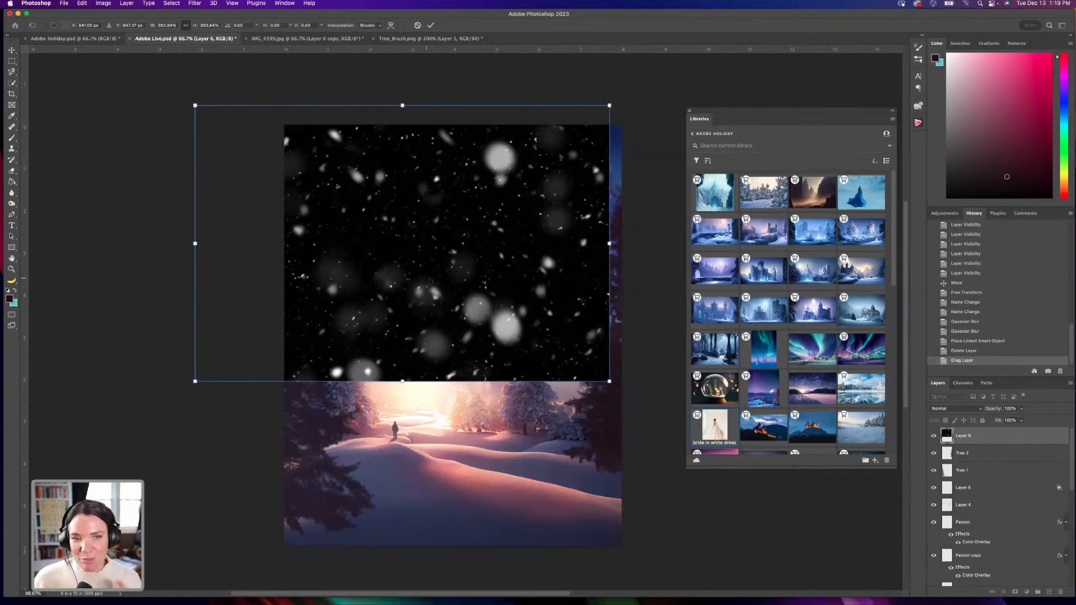
{"action": "left_click_drag", "start_coordinate": [433, 281], "coordinate": [472, 289]}
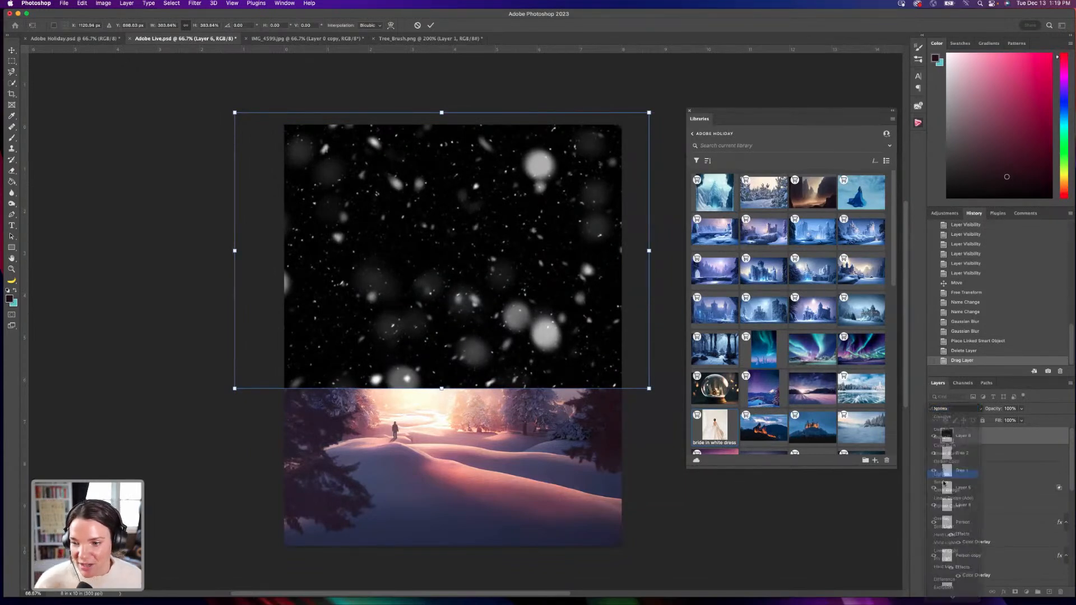
Set the snow layer's blend mode to Screen.
{"action": "left_click", "coordinate": [943, 474]}
{"action": "left_click", "coordinate": [953, 409]}
{"action": "left_click", "coordinate": [952, 418]}
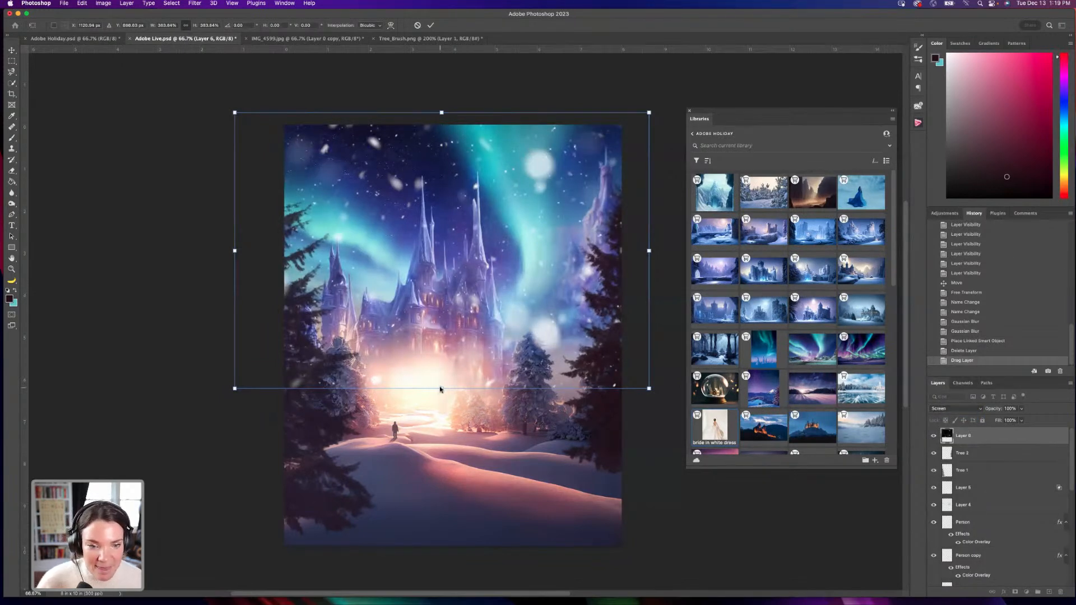
Enlarge the snow layer until its flakes cover the whole canvas, and shift it slightly into position.
{"action": "left_click_drag", "start_coordinate": [441, 389], "coordinate": [443, 567]}
{"action": "key", "text": "Return"}
{"action": "left_click_drag", "start_coordinate": [502, 329], "coordinate": [510, 336]}
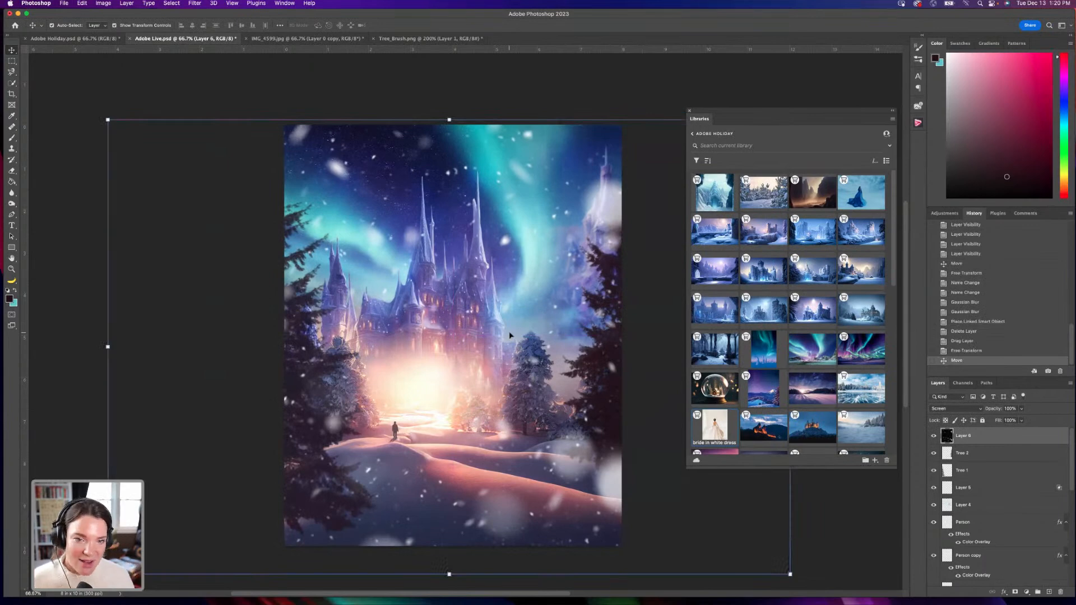
Undo the snow layer's latest move, enlargement and blend change, and rescale it to cover the upper two thirds of the canvas.
{"action": "key", "text": "super+z"}
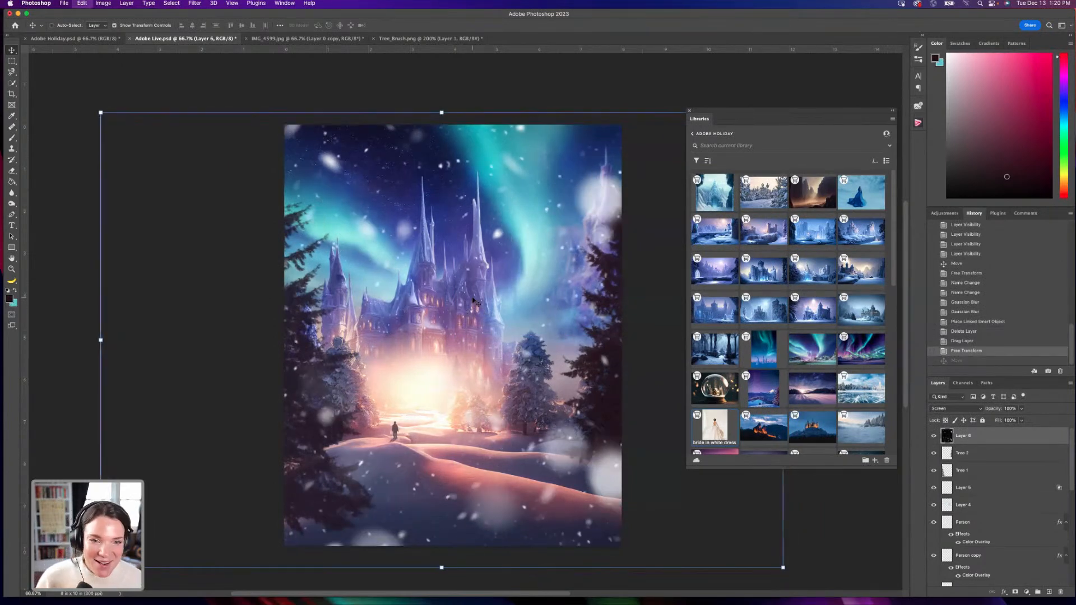
{"action": "key", "text": "super+z"}
{"action": "left_click_drag", "start_coordinate": [456, 226], "coordinate": [680, 72]}
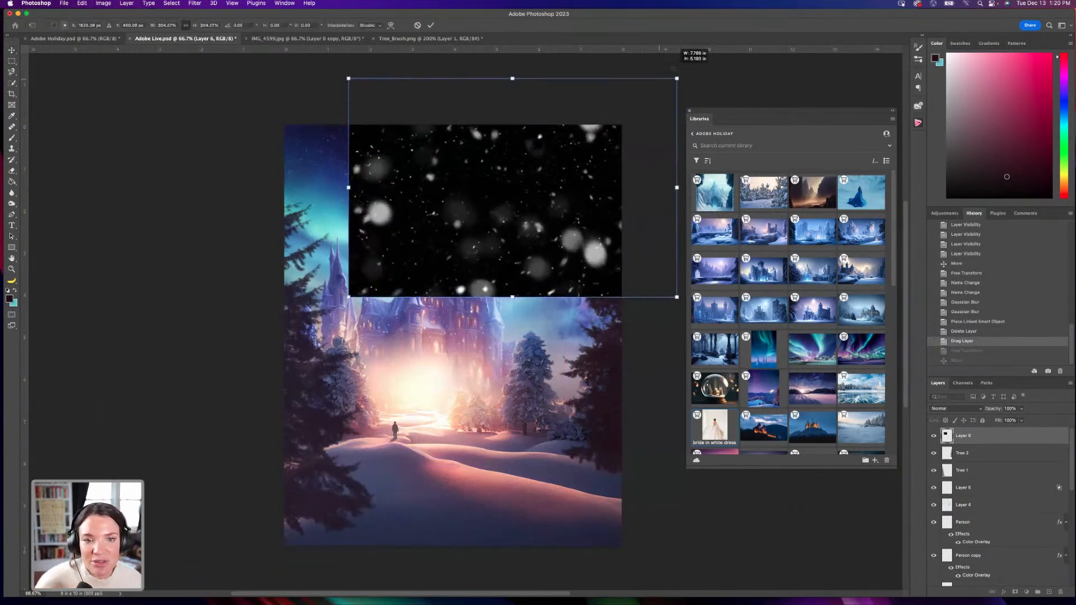
{"action": "left_click_drag", "start_coordinate": [552, 204], "coordinate": [481, 254]}
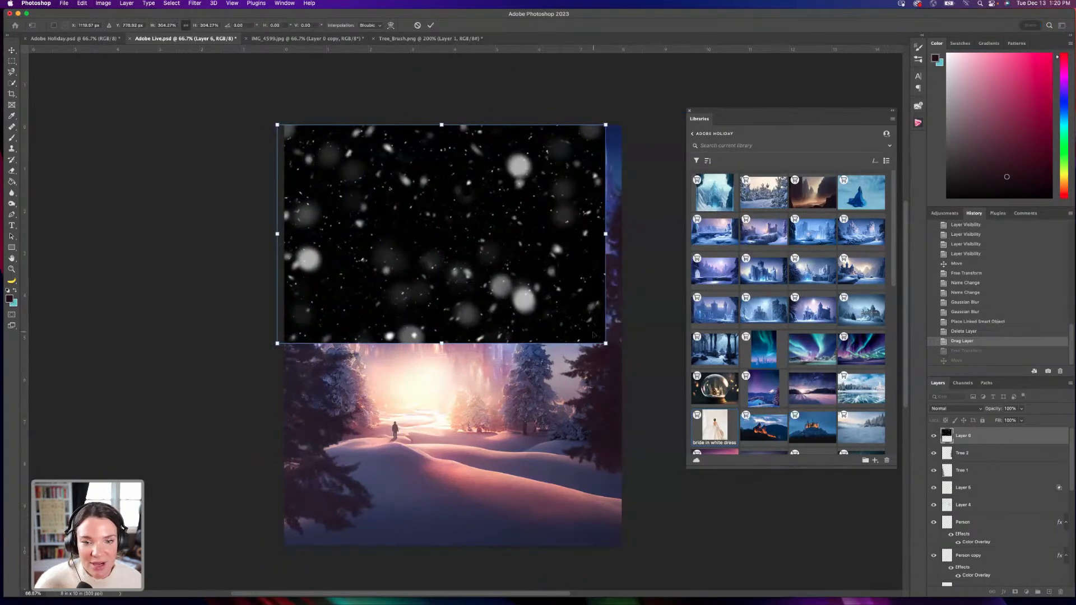
{"action": "left_click_drag", "start_coordinate": [606, 344], "coordinate": [734, 429]}
{"action": "left_click_drag", "start_coordinate": [551, 344], "coordinate": [530, 339]}
{"action": "key", "text": "Return"}
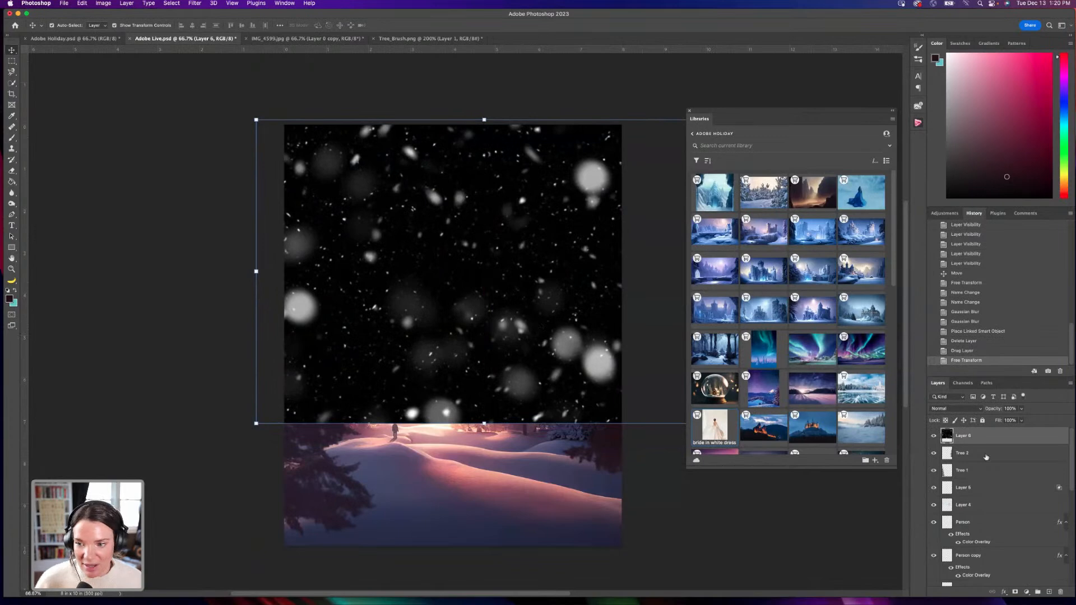
Duplicate the snow layer and place the copy over the uncovered lower part of the canvas, meeting the original's bottom edge.
{"action": "key", "text": "super+j"}
{"action": "left_click_drag", "start_coordinate": [450, 296], "coordinate": [493, 498]}
{"action": "left_click_drag", "start_coordinate": [489, 404], "coordinate": [533, 392]}
{"action": "left_click_drag", "start_coordinate": [387, 351], "coordinate": [343, 397]}
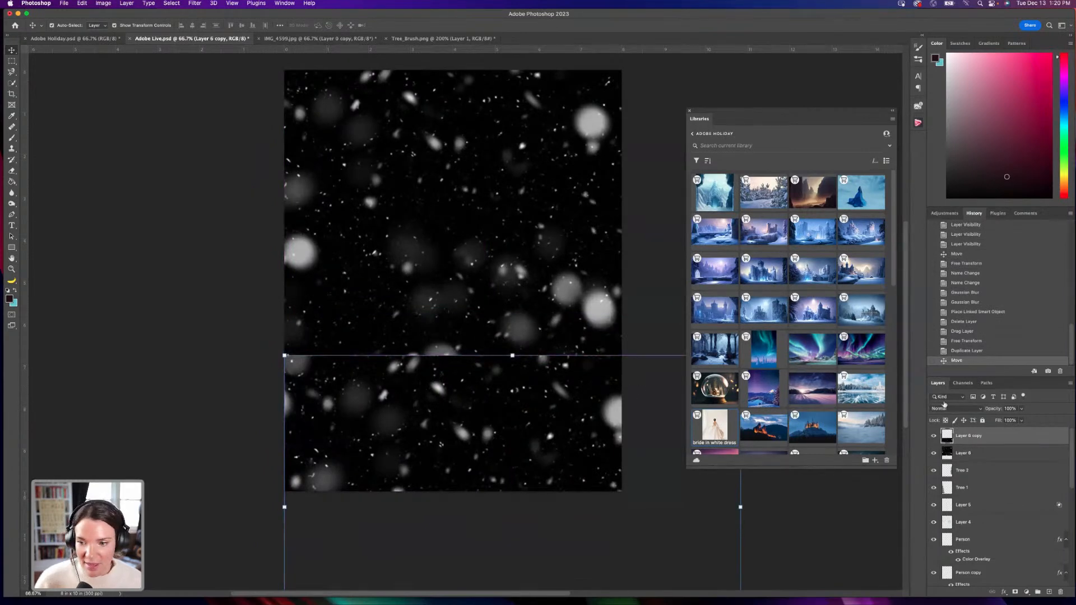
Merge the two snow layers into one and set its blend mode to Screen.
{"action": "left_click", "coordinate": [985, 454], "text": "shift"}
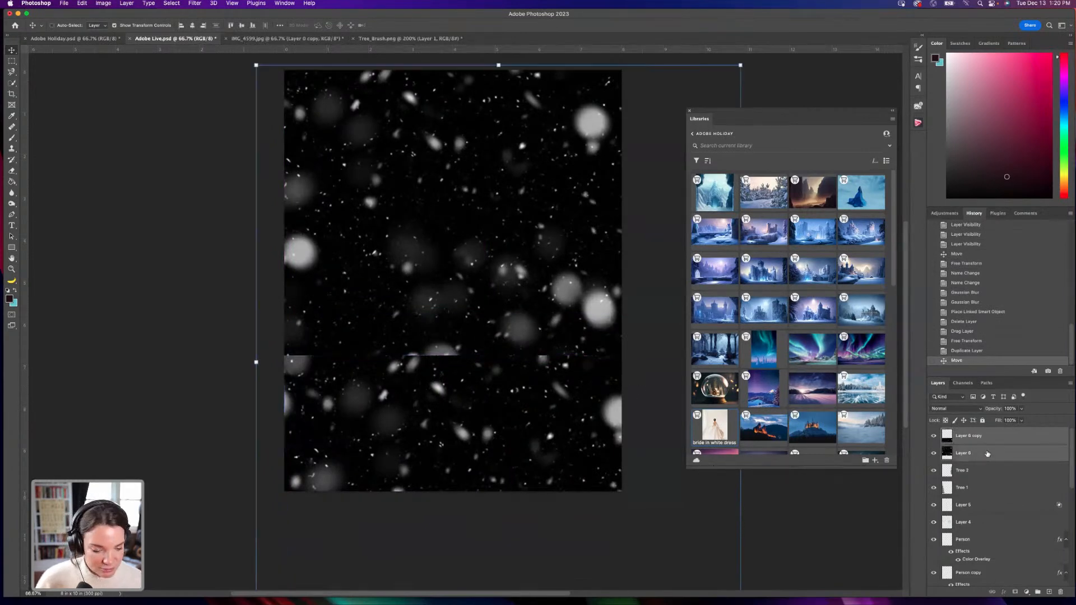
{"action": "key", "text": "super+e"}
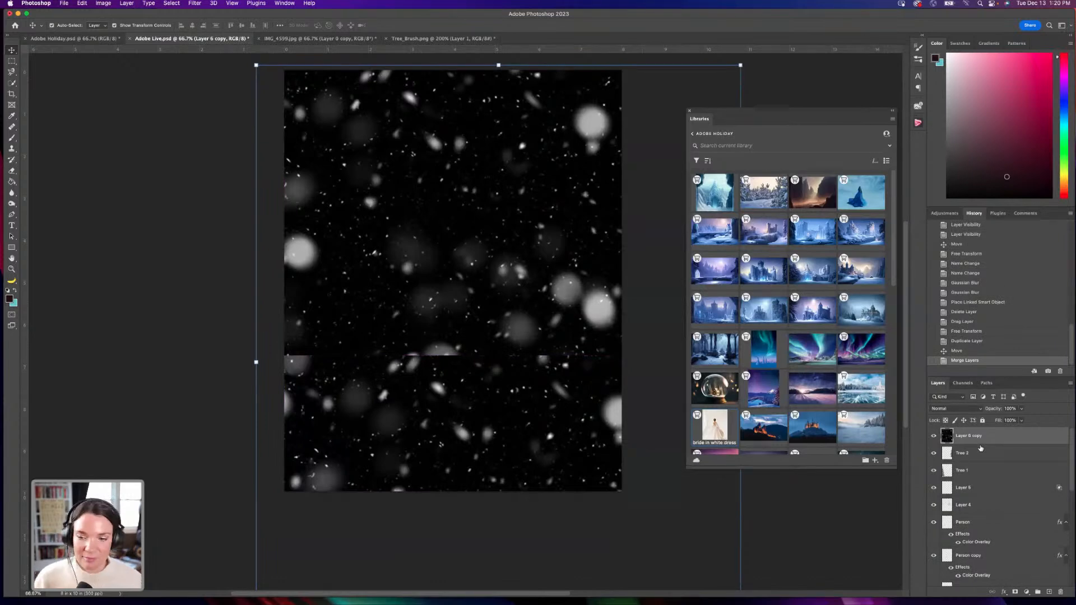
{"action": "left_click", "coordinate": [978, 412]}
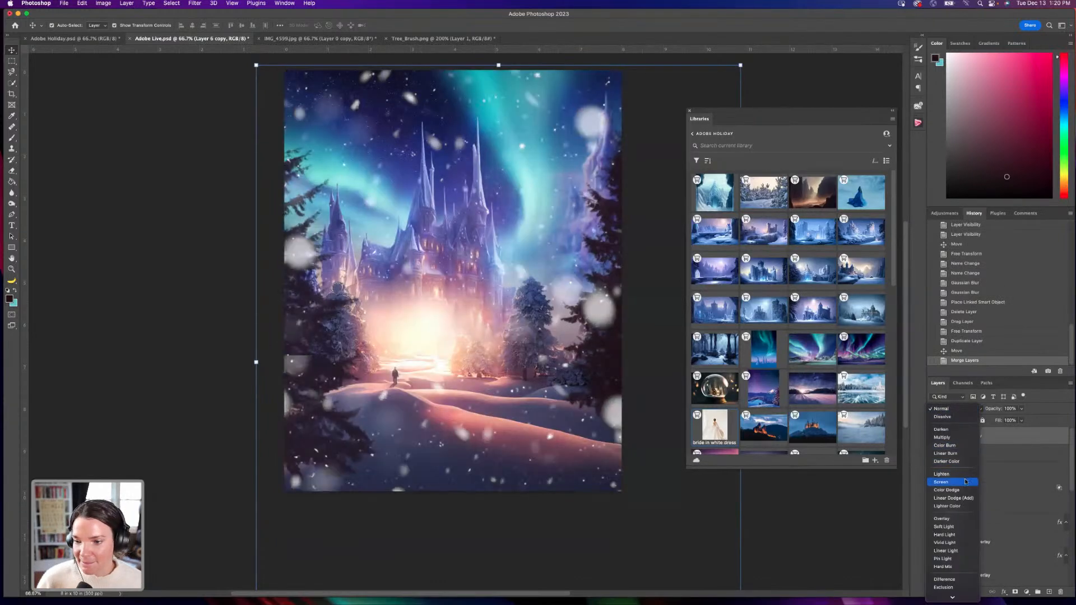
{"action": "left_click", "coordinate": [965, 482]}
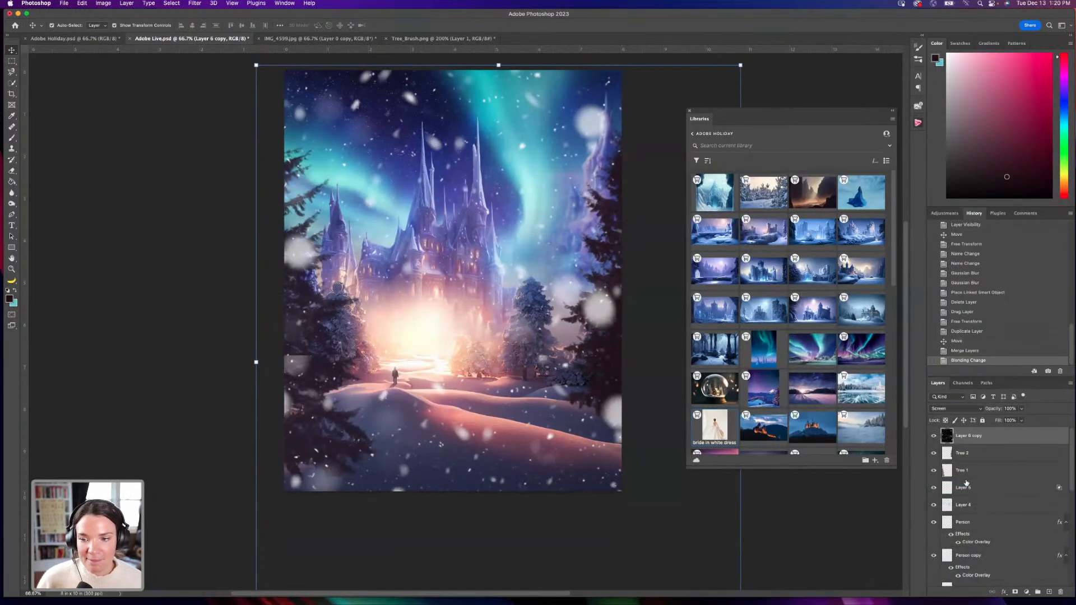
Add a layer mask to the merged snow layer and choose the Soft Mechanical 300 pixels brush with 41% flow.
{"action": "left_click", "coordinate": [1016, 592]}
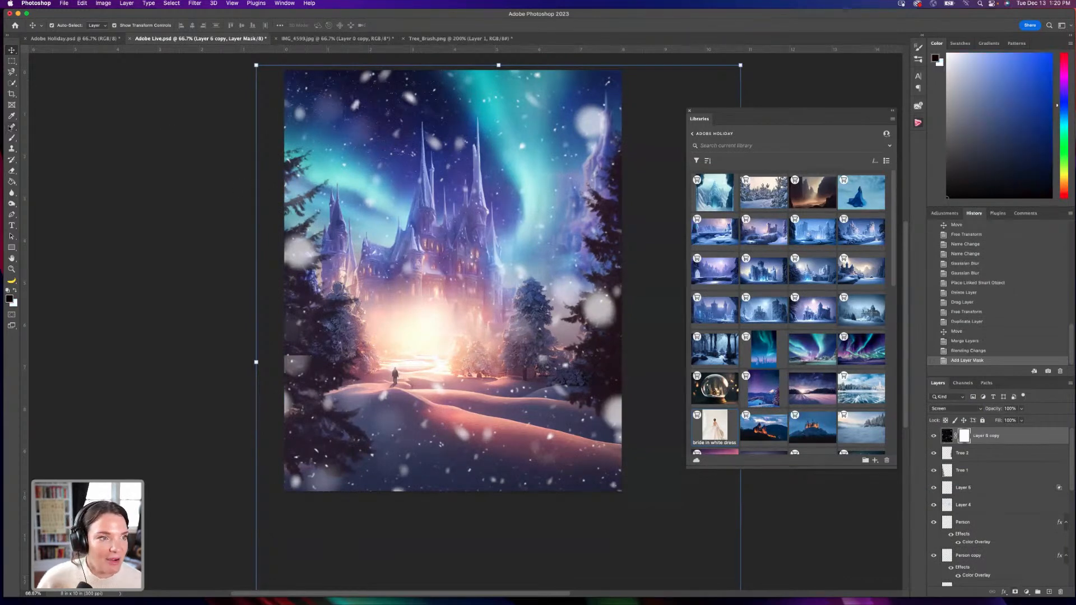
{"action": "left_click", "coordinate": [11, 138]}
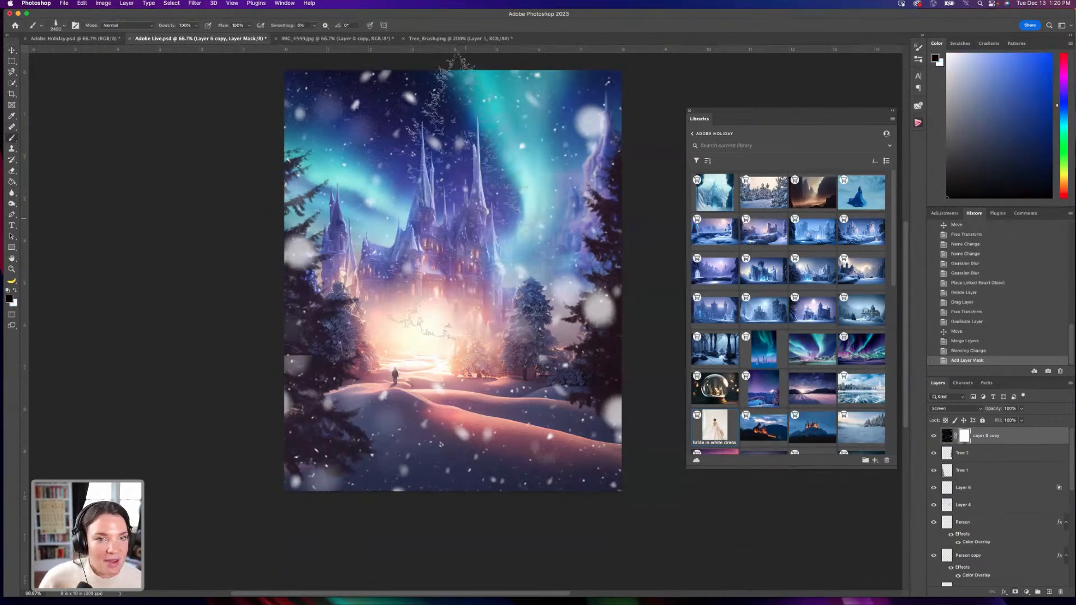
{"action": "left_click", "coordinate": [58, 26]}
{"action": "left_click", "coordinate": [84, 265]}
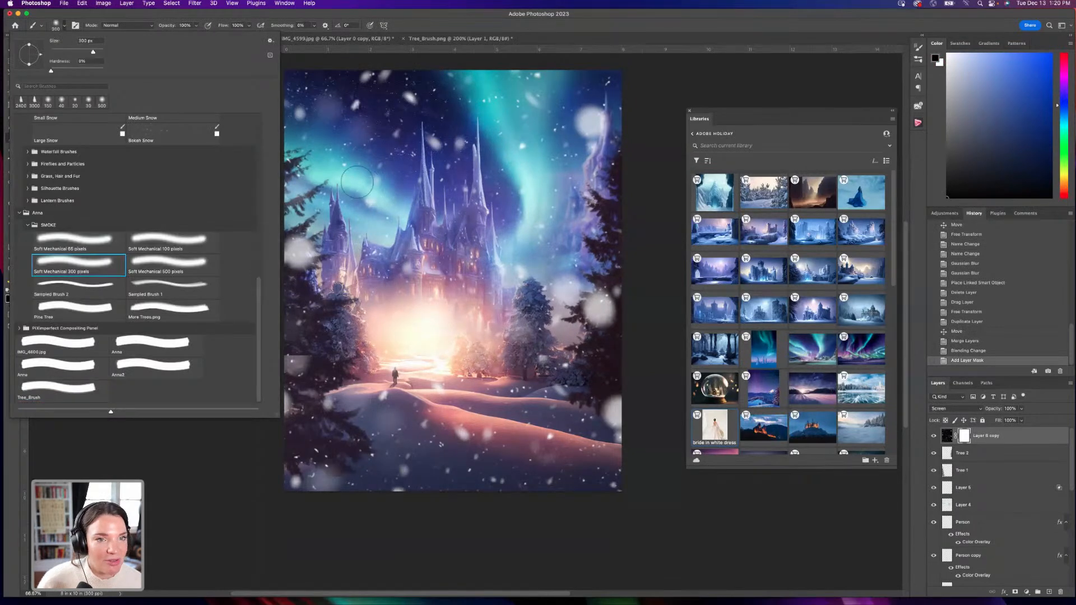
{"action": "left_click", "coordinate": [288, 15]}
{"action": "left_click_drag", "start_coordinate": [221, 37], "coordinate": [225, 36]}
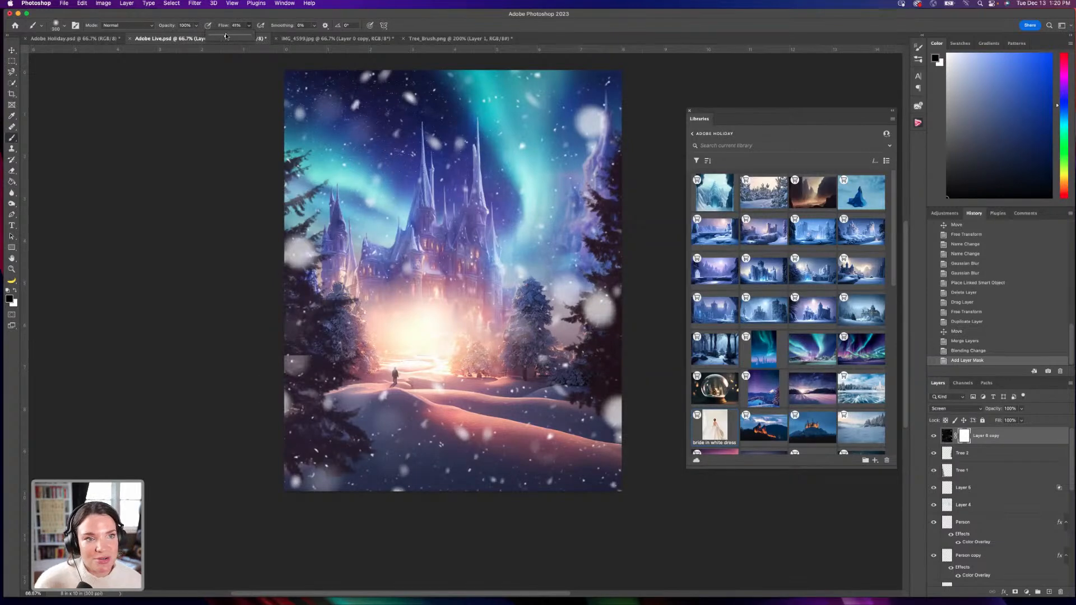
{"action": "left_click", "coordinate": [393, 360]}
Enlarge the brush to 700 px, mask out the snow seam and large distracting flakes around the image, and compare with the snow layer hidden.
{"action": "key", "text": "bracketright"}
{"action": "key", "text": "bracketright"}
{"action": "key", "text": "bracketright"}
{"action": "key", "text": "bracketright"}
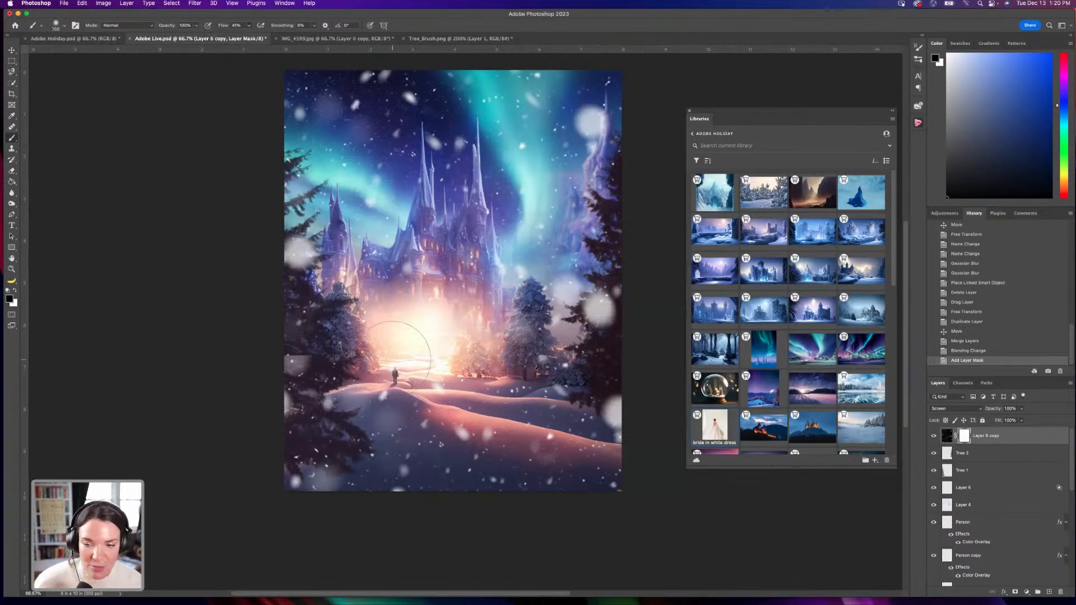
{"action": "left_click_drag", "start_coordinate": [272, 395], "coordinate": [268, 368]}
{"action": "left_click", "coordinate": [270, 365]}
{"action": "left_click_drag", "start_coordinate": [337, 479], "coordinate": [286, 493]}
{"action": "left_click", "coordinate": [630, 433]}
{"action": "left_click", "coordinate": [629, 413]}
{"action": "left_click", "coordinate": [625, 418]}
{"action": "left_click", "coordinate": [613, 470]}
{"action": "left_click", "coordinate": [609, 306]}
{"action": "left_click", "coordinate": [605, 309]}
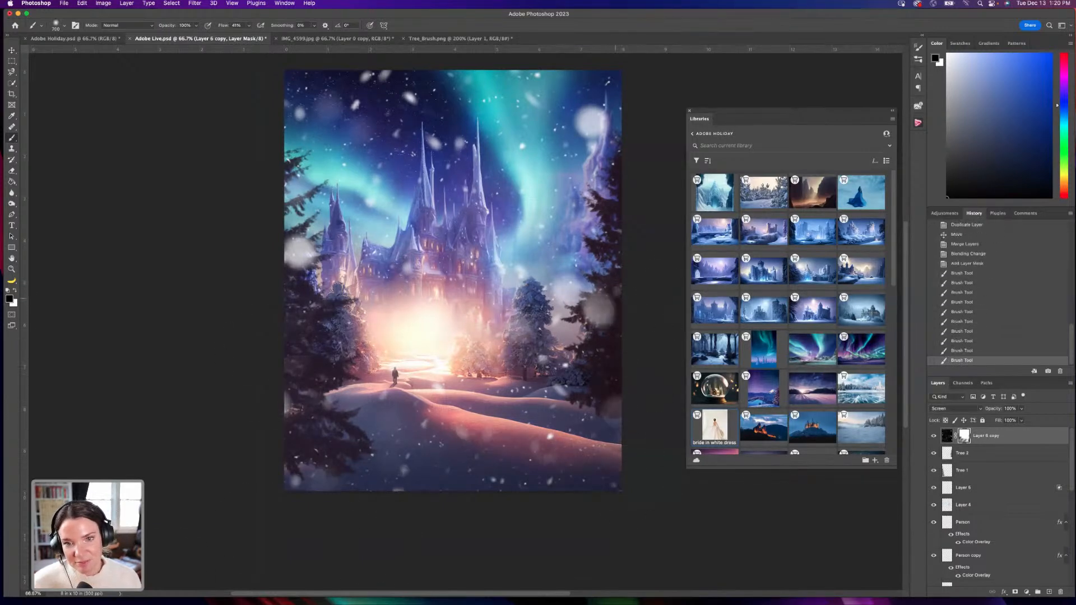
{"action": "left_click", "coordinate": [449, 143]}
{"action": "left_click", "coordinate": [584, 276]}
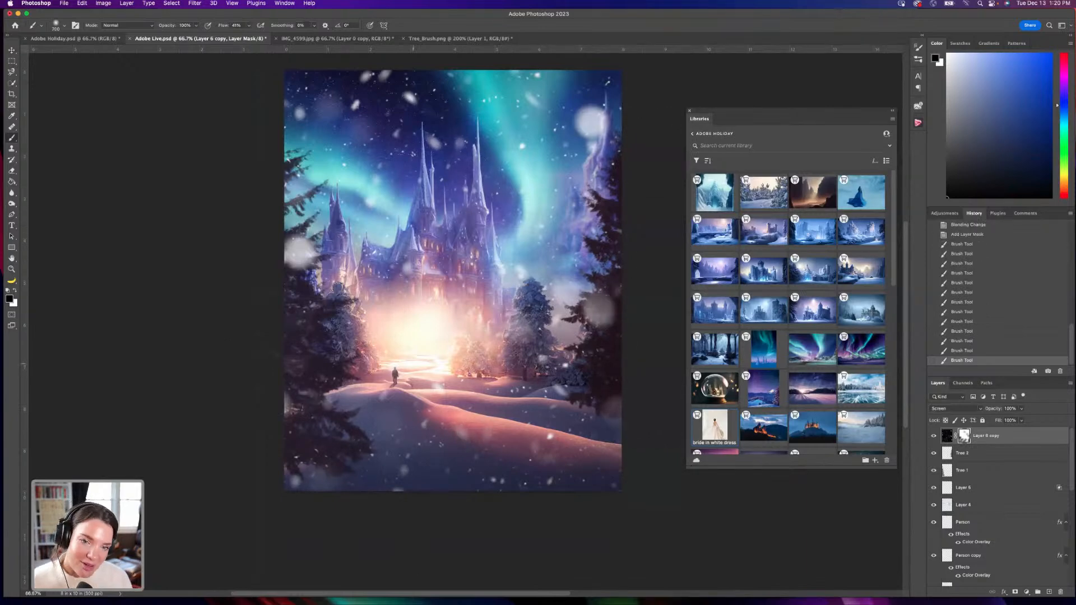
{"action": "left_click", "coordinate": [296, 251]}
{"action": "left_click", "coordinate": [296, 251]}
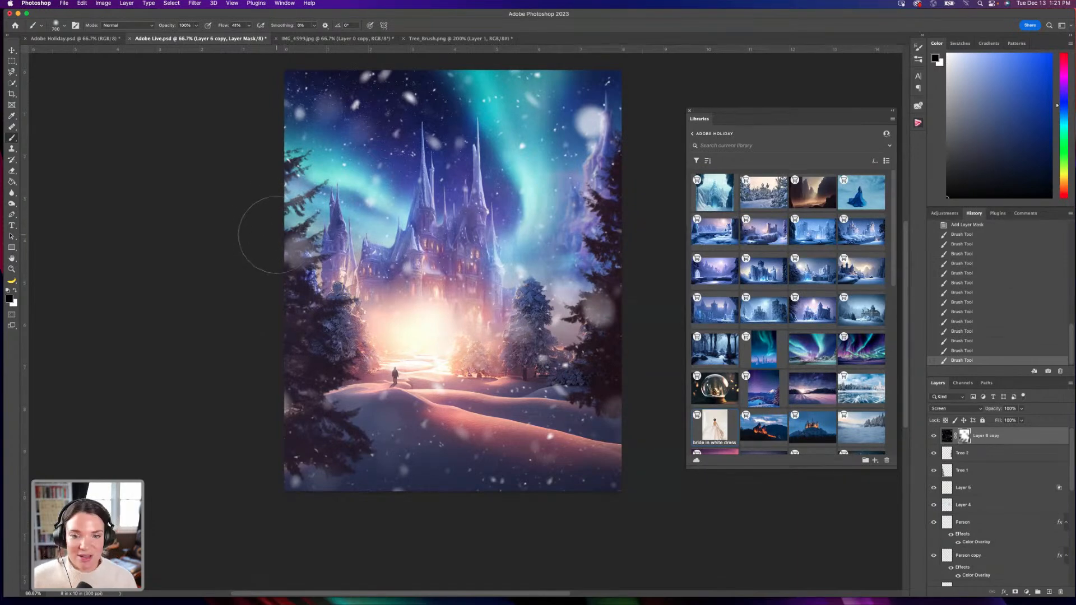
{"action": "left_click_drag", "start_coordinate": [283, 230], "coordinate": [300, 233]}
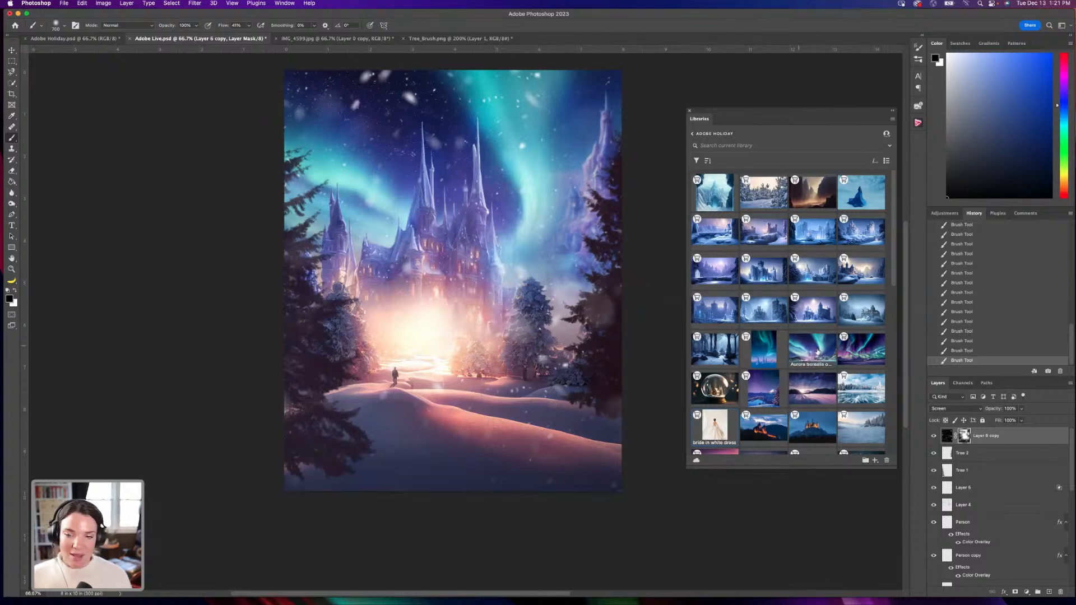
{"action": "left_click", "coordinate": [934, 436]}
{"action": "left_click", "coordinate": [934, 436]}
{"action": "left_click", "coordinate": [934, 437]}
{"action": "left_click", "coordinate": [934, 437]}
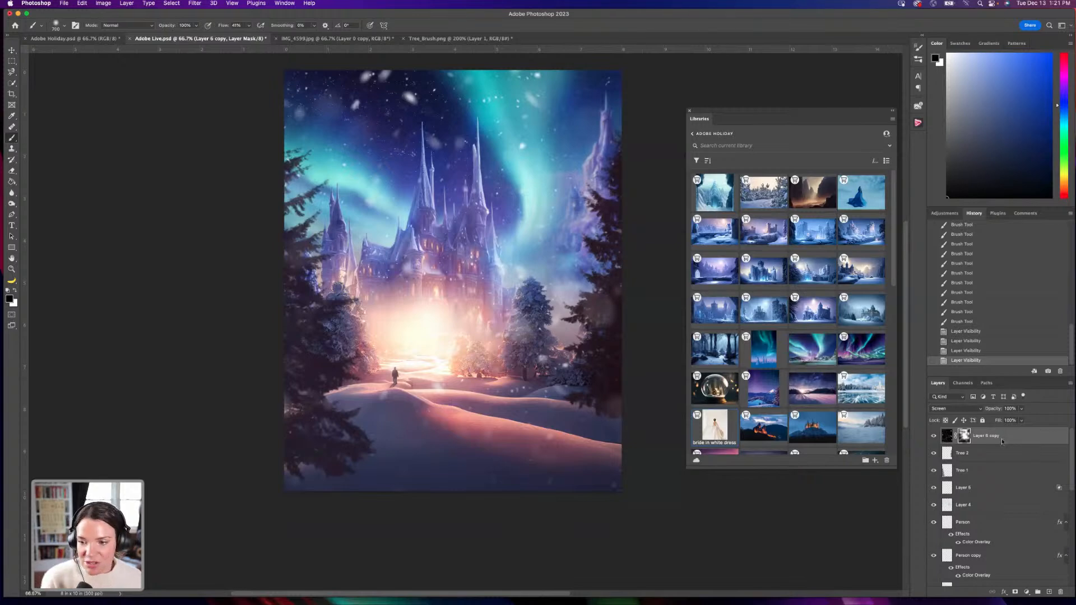
Stamp all visible layers into a new top layer and convert it to a smart object.
{"action": "key", "text": "alt+shift+super+e"}
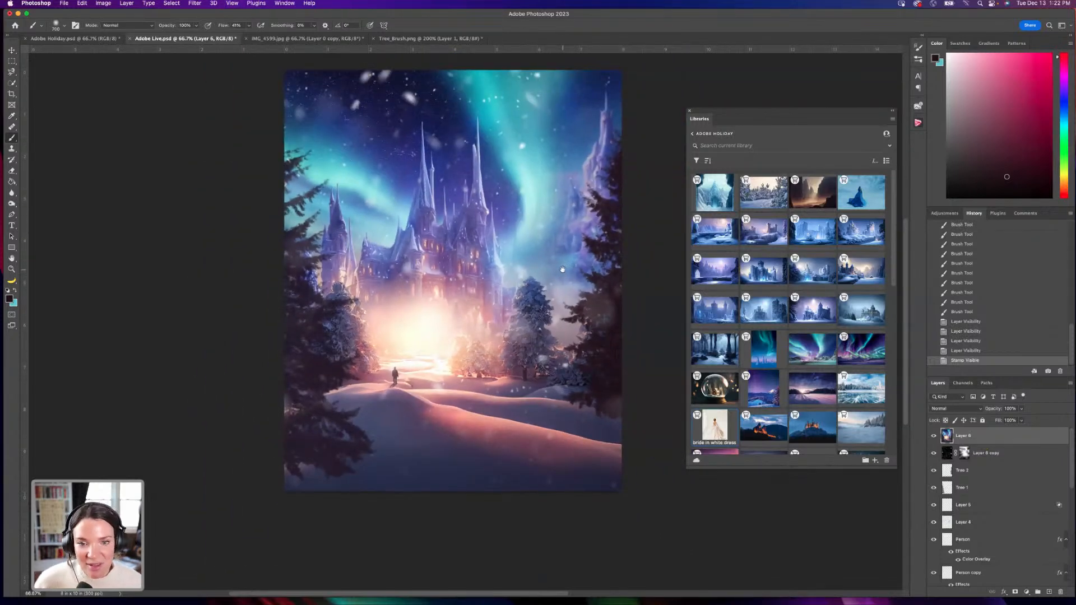
{"action": "left_click_drag", "start_coordinate": [562, 269], "coordinate": [599, 308]}
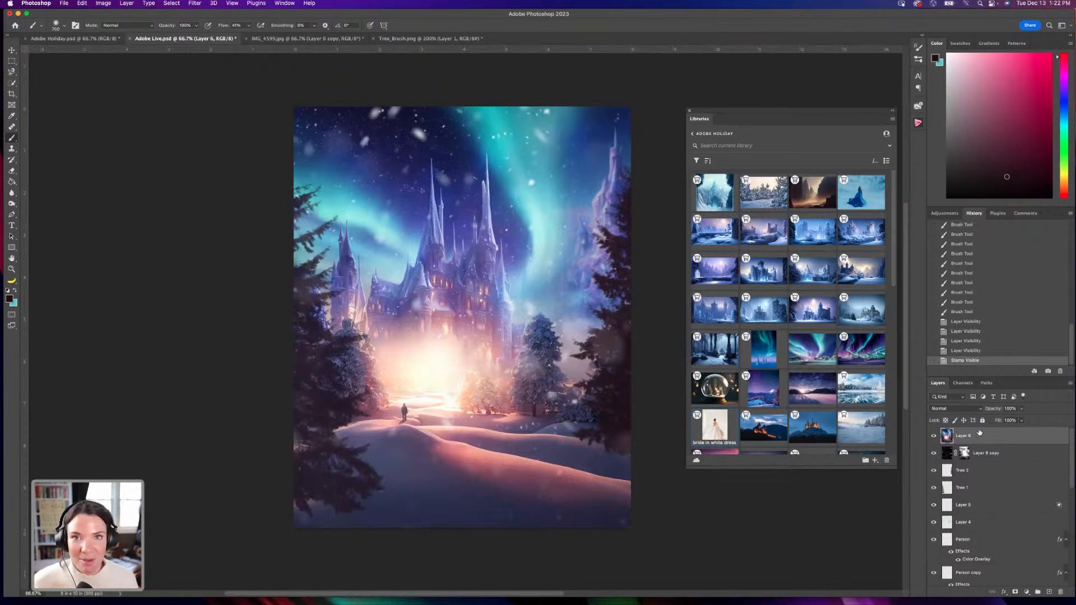
{"action": "right_click", "coordinate": [979, 436]}
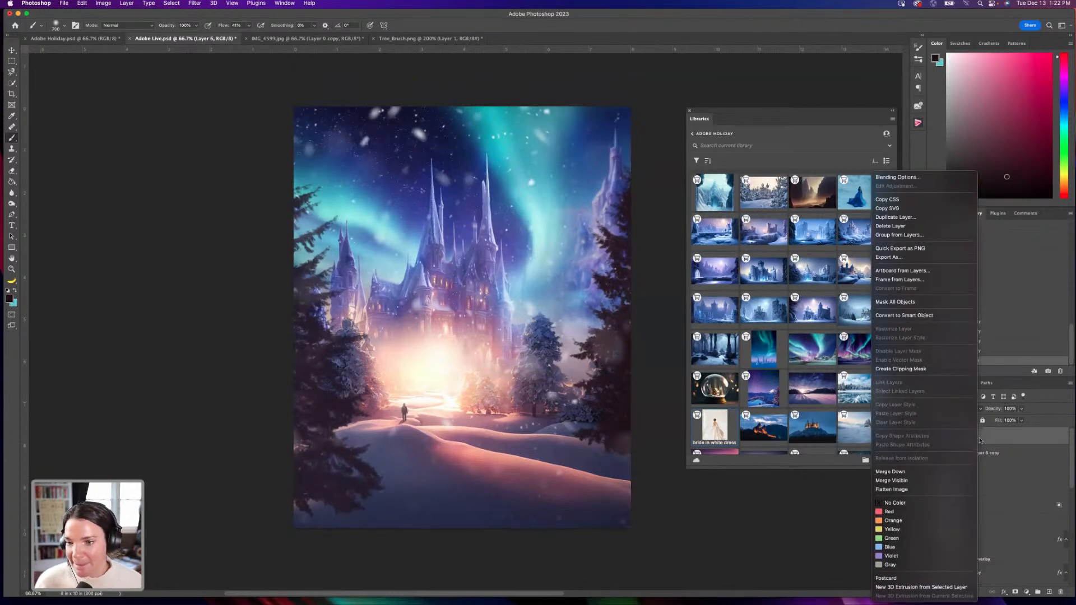
{"action": "left_click", "coordinate": [953, 316]}
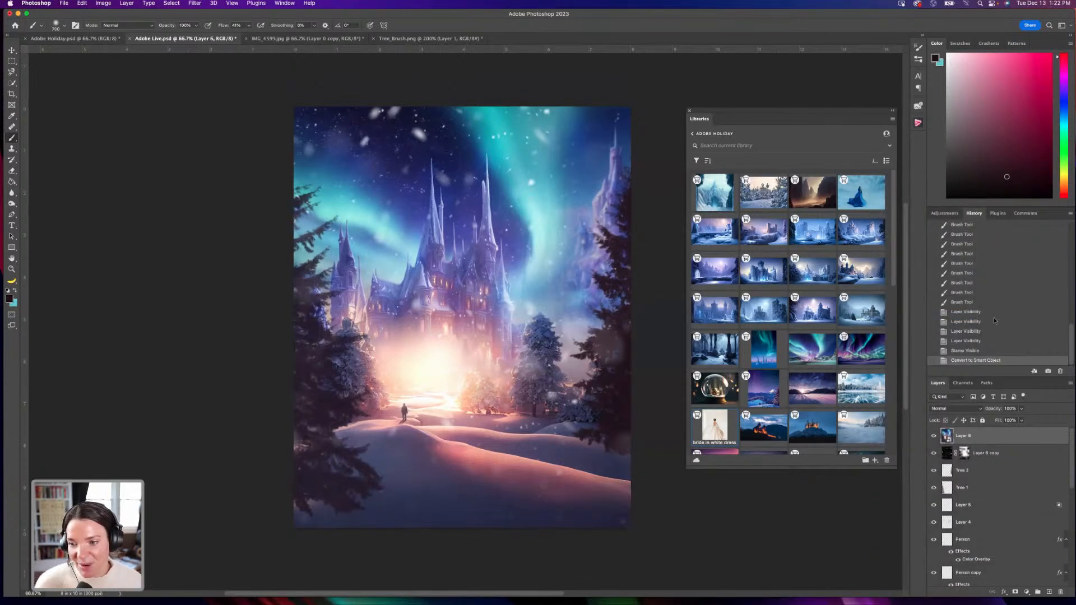
Open the Camera Raw filter on the smart object and set Temperature to -2 and Tint to +10.
{"action": "left_click", "coordinate": [196, 3]}
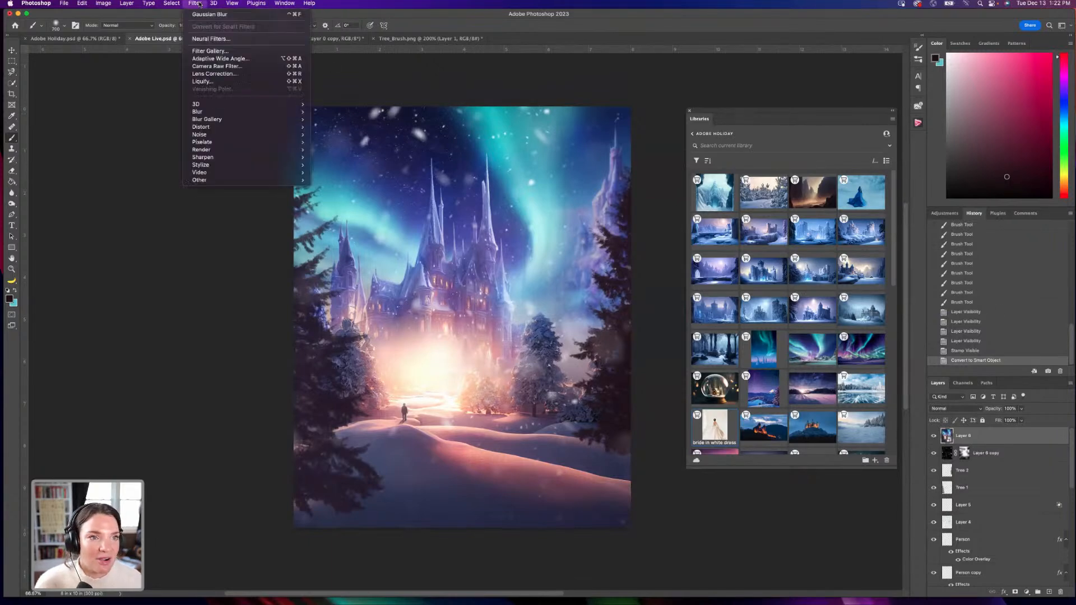
{"action": "left_click", "coordinate": [229, 66]}
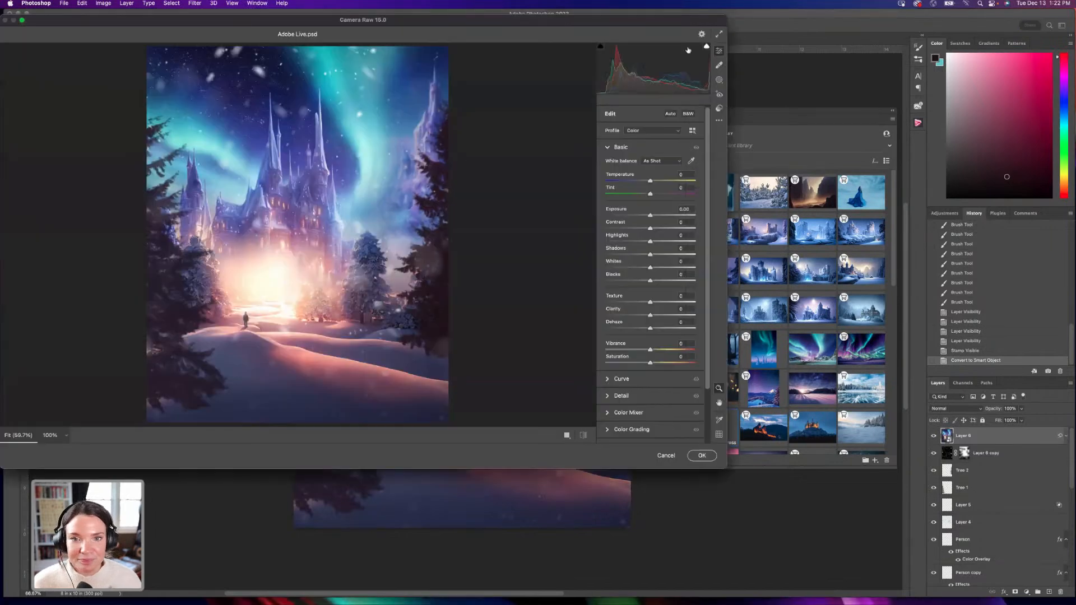
{"action": "left_click_drag", "start_coordinate": [317, 21], "coordinate": [428, 112]}
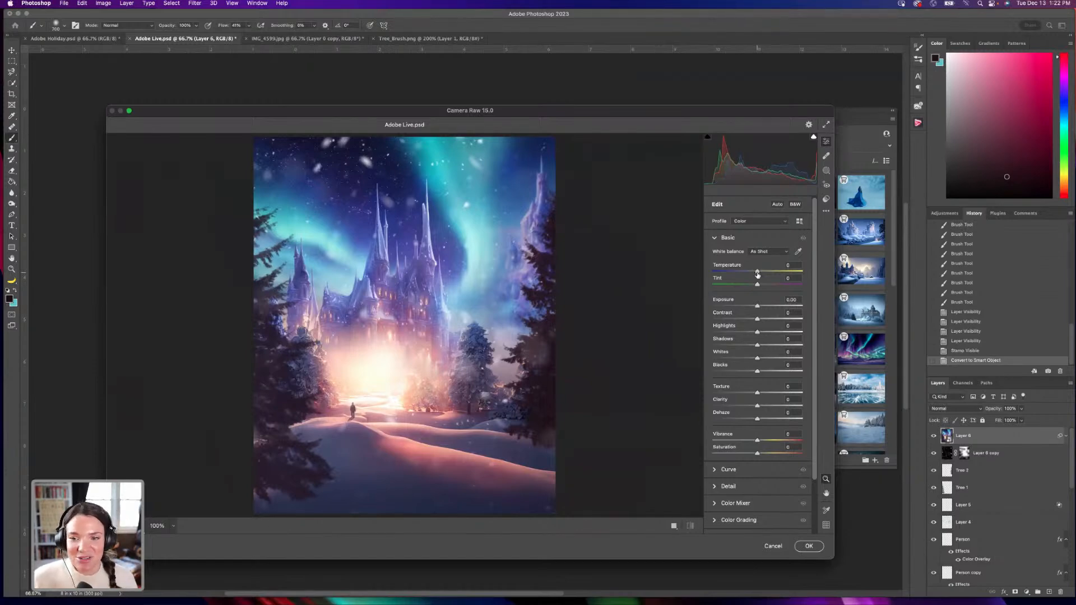
{"action": "left_click_drag", "start_coordinate": [758, 274], "coordinate": [761, 287]}
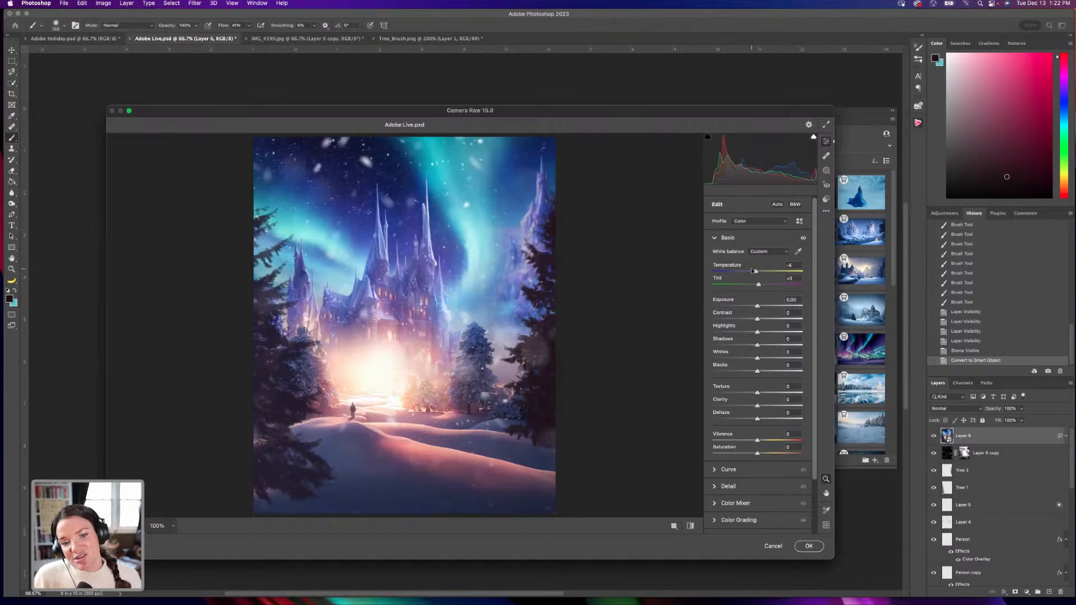
{"action": "left_click", "coordinate": [799, 272]}
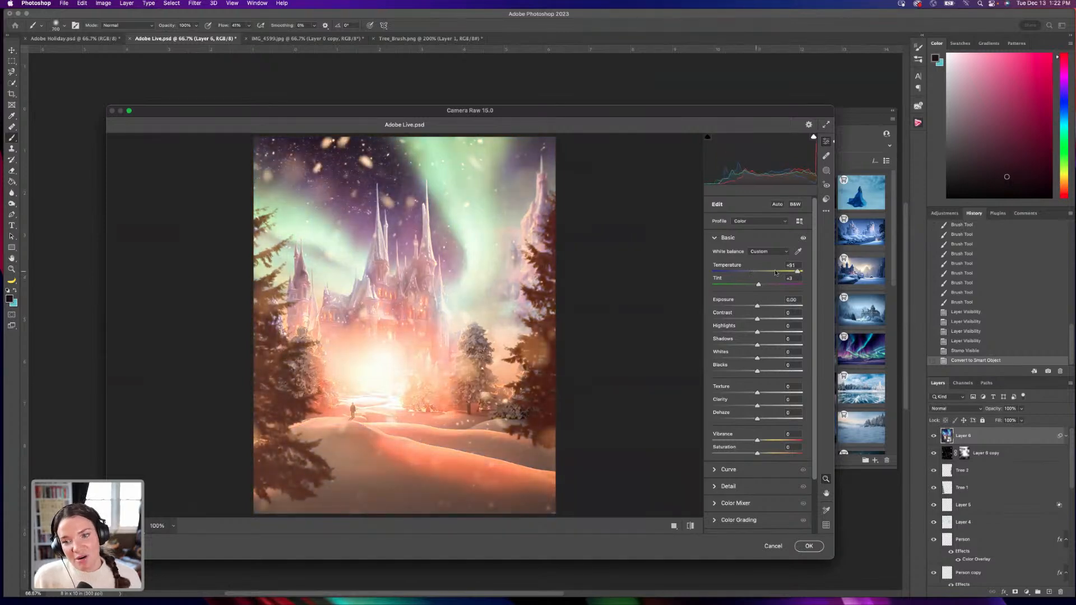
{"action": "left_click", "coordinate": [776, 272]}
{"action": "left_click_drag", "start_coordinate": [777, 288], "coordinate": [757, 271]}
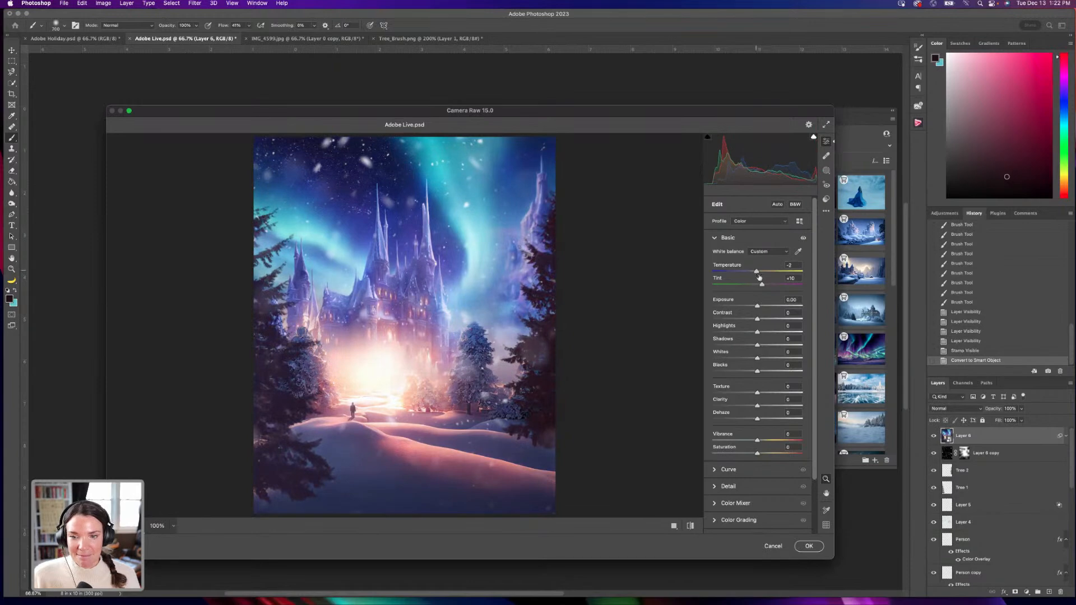
Raise Vibrance to +6 and Shadows to +37 in the Camera Raw basic adjustments.
{"action": "scroll", "coordinate": [746, 451], "scroll_direction": "down", "scroll_amount": 1}
{"action": "left_click_drag", "start_coordinate": [757, 440], "coordinate": [760, 439]}
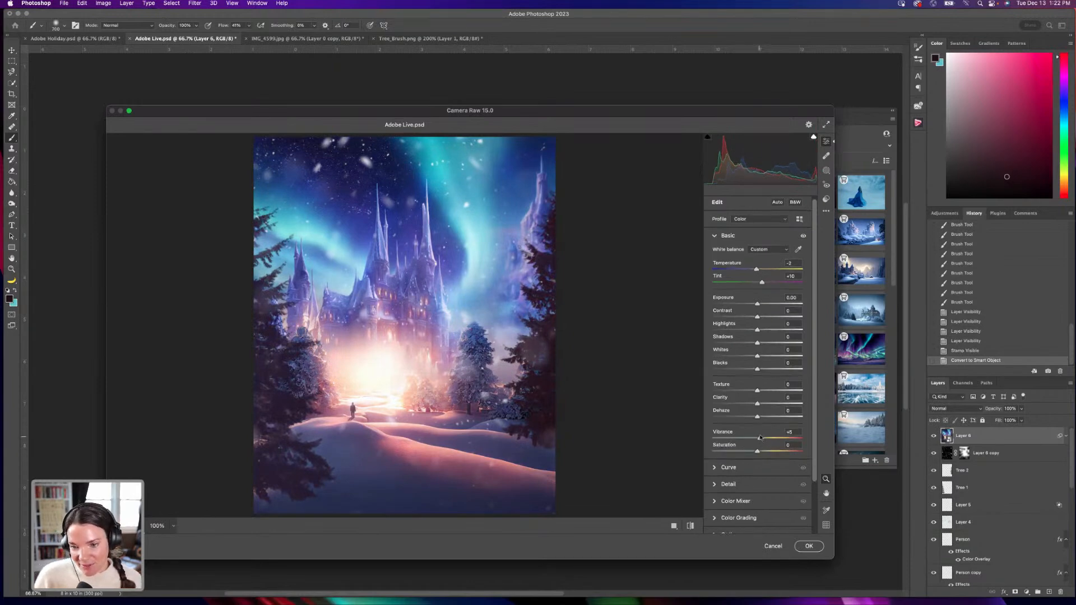
{"action": "left_click_drag", "start_coordinate": [757, 343], "coordinate": [779, 348]}
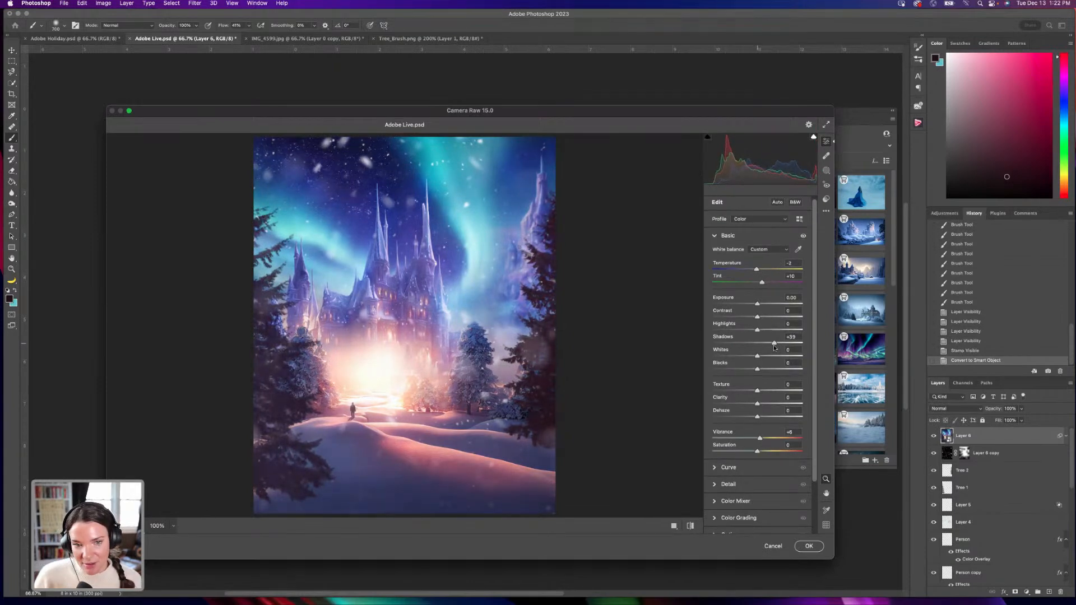
Create a radial gradient mask, stretch it into a large tilted ellipse over the castle and glowing path, and shift it toward the right-hand trees.
{"action": "scroll", "coordinate": [773, 359], "scroll_direction": "down", "scroll_amount": 1}
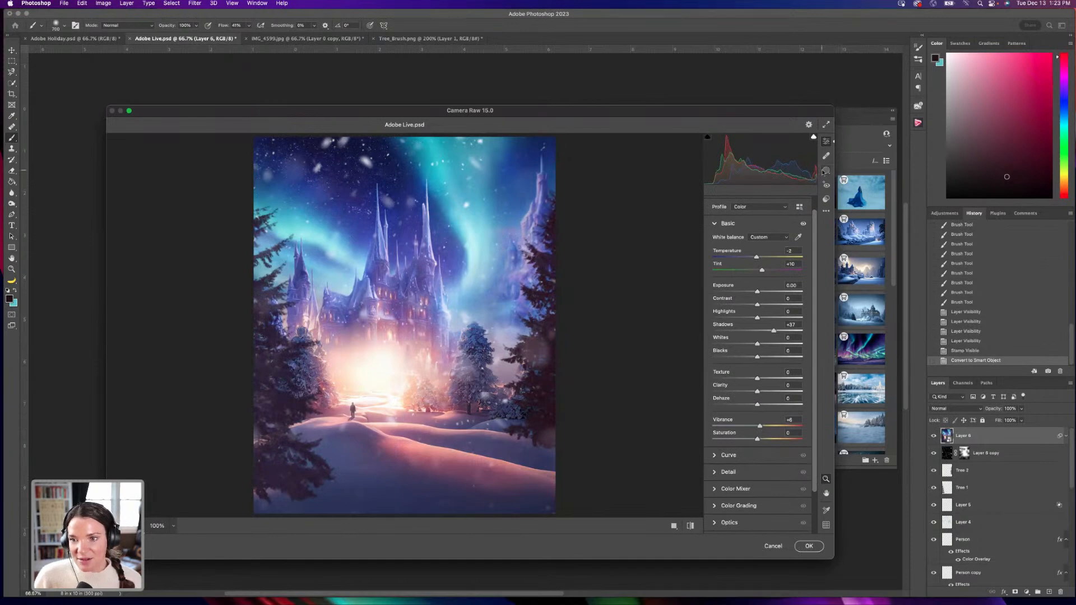
{"action": "left_click", "coordinate": [826, 171]}
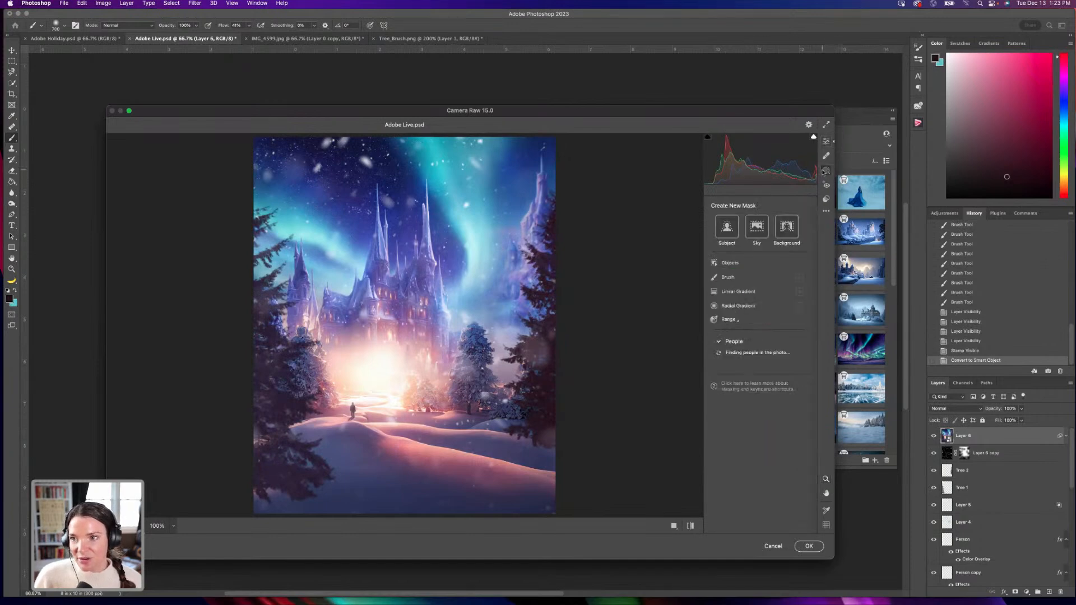
{"action": "left_click", "coordinate": [735, 306]}
{"action": "left_click_drag", "start_coordinate": [338, 243], "coordinate": [426, 371]}
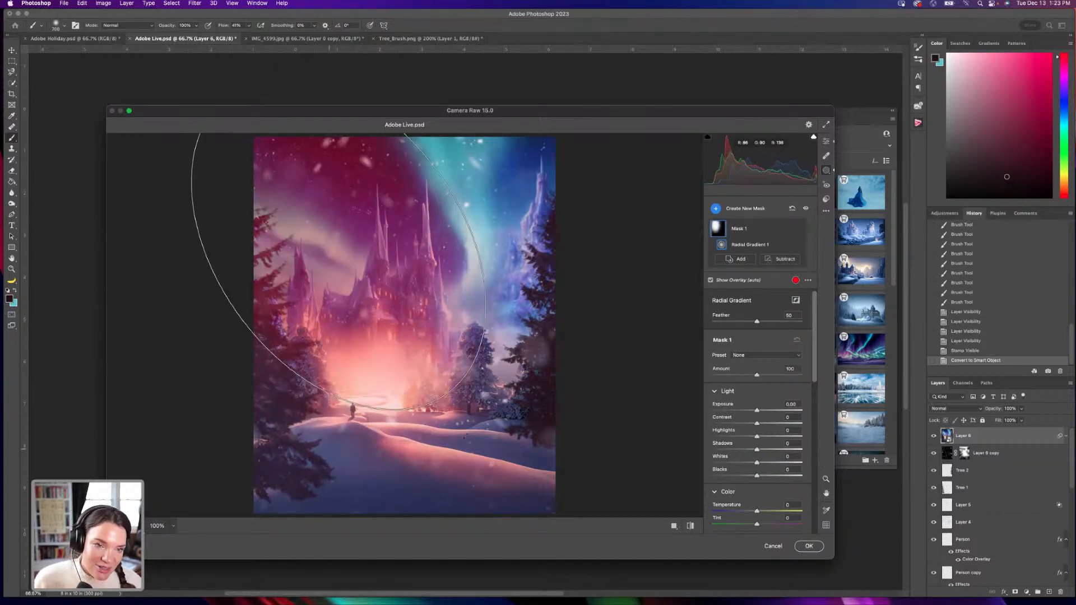
{"action": "left_click_drag", "start_coordinate": [338, 244], "coordinate": [500, 392]}
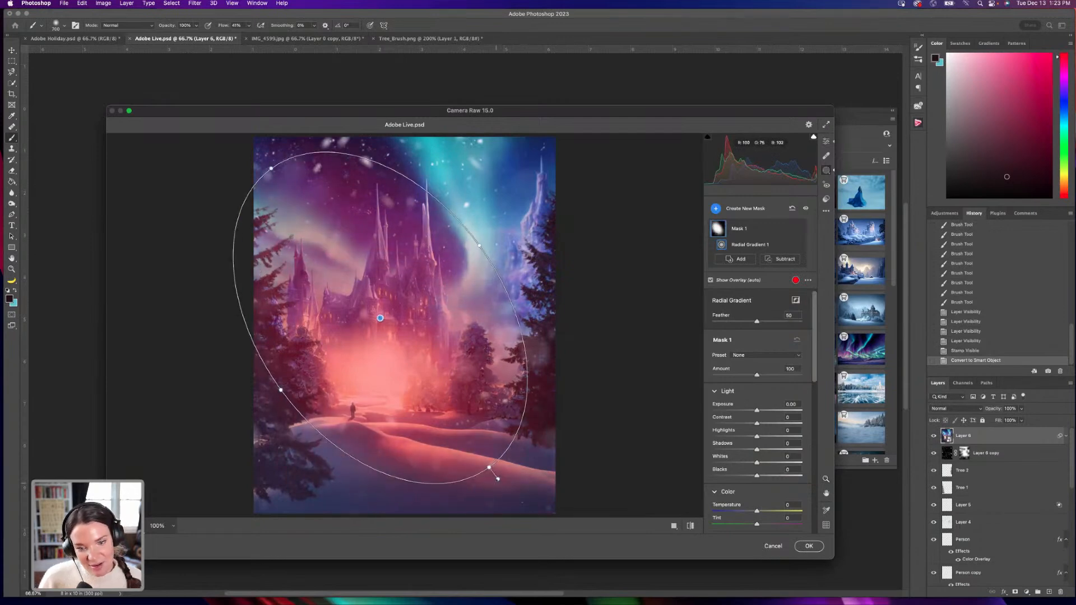
{"action": "left_click_drag", "start_coordinate": [488, 467], "coordinate": [538, 538]}
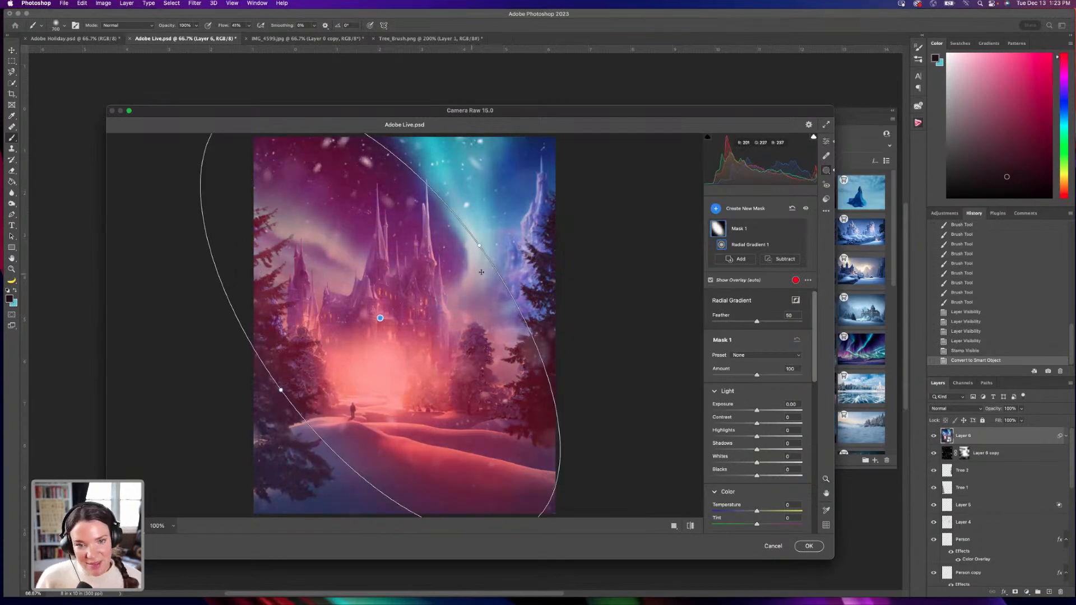
{"action": "left_click_drag", "start_coordinate": [474, 276], "coordinate": [500, 263]}
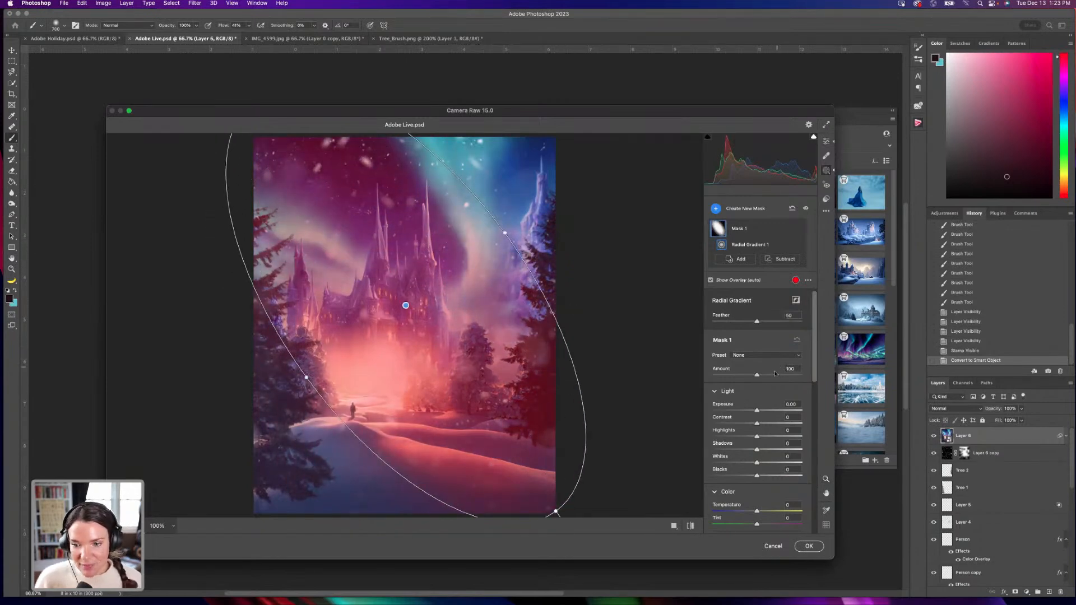
Invert the radial gradient mask, lower its Exposure to -0.45, and recentre the ellipse on the castle and glow.
{"action": "left_click", "coordinate": [797, 301]}
{"action": "left_click_drag", "start_coordinate": [758, 415], "coordinate": [751, 412]}
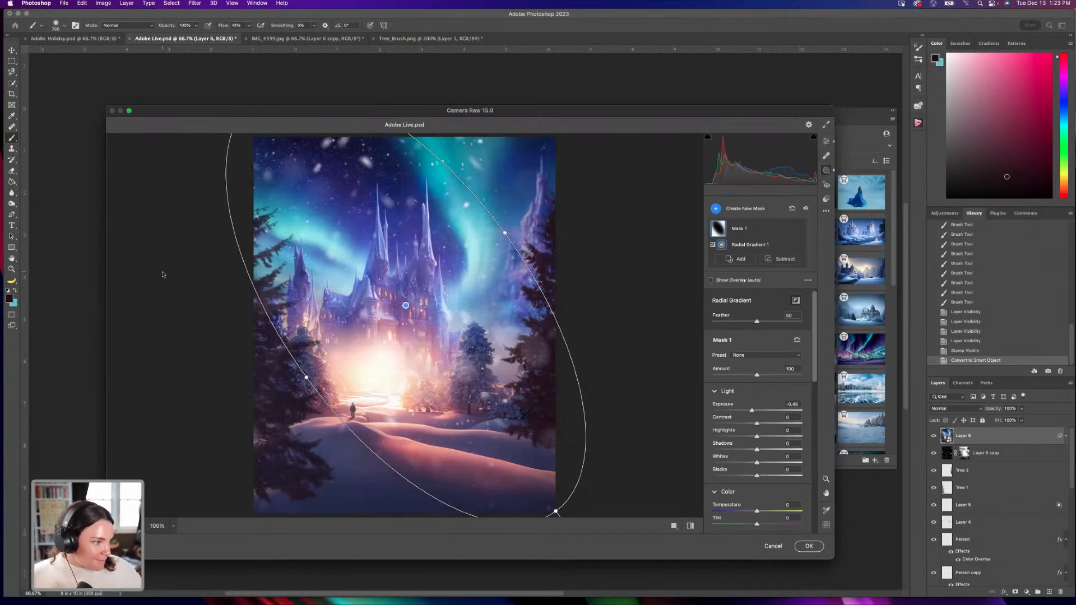
{"action": "left_click_drag", "start_coordinate": [418, 375], "coordinate": [409, 383]}
{"action": "left_click_drag", "start_coordinate": [496, 240], "coordinate": [519, 230]}
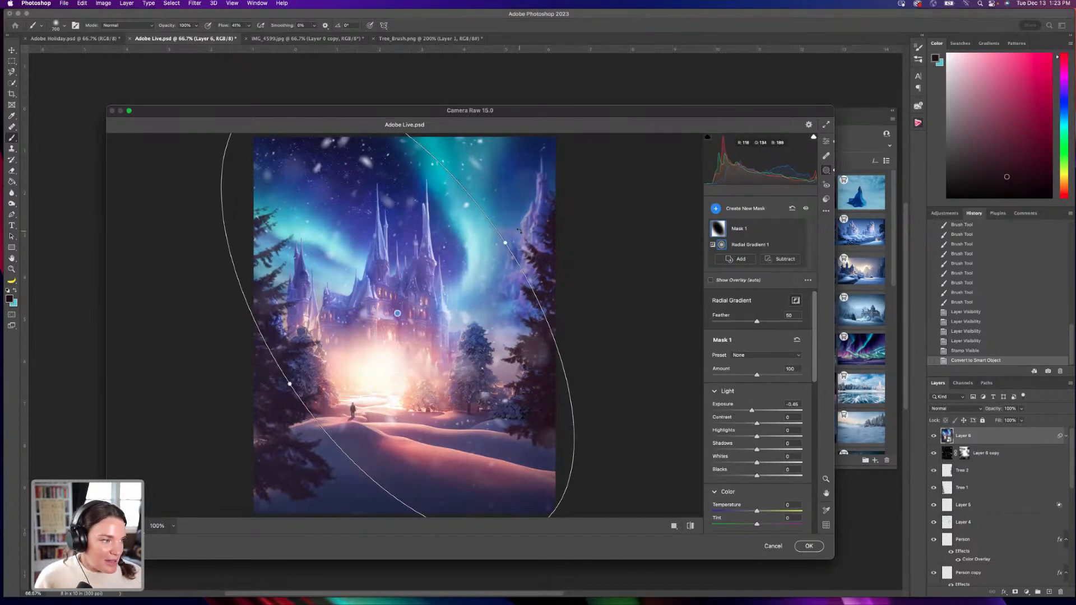
{"action": "left_click_drag", "start_coordinate": [482, 319], "coordinate": [491, 313]}
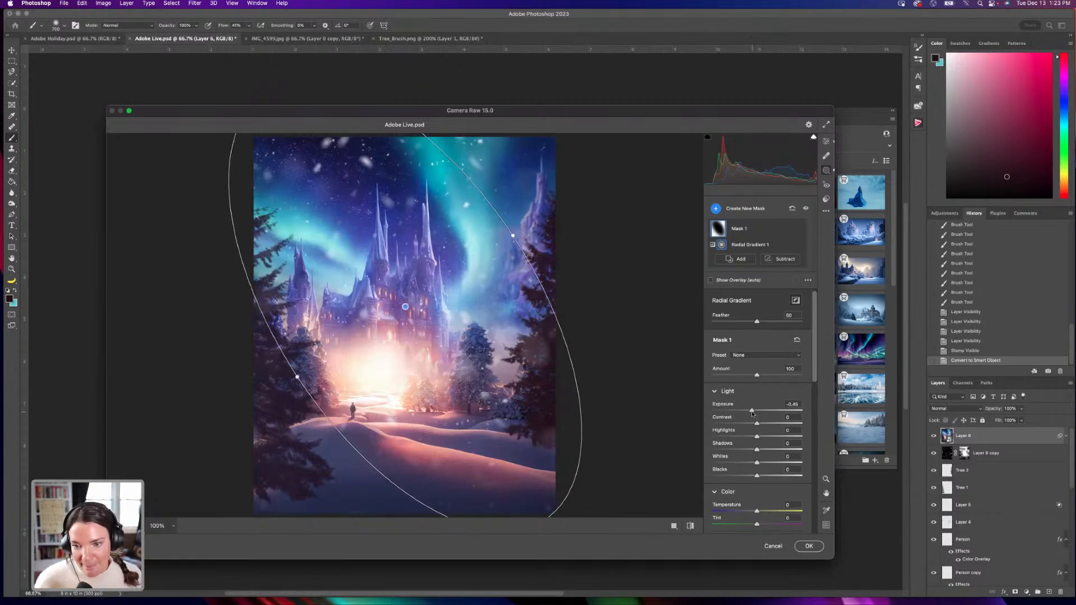
Set the inverted radial mask's Exposure to -0.55 and Temperature to -11.
{"action": "left_click_drag", "start_coordinate": [754, 414], "coordinate": [751, 414]}
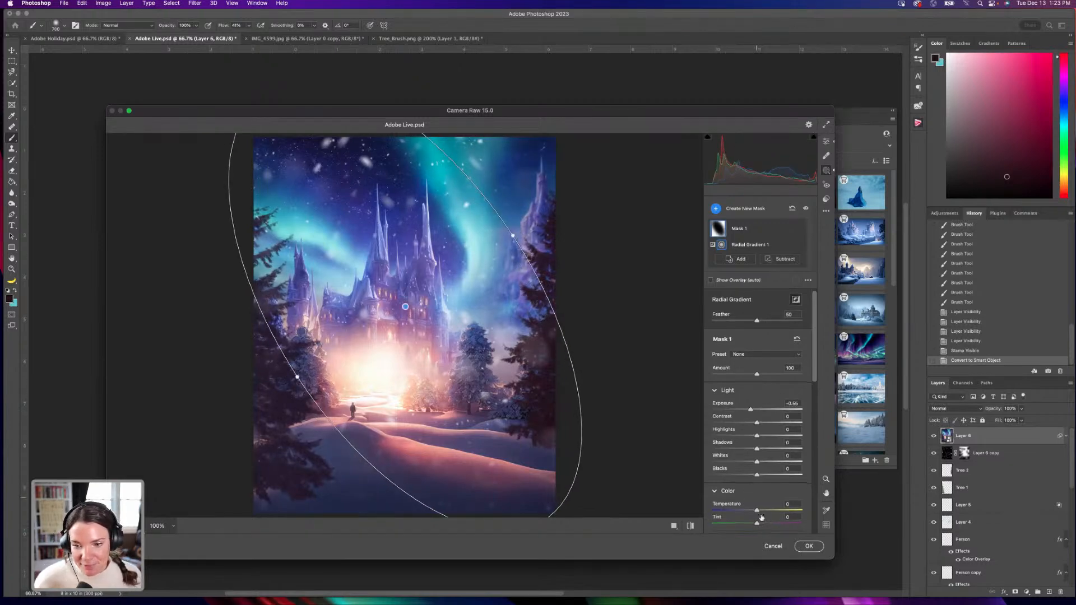
{"action": "left_click_drag", "start_coordinate": [757, 511], "coordinate": [754, 512]}
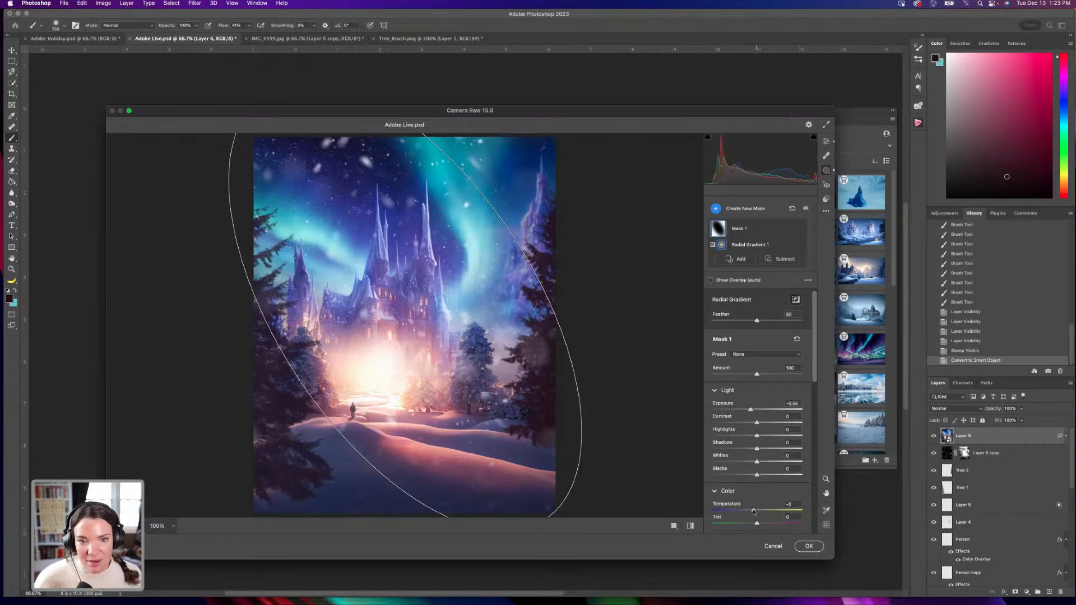
{"action": "left_click_drag", "start_coordinate": [754, 511], "coordinate": [751, 512]}
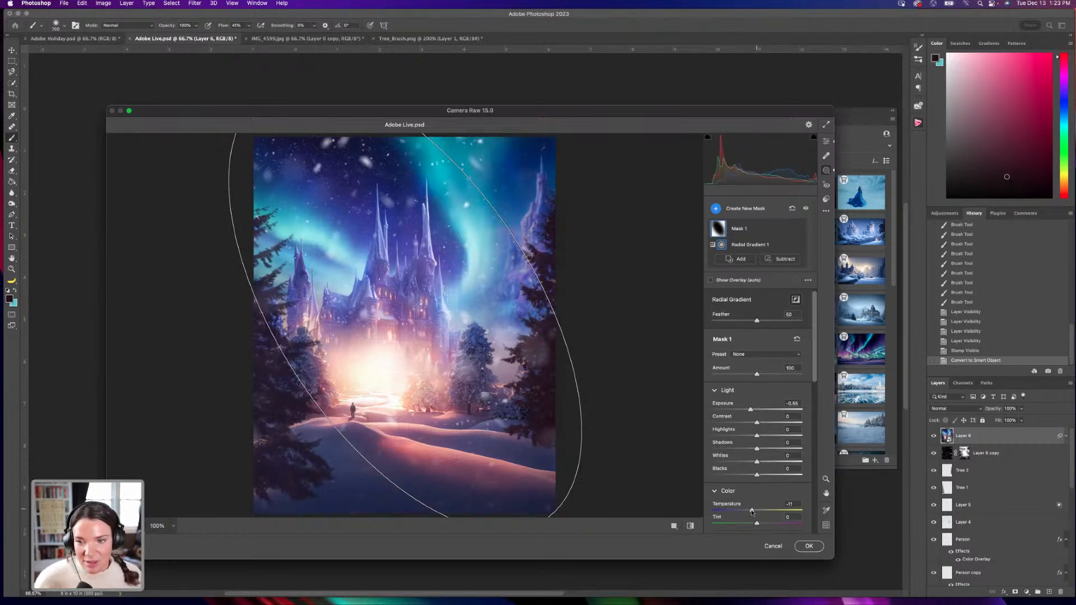
Add a new brush mask and paint it over the glowing light and snowy path below the castle.
{"action": "left_click", "coordinate": [725, 208]}
{"action": "left_click", "coordinate": [734, 265]}
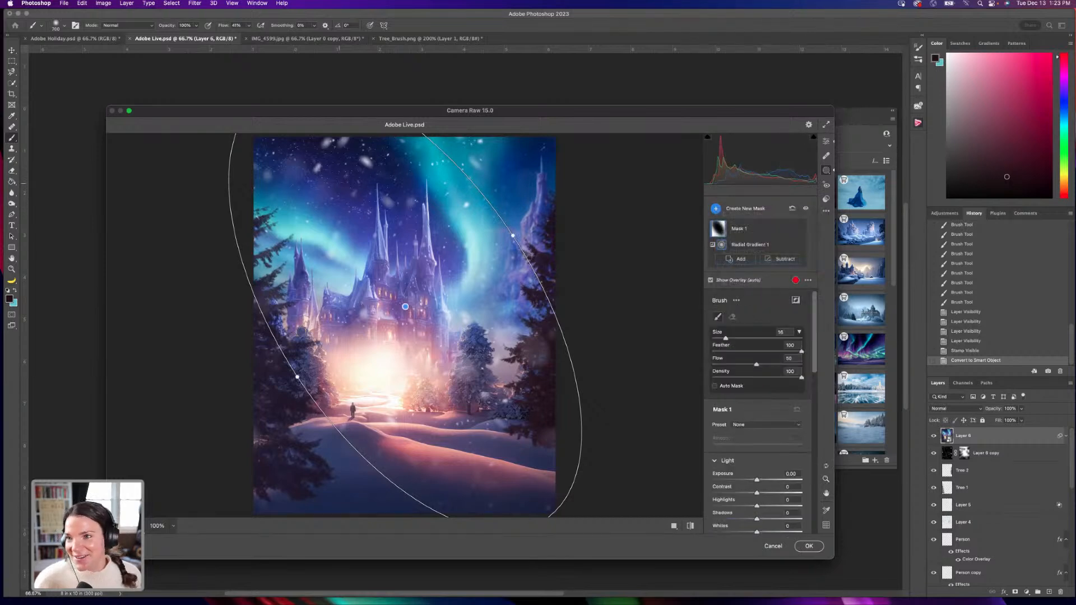
{"action": "mouse_move", "coordinate": [417, 414]}
{"action": "left_mouse_down"}
{"action": "mouse_move", "coordinate": [297, 403]}
{"action": "mouse_move", "coordinate": [413, 414]}
{"action": "mouse_move", "coordinate": [441, 460]}
{"action": "mouse_move", "coordinate": [428, 387]}
{"action": "mouse_move", "coordinate": [441, 379]}
{"action": "mouse_move", "coordinate": [400, 342]}
{"action": "mouse_move", "coordinate": [359, 323]}
{"action": "left_mouse_up"}
Set the brush mask's Highlights to +9 and raise its Exposure to +1.05.
{"action": "left_click_drag", "start_coordinate": [757, 500], "coordinate": [763, 500]}
{"action": "scroll", "coordinate": [768, 502], "scroll_direction": "down", "scroll_amount": 1}
{"action": "scroll", "coordinate": [772, 497], "scroll_direction": "down", "scroll_amount": 1}
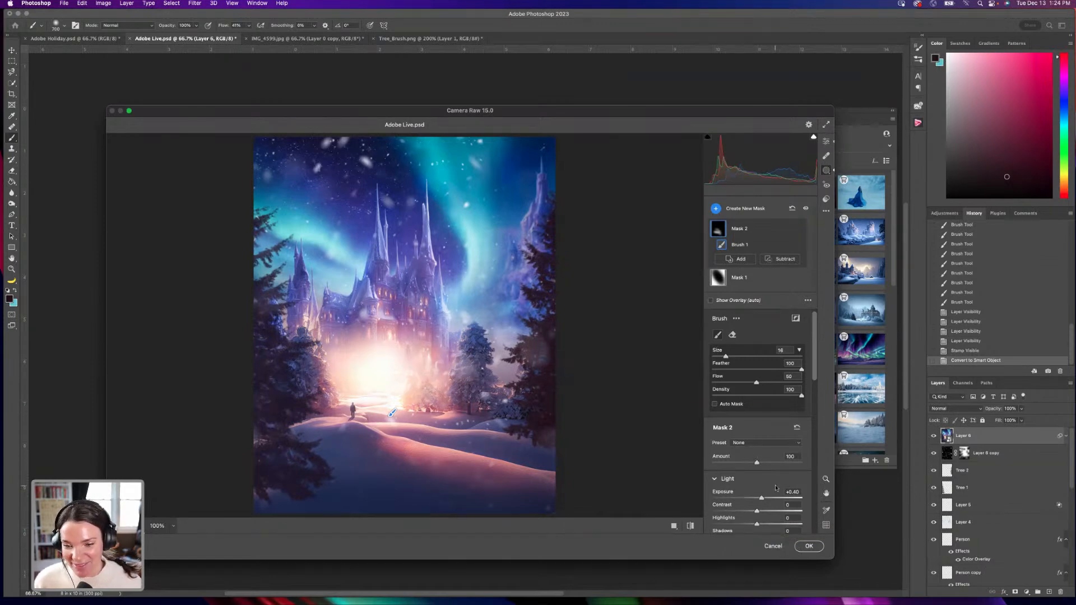
{"action": "scroll", "coordinate": [767, 502], "scroll_direction": "down", "scroll_amount": 1}
{"action": "scroll", "coordinate": [768, 504], "scroll_direction": "down", "scroll_amount": 1}
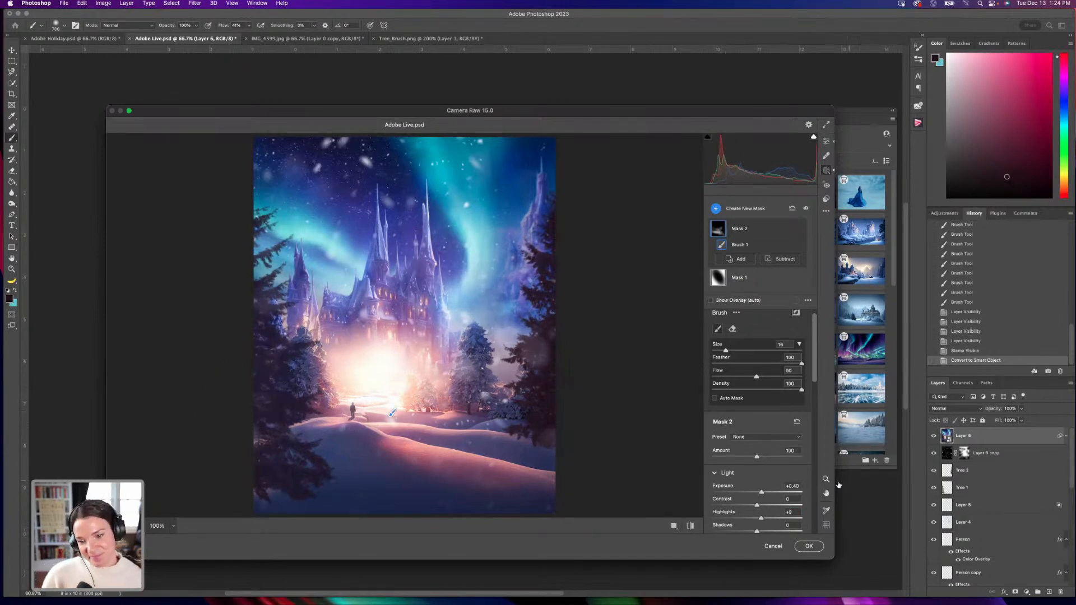
{"action": "left_click_drag", "start_coordinate": [762, 492], "coordinate": [770, 493]}
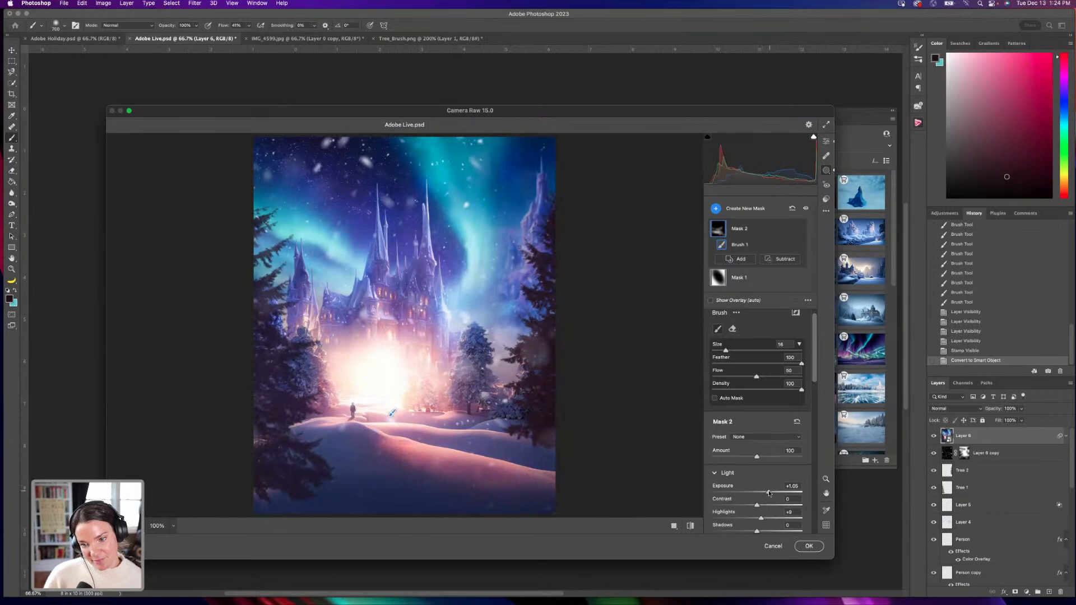
Compare the image before and after the adjustments, apply the Camera Raw filter, and check the result by toggling the top layer's visibility.
{"action": "left_click", "coordinate": [693, 527]}
{"action": "left_click", "coordinate": [694, 527]}
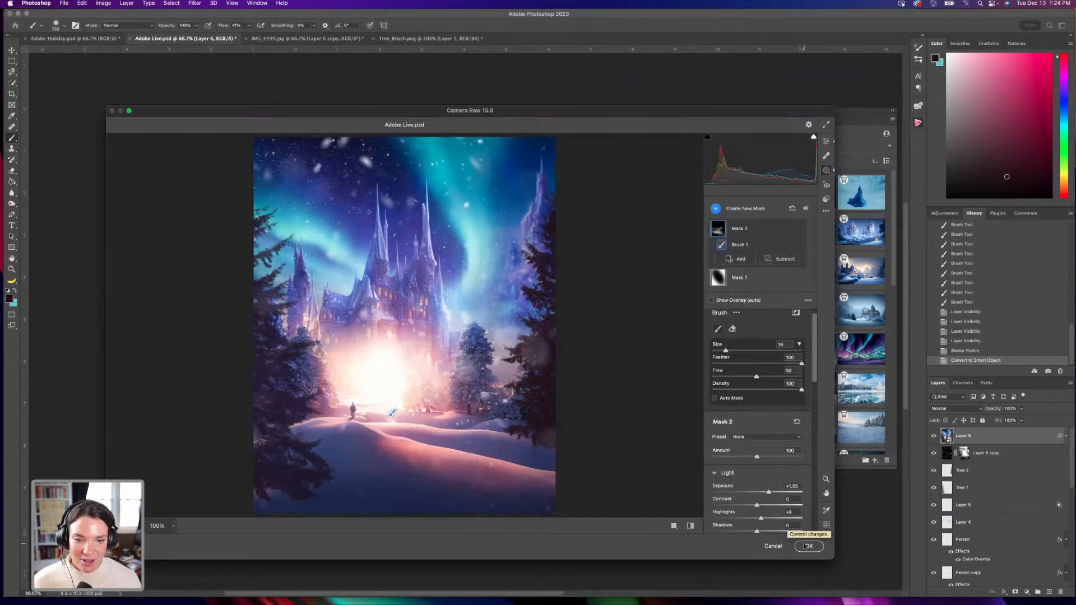
{"action": "left_click", "coordinate": [693, 526]}
{"action": "left_click", "coordinate": [693, 527]}
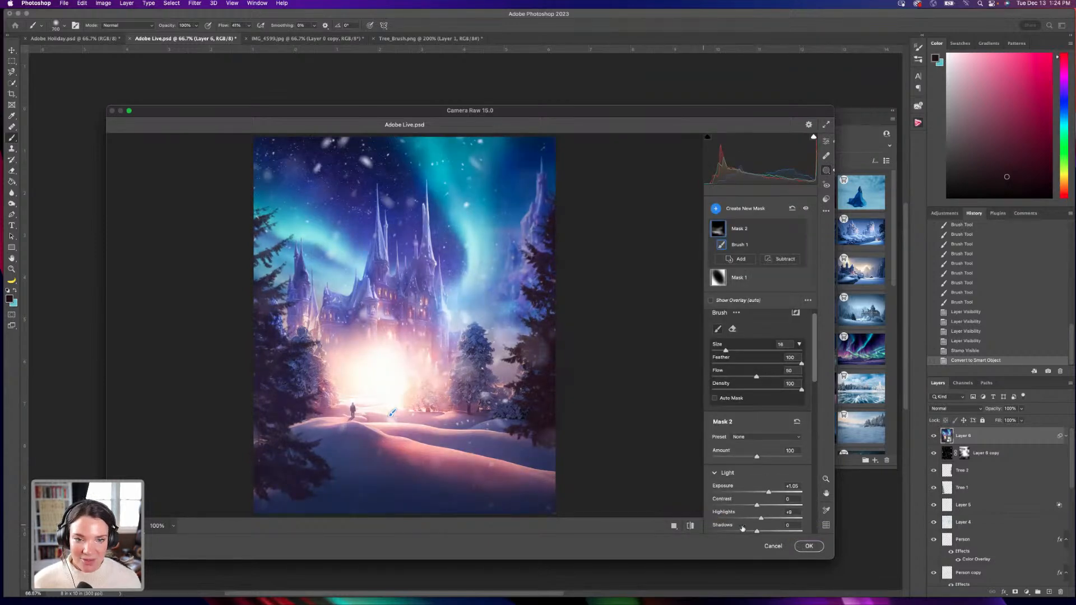
{"action": "left_click", "coordinate": [809, 546]}
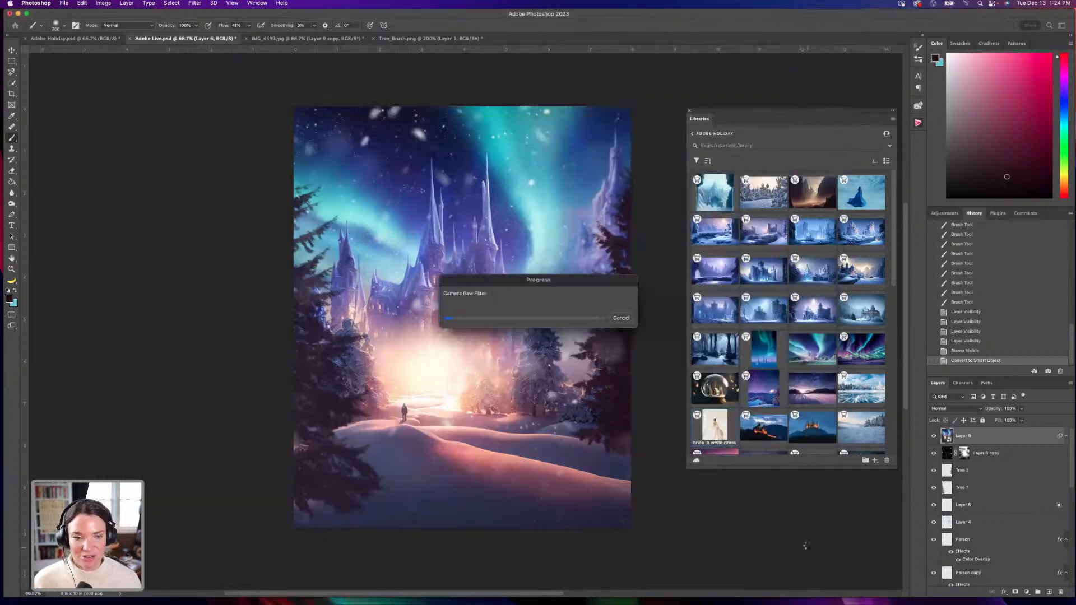
{"action": "left_click", "coordinate": [935, 435]}
{"action": "left_click", "coordinate": [934, 435]}
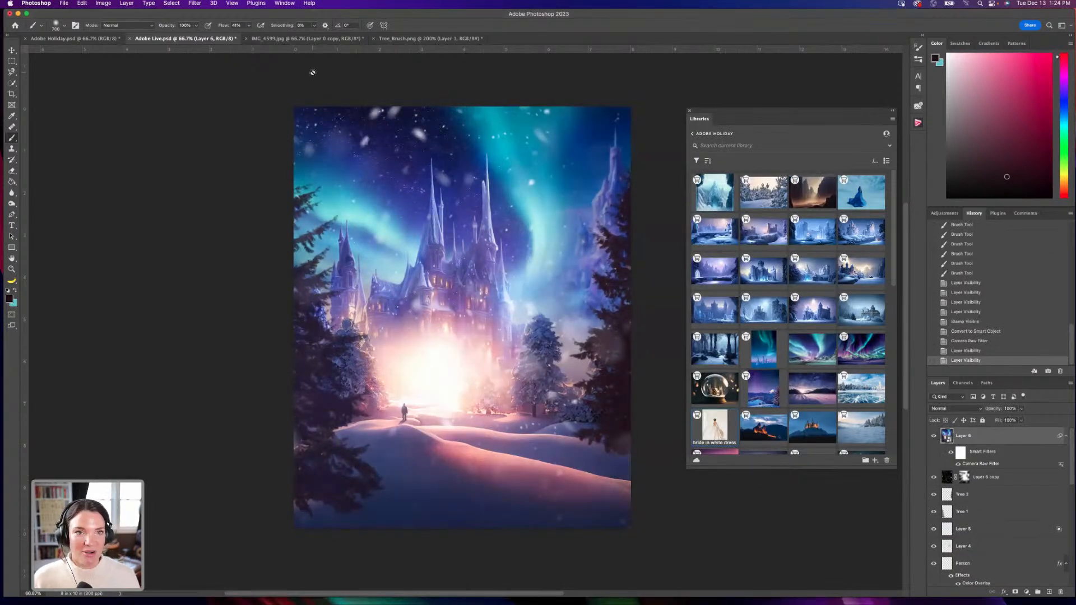
Switch to Adobe Holiday.psd and show its Camera Raw layer and Layer 10.
{"action": "left_click", "coordinate": [94, 38]}
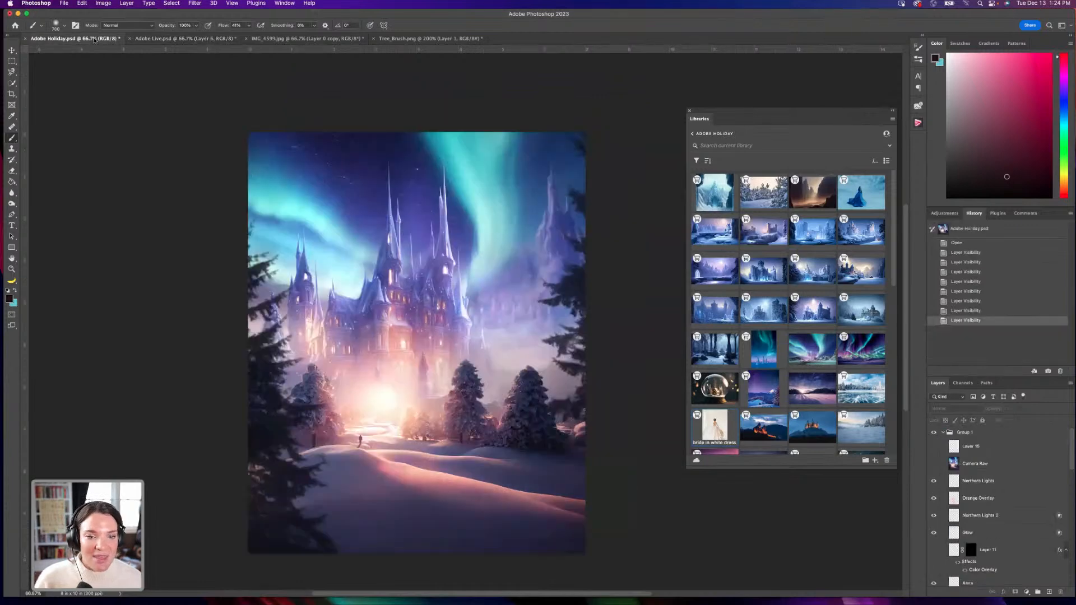
{"action": "left_click", "coordinate": [934, 464]}
{"action": "left_click", "coordinate": [934, 446]}
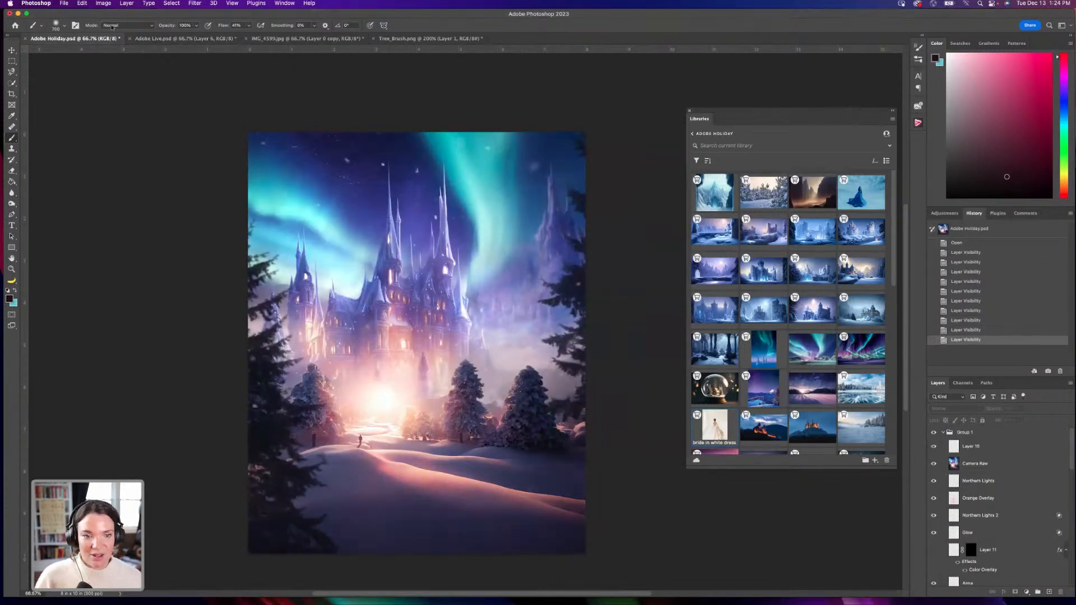
Compare the finished Adobe Live.psd composite with the Adobe Holiday.psd version by alternating between the two documents.
{"action": "left_click", "coordinate": [173, 40]}
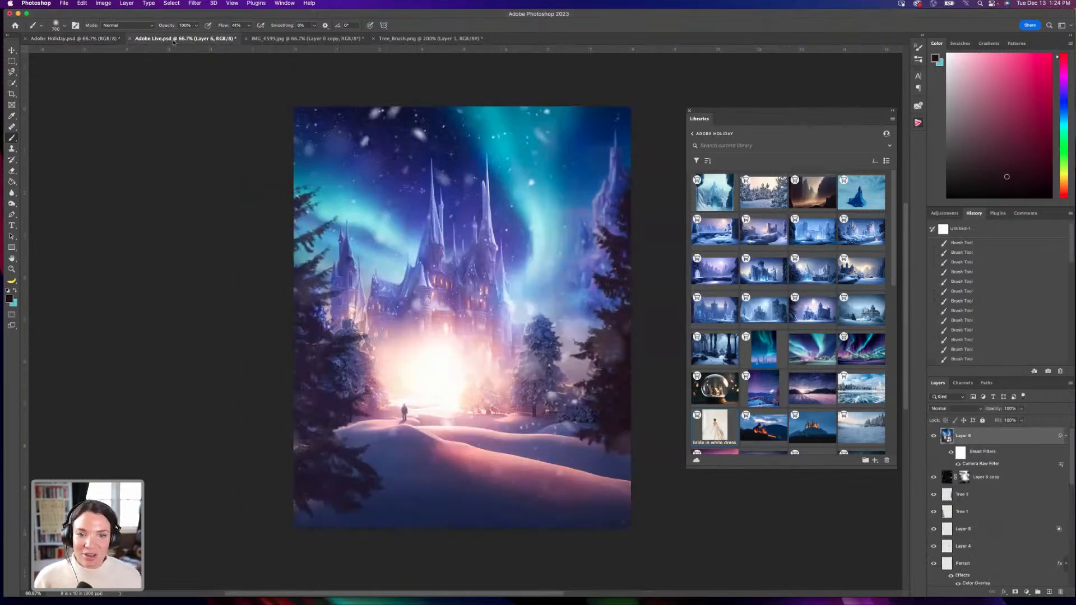
{"action": "left_click", "coordinate": [104, 39]}
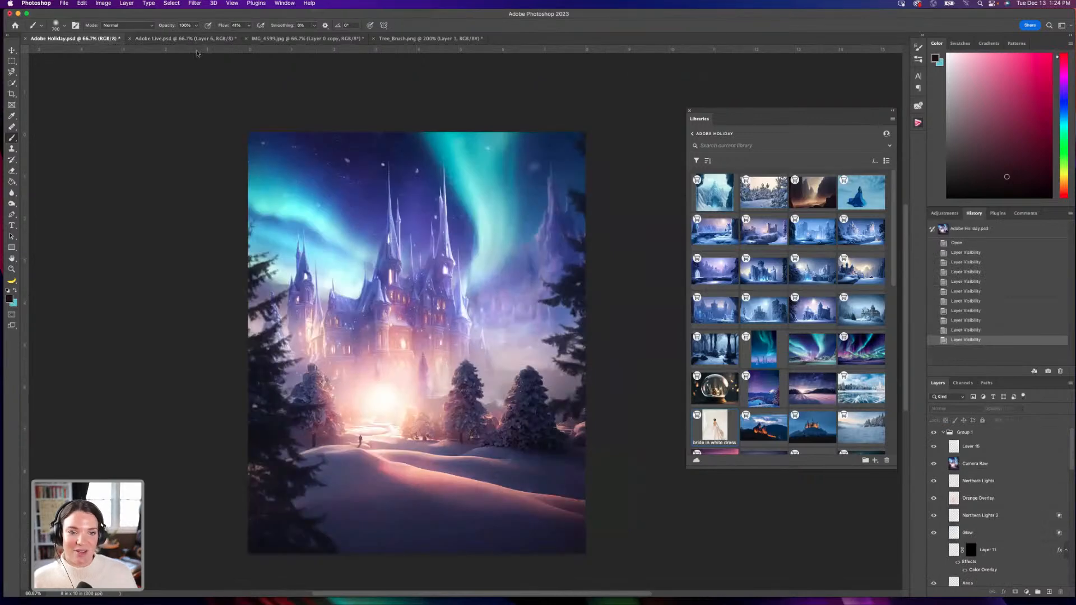
{"action": "left_click", "coordinate": [173, 39]}
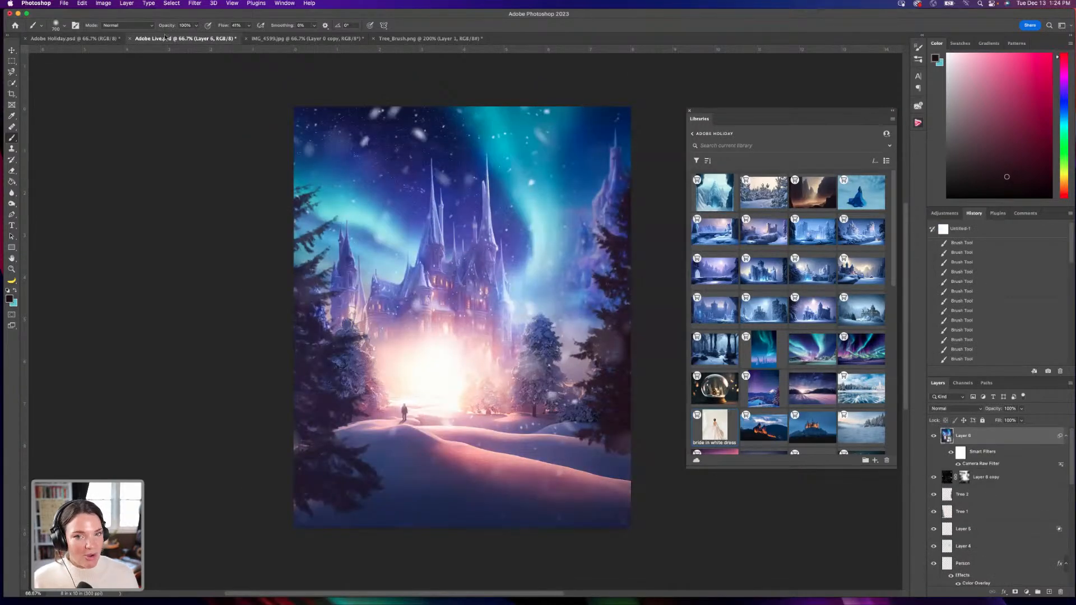
{"action": "left_click", "coordinate": [51, 38]}
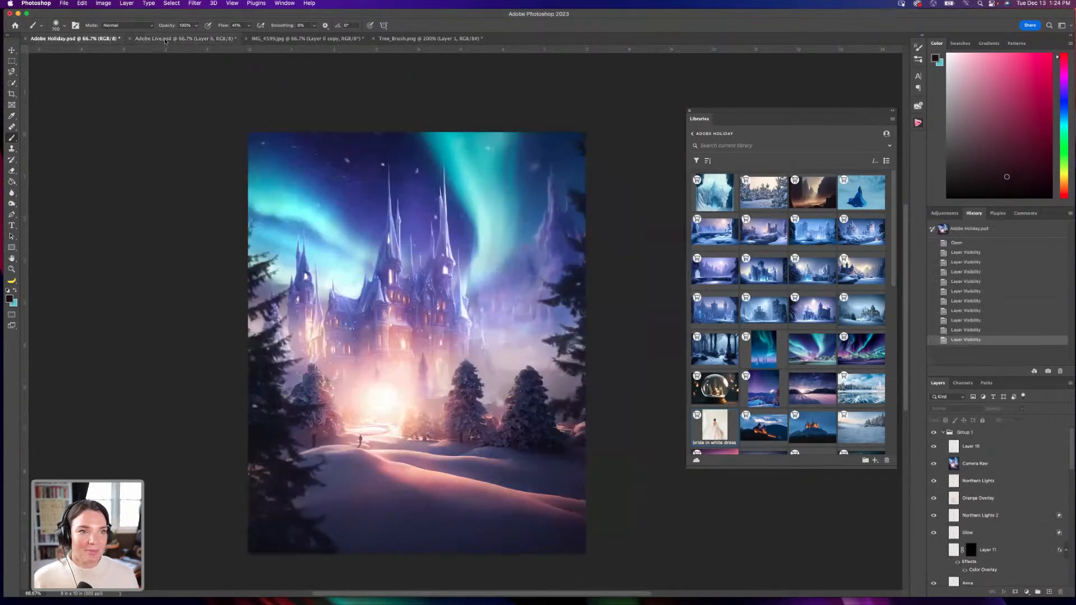
{"action": "left_click", "coordinate": [166, 39]}
{"action": "left_click", "coordinate": [79, 39]}
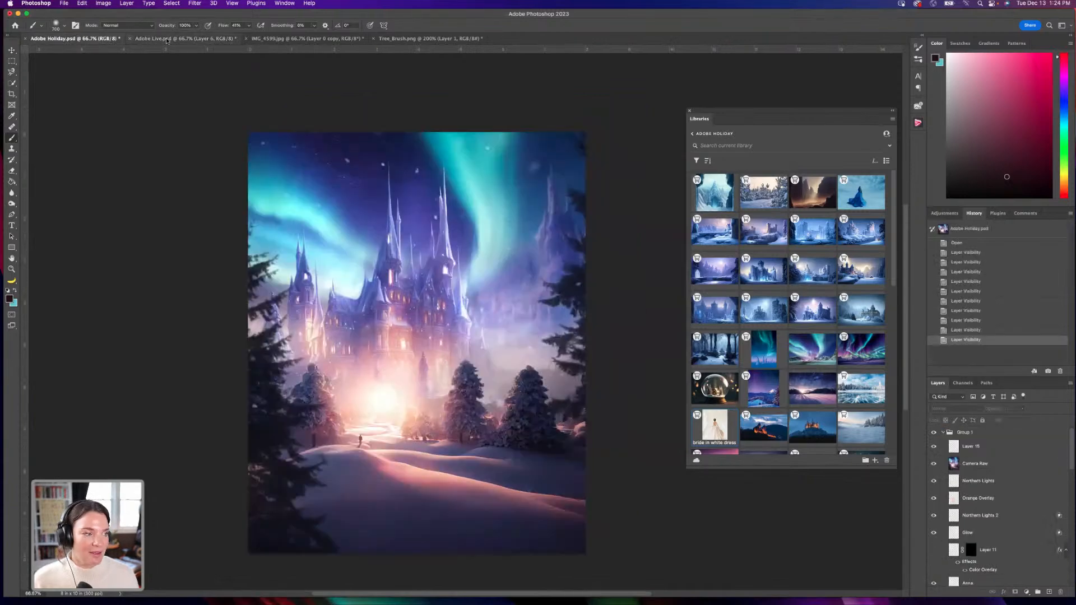
{"action": "left_click", "coordinate": [167, 40]}
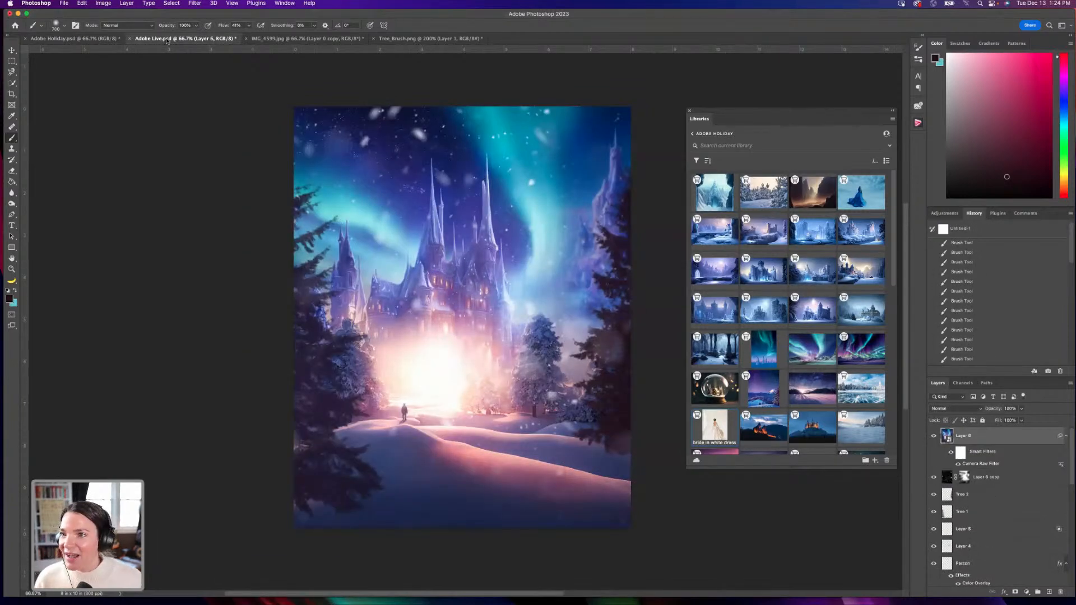